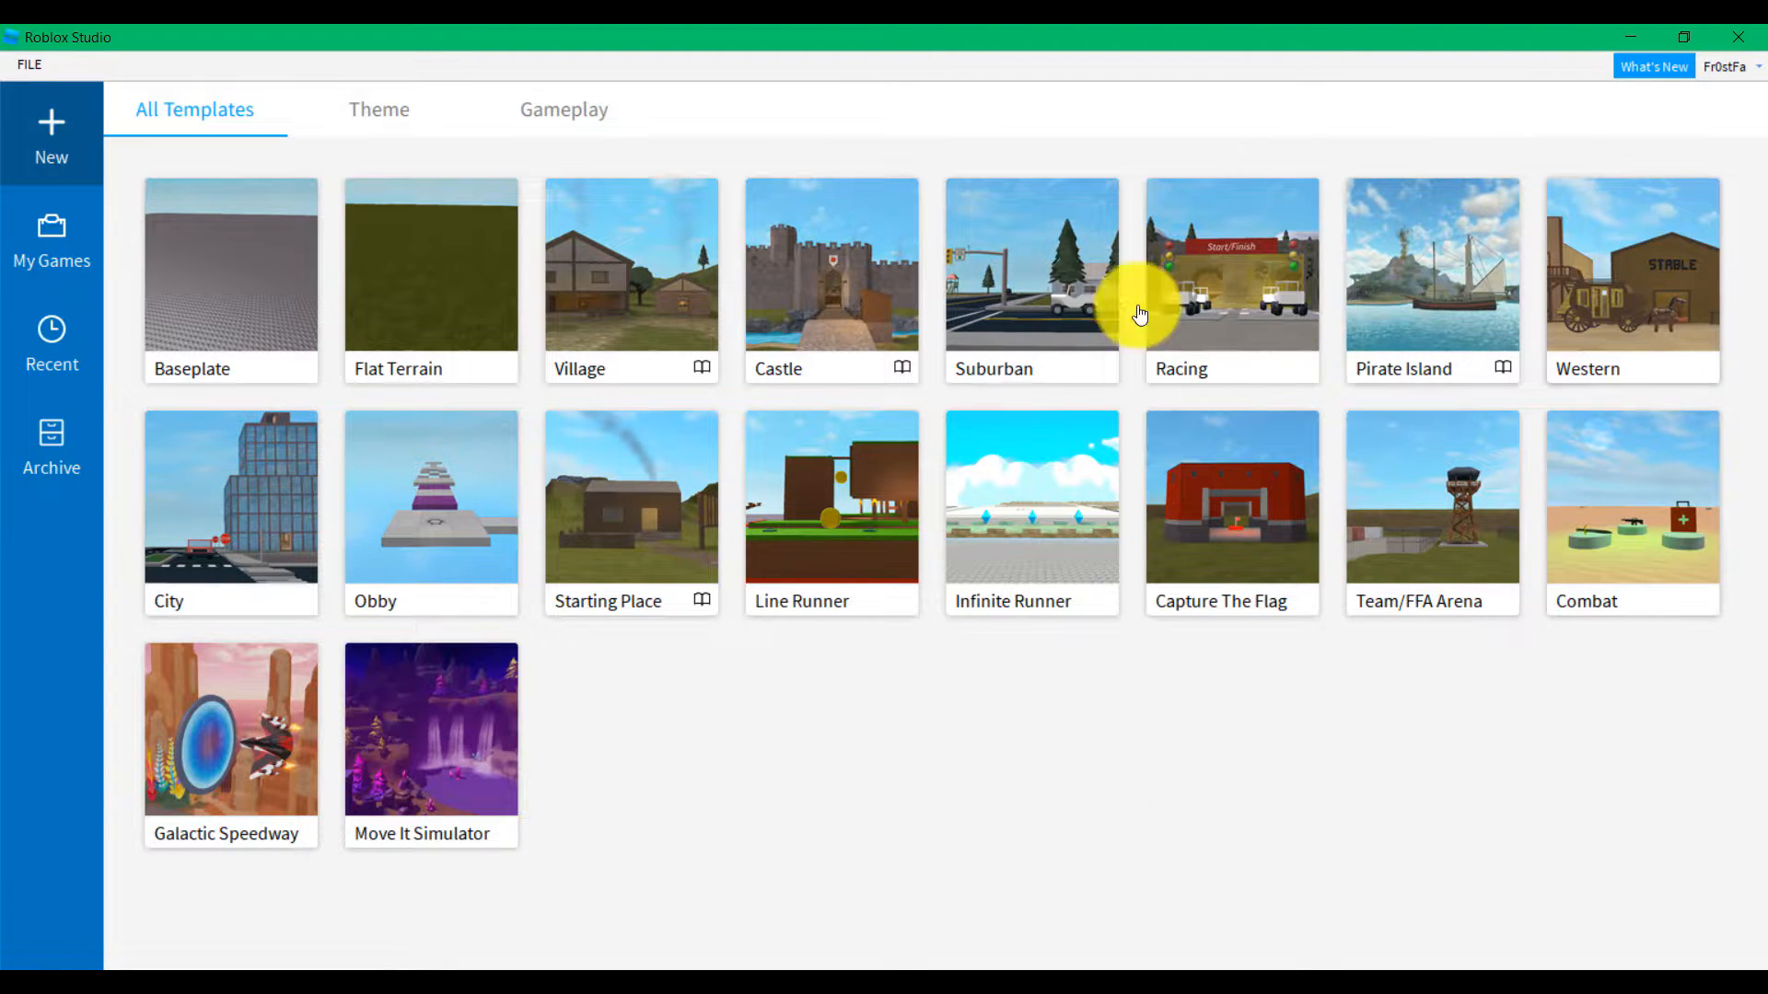
Start a new place from the Baseplate template and look across the baseplate
{"action": "left_click", "coordinate": [230, 267]}
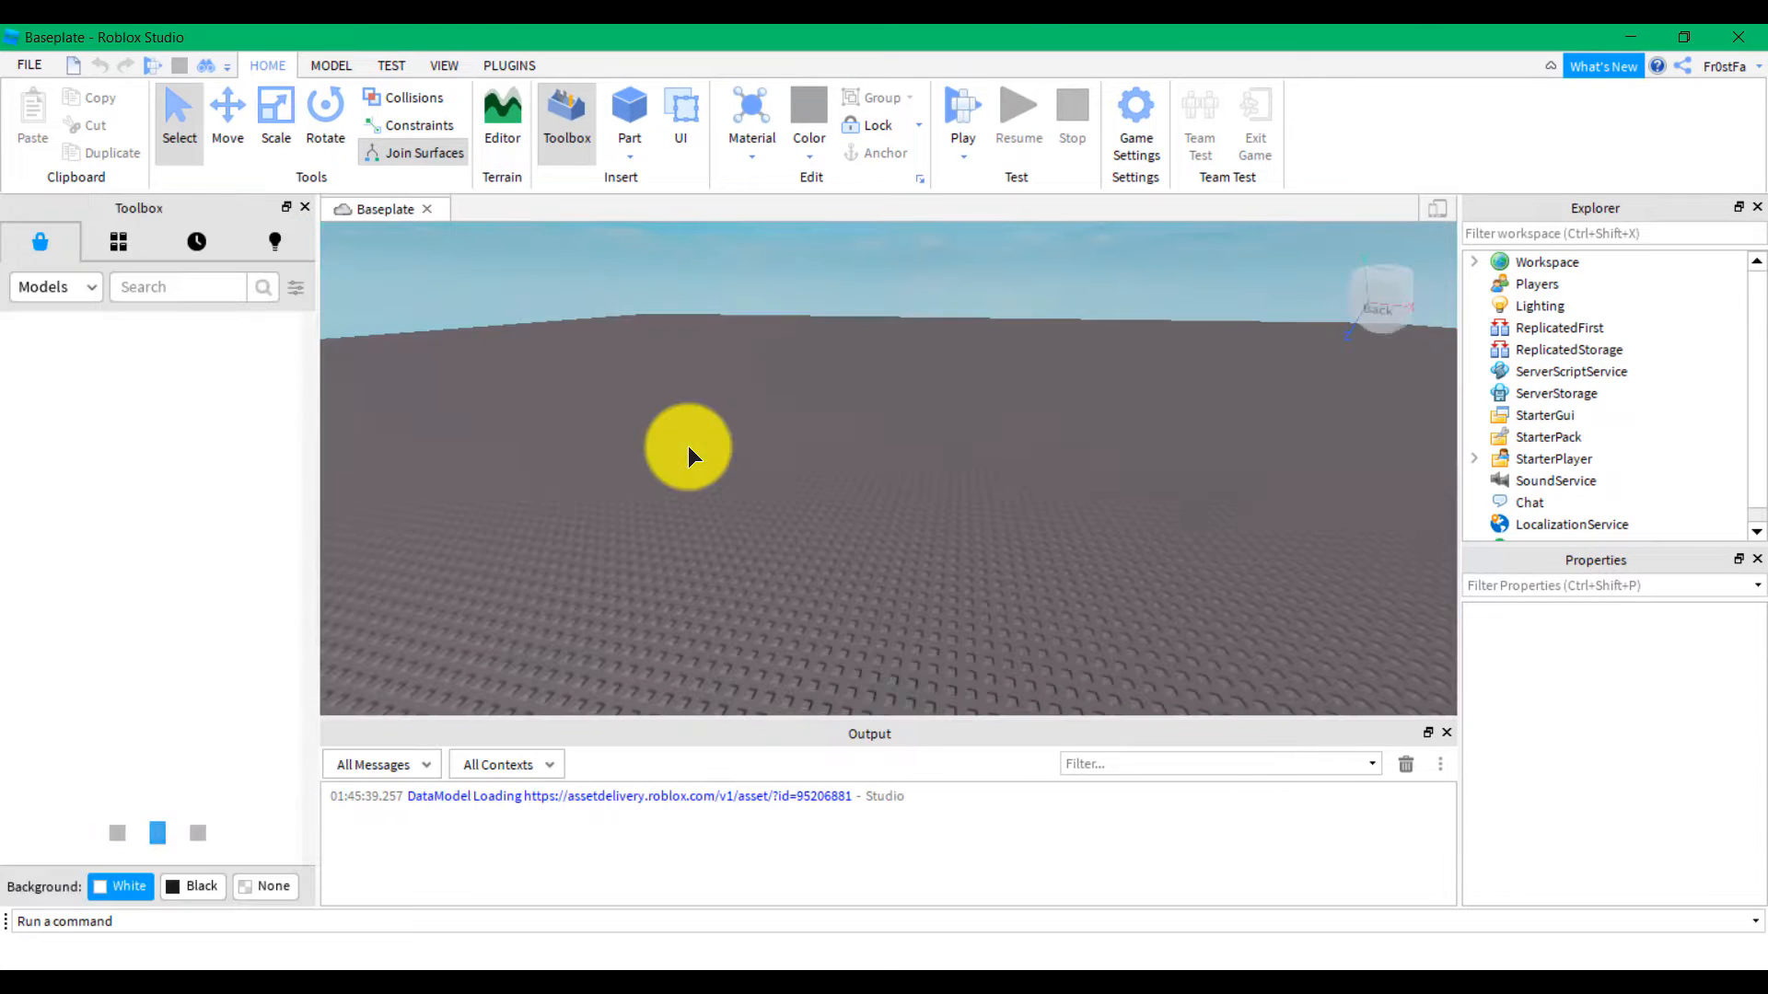
{"action": "right_click_drag", "start_coordinate": [688, 446], "coordinate": [755, 462]}
{"action": "scroll", "coordinate": [755, 462], "scroll_direction": "down", "scroll_amount": 5}
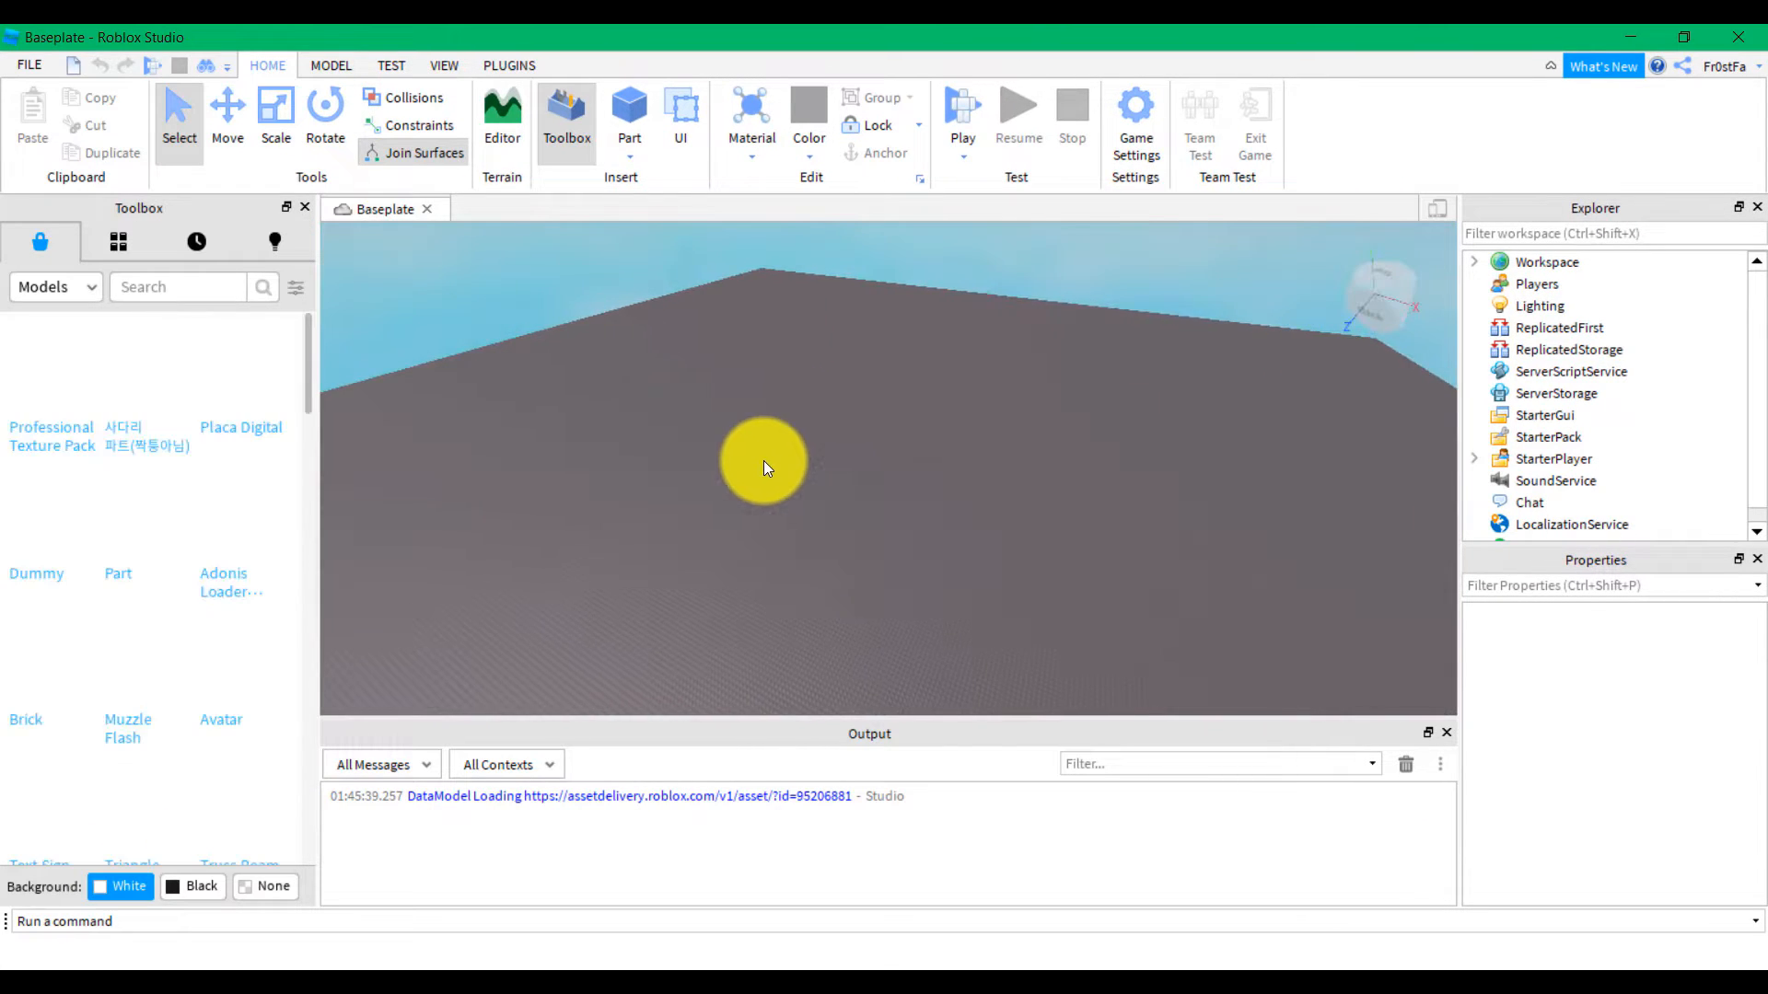
Delete the Baseplate part from Workspace, leaving only Camera and Terrain
{"action": "left_click", "coordinate": [1474, 263]}
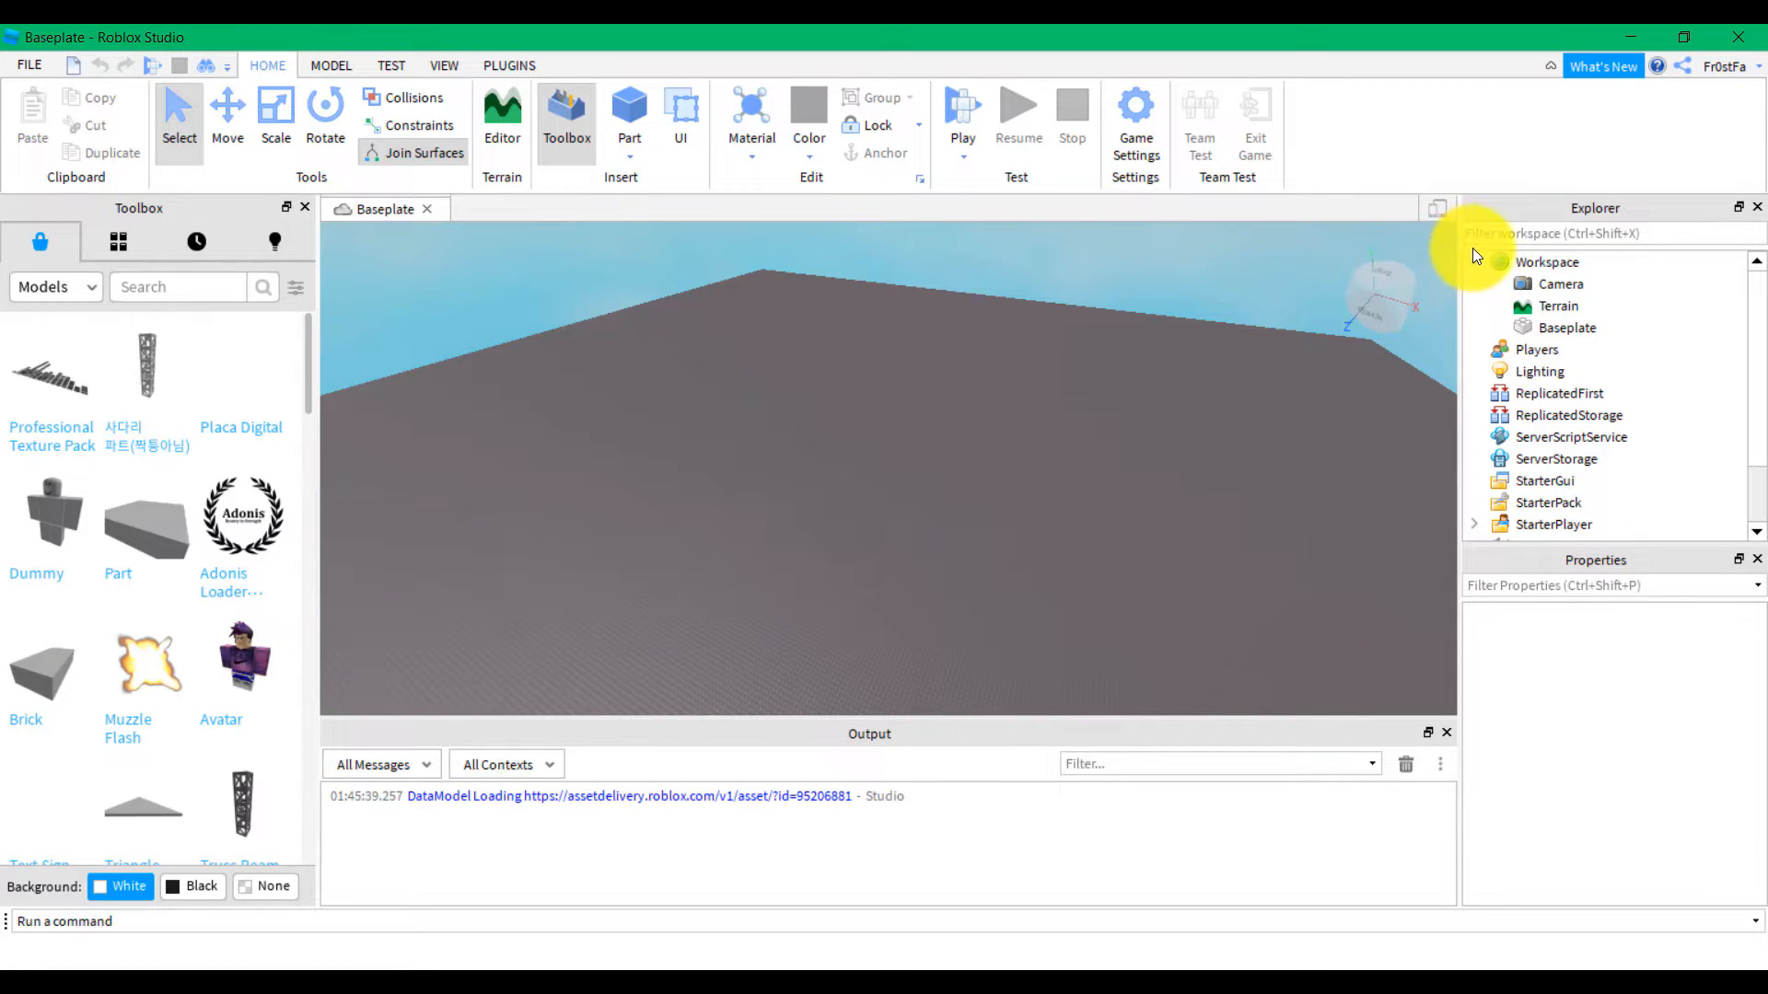
{"action": "left_click", "coordinate": [1560, 324]}
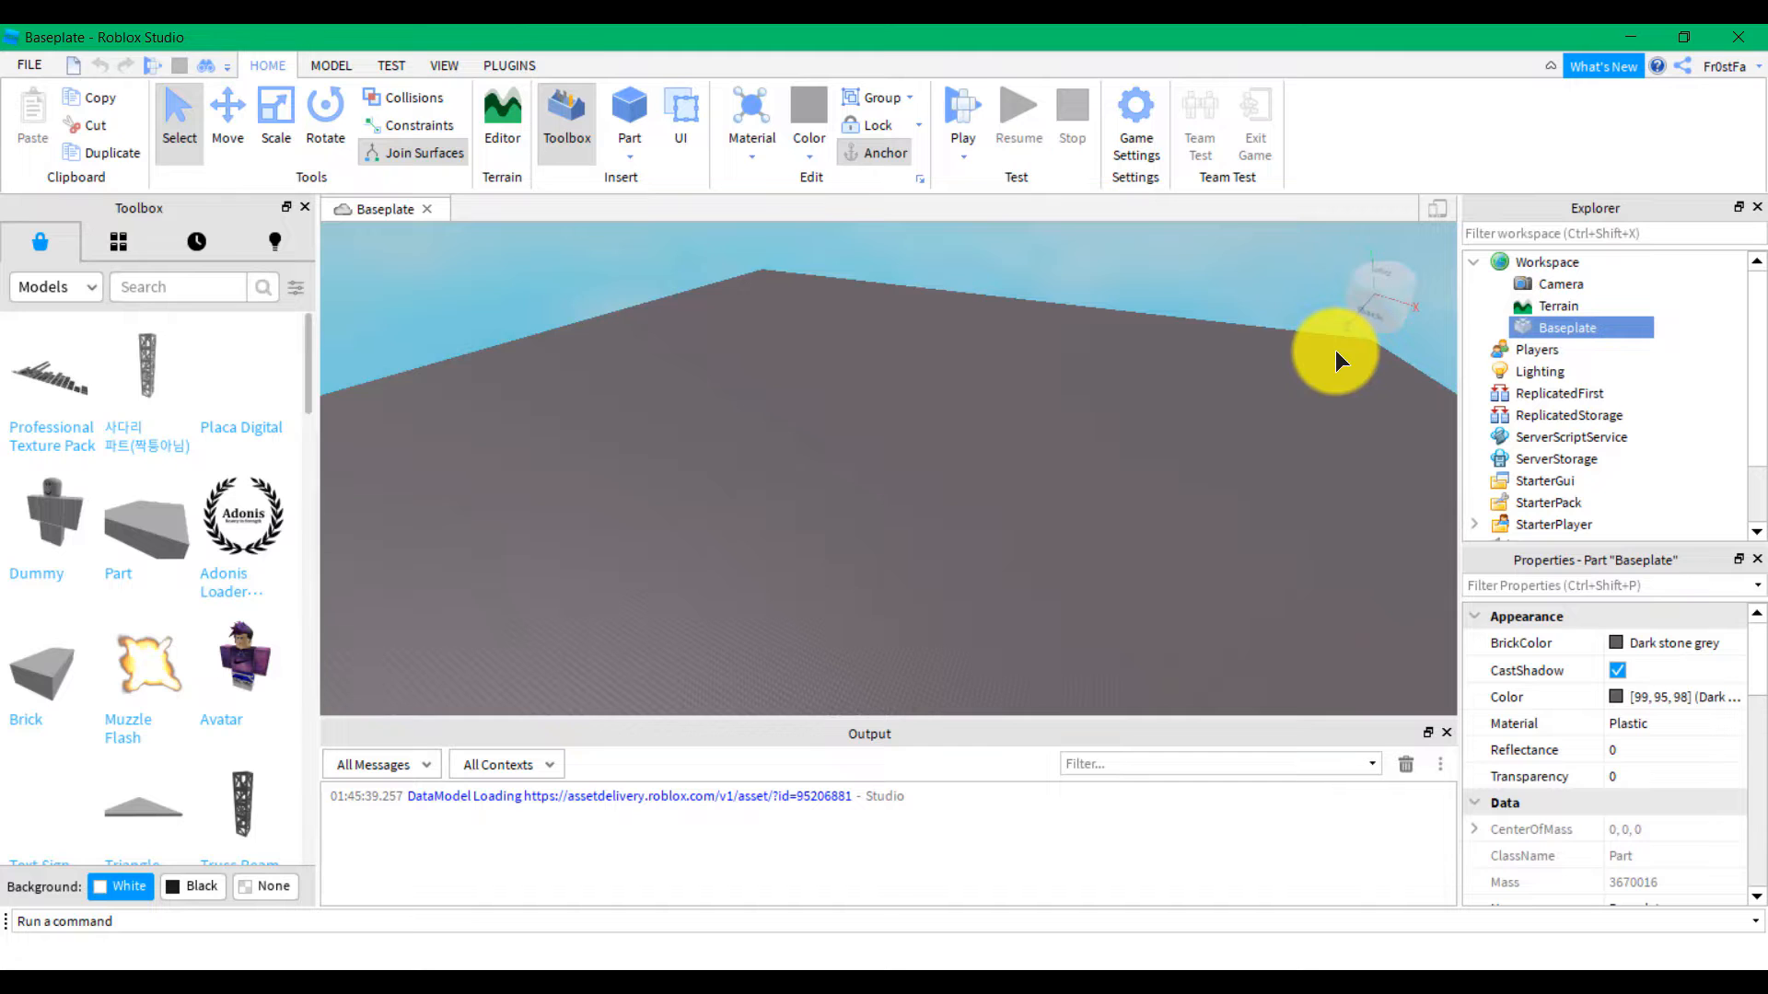
{"action": "key", "text": "Delete"}
{"action": "right_click_drag", "start_coordinate": [999, 596], "coordinate": [997, 601]}
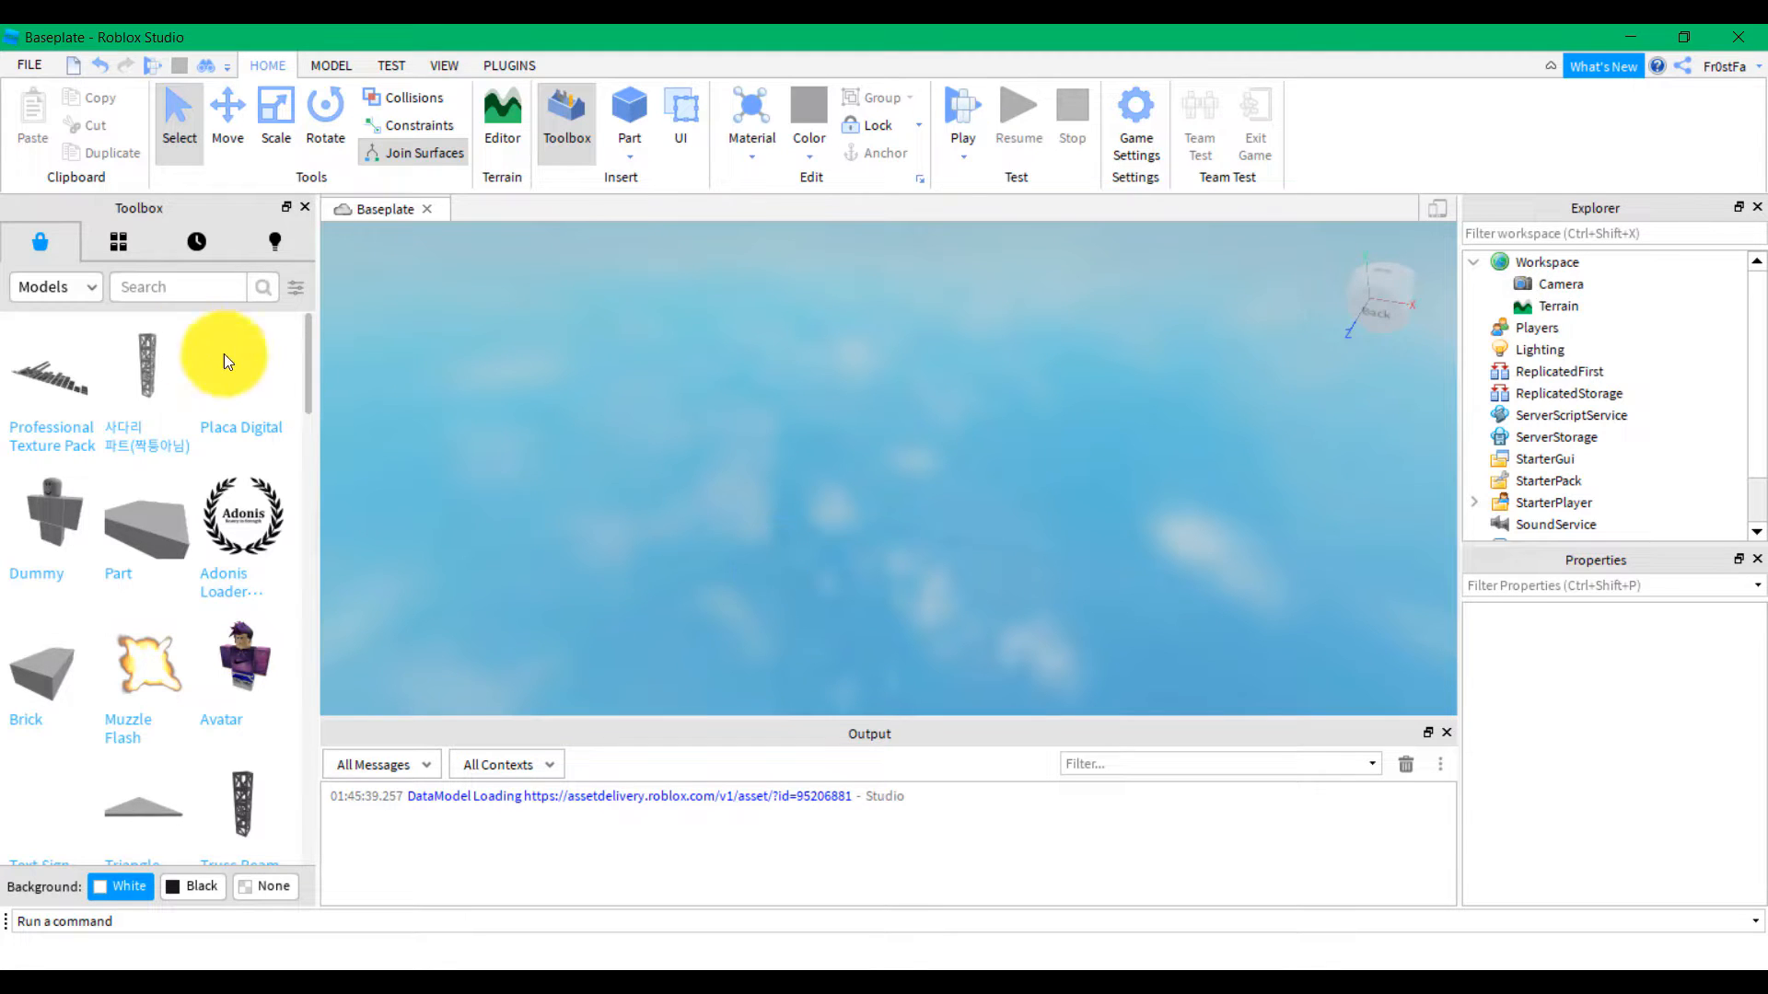
{"action": "left_click", "coordinate": [191, 295]}
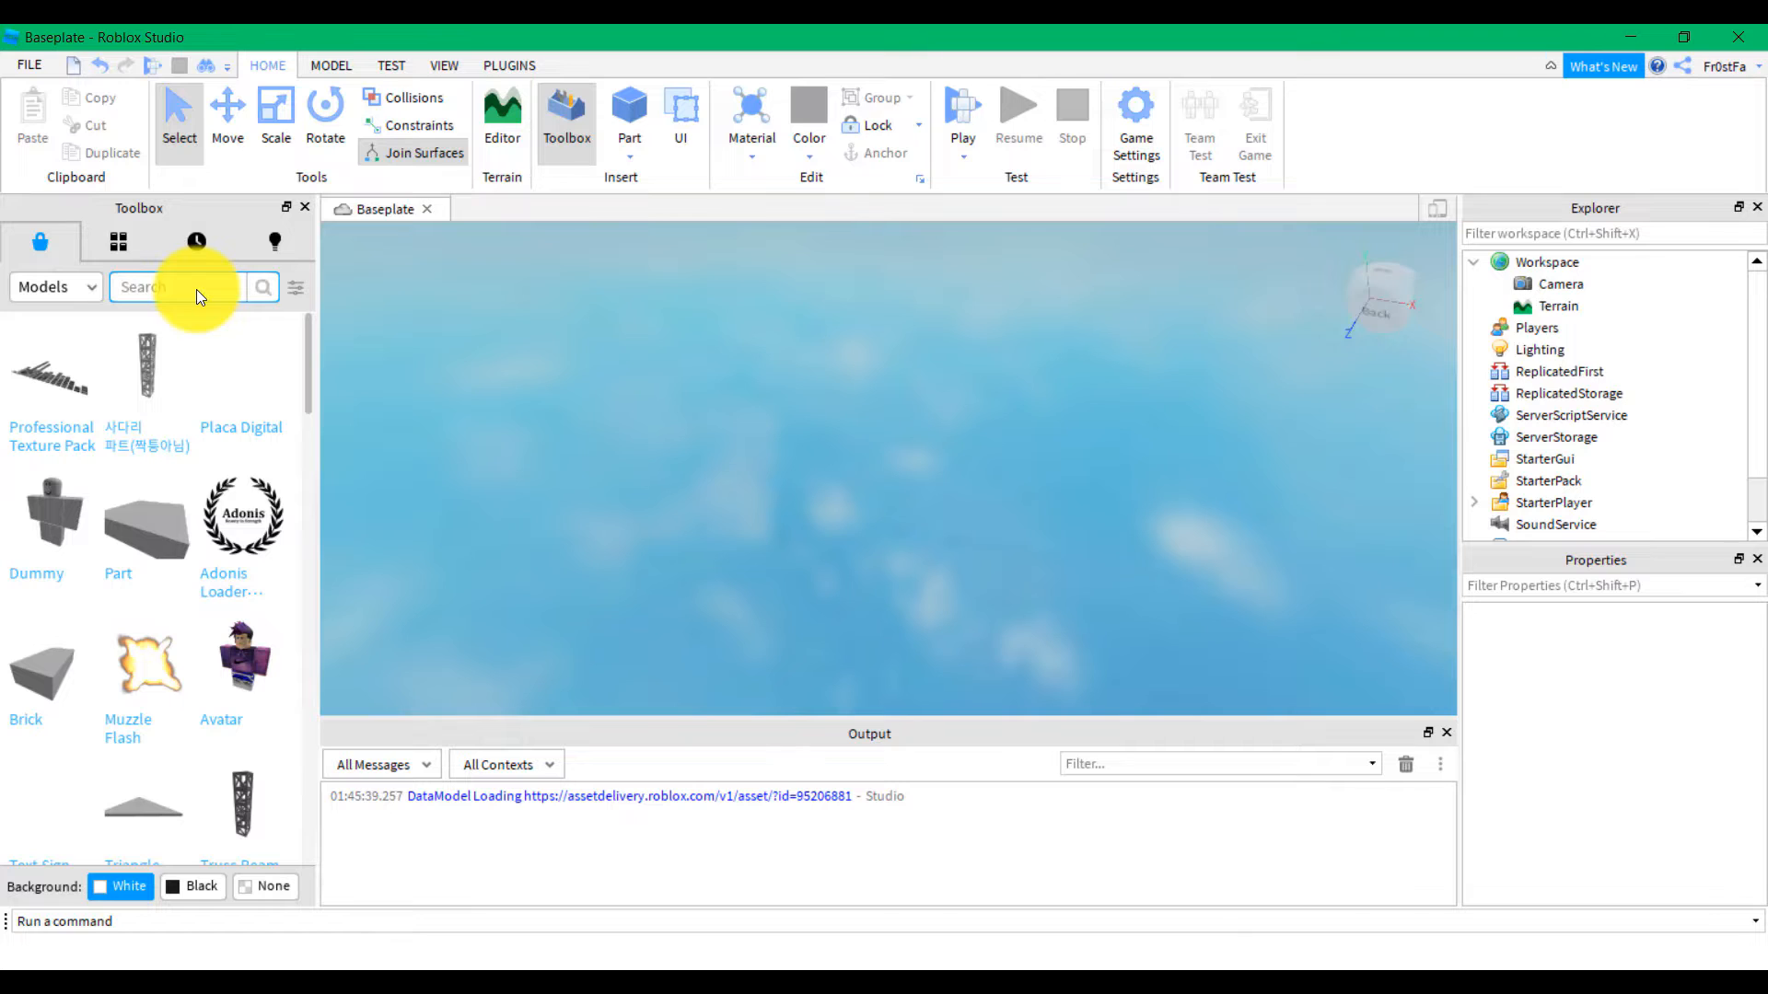
Search the Toolbox models for 'Drift Track'
{"action": "type", "text": "Dr"}
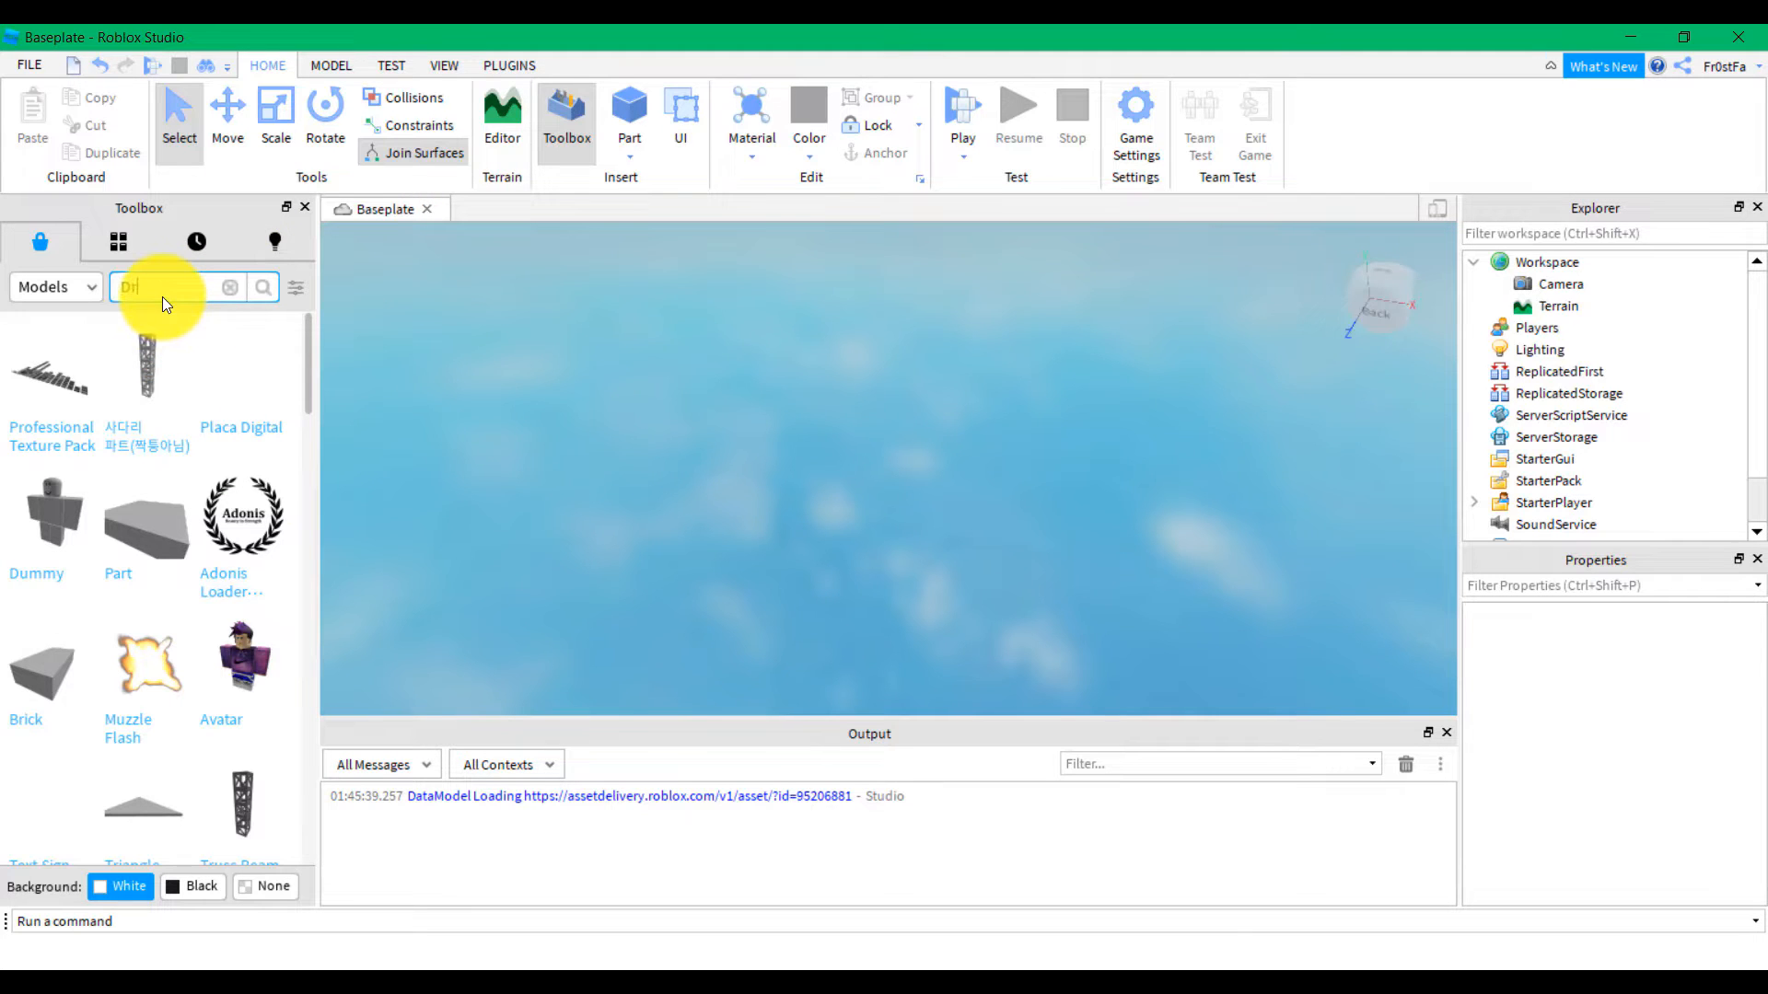
{"action": "type", "text": "ift Track"}
{"action": "key", "text": "Return"}
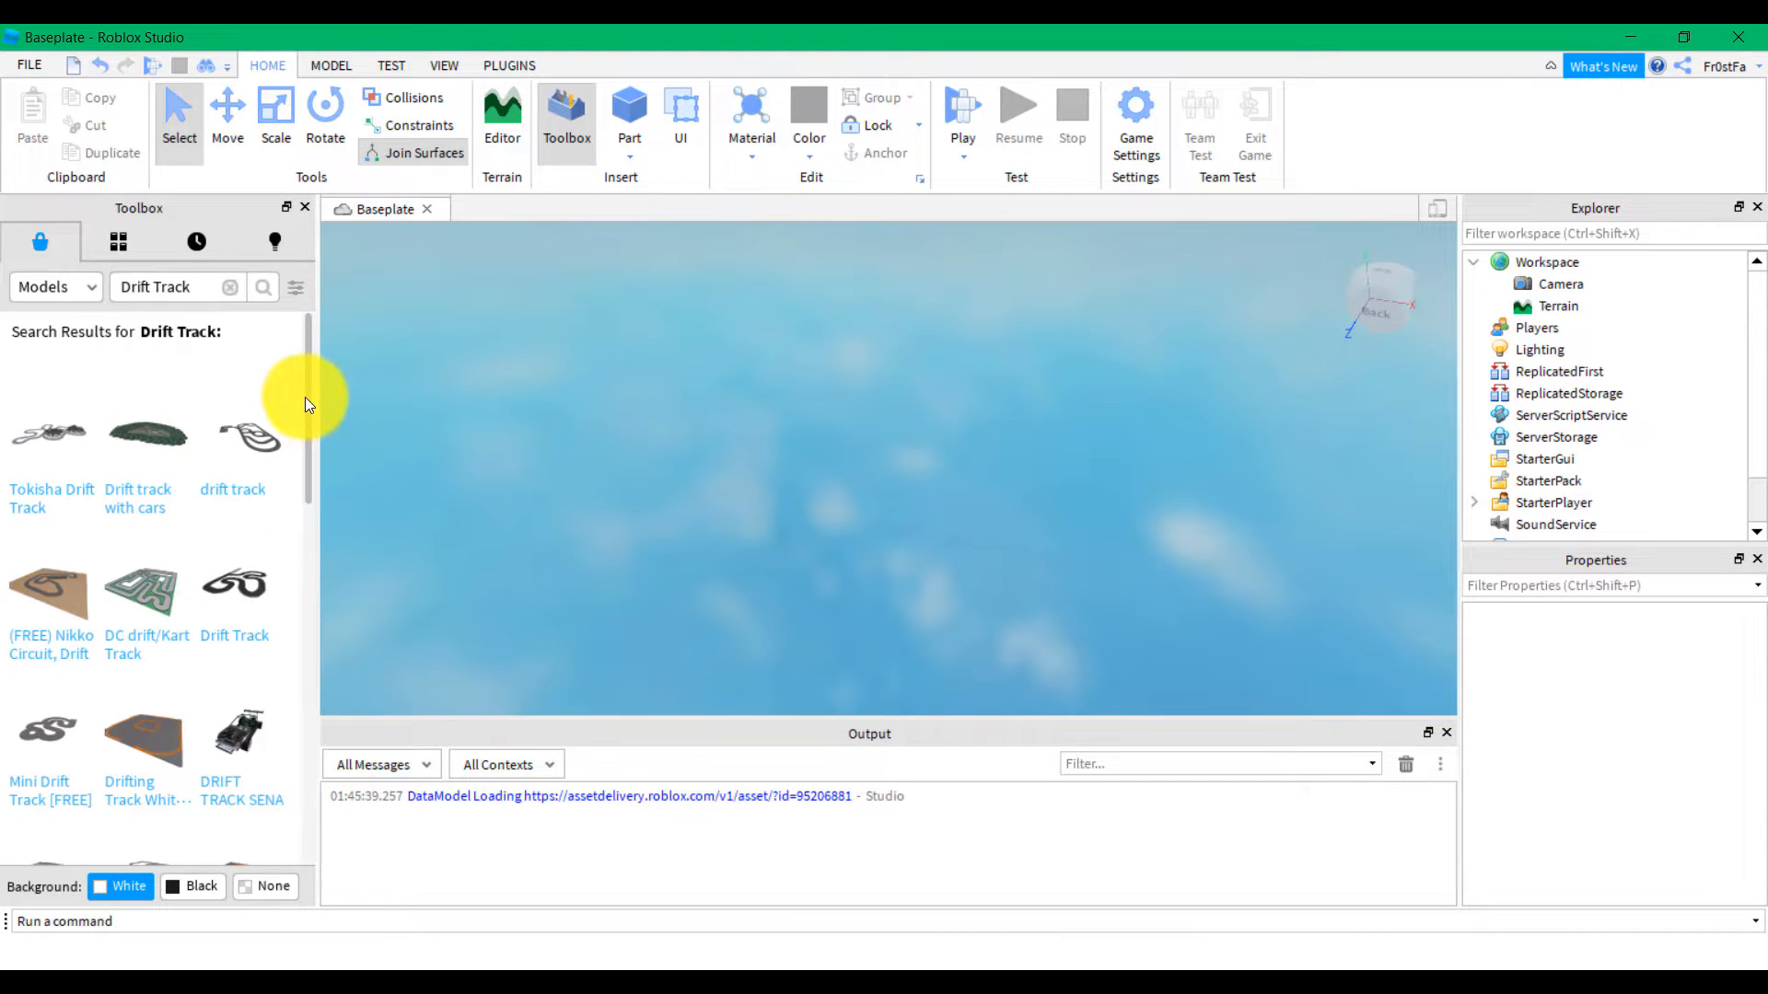
{"action": "mouse_move", "coordinate": [305, 395]}
{"action": "left_mouse_down"}
{"action": "mouse_move", "coordinate": [287, 716]}
{"action": "mouse_move", "coordinate": [315, 319]}
{"action": "mouse_move", "coordinate": [289, 704]}
{"action": "mouse_move", "coordinate": [304, 368]}
{"action": "left_mouse_up"}
Search the Toolbox for 'Race Track' and drag a race track model into the viewport
{"action": "left_click", "coordinate": [141, 284]}
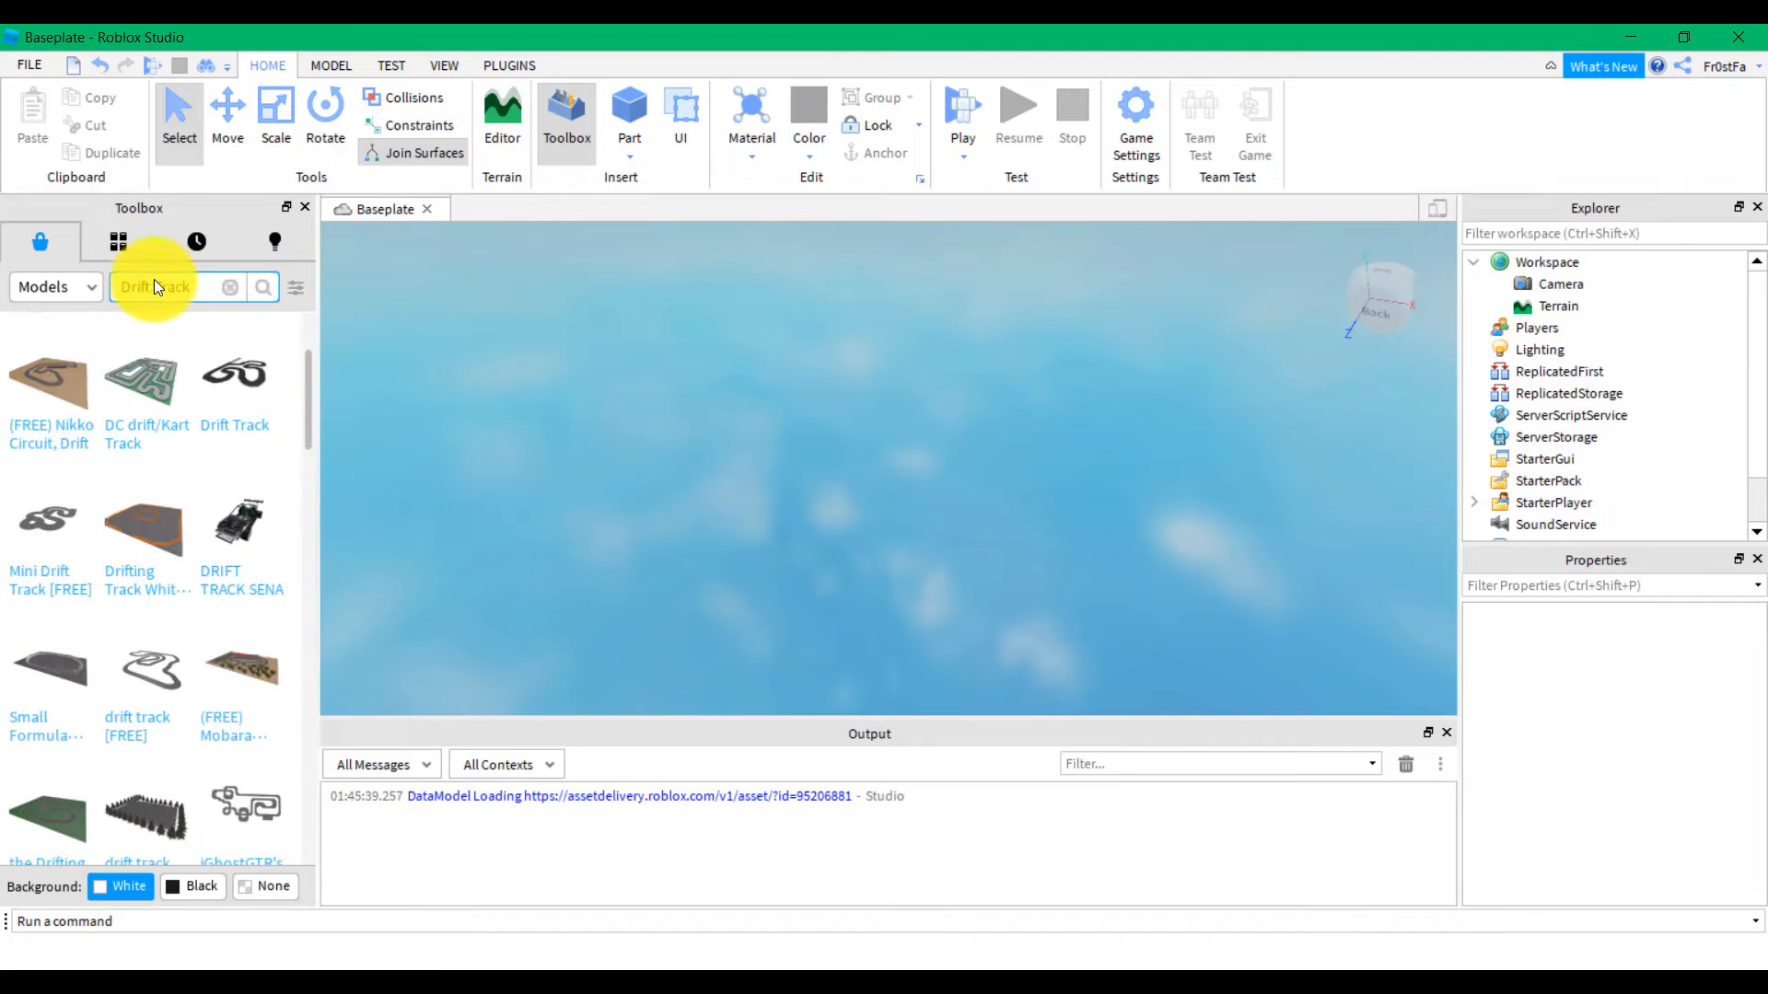
{"action": "key", "text": "ctrl+a"}
{"action": "type", "text": "Race Track"}
{"action": "key", "text": "Return"}
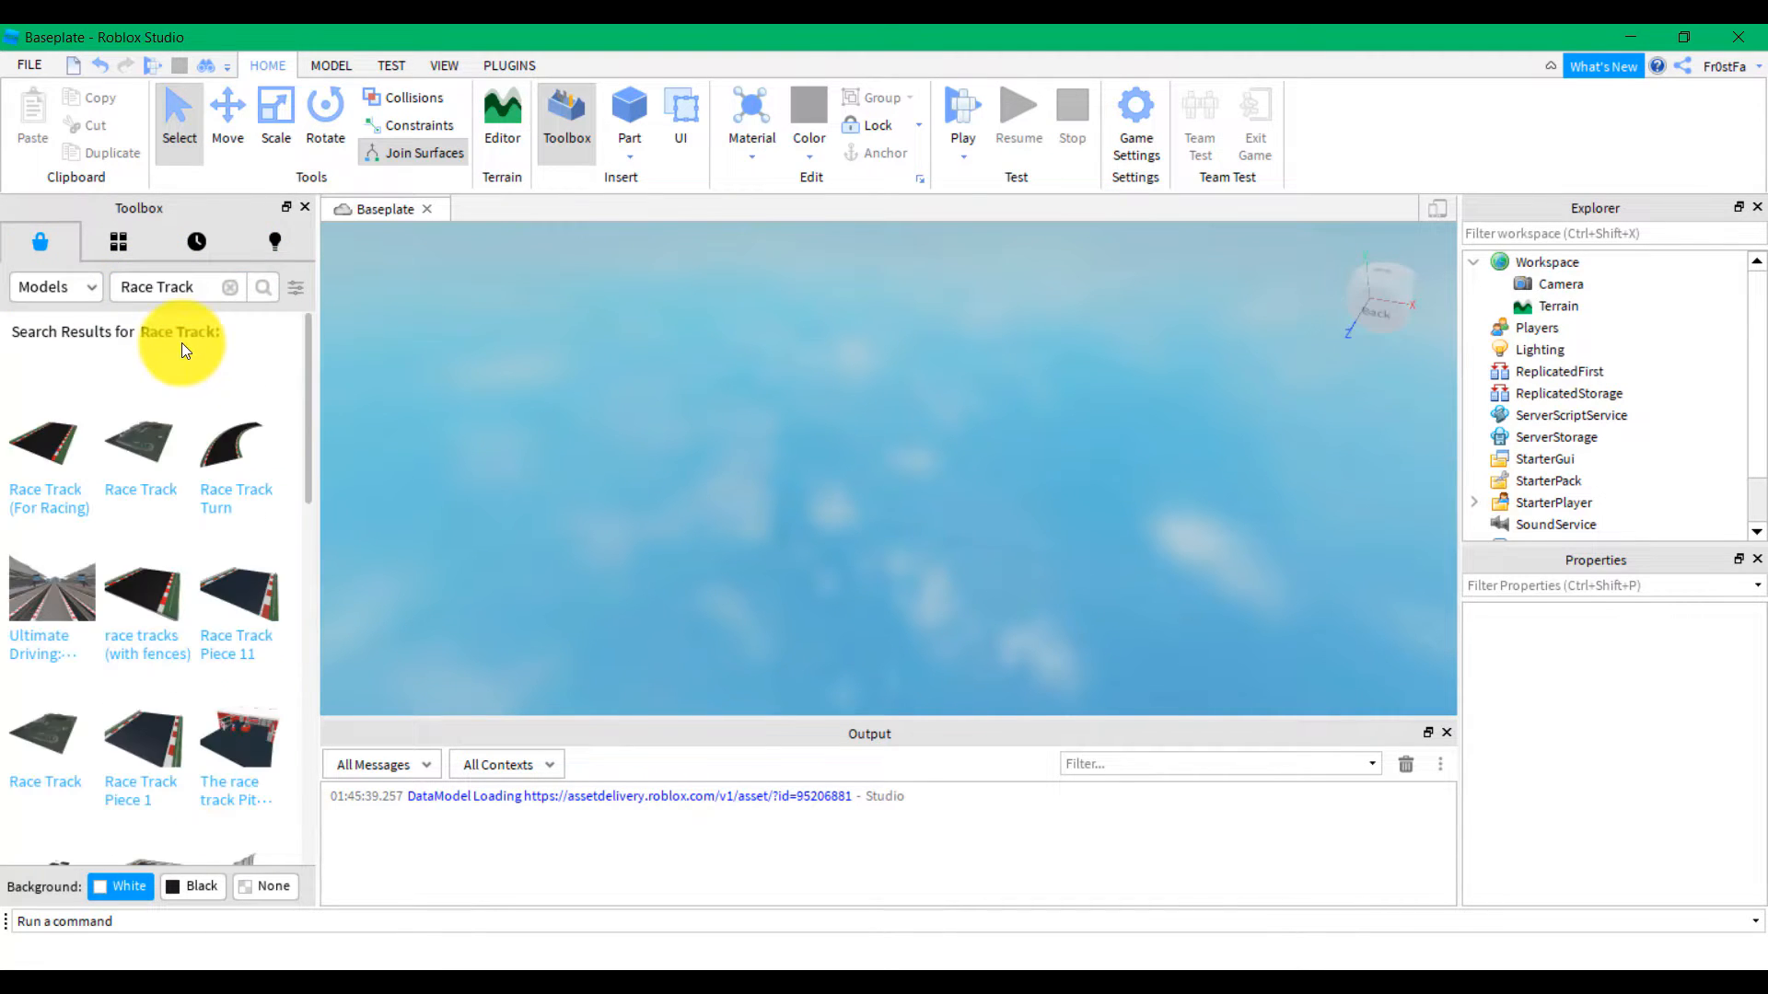
{"action": "mouse_move", "coordinate": [146, 456]}
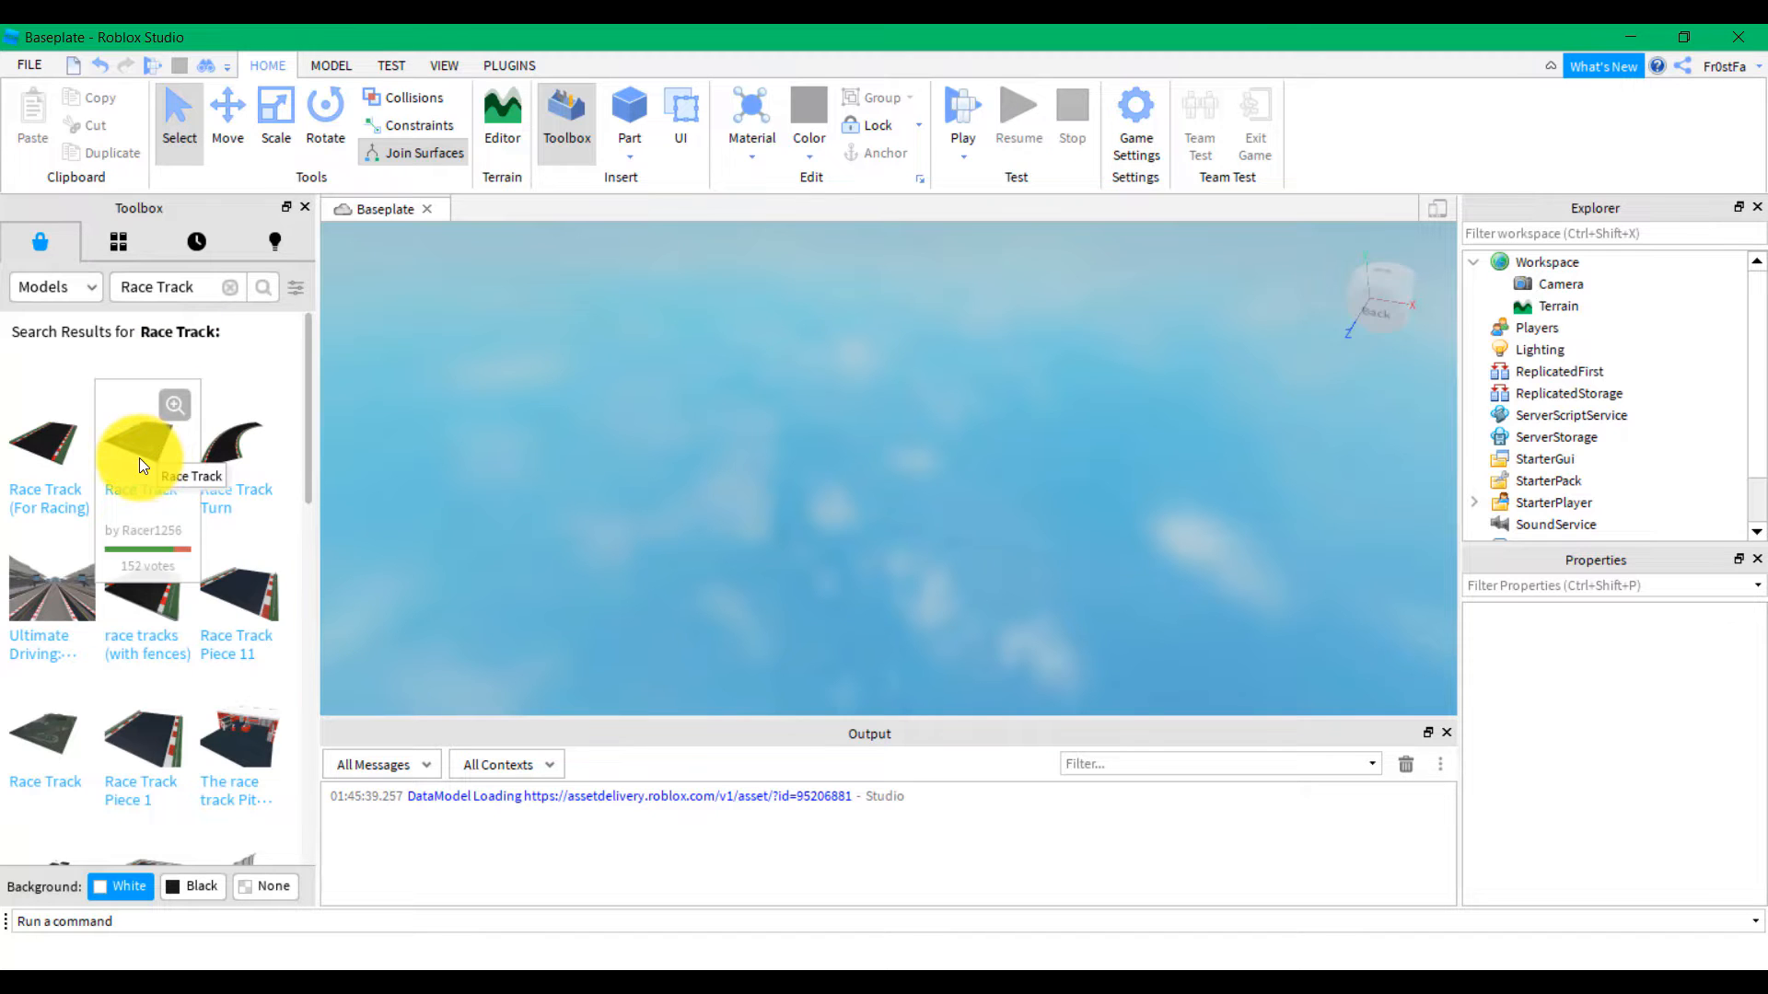
{"action": "left_click_drag", "start_coordinate": [833, 565], "coordinate": [134, 633]}
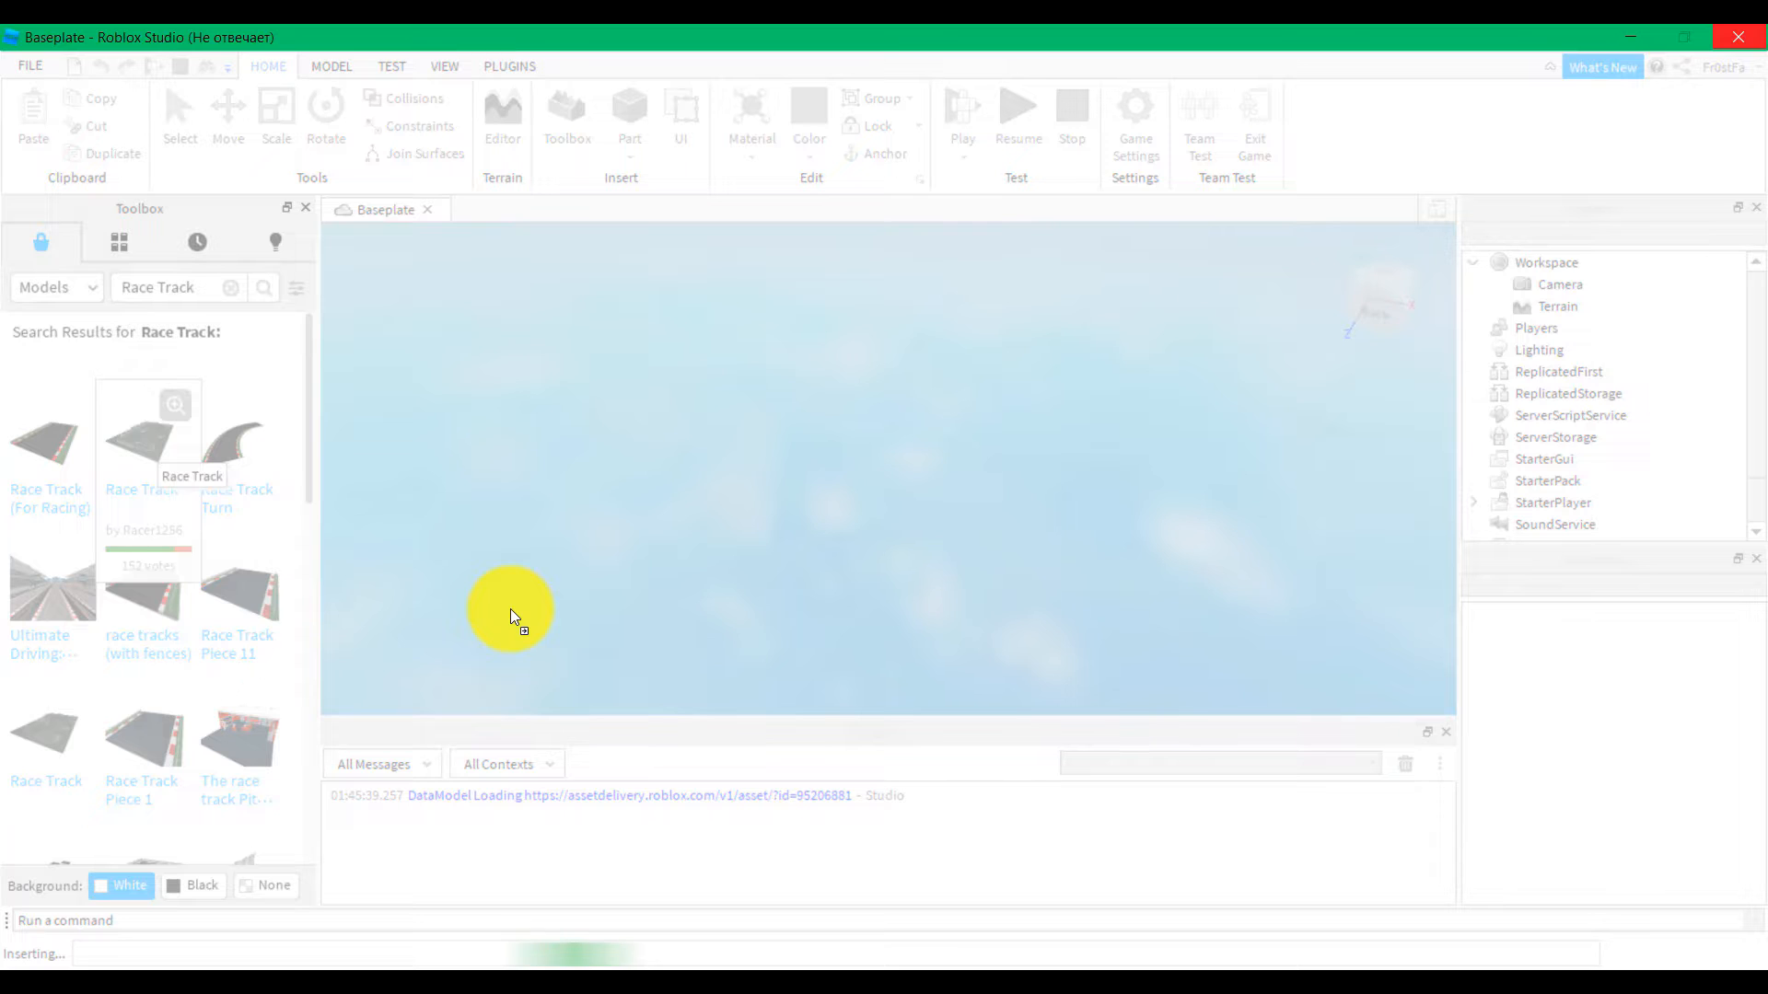
{"action": "key", "text": "alt+Tab"}
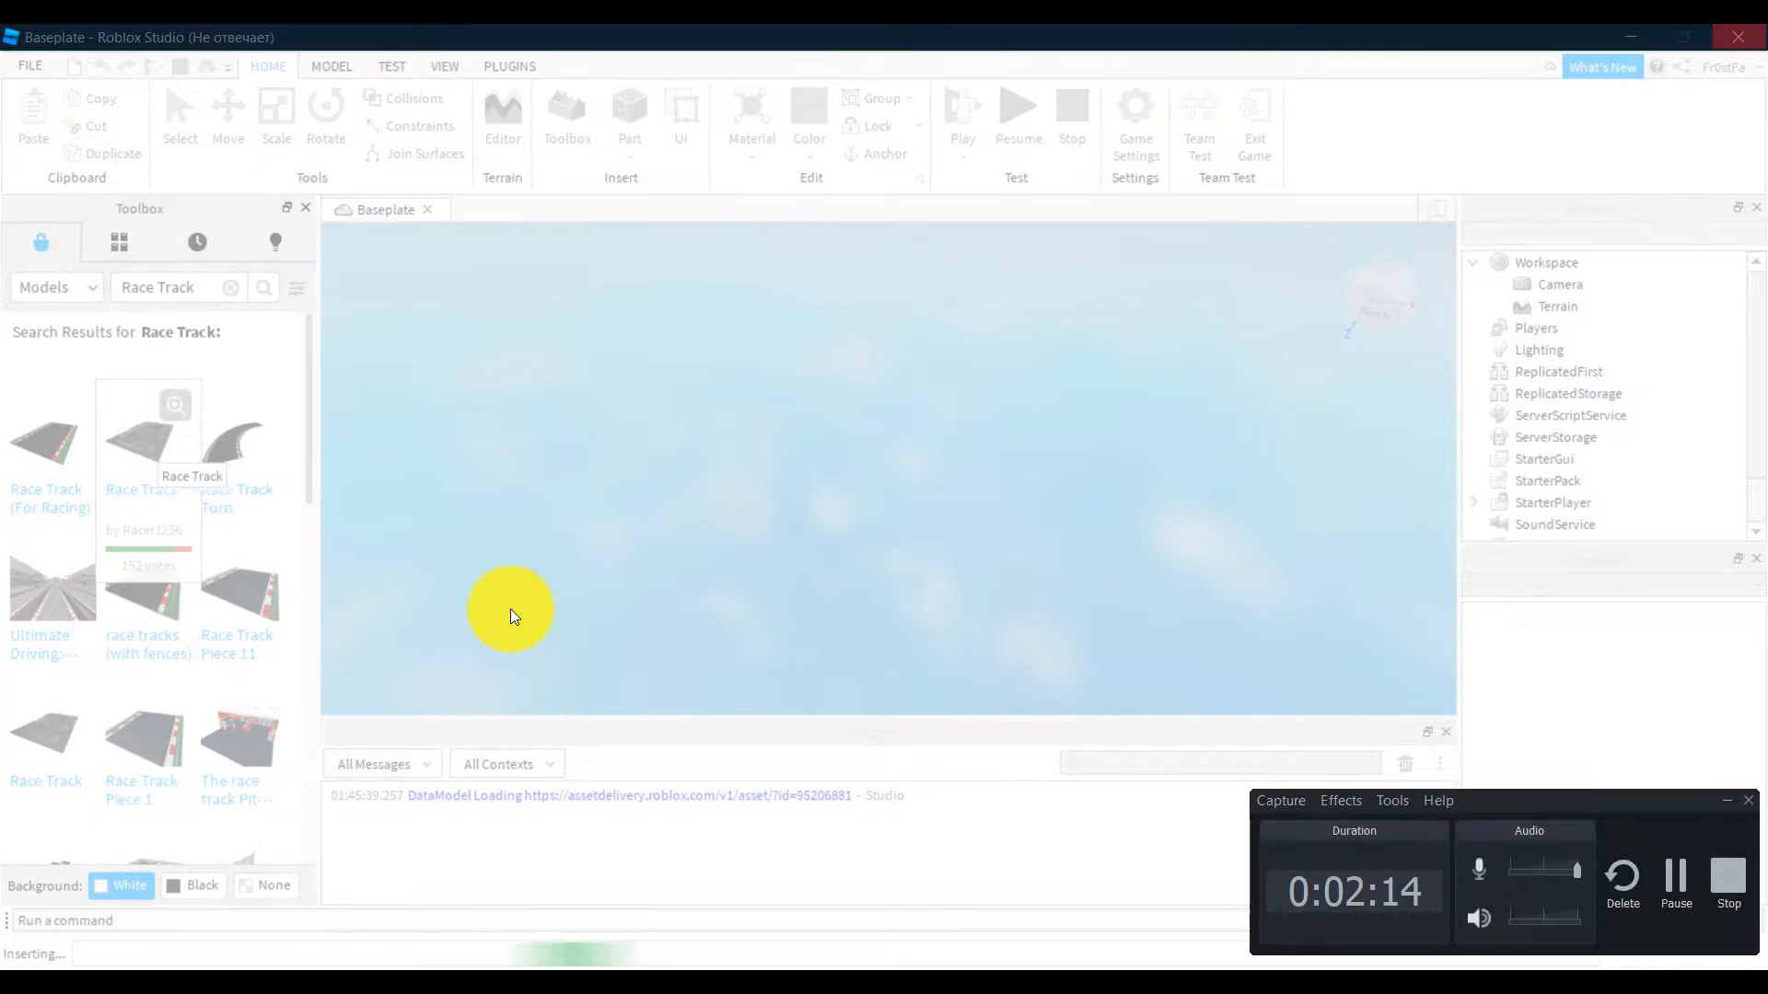
{"action": "left_click", "coordinate": [1662, 888]}
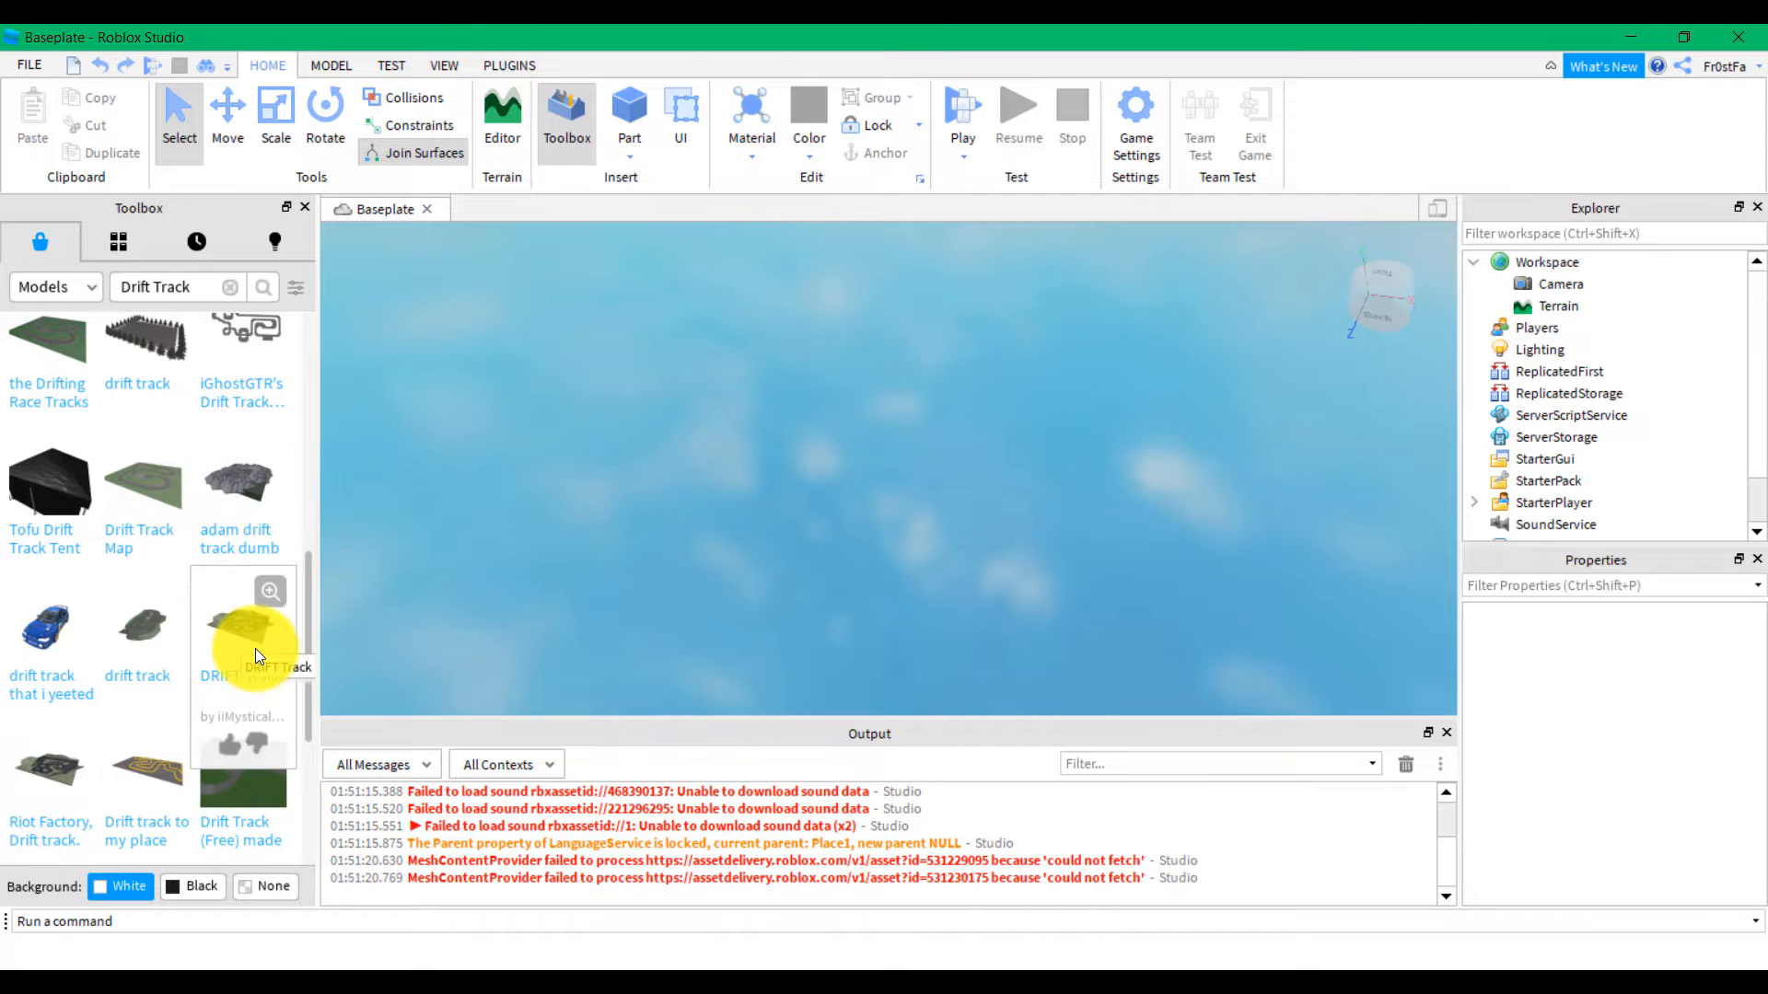
Search again for 'Drift track' and insert the DRIFT Track model into the place
{"action": "scroll", "coordinate": [248, 635], "scroll_direction": "up", "scroll_amount": 10}
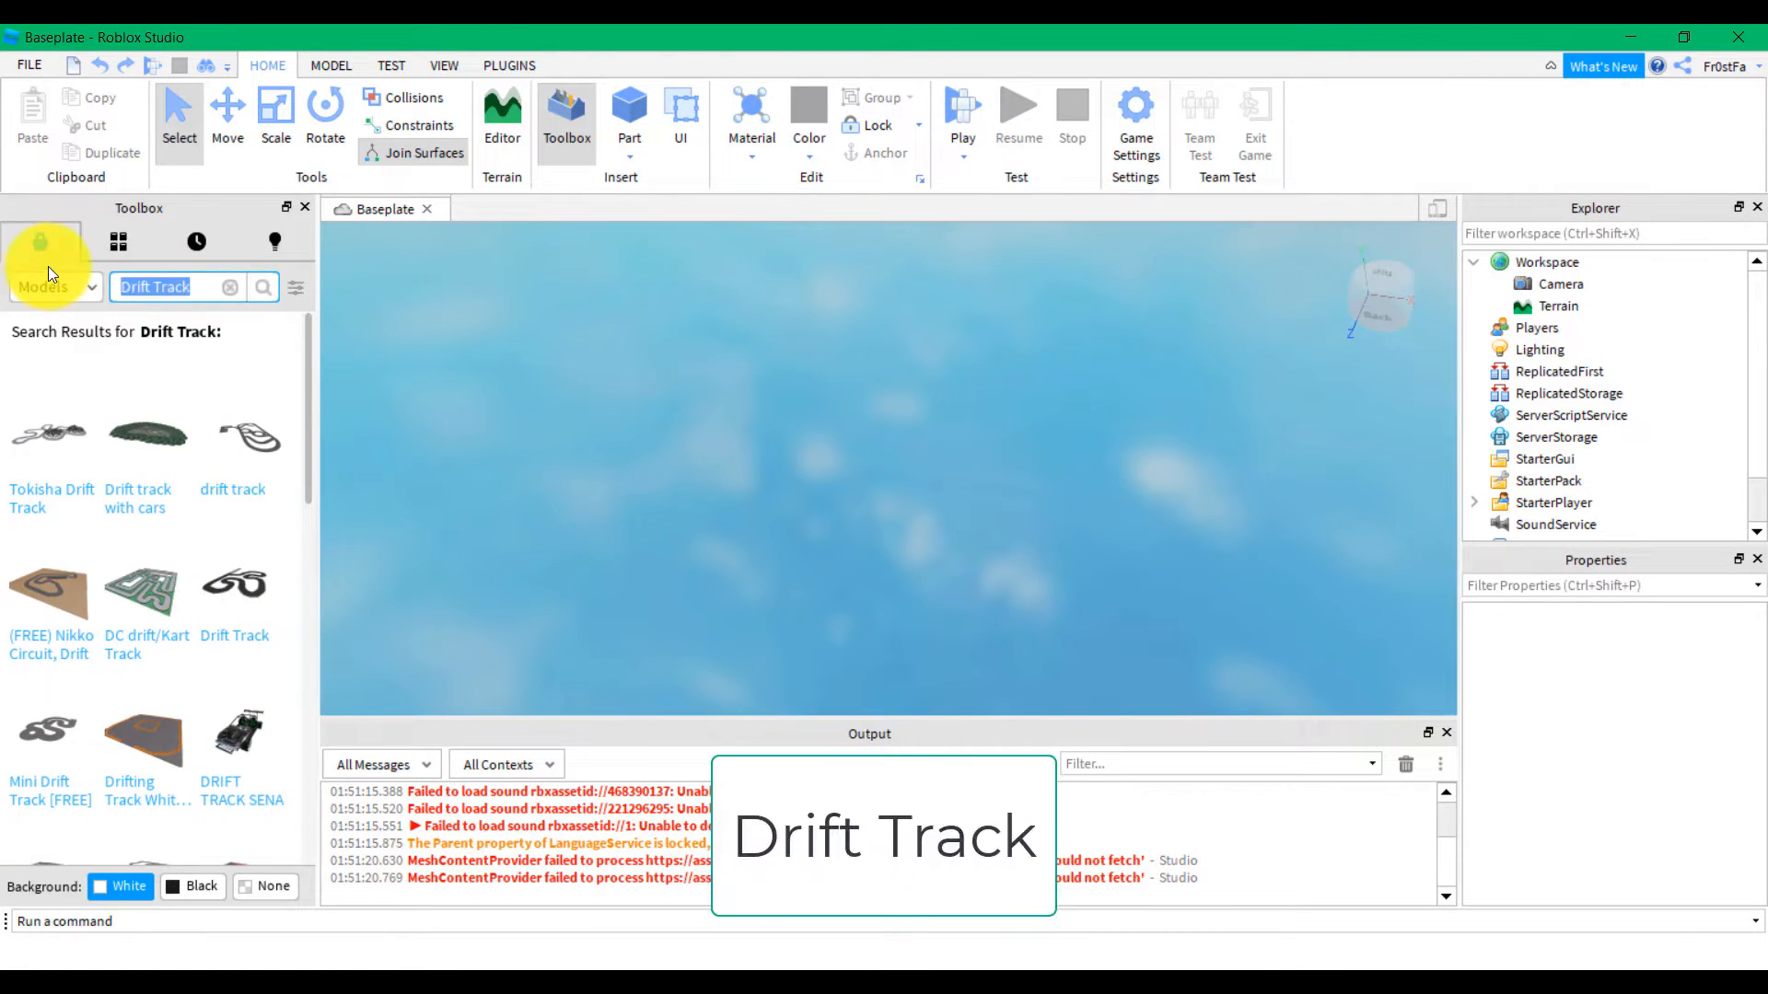
{"action": "type", "text": "Drift t"}
{"action": "type", "text": "rack"}
{"action": "key", "text": "Return"}
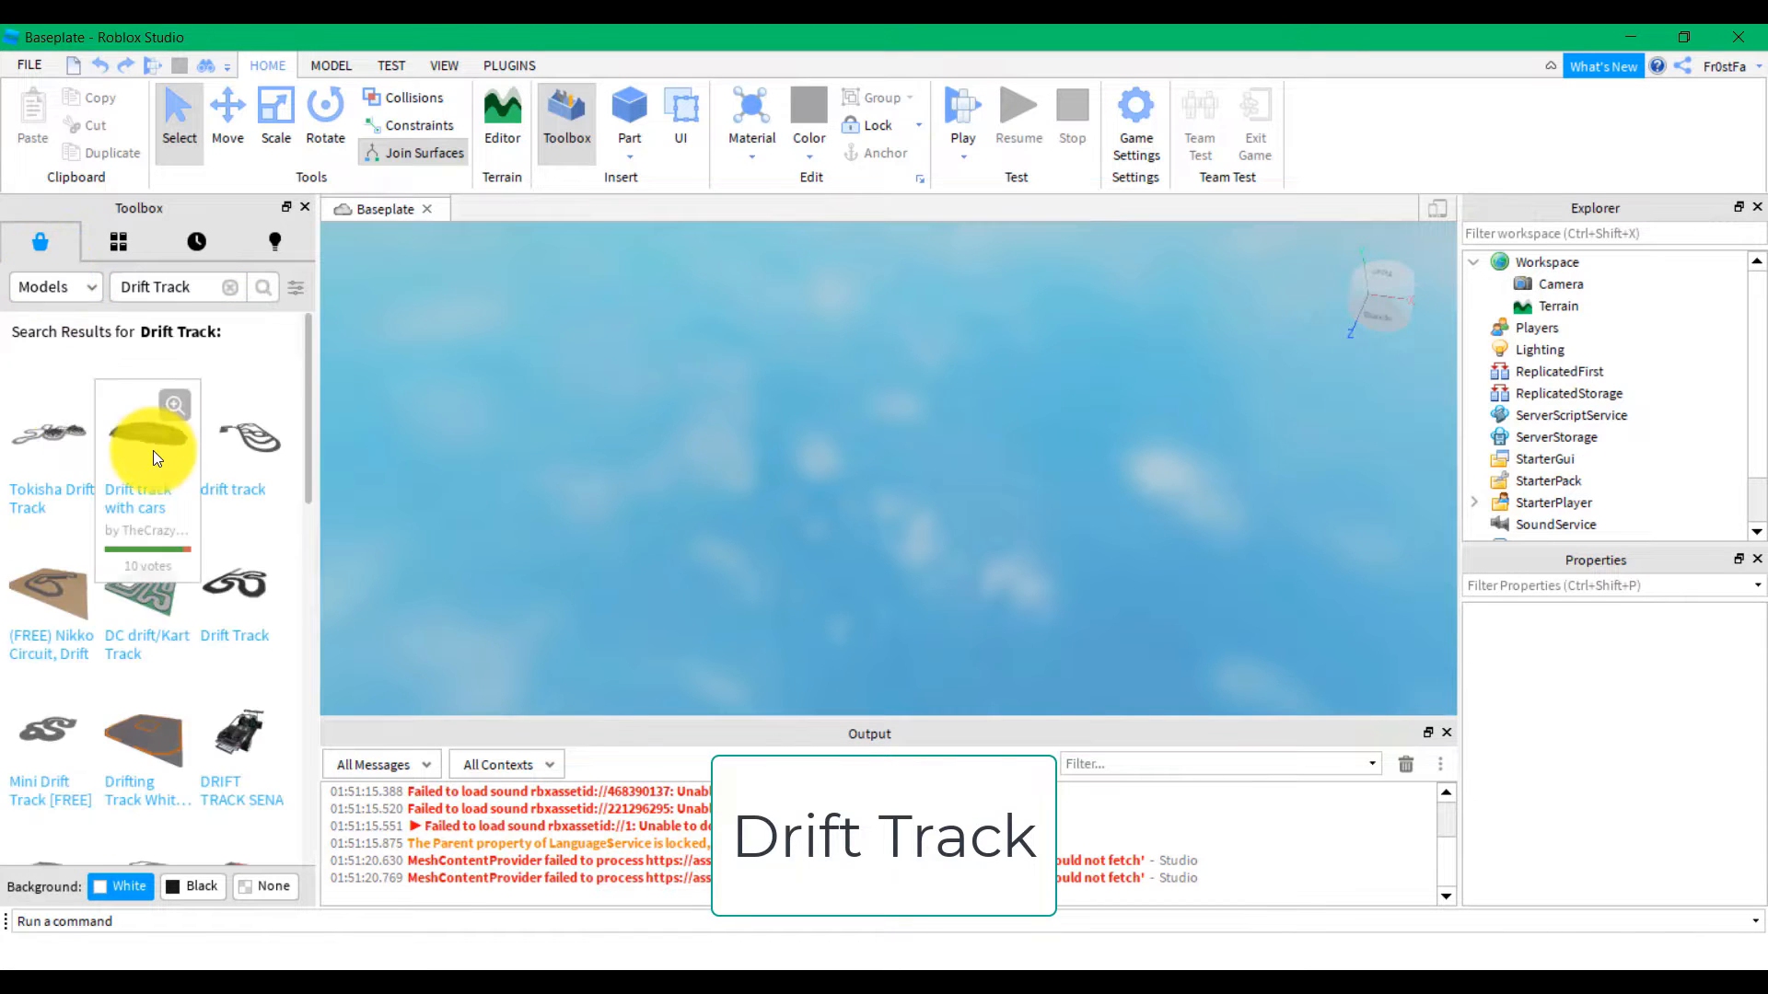
{"action": "scroll", "coordinate": [218, 472], "scroll_direction": "down", "scroll_amount": 8}
{"action": "scroll", "coordinate": [245, 460], "scroll_direction": "down", "scroll_amount": 1}
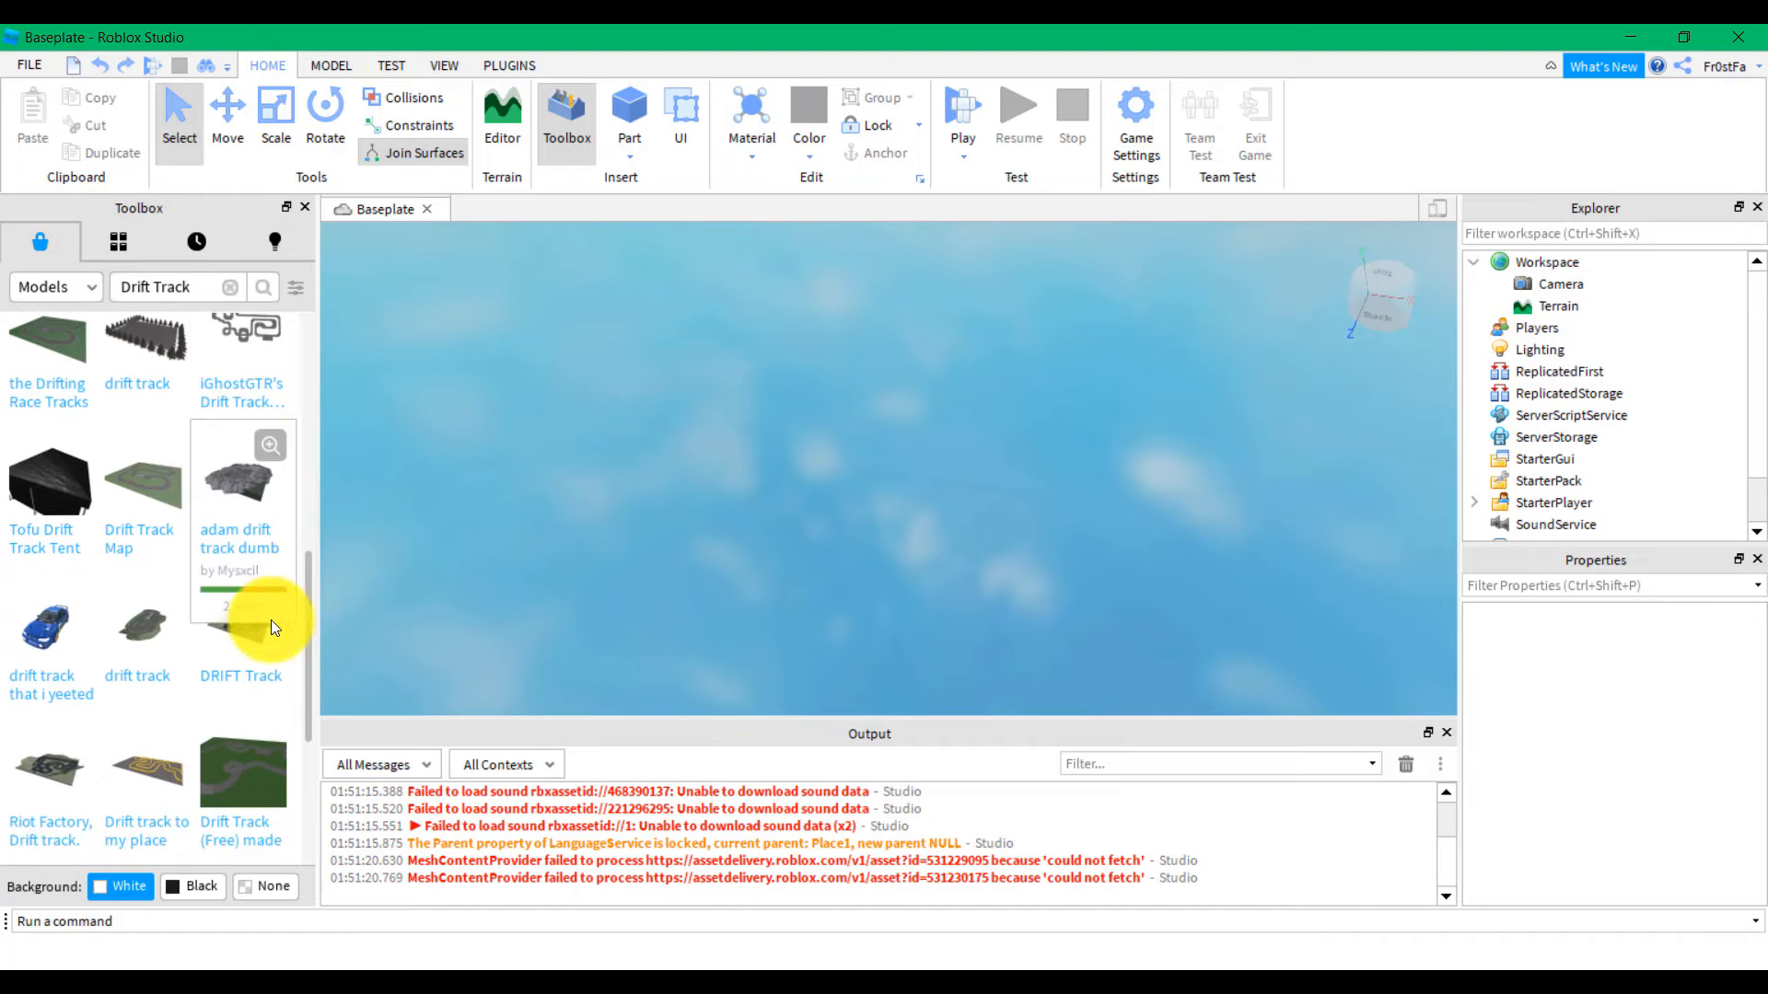
{"action": "left_click", "coordinate": [235, 621]}
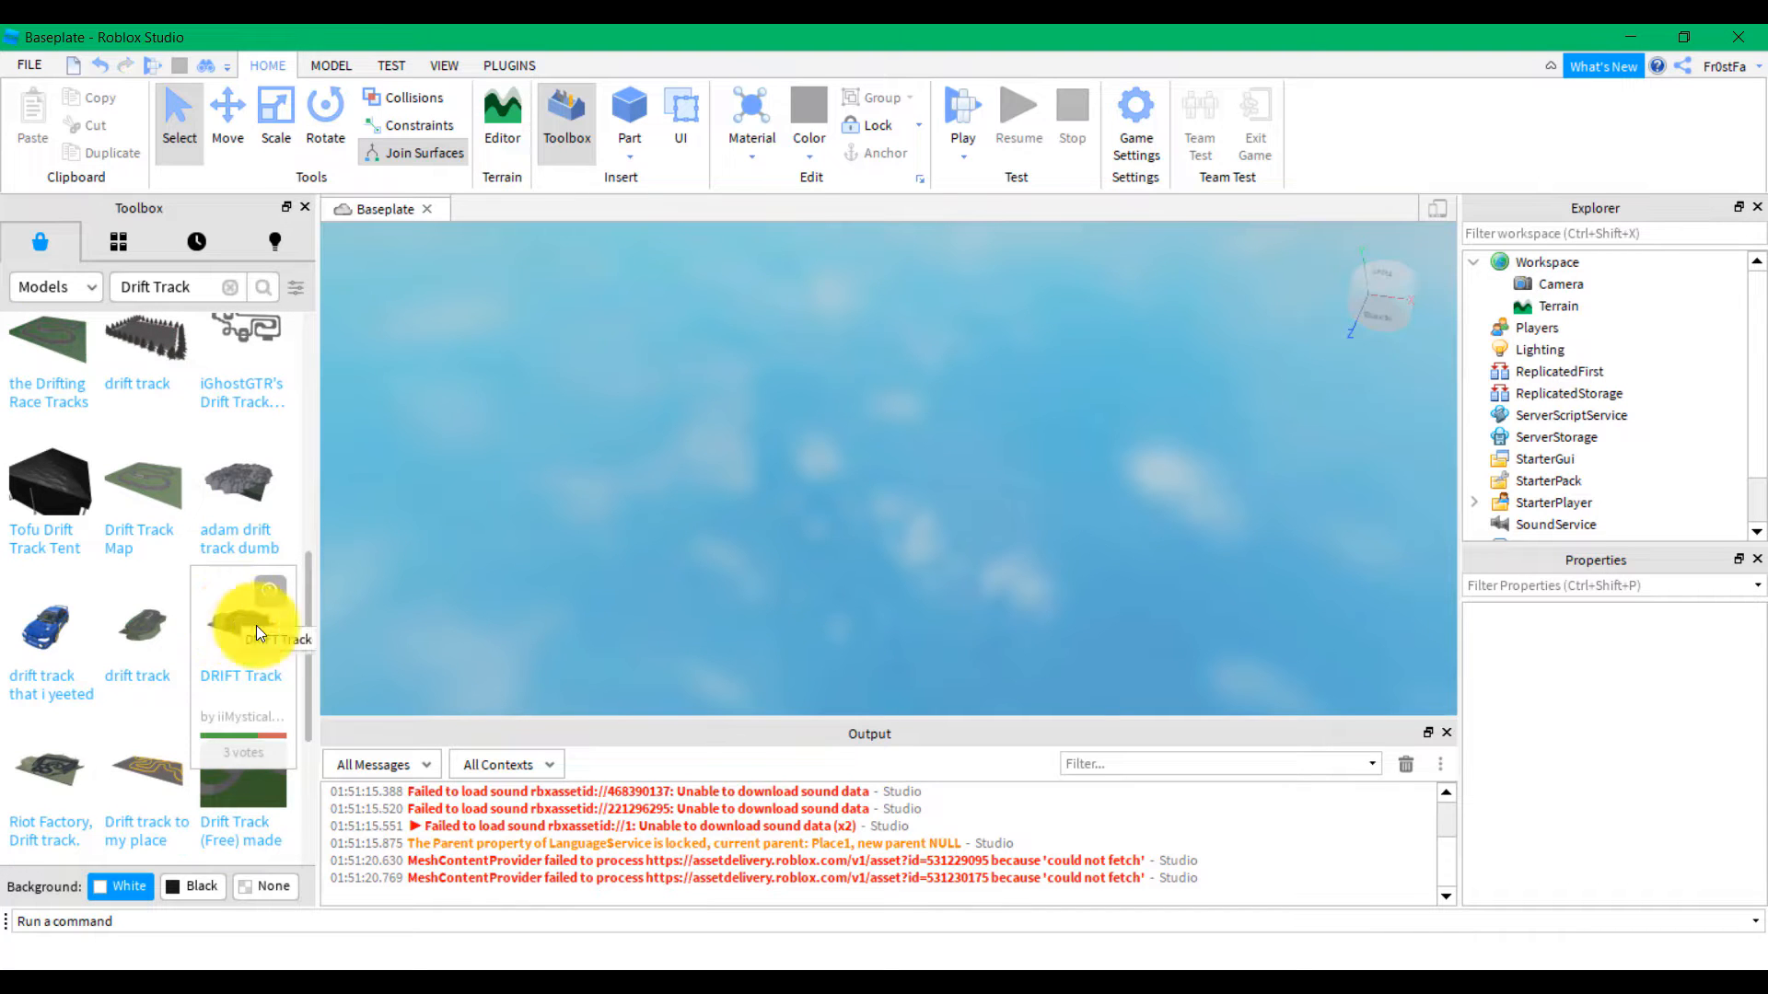
{"action": "scroll", "coordinate": [898, 580], "scroll_direction": "up", "scroll_amount": 4}
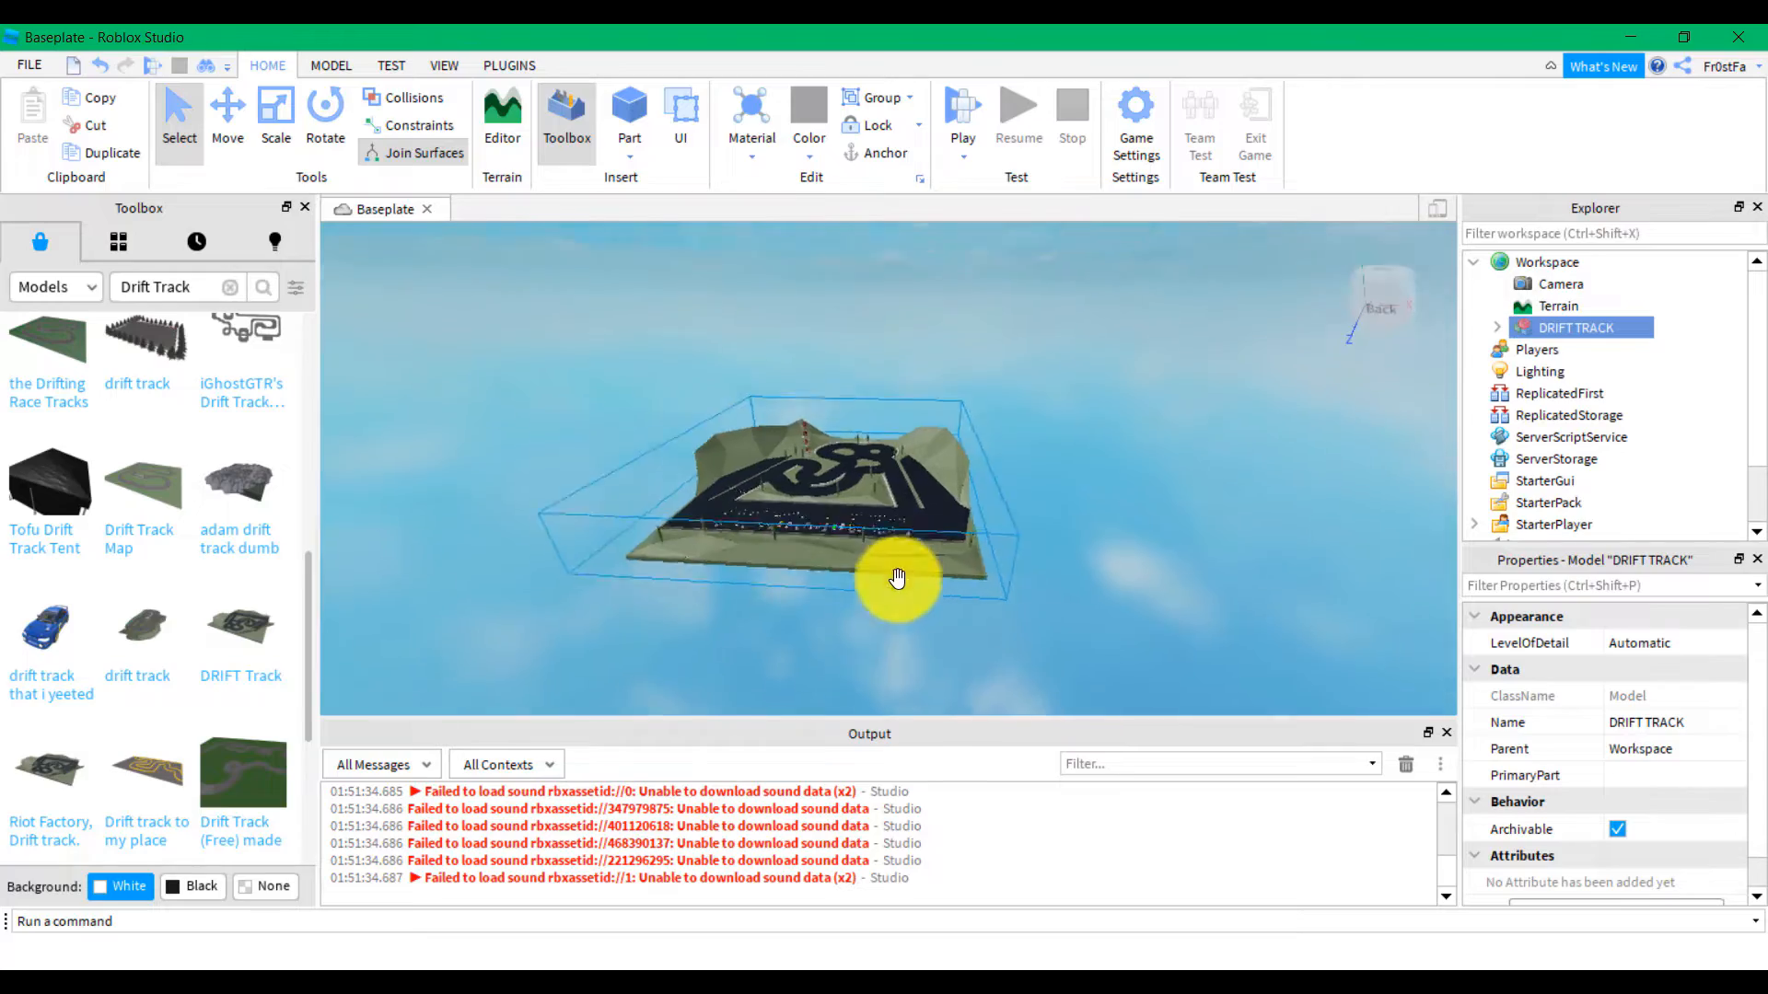
{"action": "scroll", "coordinate": [899, 580], "scroll_direction": "up", "scroll_amount": 8}
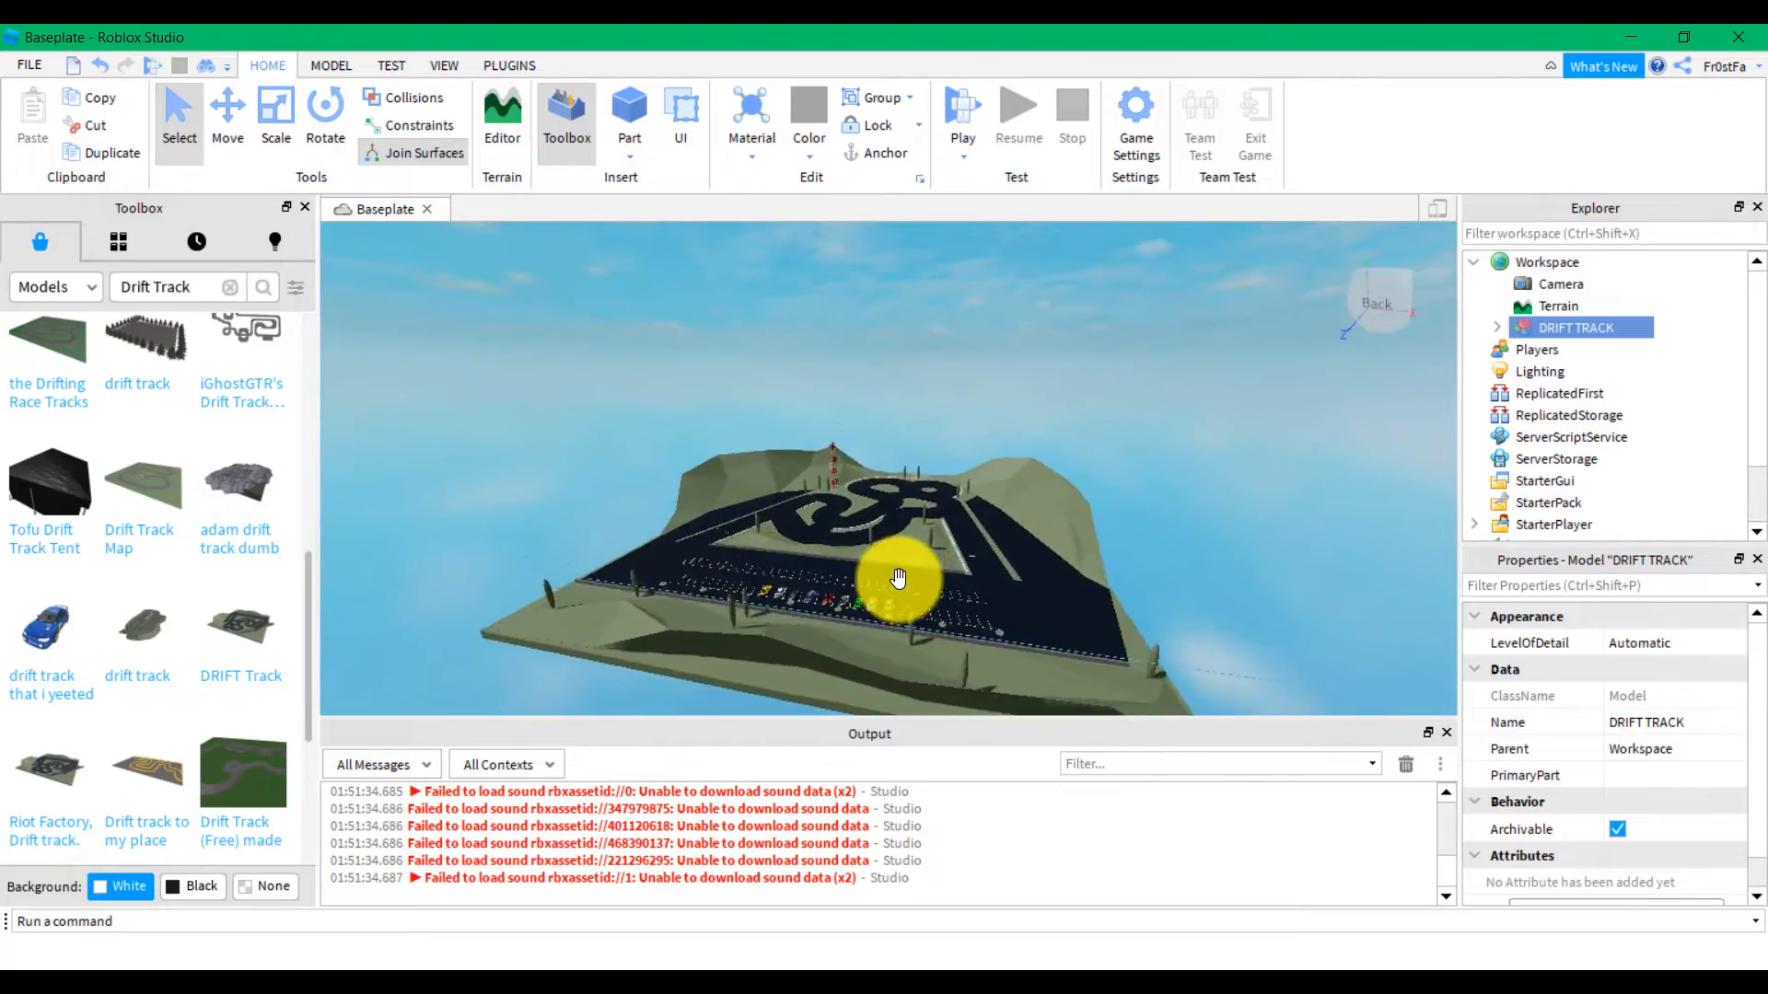
Fly the camera around the DRIFT TRACK lot to inspect the parked cars
{"action": "key", "text": "w"}
{"action": "right_click_drag", "start_coordinate": [898, 580], "coordinate": [898, 583]}
{"action": "key", "text": "a"}
{"action": "key", "text": "w"}
{"action": "key", "text": "s"}
{"action": "key", "text": "w"}
Place a SpawnLocation in front of the parked cars and start a Play test
{"action": "left_click", "coordinate": [331, 66]}
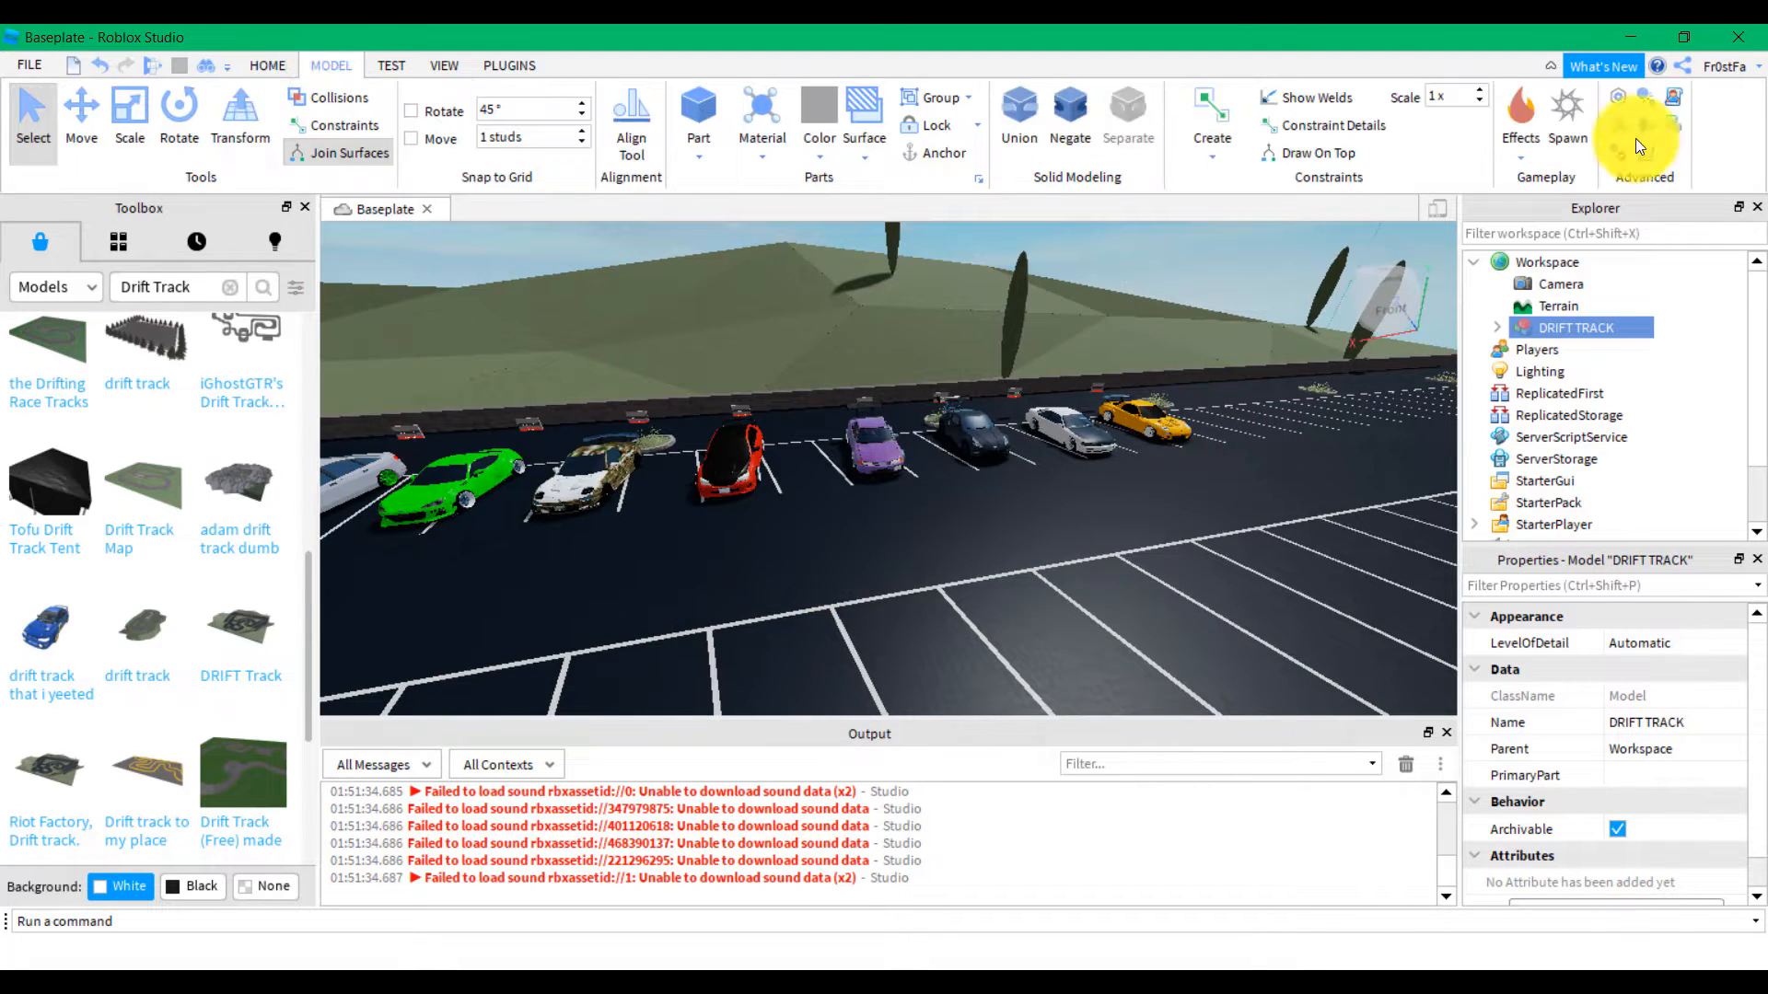
{"action": "left_click", "coordinate": [1556, 162]}
{"action": "left_click_drag", "start_coordinate": [906, 475], "coordinate": [837, 540]}
{"action": "right_click_drag", "start_coordinate": [827, 535], "coordinate": [827, 535]}
{"action": "key", "text": "w"}
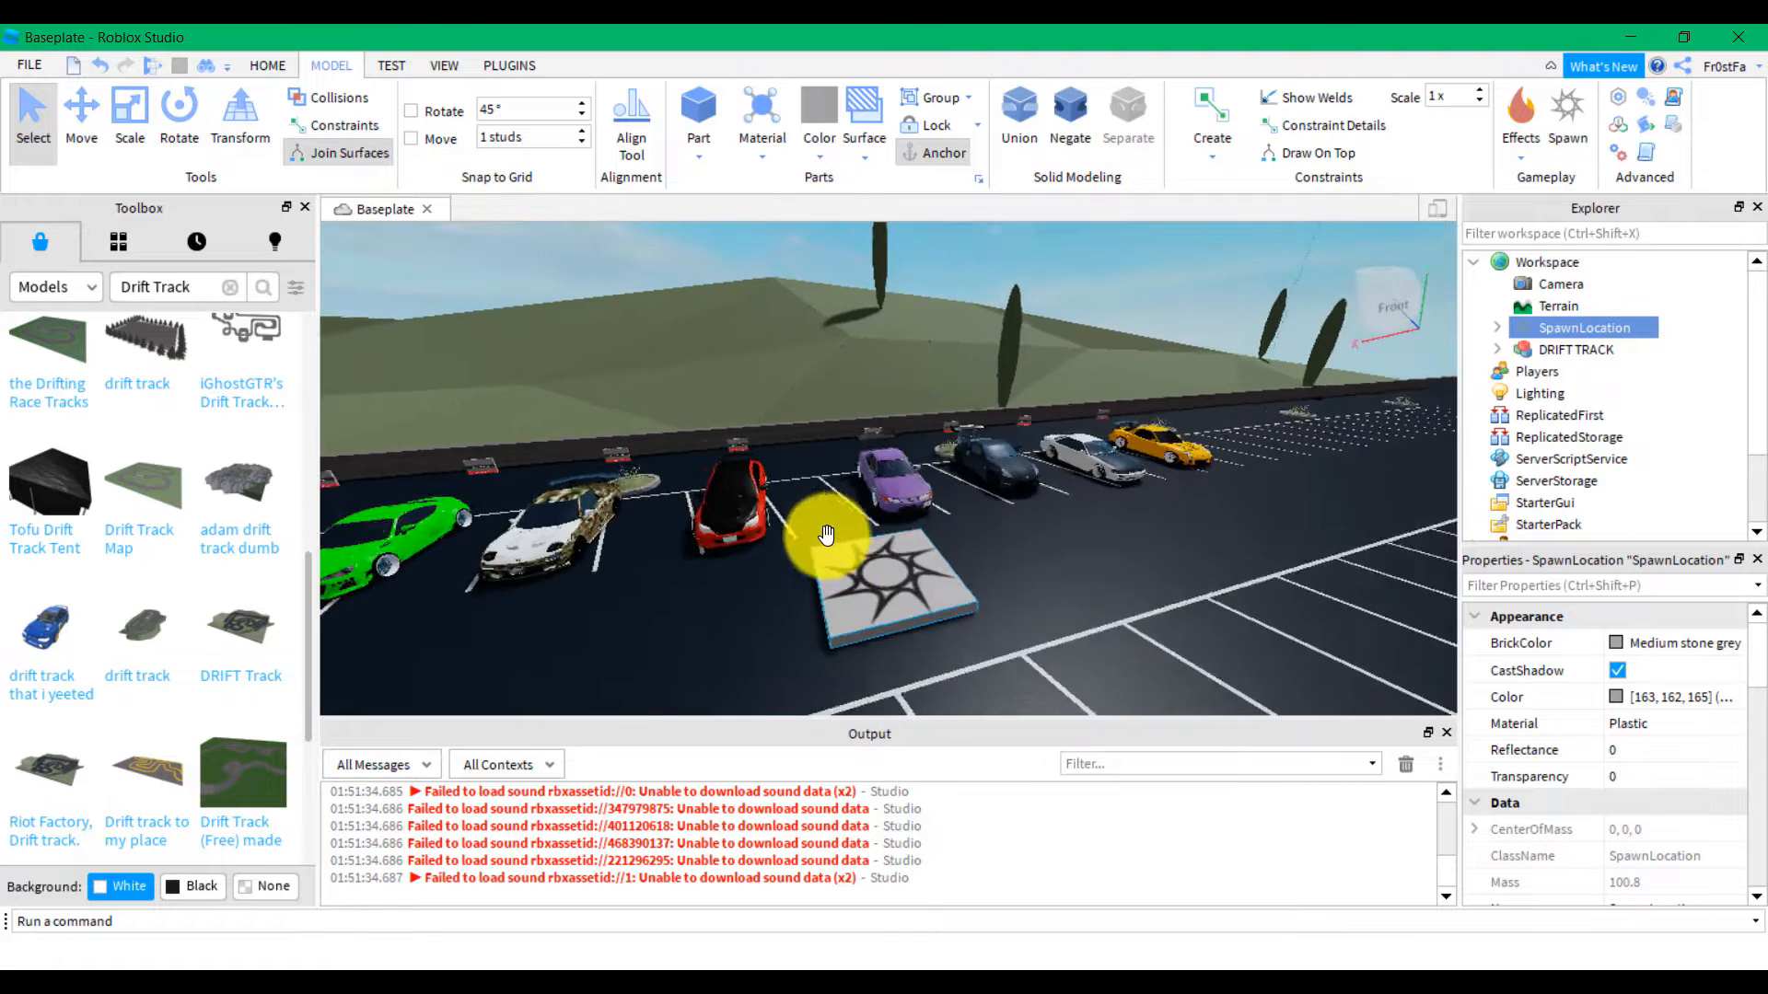
{"action": "key", "text": "w"}
{"action": "key", "text": "s"}
{"action": "left_click", "coordinate": [157, 66]}
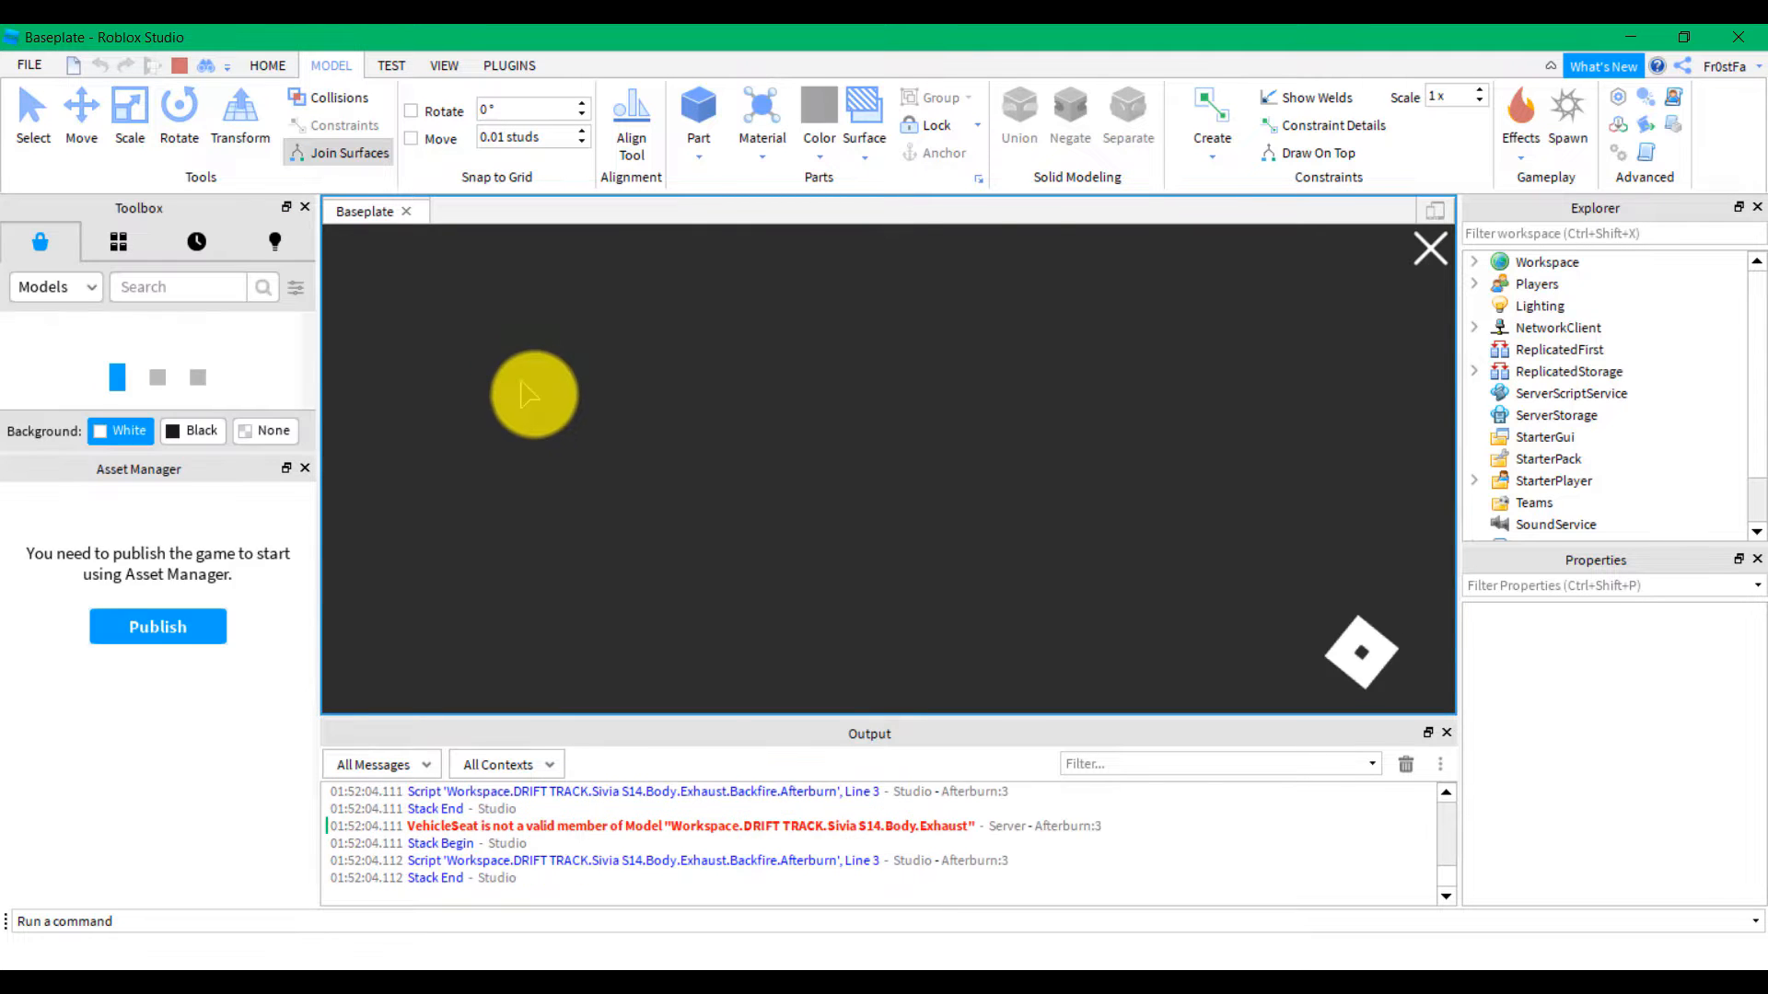
Dismiss the Take Free prompt, walk past the white car and get into the yellow car
{"action": "mouse_move", "coordinate": [942, 491]}
{"action": "right_mouse_down"}
{"action": "mouse_move", "coordinate": [950, 469]}
{"action": "mouse_move", "coordinate": [932, 480]}
{"action": "right_mouse_up"}
{"action": "key", "text": "w"}
{"action": "key", "text": "s"}
{"action": "key", "text": "w"}
{"action": "left_click", "coordinate": [967, 552]}
{"action": "key", "text": "w"}
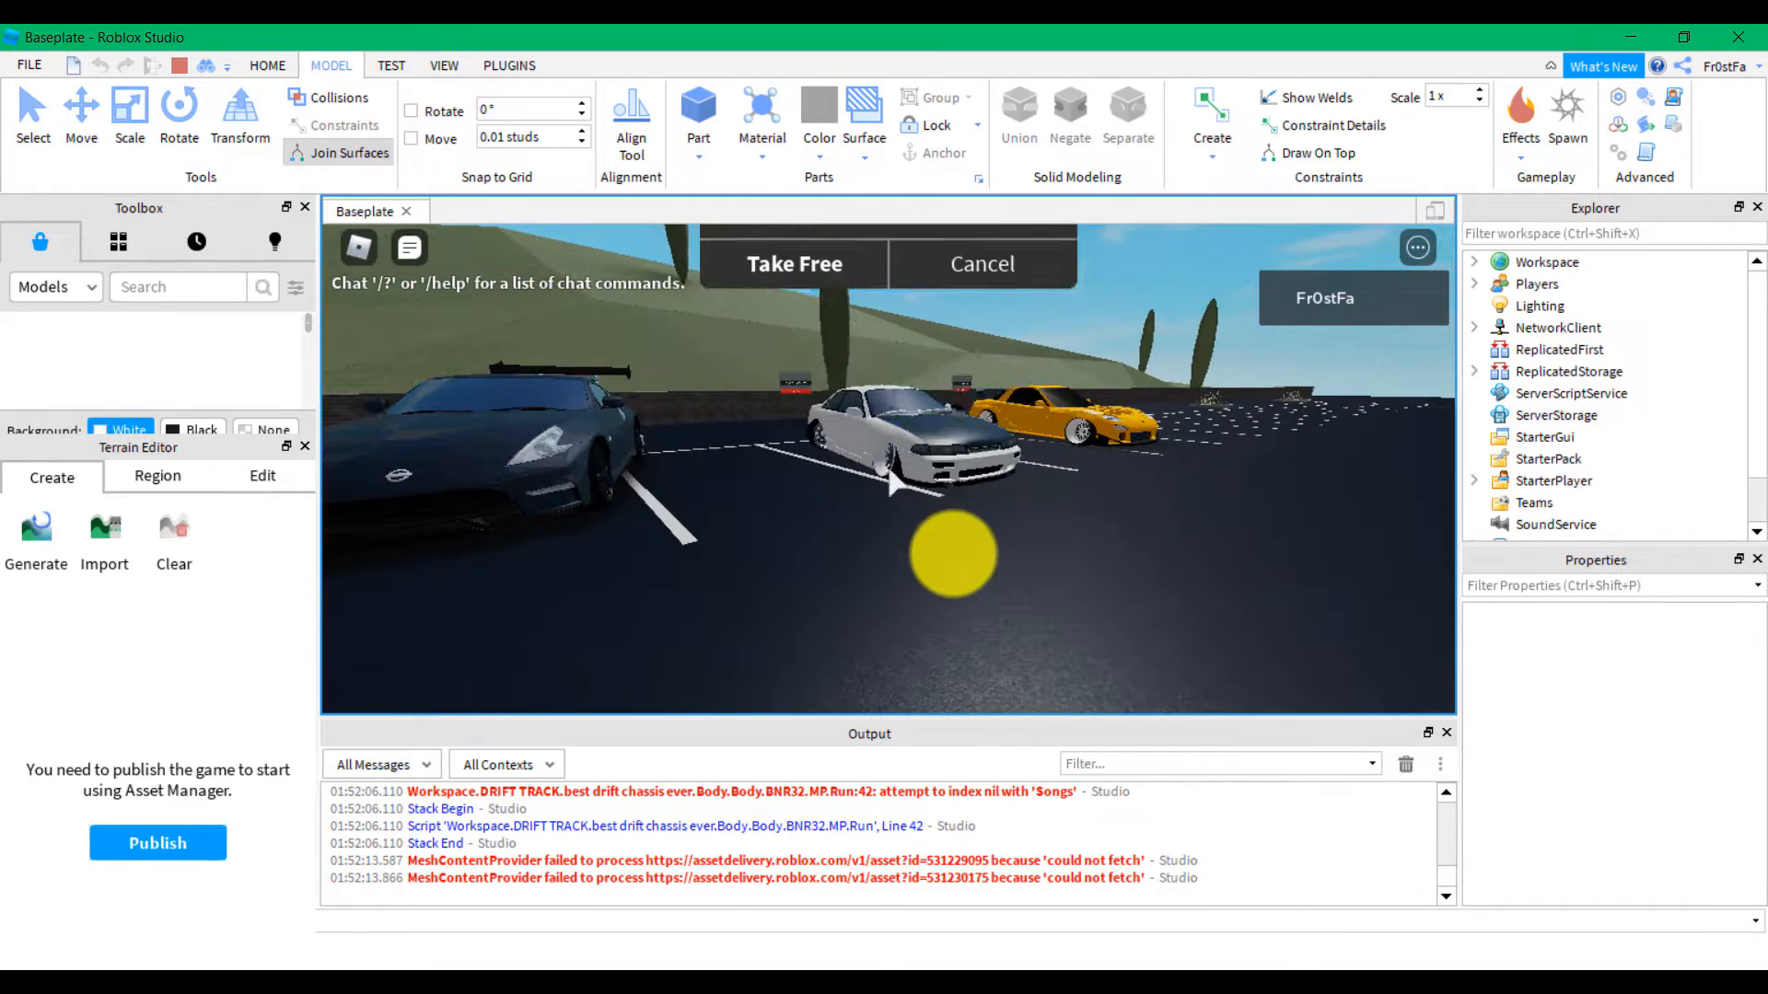
{"action": "key", "text": "w"}
{"action": "scroll", "coordinate": [890, 470], "scroll_direction": "down", "scroll_amount": 3}
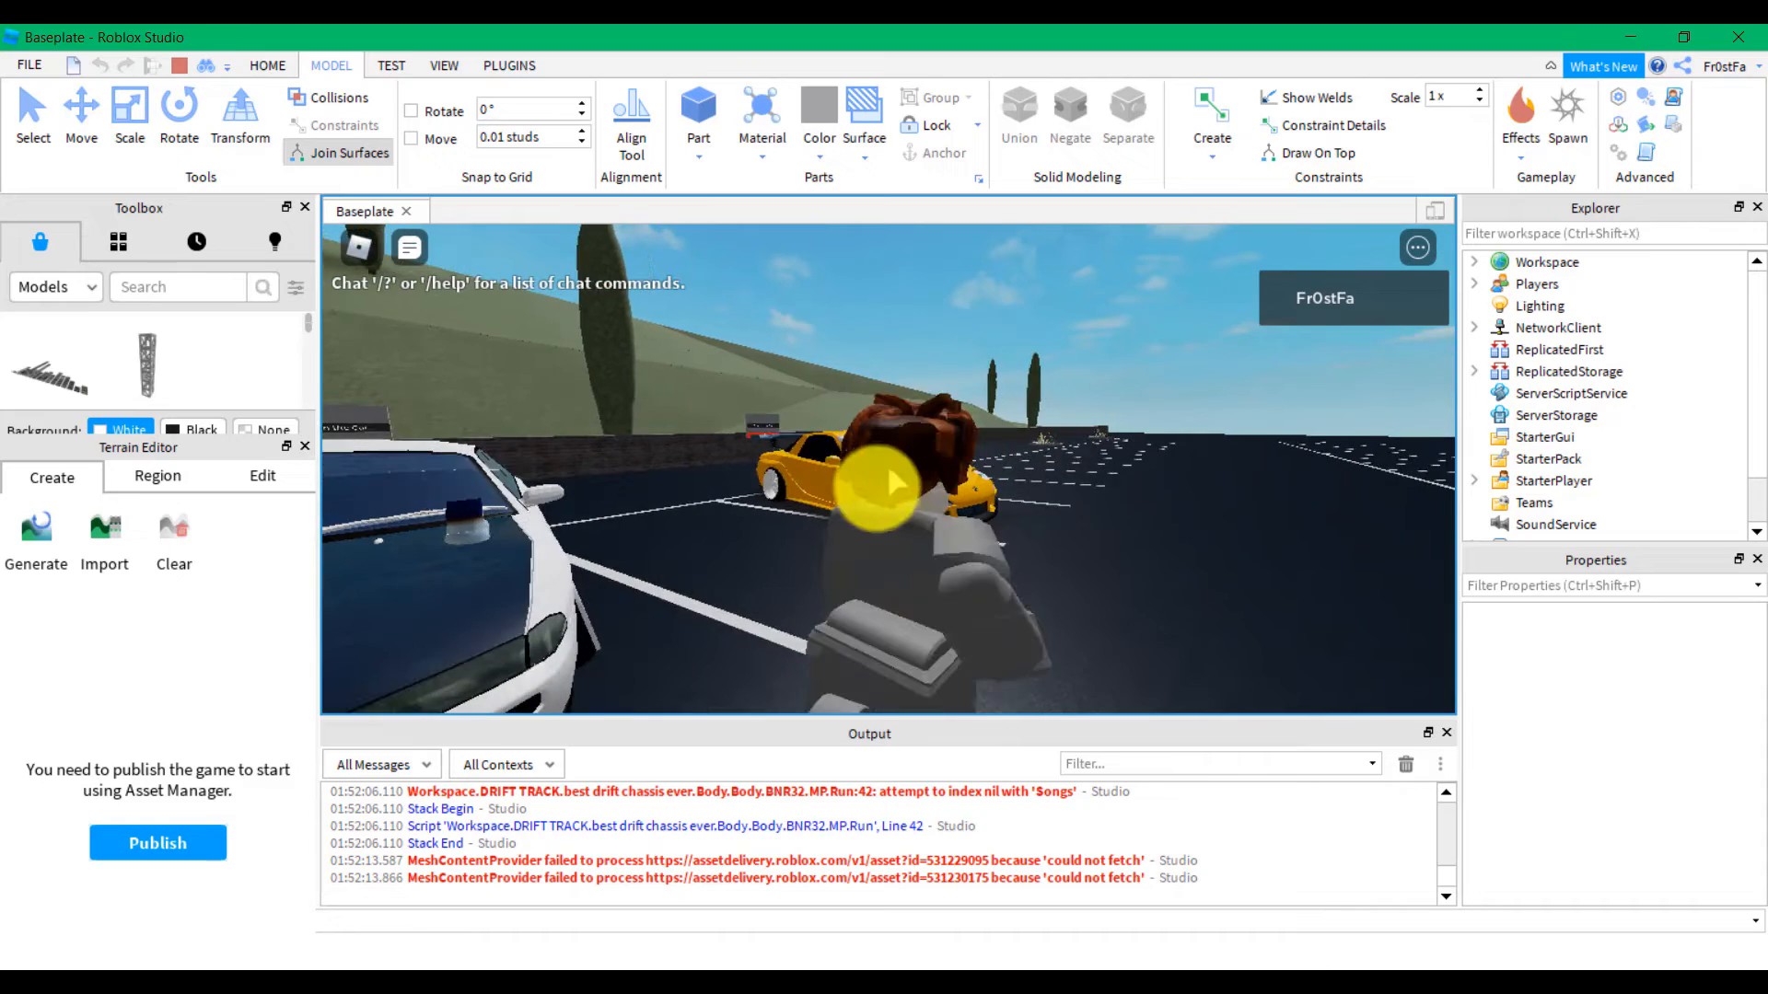
{"action": "right_click_drag", "start_coordinate": [889, 471], "coordinate": [903, 482]}
{"action": "key", "text": "w"}
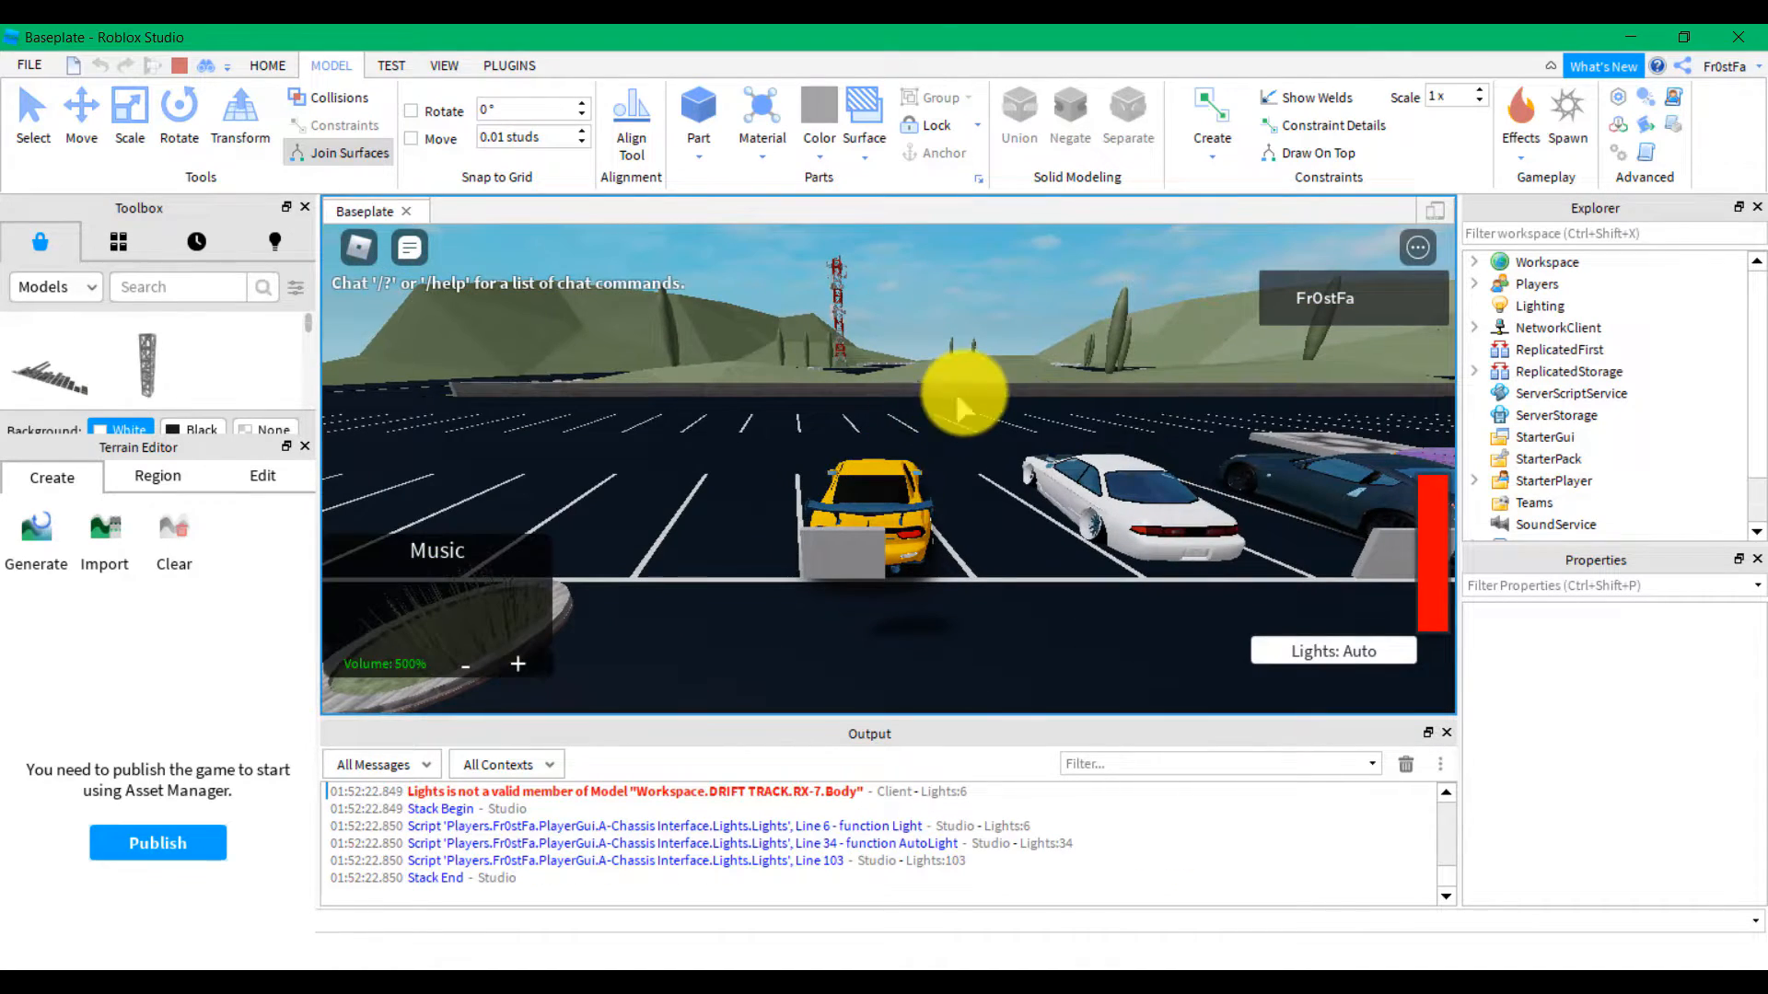
Turn the game volume up slightly from zero in the in-game menu
{"action": "left_click", "coordinate": [357, 246]}
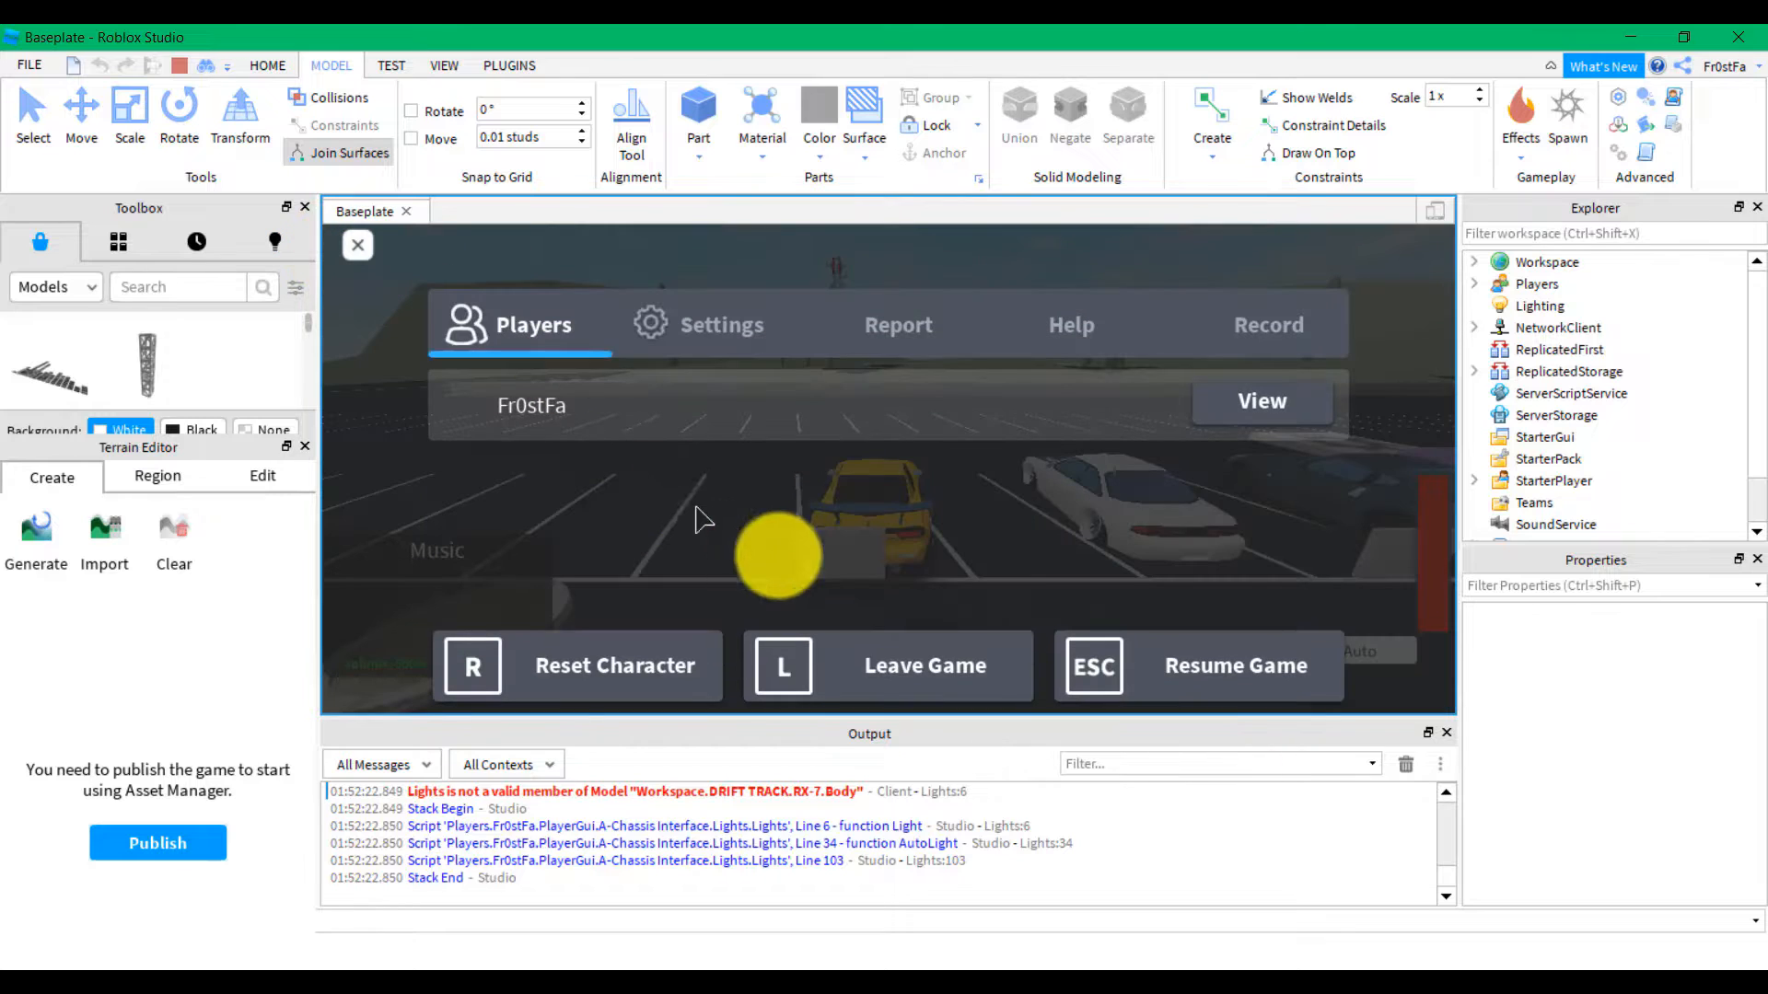
{"action": "scroll", "coordinate": [884, 516], "scroll_direction": "down", "scroll_amount": 1}
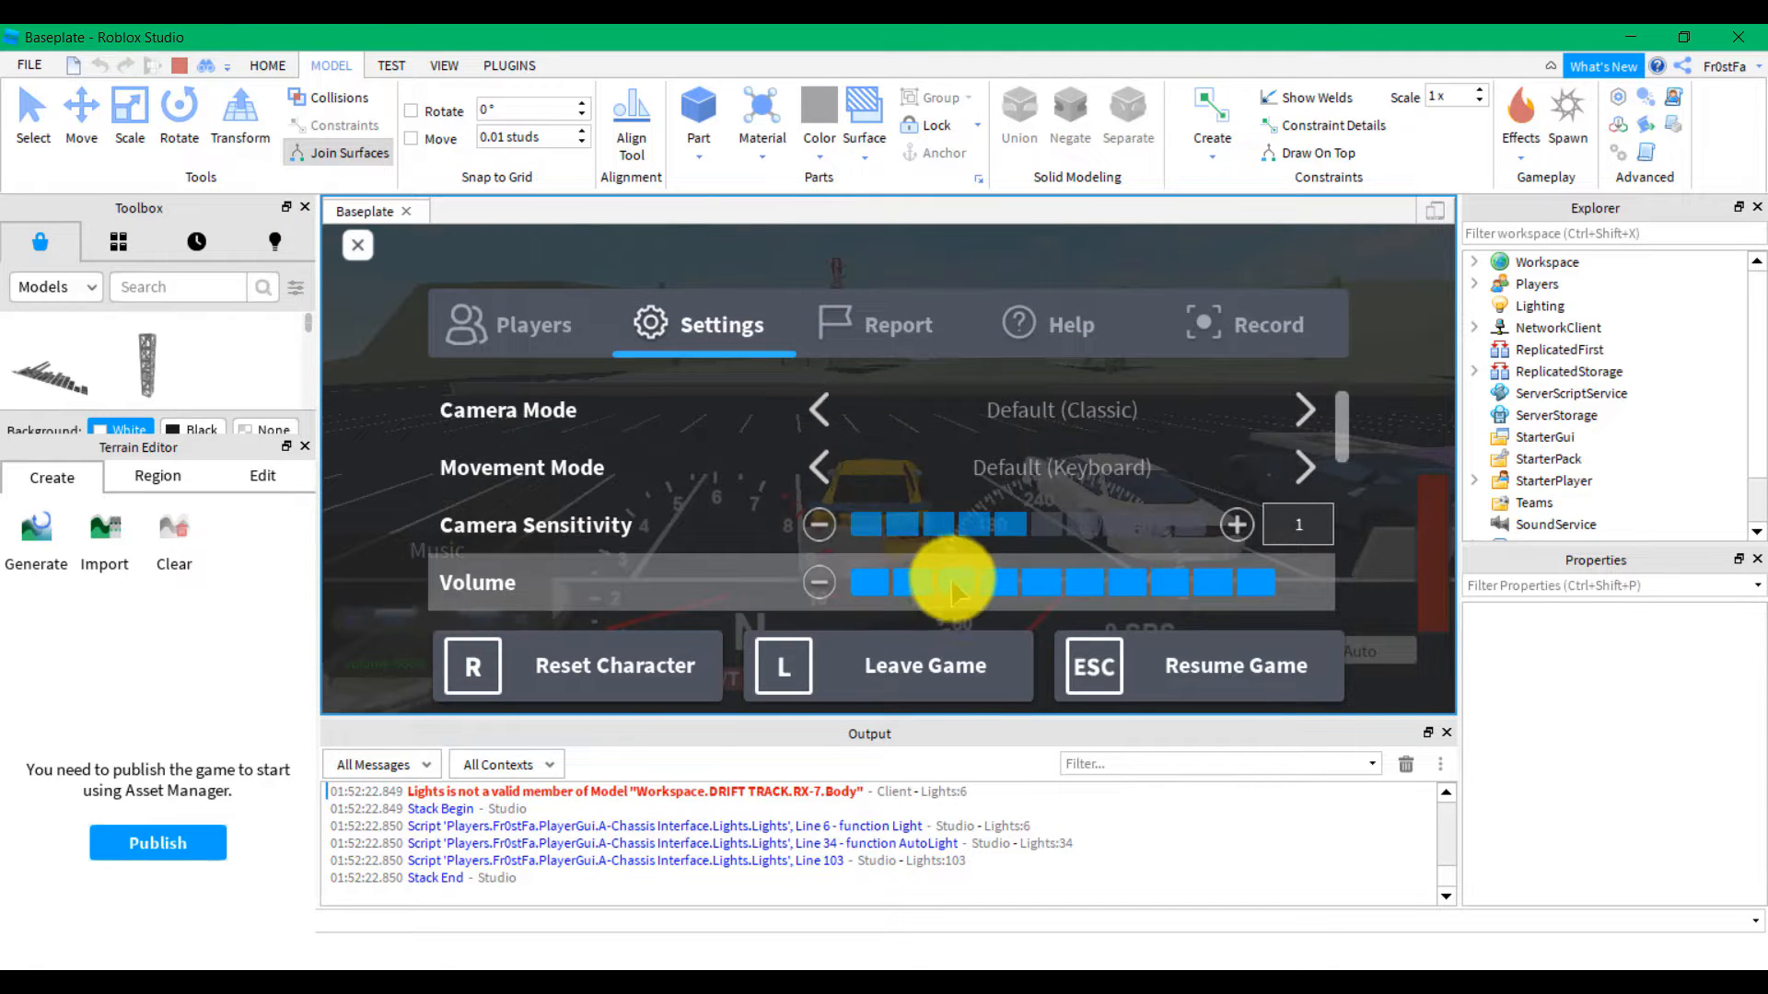
{"action": "left_click_drag", "start_coordinate": [948, 580], "coordinate": [702, 564]}
{"action": "left_click", "coordinate": [907, 582]}
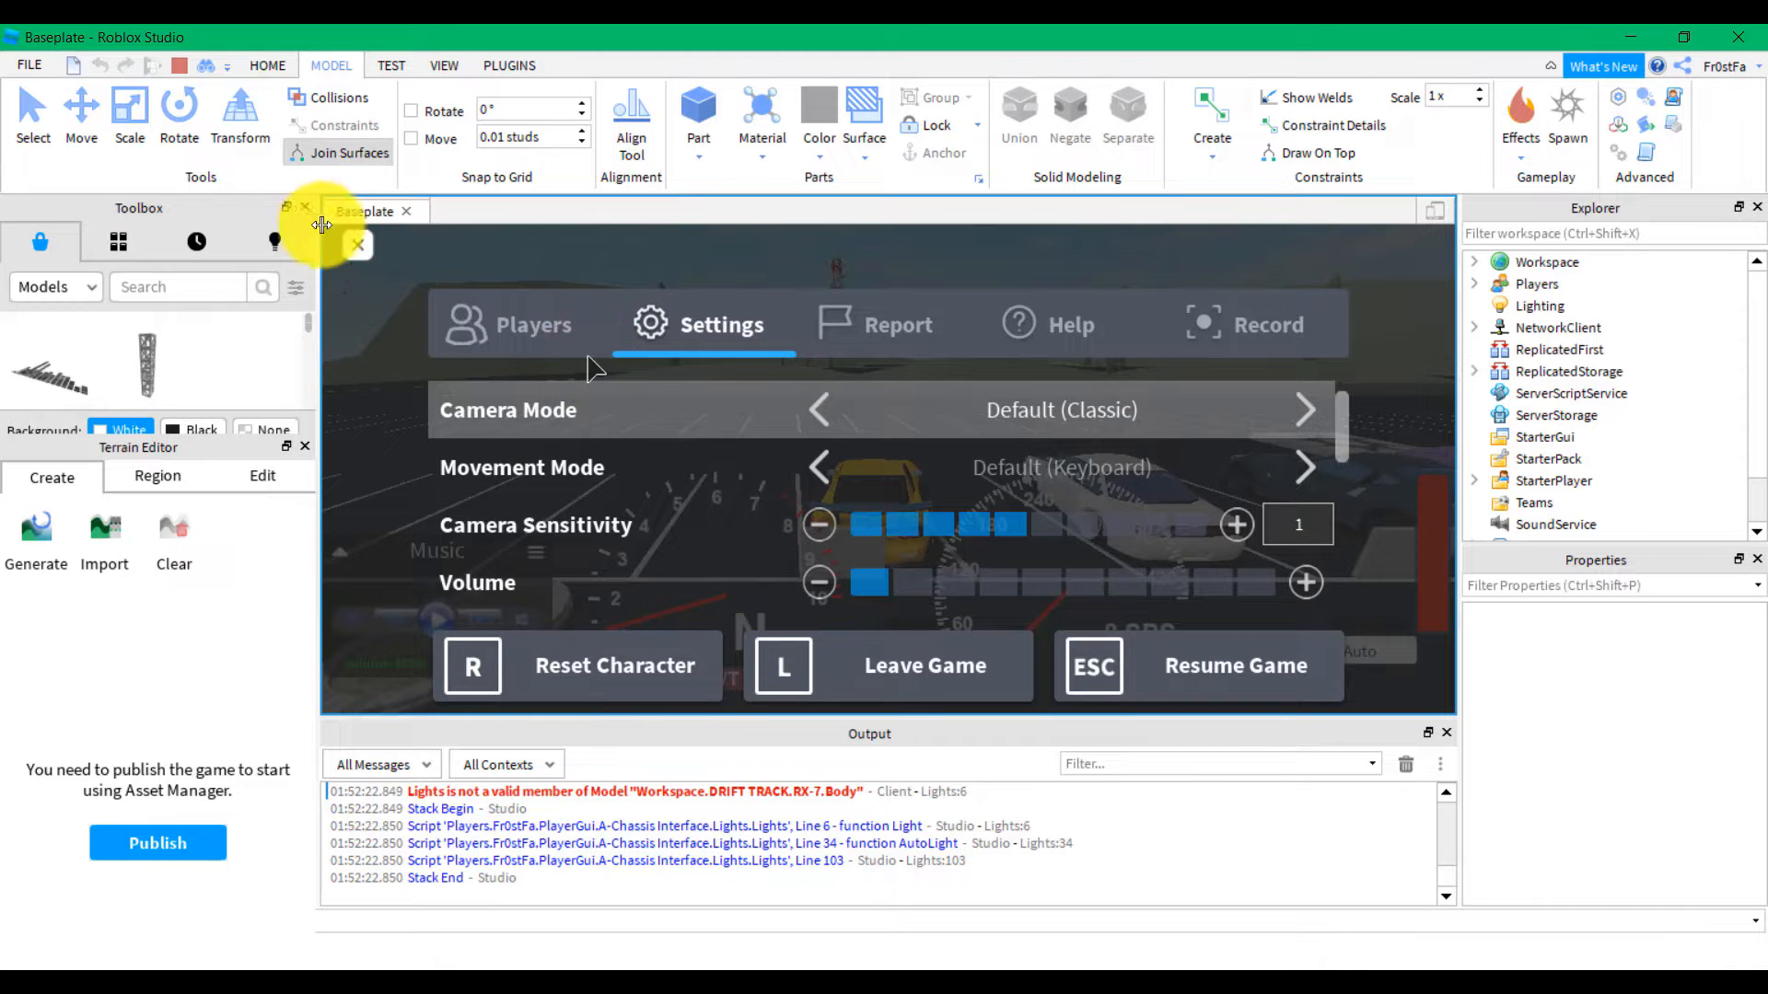
{"action": "left_click", "coordinate": [366, 248]}
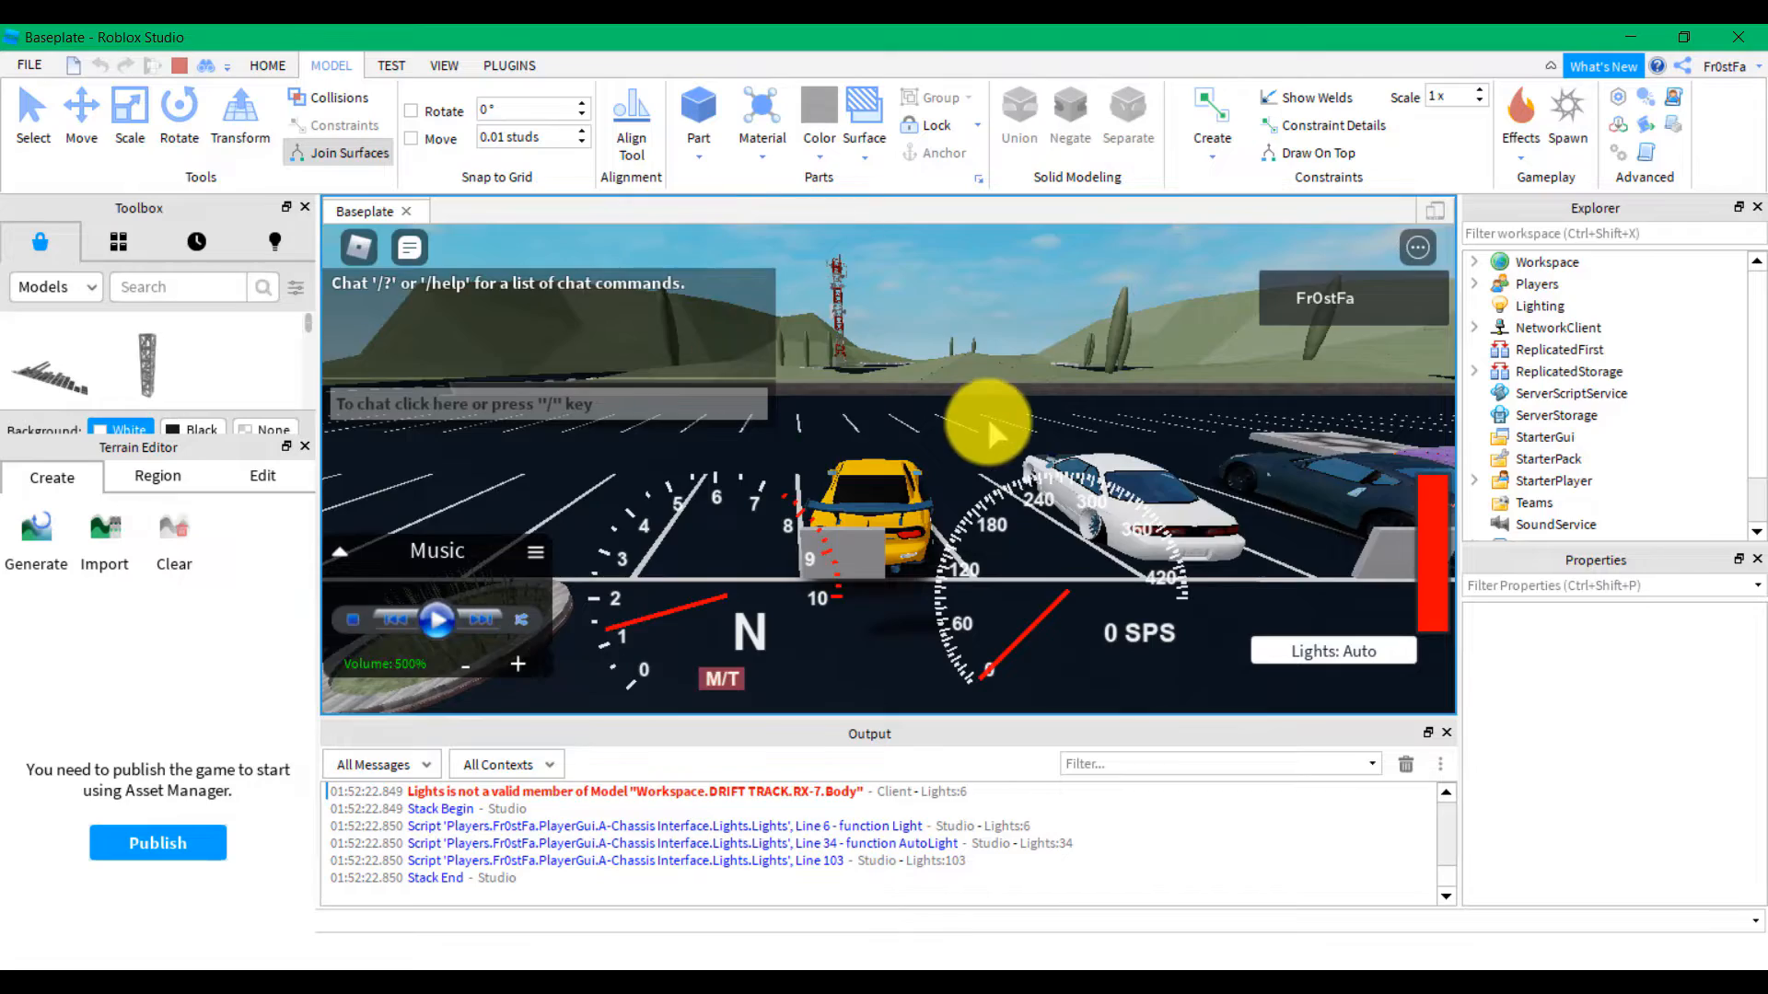
Drive the yellow car past the parked cars, brake to a stop and get out
{"action": "right_click_drag", "start_coordinate": [988, 422], "coordinate": [991, 407]}
{"action": "key", "text": "w"}
{"action": "key", "text": "e"}
{"action": "key", "text": "w"}
{"action": "key", "text": "w"}
{"action": "key", "text": "d"}
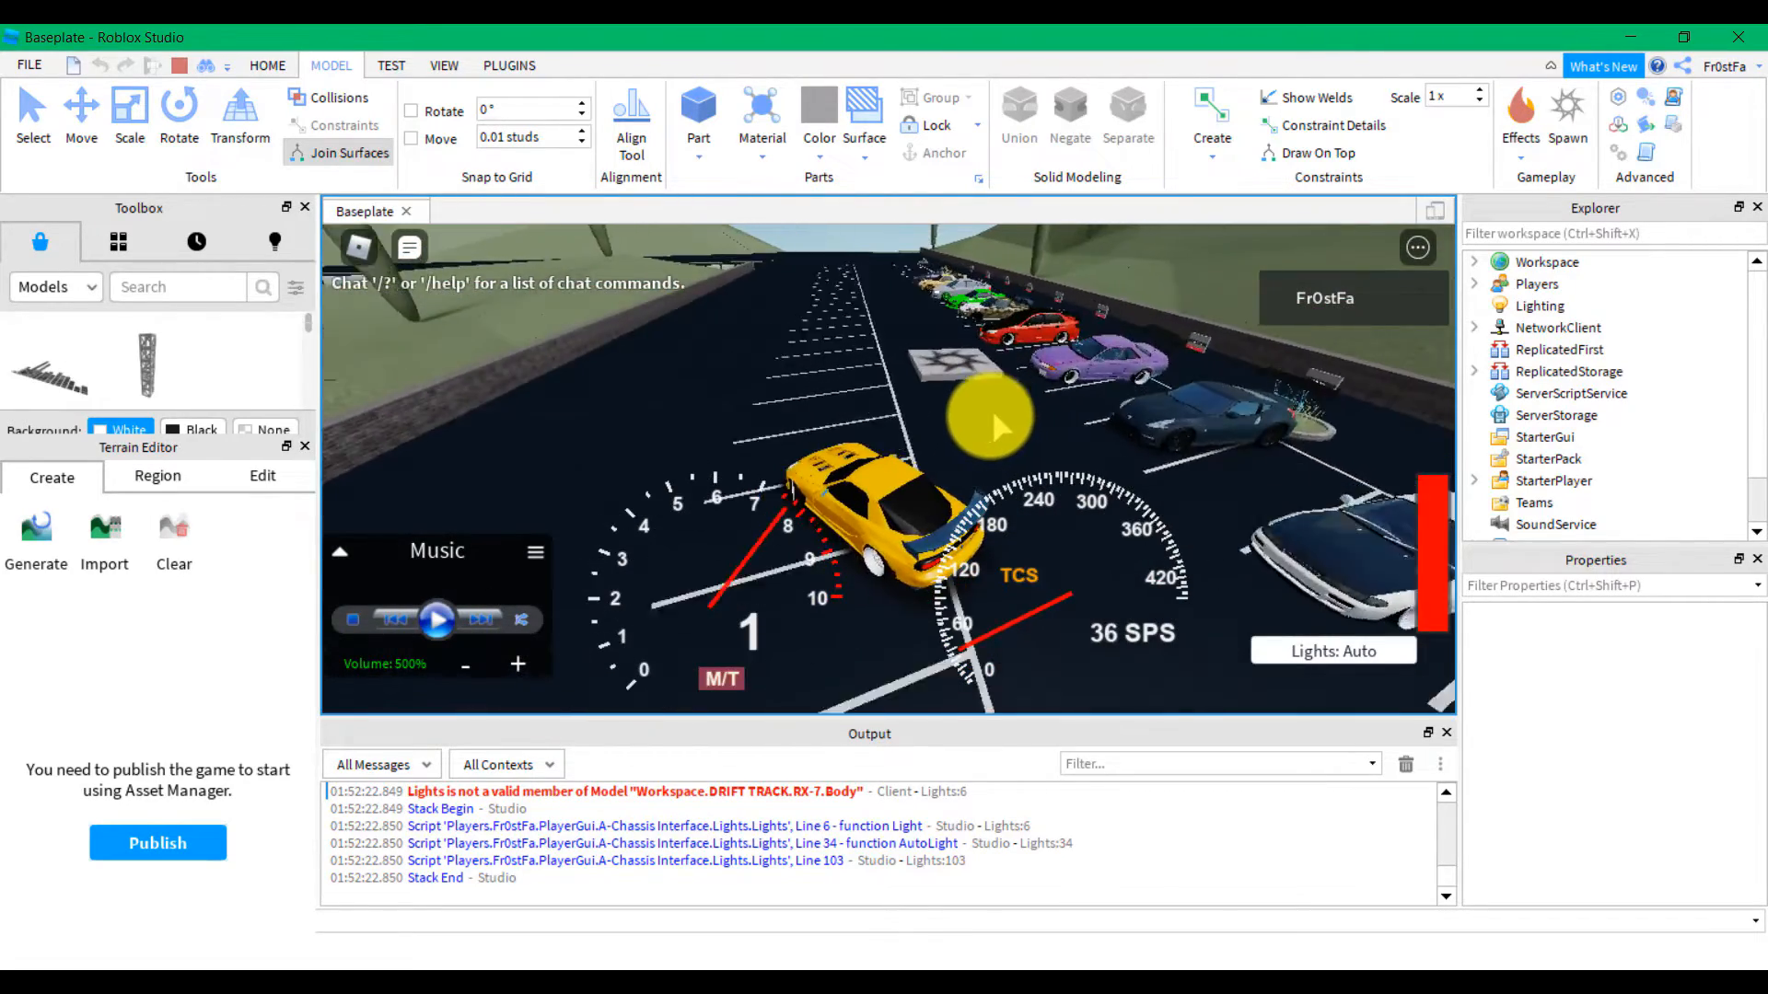
{"action": "key", "text": "a"}
{"action": "key", "text": "w"}
{"action": "key", "text": "d"}
{"action": "key", "text": "s"}
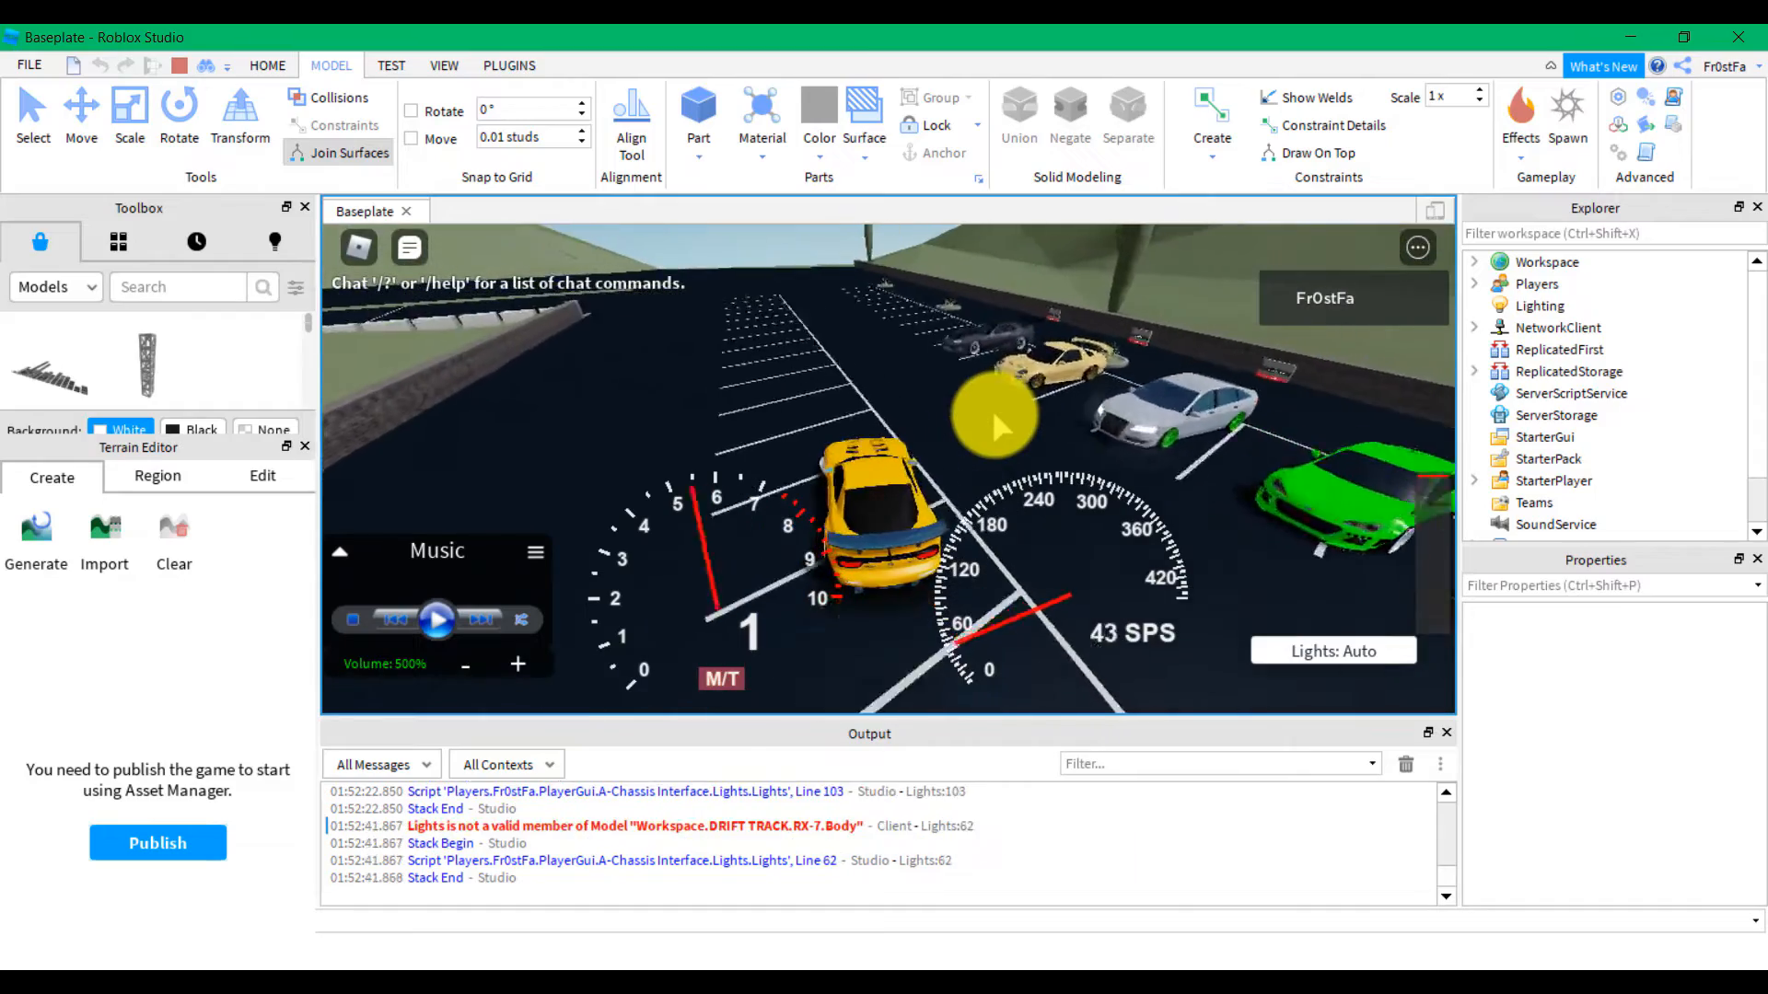
{"action": "key", "text": "space"}
{"action": "key", "text": "w"}
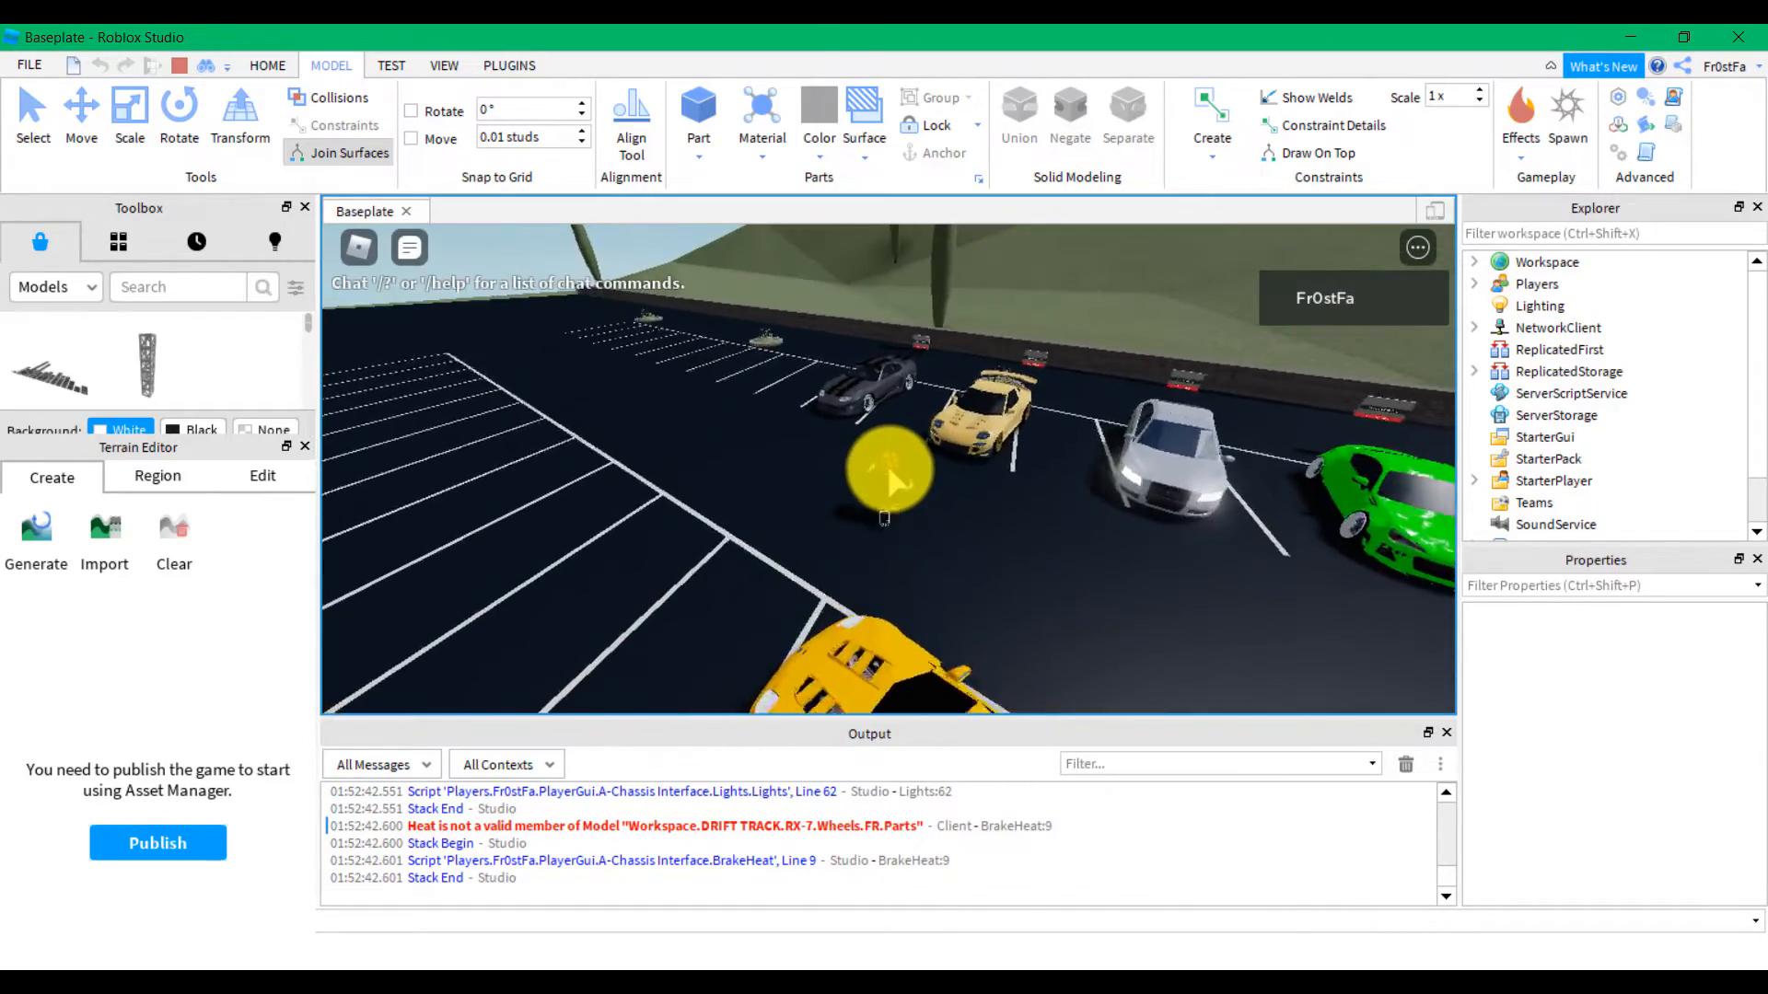
Get into the dark car, drive and steer it right, then get out
{"action": "key", "text": "w"}
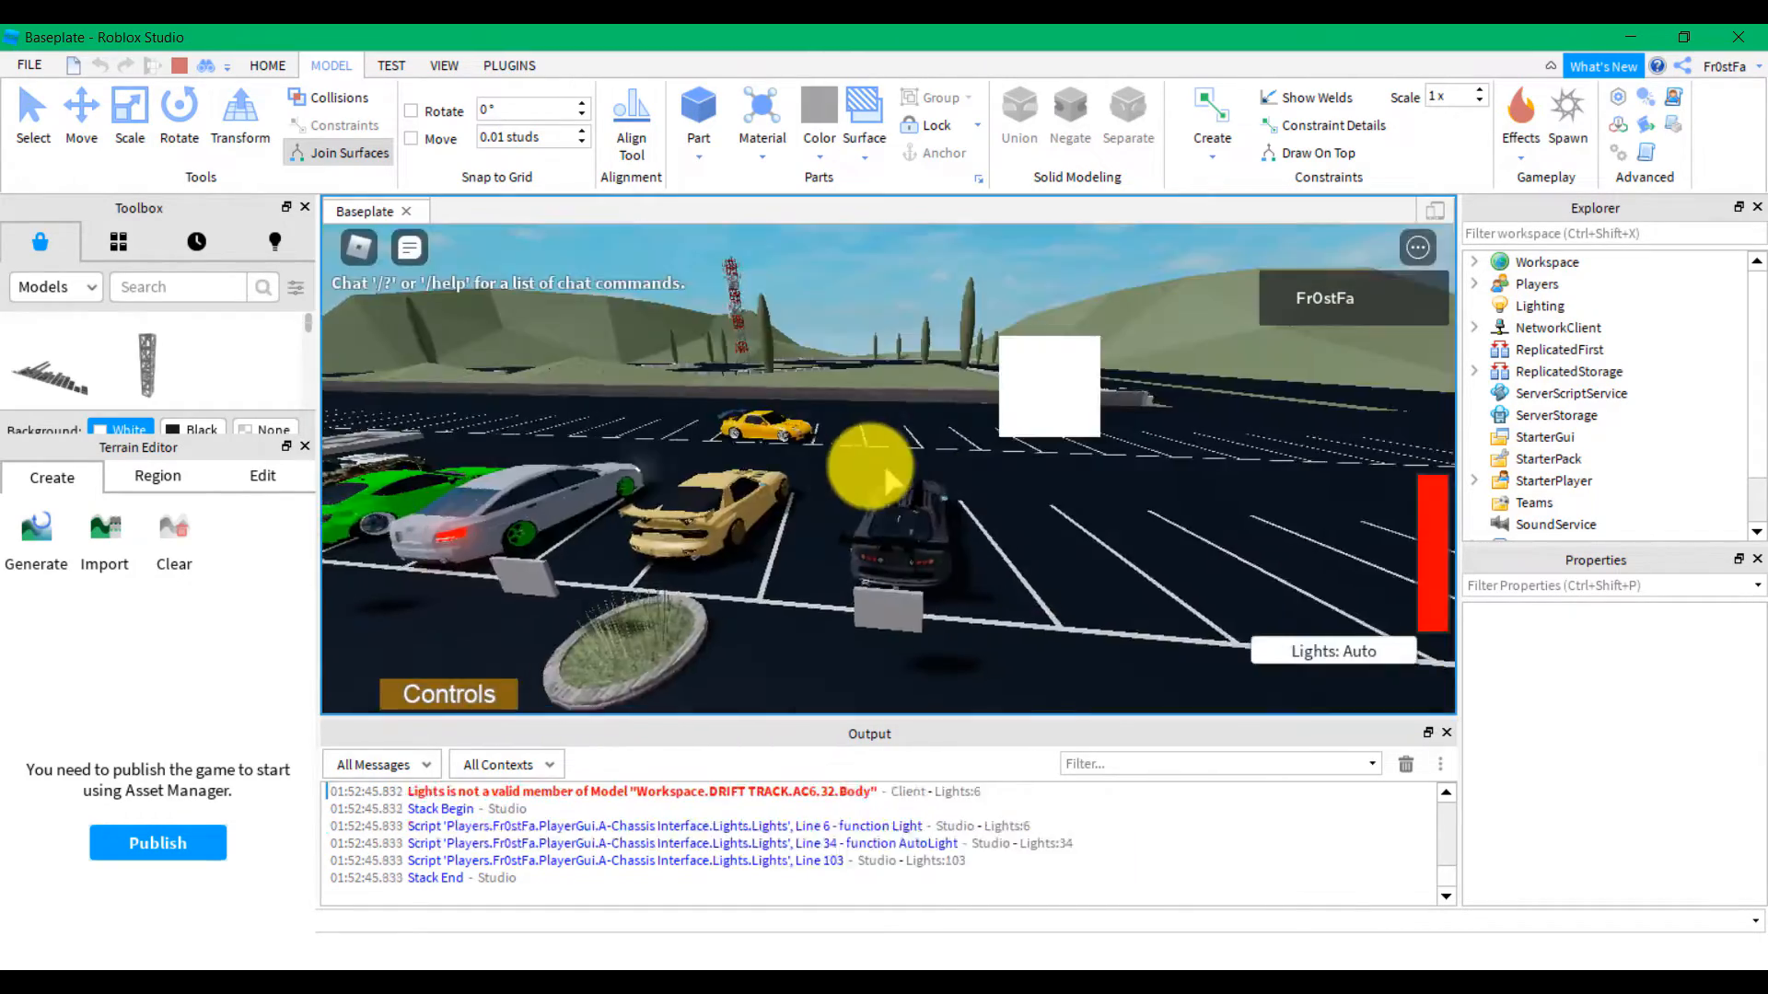
{"action": "right_click_drag", "start_coordinate": [857, 467], "coordinate": [859, 471]}
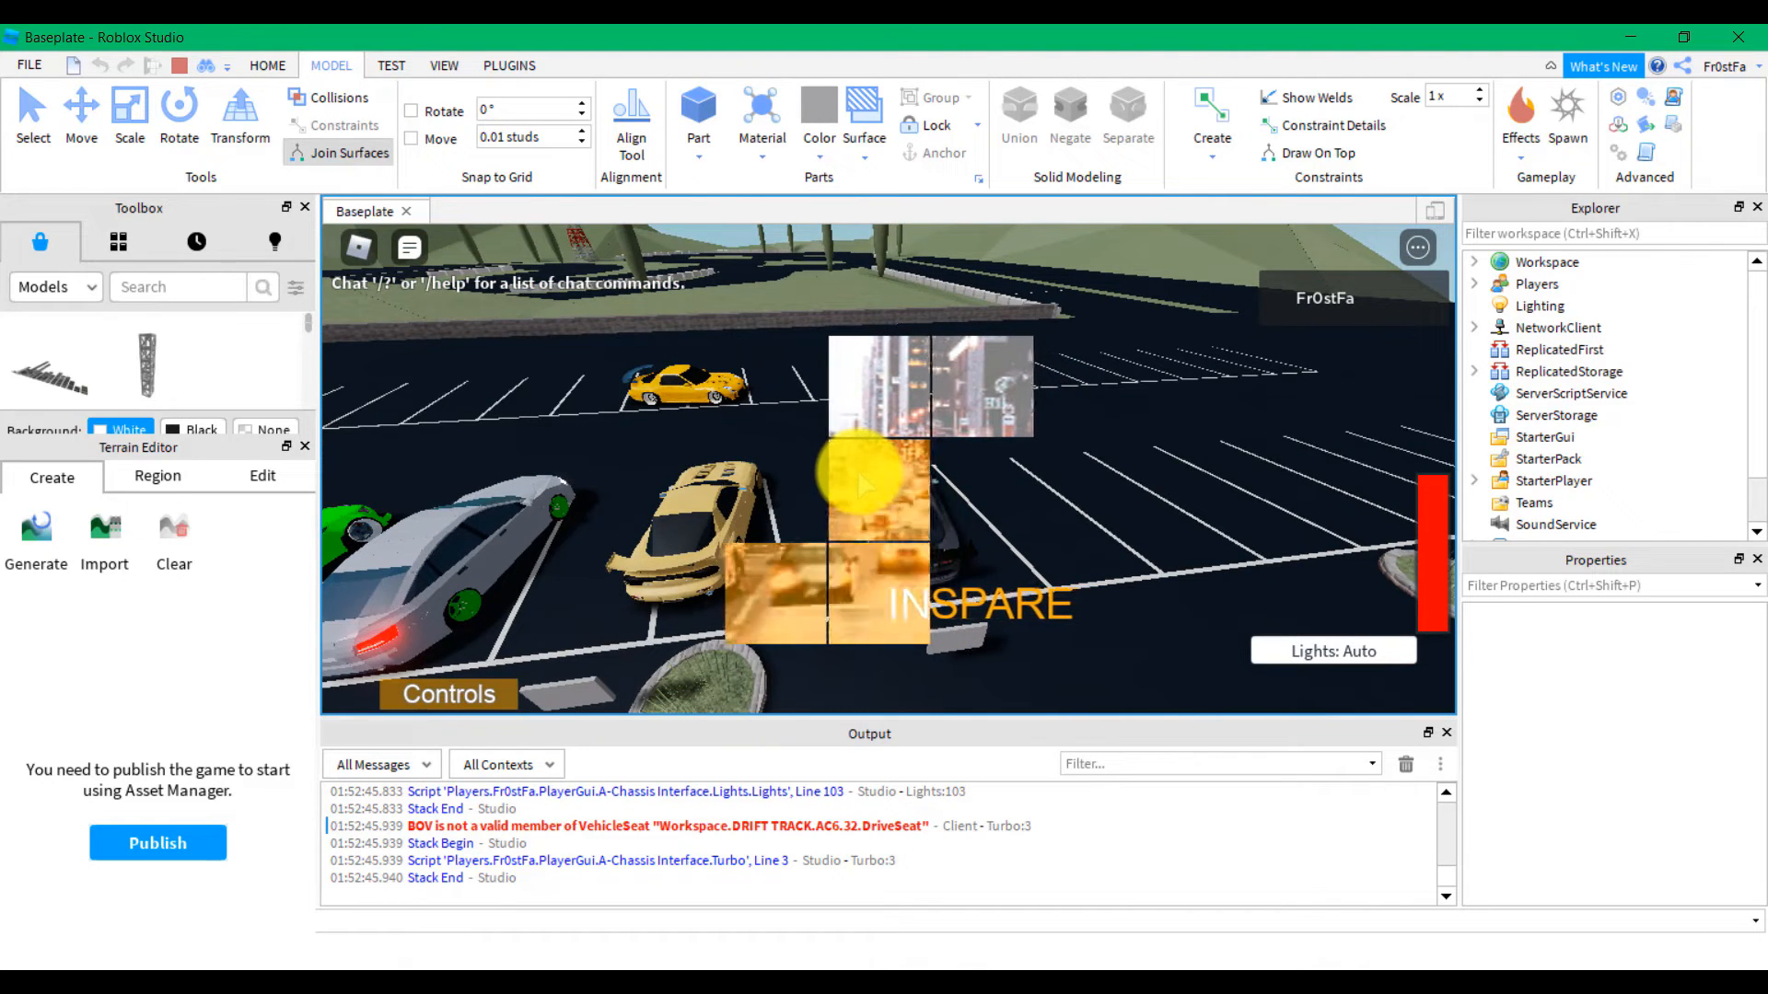
{"action": "key", "text": "w"}
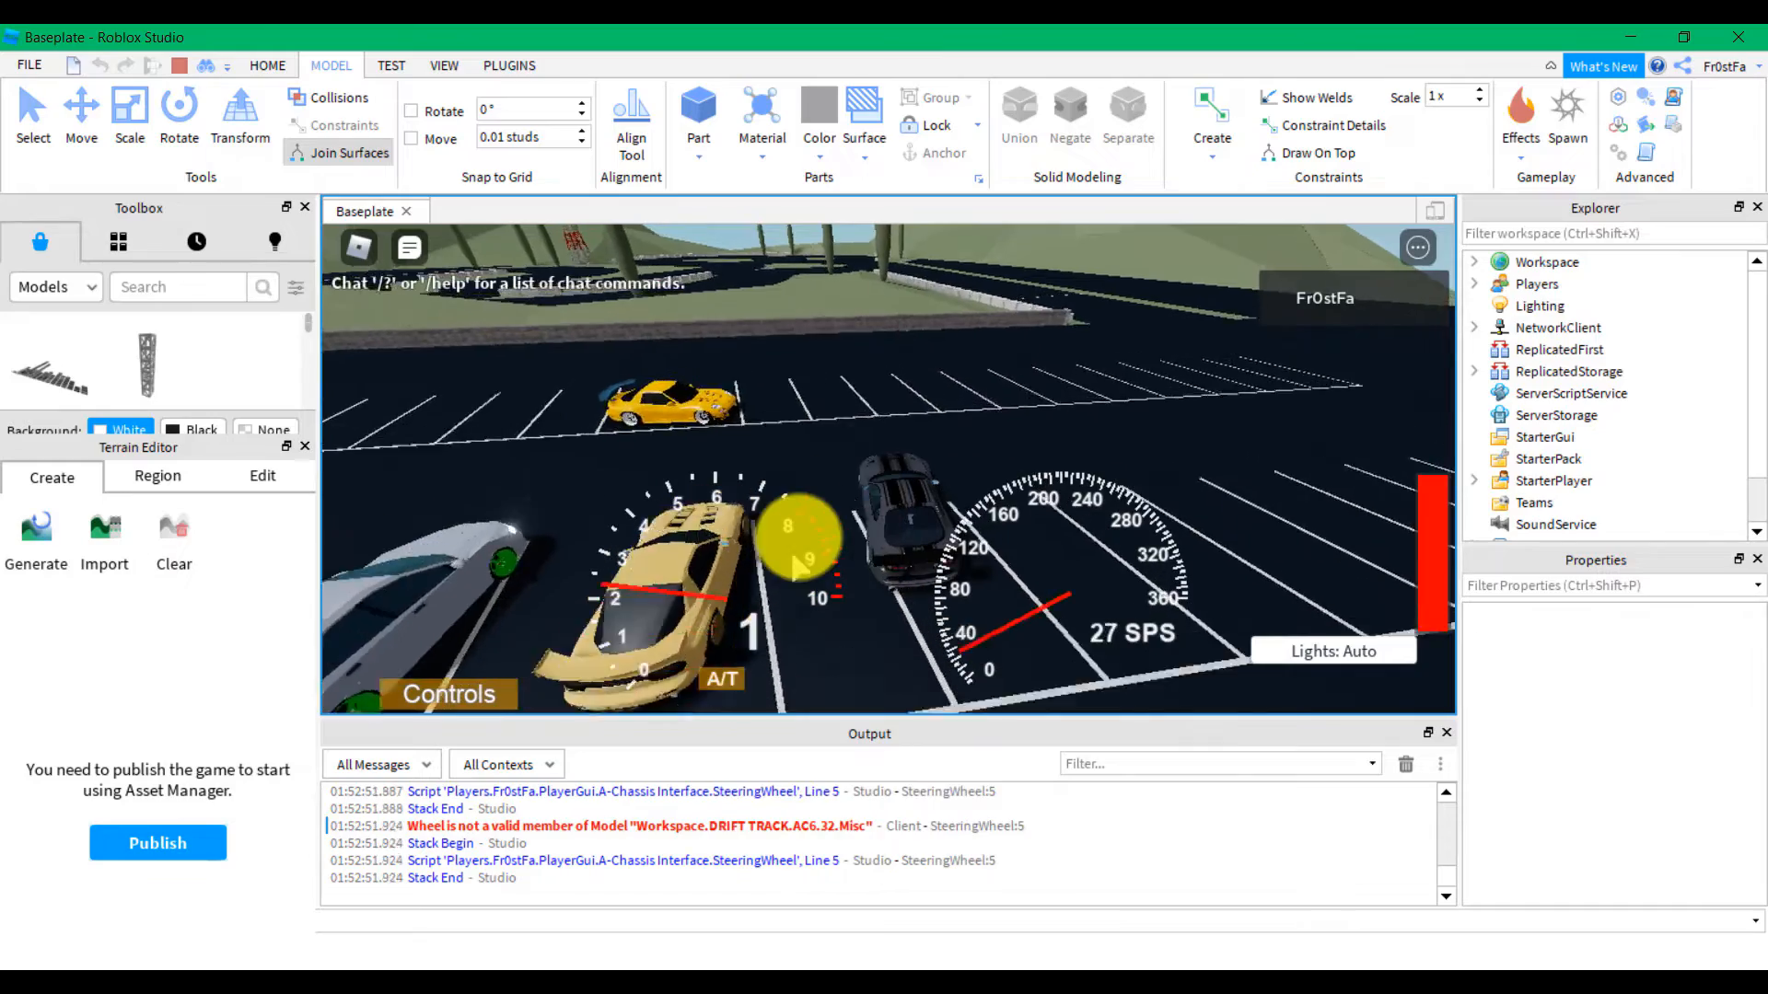
{"action": "key", "text": "d"}
{"action": "key", "text": "w"}
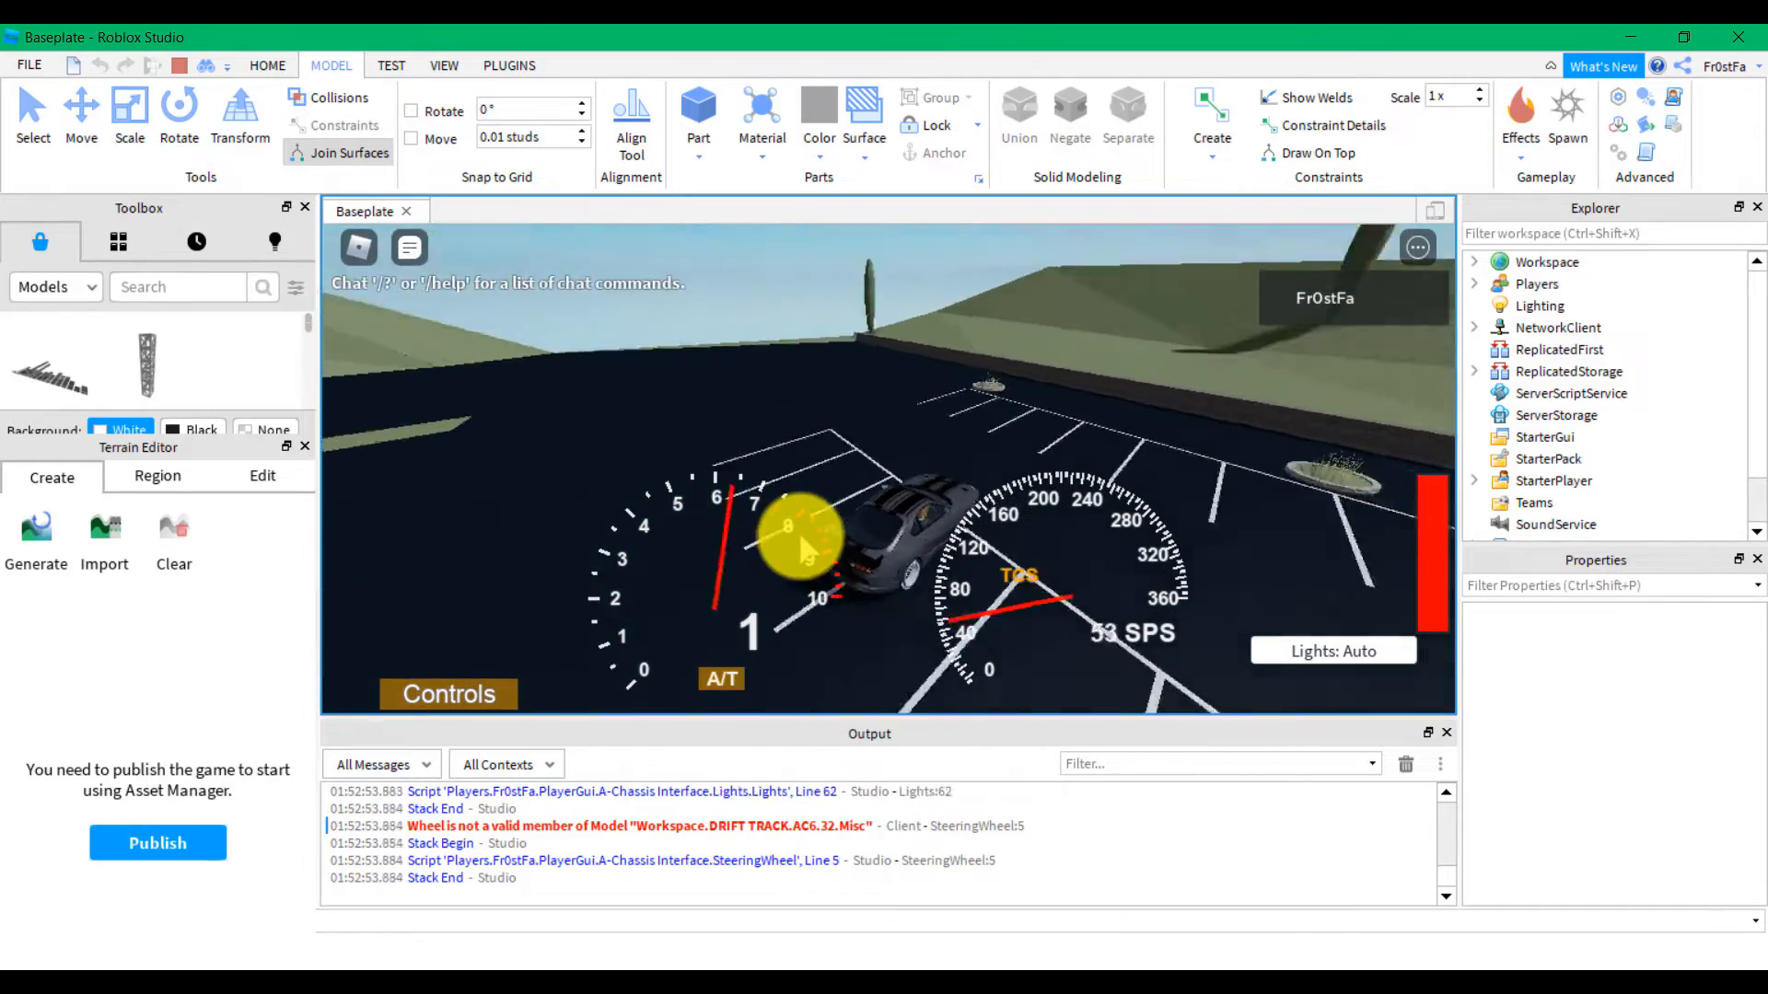
{"action": "key", "text": "s"}
{"action": "key", "text": "space"}
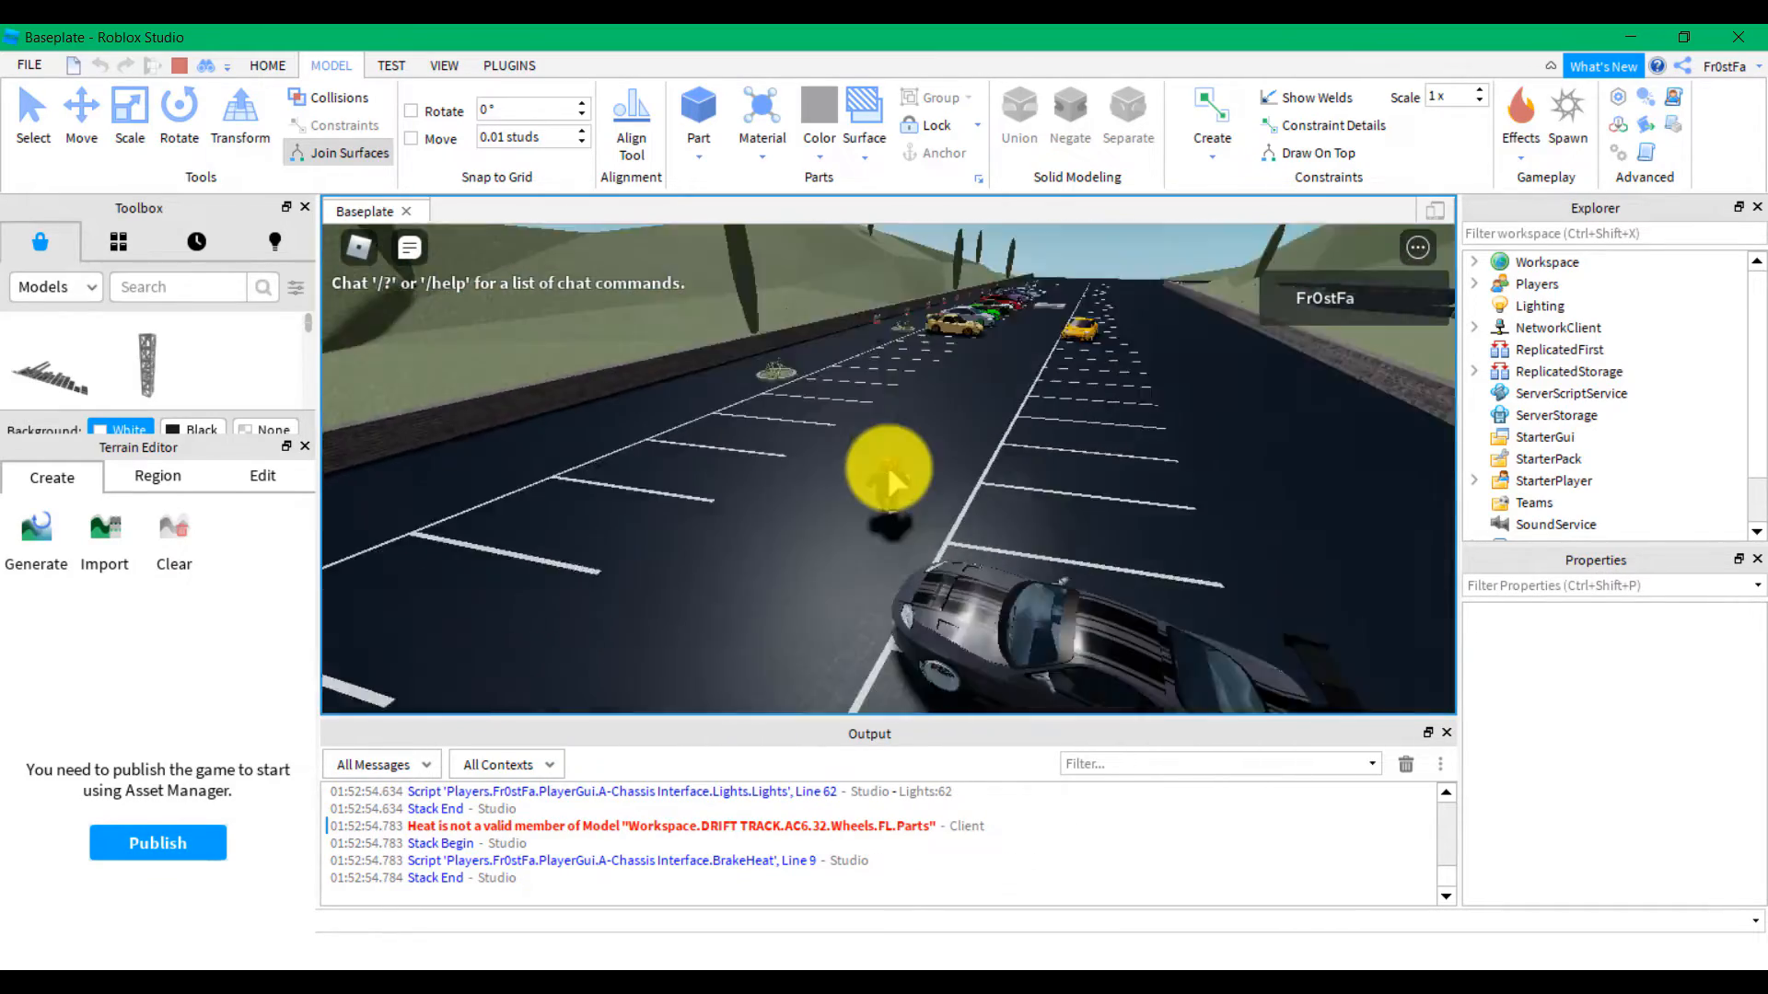
Run across the lot, jump into the tan car, then get out
{"action": "scroll", "coordinate": [889, 470], "scroll_direction": "up", "scroll_amount": 5}
{"action": "key", "text": "w"}
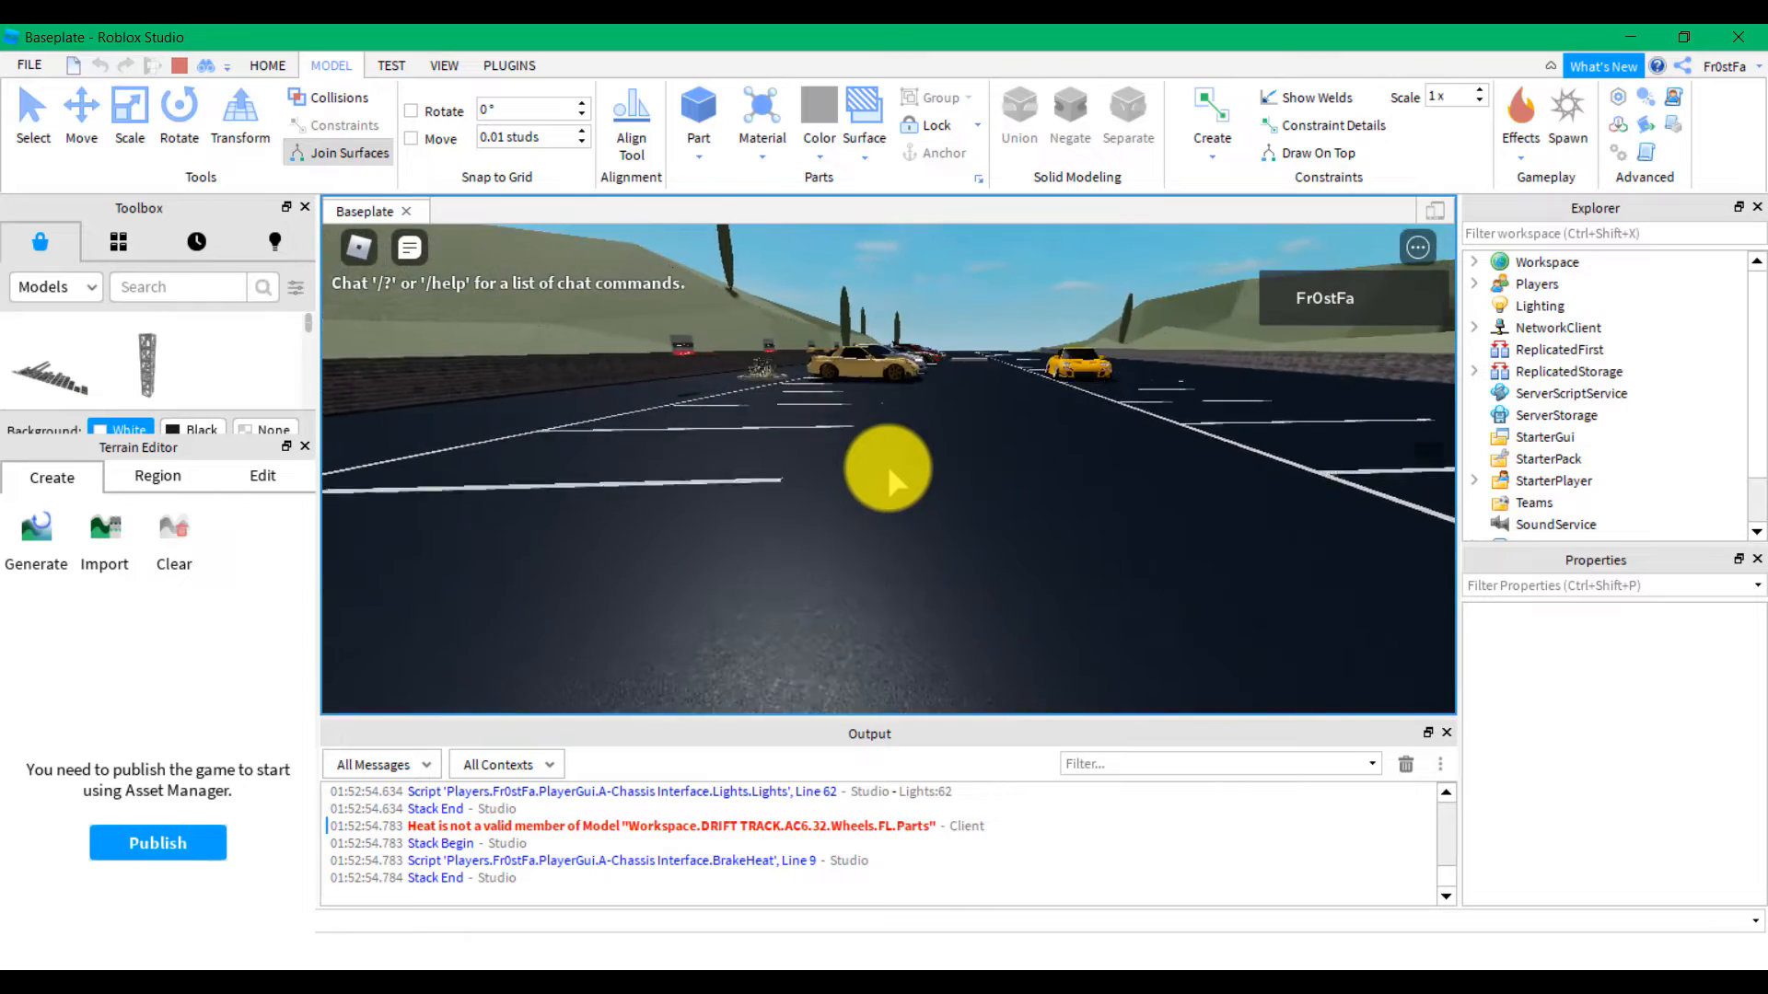
{"action": "scroll", "coordinate": [889, 471], "scroll_direction": "down", "scroll_amount": 4}
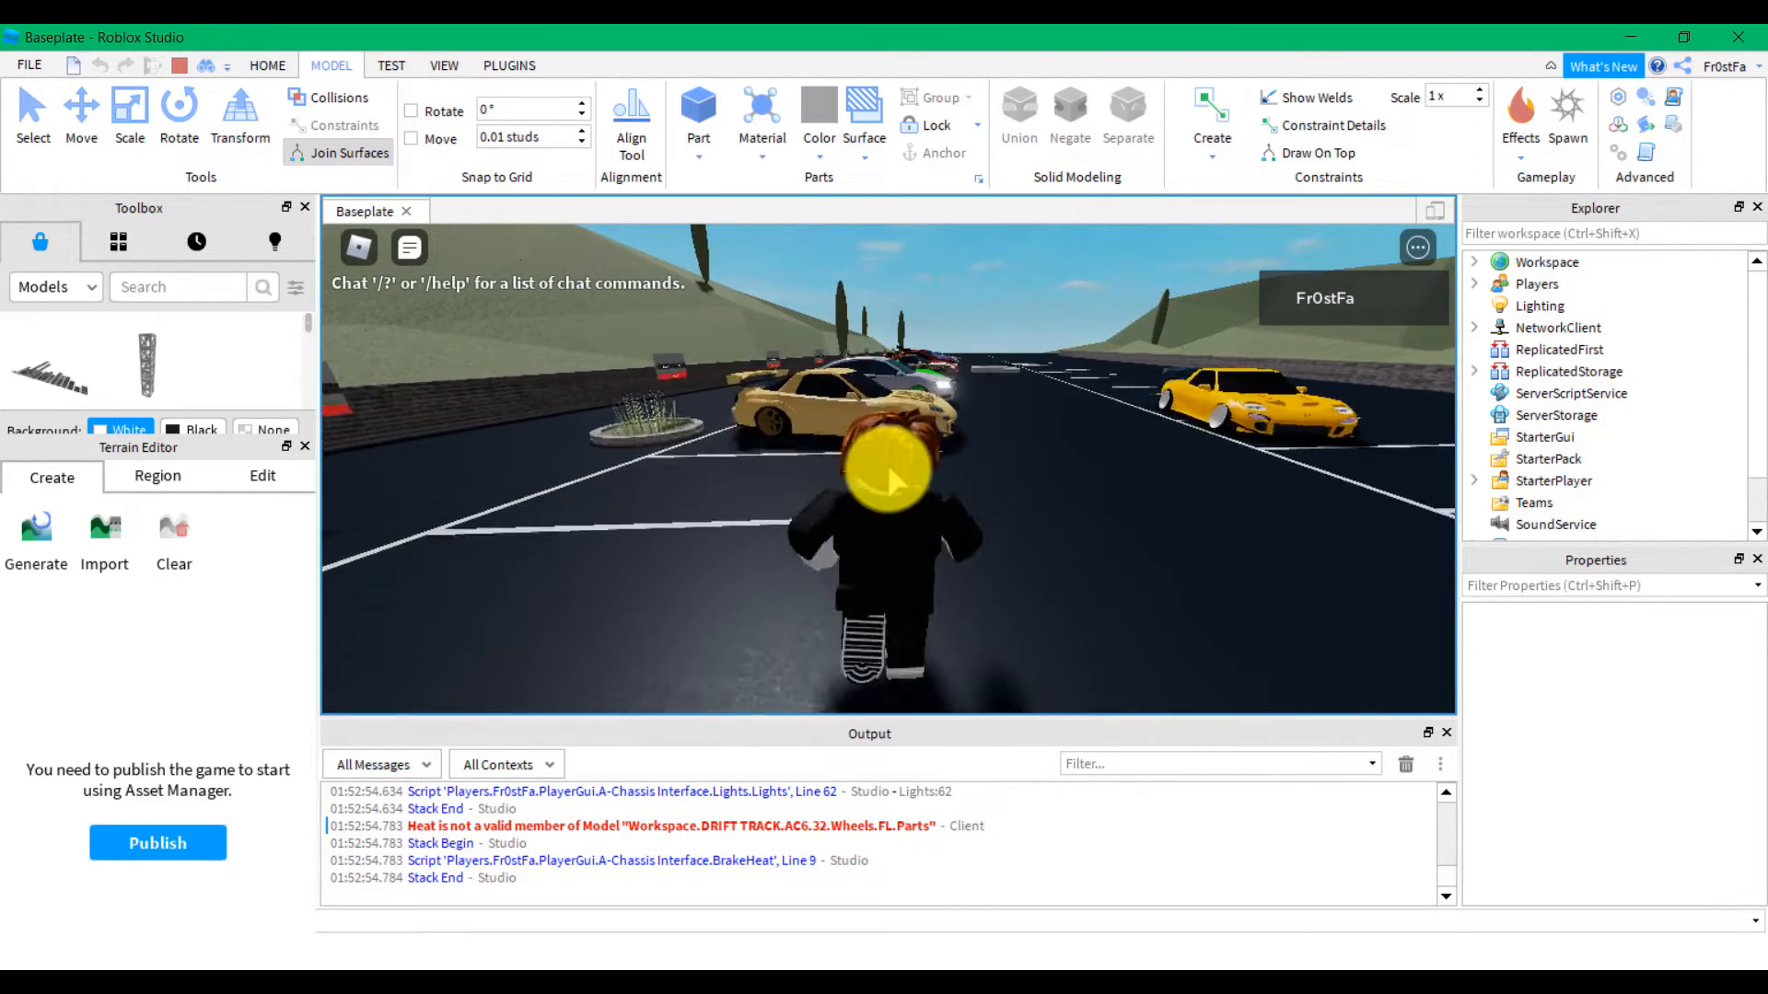
{"action": "right_click_drag", "start_coordinate": [888, 467], "coordinate": [884, 489]}
{"action": "key", "text": "space"}
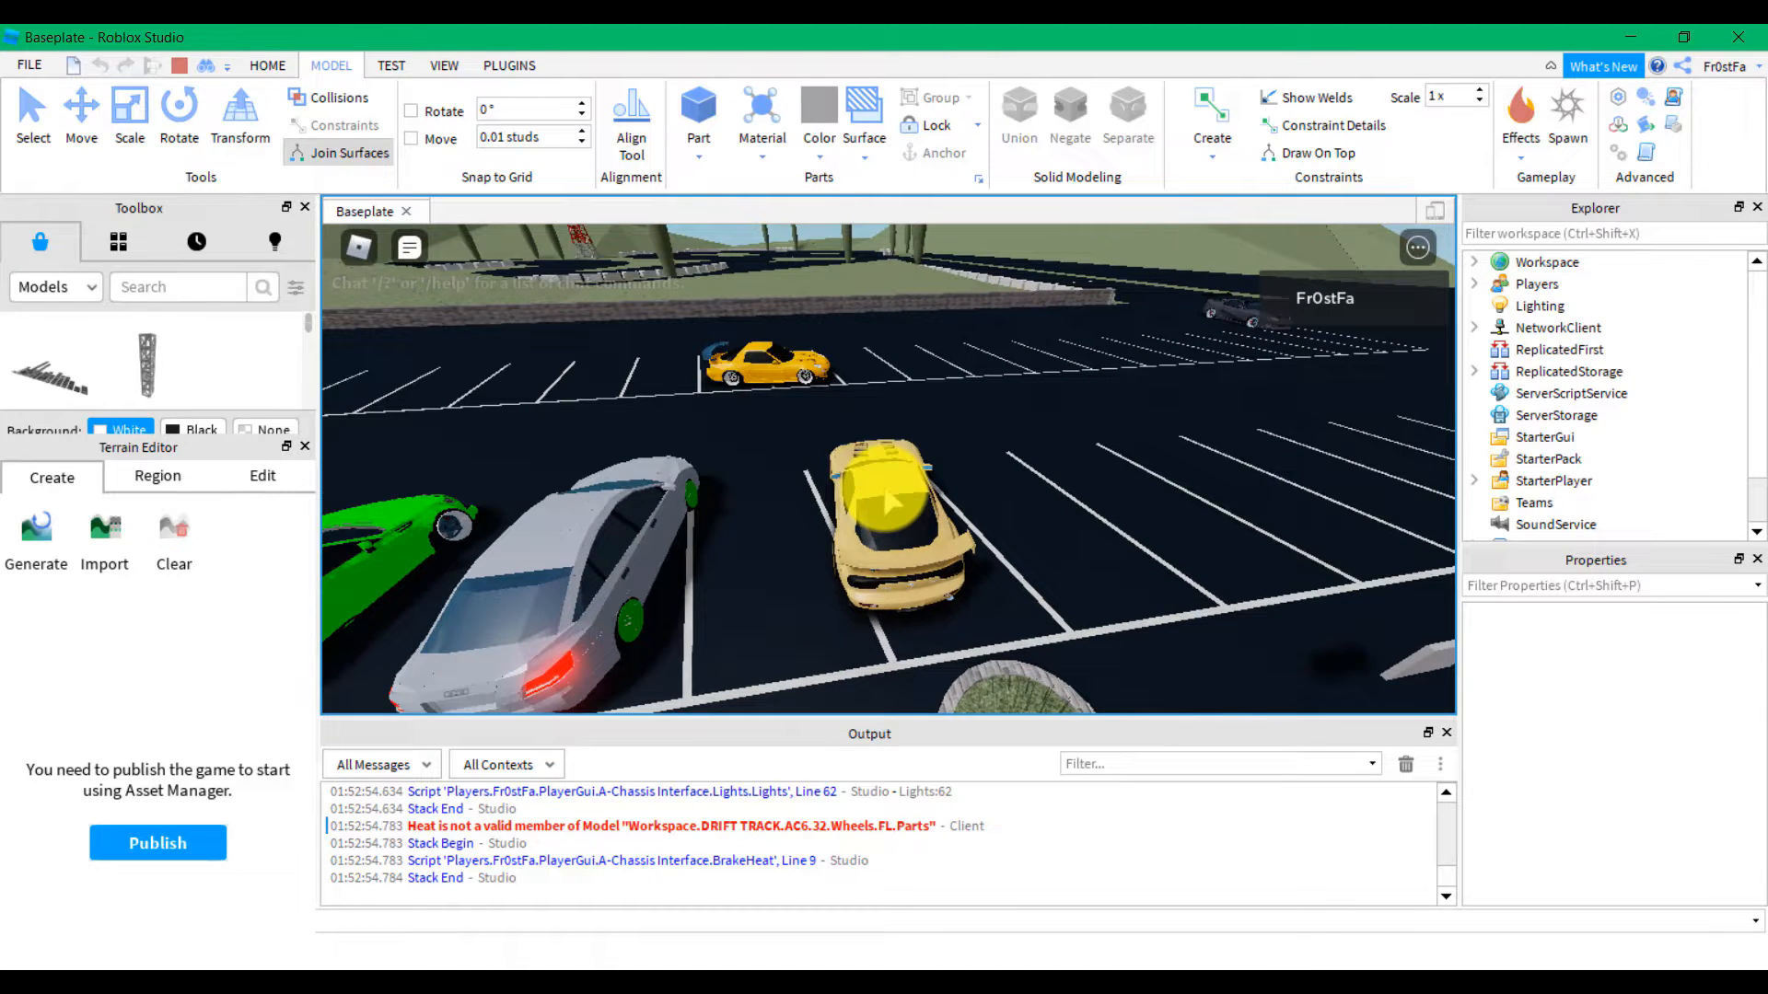
{"action": "right_click_drag", "start_coordinate": [886, 499], "coordinate": [885, 488]}
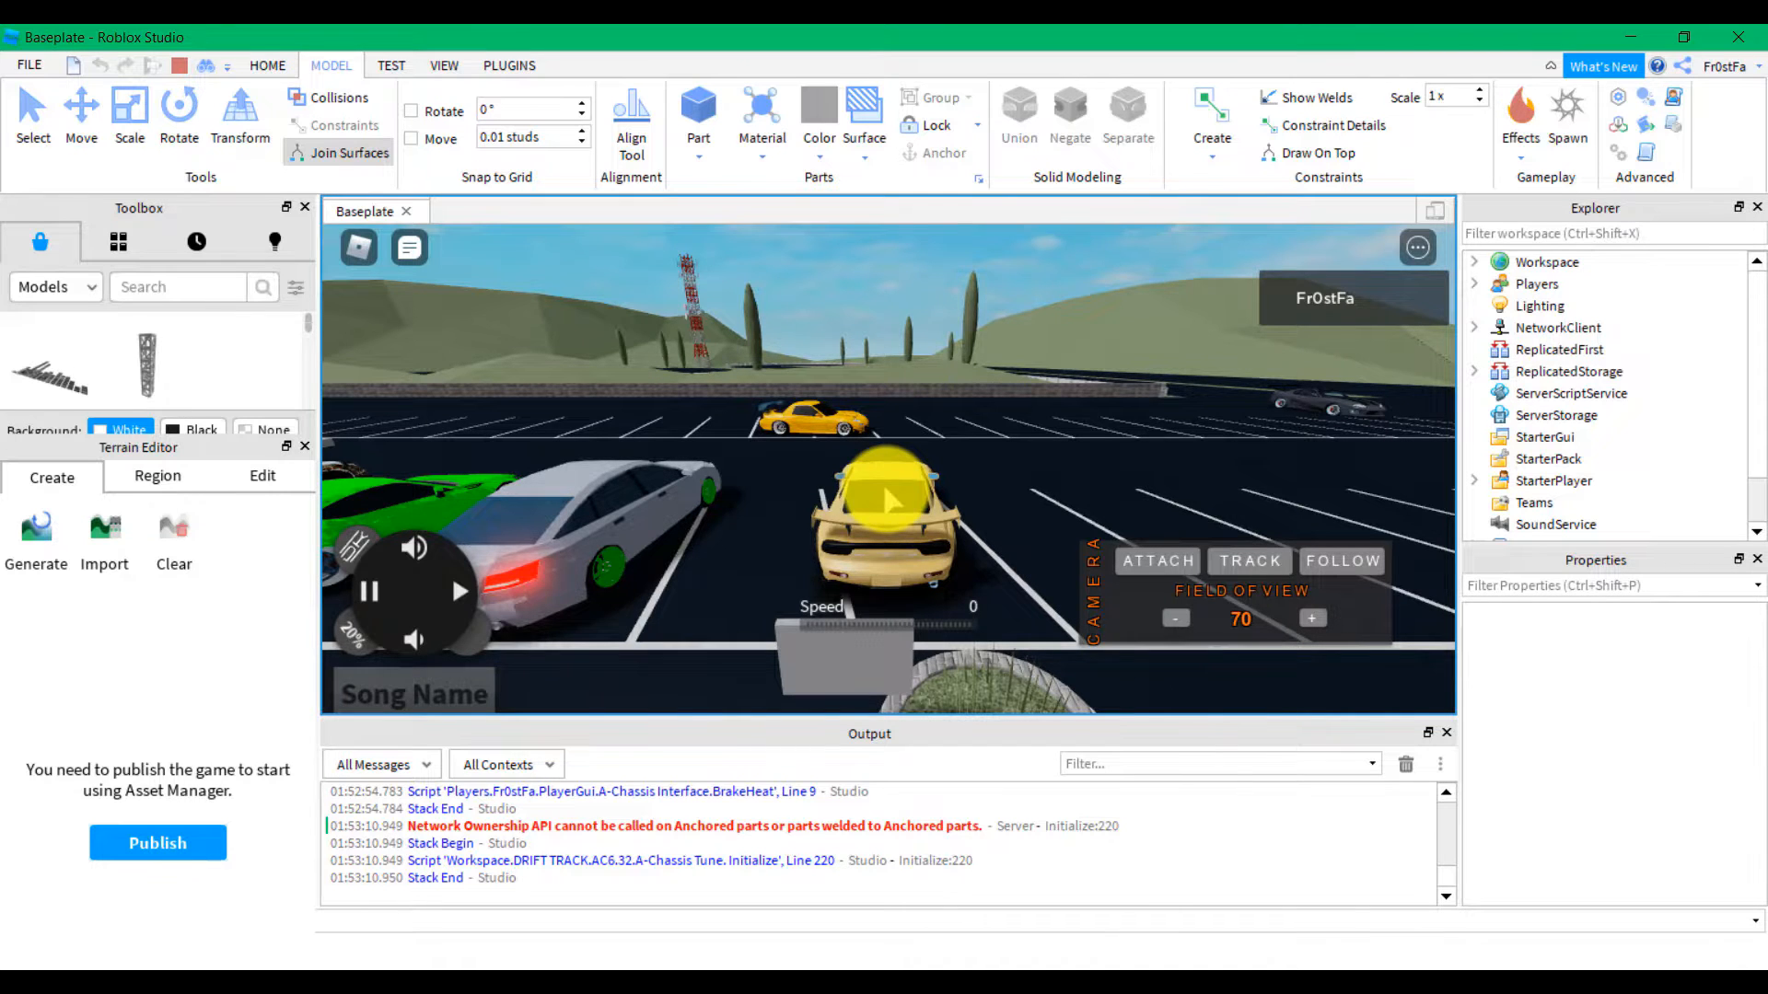
{"action": "right_click_drag", "start_coordinate": [889, 496], "coordinate": [840, 488]}
{"action": "key", "text": "space"}
Climb into the white car and drive it out of its space, turning left
{"action": "key", "text": "w"}
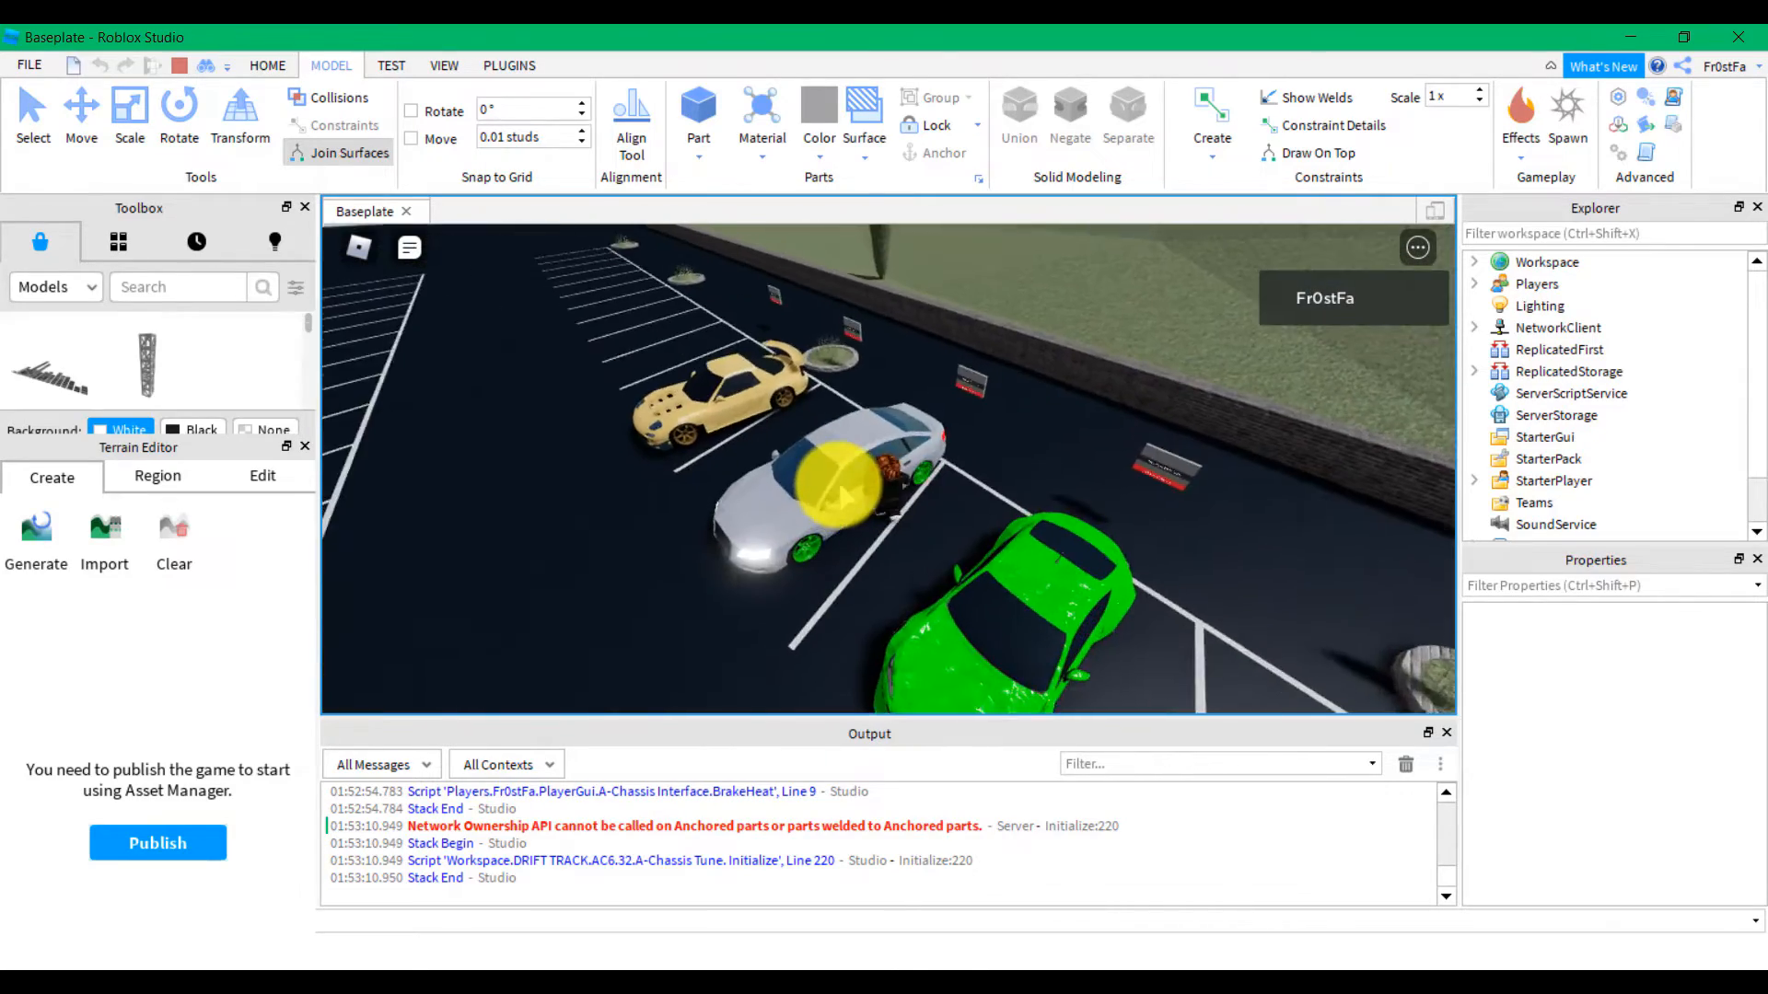
{"action": "key", "text": "s"}
{"action": "key", "text": "space"}
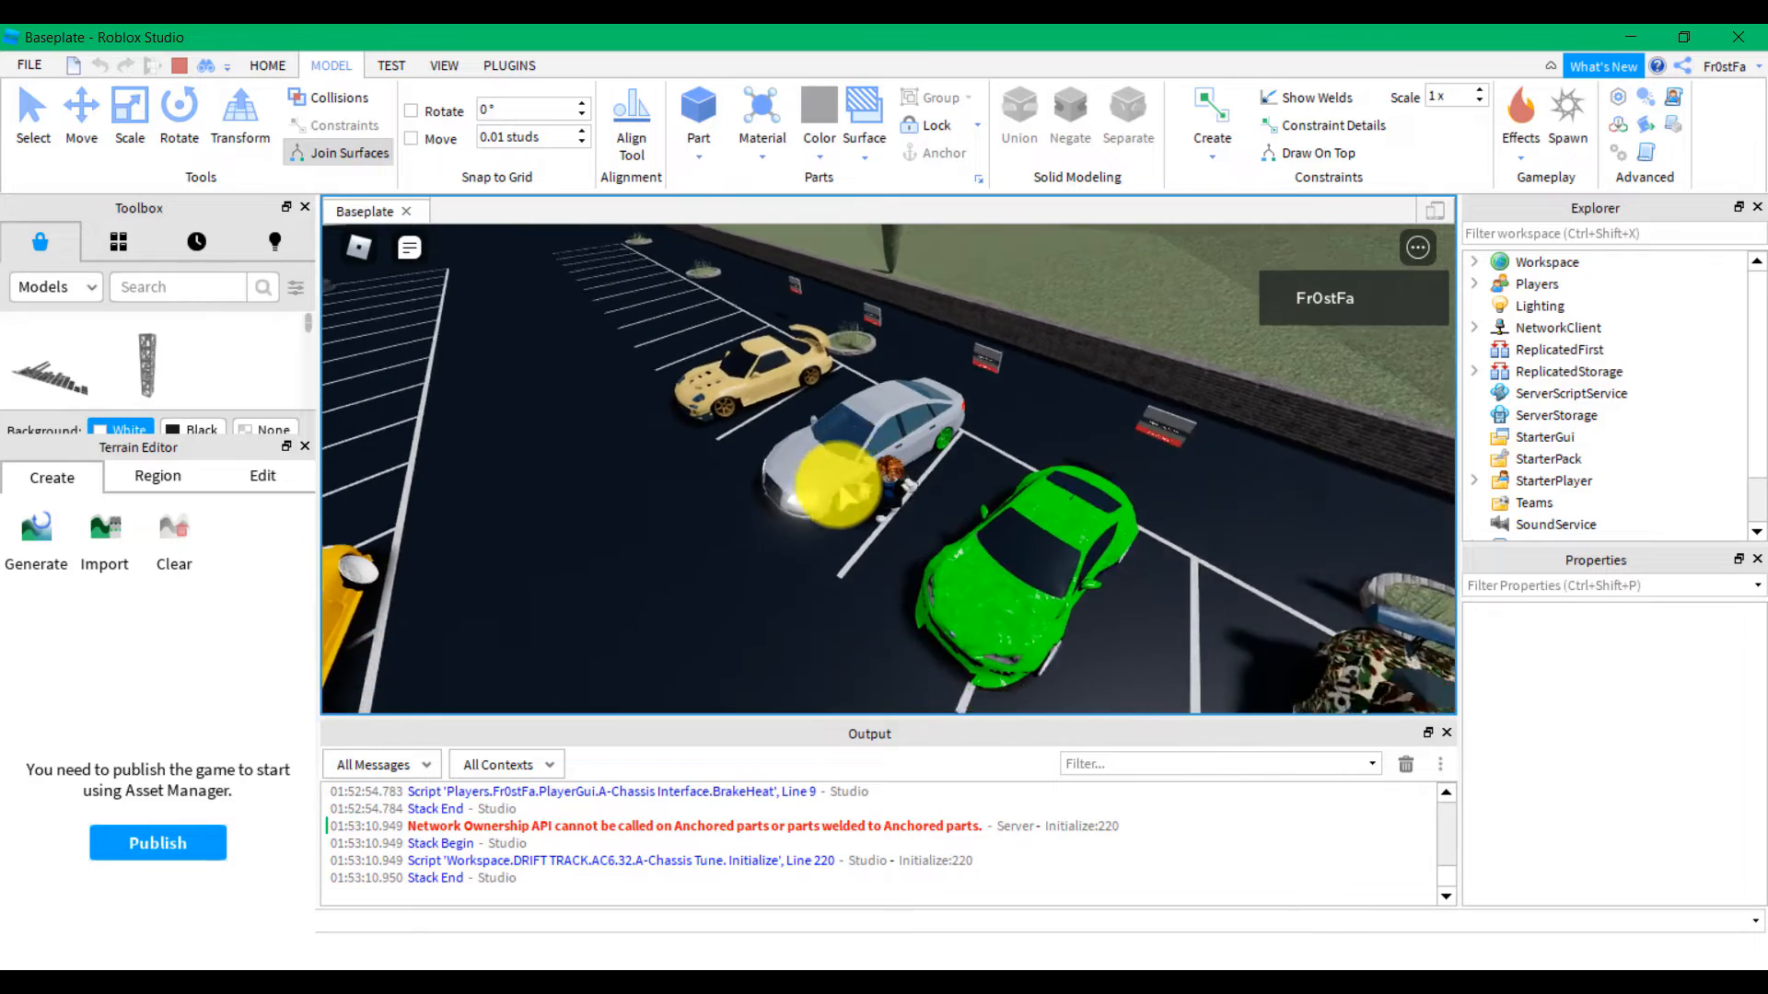
{"action": "key", "text": "w"}
{"action": "key", "text": "space"}
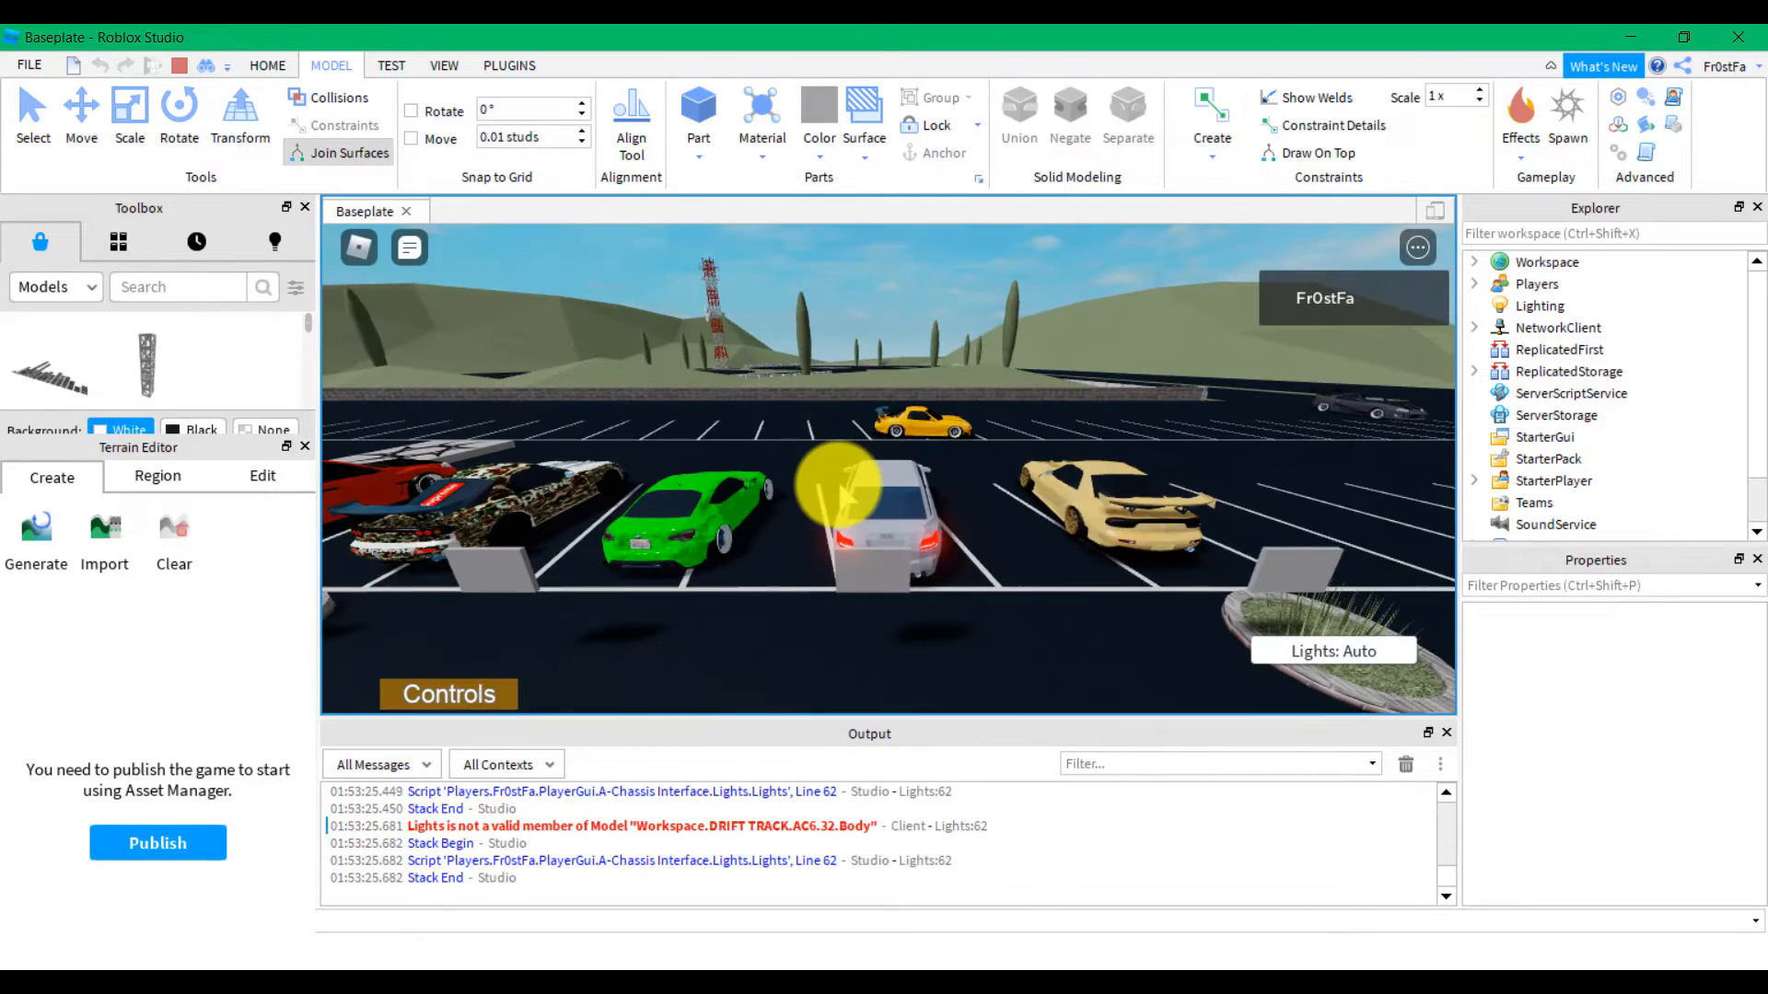
{"action": "key", "text": "w"}
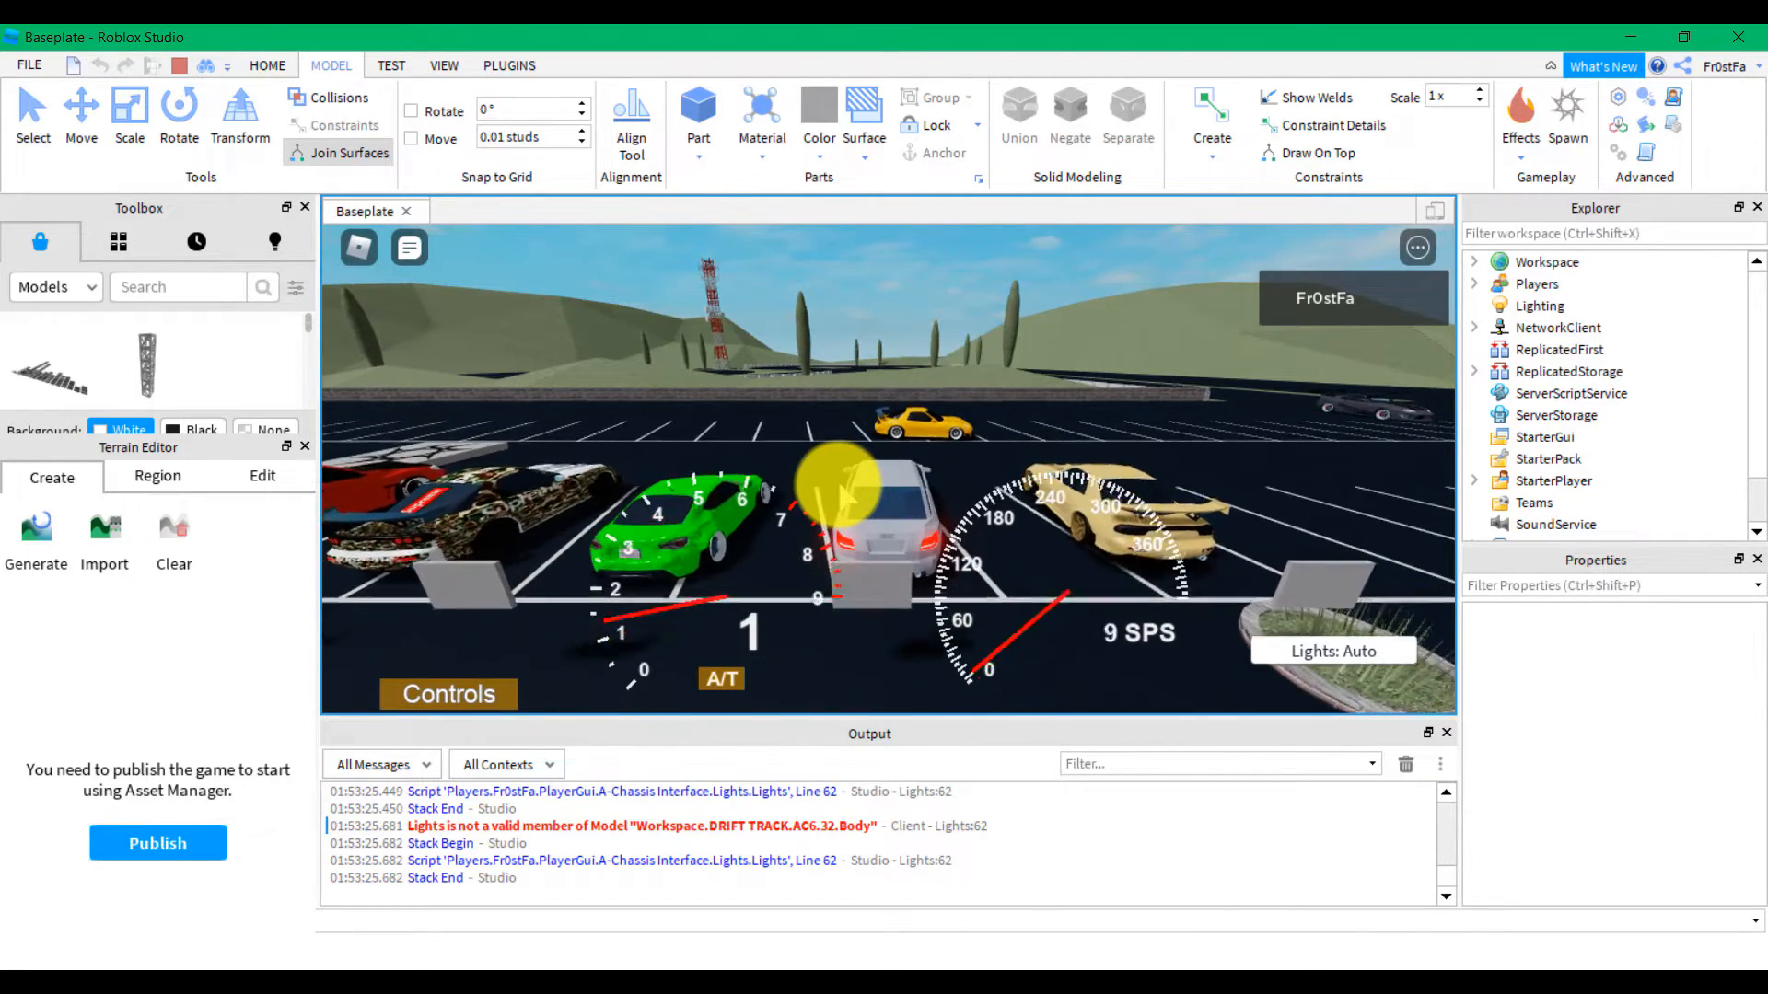
{"action": "key", "text": "a"}
{"action": "right_click_drag", "start_coordinate": [840, 483], "coordinate": [838, 480]}
Hop into the green car, back it up and drive it, then get out
{"action": "key", "text": "w"}
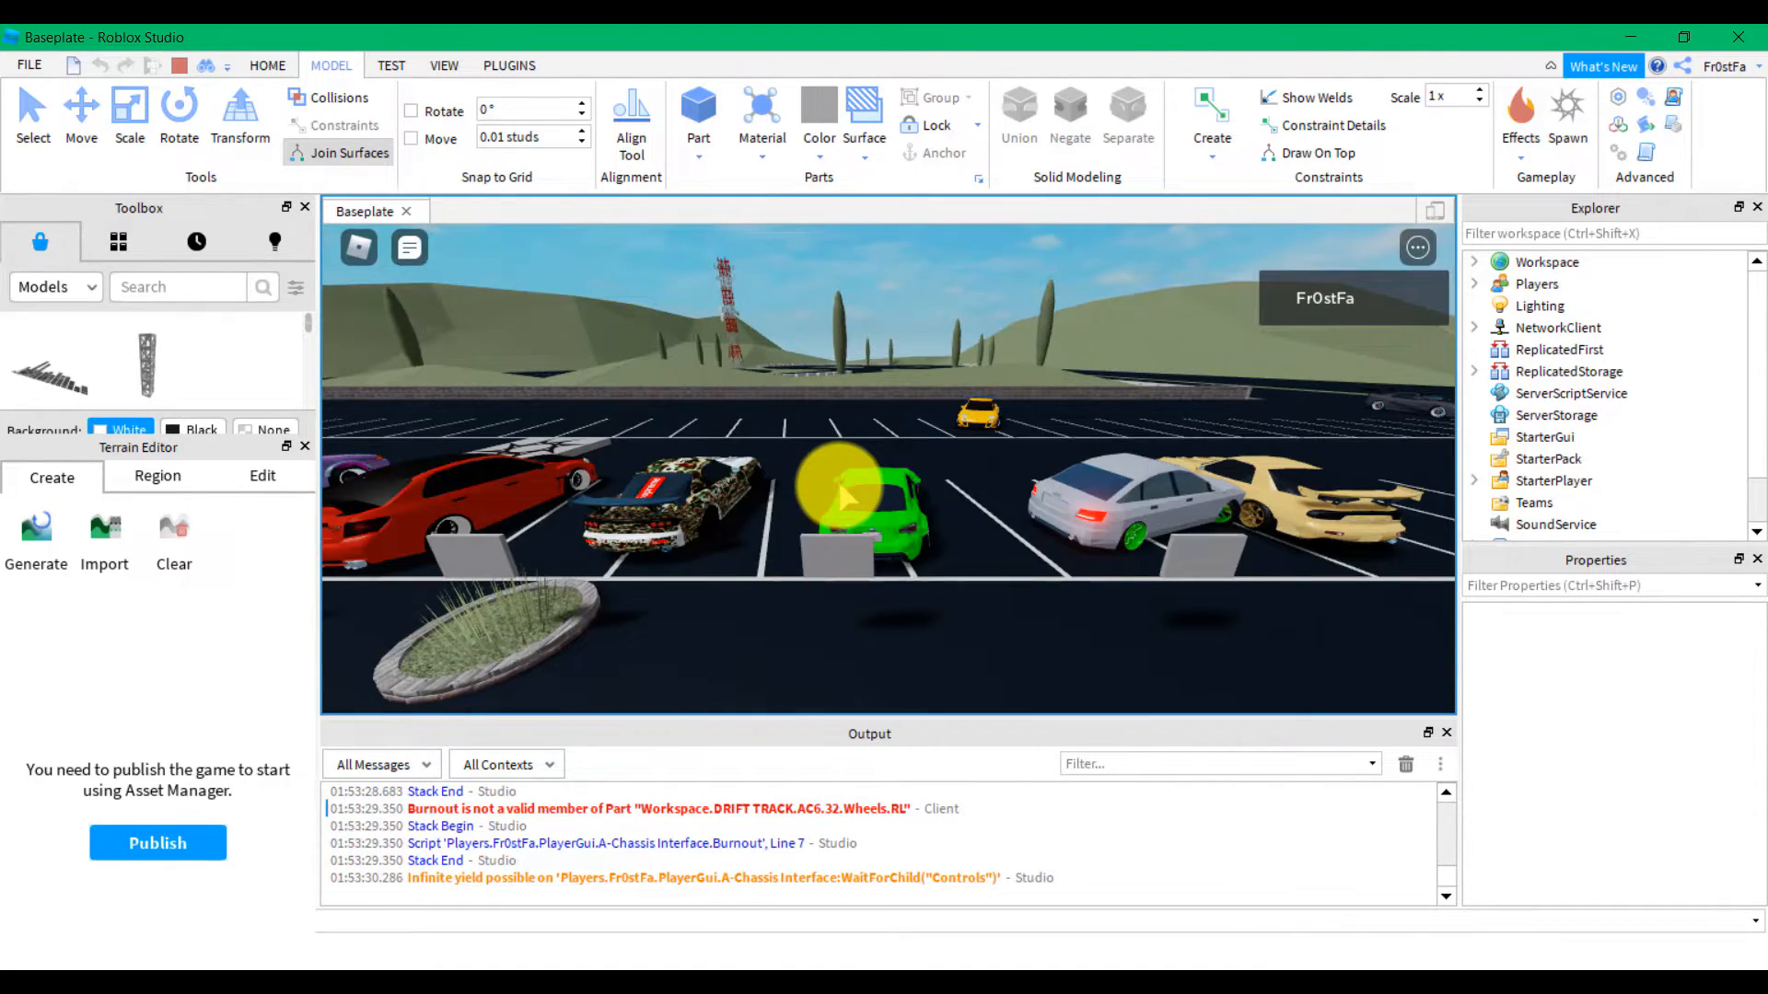
{"action": "key", "text": "w"}
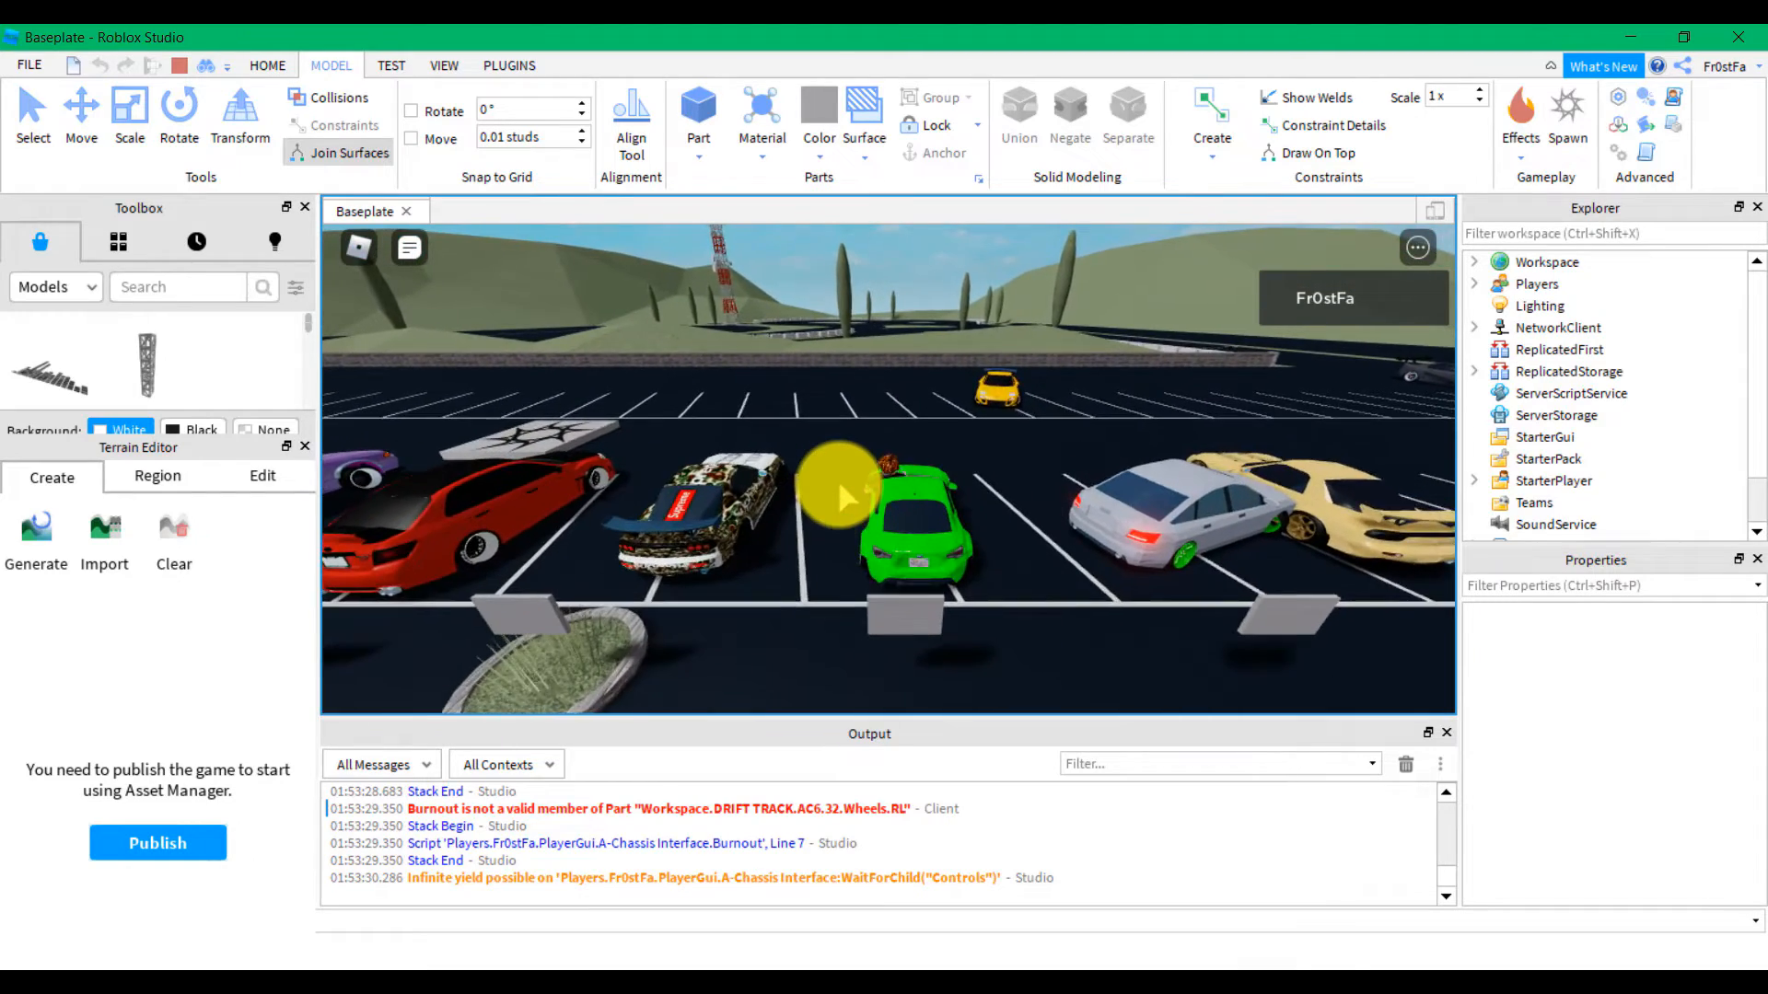
{"action": "key", "text": "space"}
{"action": "key", "text": "s"}
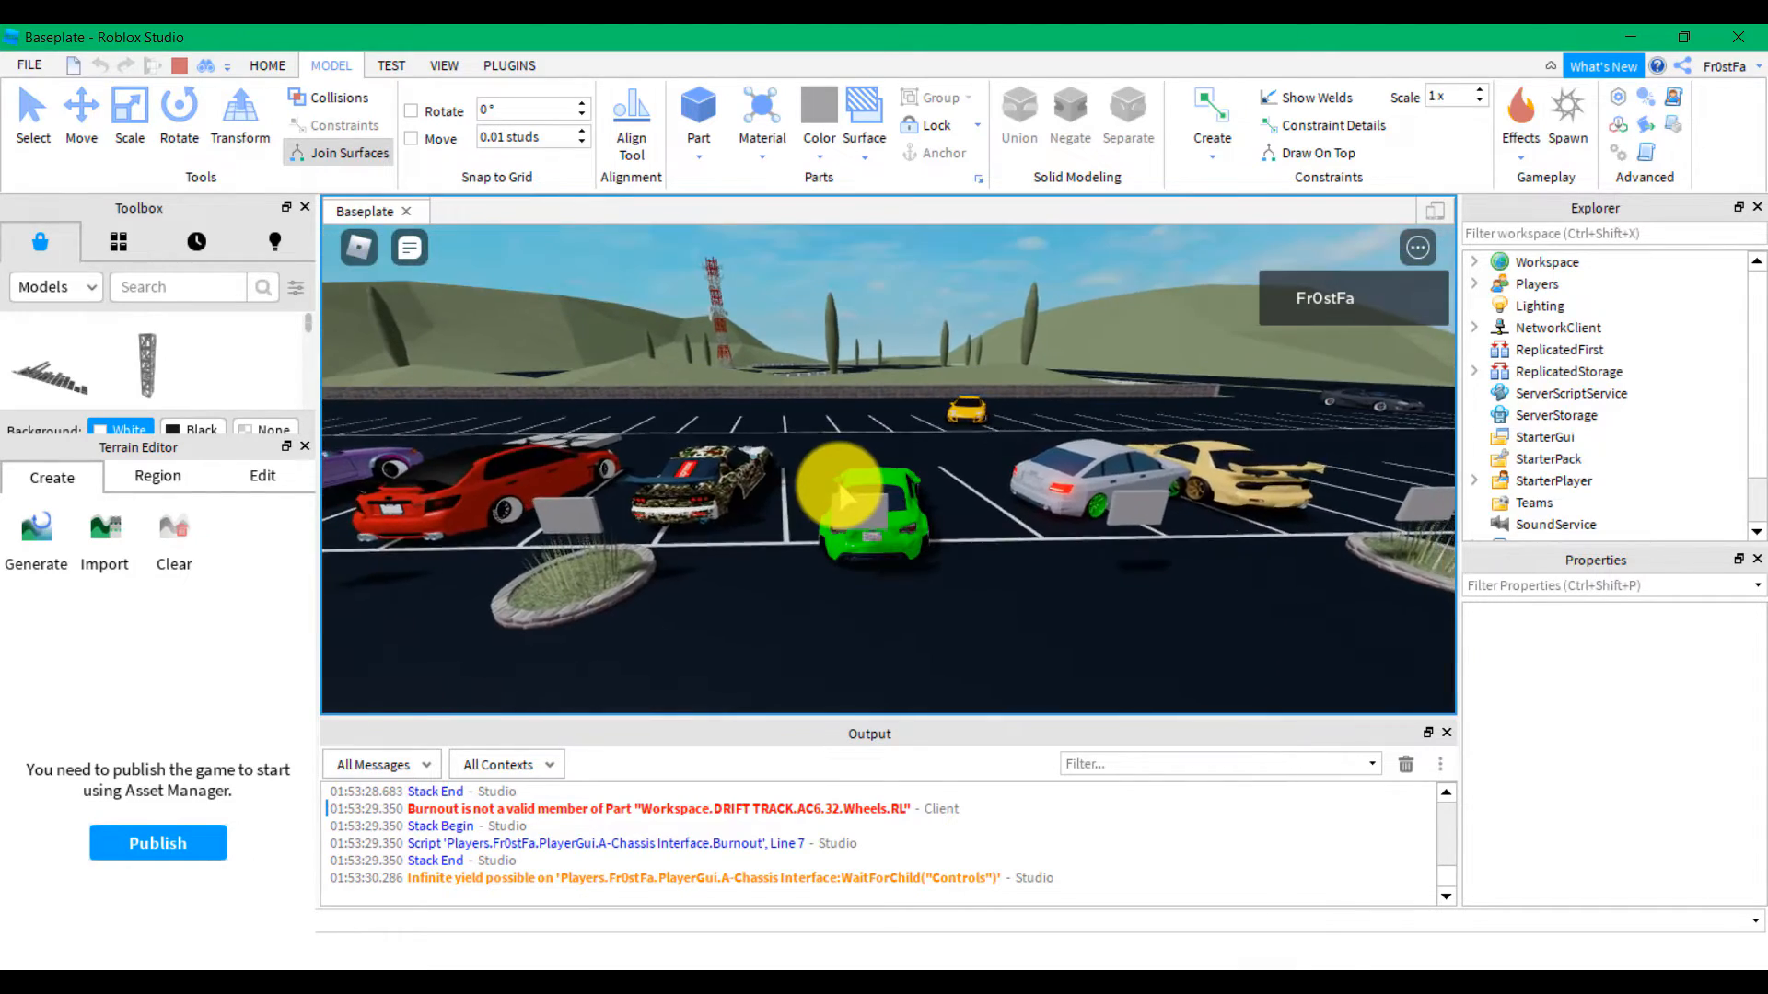
{"action": "right_click_drag", "start_coordinate": [839, 485], "coordinate": [838, 493]}
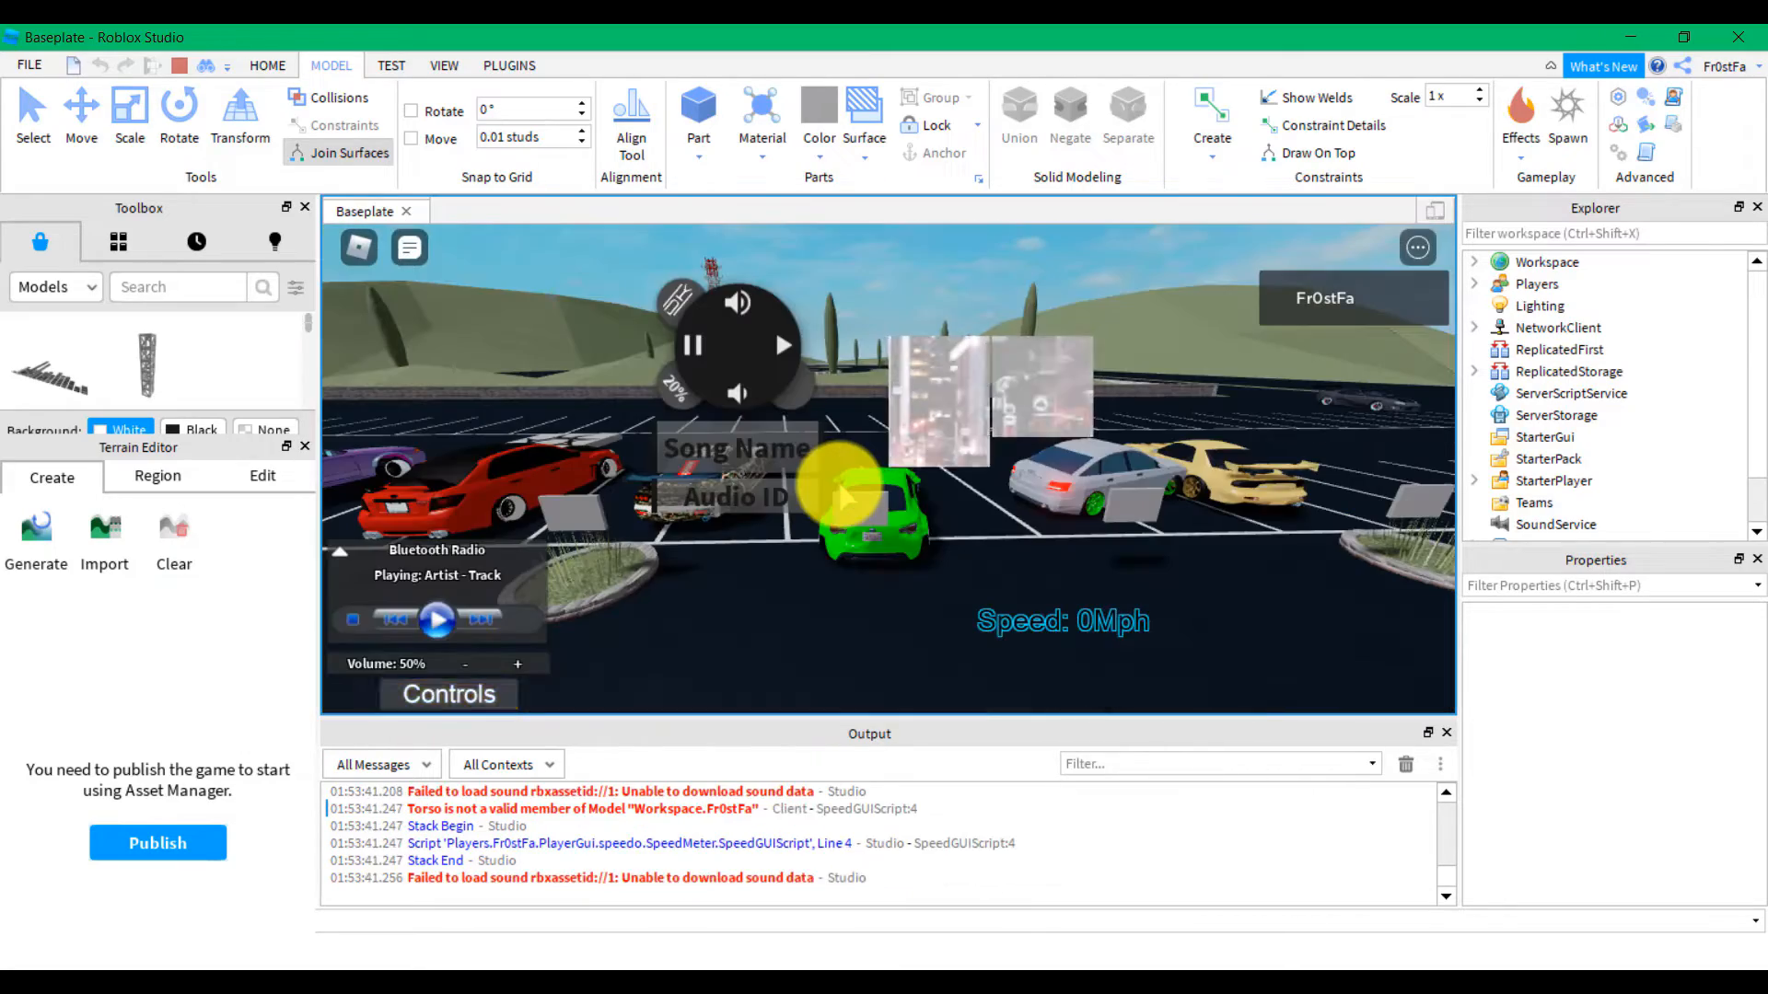
{"action": "right_click_drag", "start_coordinate": [1059, 509], "coordinate": [1140, 446]}
{"action": "key", "text": "w"}
{"action": "key", "text": "space"}
Run to the camo car, climb in and shift it into reverse
{"action": "key", "text": "w"}
{"action": "key", "text": "space"}
{"action": "key", "text": "s"}
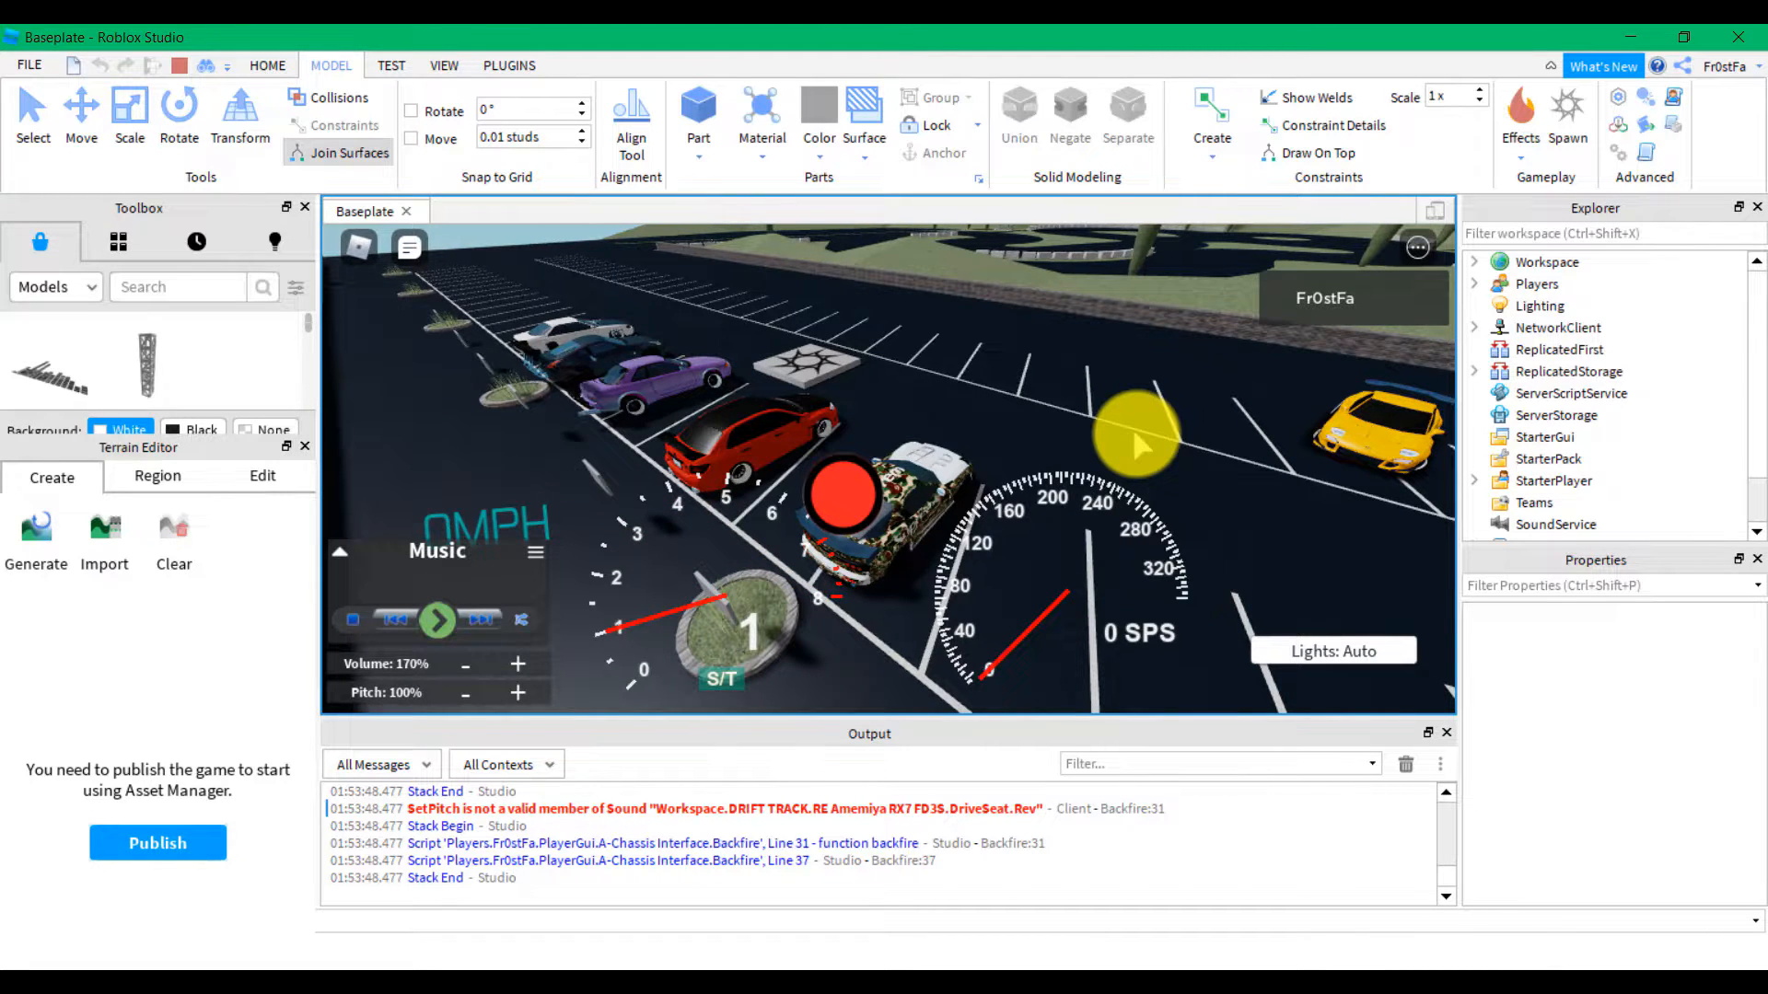
Leave the camo car, then drive the red car out, turn left and reverse before jumping out
{"action": "key", "text": "space"}
{"action": "key", "text": "w"}
{"action": "right_click_drag", "start_coordinate": [1140, 446], "coordinate": [1140, 446]}
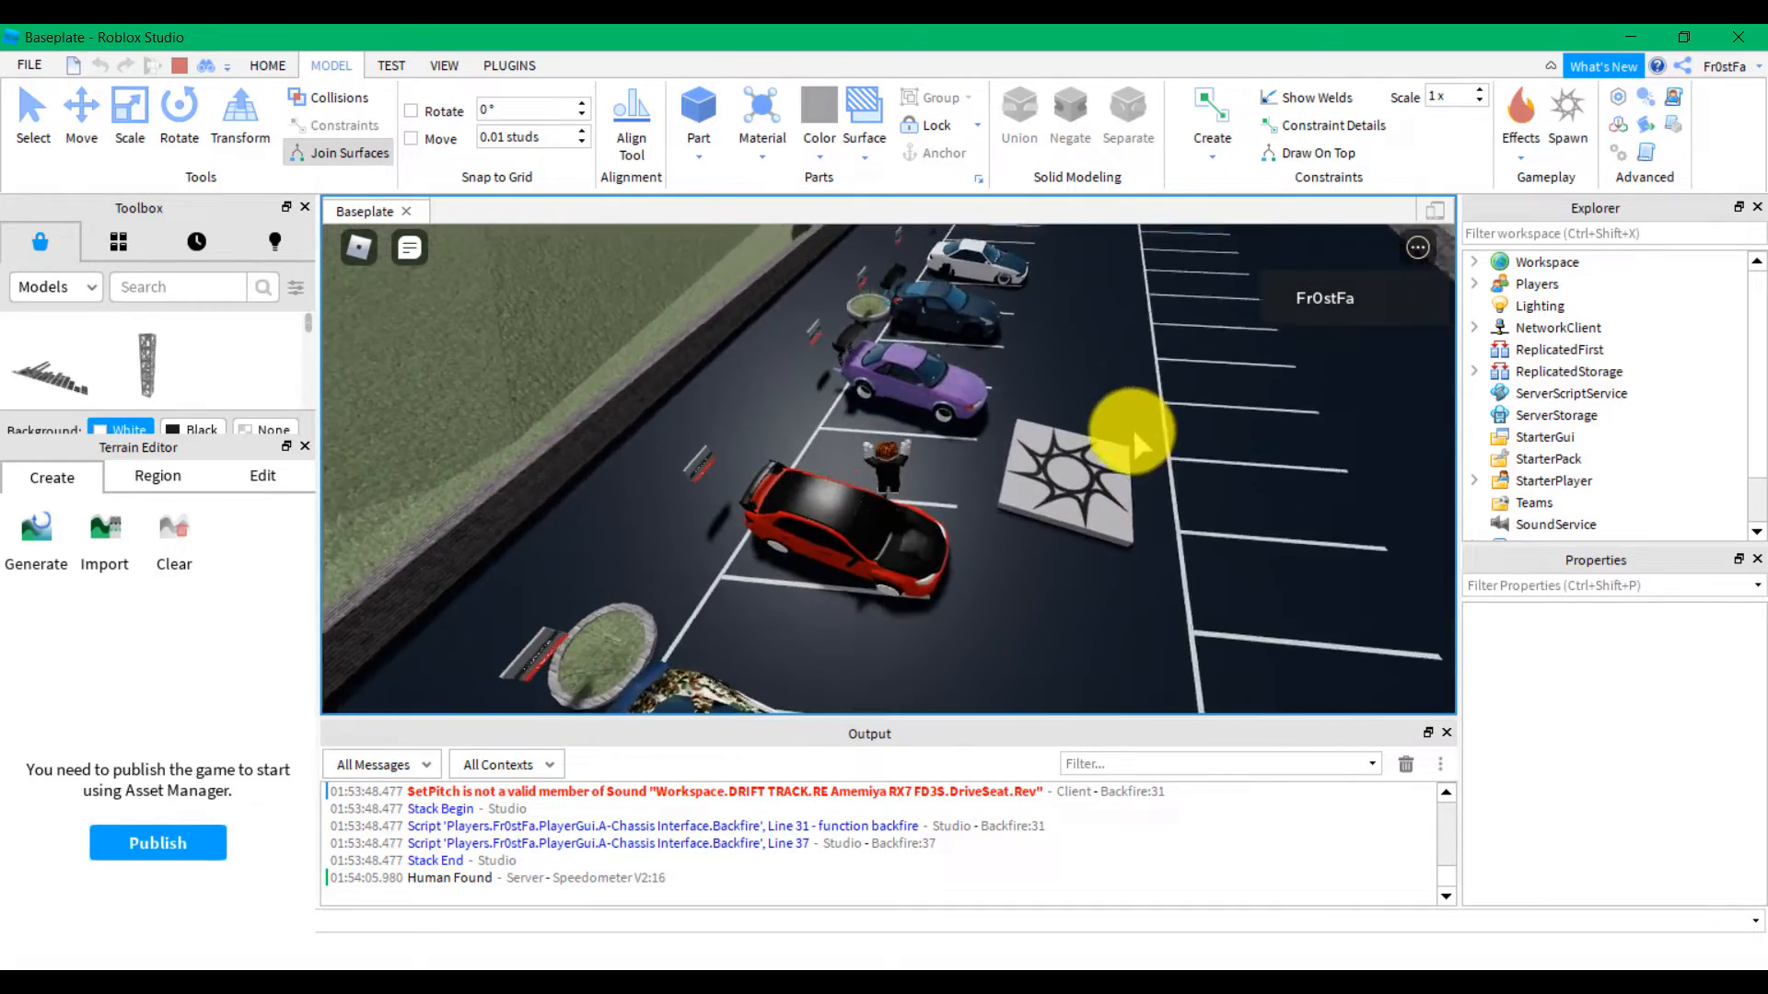
{"action": "key", "text": "w"}
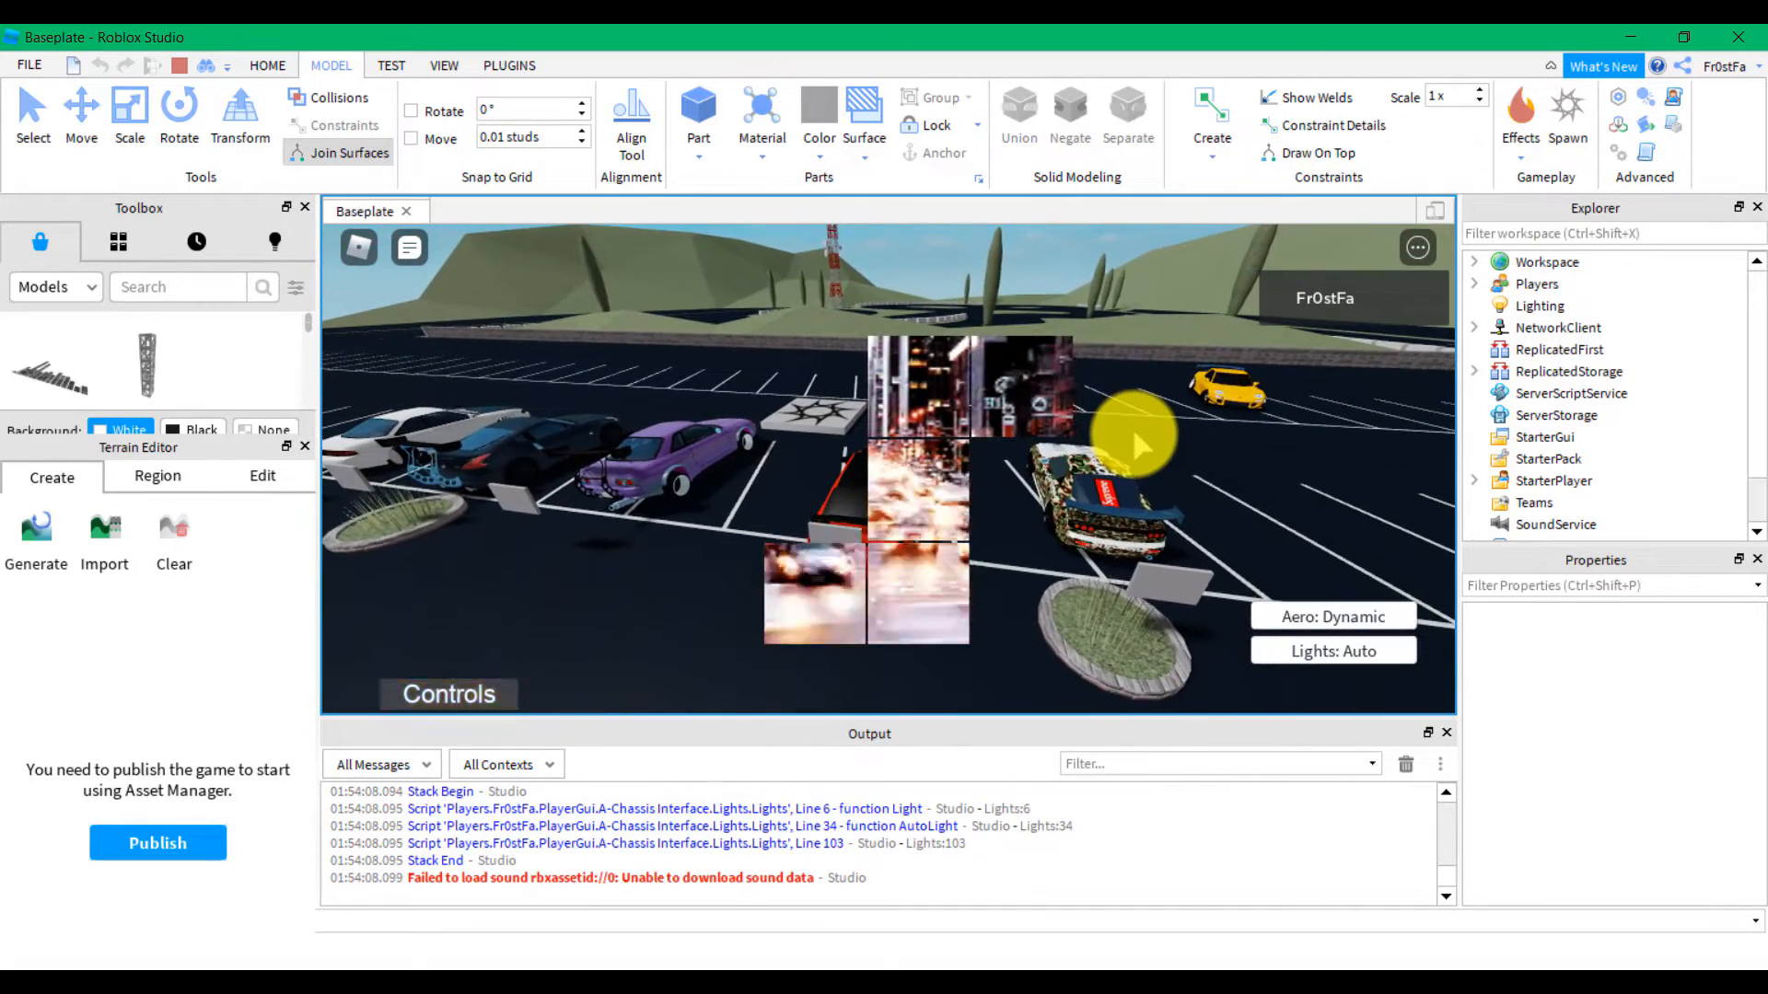
{"action": "right_click_drag", "start_coordinate": [1133, 431], "coordinate": [1134, 432]}
{"action": "key", "text": "w"}
{"action": "key", "text": "a"}
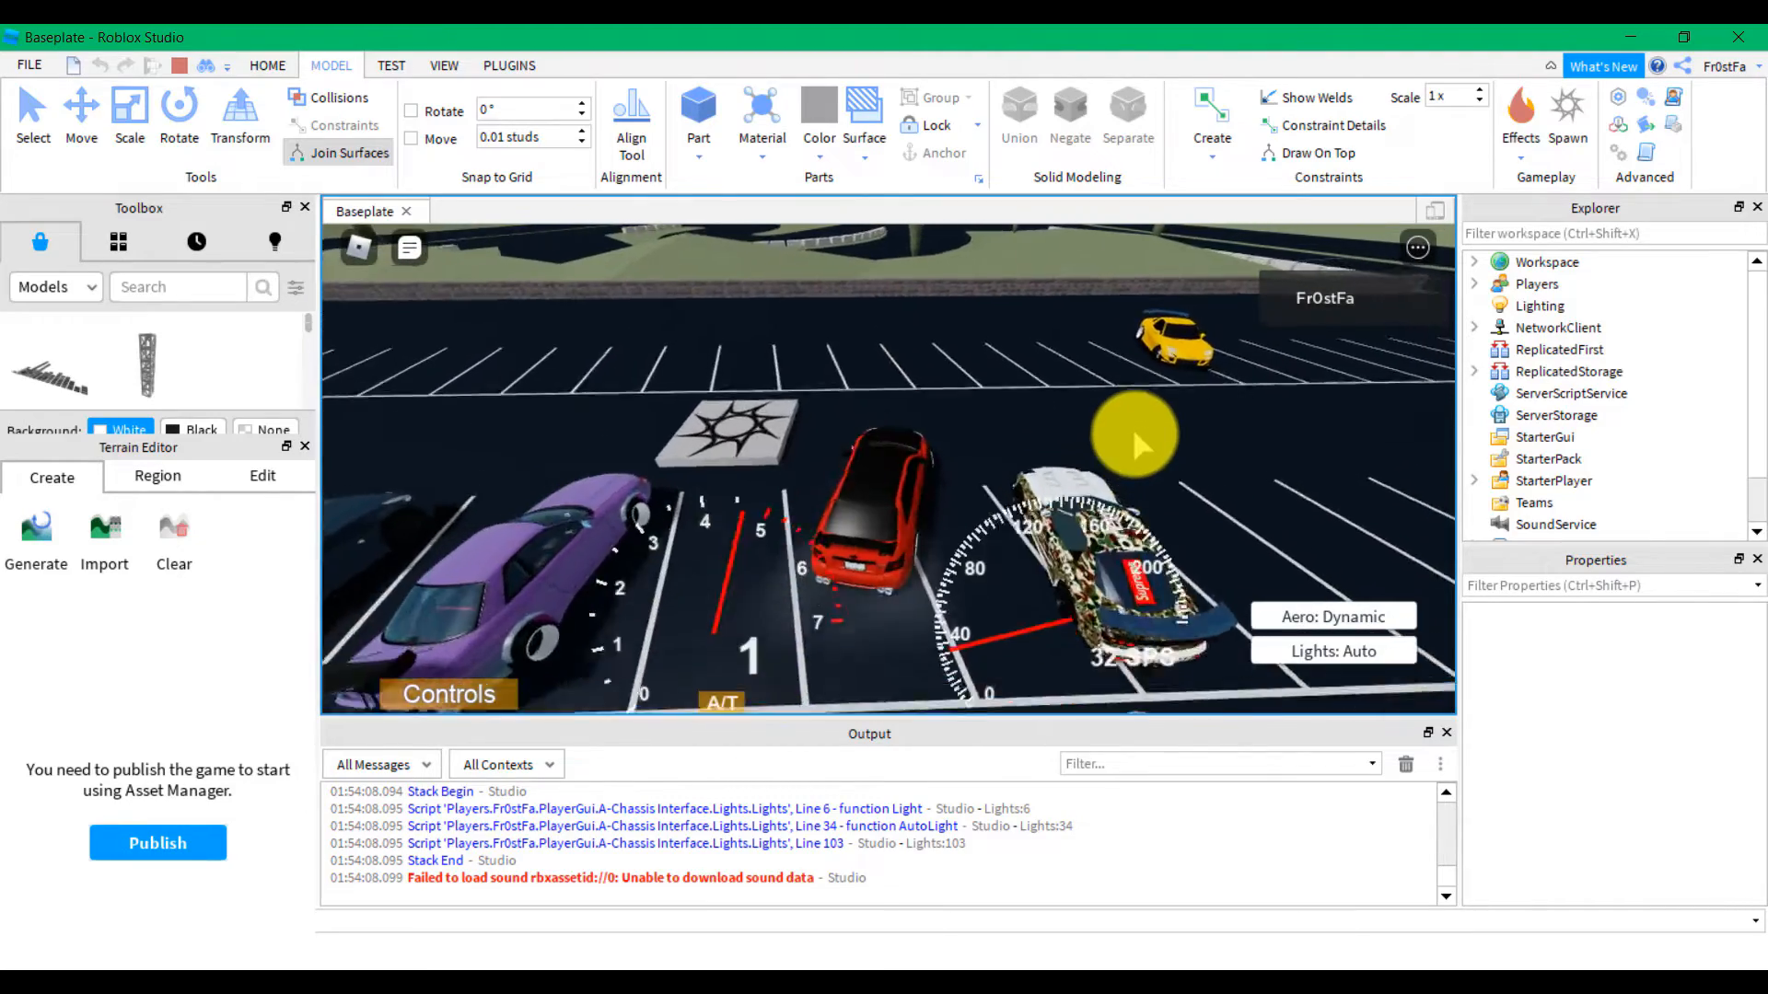
{"action": "key", "text": "s"}
{"action": "key", "text": "space"}
Walk from the spawn pad to the purple car, climb in and jump back out
{"action": "key", "text": "w"}
{"action": "right_click_drag", "start_coordinate": [1134, 430], "coordinate": [1134, 431]}
{"action": "key", "text": "space"}
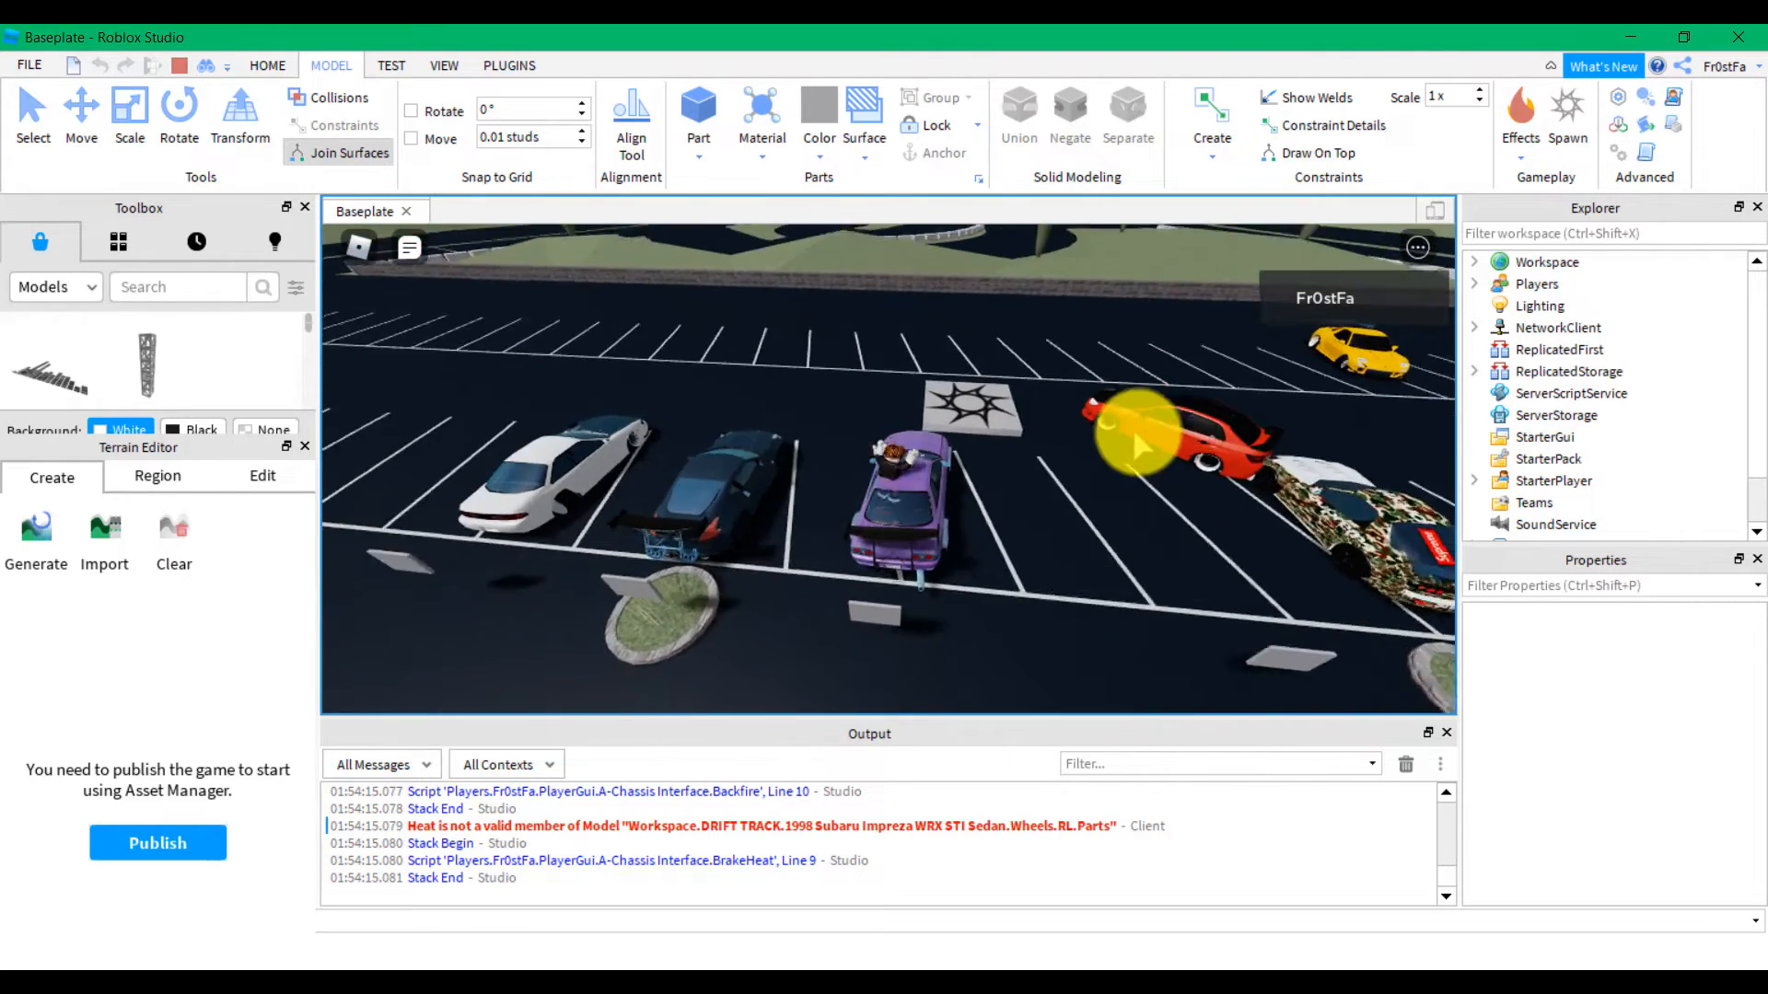
{"action": "key", "text": "space"}
{"action": "right_click_drag", "start_coordinate": [1134, 433], "coordinate": [1134, 433]}
Sit in the dark-blue car, drive it off turning left, then jump out
{"action": "key", "text": "w"}
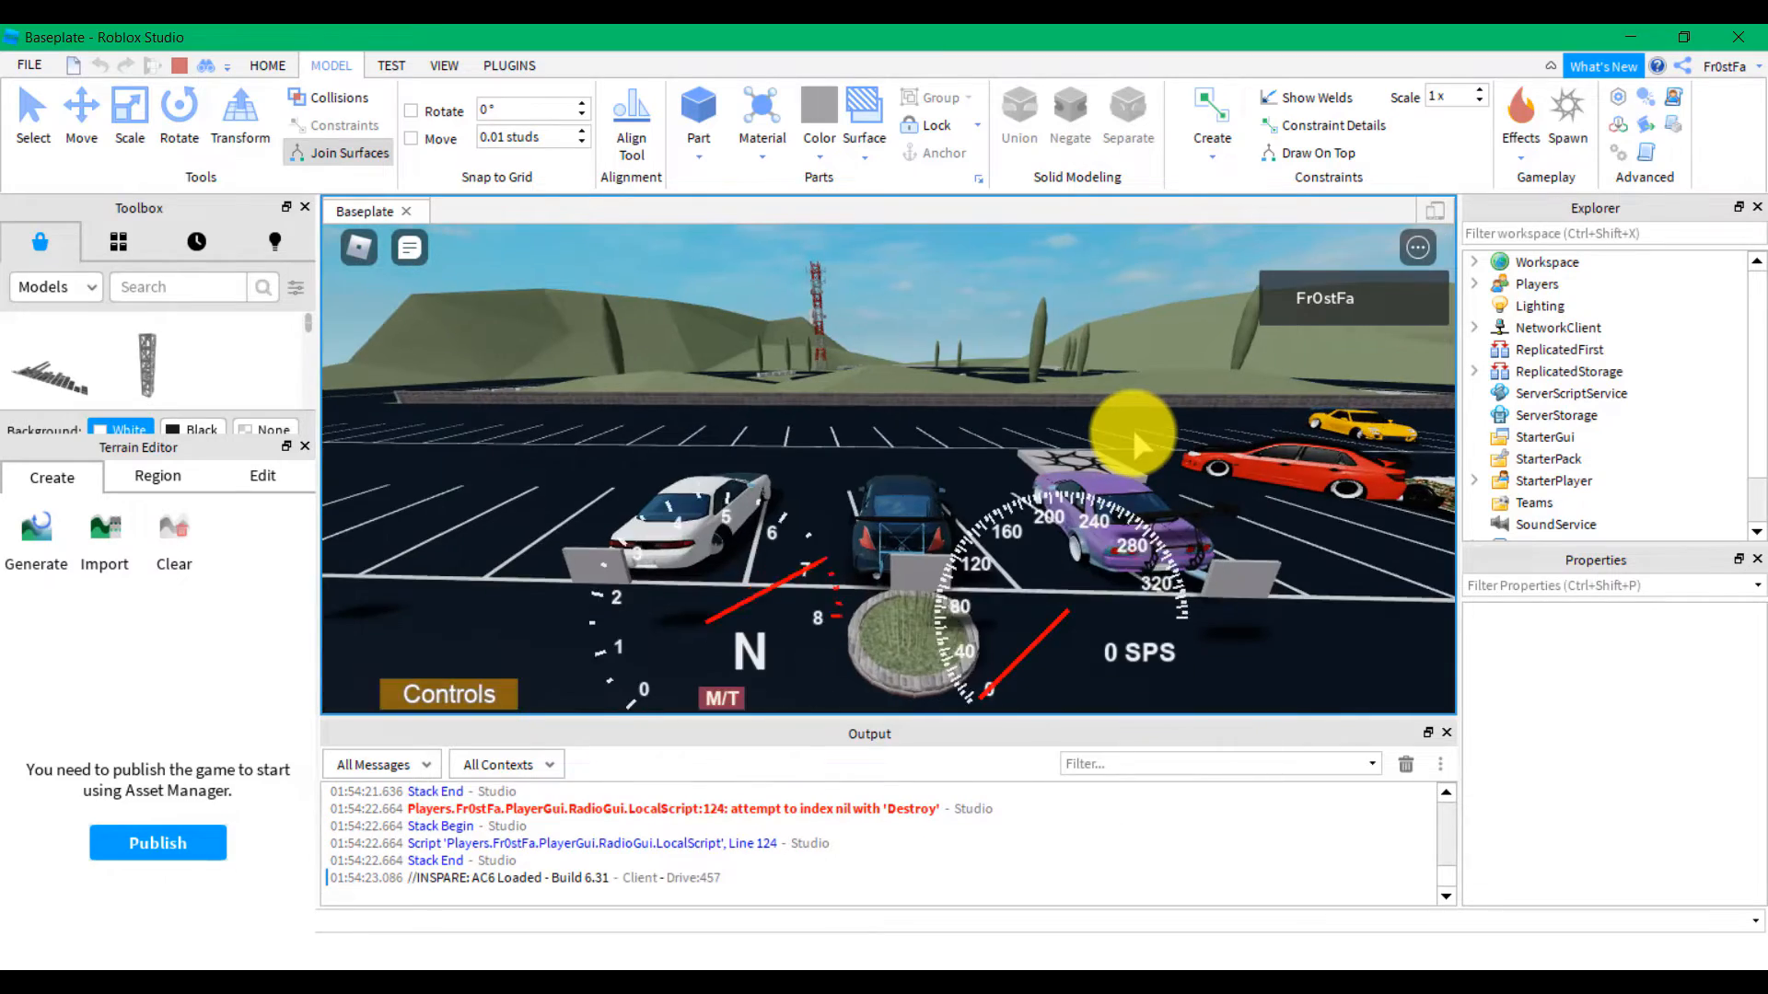
{"action": "key", "text": "w"}
{"action": "key", "text": "e"}
{"action": "key", "text": "a"}
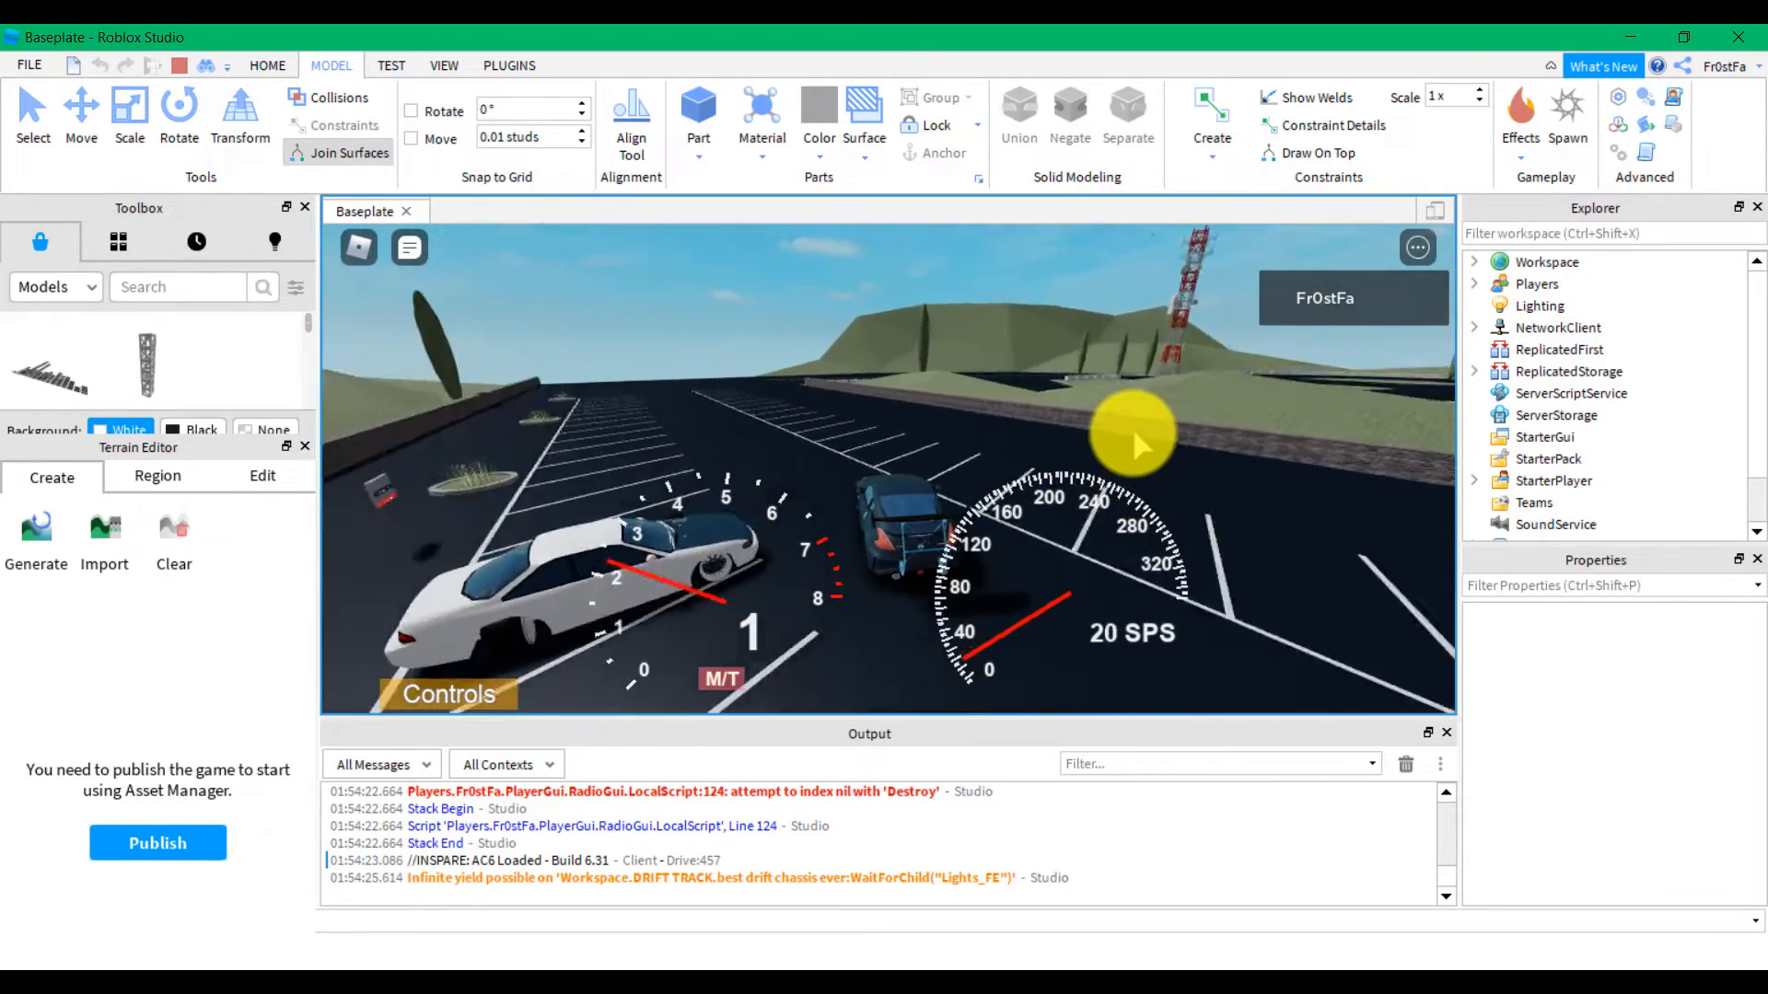
{"action": "key", "text": "space"}
Sit in the white car, accelerate and brake into reverse, then get out
{"action": "key", "text": "w"}
{"action": "right_click_drag", "start_coordinate": [1134, 431], "coordinate": [1134, 433]}
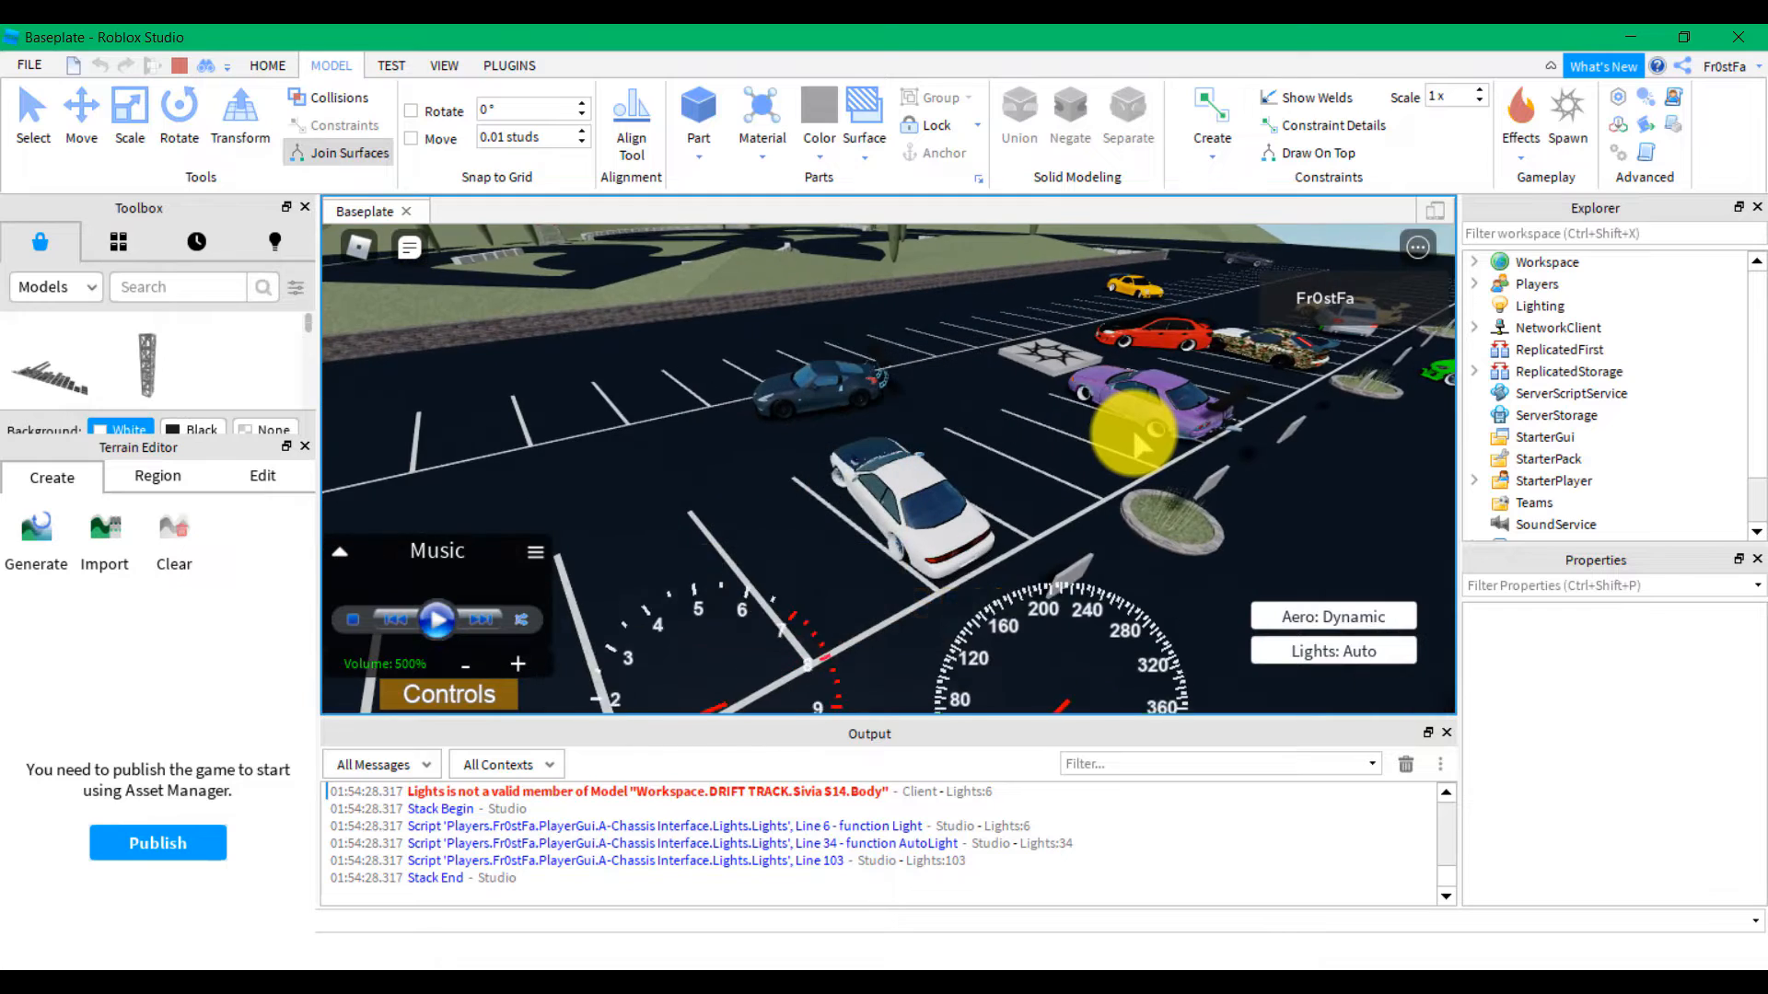
{"action": "key", "text": "w"}
{"action": "key", "text": "s"}
{"action": "key", "text": "space"}
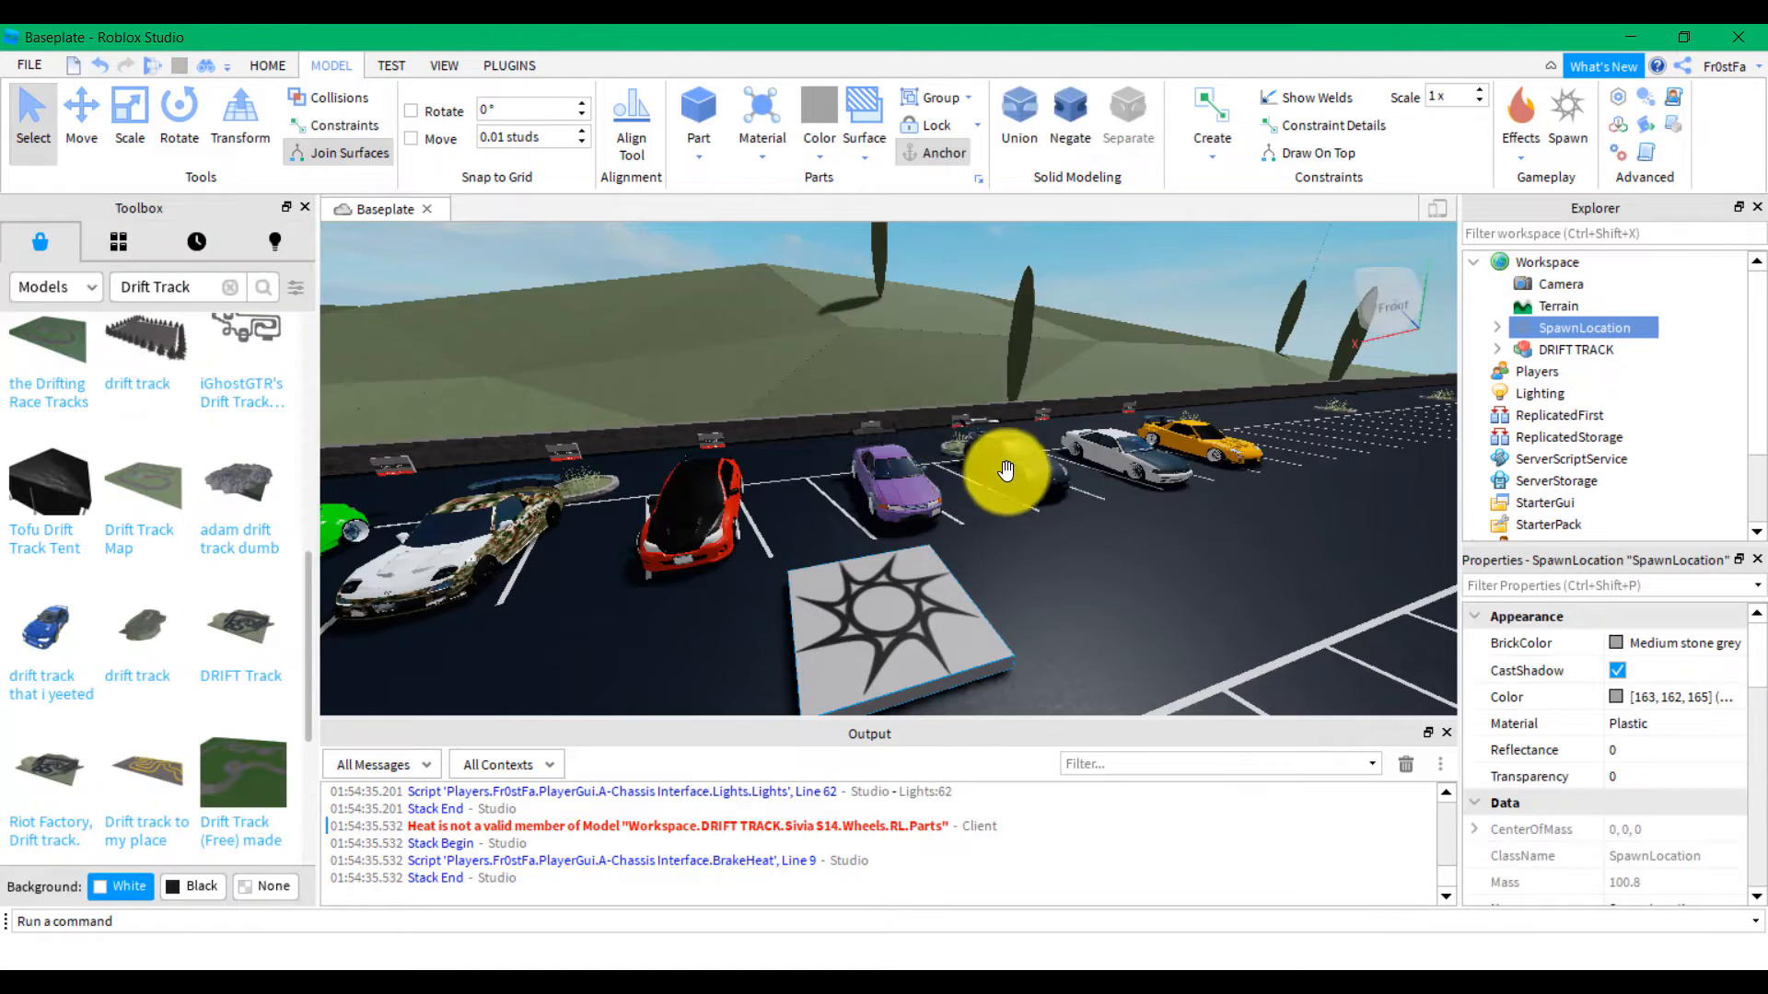
Select the yellow RE Amemiya Rx7 car in the parking lot and delete it
{"action": "right_click_drag", "start_coordinate": [1006, 474], "coordinate": [979, 546]}
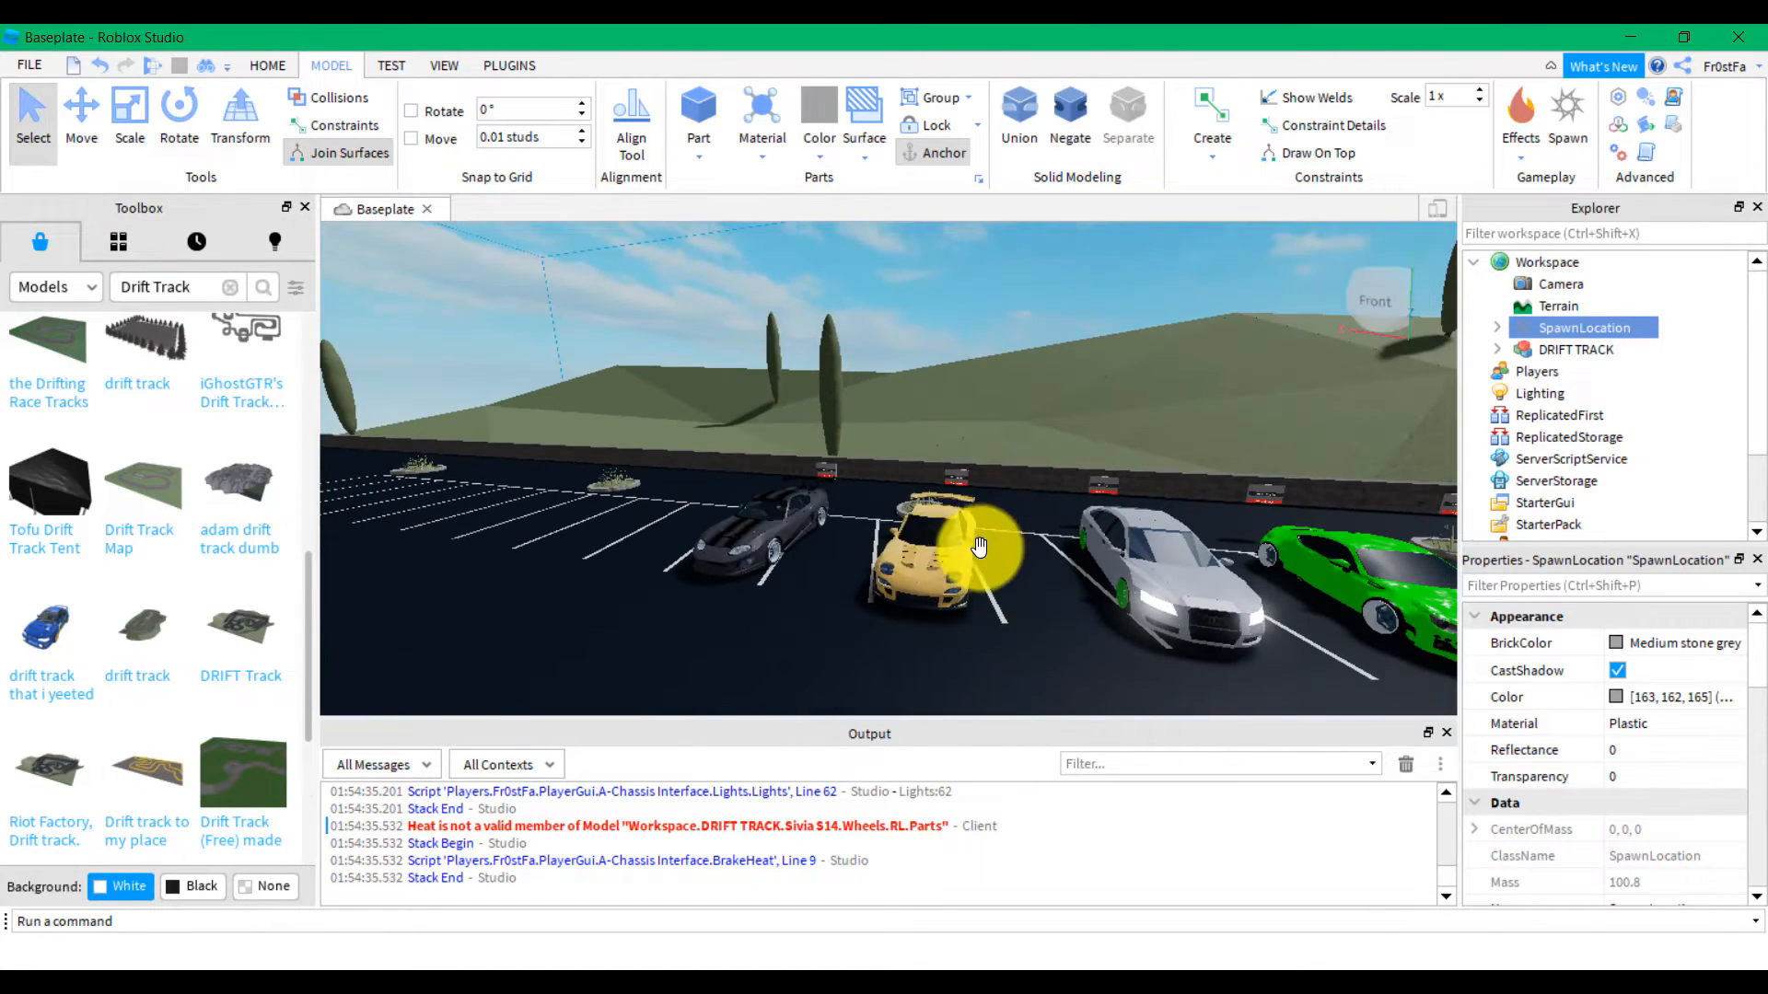
{"action": "left_click", "coordinate": [939, 544]}
{"action": "scroll", "coordinate": [943, 563], "scroll_direction": "up", "scroll_amount": 5}
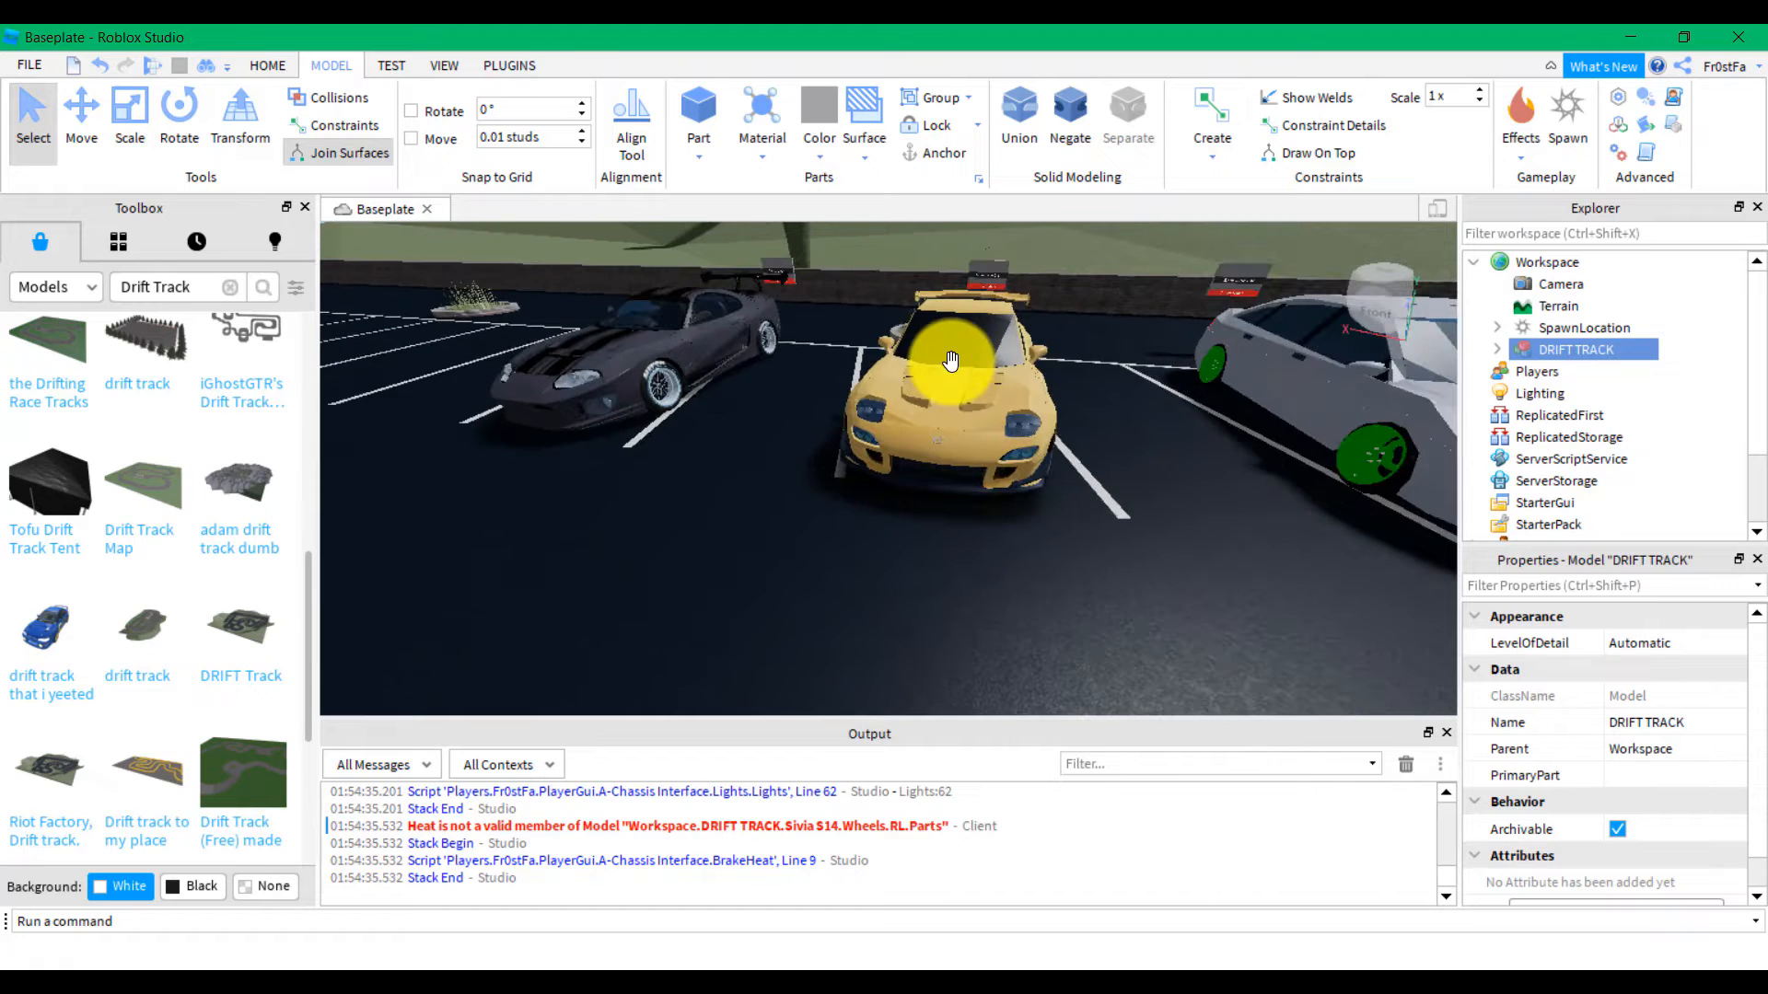
{"action": "scroll", "coordinate": [953, 359], "scroll_direction": "down", "scroll_amount": 8}
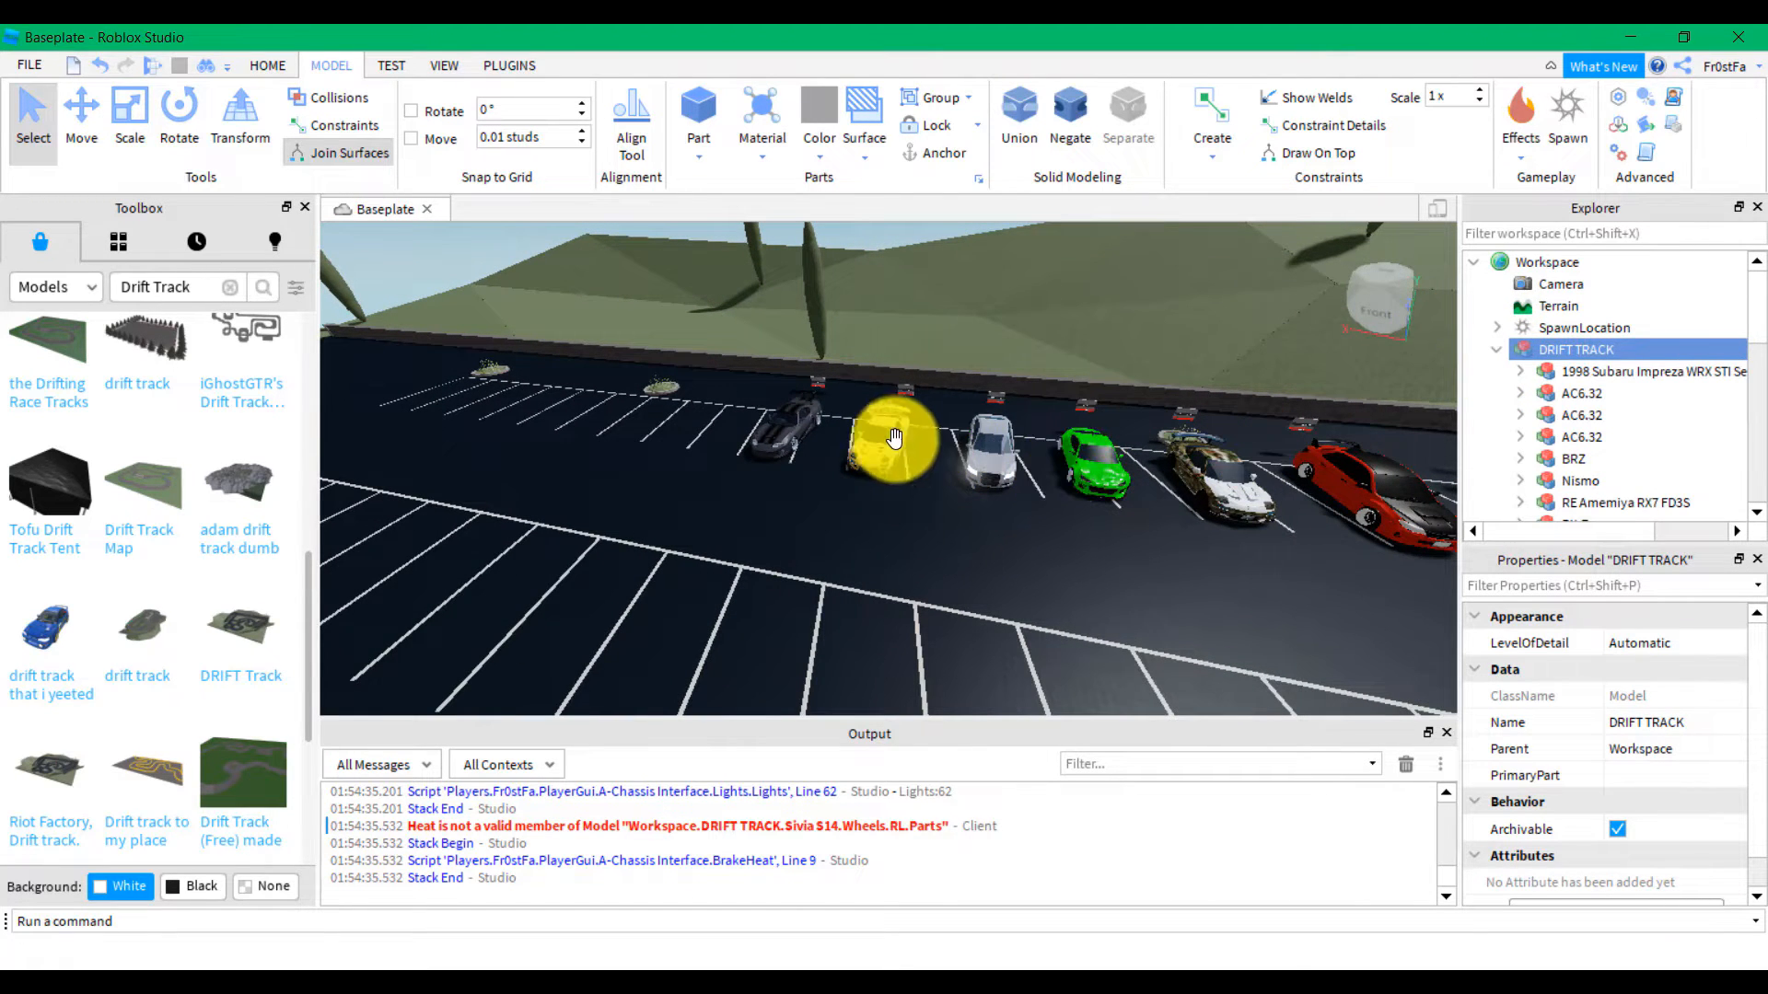
{"action": "scroll", "coordinate": [947, 295], "scroll_direction": "up", "scroll_amount": 8}
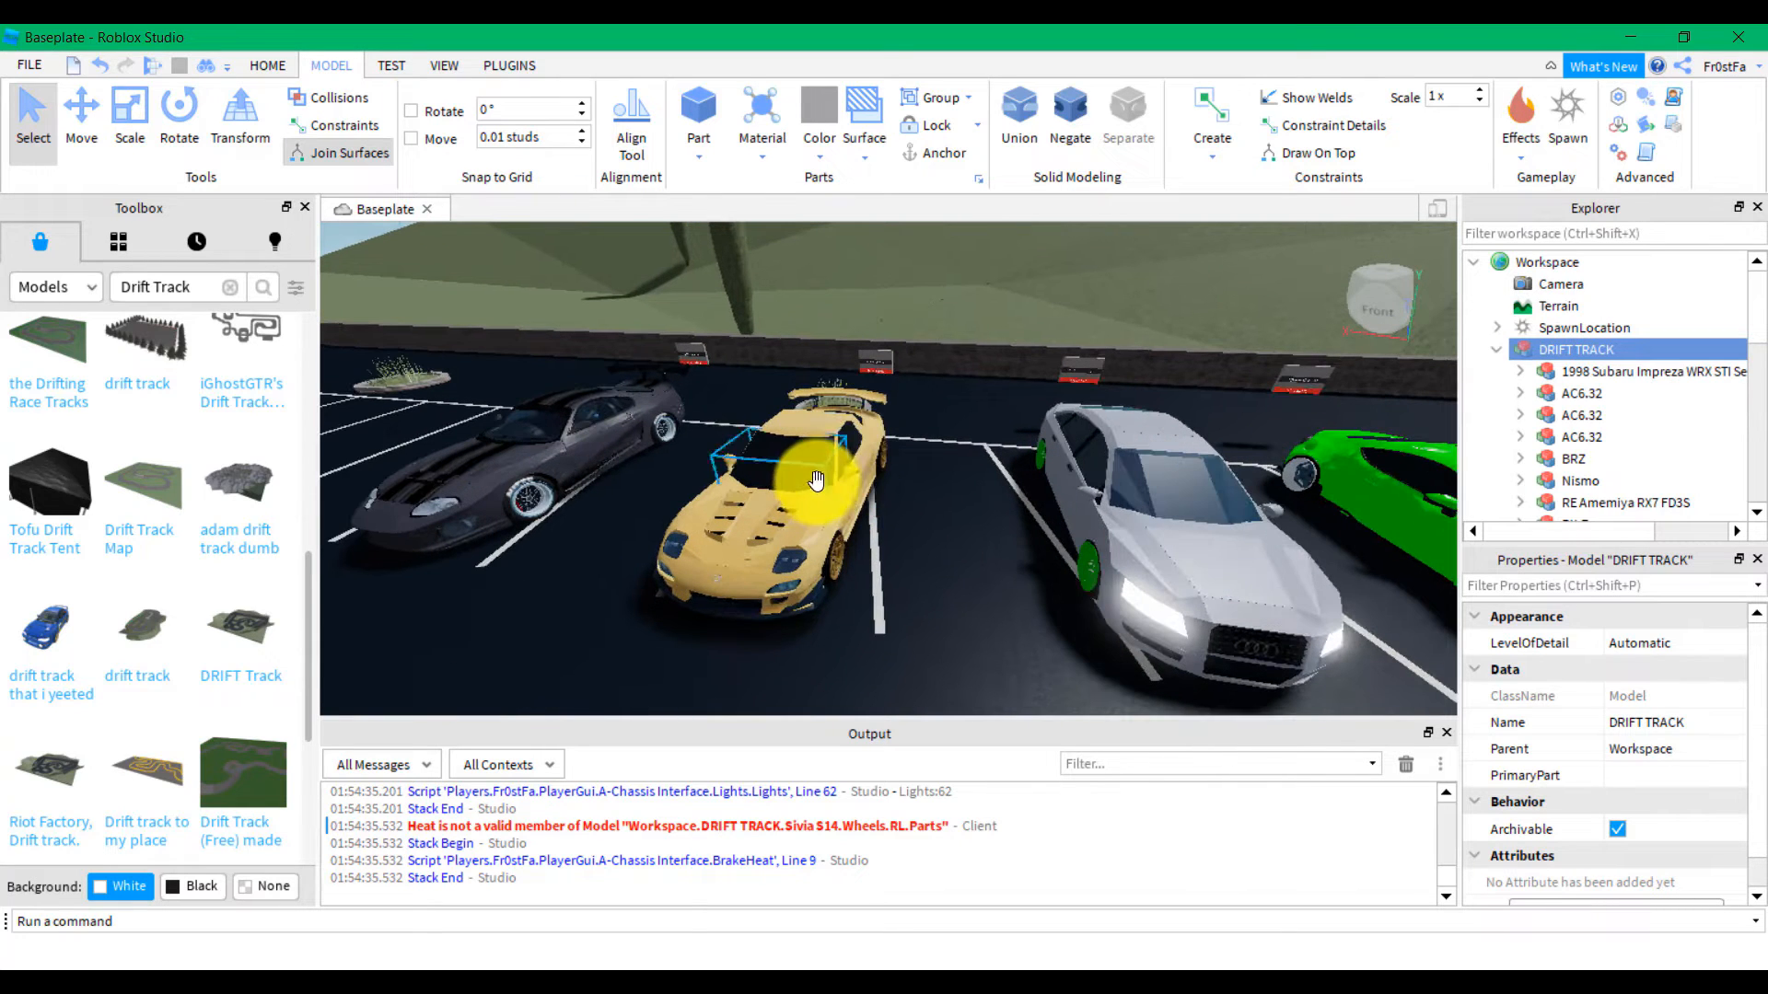
{"action": "left_click", "coordinate": [813, 480]}
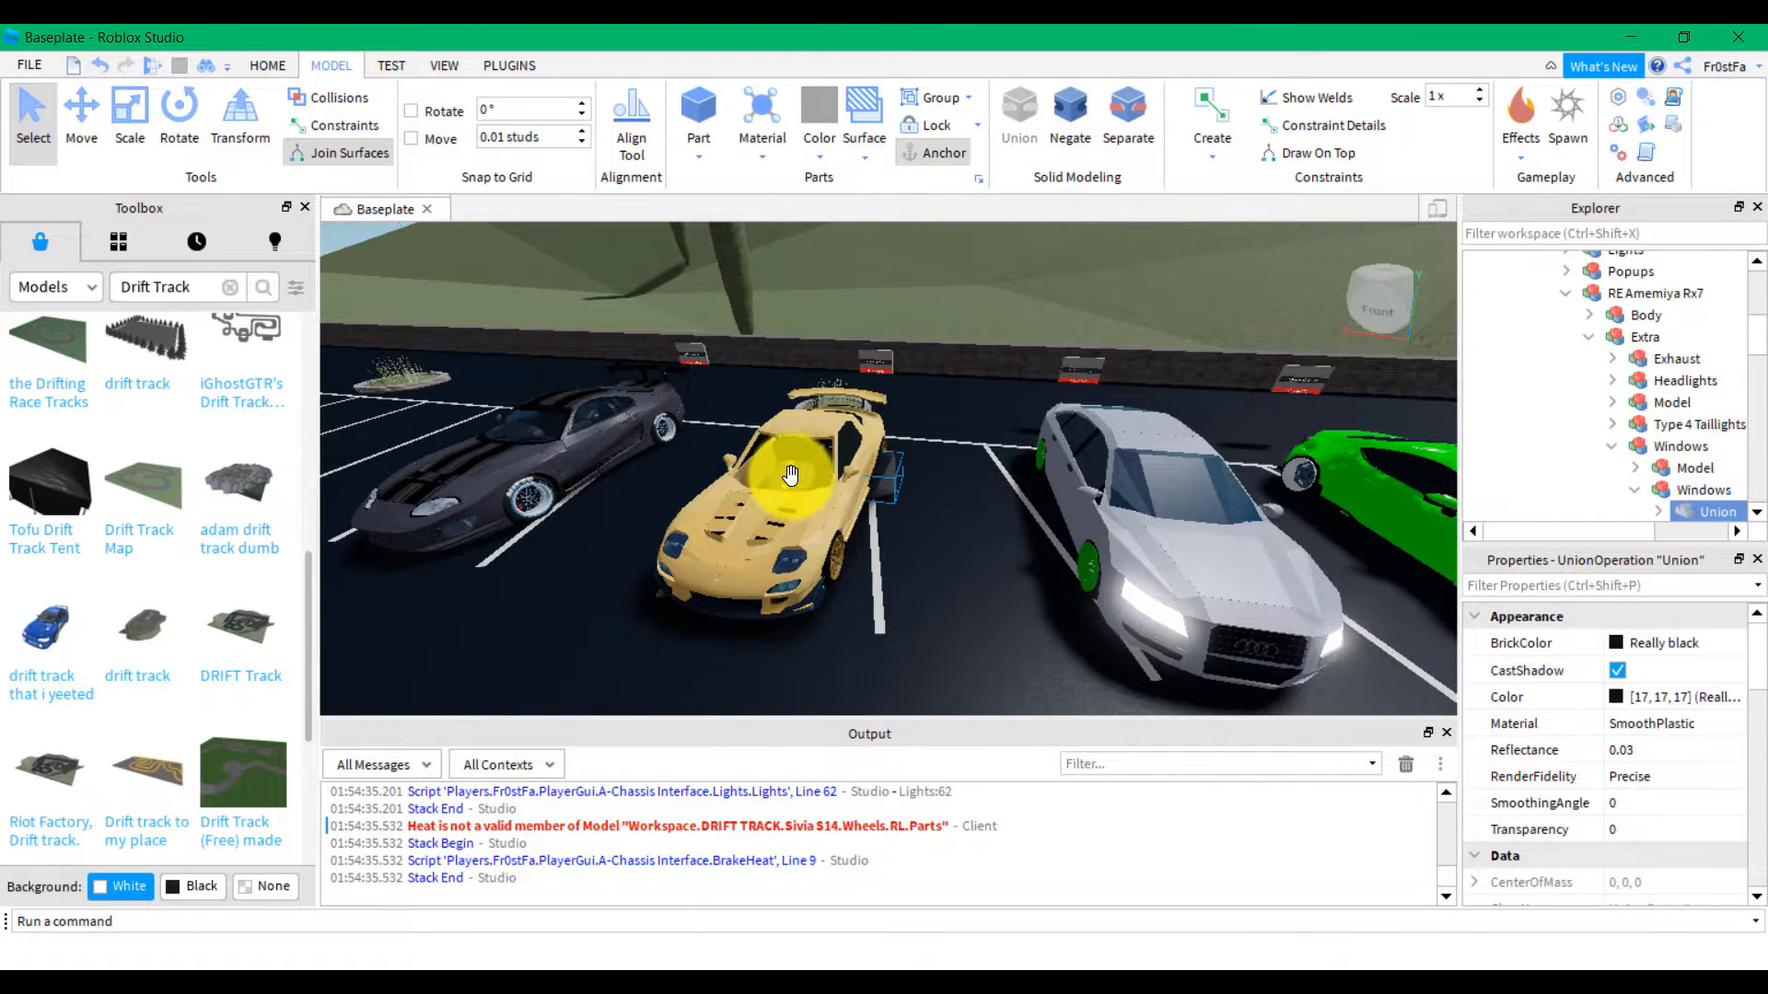
{"action": "left_click", "coordinate": [794, 552]}
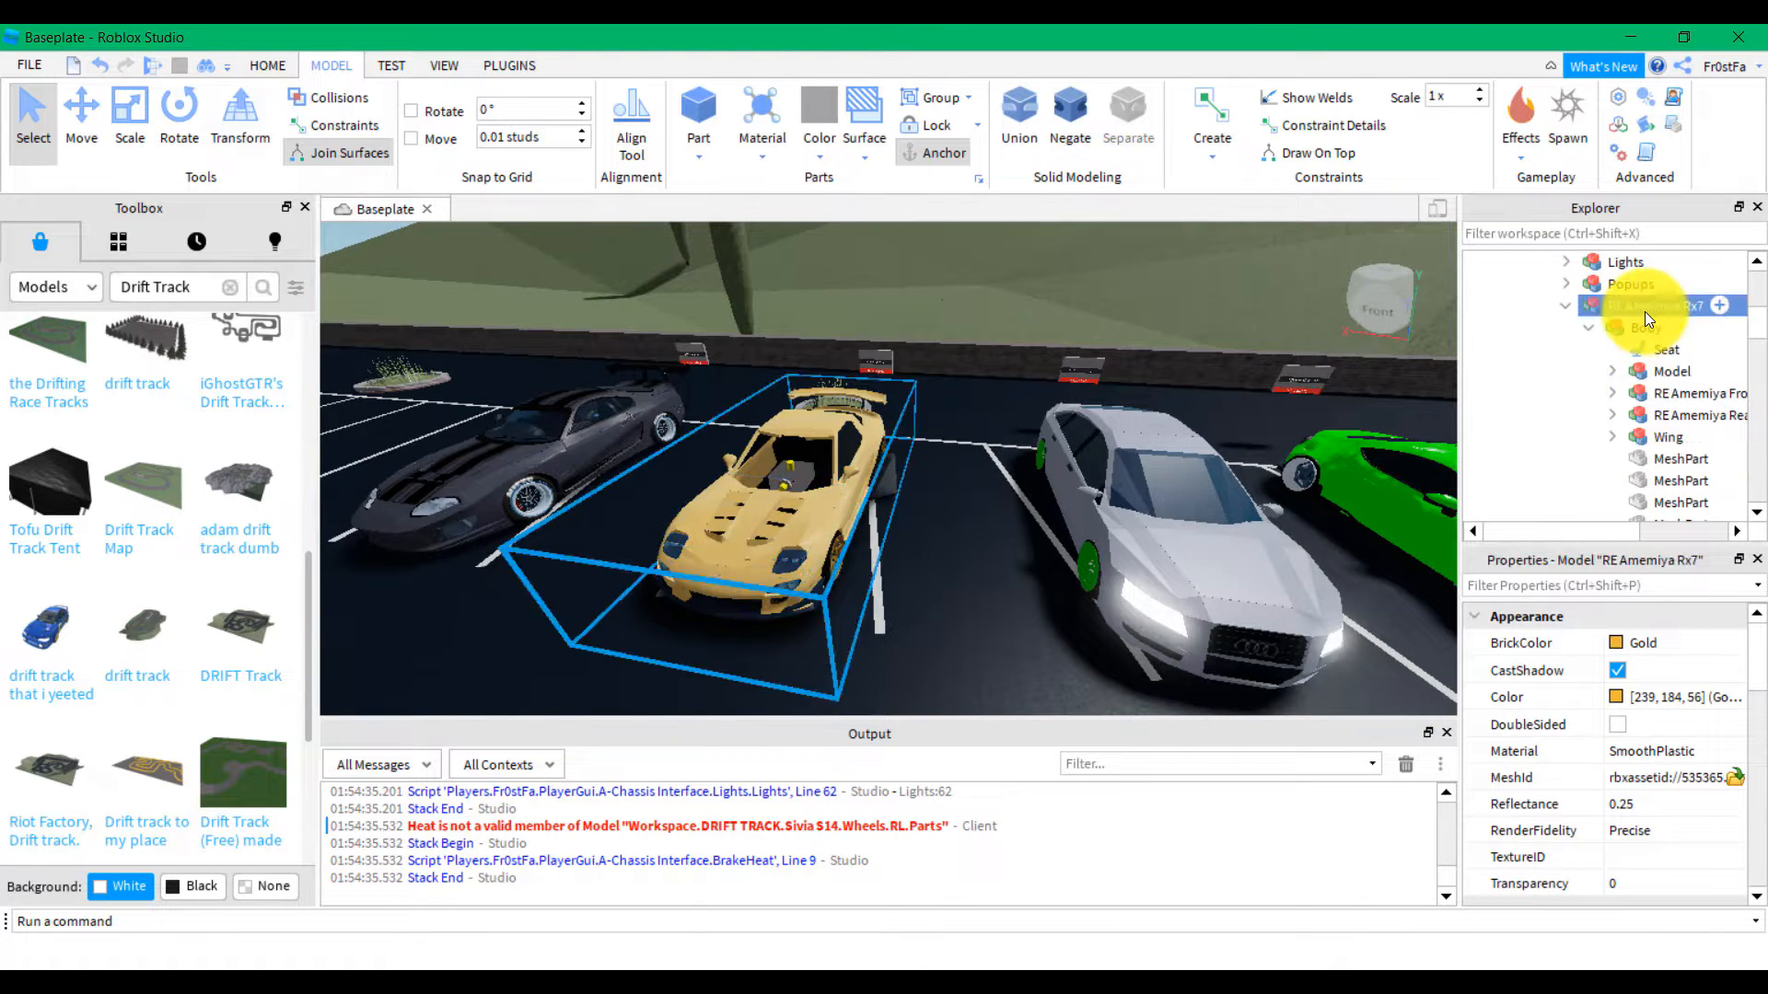
{"action": "right_click_drag", "start_coordinate": [866, 508], "coordinate": [866, 505]}
{"action": "key", "text": "s"}
{"action": "key", "text": "d"}
{"action": "key", "text": "Delete"}
Fly the camera along the remaining parked drift cars to check the lot
{"action": "key", "text": "w"}
{"action": "key", "text": "w"}
{"action": "key", "text": "s"}
{"action": "key", "text": "w"}
{"action": "key", "text": "a"}
{"action": "key", "text": "w"}
{"action": "key", "text": "s"}
{"action": "key", "text": "s"}
{"action": "key", "text": "d"}
{"action": "key", "text": "w"}
Bring the purple car into view and inspect the DRIFT TRACK models in Explorer
{"action": "key", "text": "d"}
{"action": "key", "text": "a"}
{"action": "key", "text": "d"}
{"action": "key", "text": "a"}
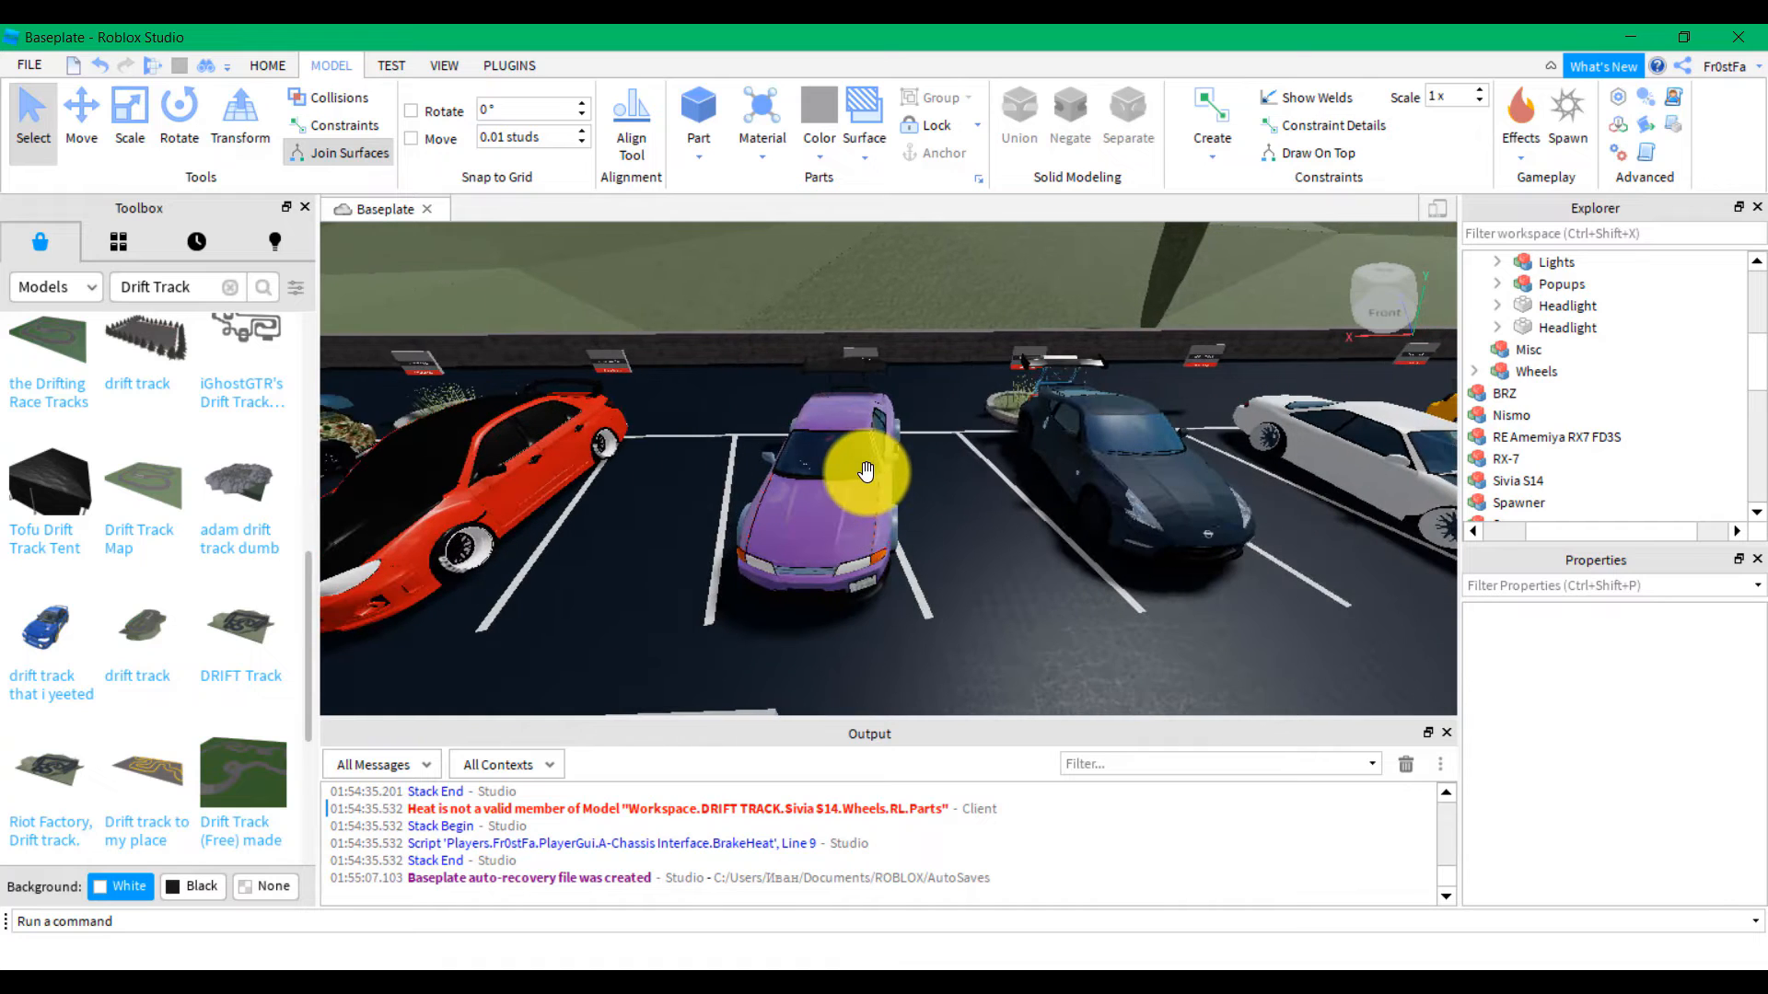
{"action": "left_click", "coordinate": [866, 472]}
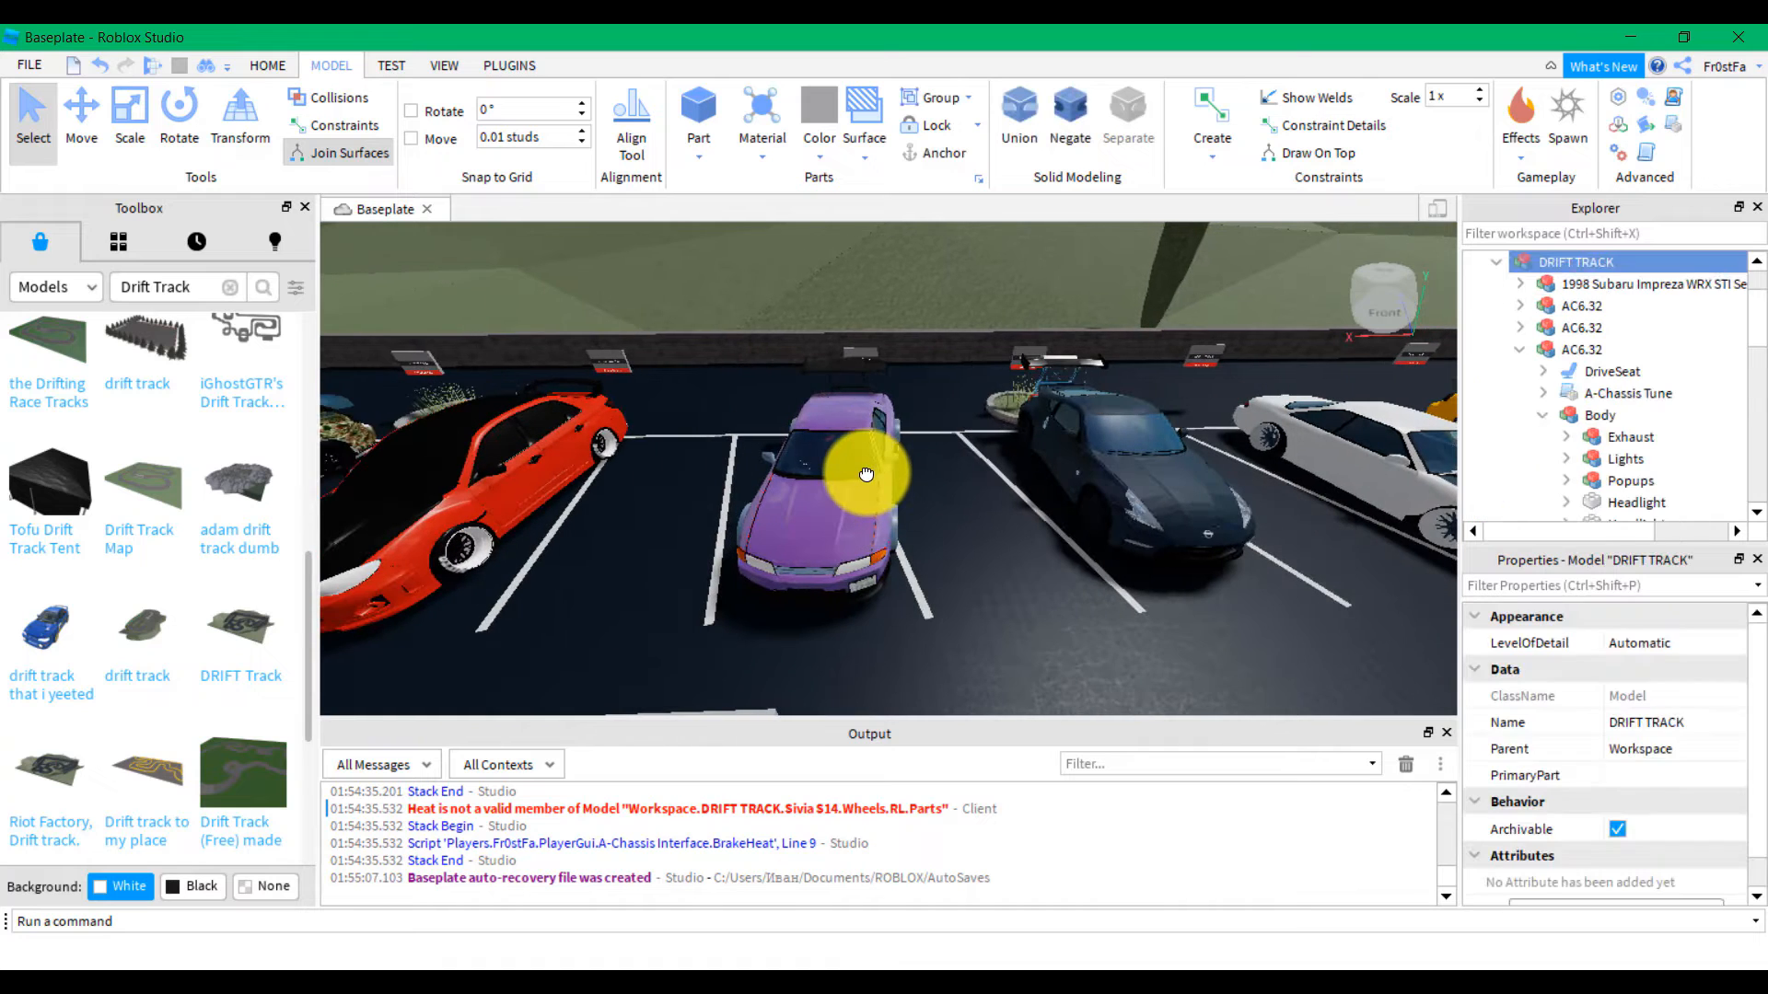
{"action": "left_click", "coordinate": [1578, 280]}
{"action": "left_click", "coordinate": [1556, 368]}
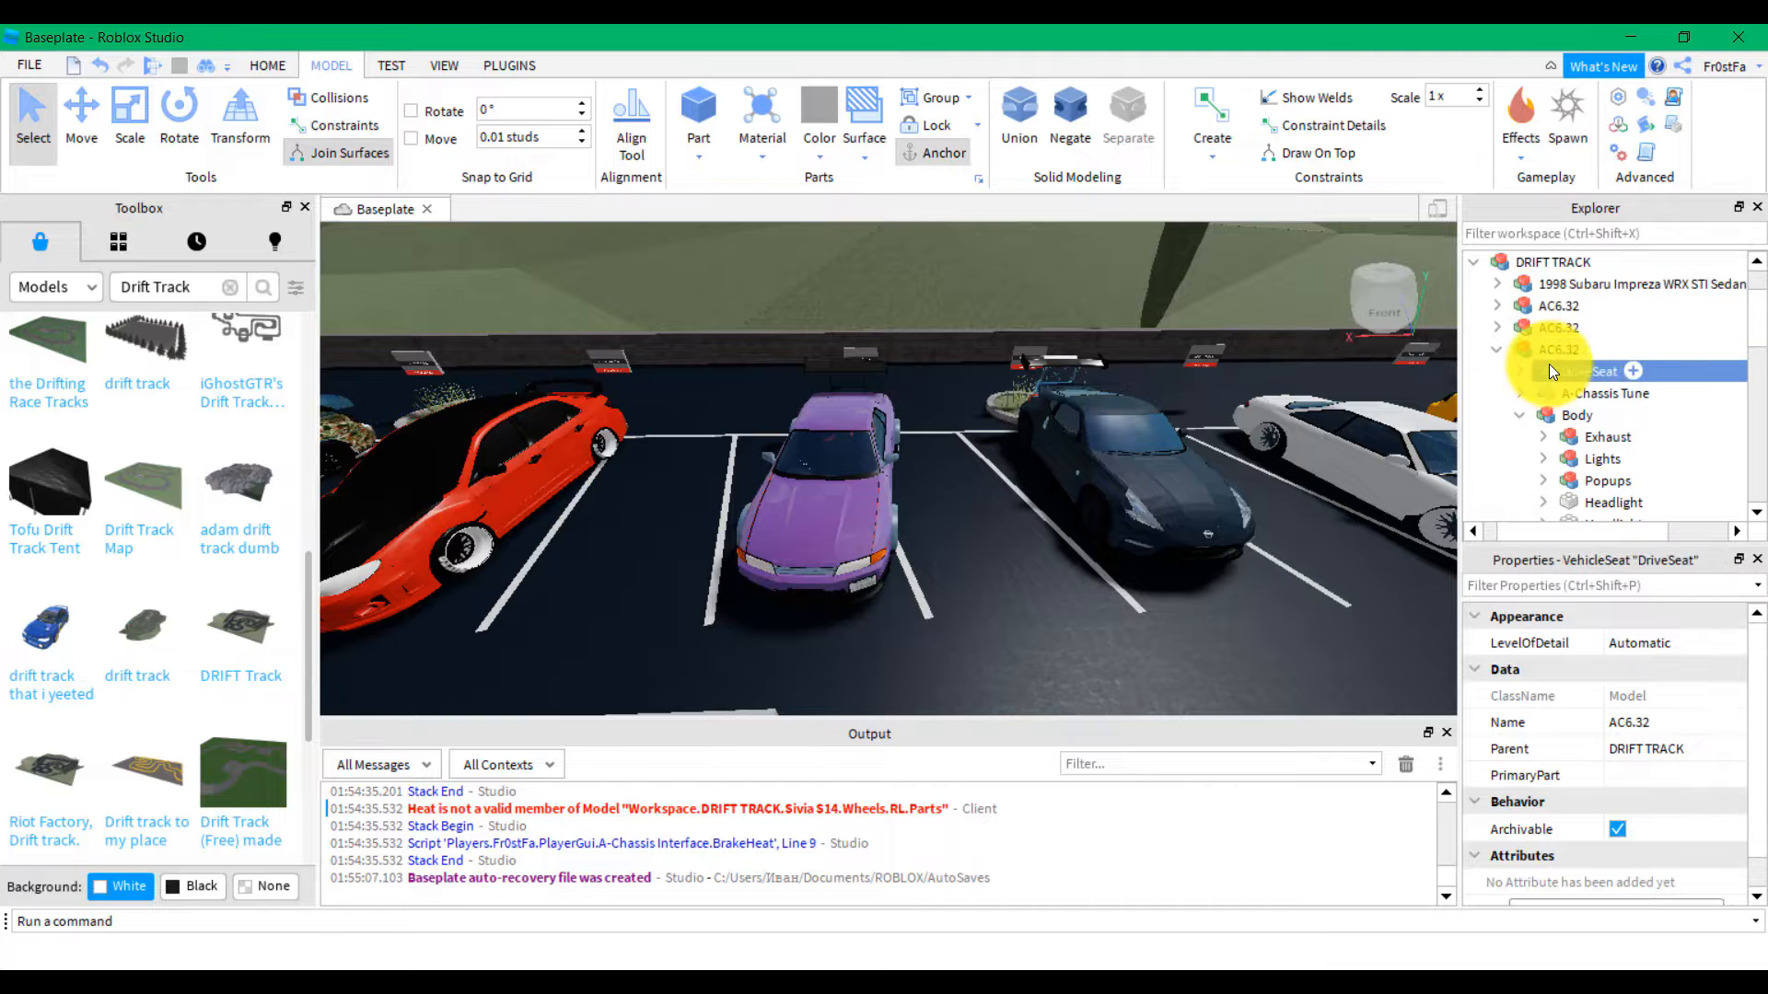
{"action": "left_click", "coordinate": [1476, 349]}
Check the BRZ, Nismo, RX-7, Sivia S14 and Spawner entries to find the purple car
{"action": "left_click", "coordinate": [1501, 372]}
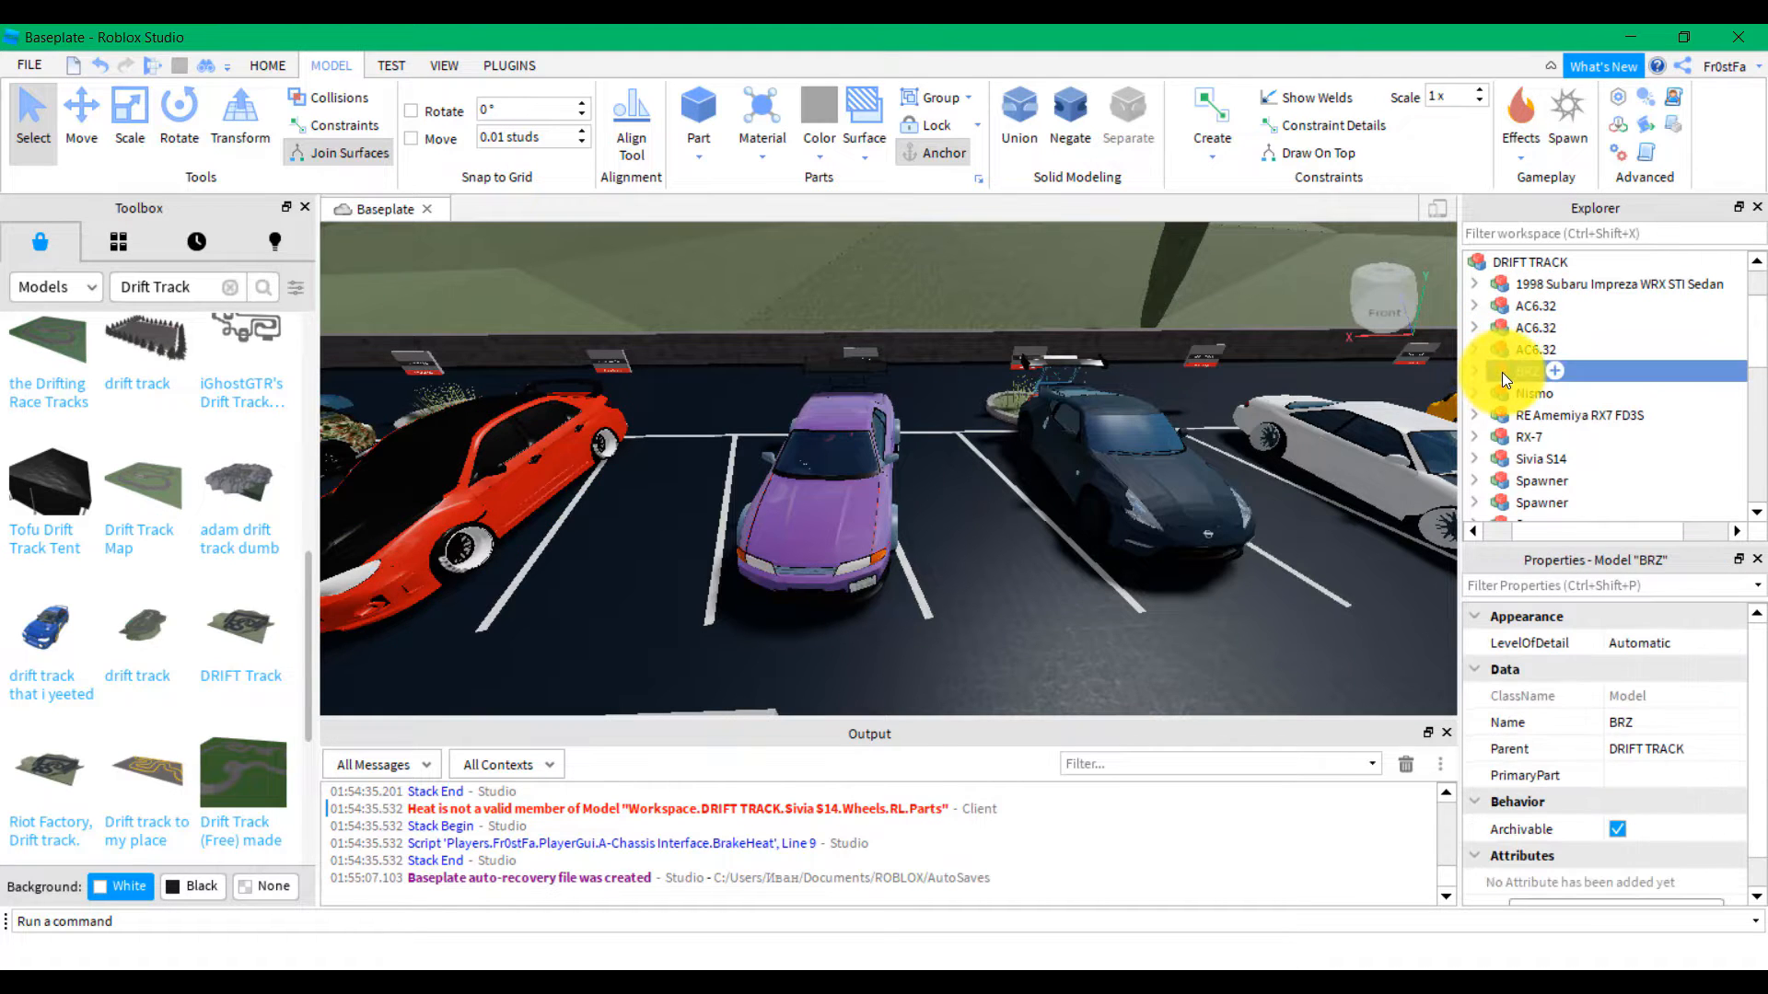
{"action": "left_click", "coordinate": [1517, 396]}
{"action": "left_click", "coordinate": [1525, 436]}
{"action": "left_click", "coordinate": [1527, 458]}
{"action": "left_click", "coordinate": [1524, 480]}
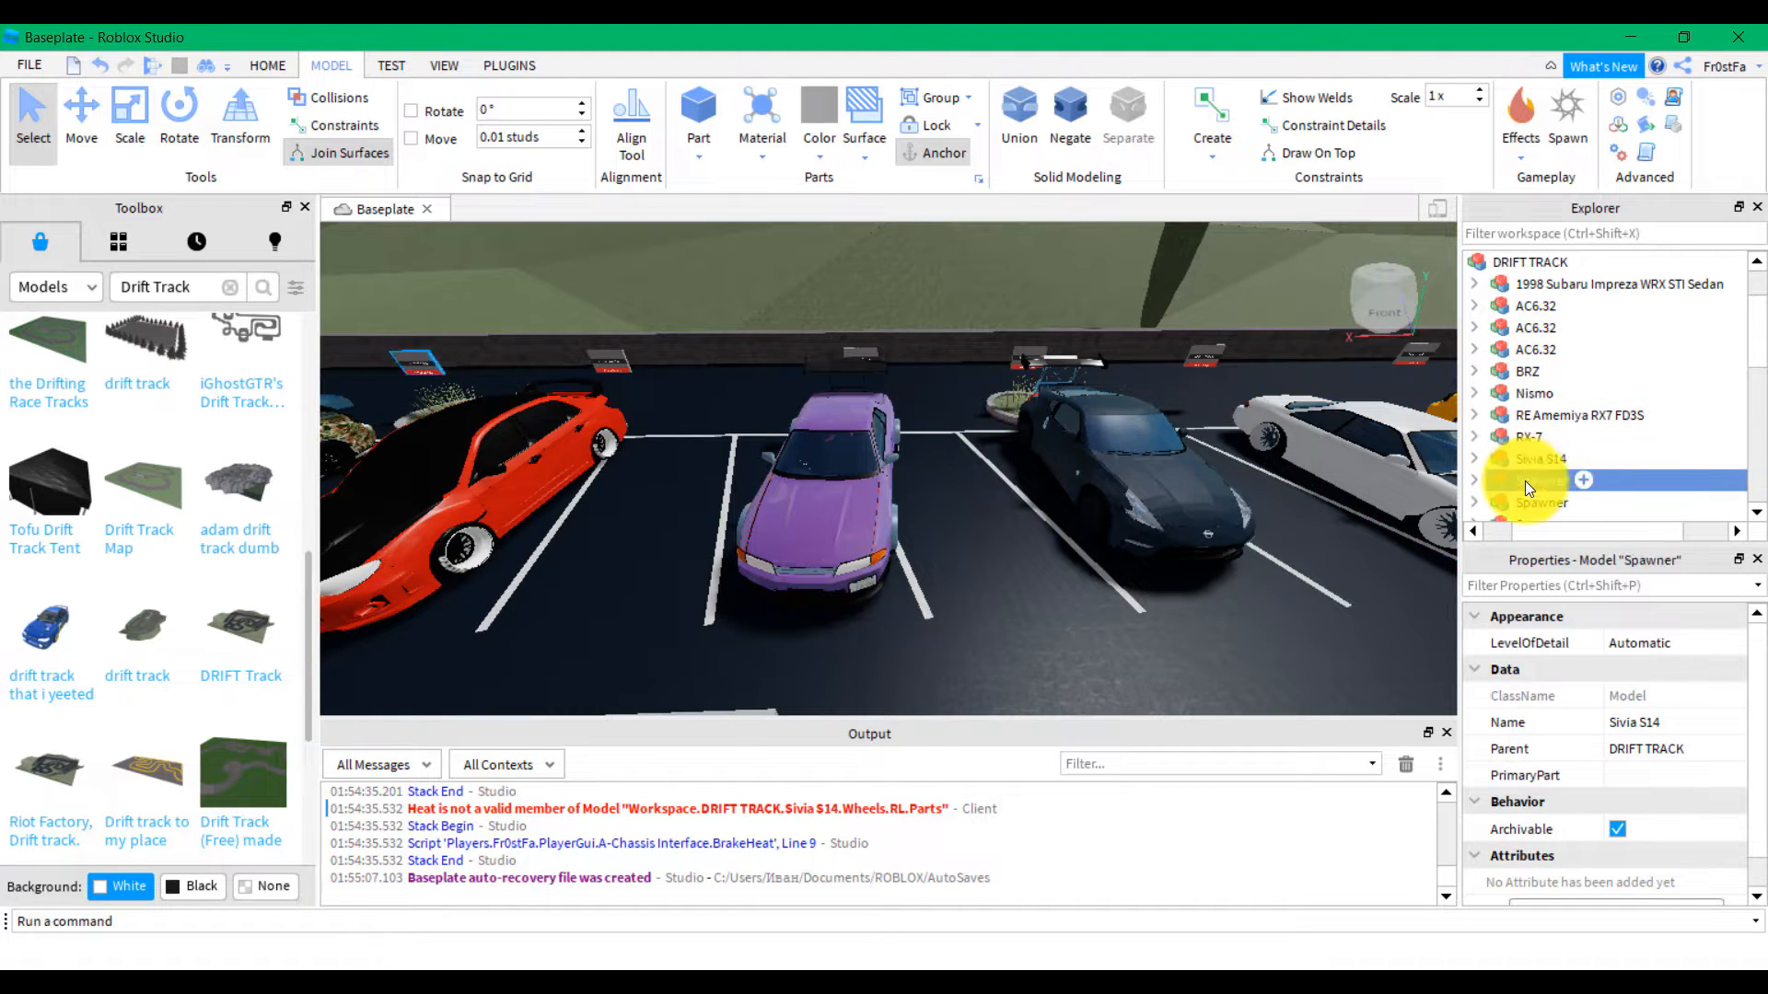
{"action": "left_click", "coordinate": [1523, 497]}
{"action": "left_click", "coordinate": [1539, 480]}
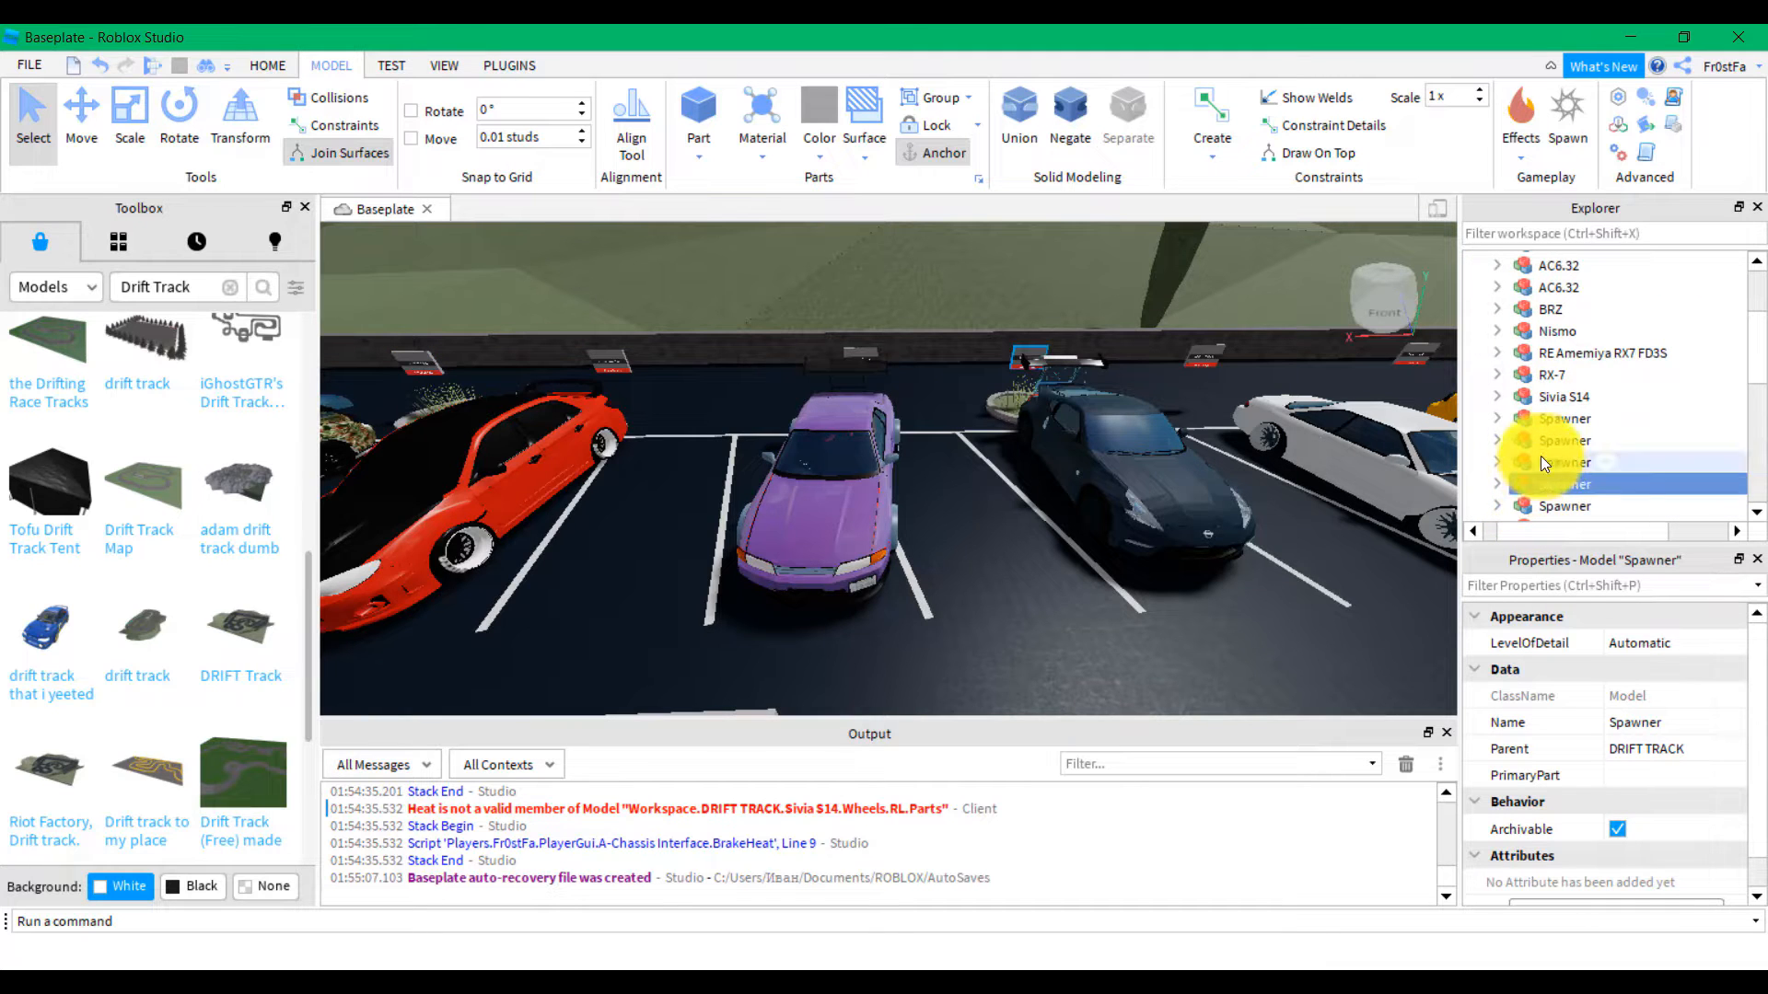
{"action": "left_click", "coordinate": [1544, 400]}
{"action": "left_click", "coordinate": [1545, 377]}
{"action": "left_click", "coordinate": [1550, 352]}
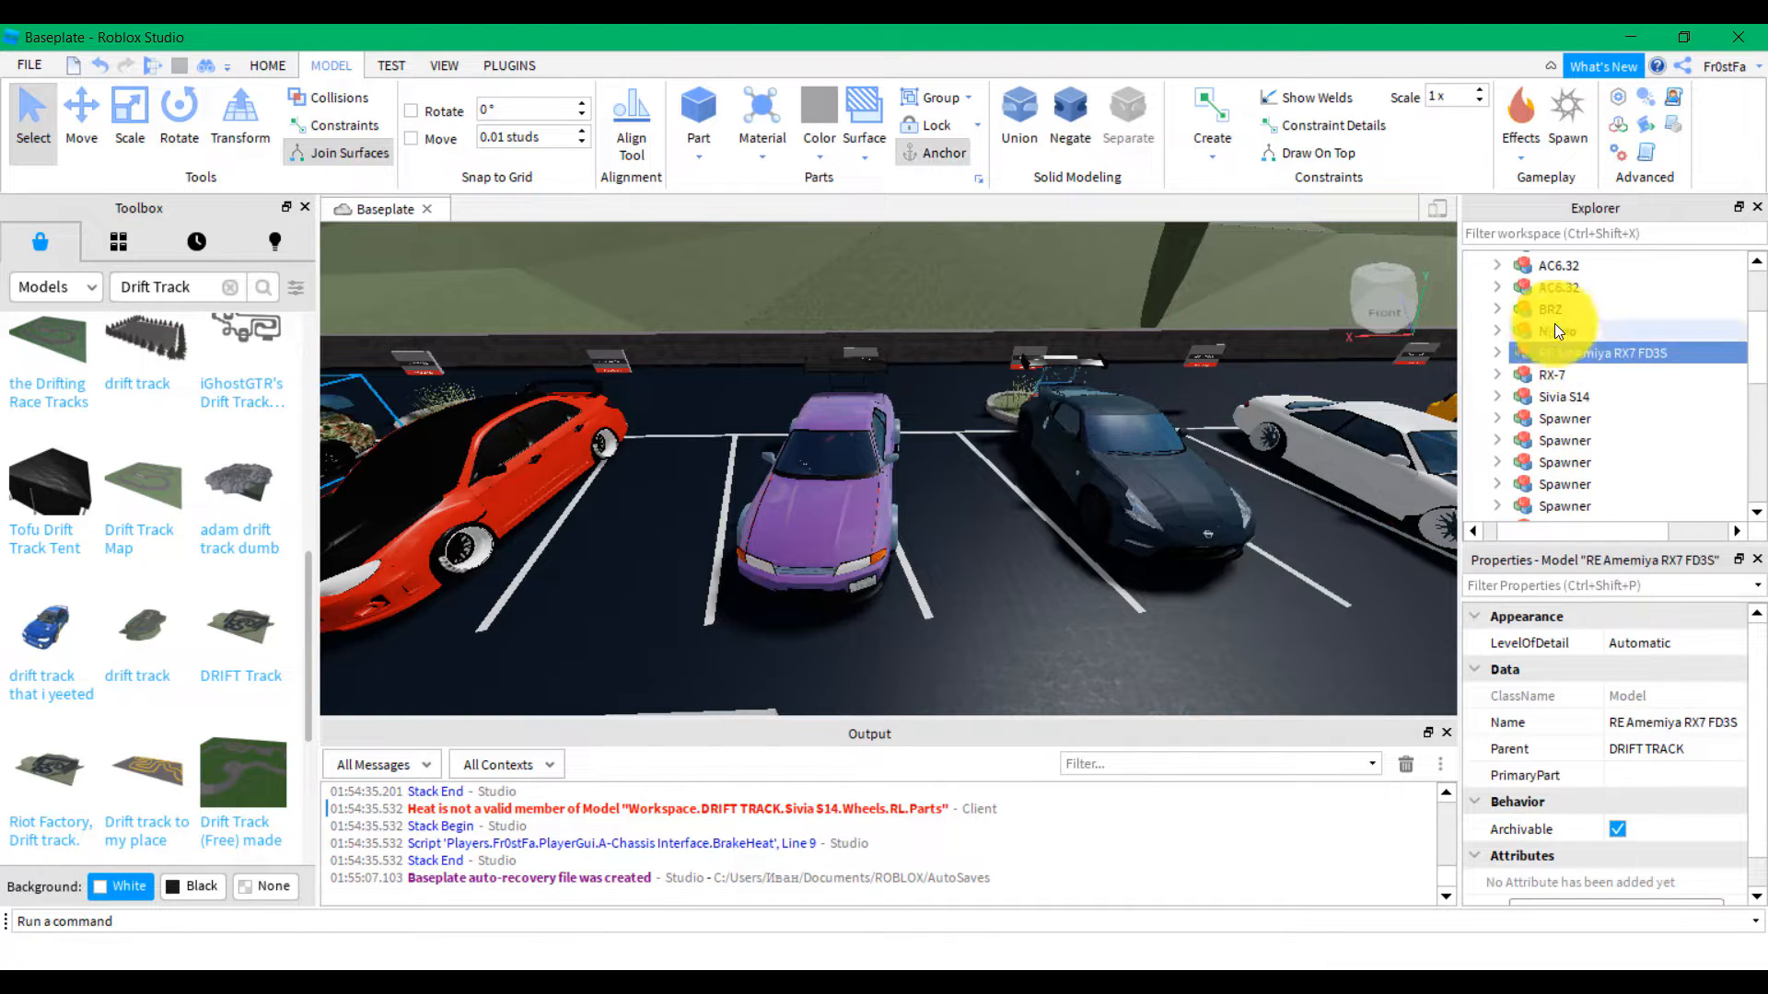
{"action": "left_click", "coordinate": [1556, 307]}
{"action": "left_click", "coordinate": [1550, 264]}
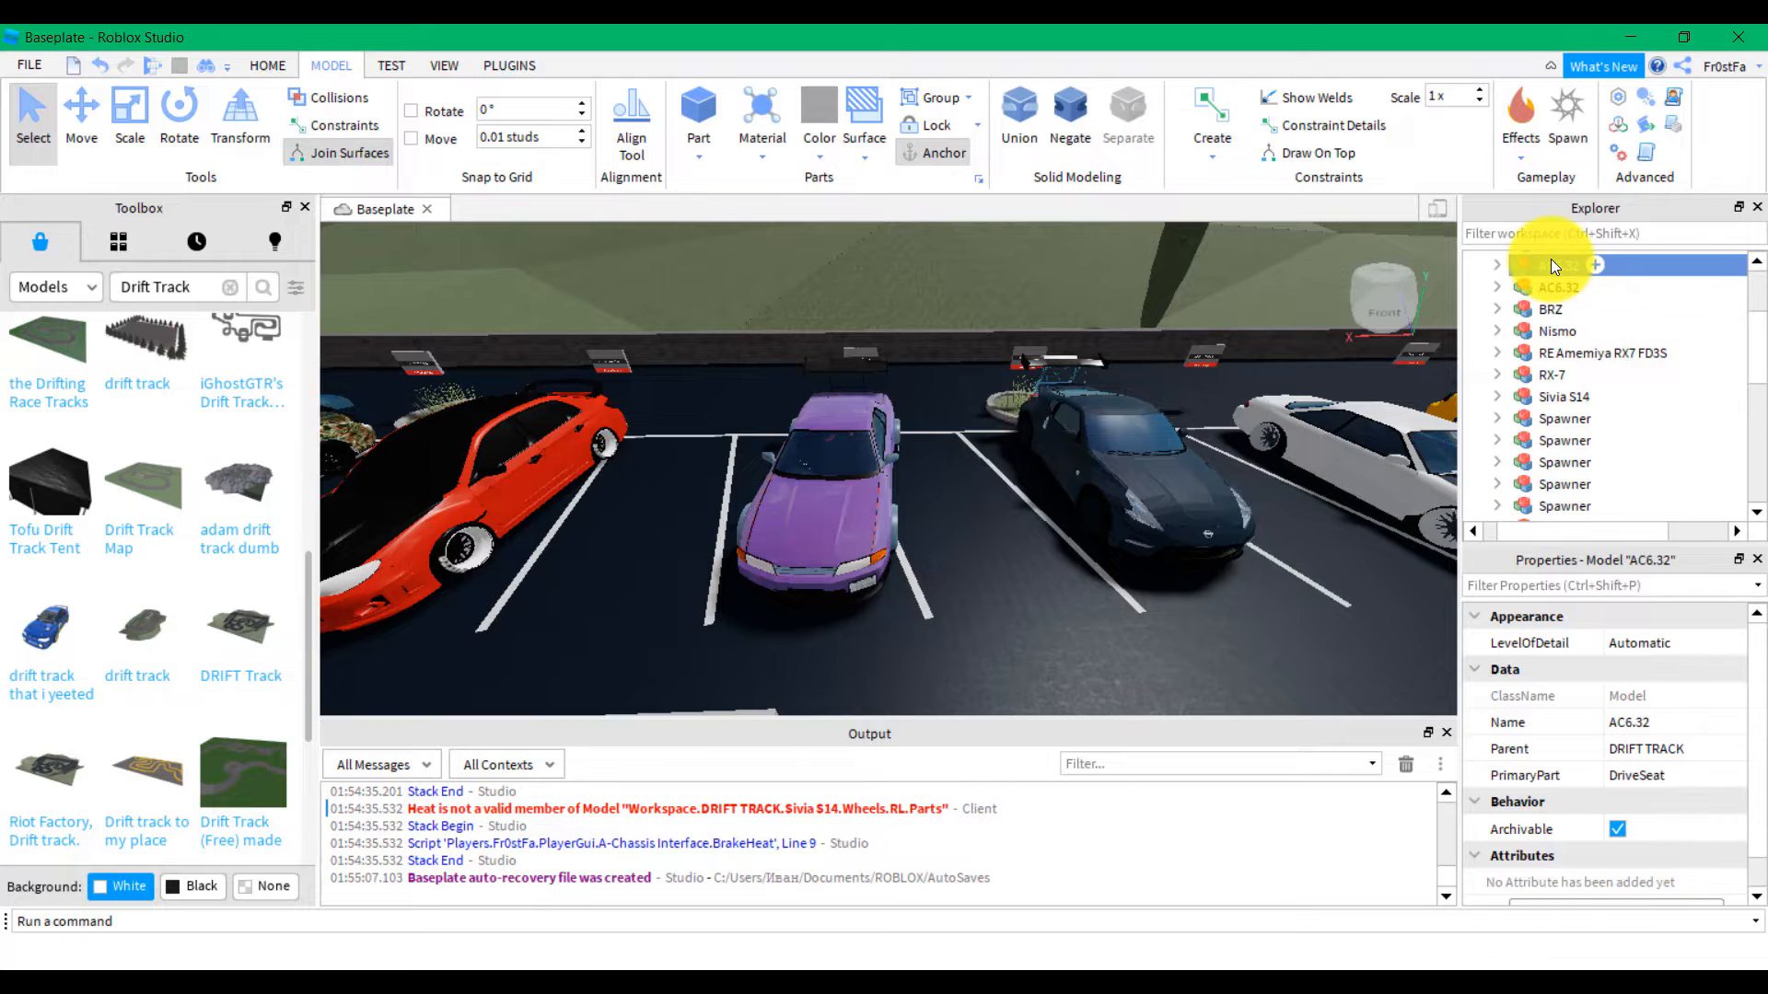
{"action": "scroll", "coordinate": [1543, 278], "scroll_direction": "up", "scroll_amount": 2}
{"action": "left_click", "coordinate": [1533, 346]}
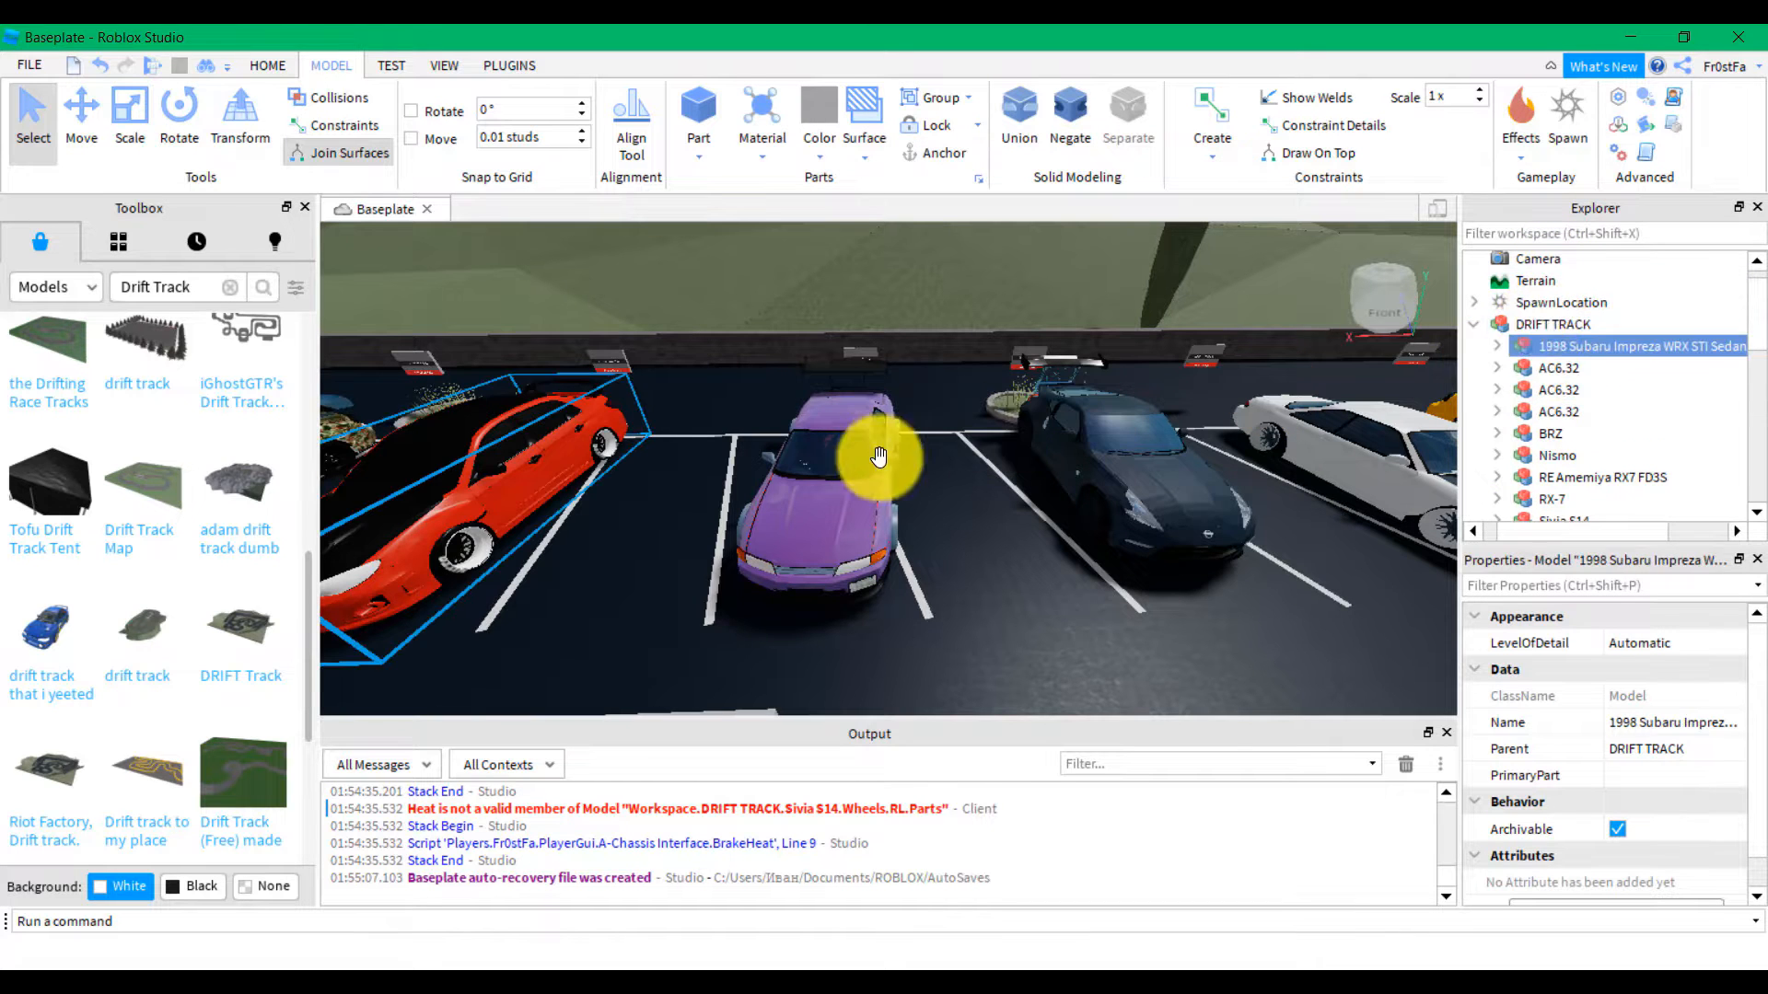
Select the purple car's 'best drift chassis ever' model and delete it
{"action": "left_click", "coordinate": [845, 497]}
{"action": "left_click", "coordinate": [813, 476]}
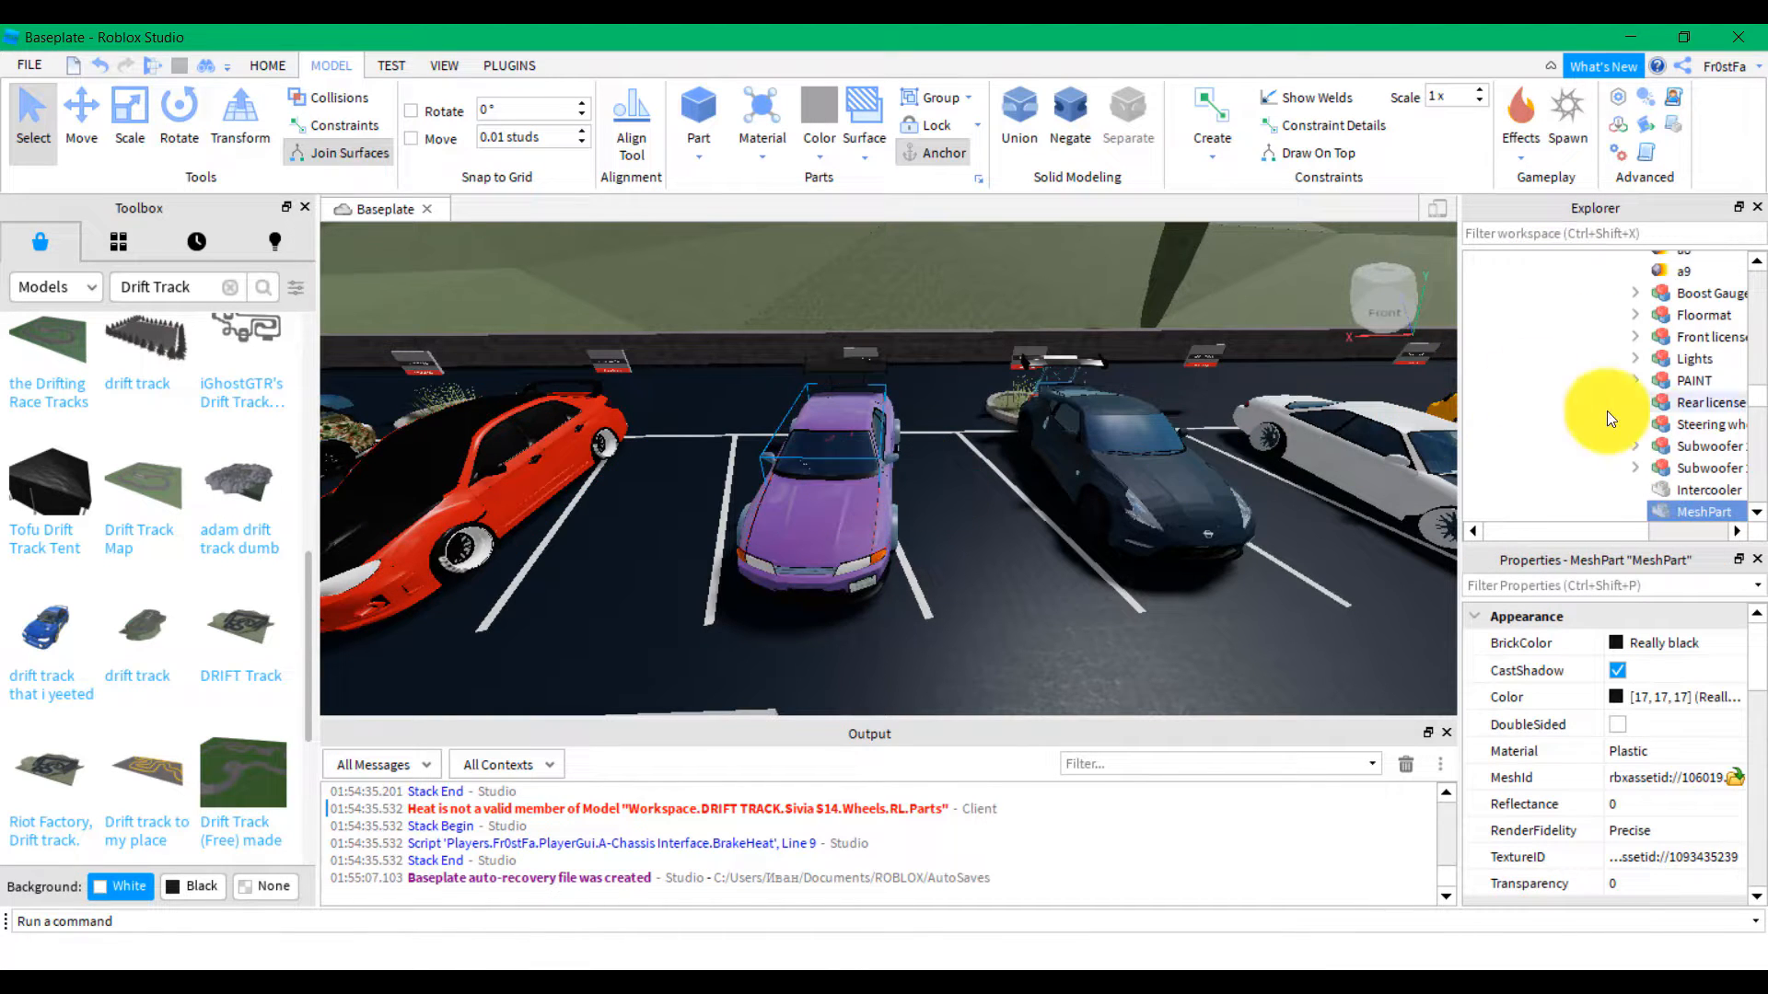
{"action": "left_click", "coordinate": [1676, 461]}
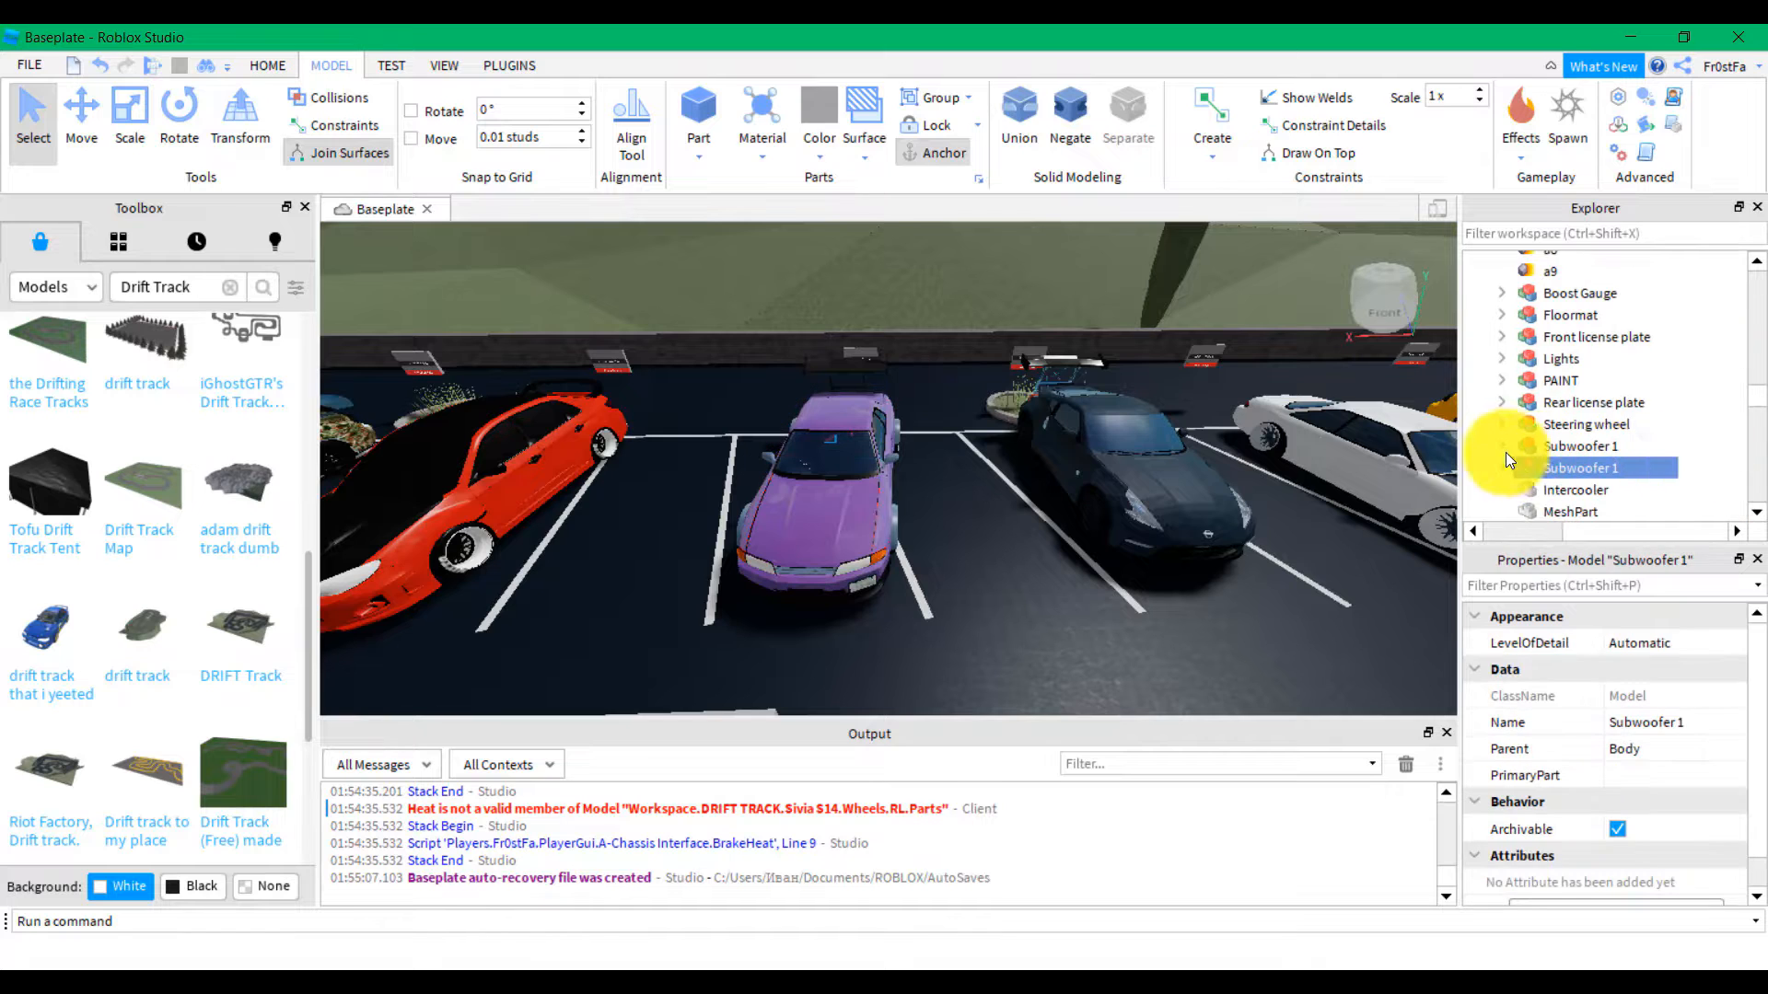
{"action": "scroll", "coordinate": [1543, 442], "scroll_direction": "up", "scroll_amount": 1}
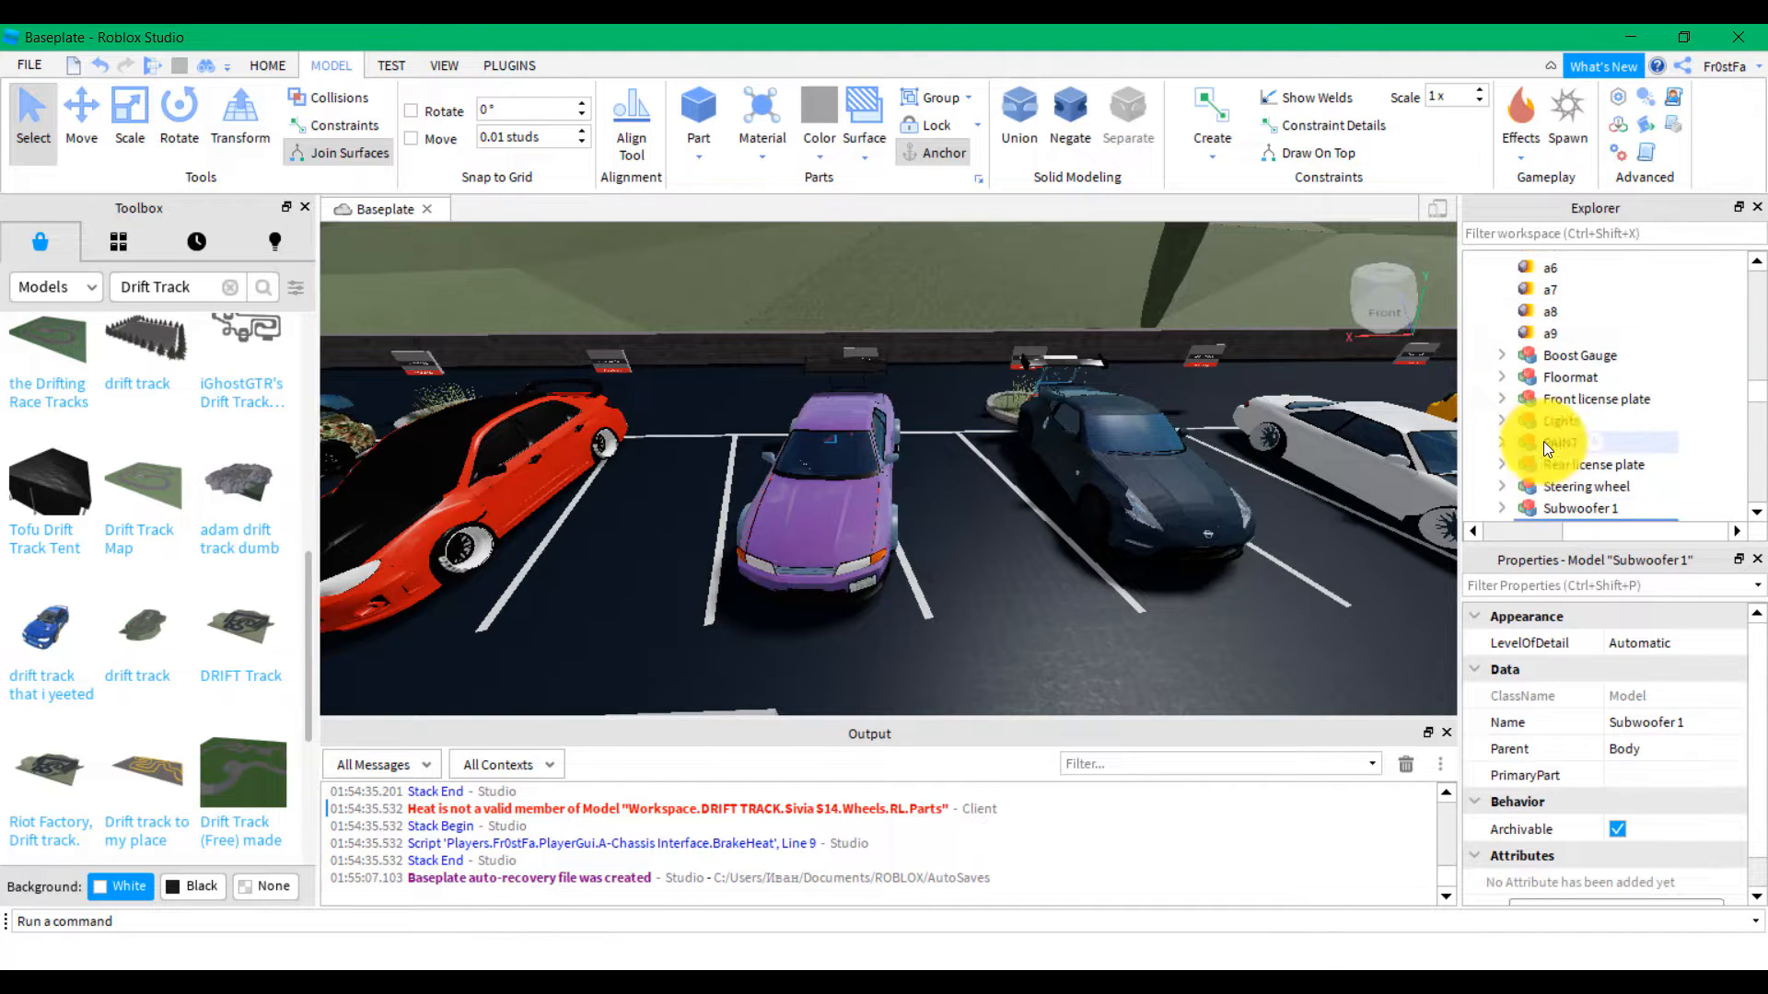
{"action": "left_click", "coordinate": [1541, 366]}
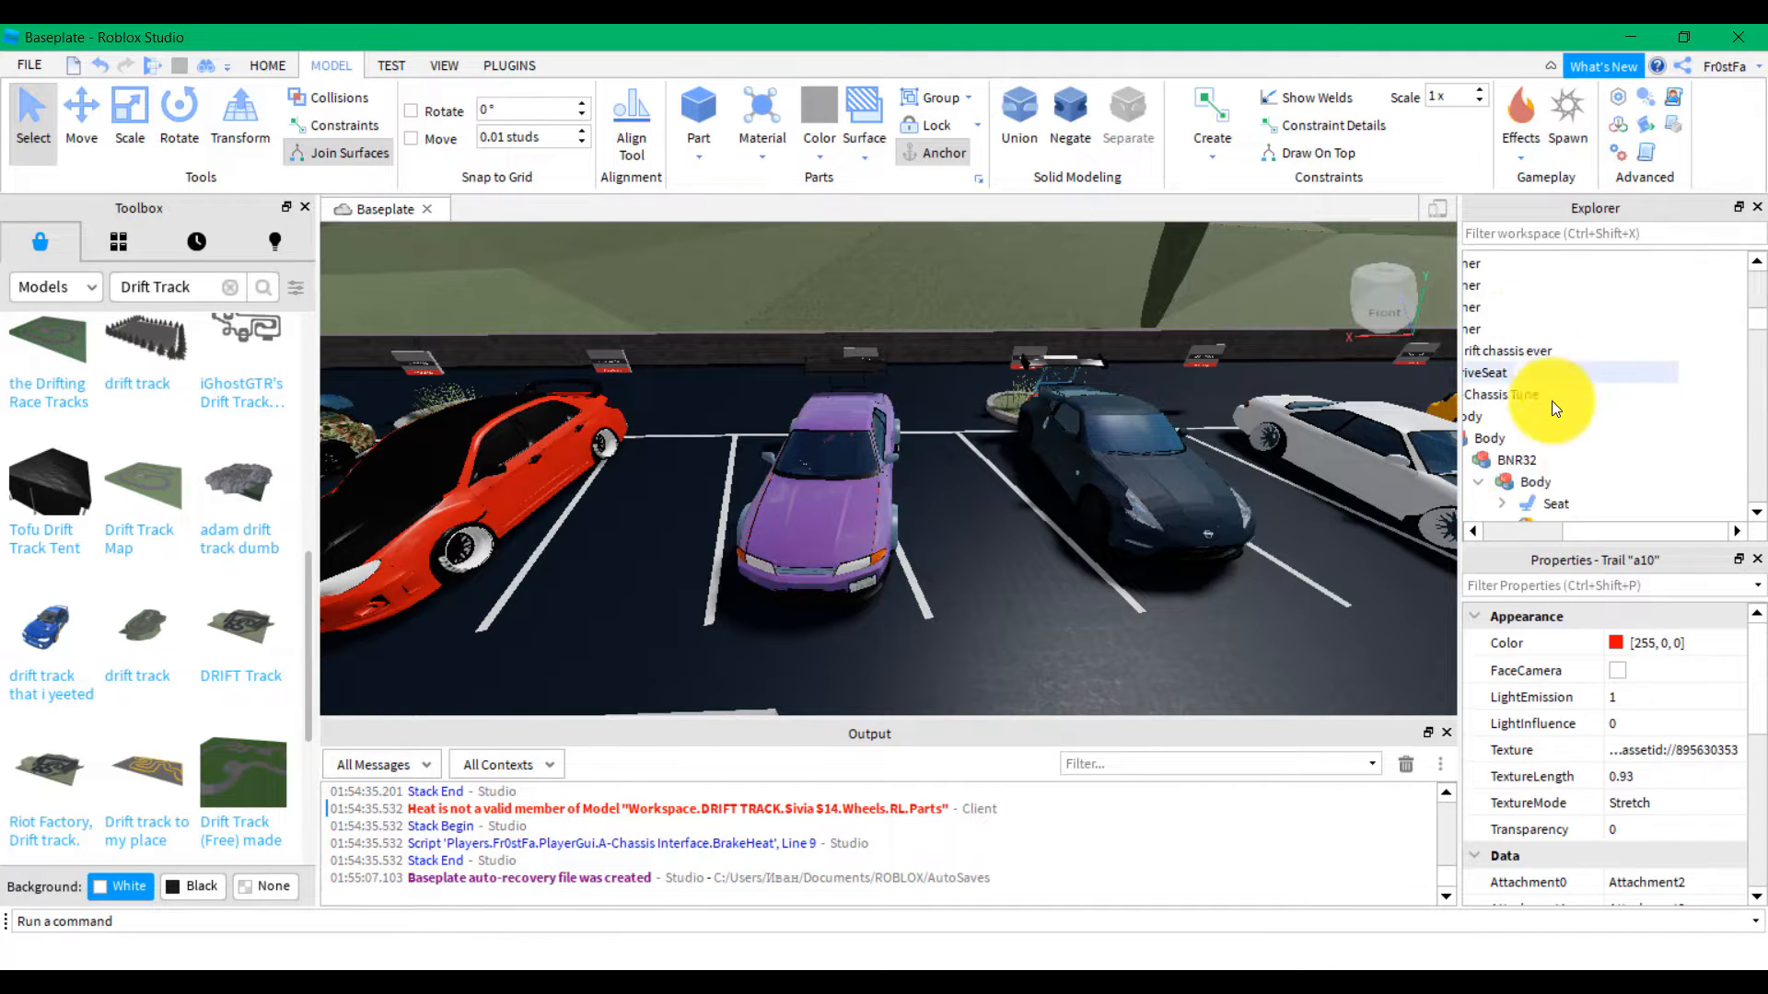
{"action": "left_click_drag", "start_coordinate": [1600, 532], "coordinate": [1548, 532]}
{"action": "left_click", "coordinate": [1549, 355]}
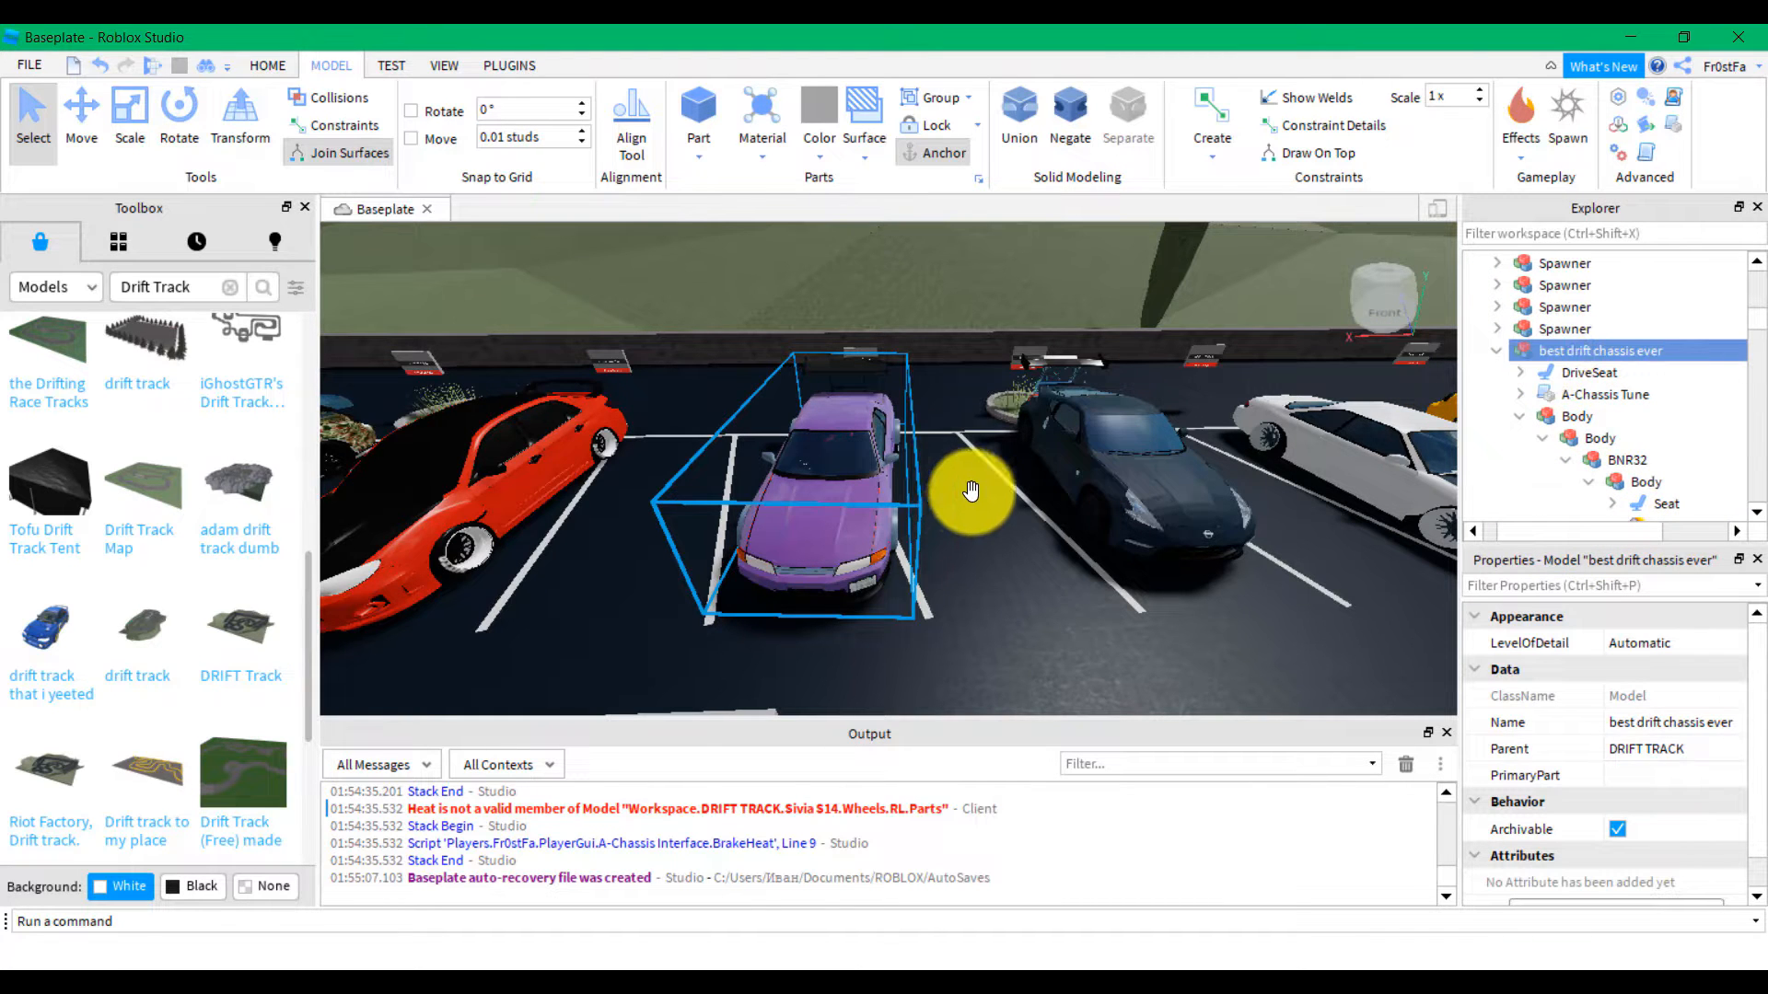
{"action": "key", "text": "Delete"}
Clear the Drift Track search from the Toolbox
{"action": "right_click_drag", "start_coordinate": [970, 492], "coordinate": [965, 493]}
{"action": "scroll", "coordinate": [966, 492], "scroll_direction": "up", "scroll_amount": 10}
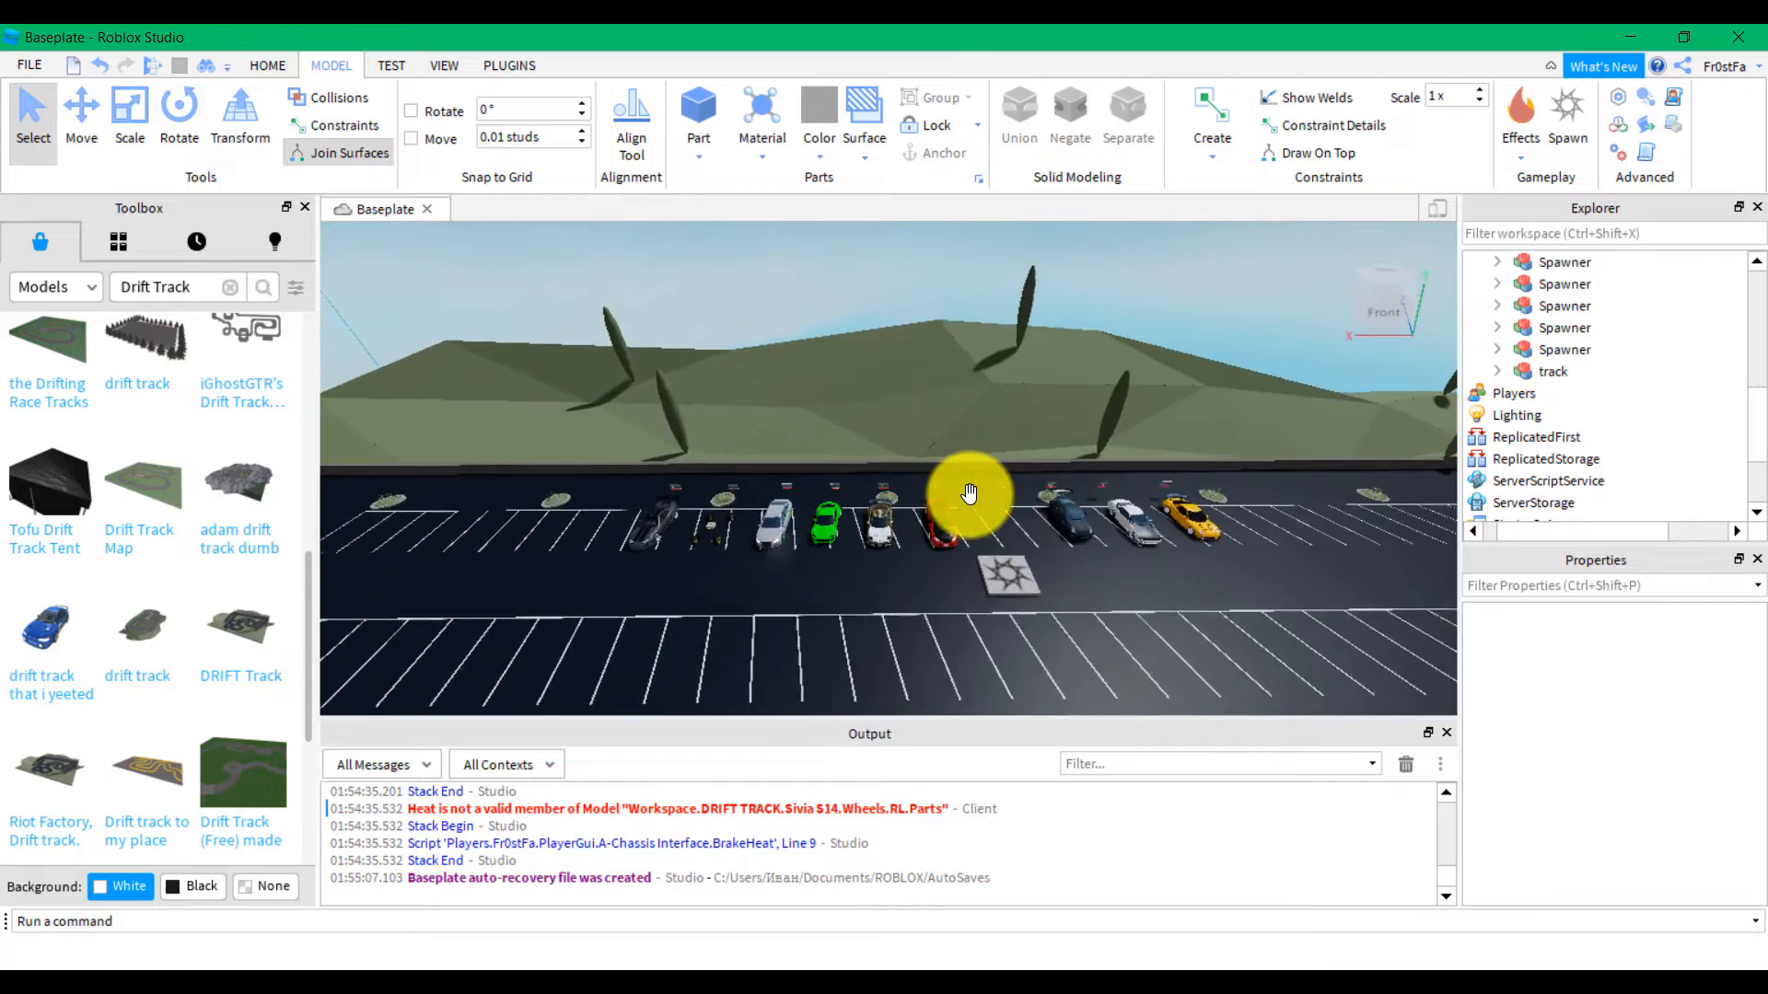
{"action": "scroll", "coordinate": [969, 495], "scroll_direction": "down", "scroll_amount": 5}
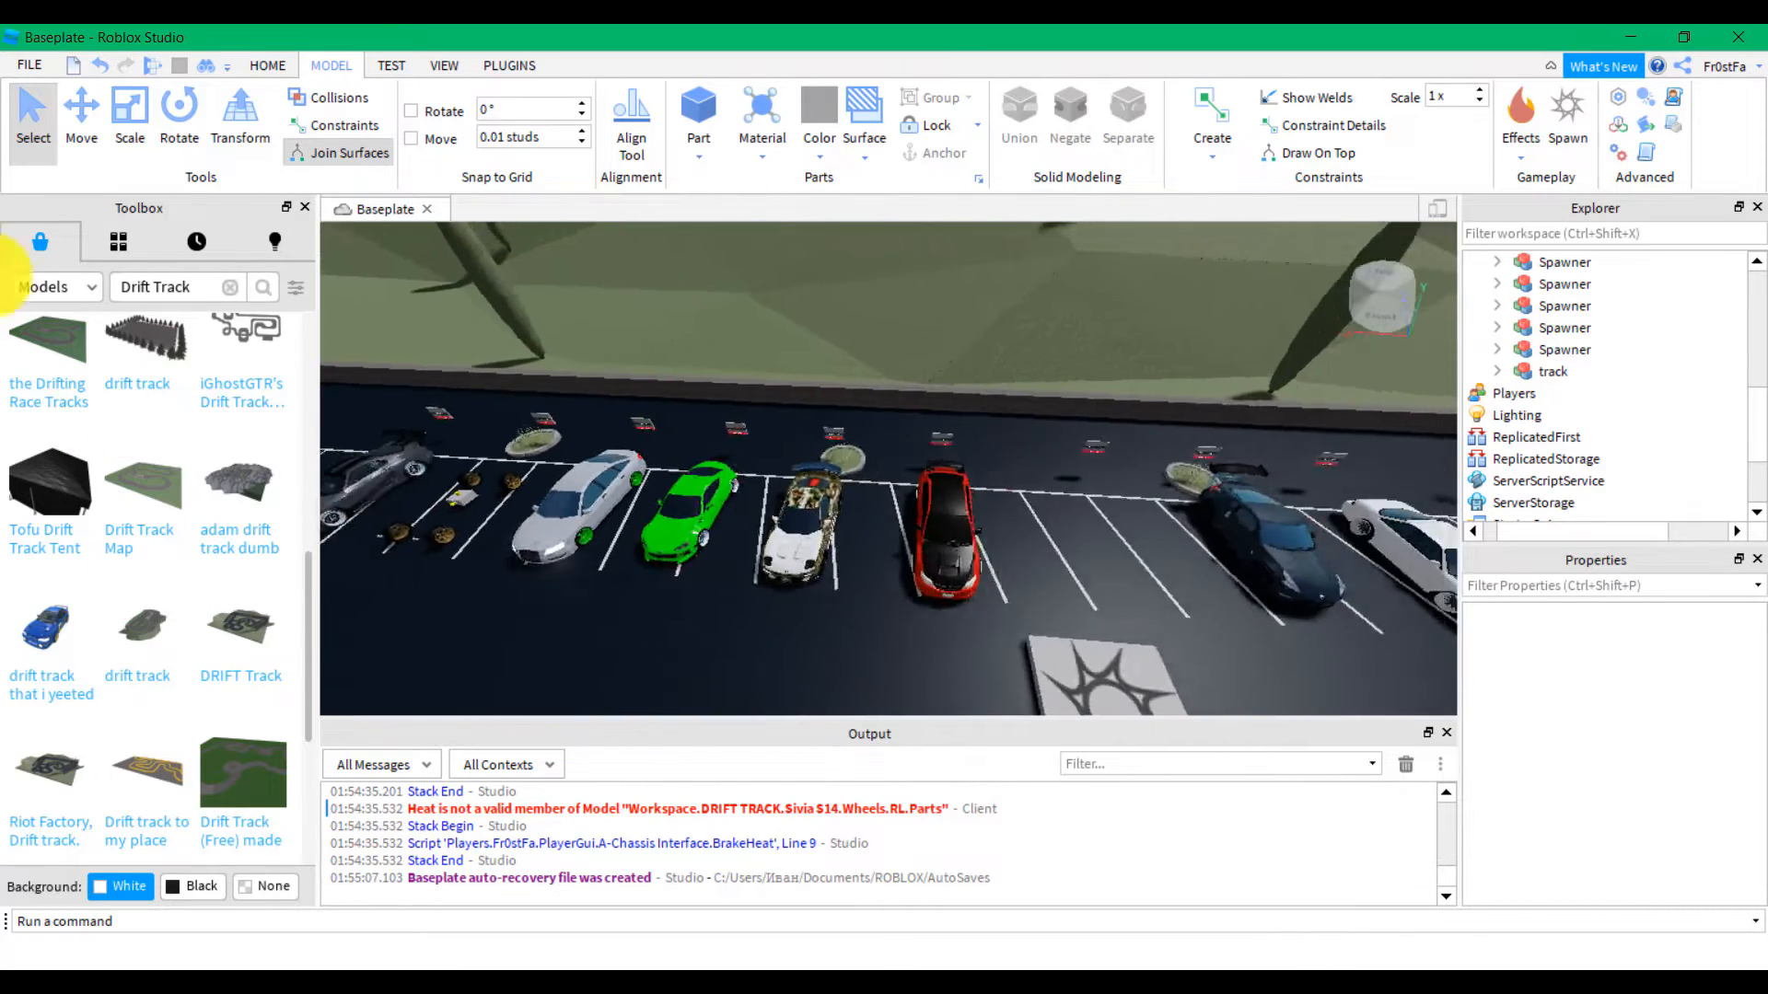
{"action": "left_click", "coordinate": [229, 286]}
Search the Toolbox for 'Drift Car' and insert the teal car into the scene
{"action": "type", "text": "D"}
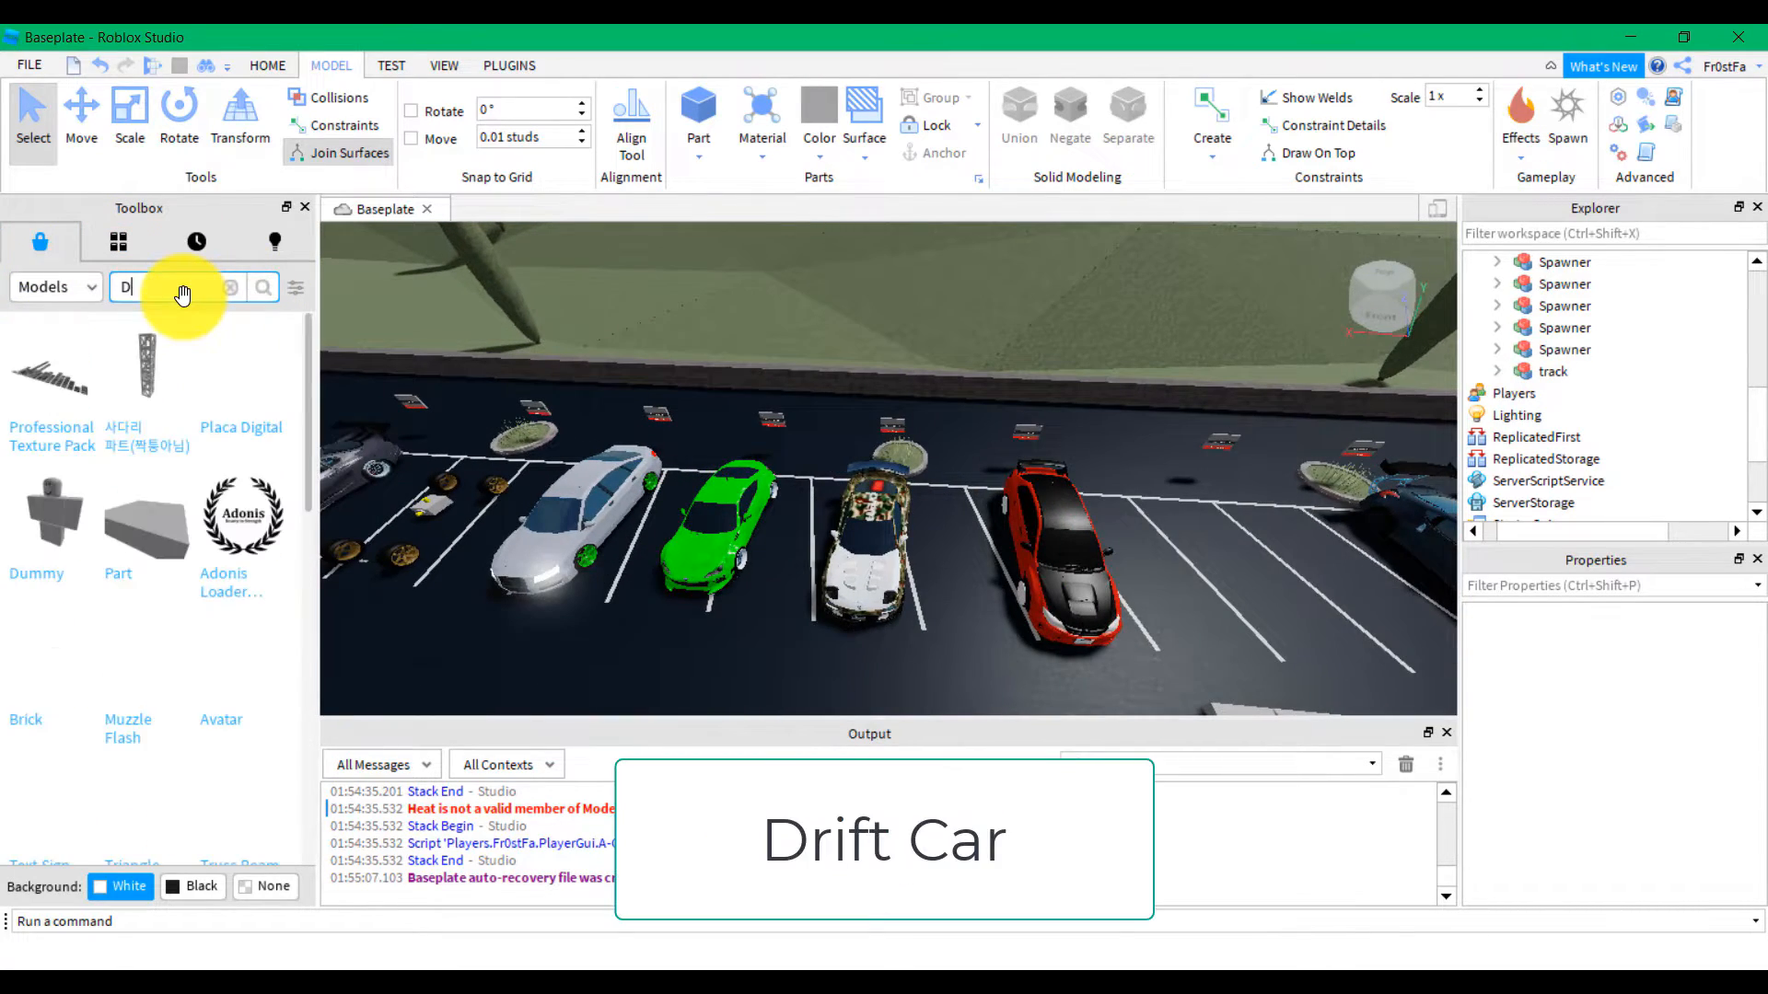
{"action": "type", "text": "rift Car"}
{"action": "key", "text": "Return"}
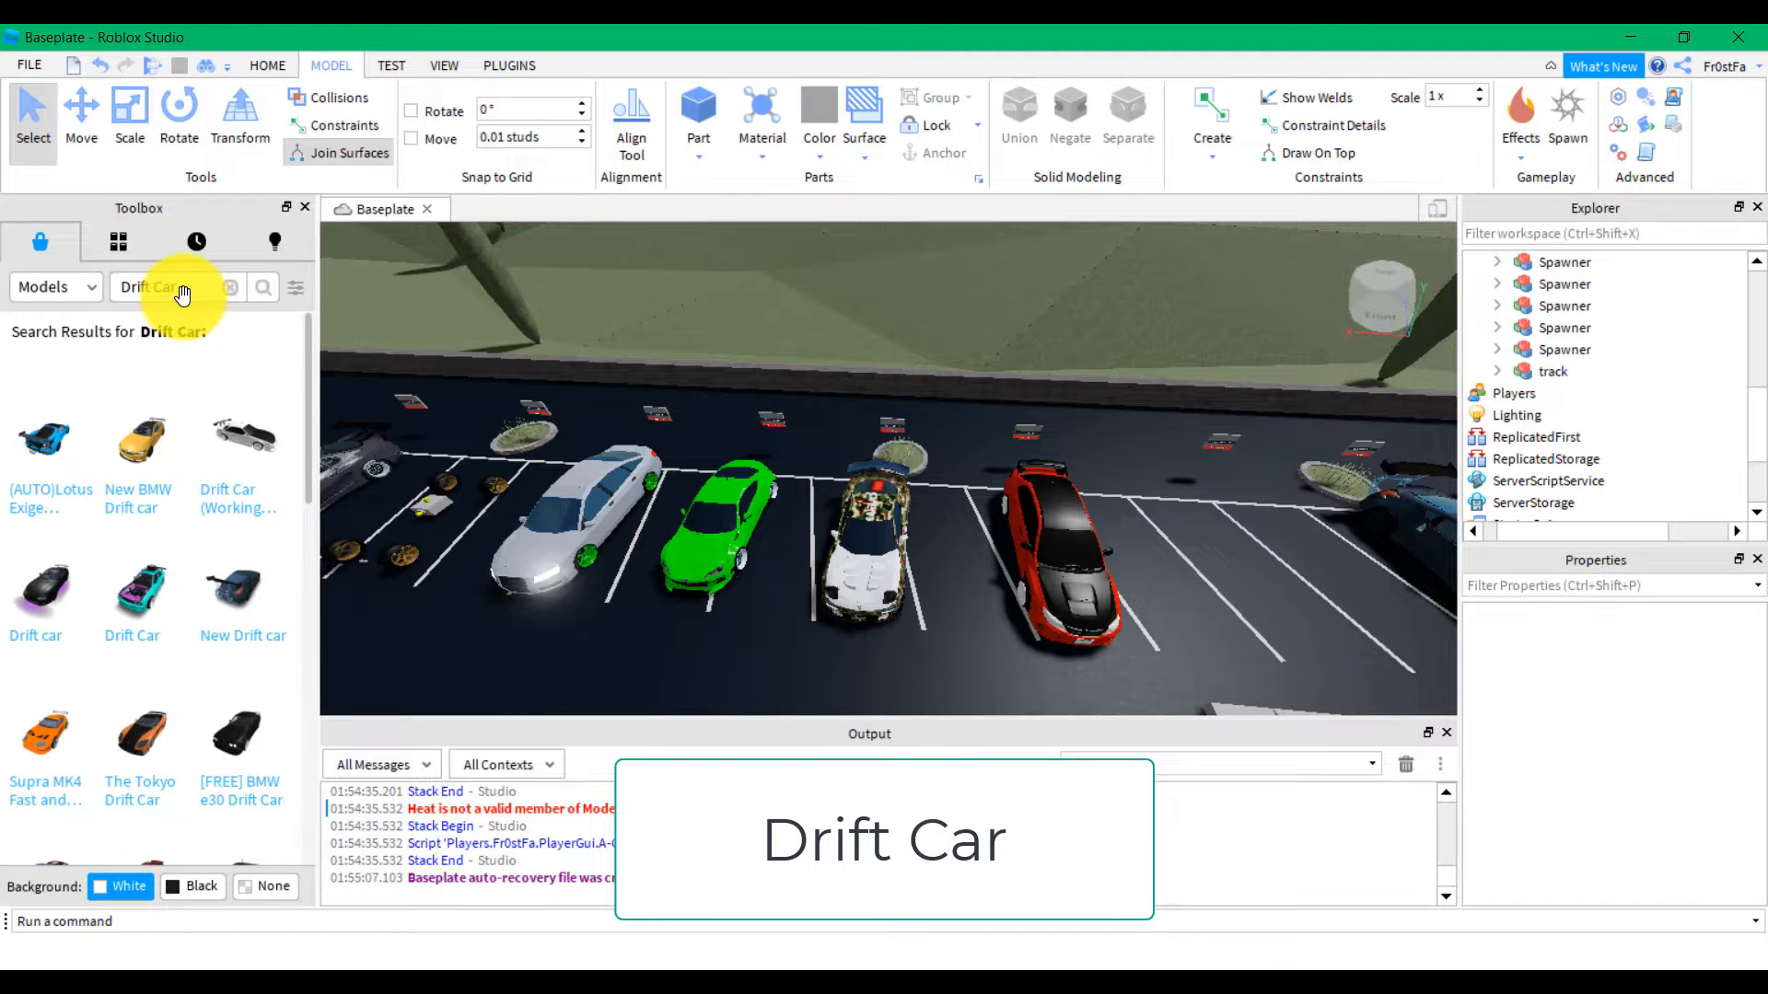
{"action": "left_click", "coordinate": [138, 592]}
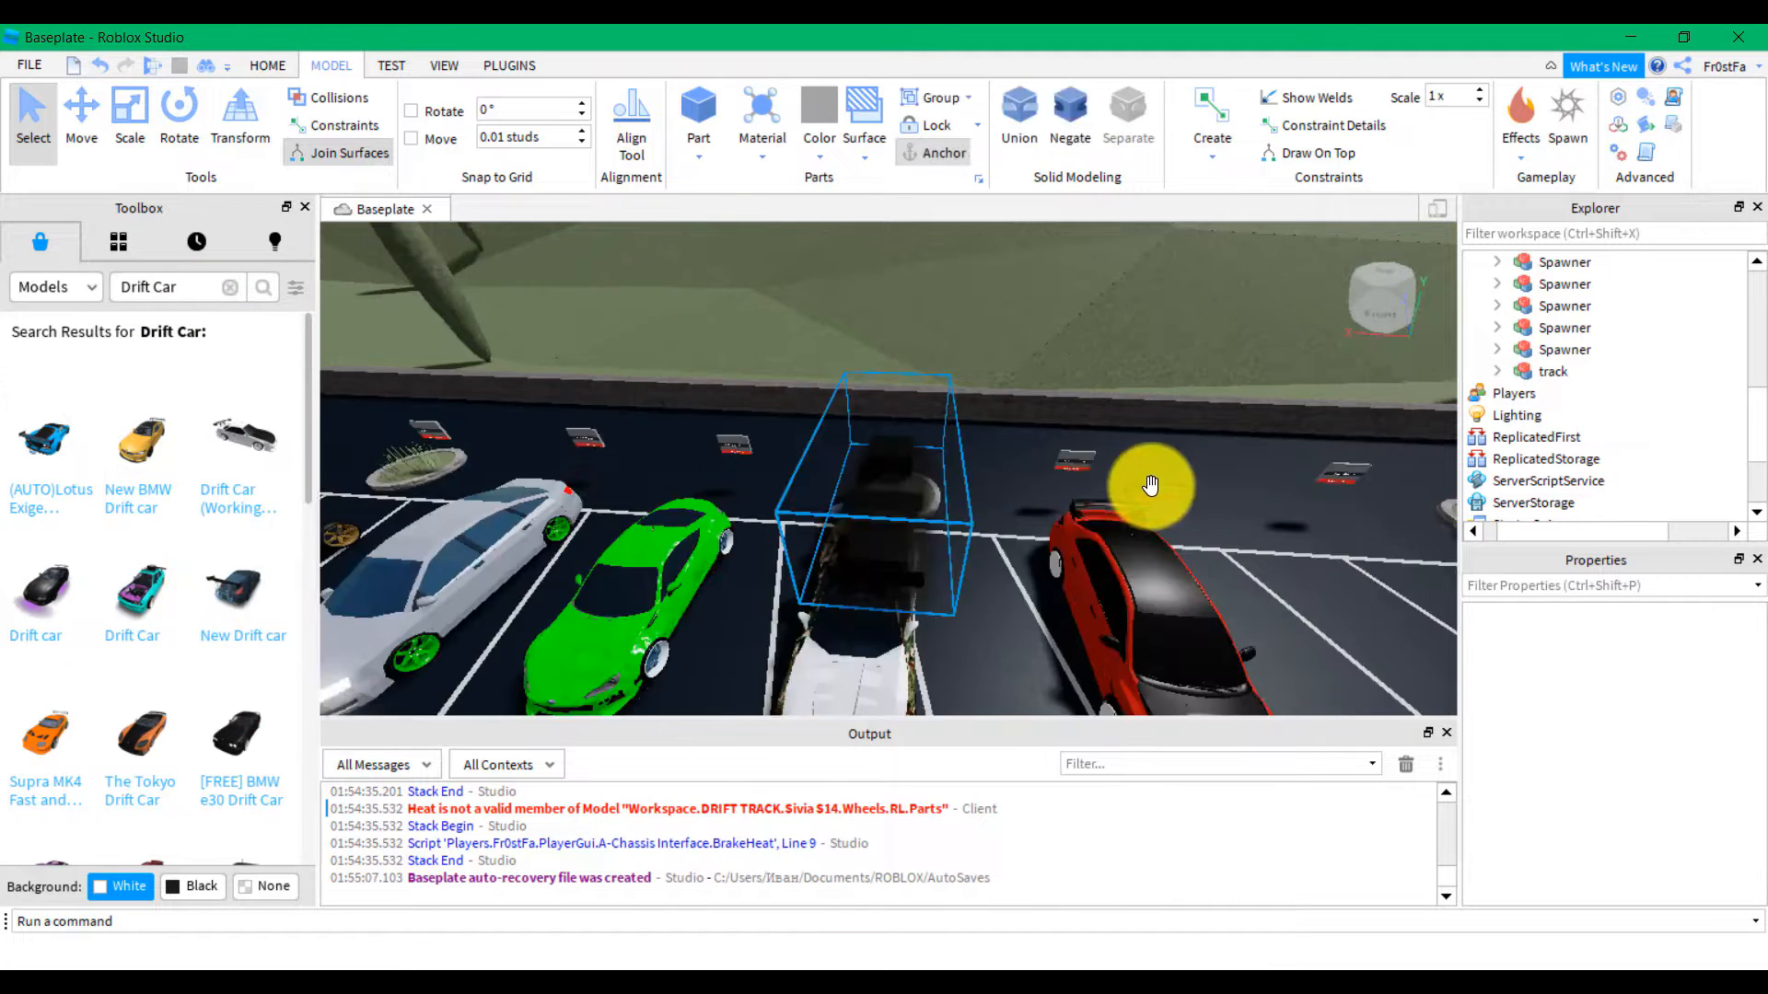
{"action": "left_click_drag", "start_coordinate": [960, 497], "coordinate": [1269, 622]}
{"action": "scroll", "coordinate": [1271, 622], "scroll_direction": "down", "scroll_amount": 3}
{"action": "right_click_drag", "start_coordinate": [1271, 622], "coordinate": [1270, 623]}
{"action": "scroll", "coordinate": [1196, 552], "scroll_direction": "up", "scroll_amount": 3}
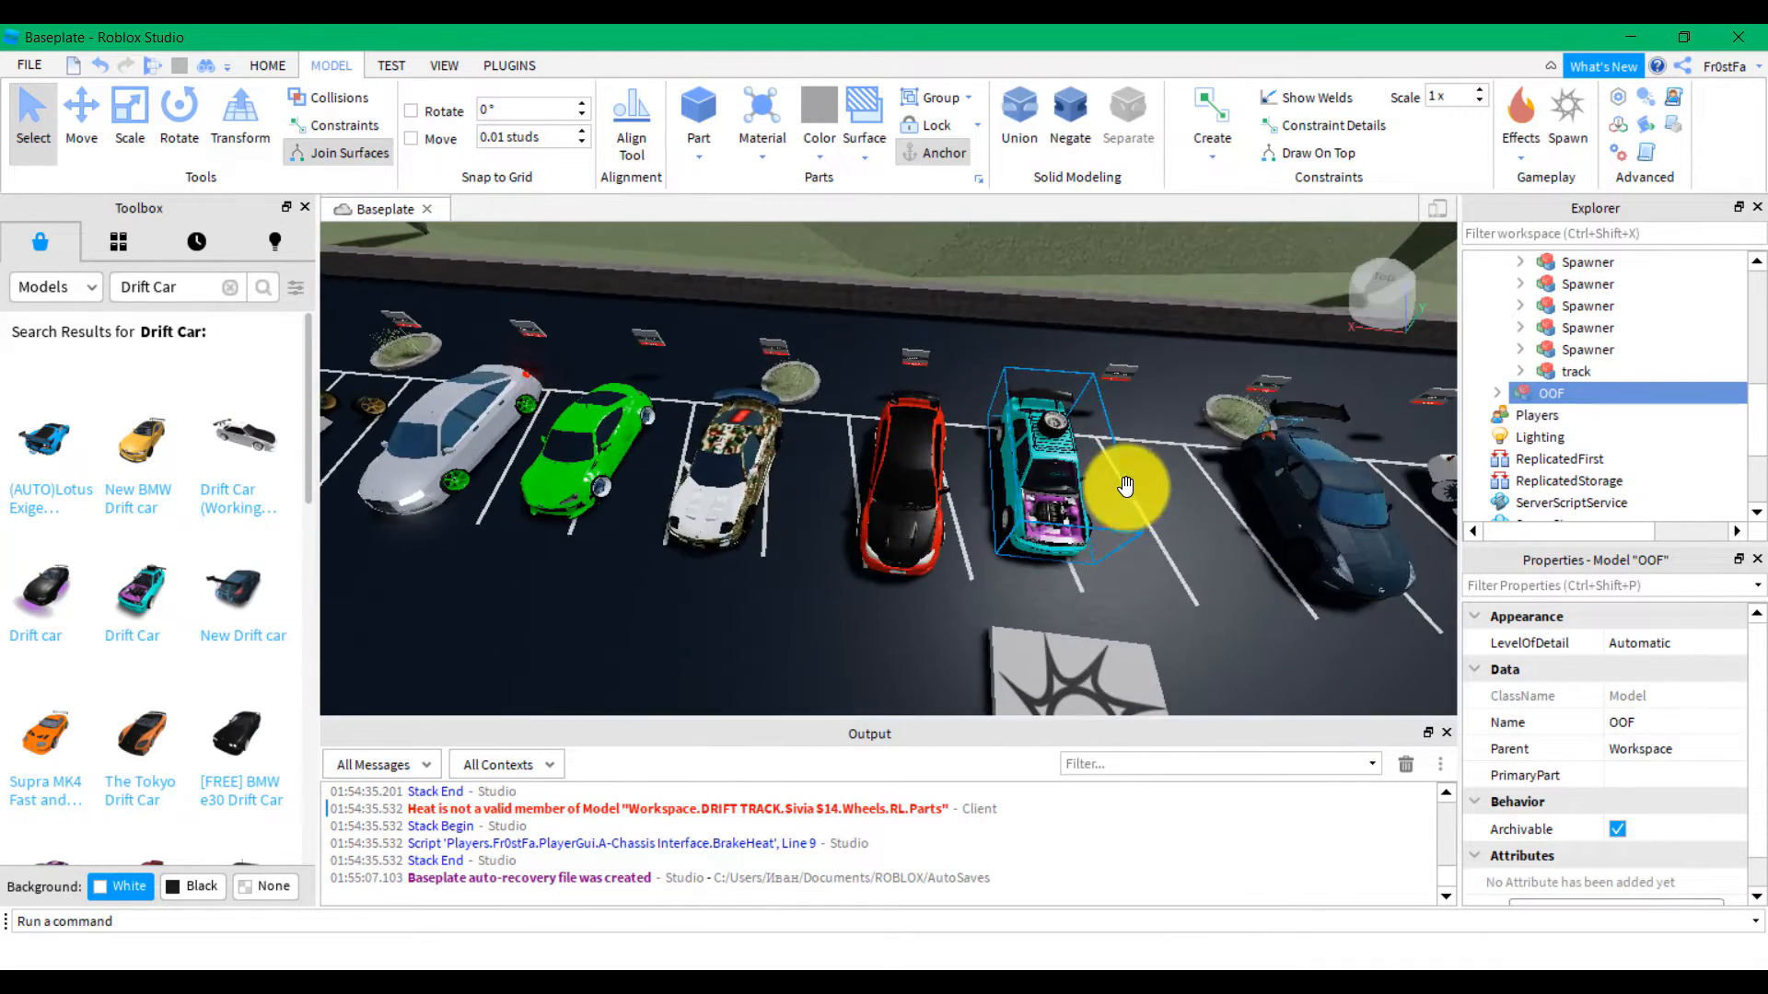
Move the teal OOF car into the empty parking space beside the red car
{"action": "left_click", "coordinate": [89, 147]}
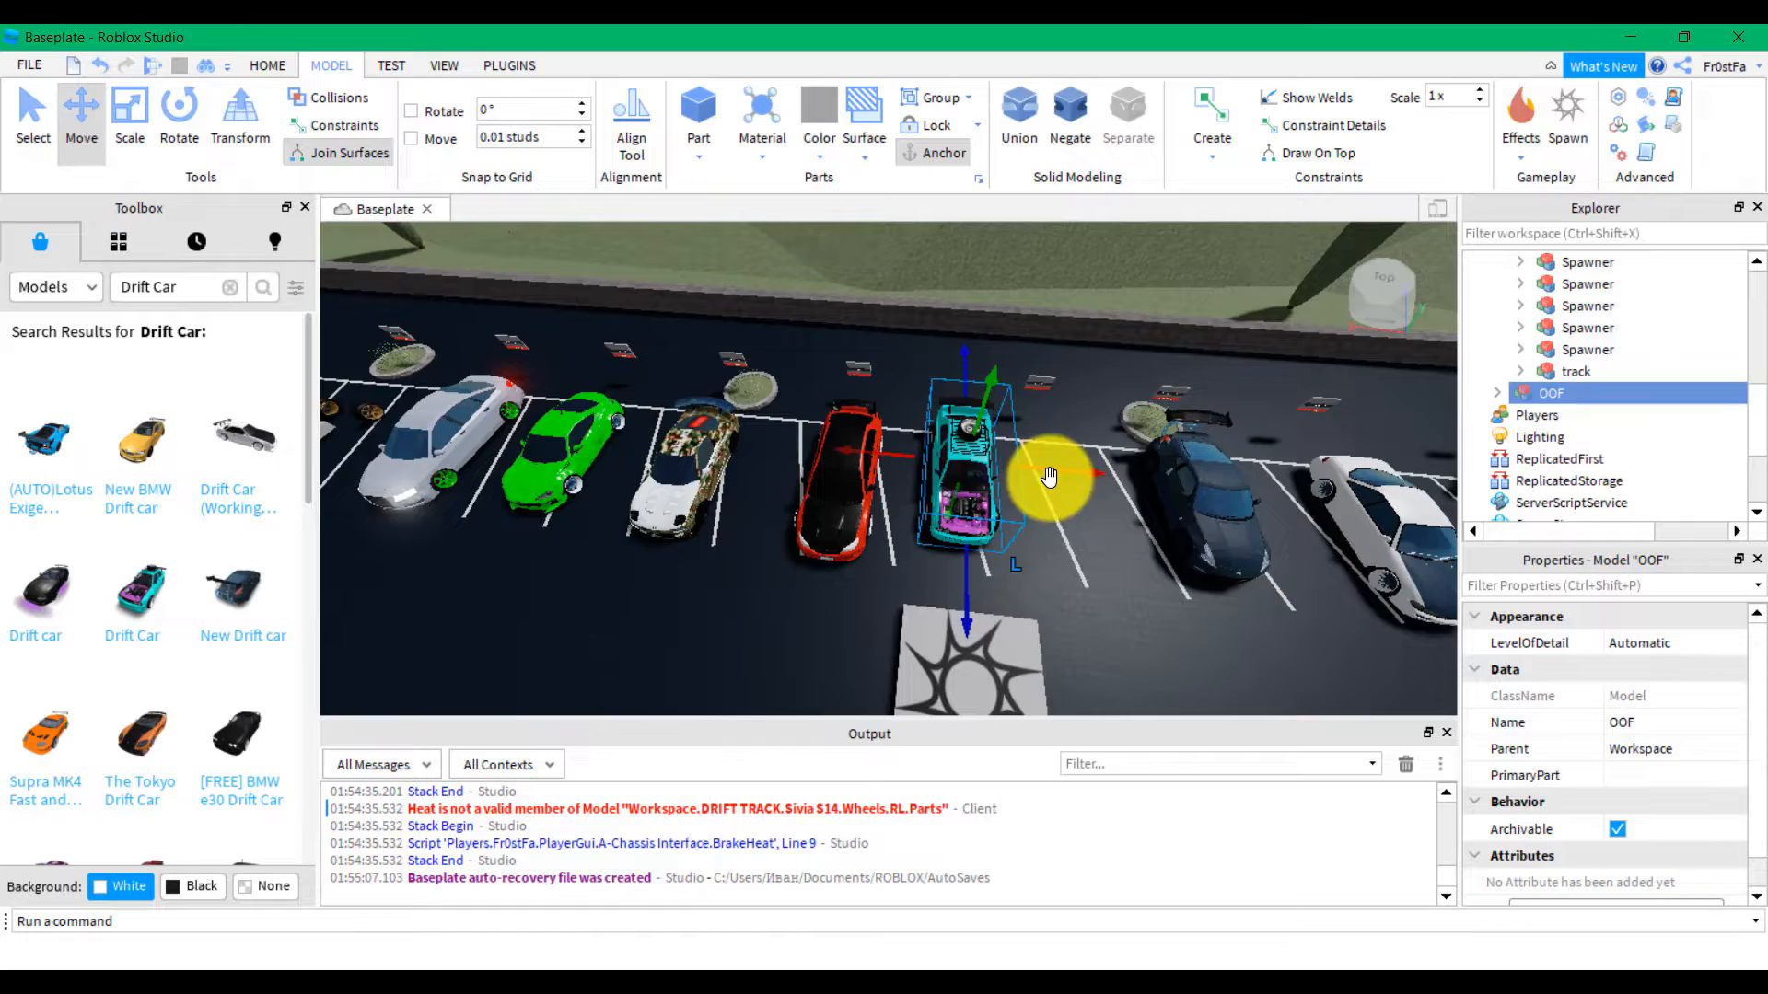
{"action": "left_click_drag", "start_coordinate": [1059, 653], "coordinate": [1058, 653]}
{"action": "mouse_move", "coordinate": [1059, 653]}
{"action": "right_mouse_down"}
{"action": "mouse_move", "coordinate": [1089, 644]}
{"action": "mouse_move", "coordinate": [1046, 653]}
{"action": "right_mouse_up"}
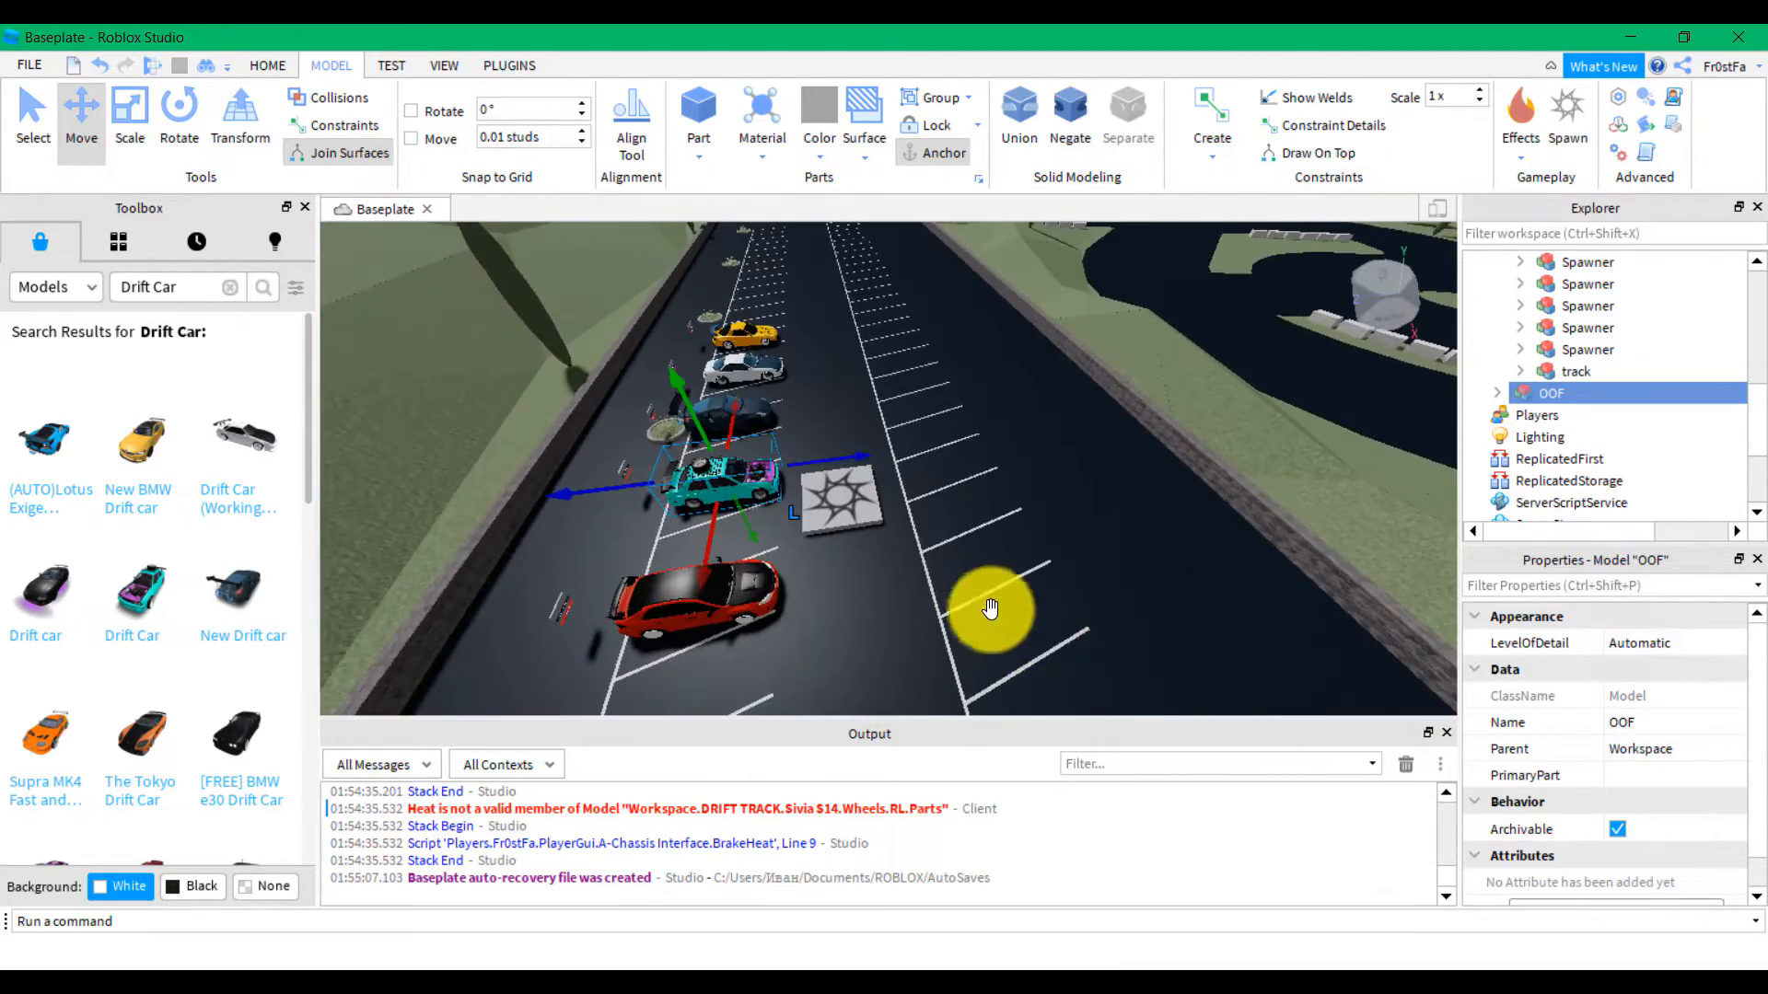
{"action": "right_click_drag", "start_coordinate": [973, 596], "coordinate": [965, 593]}
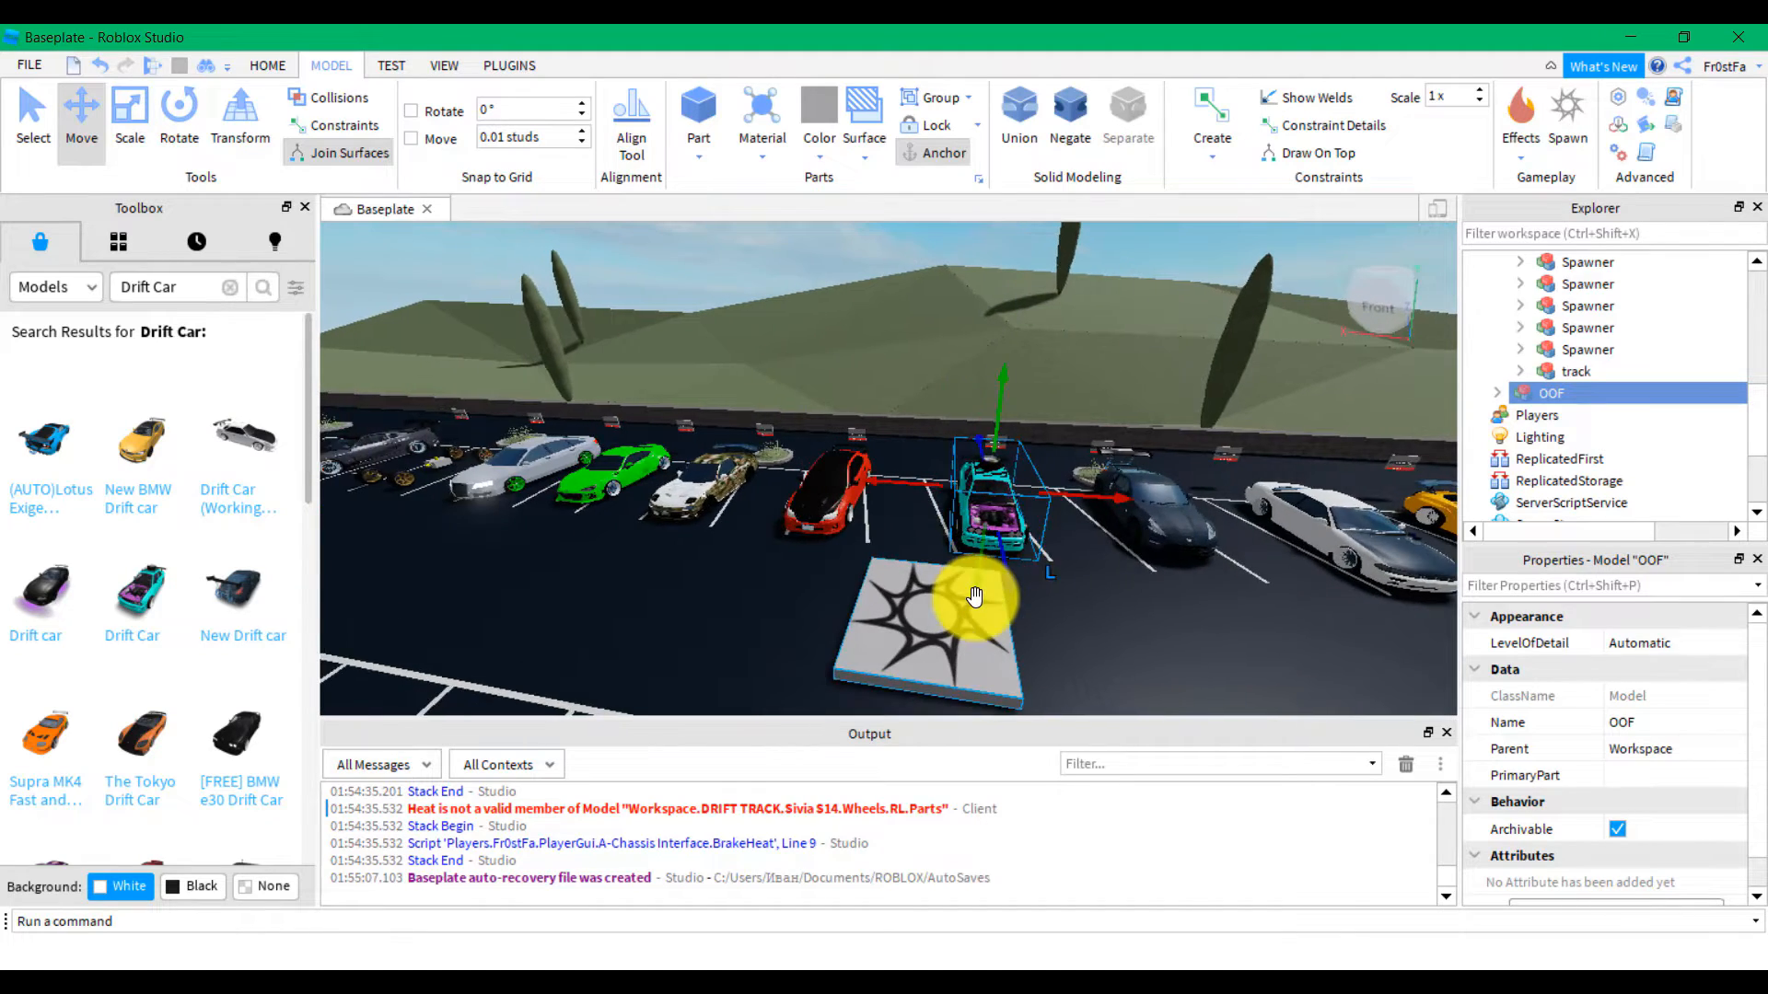
{"action": "right_click_drag", "start_coordinate": [976, 597], "coordinate": [972, 597]}
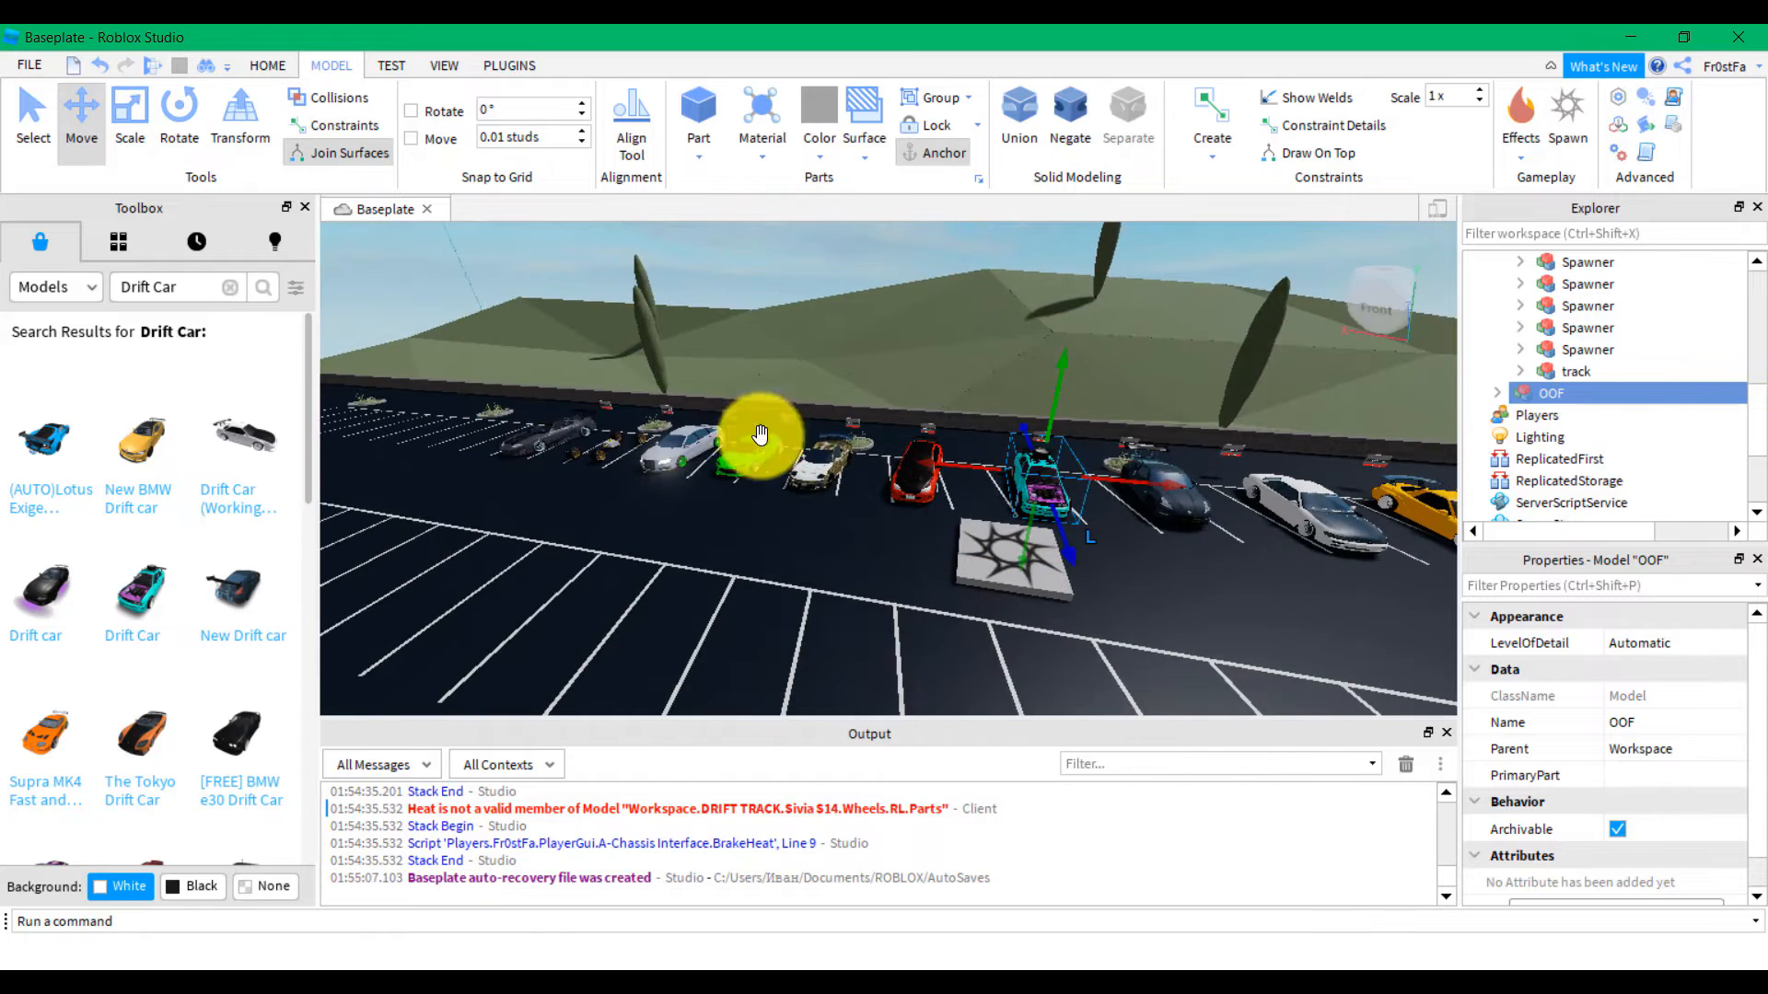
{"action": "right_click_drag", "start_coordinate": [761, 434], "coordinate": [1147, 426]}
{"action": "right_click_drag", "start_coordinate": [629, 458], "coordinate": [730, 538]}
{"action": "key", "text": "f"}
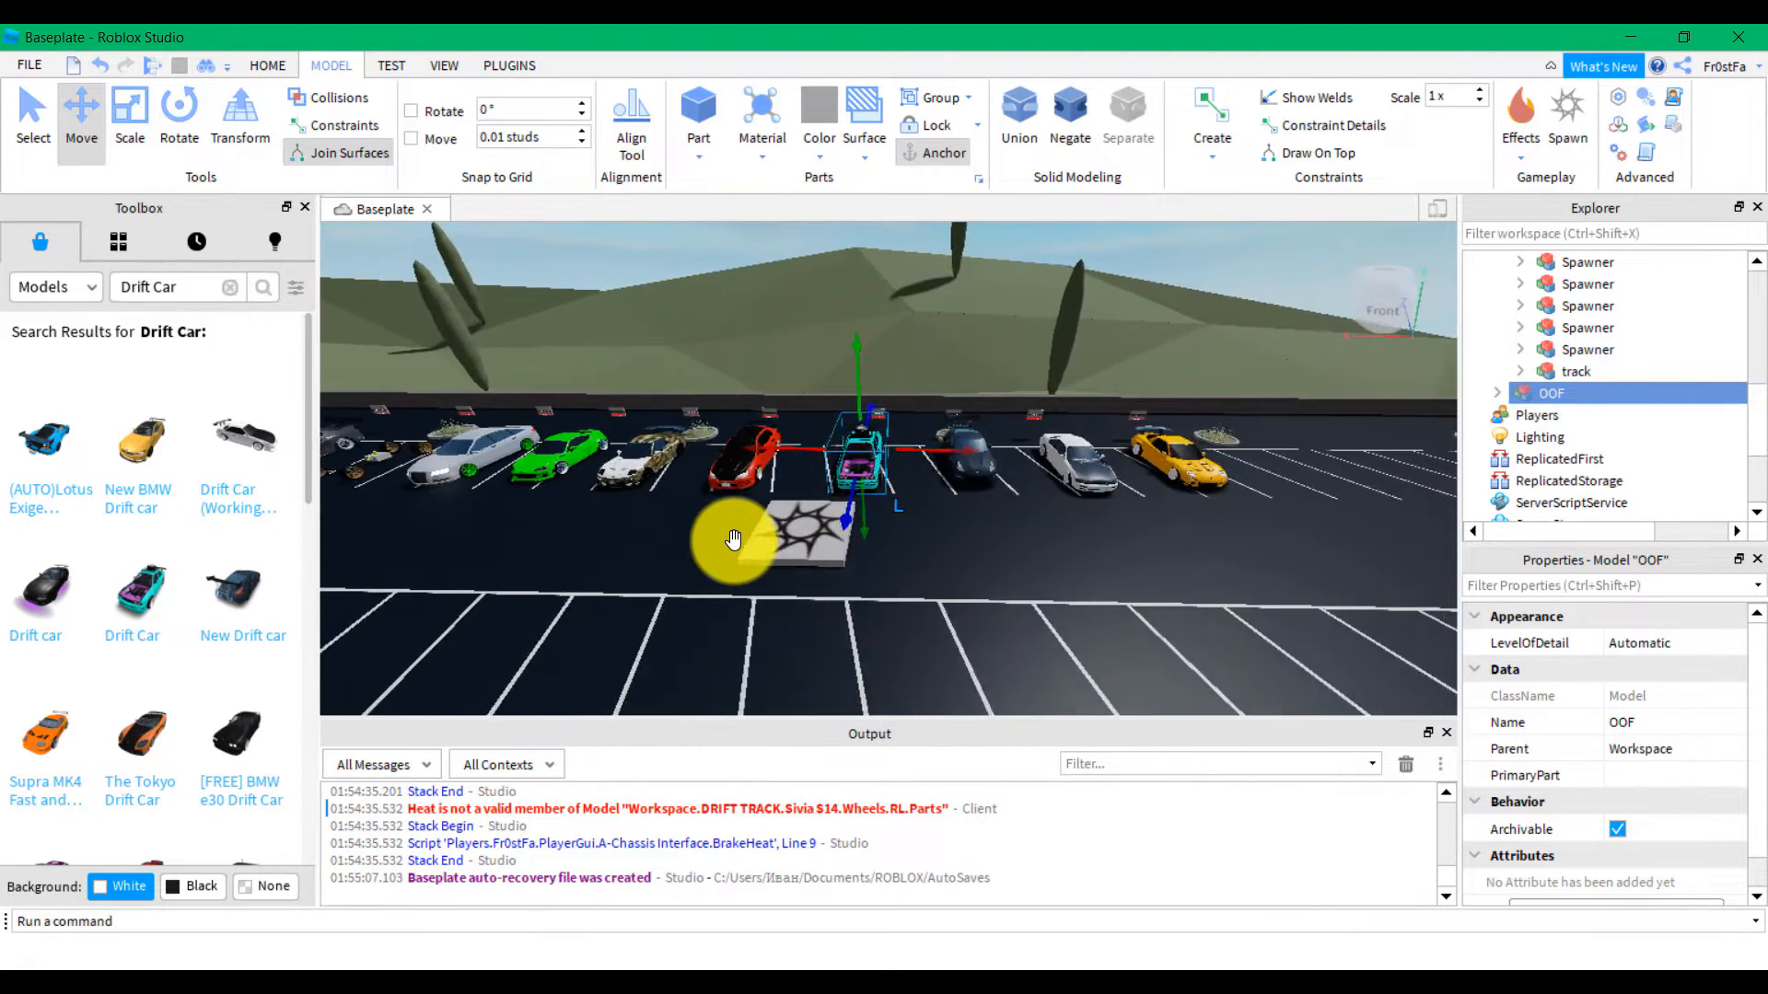
{"action": "scroll", "coordinate": [733, 539], "scroll_direction": "down", "scroll_amount": 5}
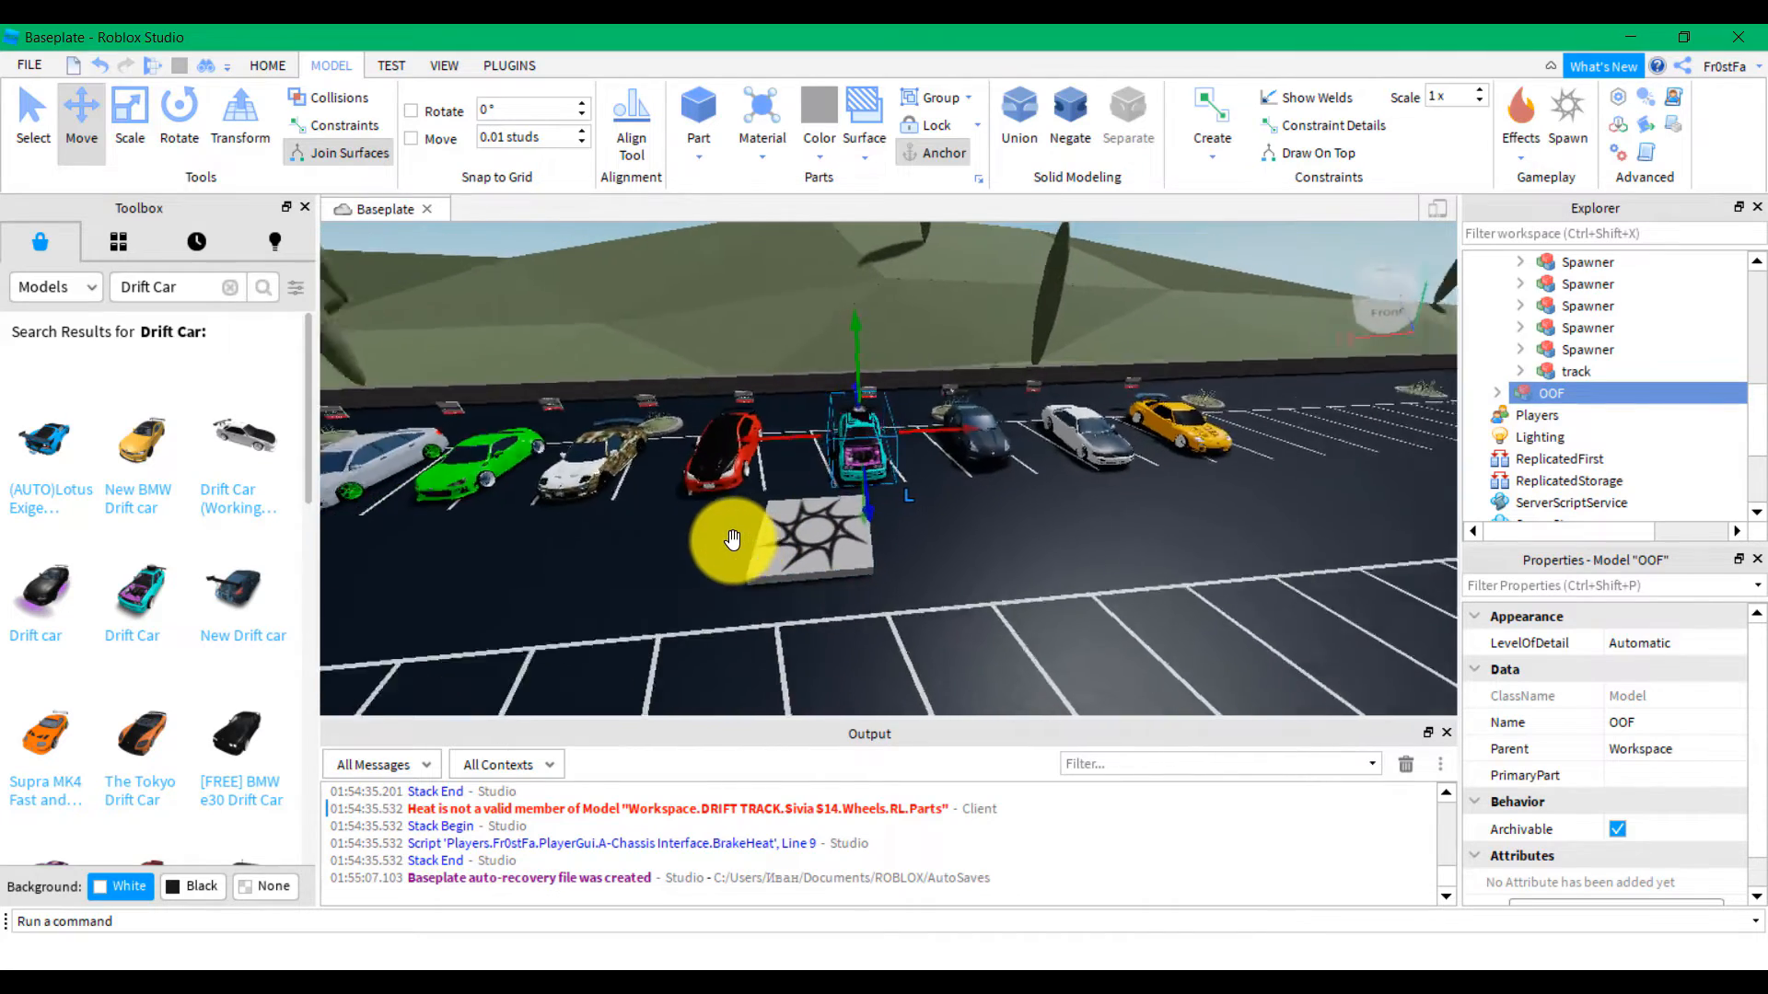
{"action": "scroll", "coordinate": [732, 538], "scroll_direction": "down", "scroll_amount": 5}
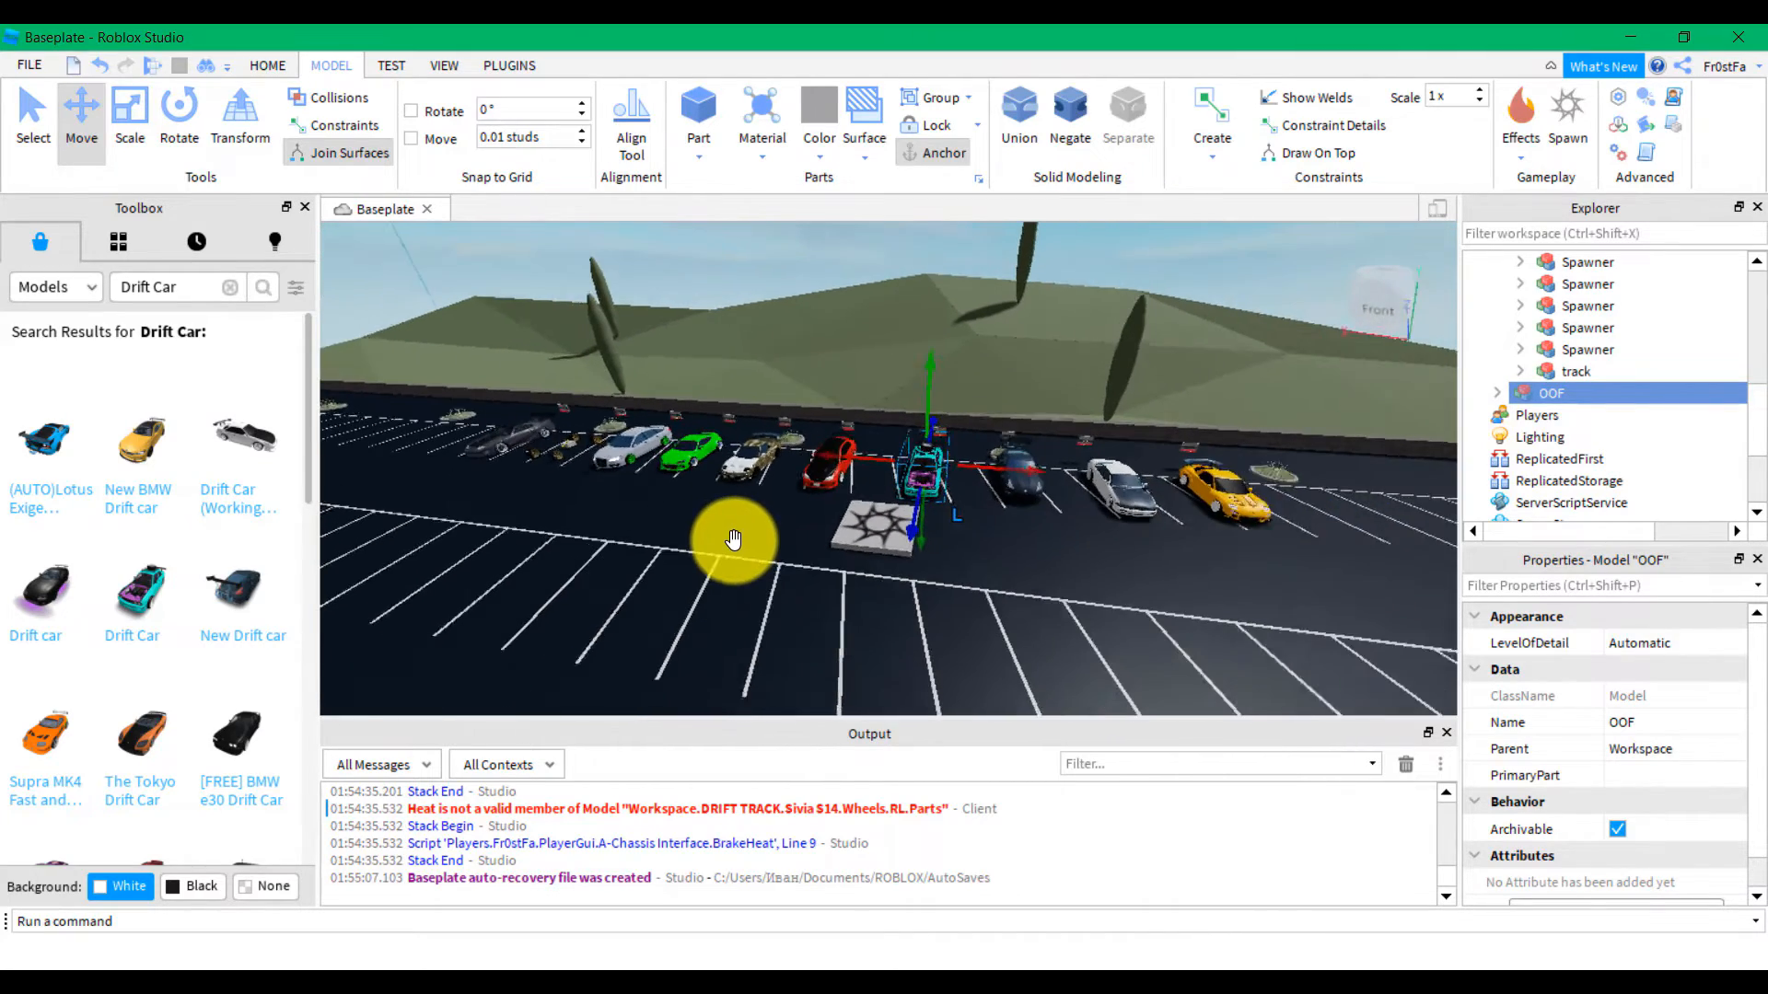
Clear the 'Drift Car' search from the Toolbox search box
{"action": "left_click", "coordinate": [231, 287]}
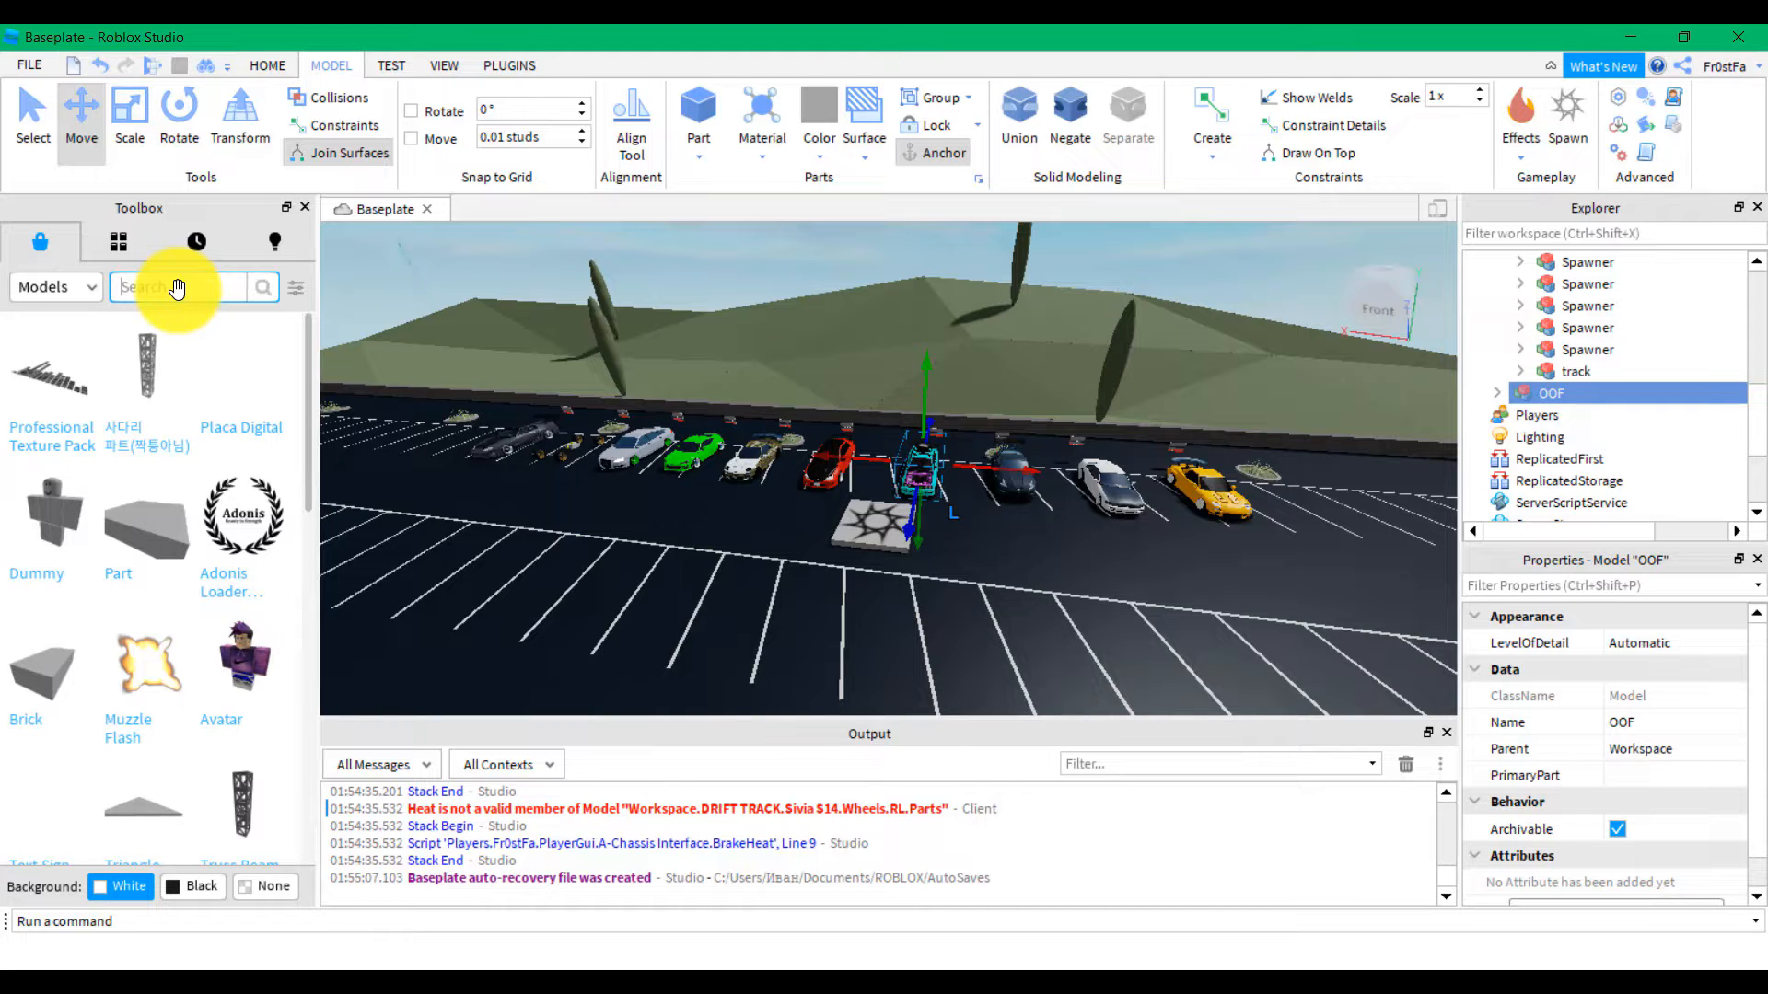
Insert the CAR SPAWNER [OPEN ME !!] model from a 'car spawner gui' search and expand it
{"action": "type", "text": "car spa"}
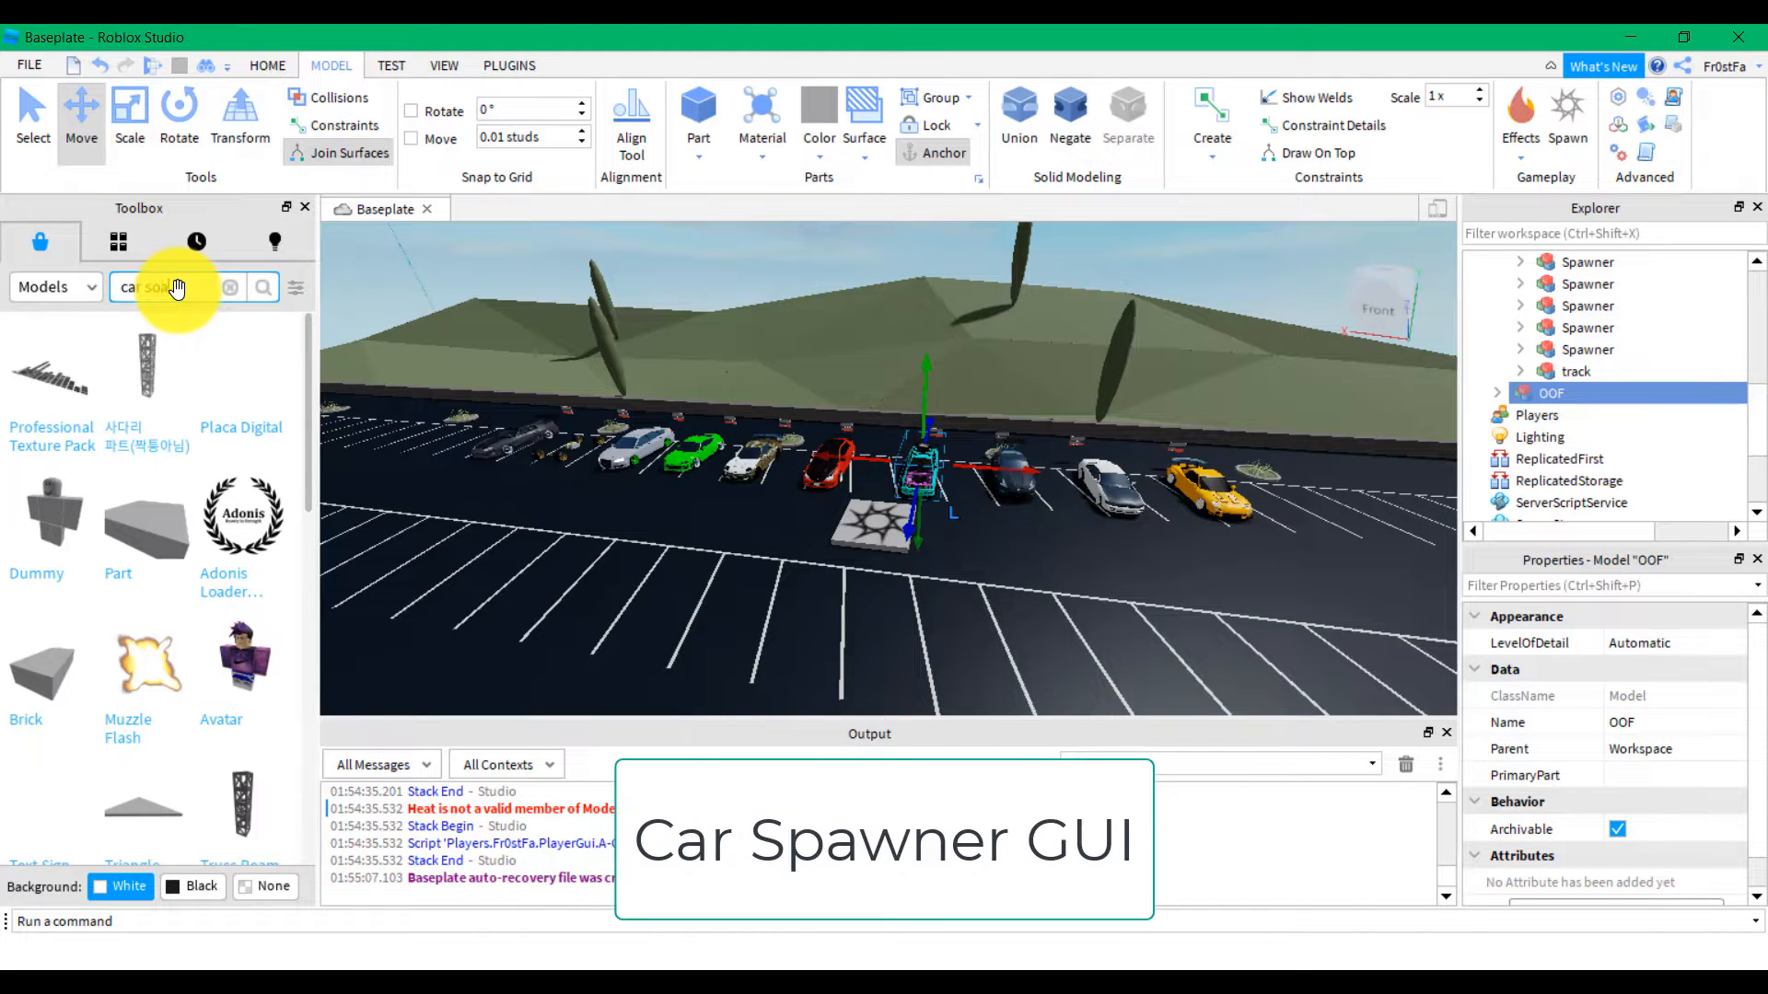
{"action": "key", "text": "BackSpace"}
{"action": "type", "text": "pawner gui"}
{"action": "key", "text": "Return"}
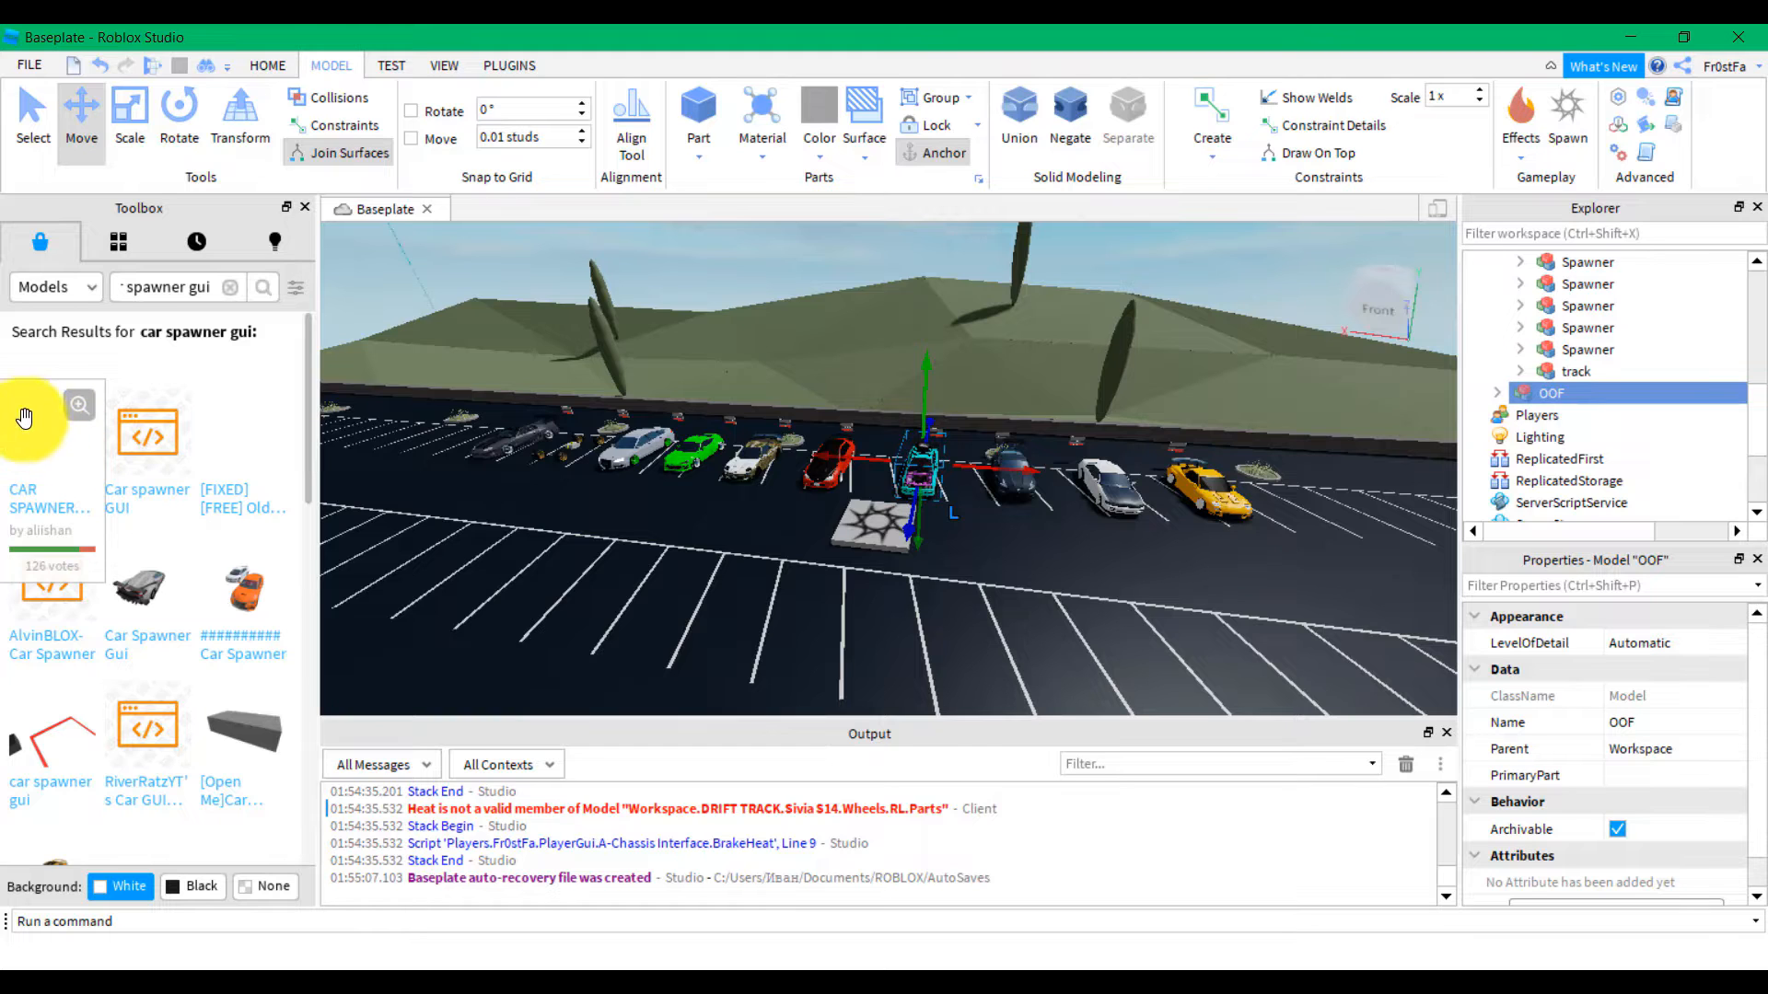
{"action": "left_click", "coordinate": [55, 448]}
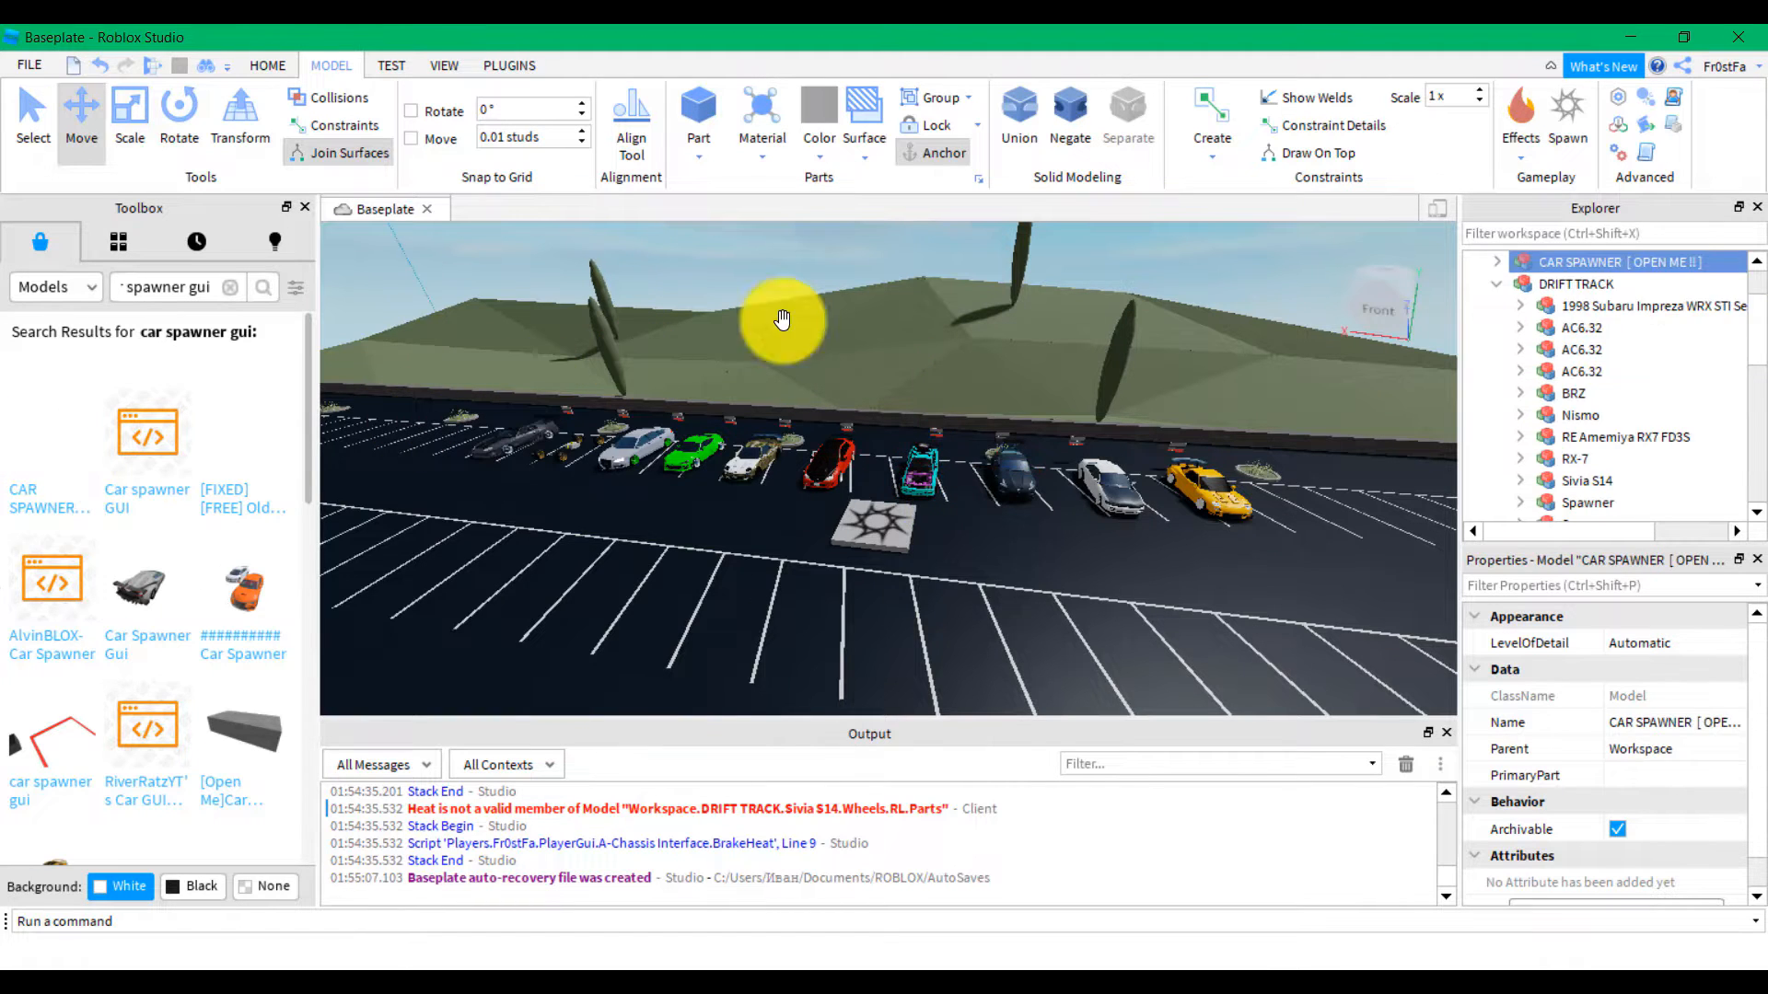
{"action": "scroll", "coordinate": [1616, 283], "scroll_direction": "up", "scroll_amount": 2}
{"action": "left_click", "coordinate": [1495, 372]}
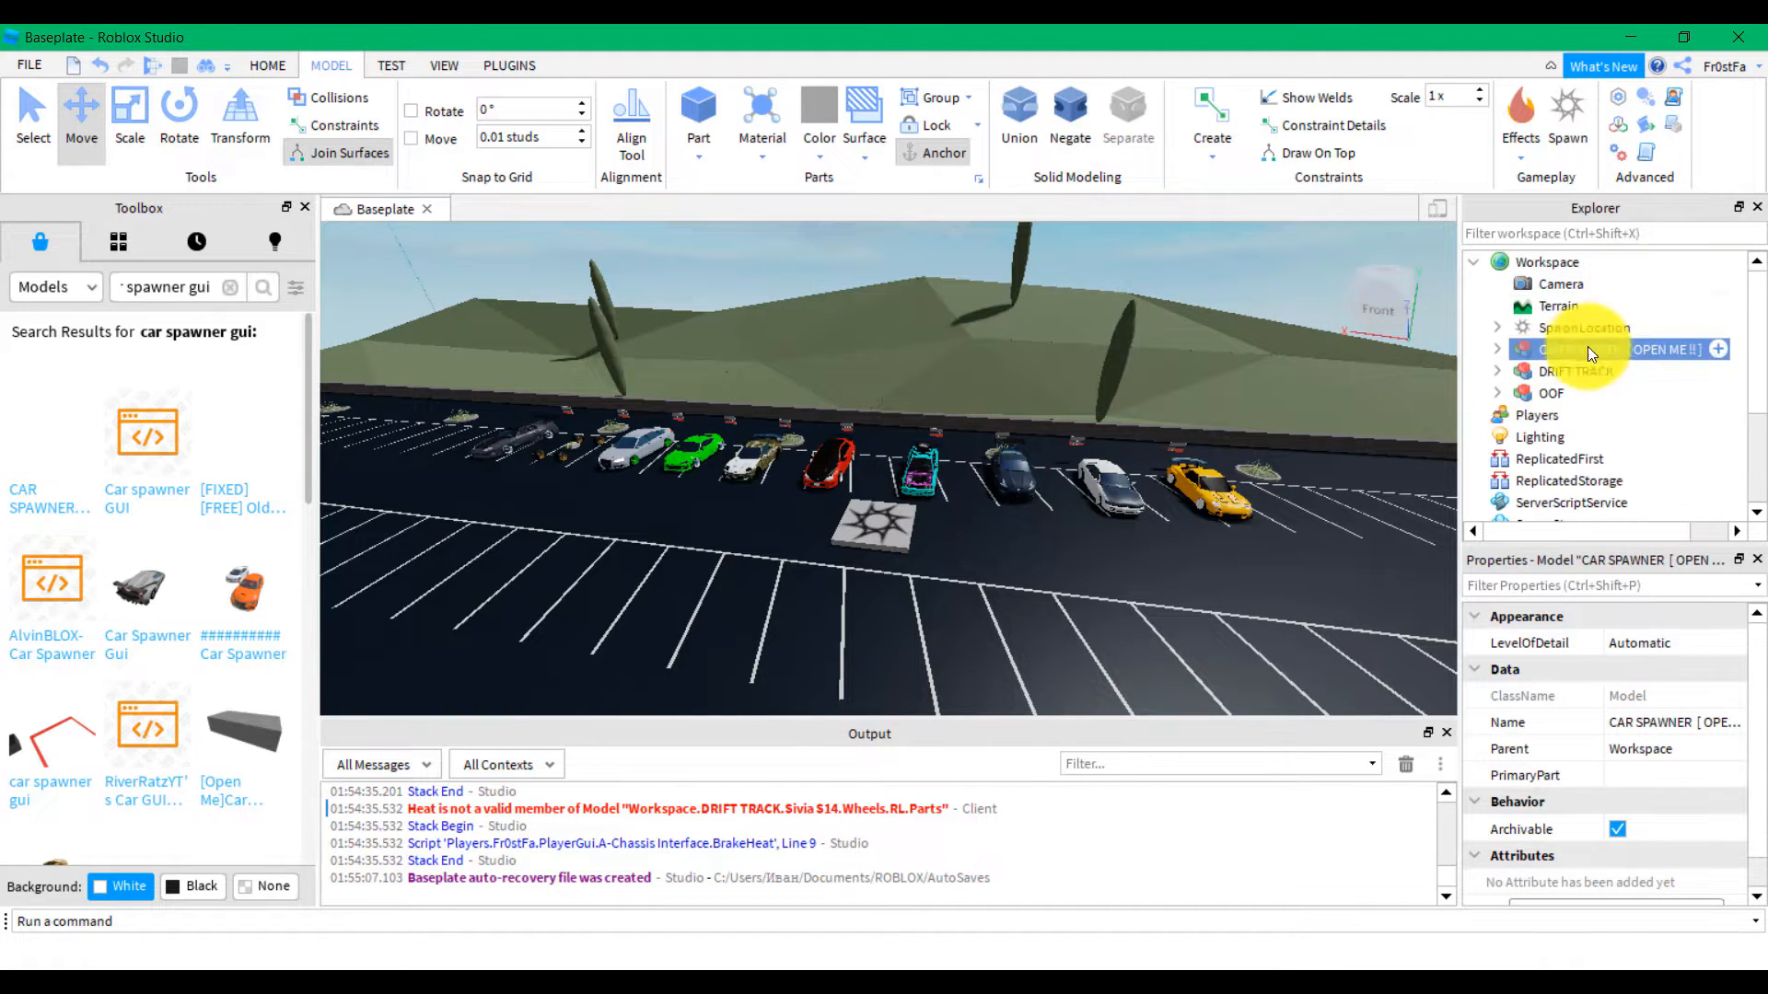
{"action": "left_click", "coordinate": [1495, 350]}
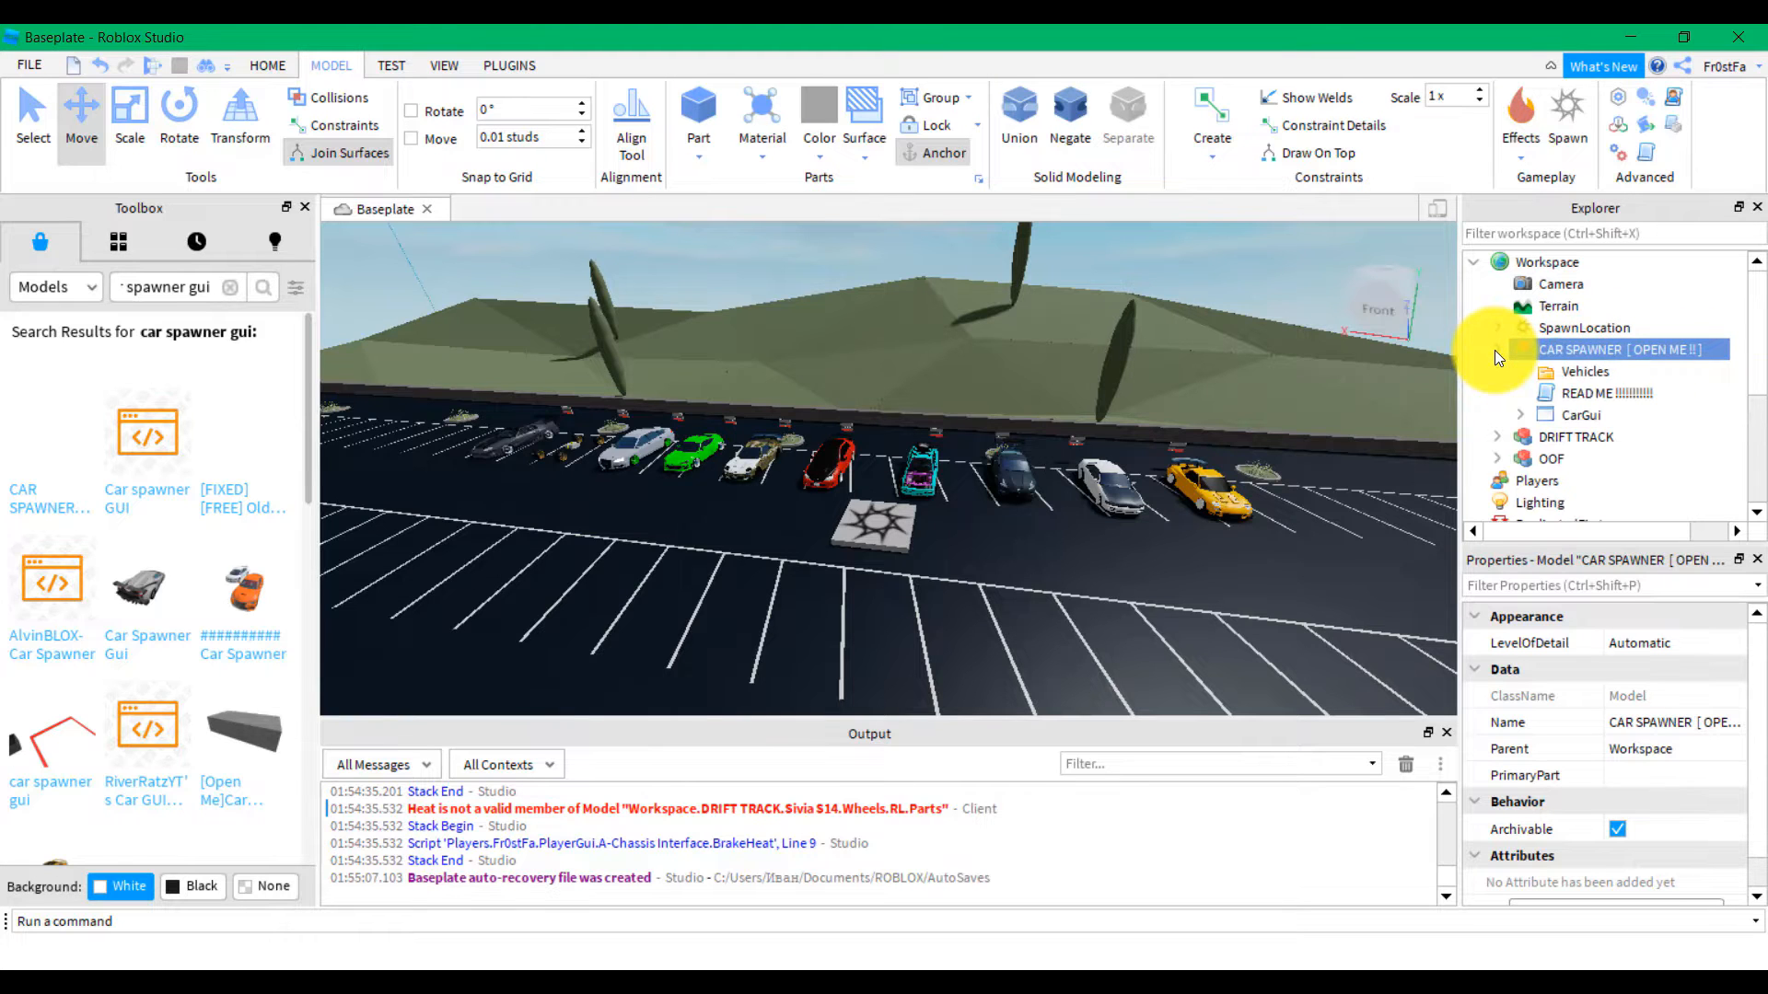
{"action": "left_click", "coordinate": [1570, 396]}
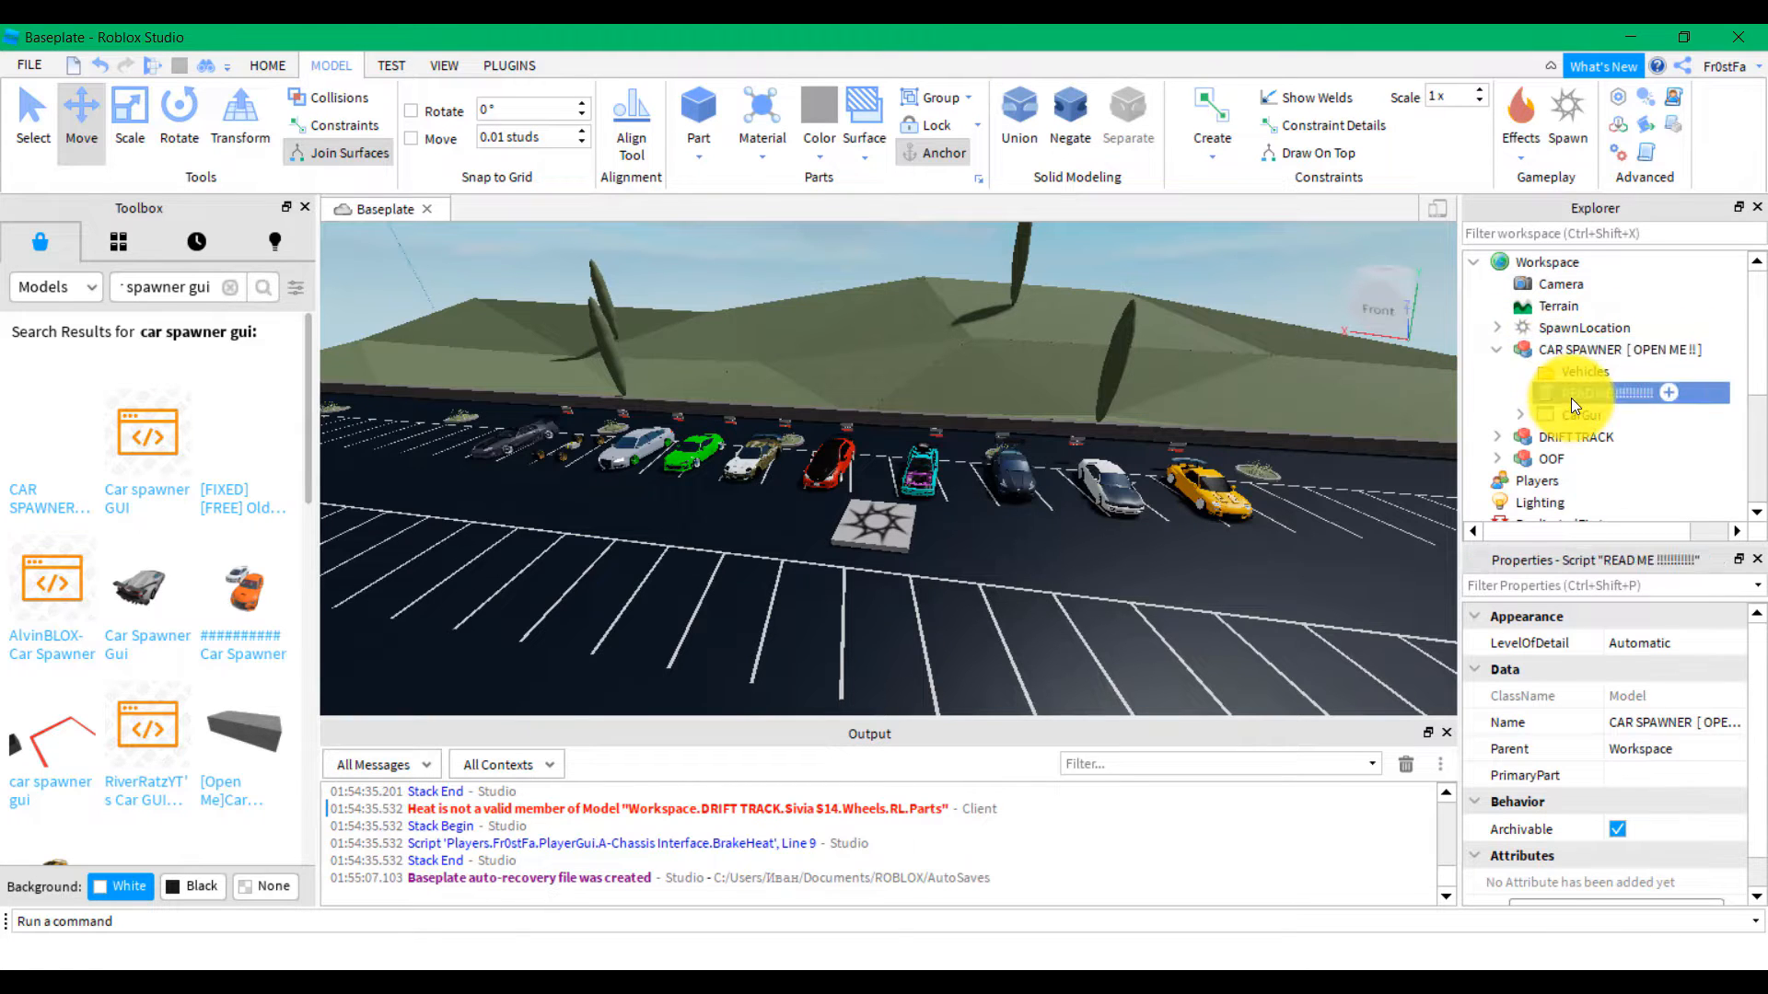
Following the READ ME, move Vehicles into ServerStorage and CarGui into StarterGui
{"action": "double_click", "coordinate": [1562, 391]}
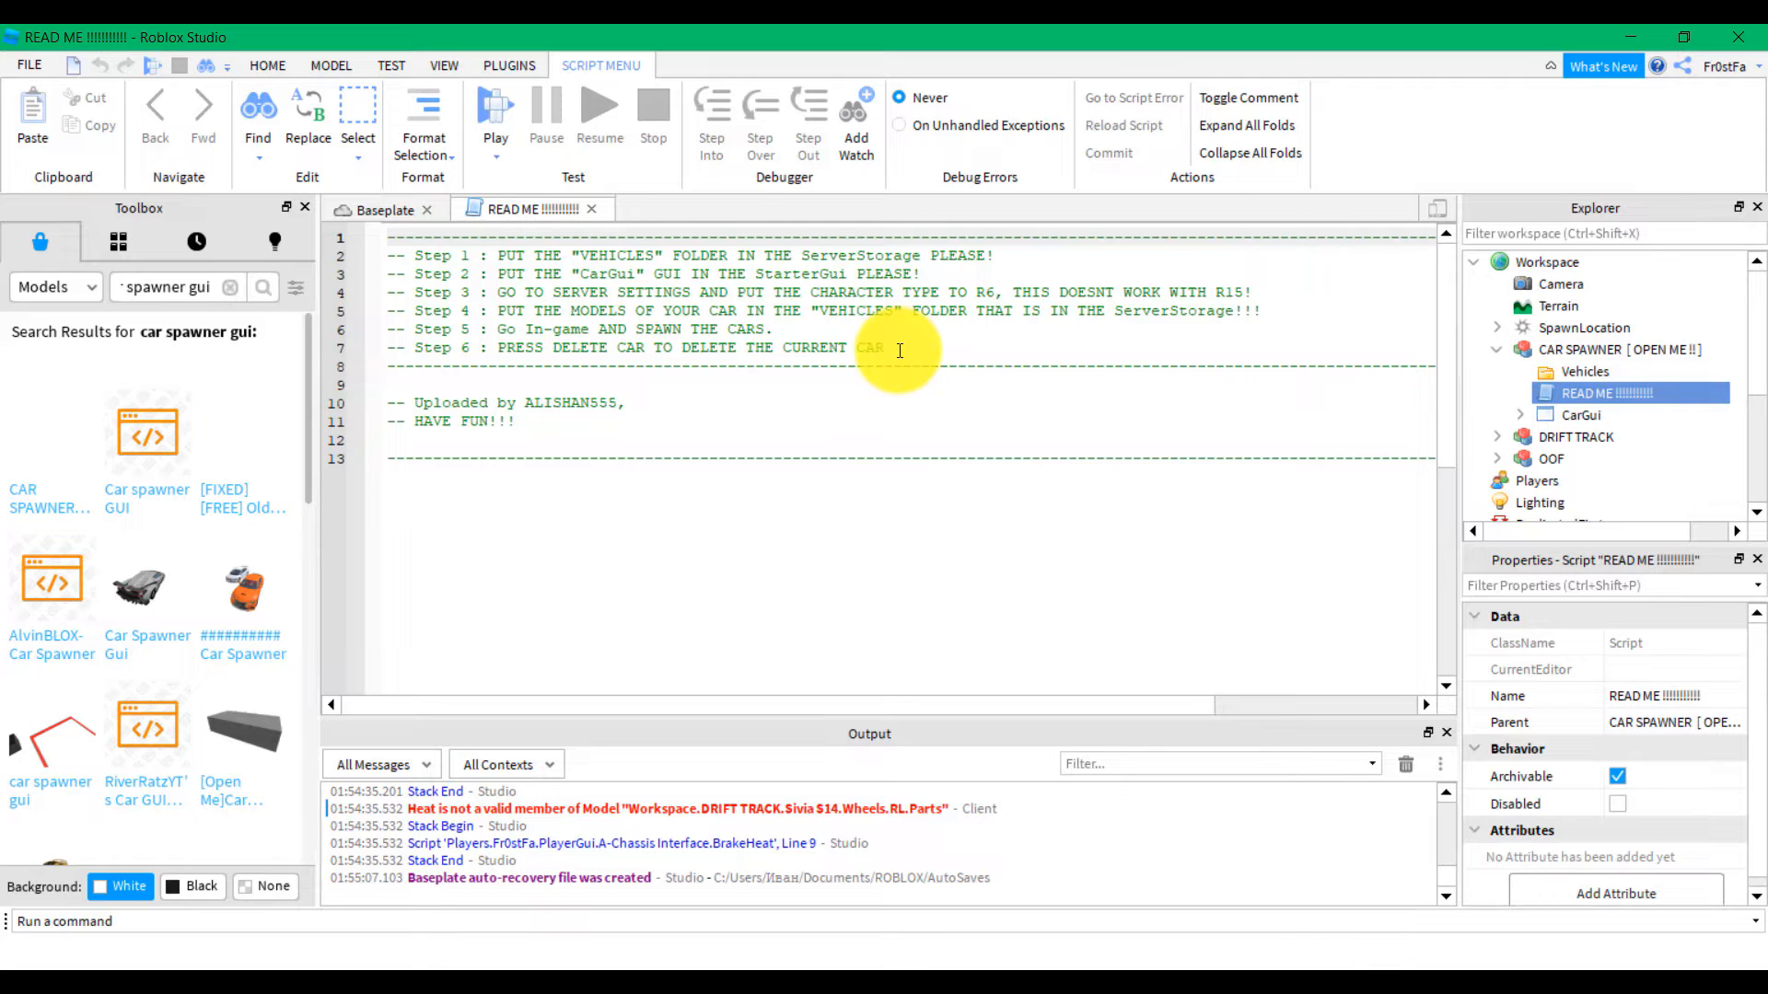
{"action": "left_click_drag", "start_coordinate": [489, 256], "coordinate": [603, 260]}
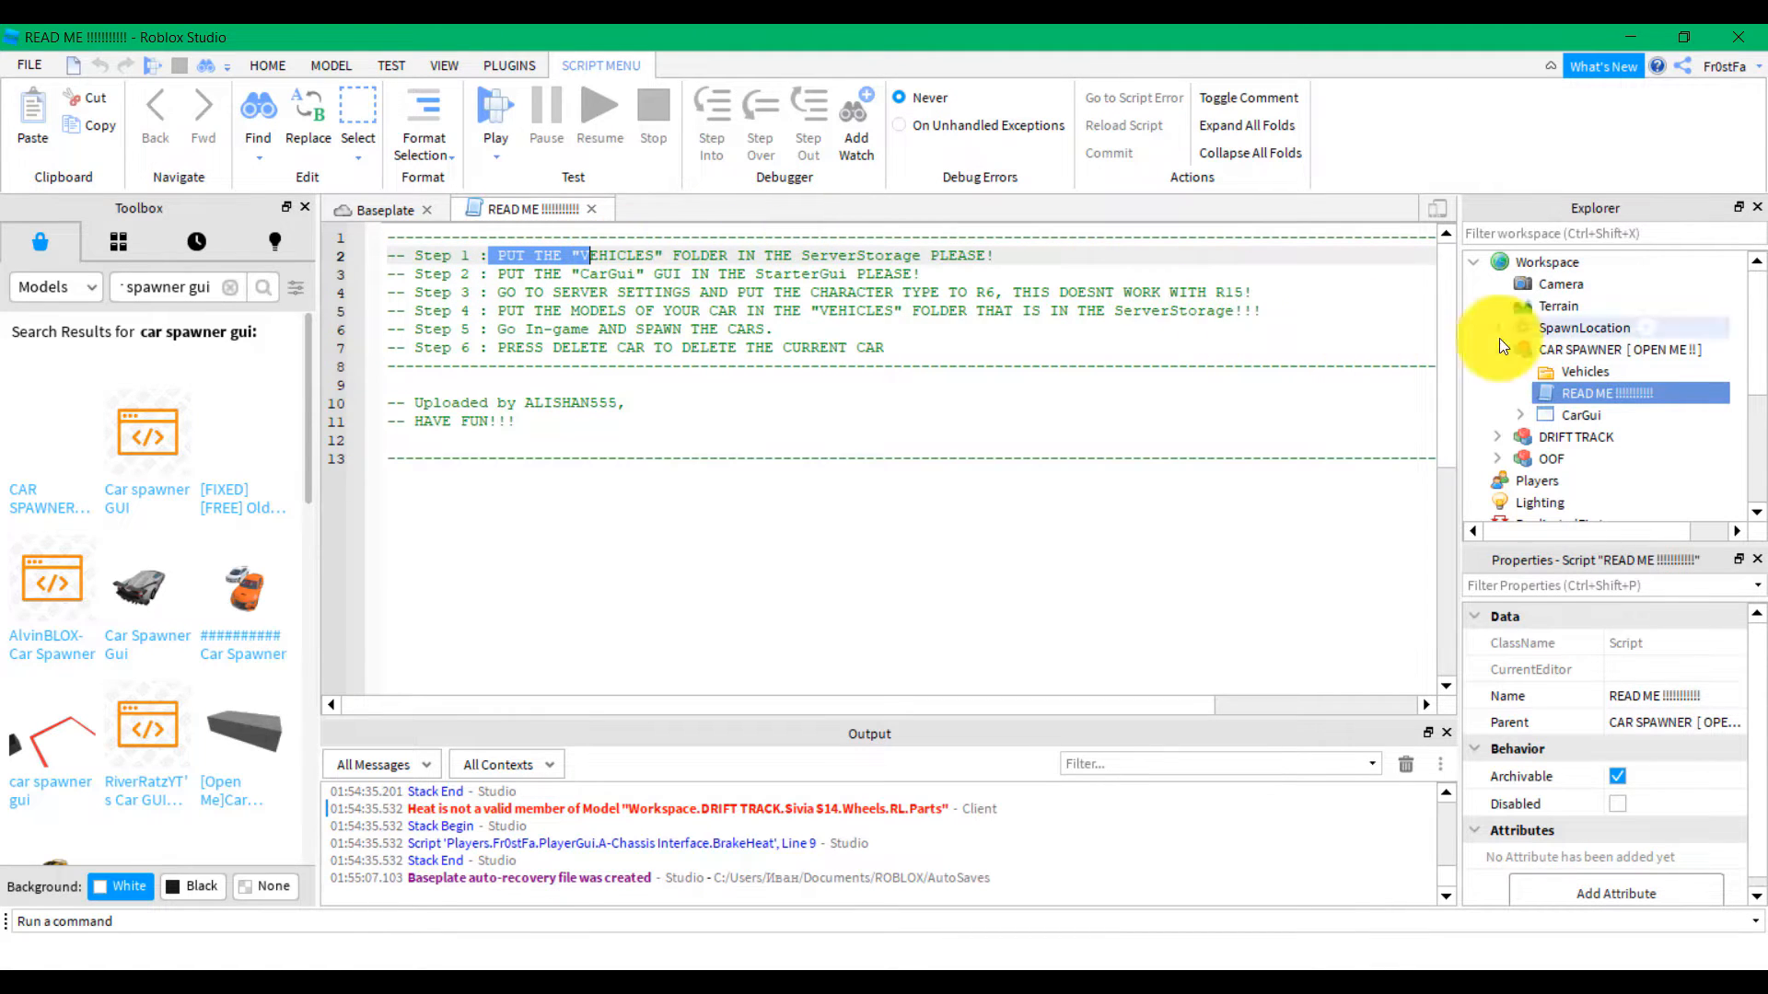
{"action": "left_click", "coordinate": [1566, 374]}
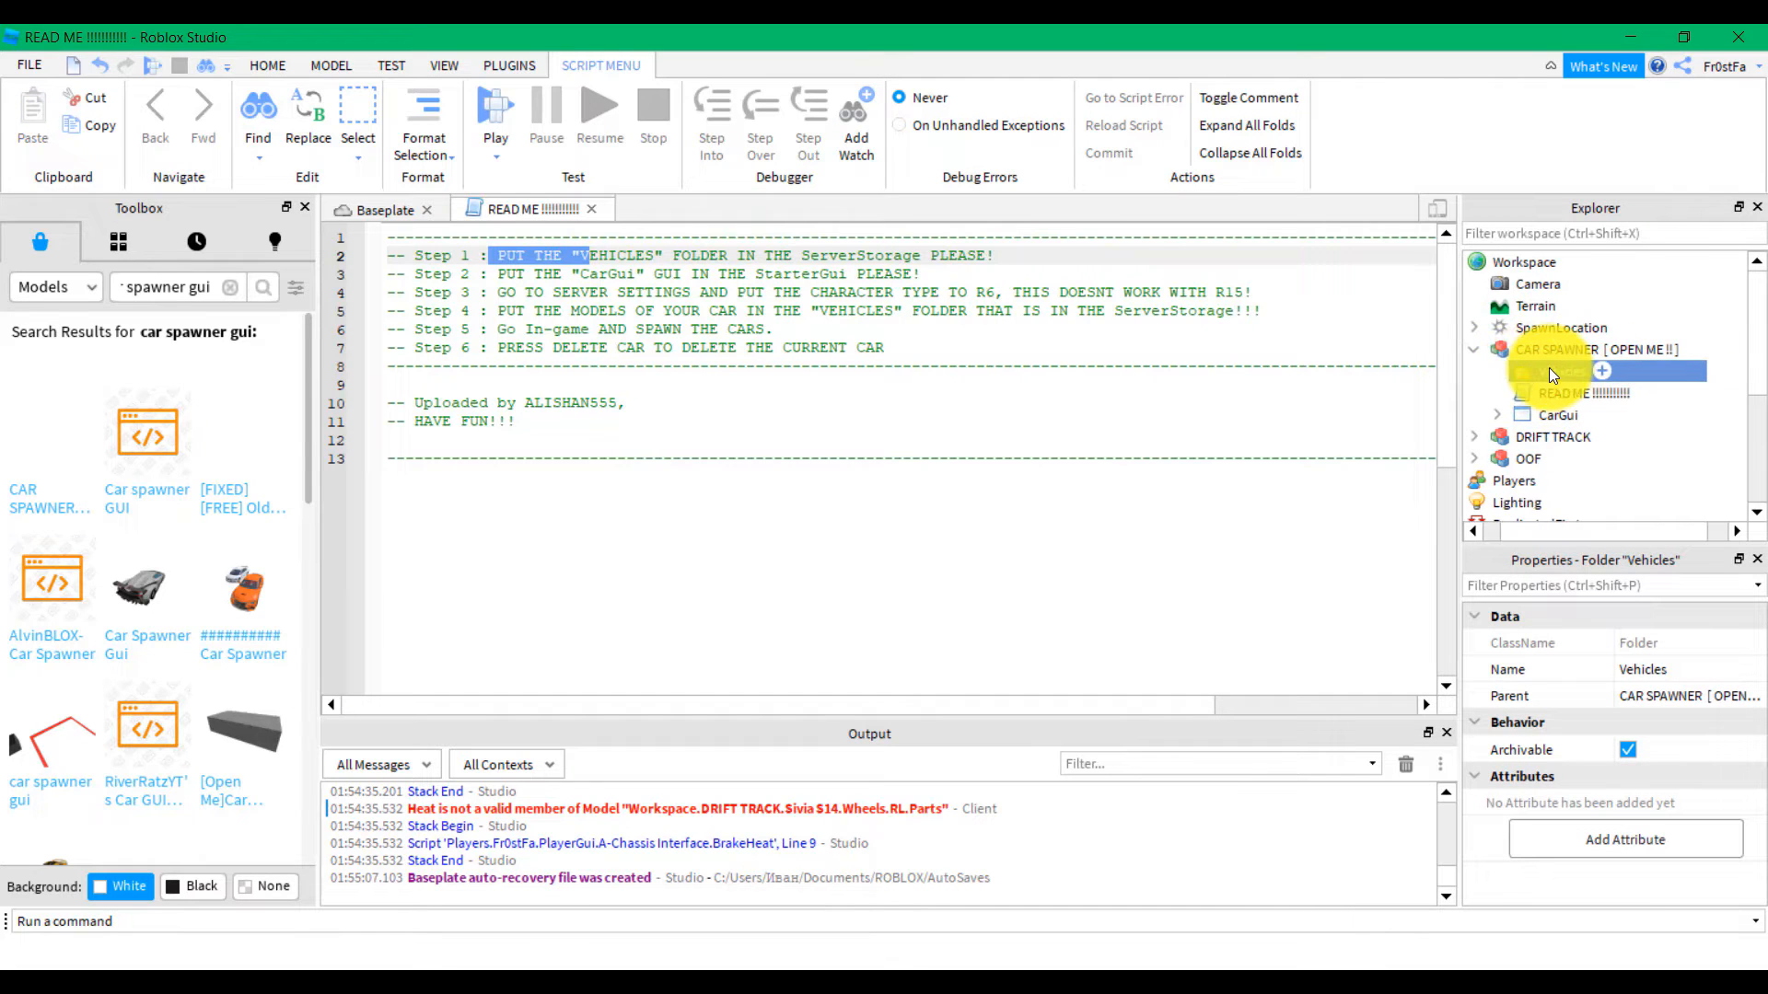
{"action": "left_click_drag", "start_coordinate": [1530, 373], "coordinate": [1494, 353]}
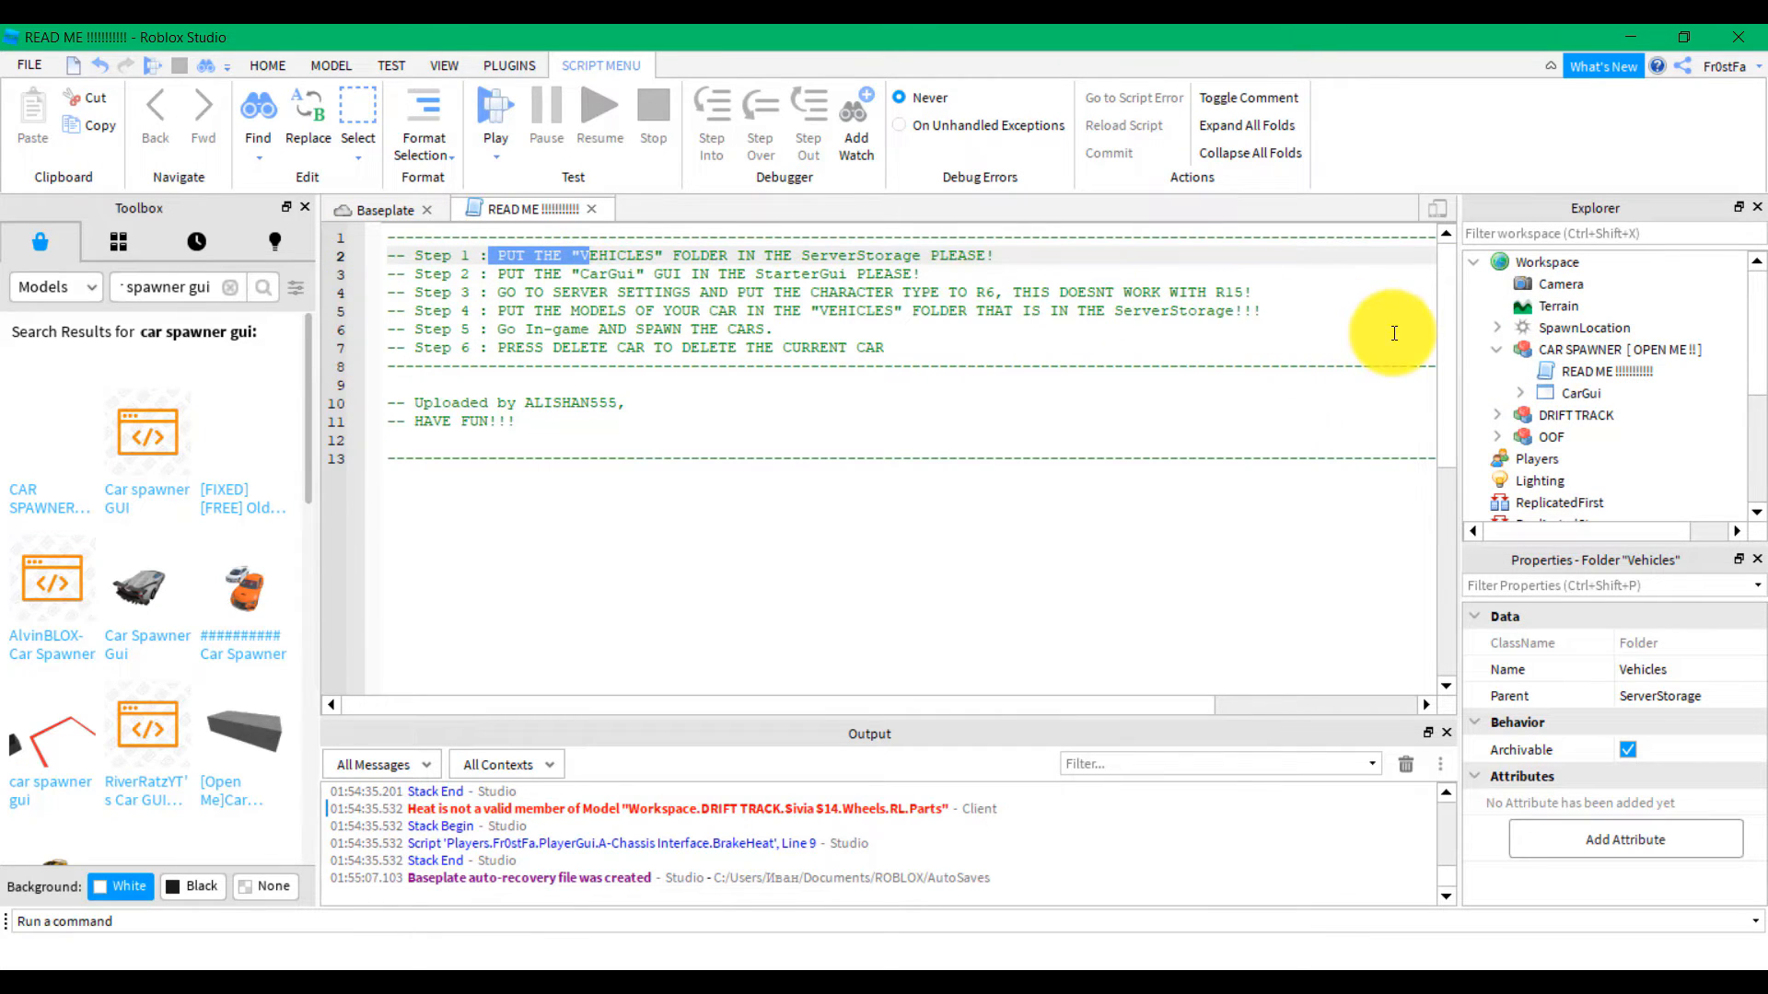
{"action": "left_click_drag", "start_coordinate": [1569, 396], "coordinate": [1538, 379]}
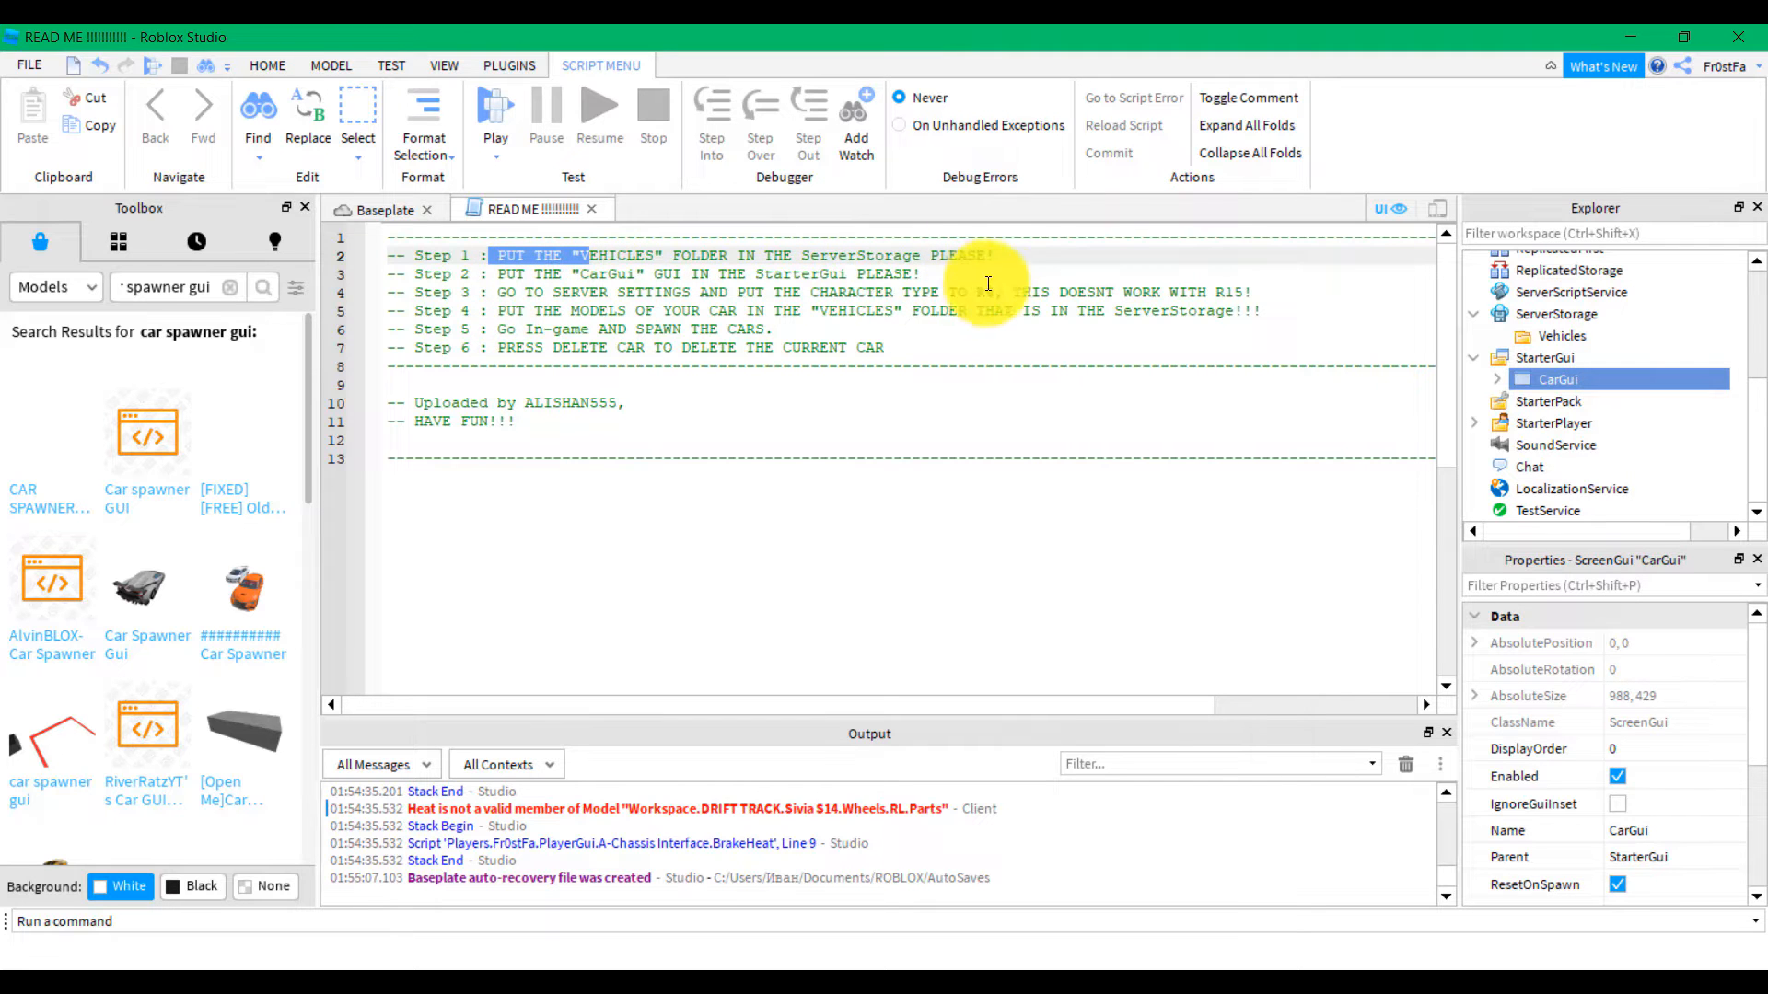
{"action": "left_click", "coordinate": [372, 205]}
{"action": "right_click_drag", "start_coordinate": [1105, 311], "coordinate": [1104, 311]}
{"action": "scroll", "coordinate": [1105, 311], "scroll_direction": "down", "scroll_amount": 5}
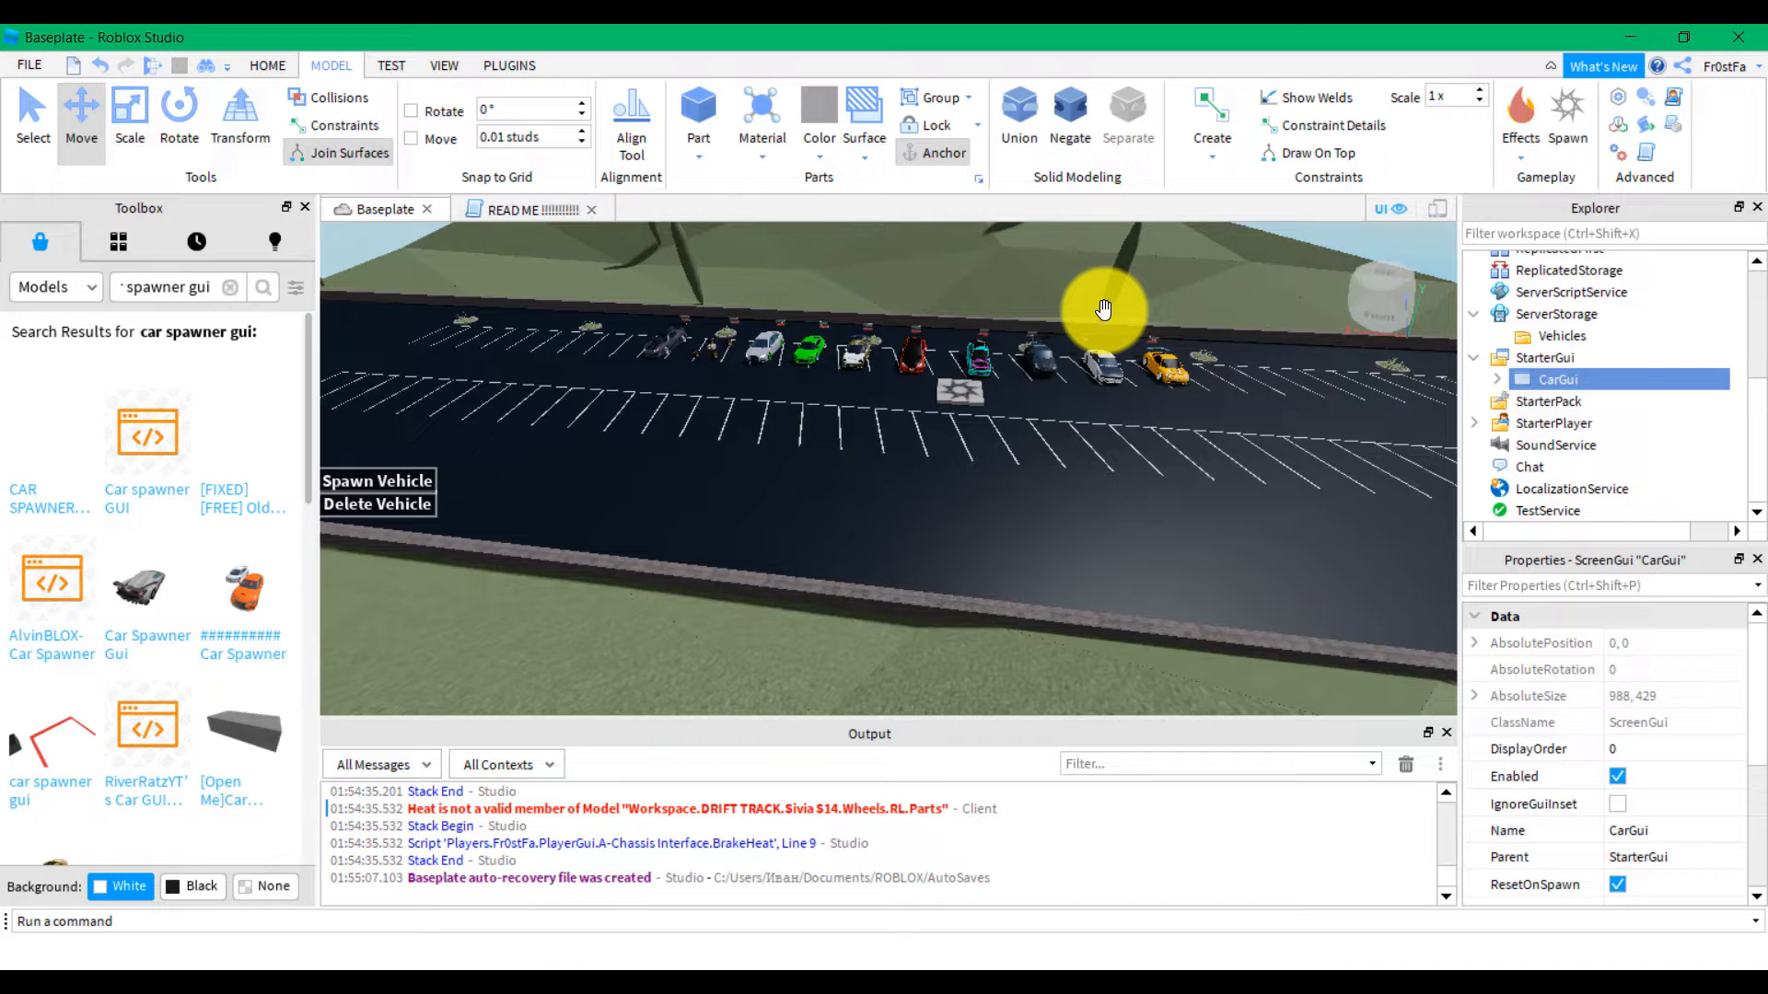
Open Game Settings from the Home tab
{"action": "right_click_drag", "start_coordinate": [1074, 406], "coordinate": [1053, 406]}
{"action": "key", "text": "w"}
{"action": "left_click", "coordinate": [271, 60]}
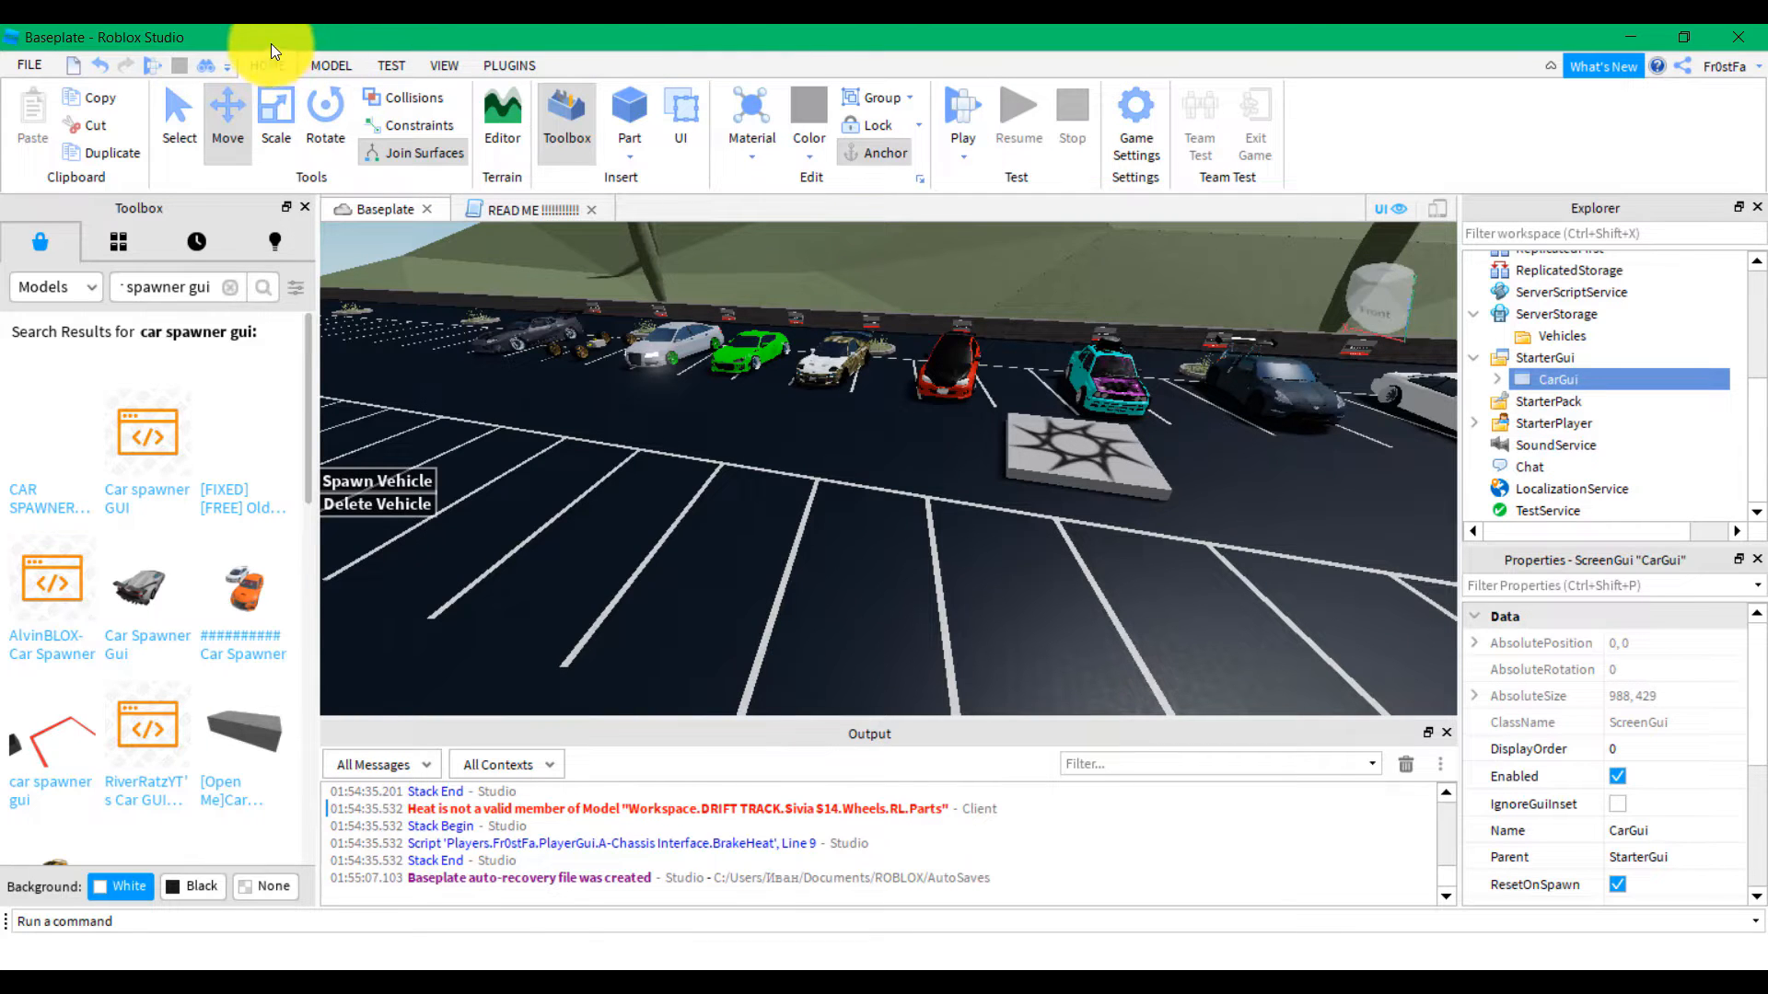
{"action": "left_click", "coordinate": [1133, 99]}
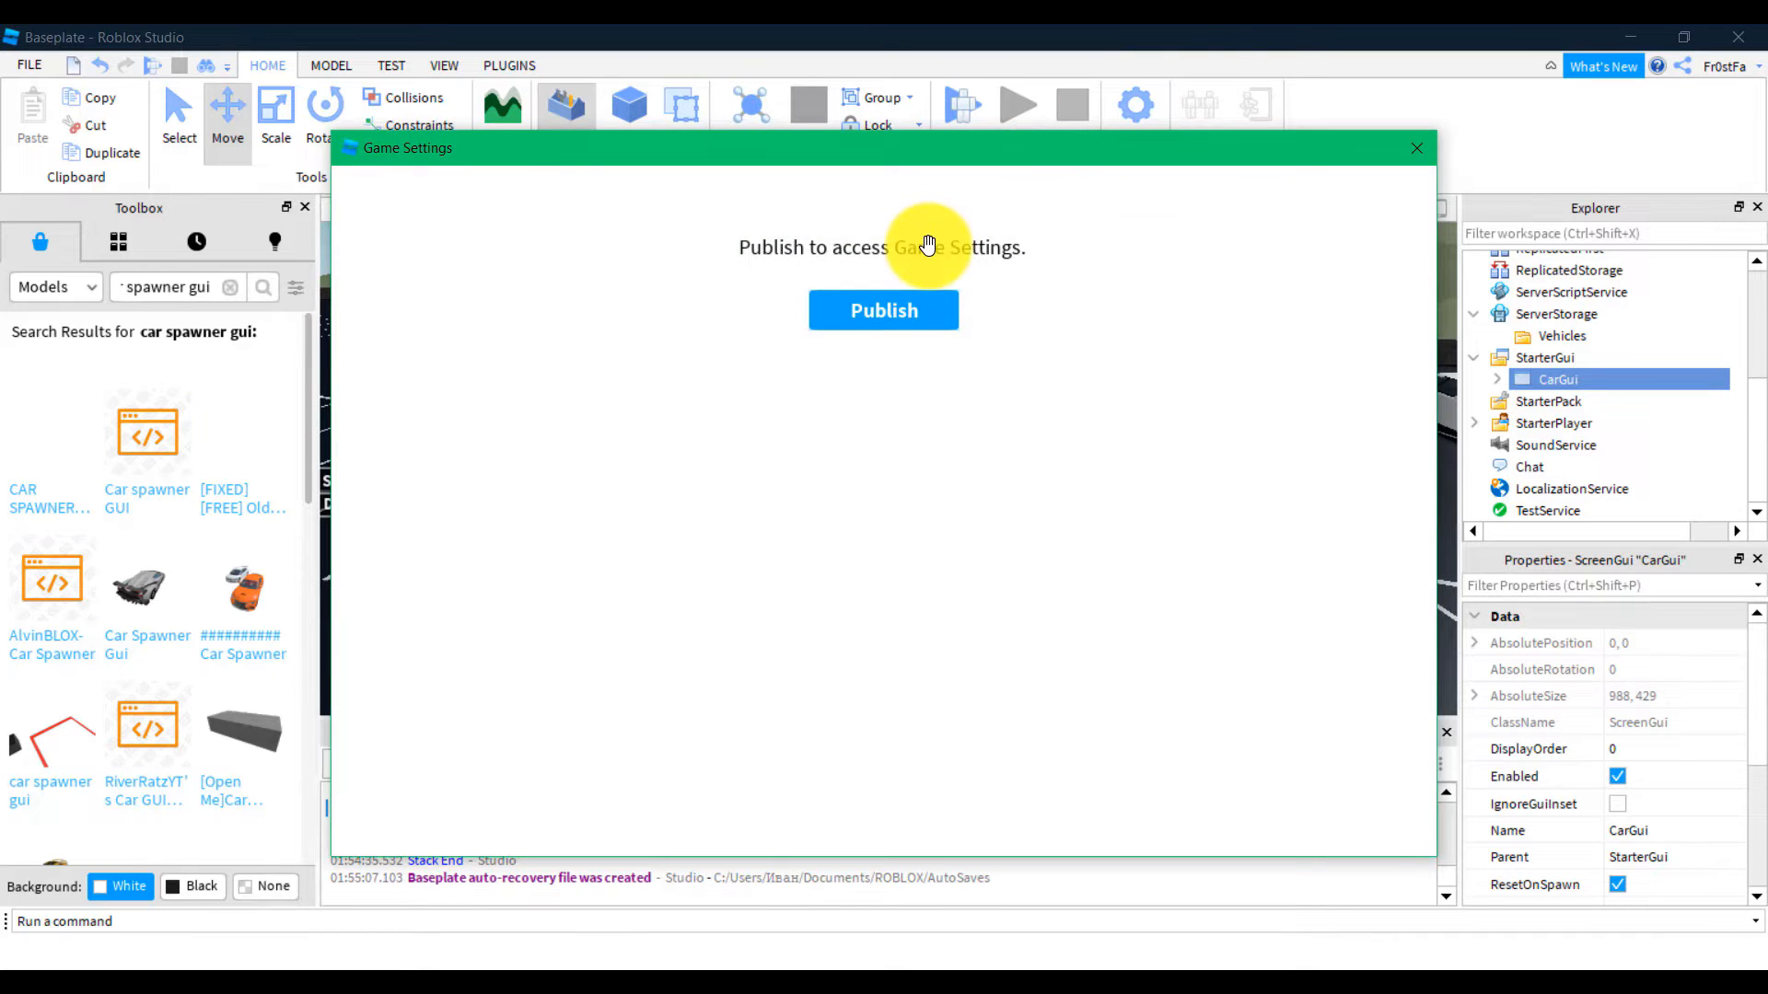
Publish the place as a new game named 'Drift Party'
{"action": "left_click", "coordinate": [831, 309]}
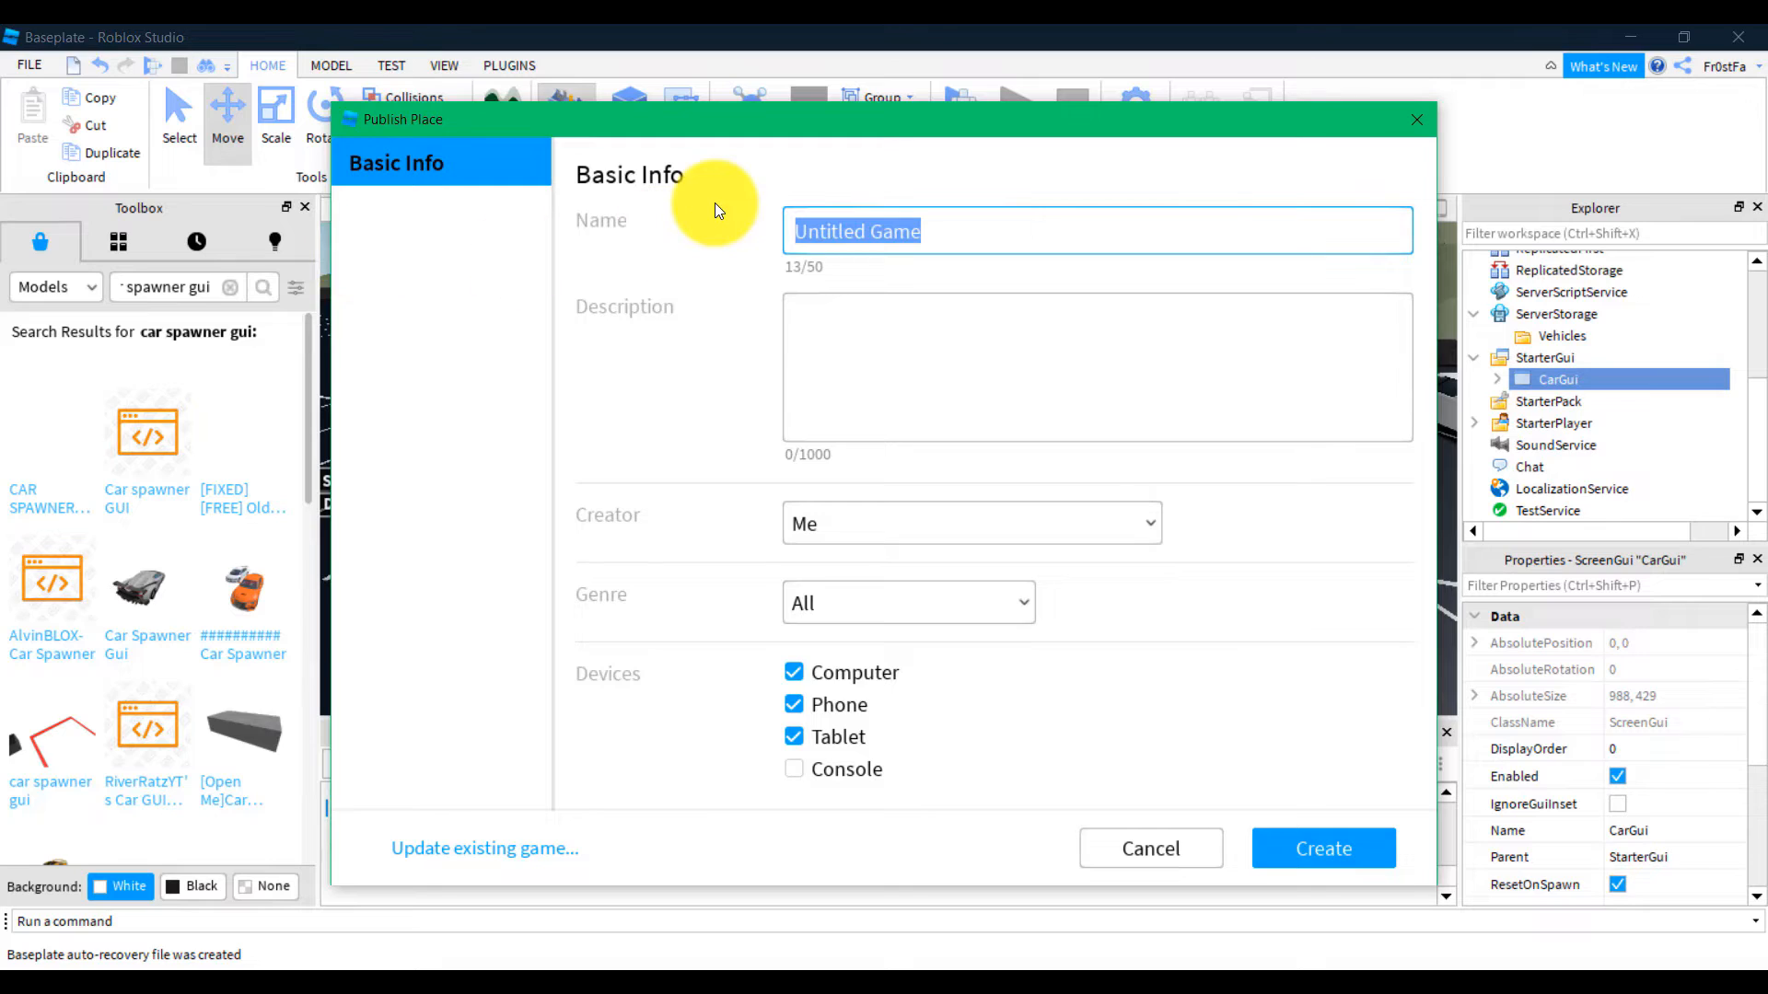
{"action": "type", "text": "Drift["}
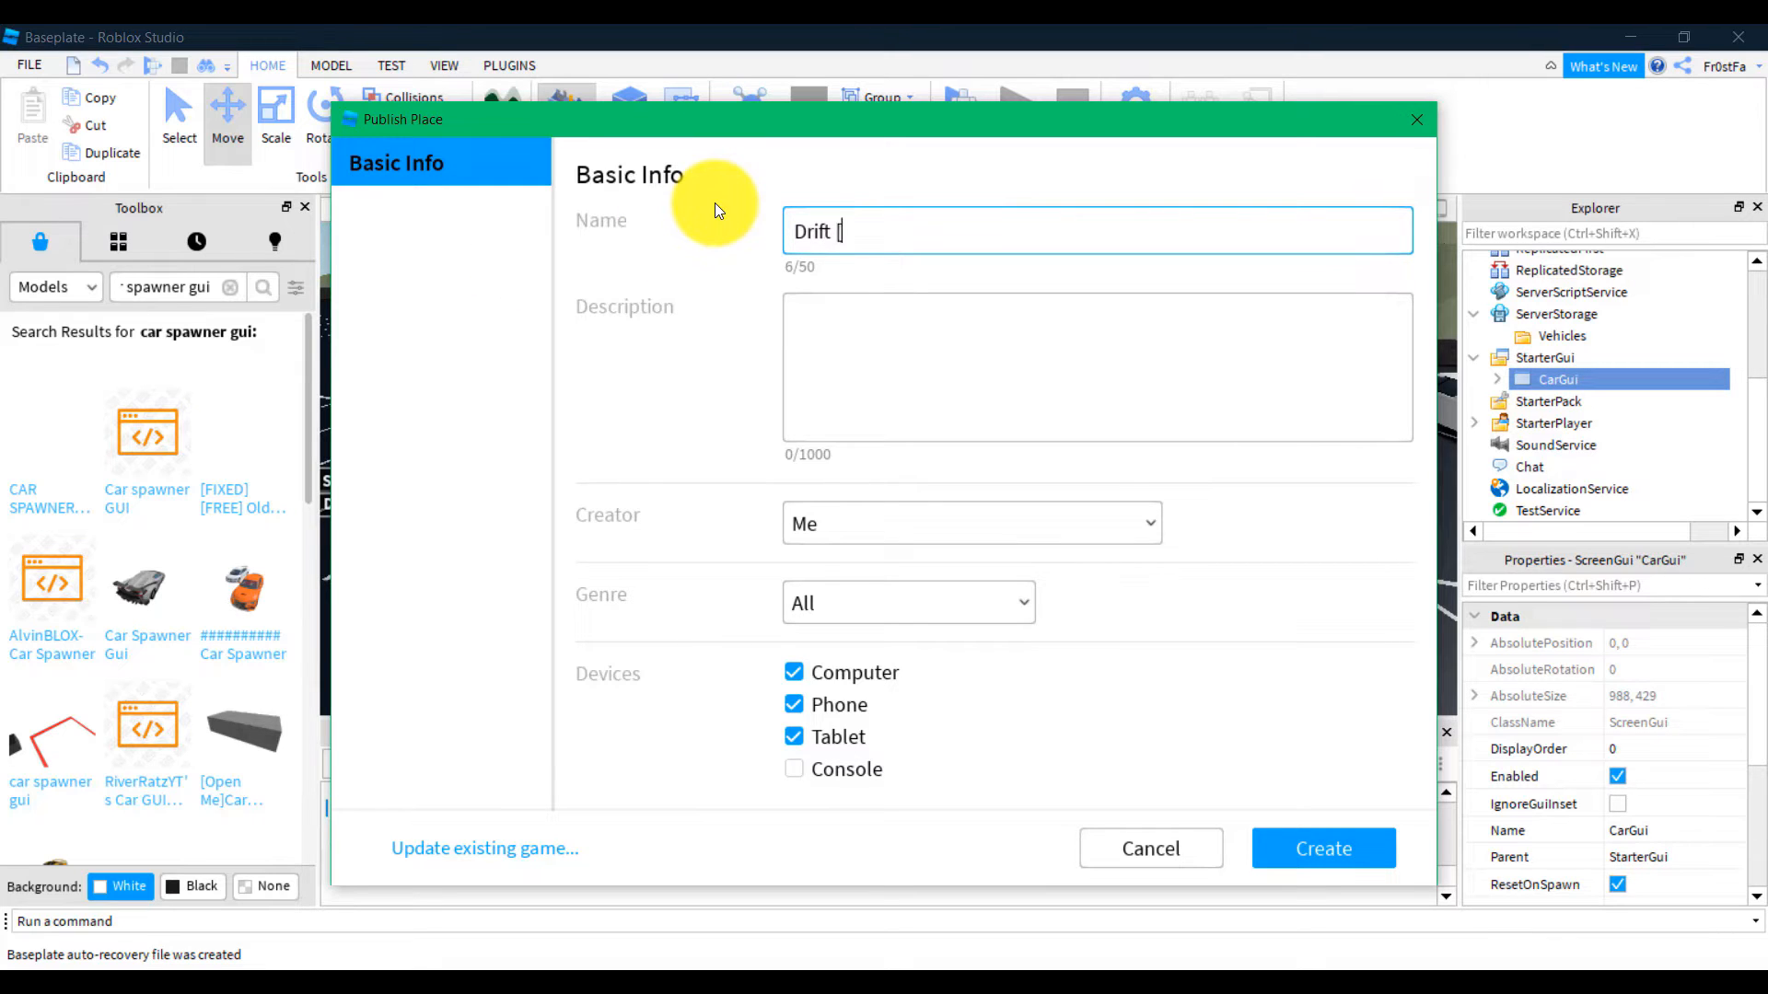
{"action": "key", "text": "BackSpace"}
{"action": "key", "text": "BackSpace"}
{"action": "type", "text": "P"}
{"action": "key", "text": "BackSpace"}
{"action": "type", "text": "Party"}
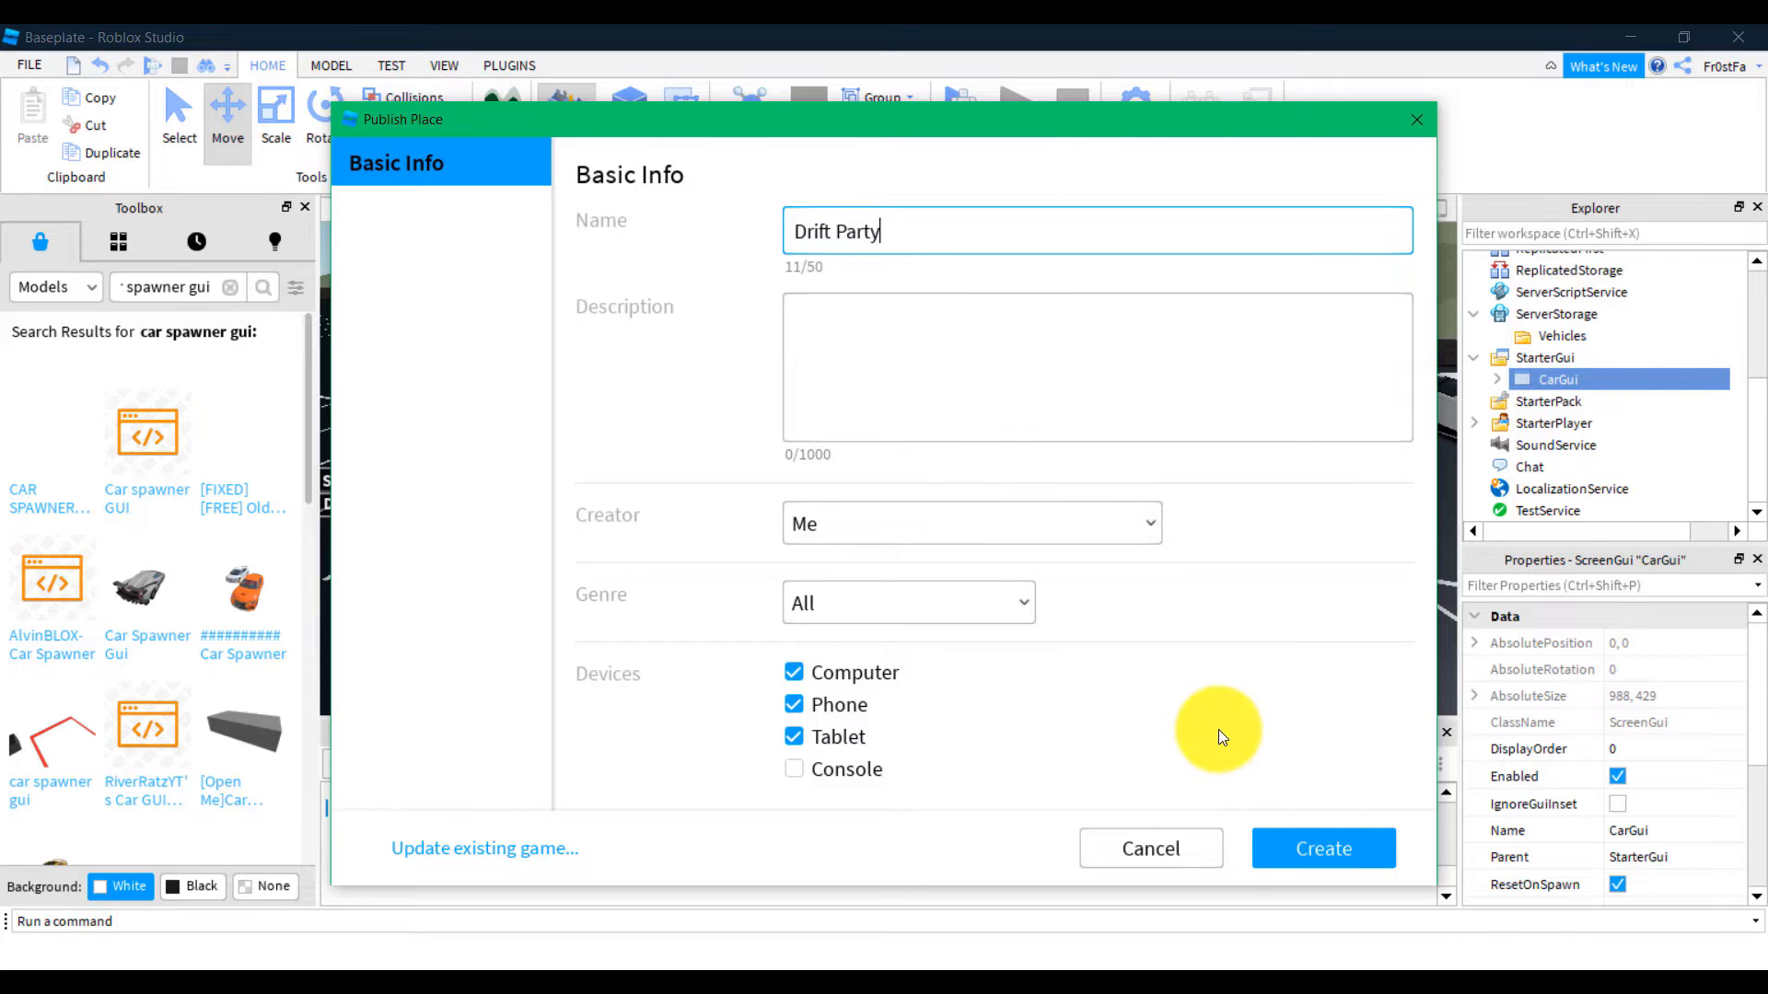
{"action": "left_click", "coordinate": [1320, 837]}
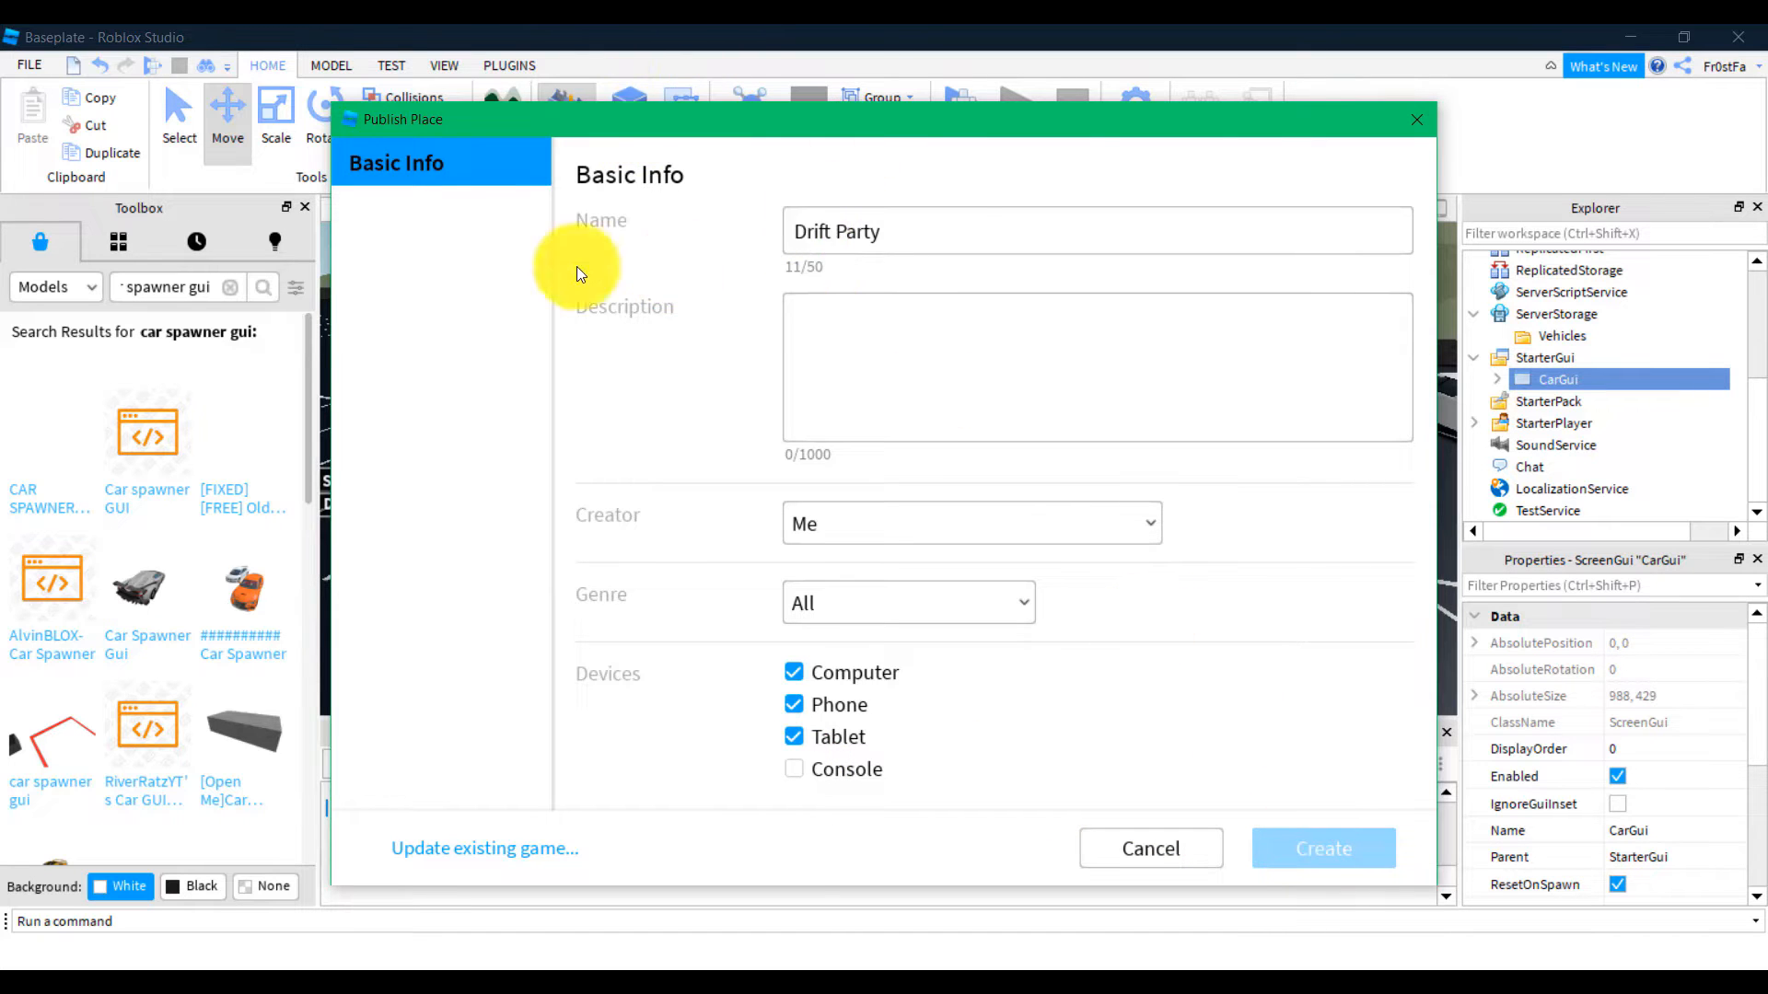
{"action": "mouse_move", "coordinate": [640, 129]}
{"action": "left_mouse_down"}
{"action": "mouse_move", "coordinate": [679, 119]}
{"action": "mouse_move", "coordinate": [616, 130]}
{"action": "left_mouse_up"}
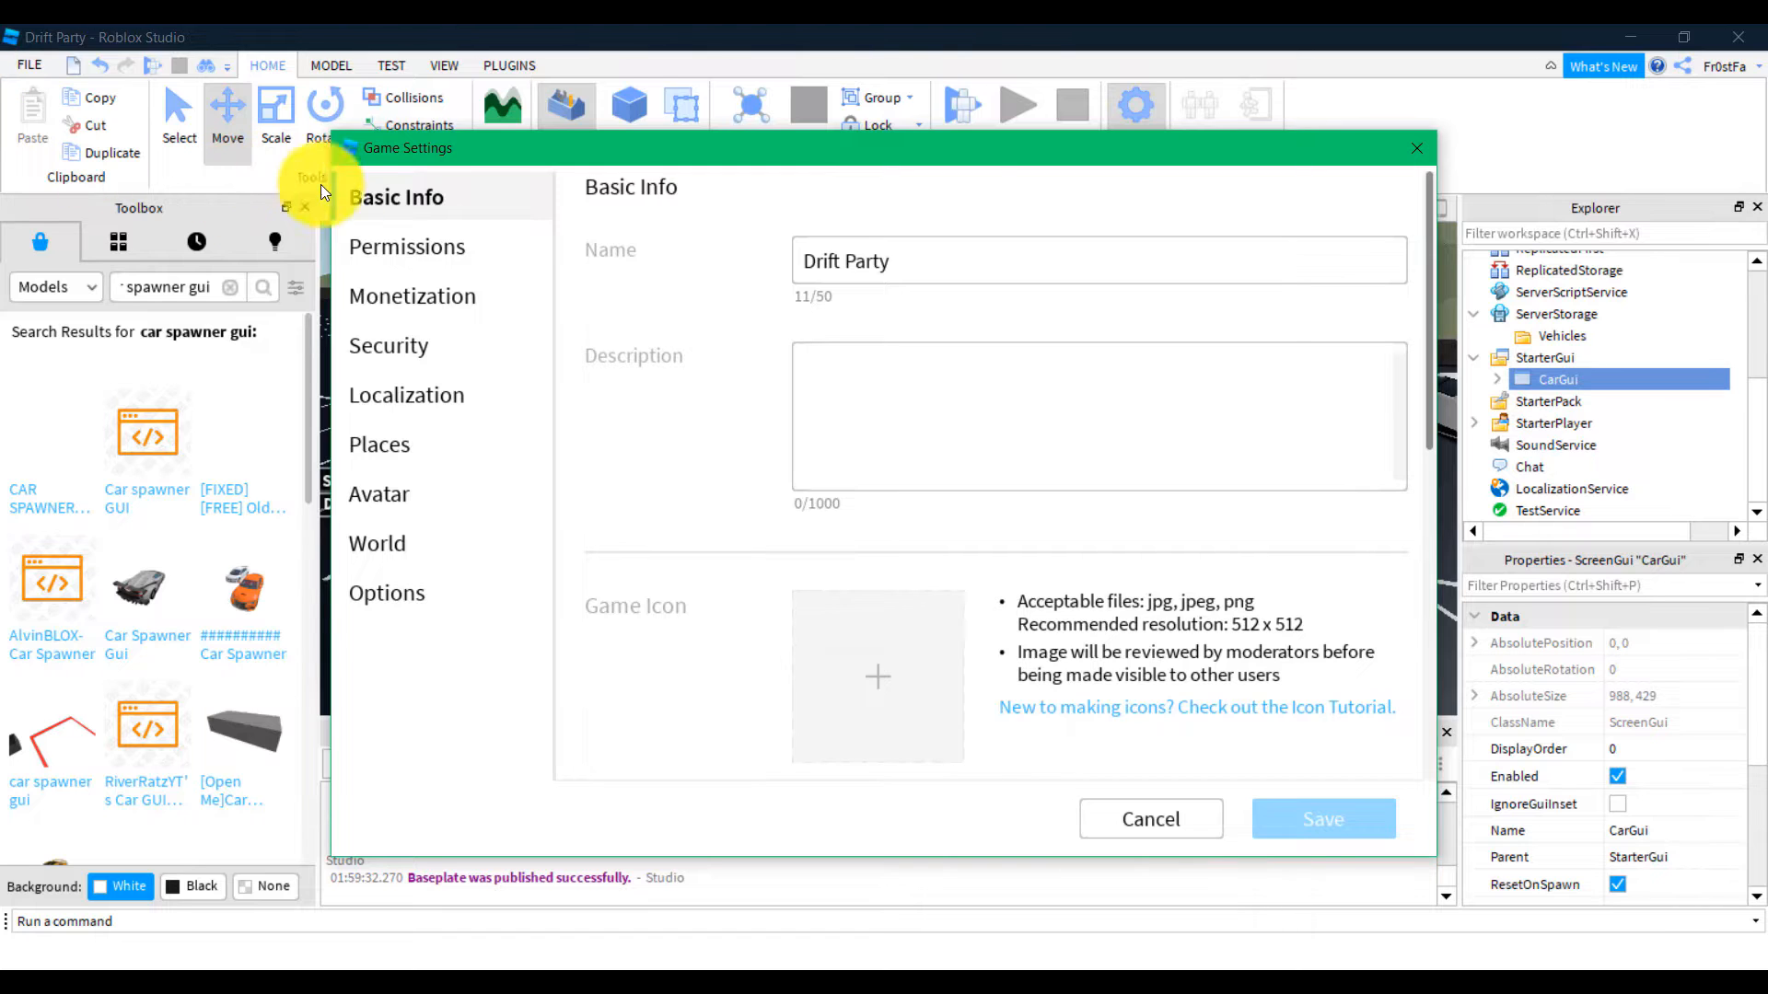
Set the Avatar Type to R6 in Game Settings, save, and confirm the change
{"action": "mouse_move", "coordinate": [457, 154]}
{"action": "left_mouse_down"}
{"action": "mouse_move", "coordinate": [427, 252]}
{"action": "mouse_move", "coordinate": [446, 159]}
{"action": "left_mouse_up"}
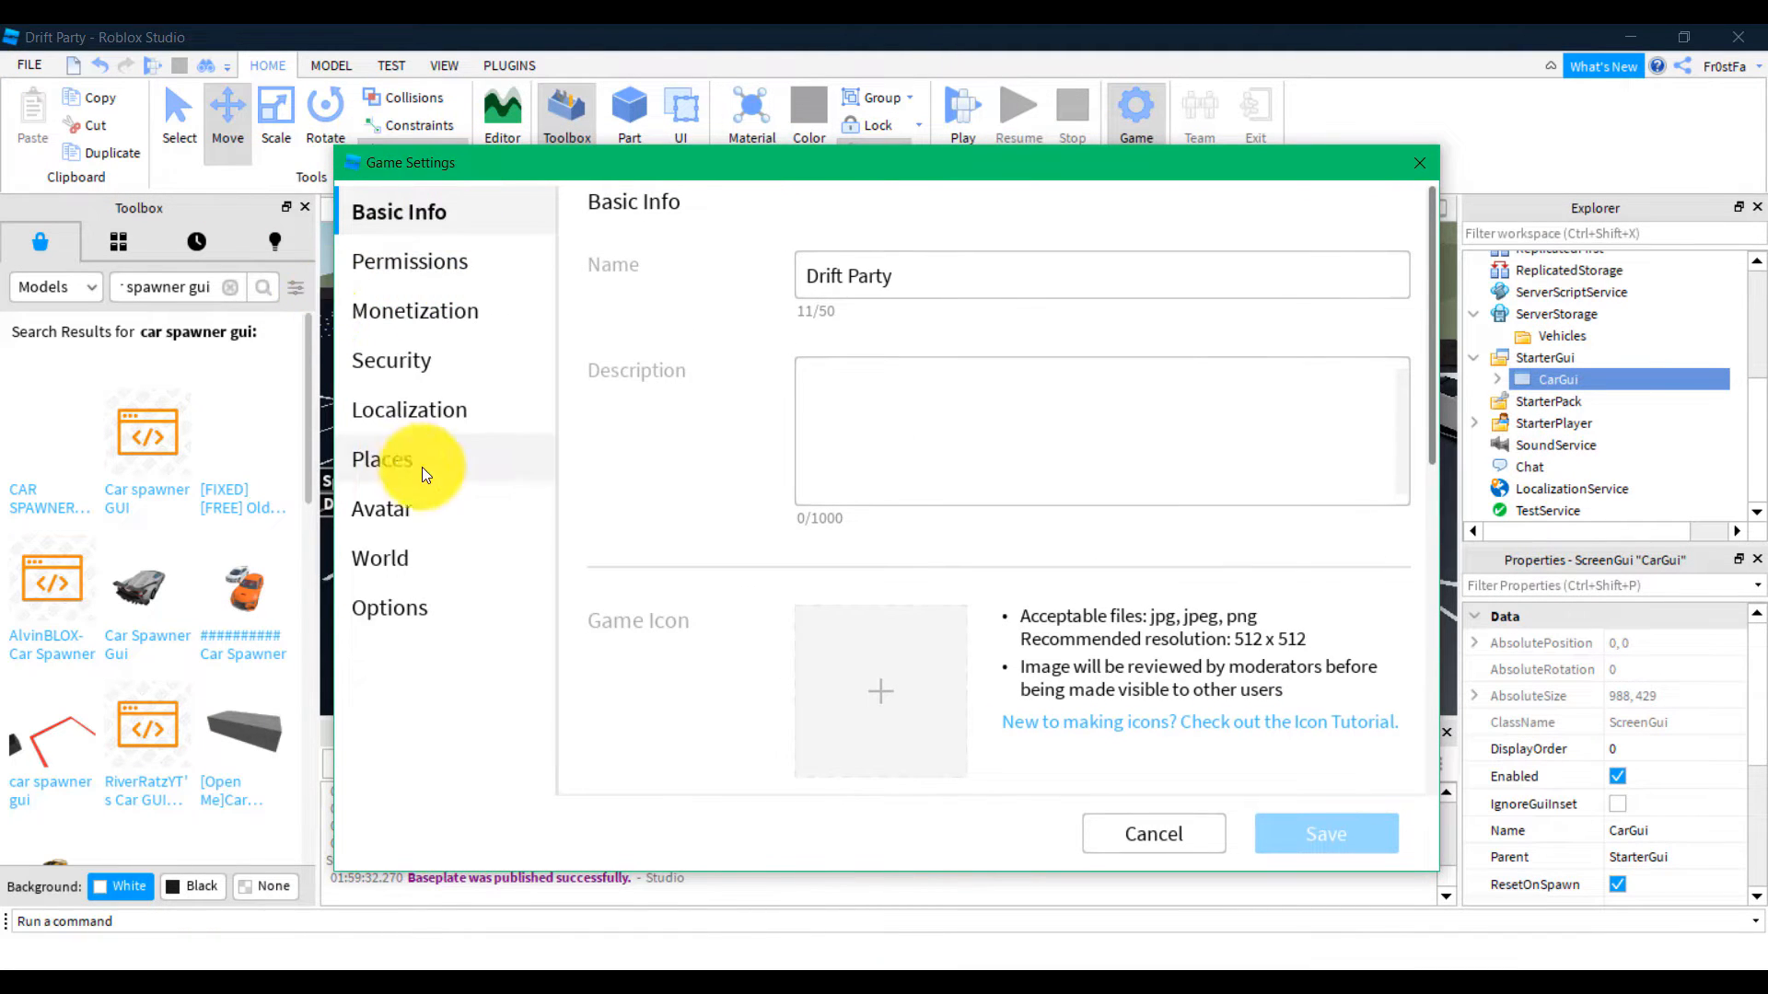
{"action": "left_click", "coordinate": [405, 529]}
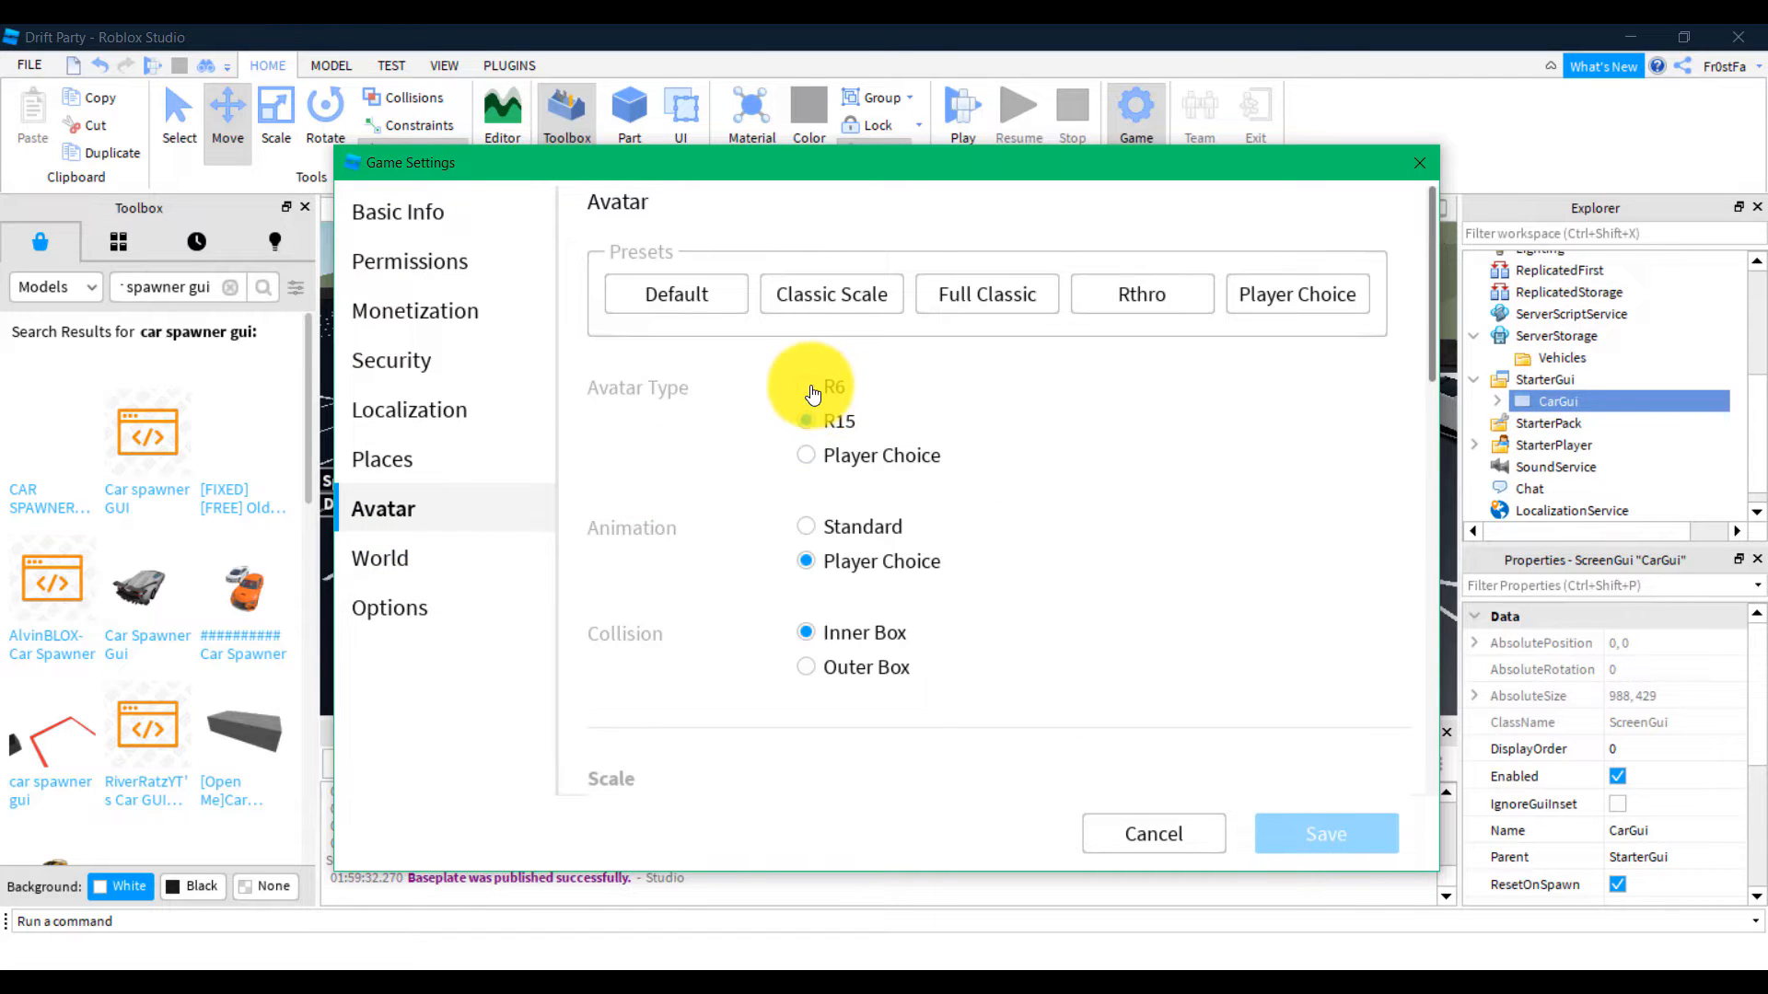
{"action": "left_click", "coordinate": [810, 389]}
{"action": "scroll", "coordinate": [754, 478], "scroll_direction": "down", "scroll_amount": 10}
{"action": "scroll", "coordinate": [754, 477], "scroll_direction": "up", "scroll_amount": 10}
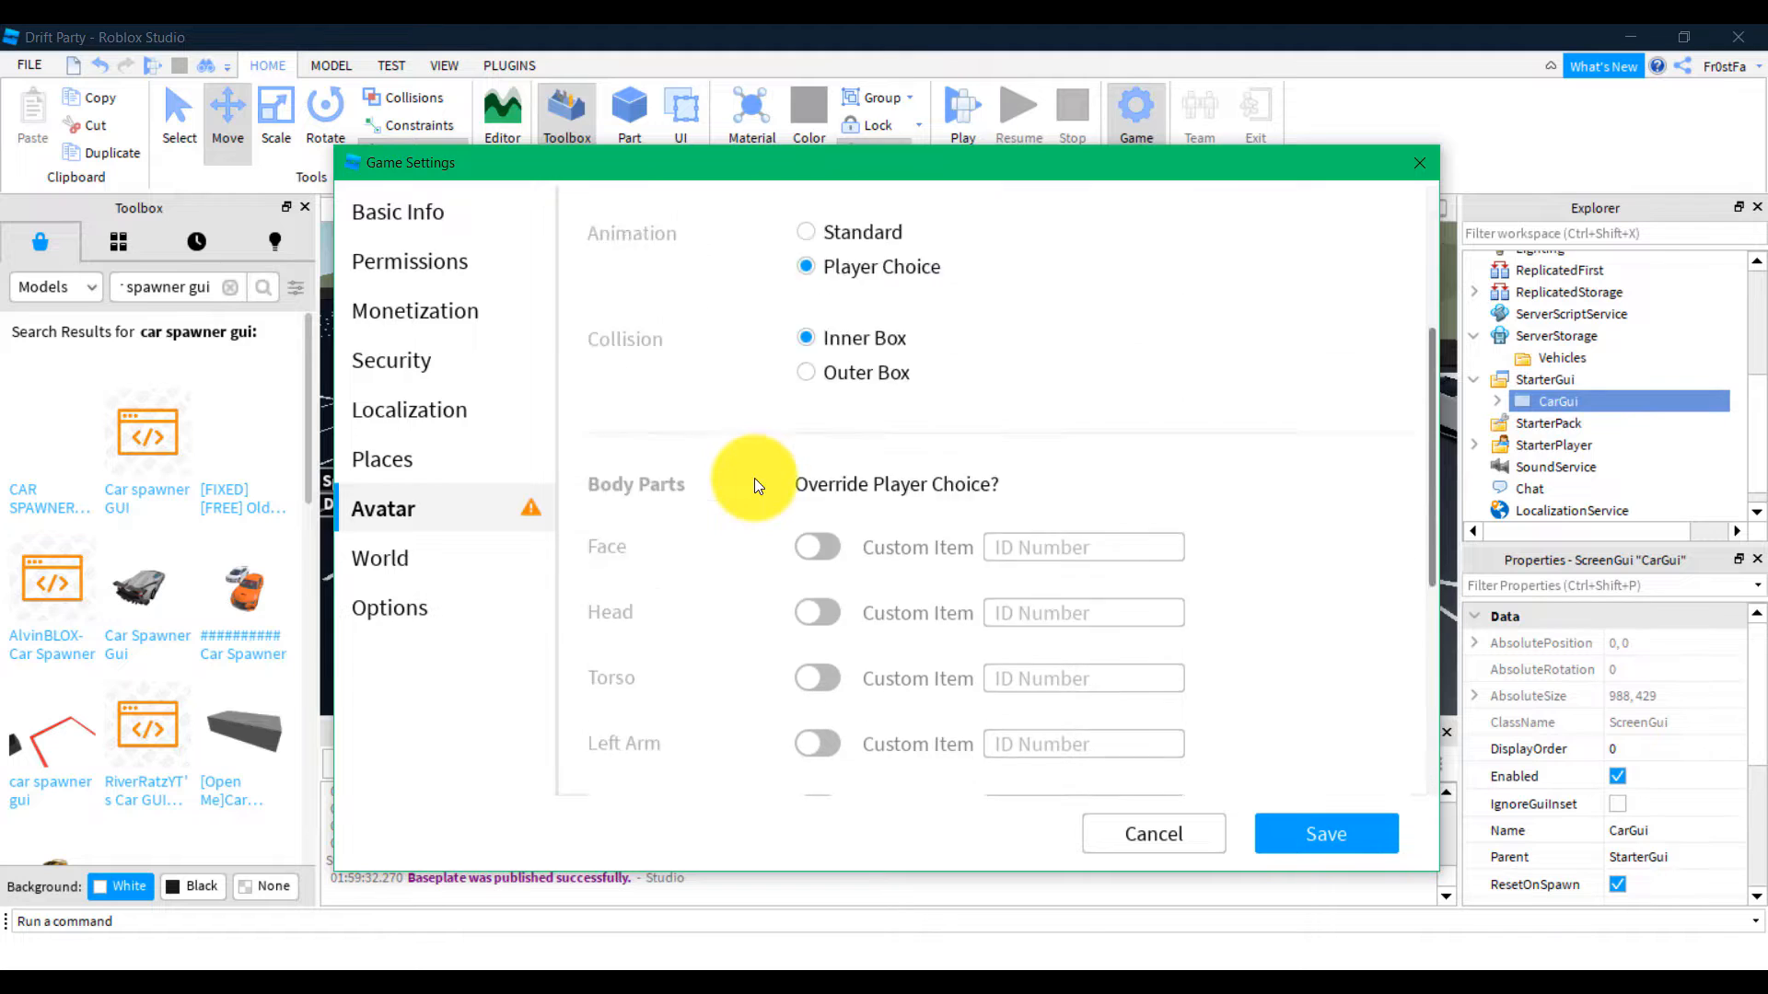
{"action": "left_click", "coordinate": [1322, 826]}
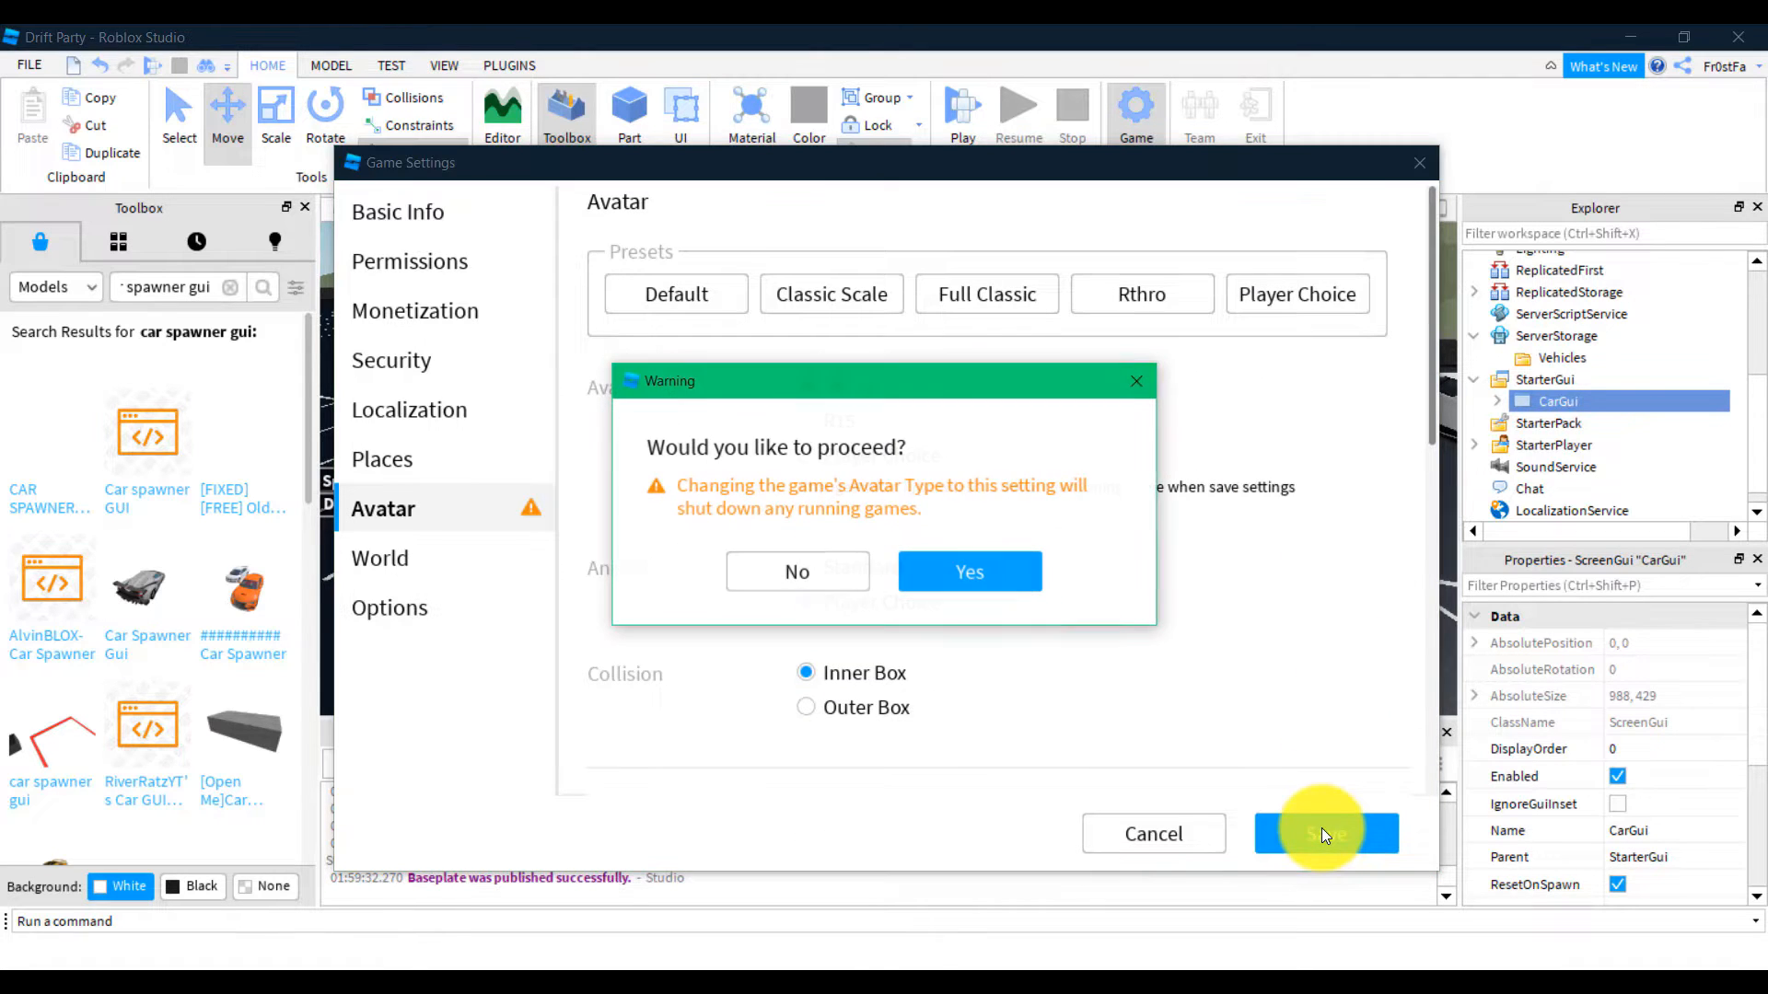
{"action": "left_click", "coordinate": [984, 569]}
{"action": "scroll", "coordinate": [983, 567], "scroll_direction": "down", "scroll_amount": 10}
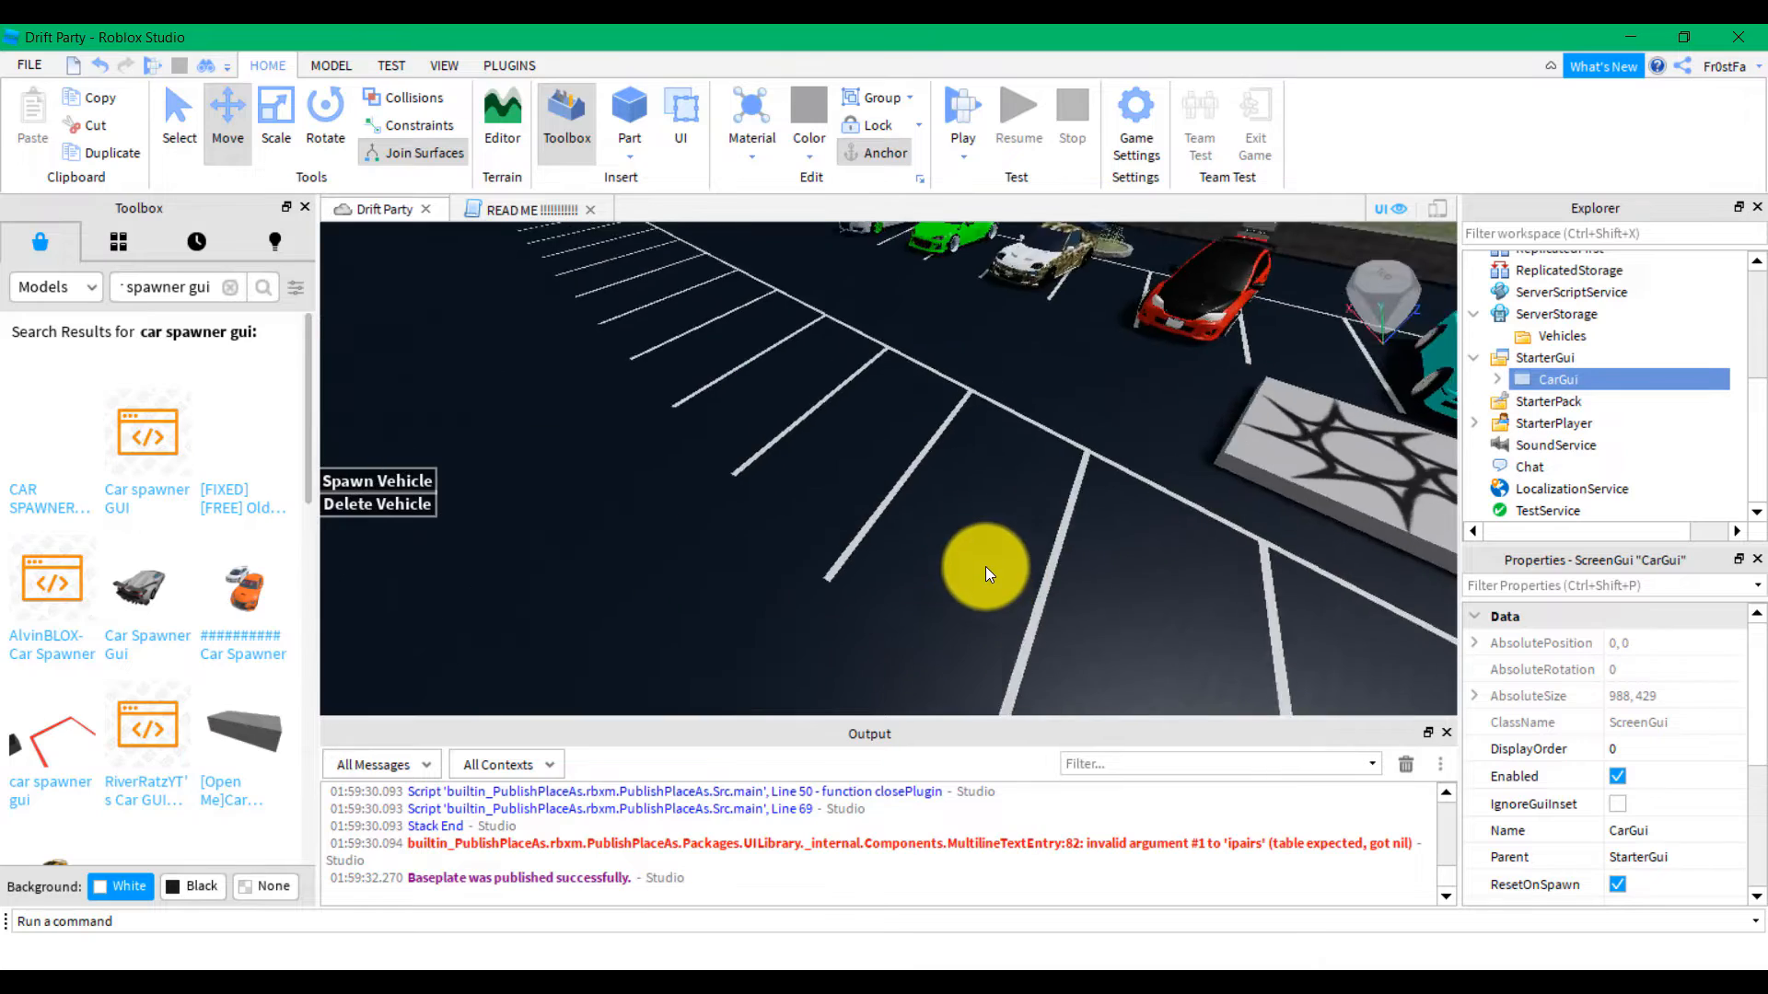
{"action": "scroll", "coordinate": [985, 567], "scroll_direction": "up", "scroll_amount": 2}
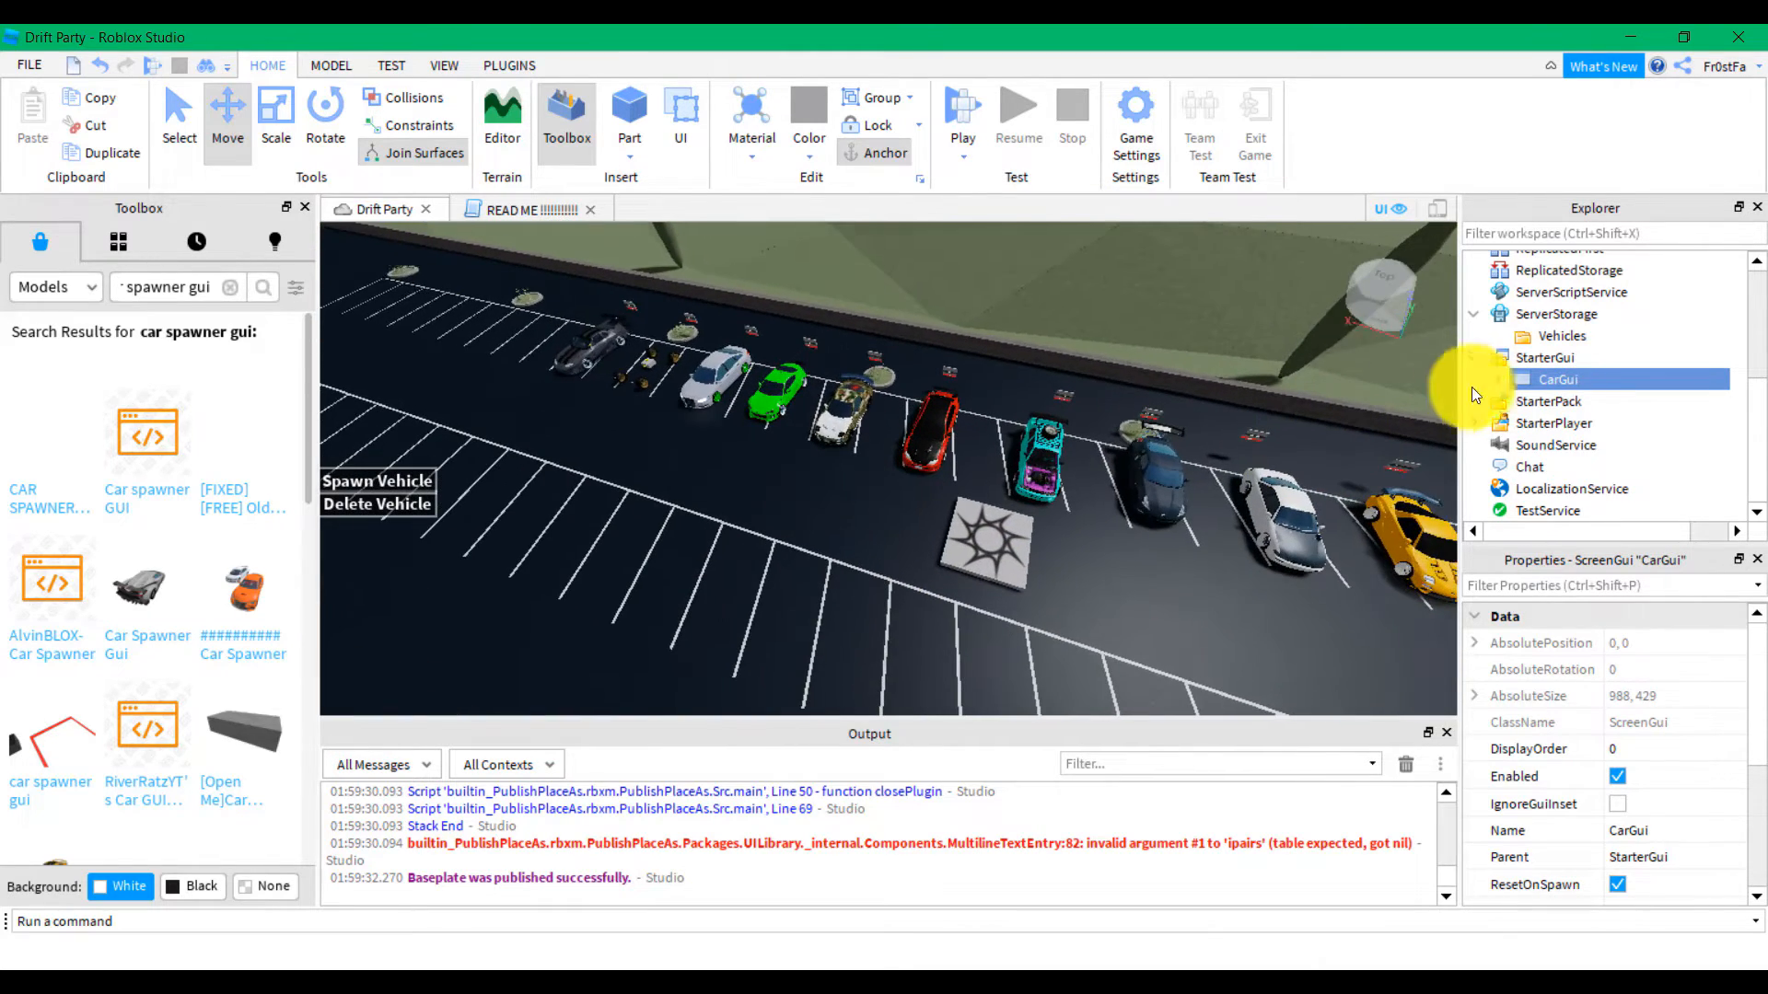
{"action": "left_click", "coordinate": [516, 210]}
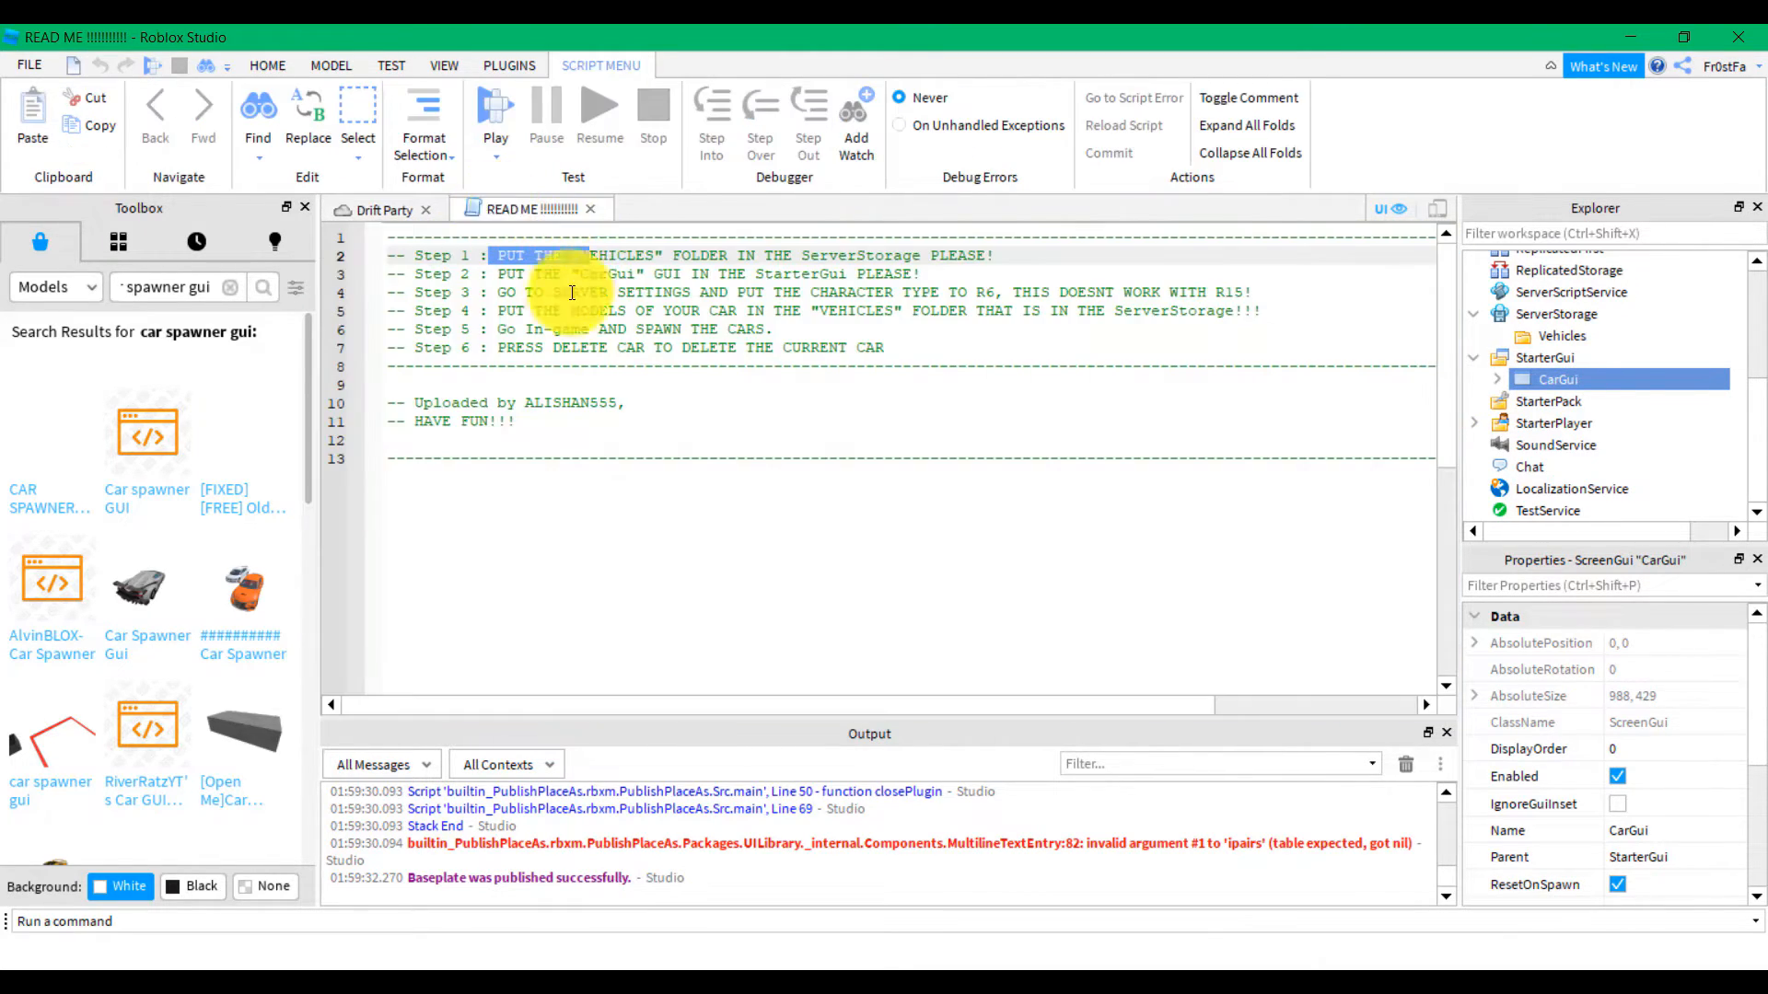
{"action": "left_click", "coordinate": [493, 310]}
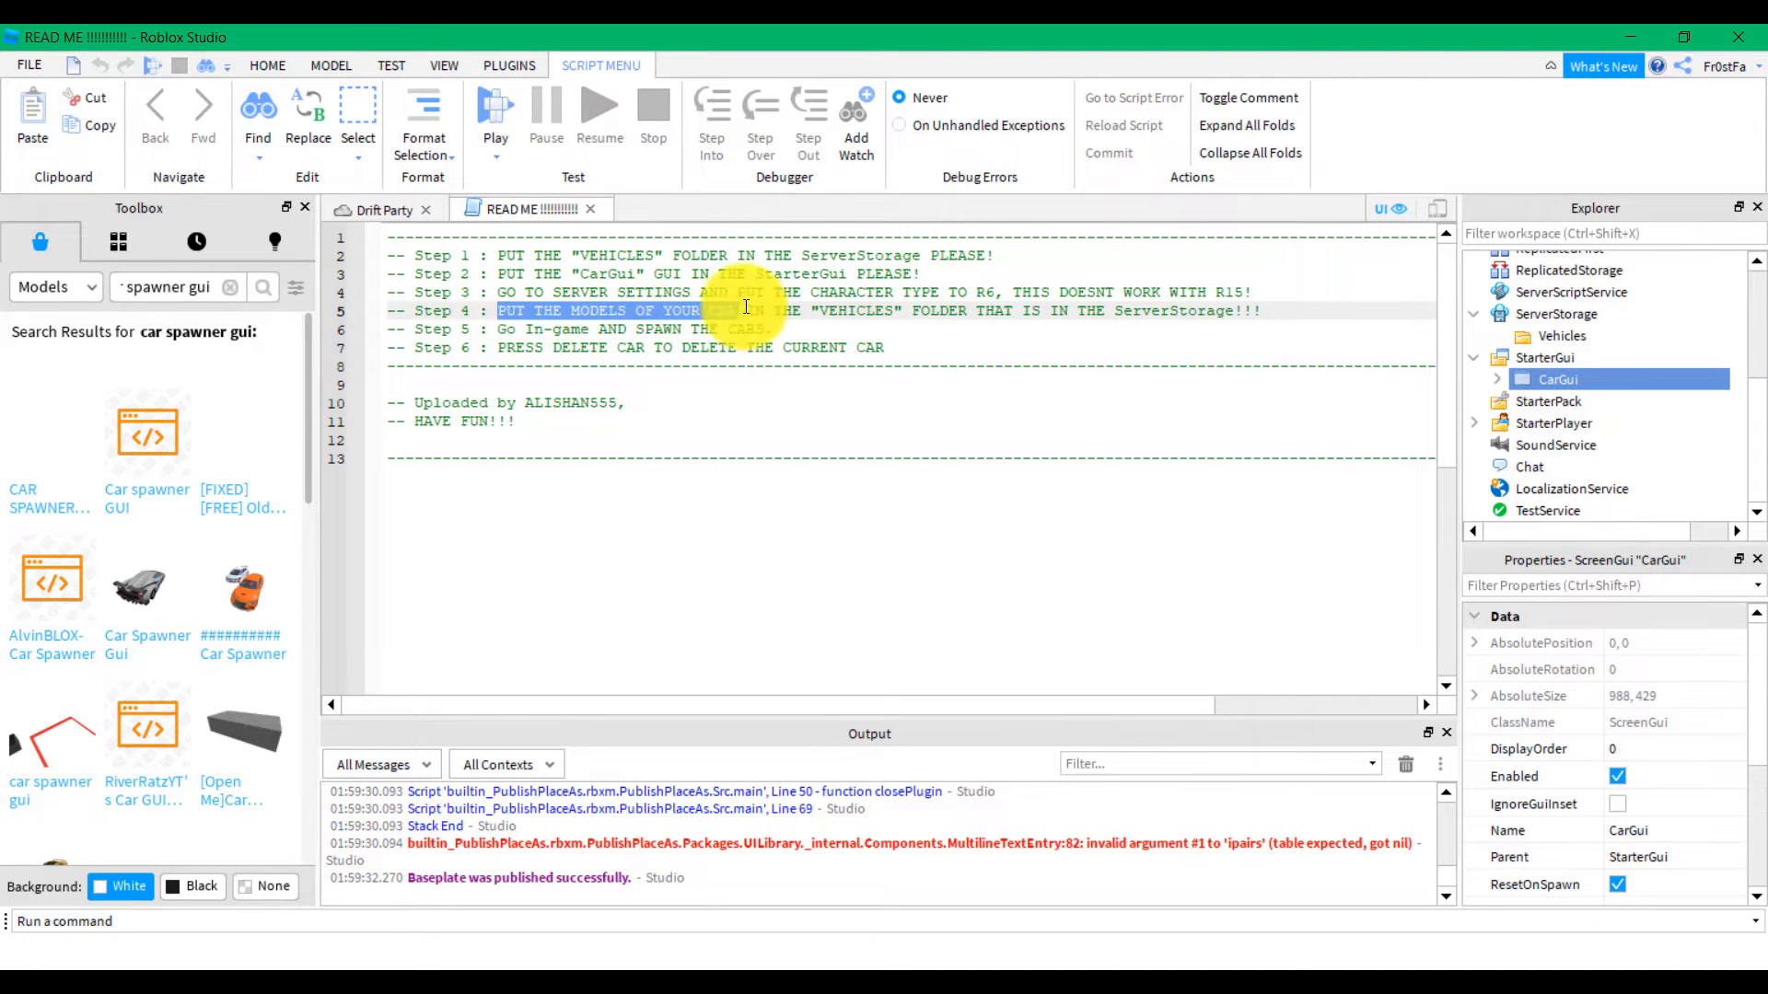
{"action": "left_click", "coordinate": [775, 311]}
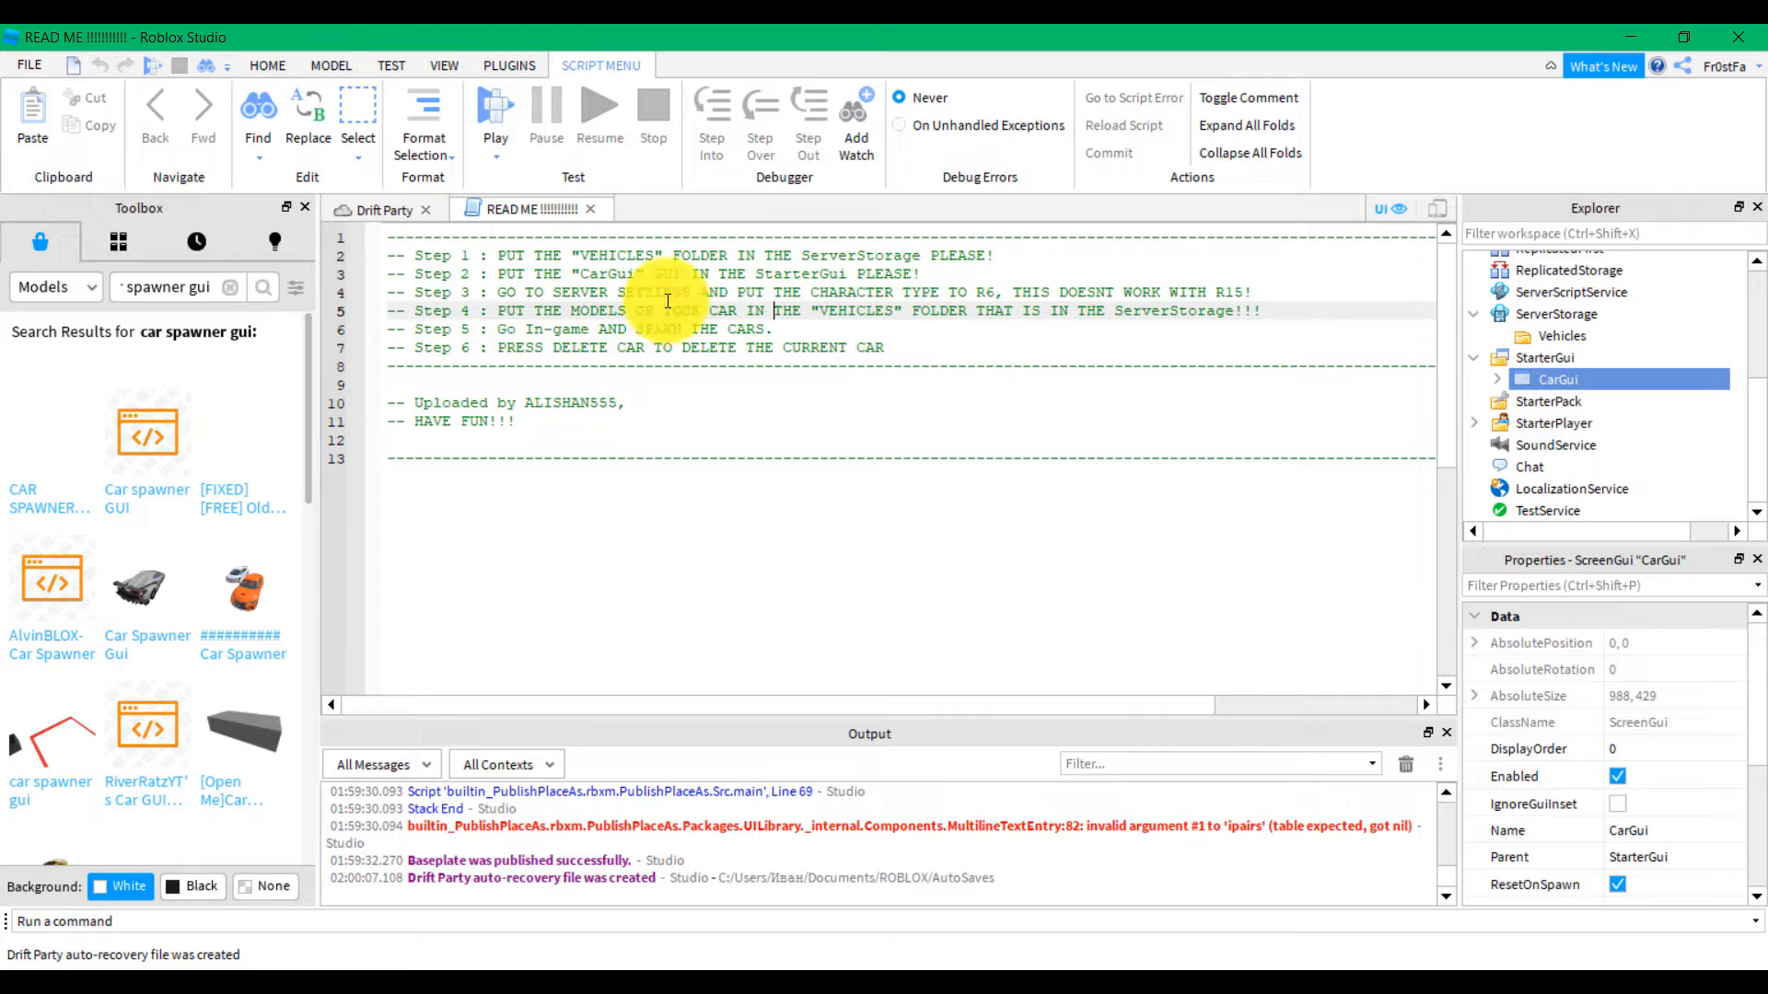
{"action": "left_click", "coordinate": [383, 208]}
{"action": "scroll", "coordinate": [930, 395], "scroll_direction": "up", "scroll_amount": 5}
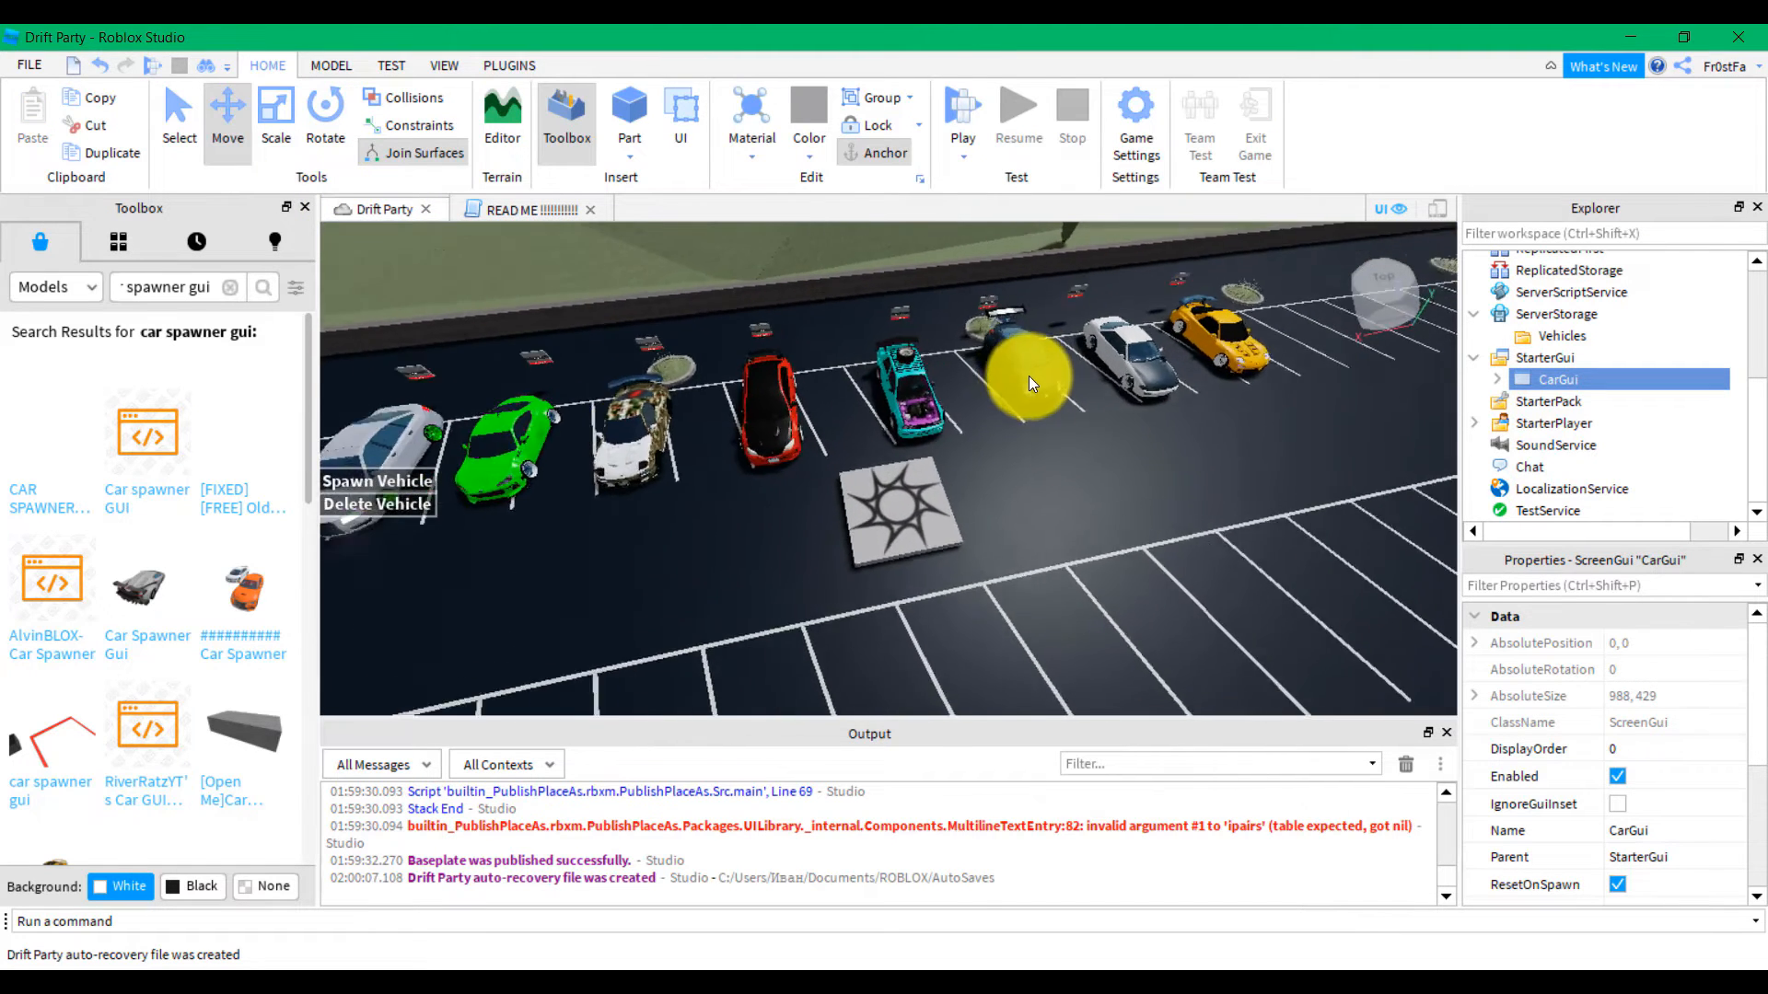
{"action": "scroll", "coordinate": [1533, 350], "scroll_direction": "up", "scroll_amount": 4}
Move the OOF car model into ServerStorage > Vehicles
{"action": "left_click", "coordinate": [1499, 351]}
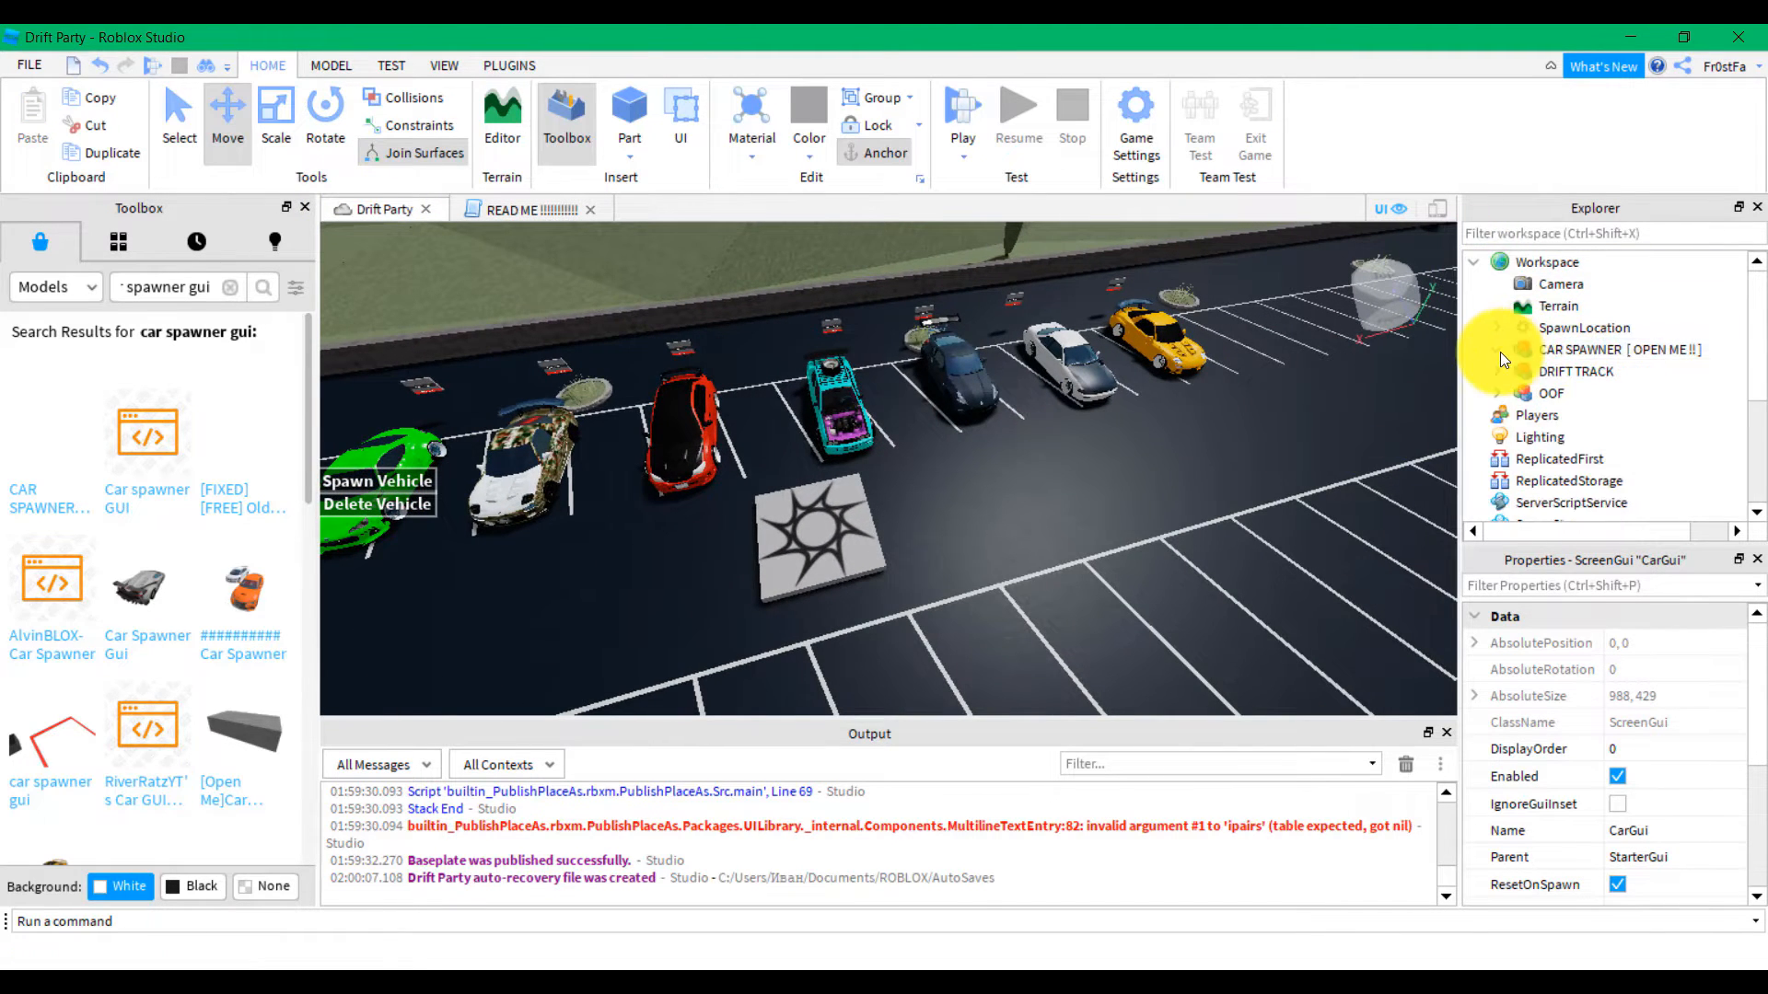
{"action": "left_click", "coordinate": [1533, 394]}
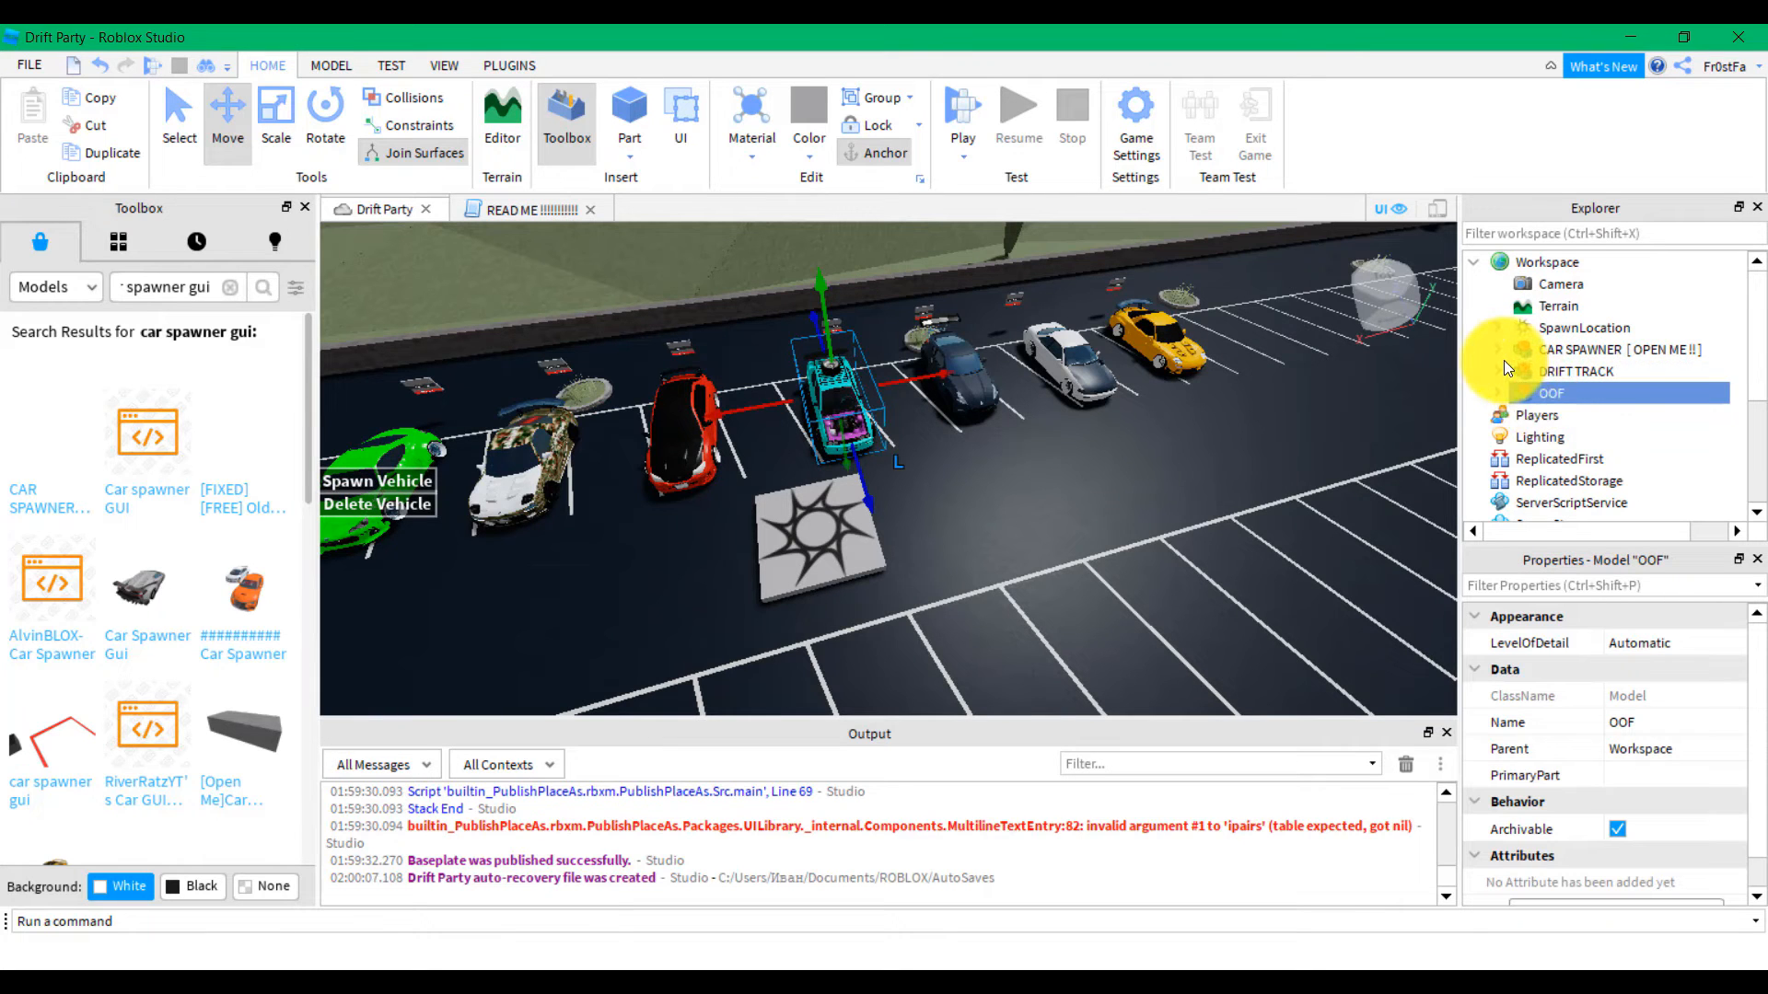
{"action": "left_click", "coordinate": [1499, 366]}
{"action": "scroll", "coordinate": [1499, 364], "scroll_direction": "down", "scroll_amount": 2}
{"action": "scroll", "coordinate": [1499, 350], "scroll_direction": "up", "scroll_amount": 2}
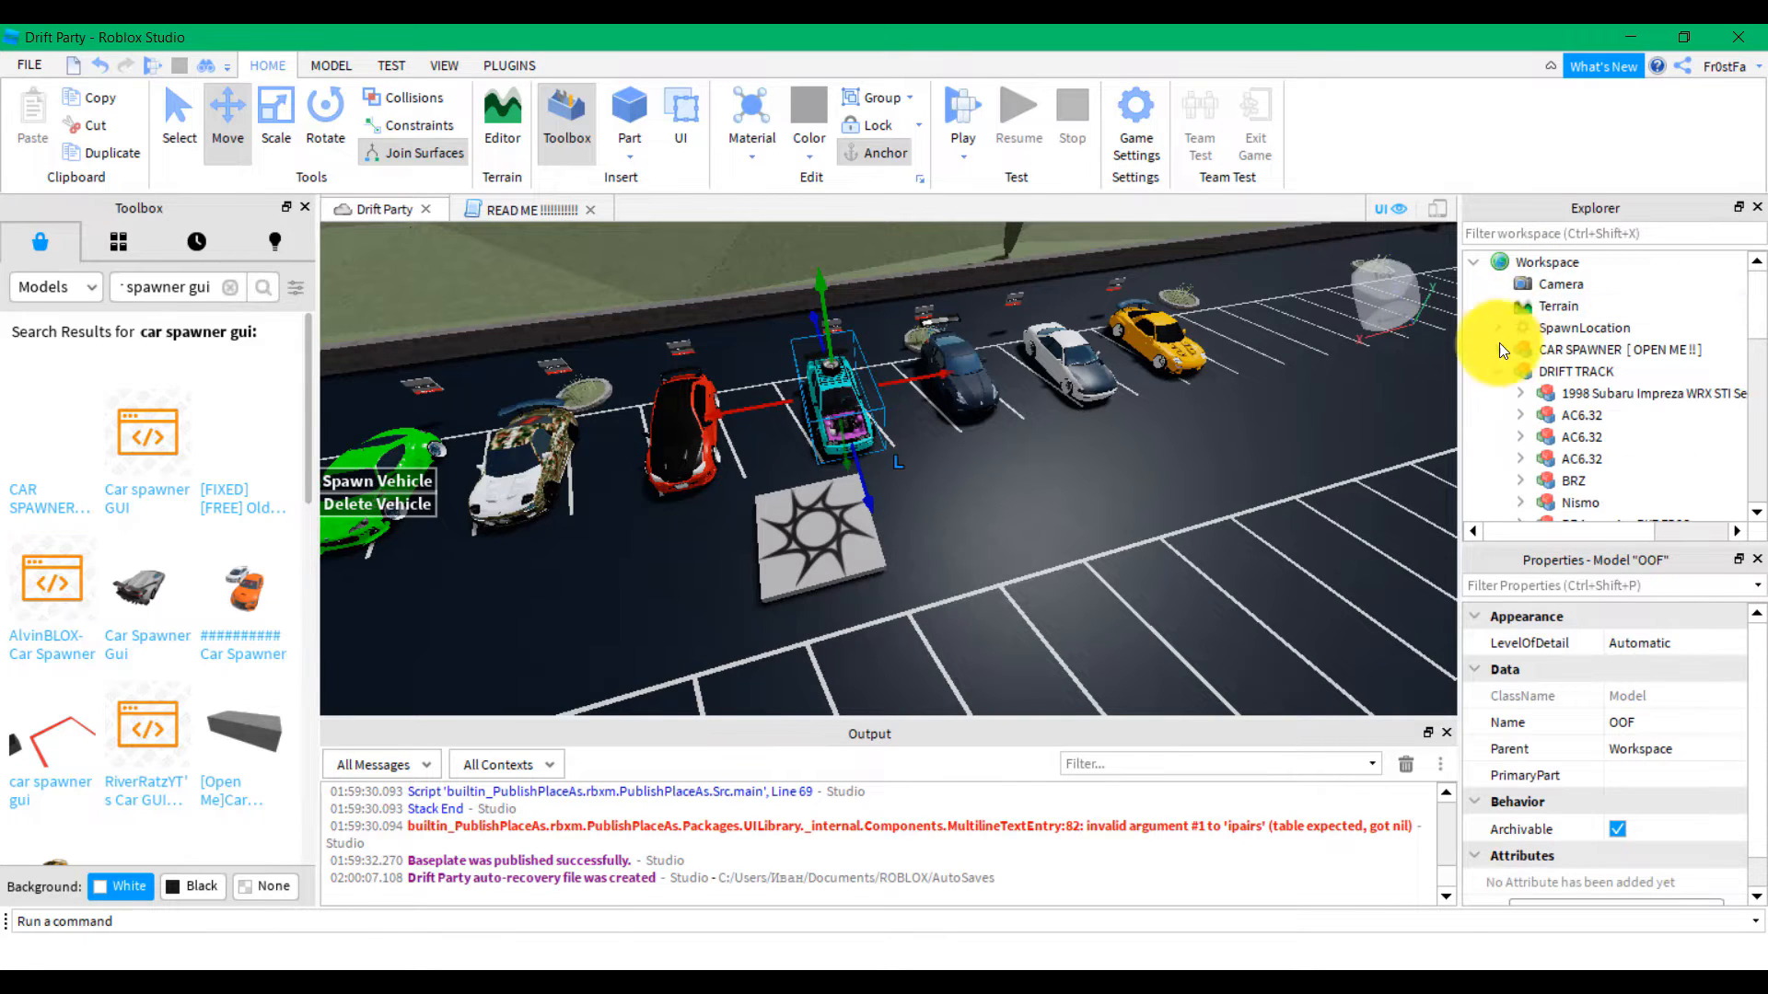
{"action": "left_click_drag", "start_coordinate": [1541, 388], "coordinate": [1531, 342]}
Move the nine cars from 1998 Subaru Impreza to Sivia S14 into the Vehicles folder
{"action": "scroll", "coordinate": [1528, 425], "scroll_direction": "down", "scroll_amount": 3}
{"action": "scroll", "coordinate": [1530, 367], "scroll_direction": "up", "scroll_amount": 3}
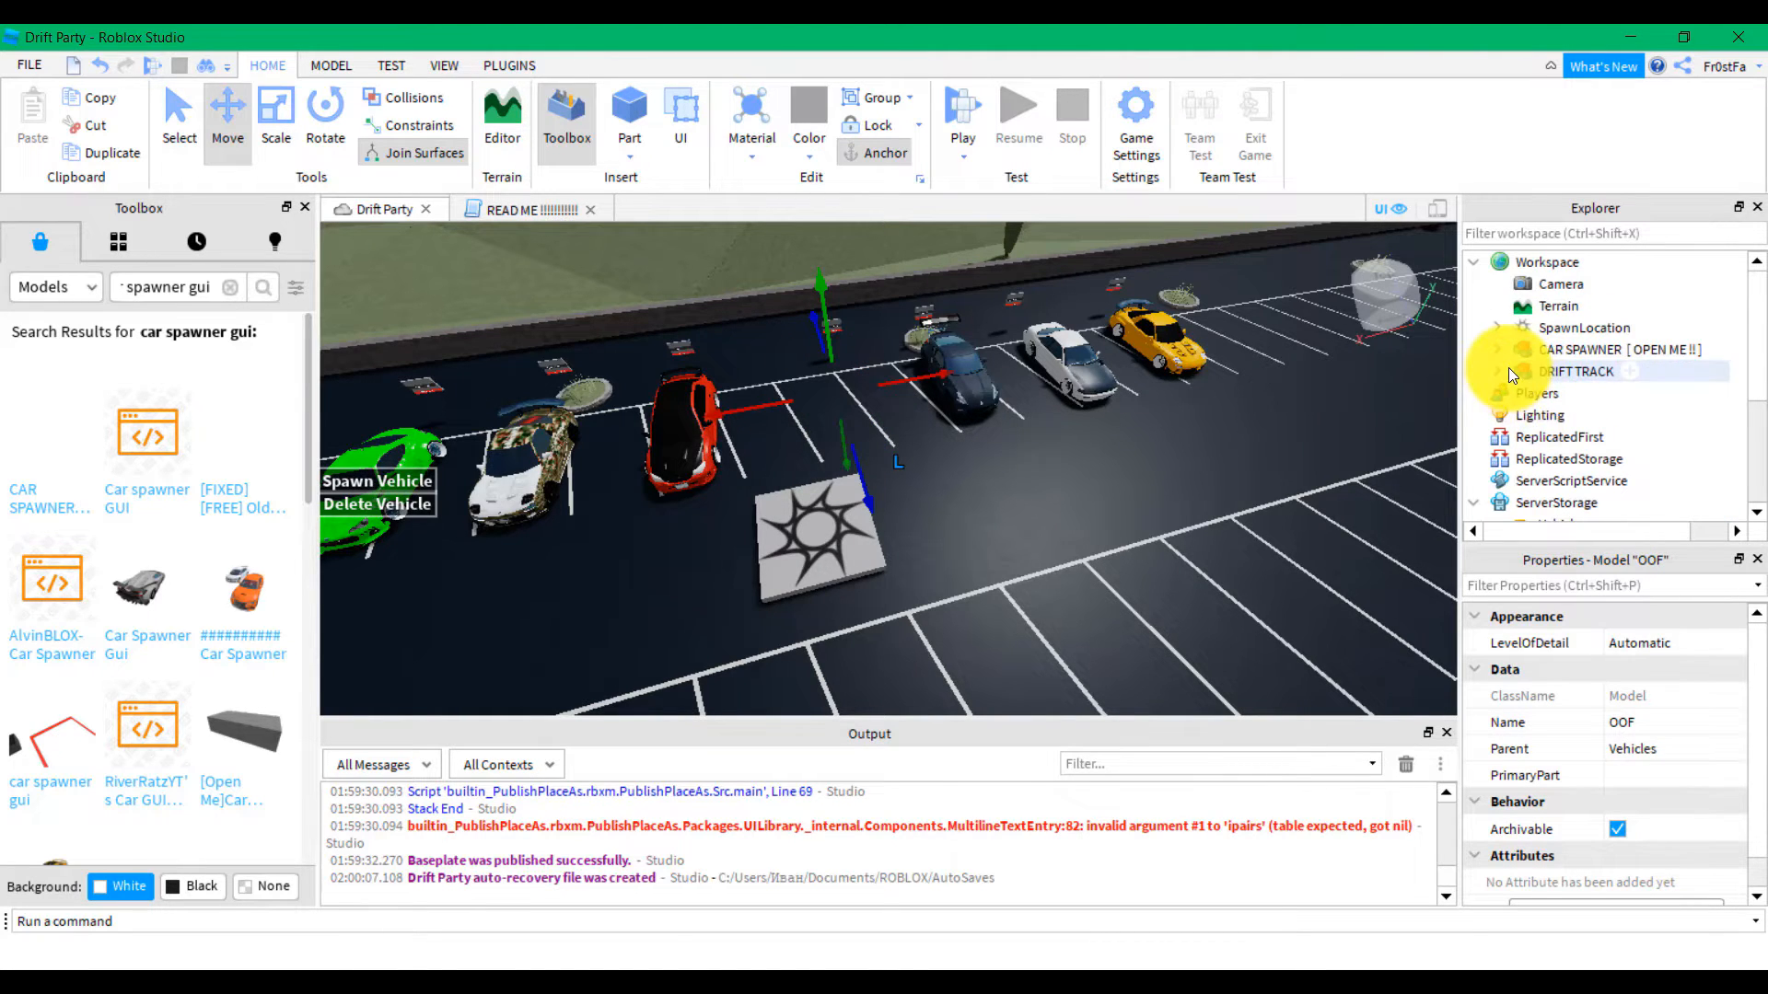
{"action": "scroll", "coordinate": [1504, 372], "scroll_direction": "down", "scroll_amount": 1}
{"action": "left_click", "coordinate": [1584, 341]}
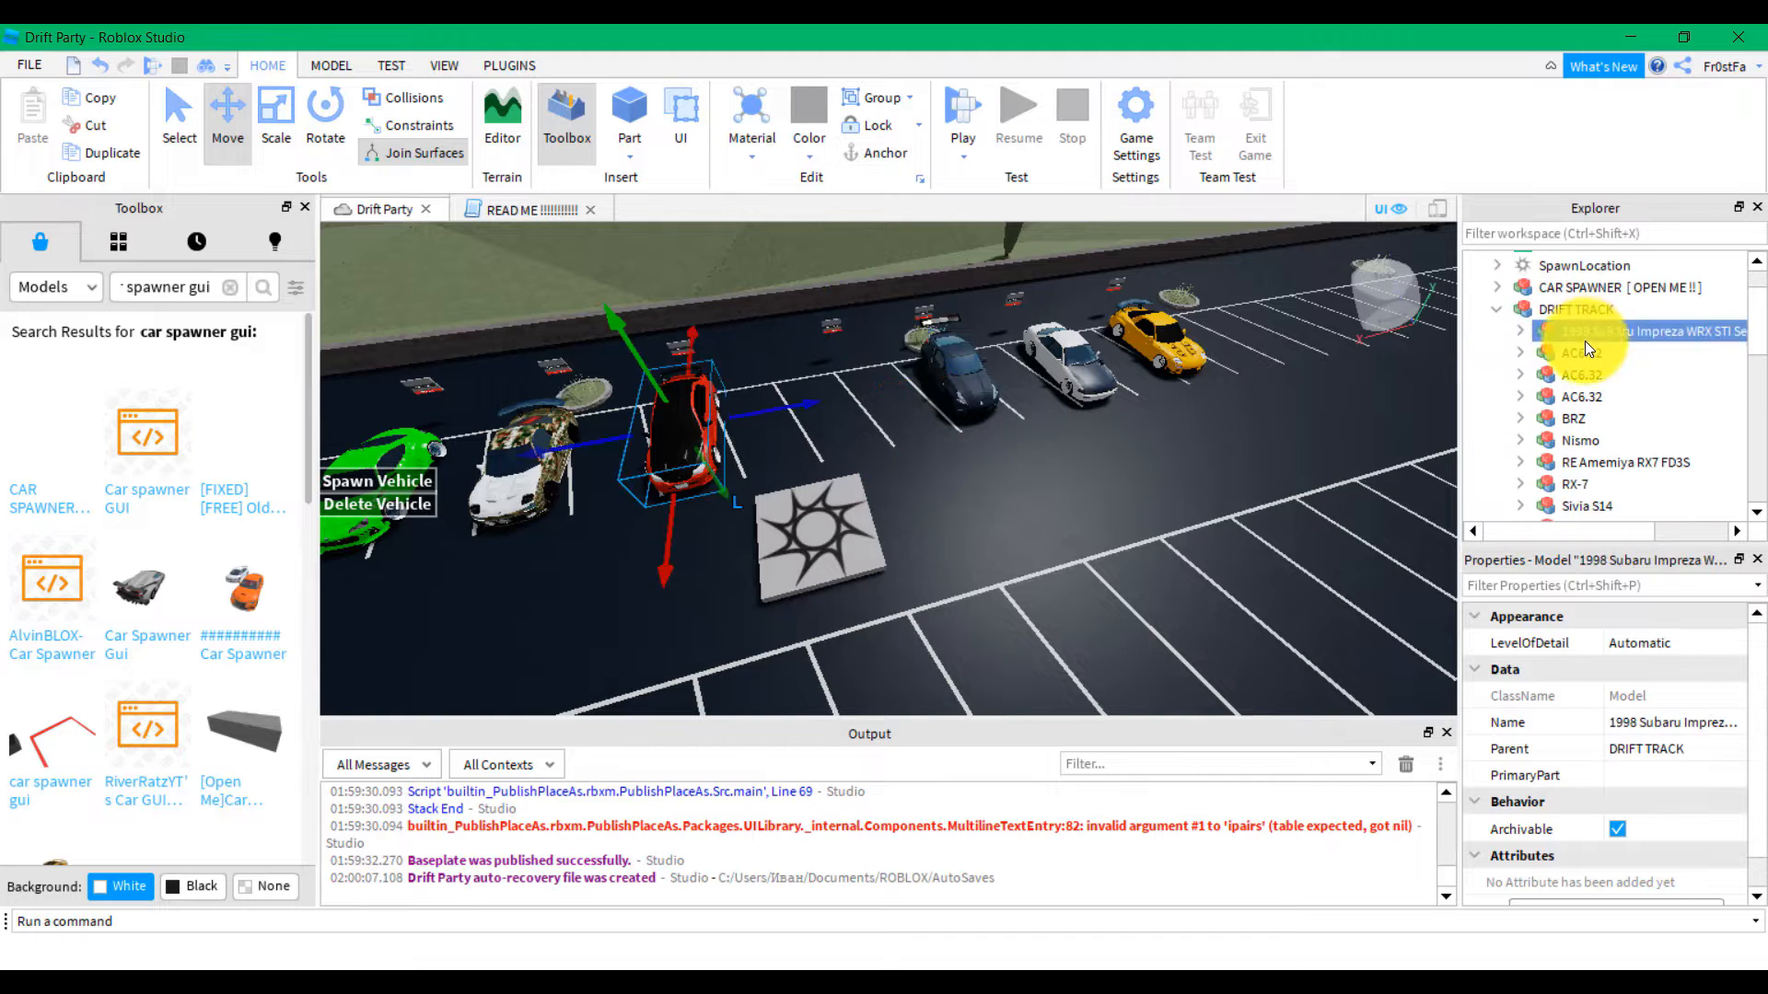
{"action": "scroll", "coordinate": [1582, 348], "scroll_direction": "down", "scroll_amount": 2}
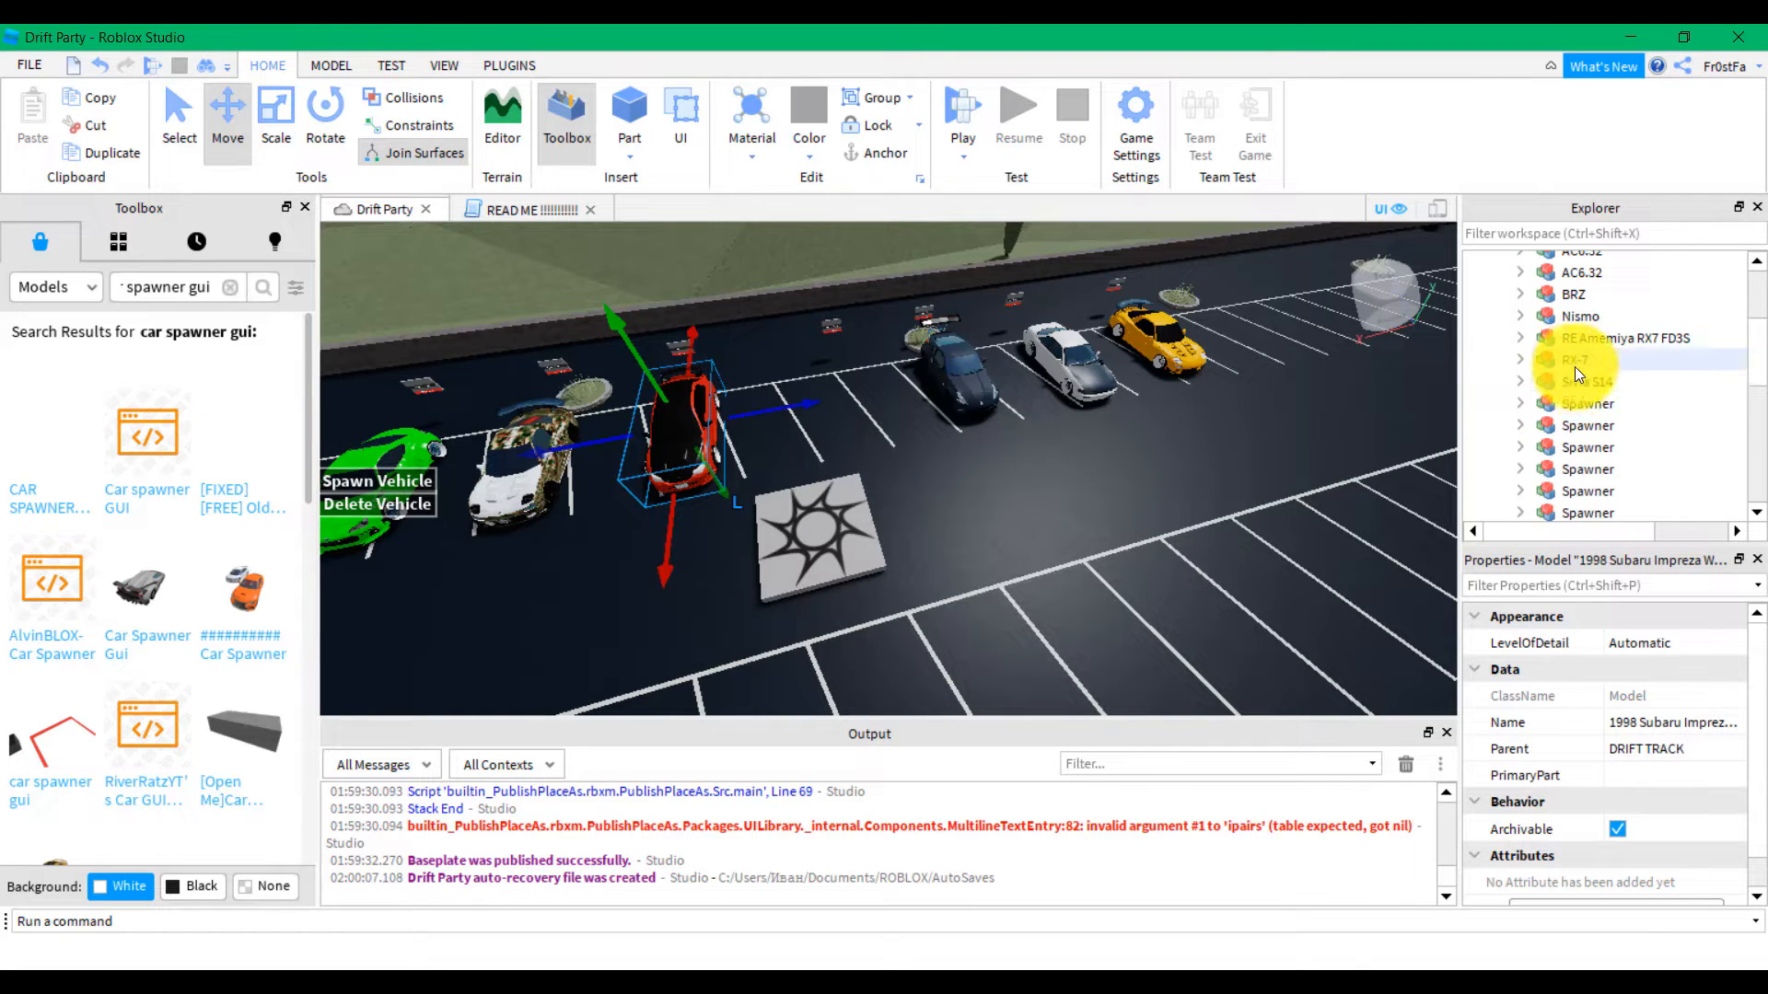
{"action": "scroll", "coordinate": [1575, 368], "scroll_direction": "up", "scroll_amount": 2}
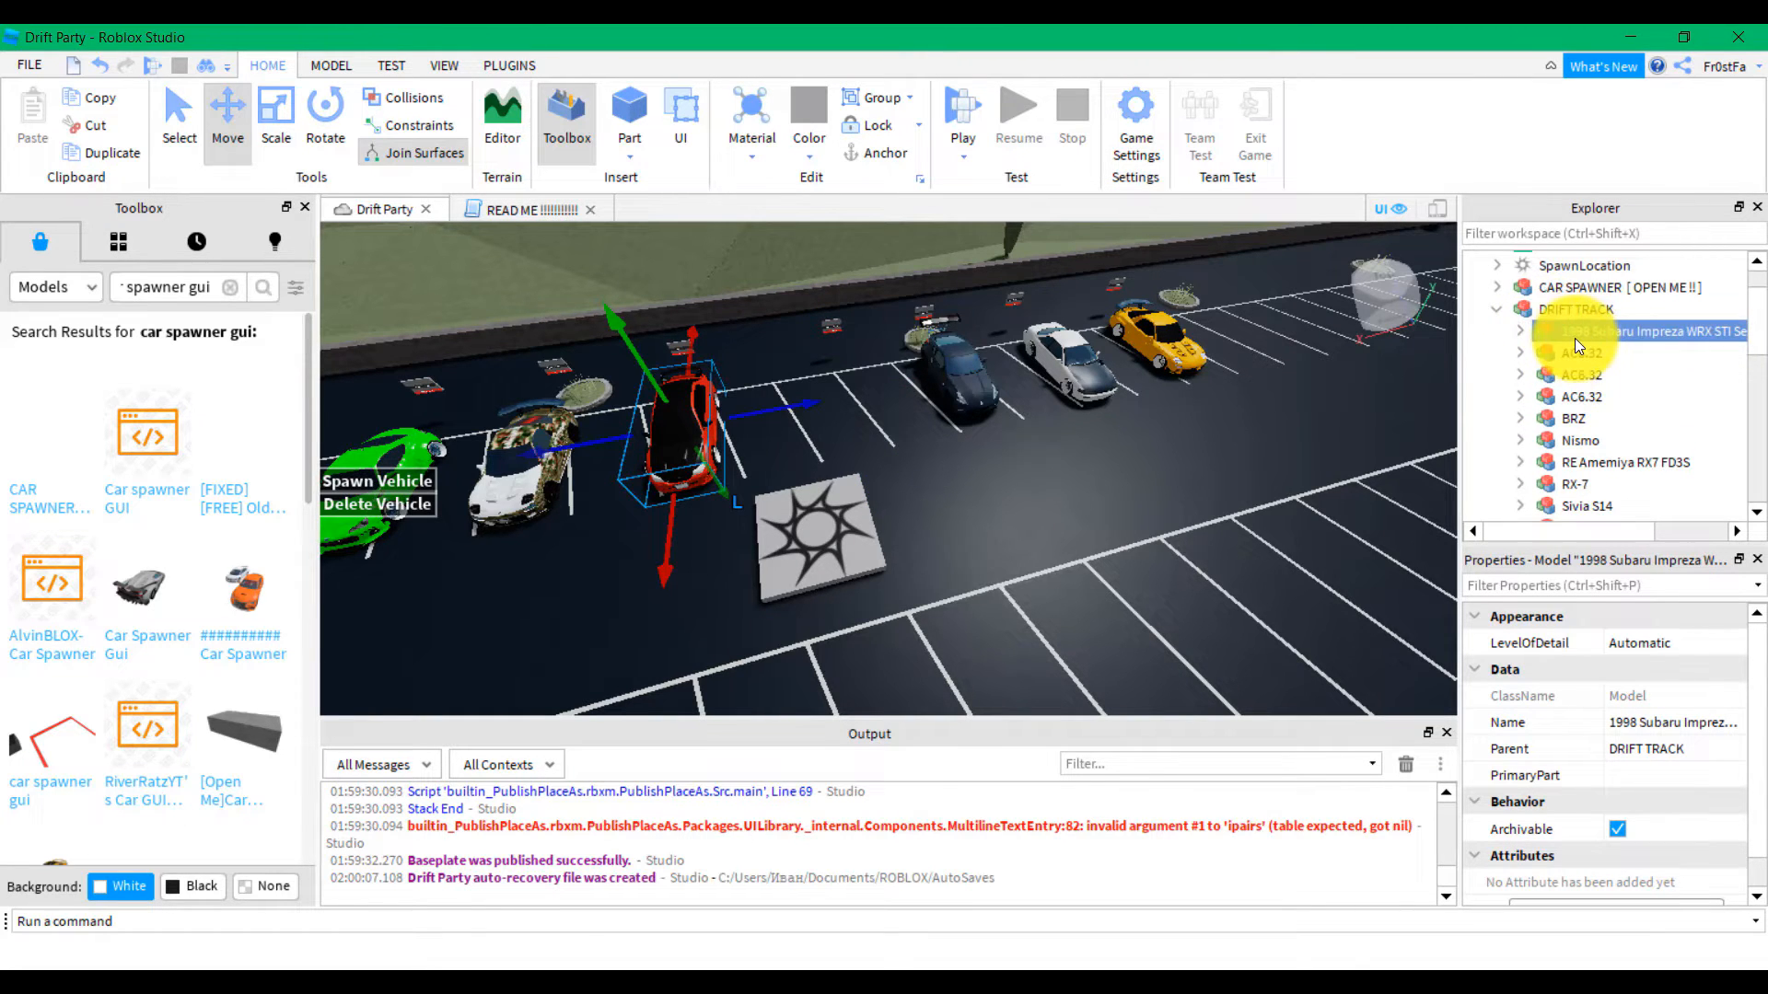
{"action": "scroll", "coordinate": [1585, 407], "scroll_direction": "down", "scroll_amount": 1}
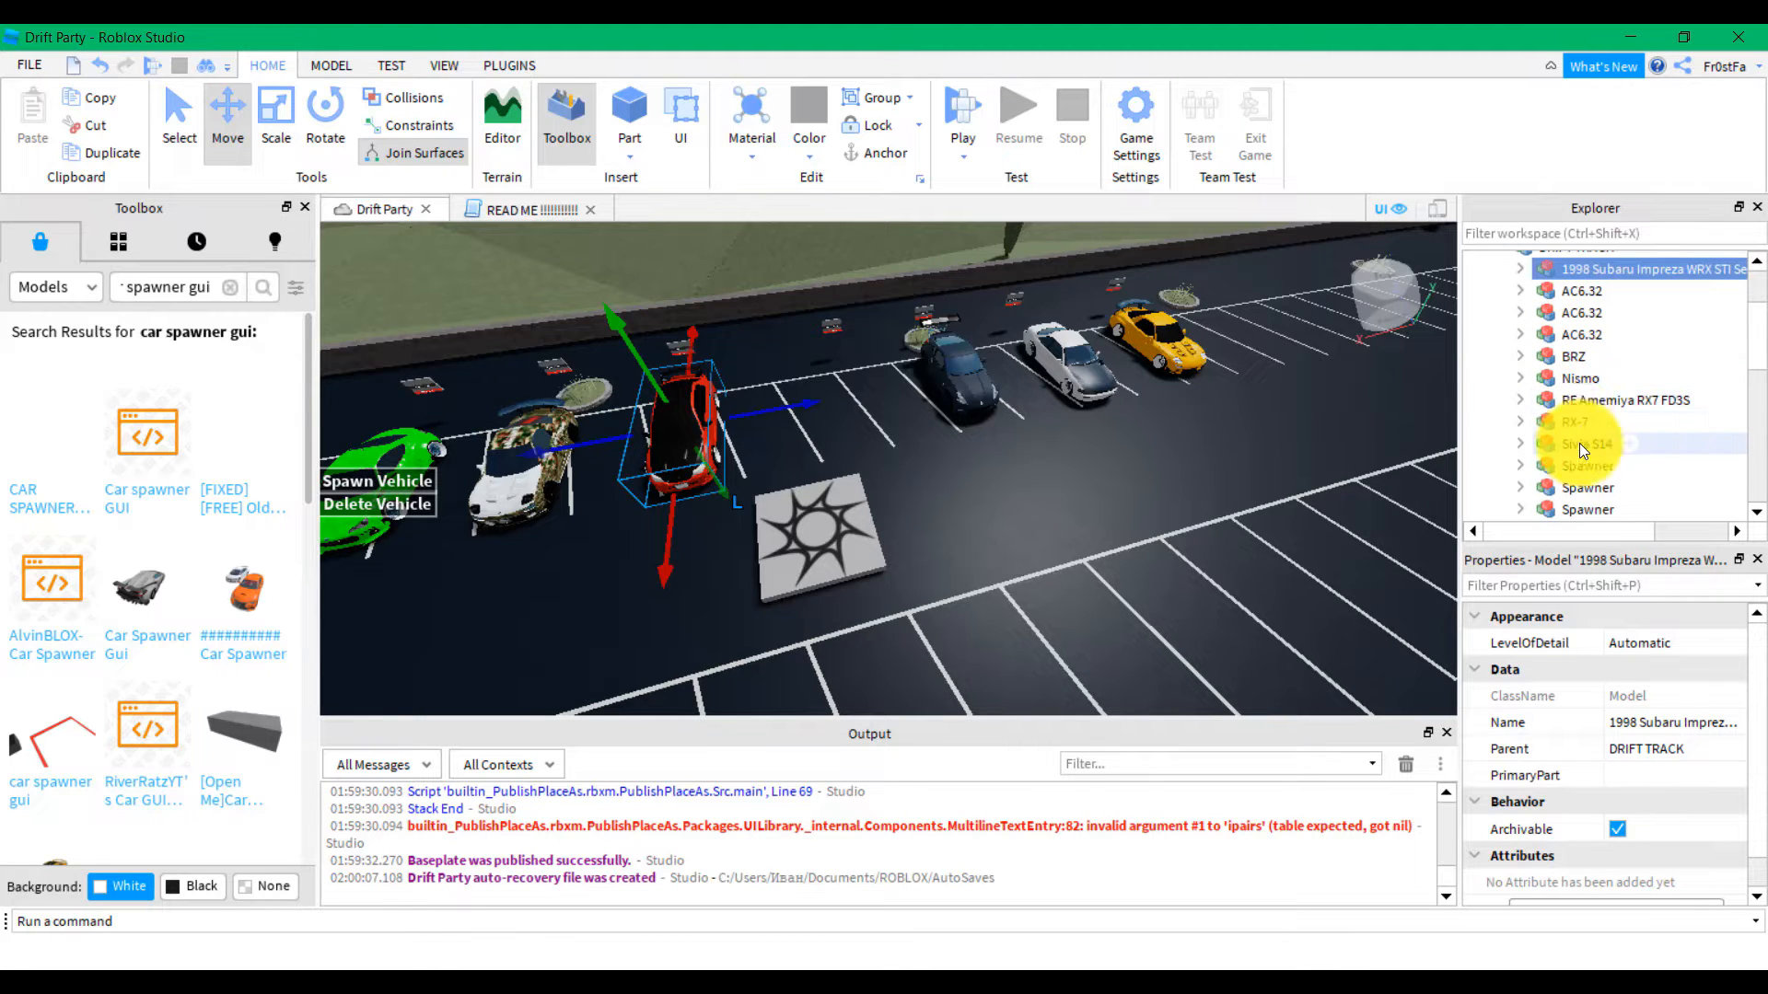
{"action": "left_click", "coordinate": [1578, 443], "text": "shift"}
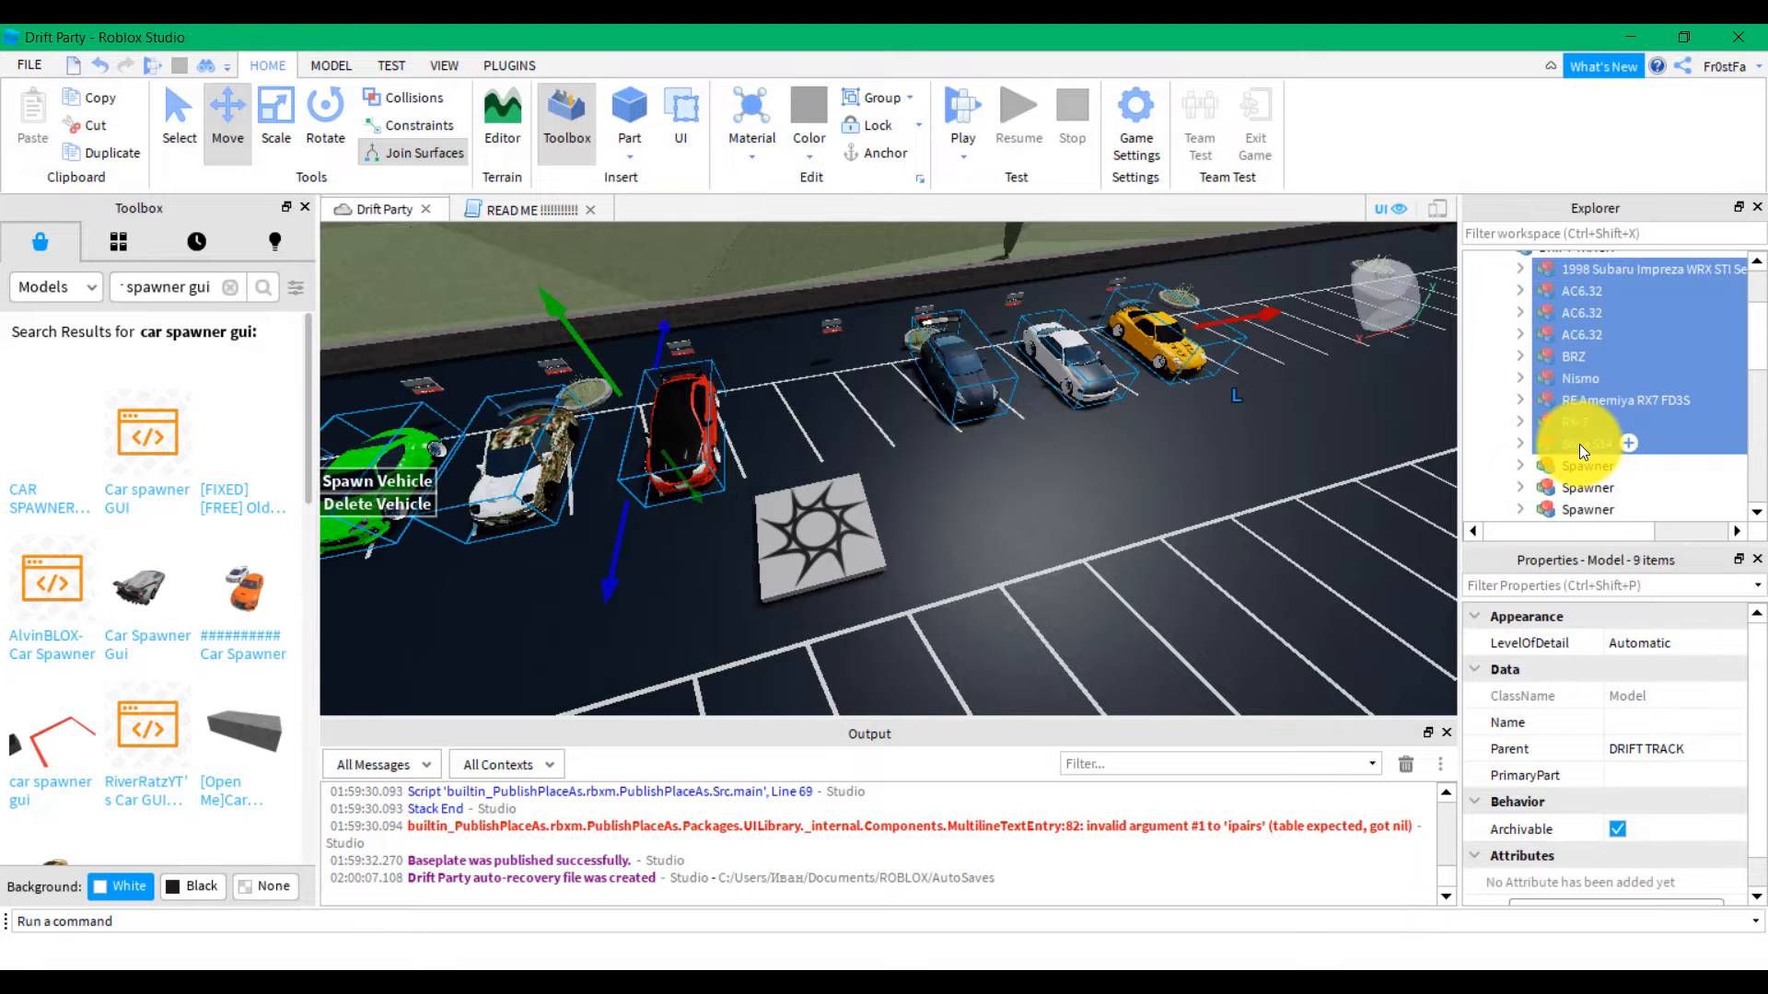
{"action": "right_click_drag", "start_coordinate": [1163, 472], "coordinate": [1163, 471]}
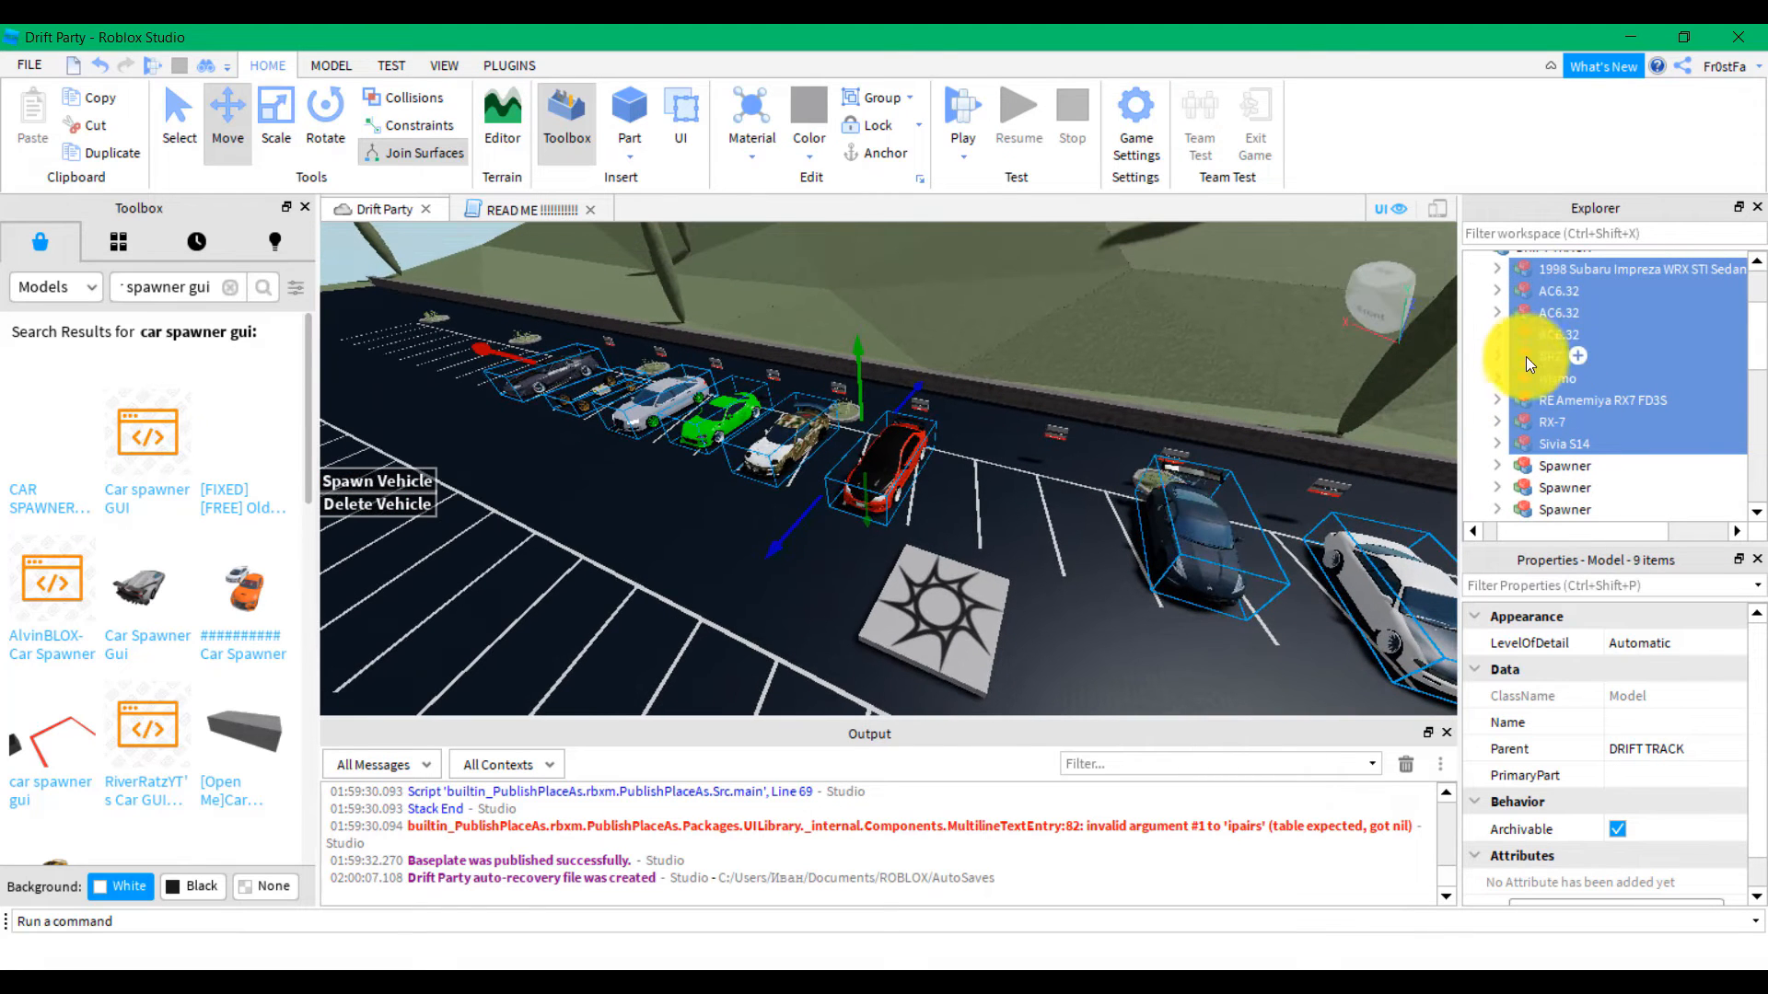
{"action": "left_click_drag", "start_coordinate": [1526, 356], "coordinate": [1510, 463]}
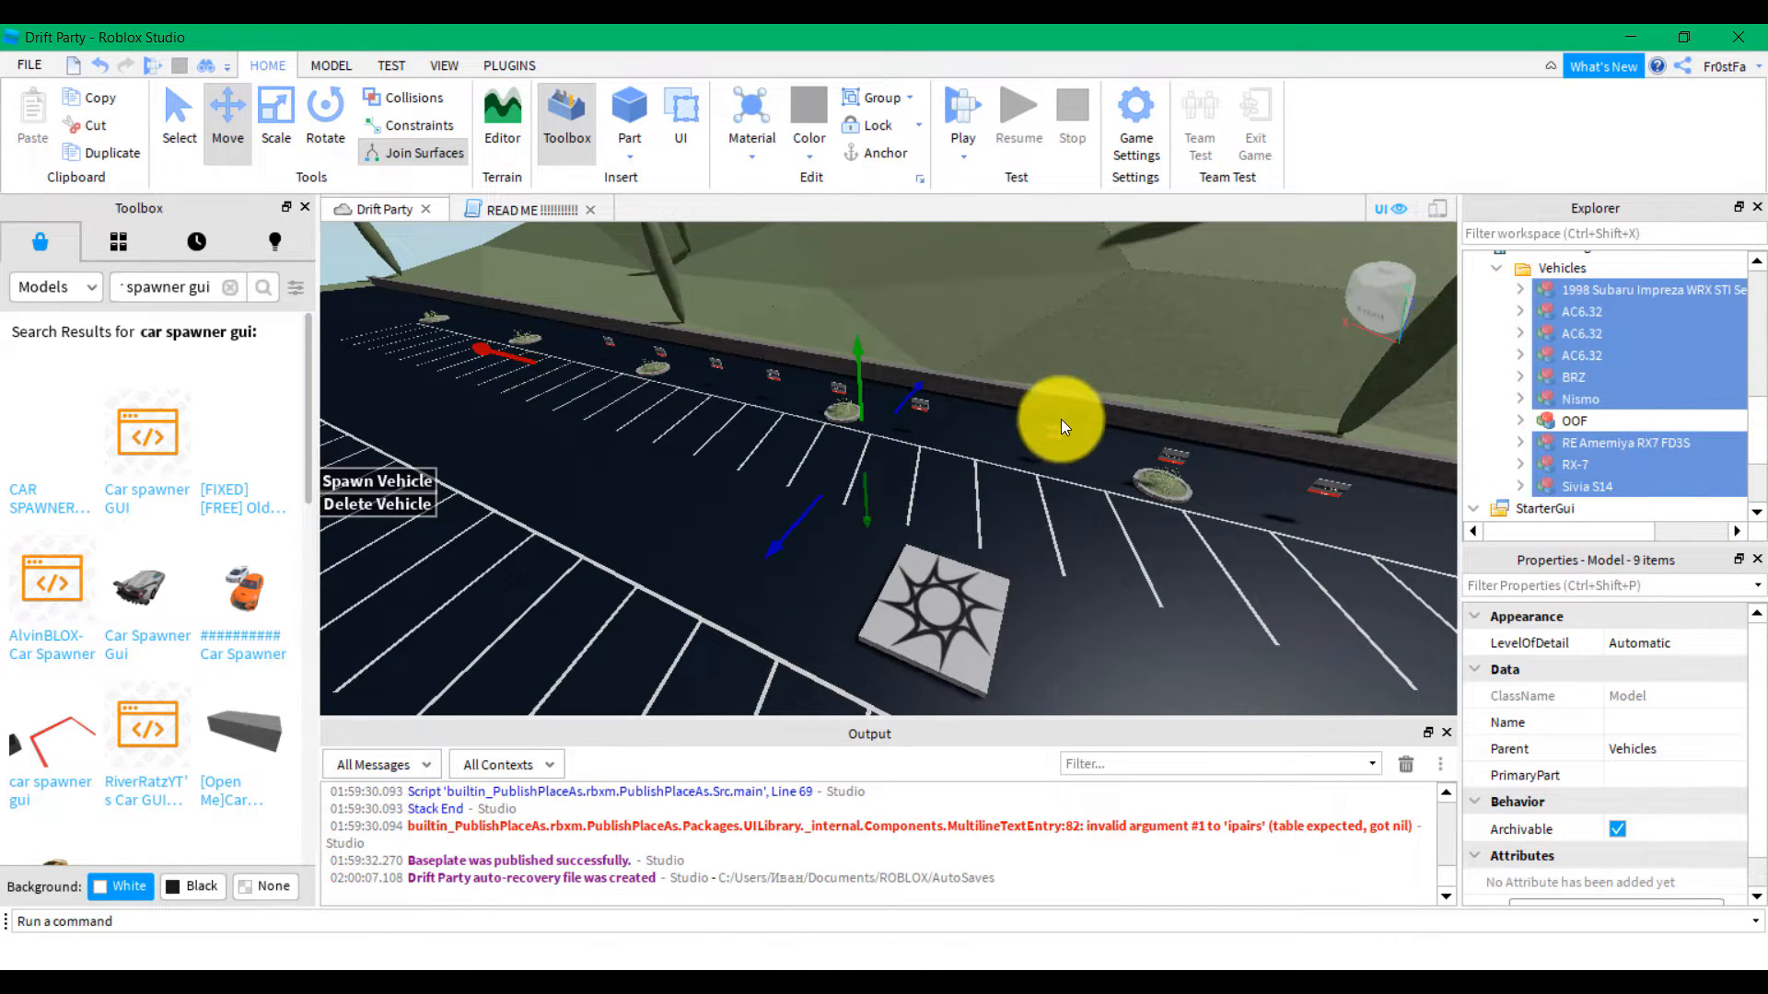
{"action": "right_click_drag", "start_coordinate": [1061, 418], "coordinate": [970, 423]}
{"action": "left_click", "coordinate": [973, 428]}
Start a play test, open Spawn Vehicle, and page the chooser to the OOF car
{"action": "left_click", "coordinate": [946, 428]}
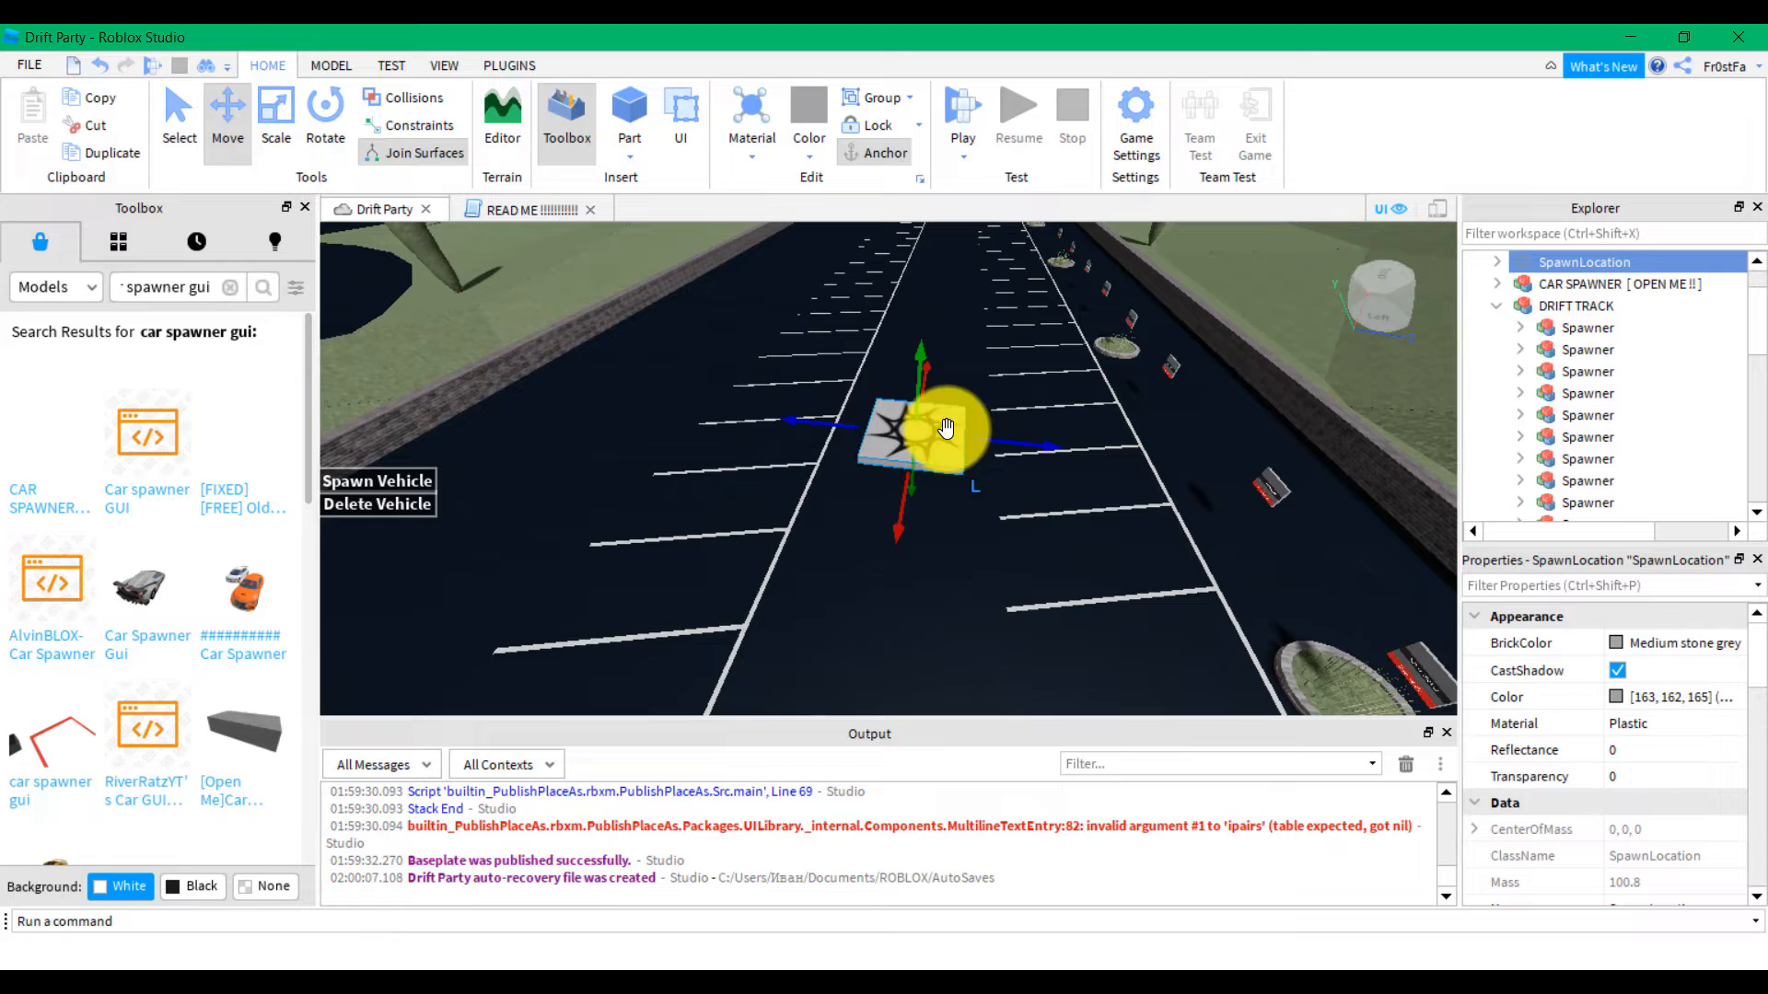
{"action": "left_click", "coordinate": [963, 110]}
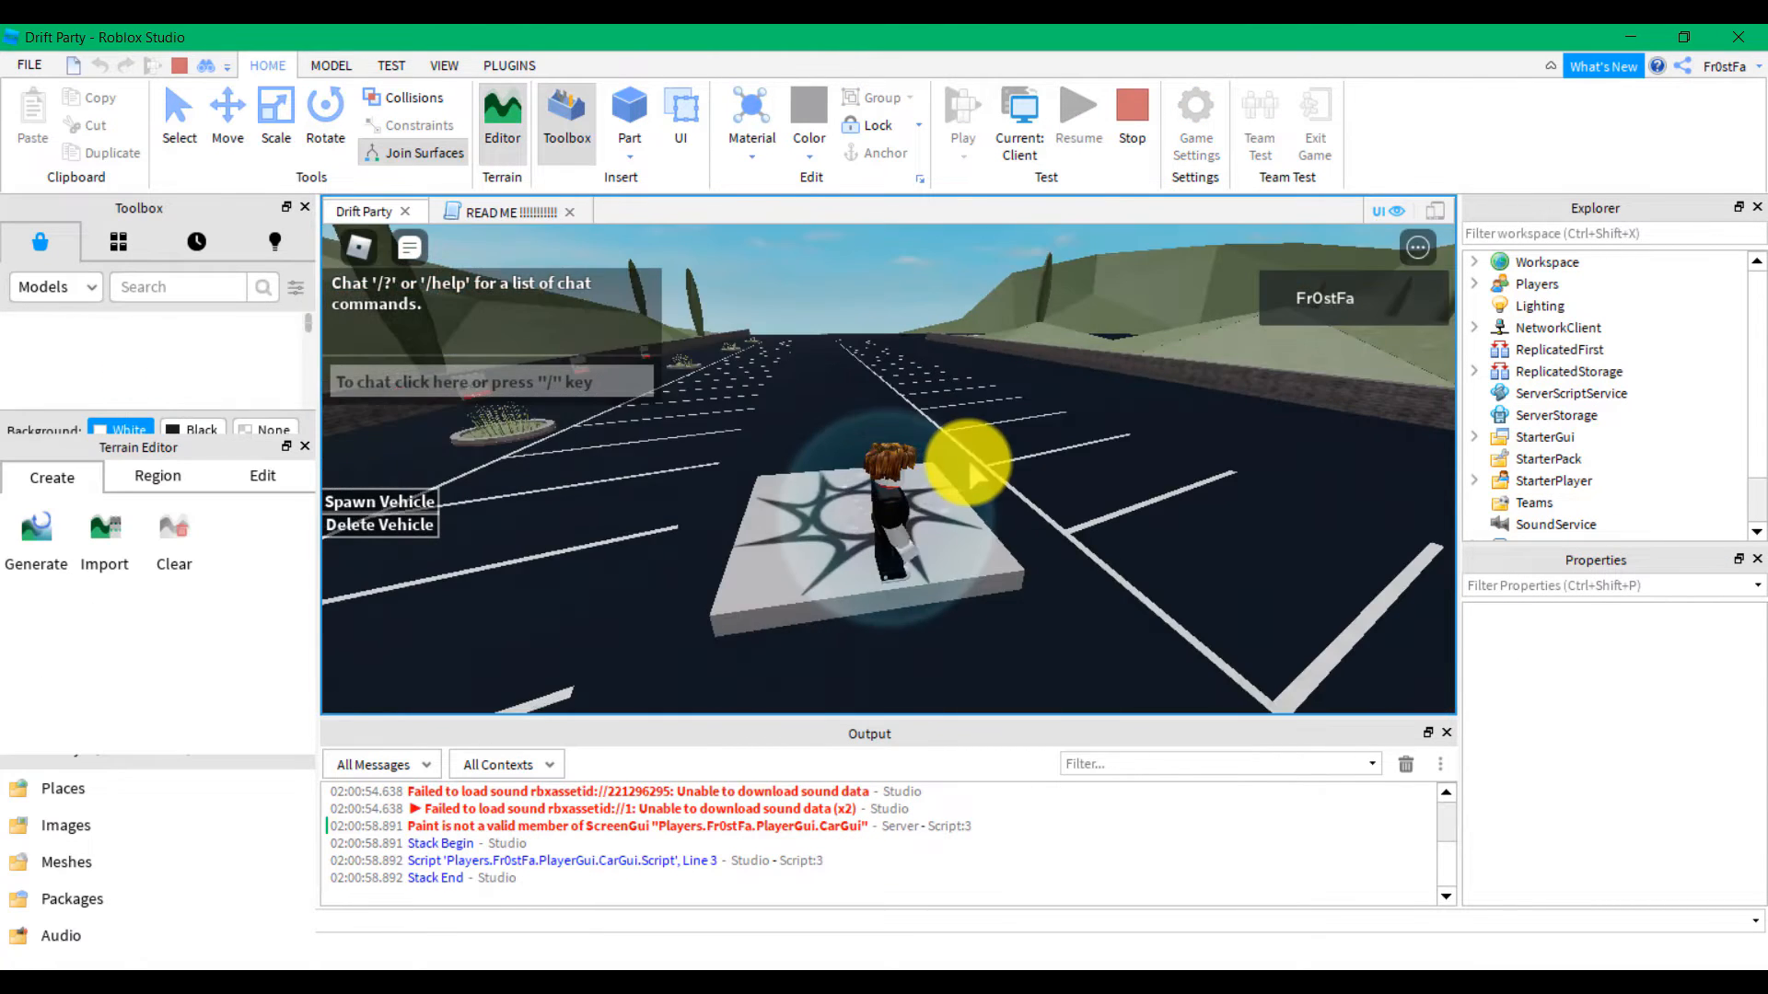
{"action": "key", "text": "w"}
{"action": "right_click_drag", "start_coordinate": [969, 462], "coordinate": [968, 462]}
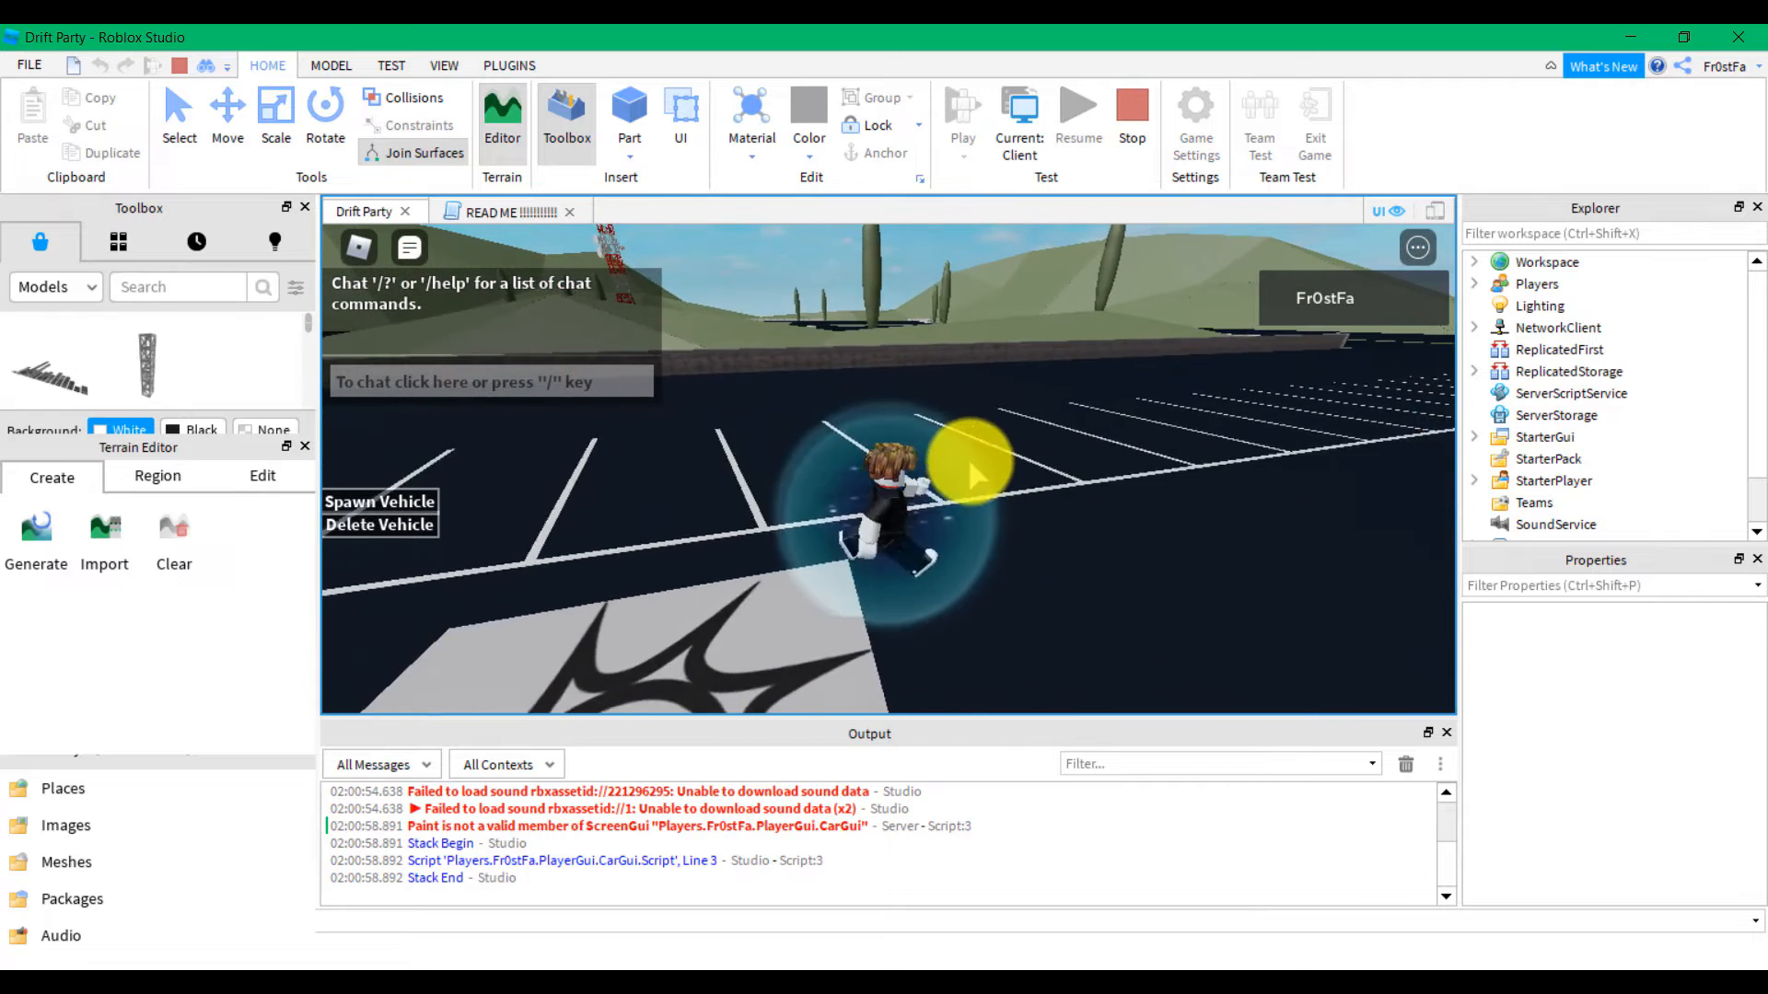
{"action": "left_click", "coordinate": [366, 507]}
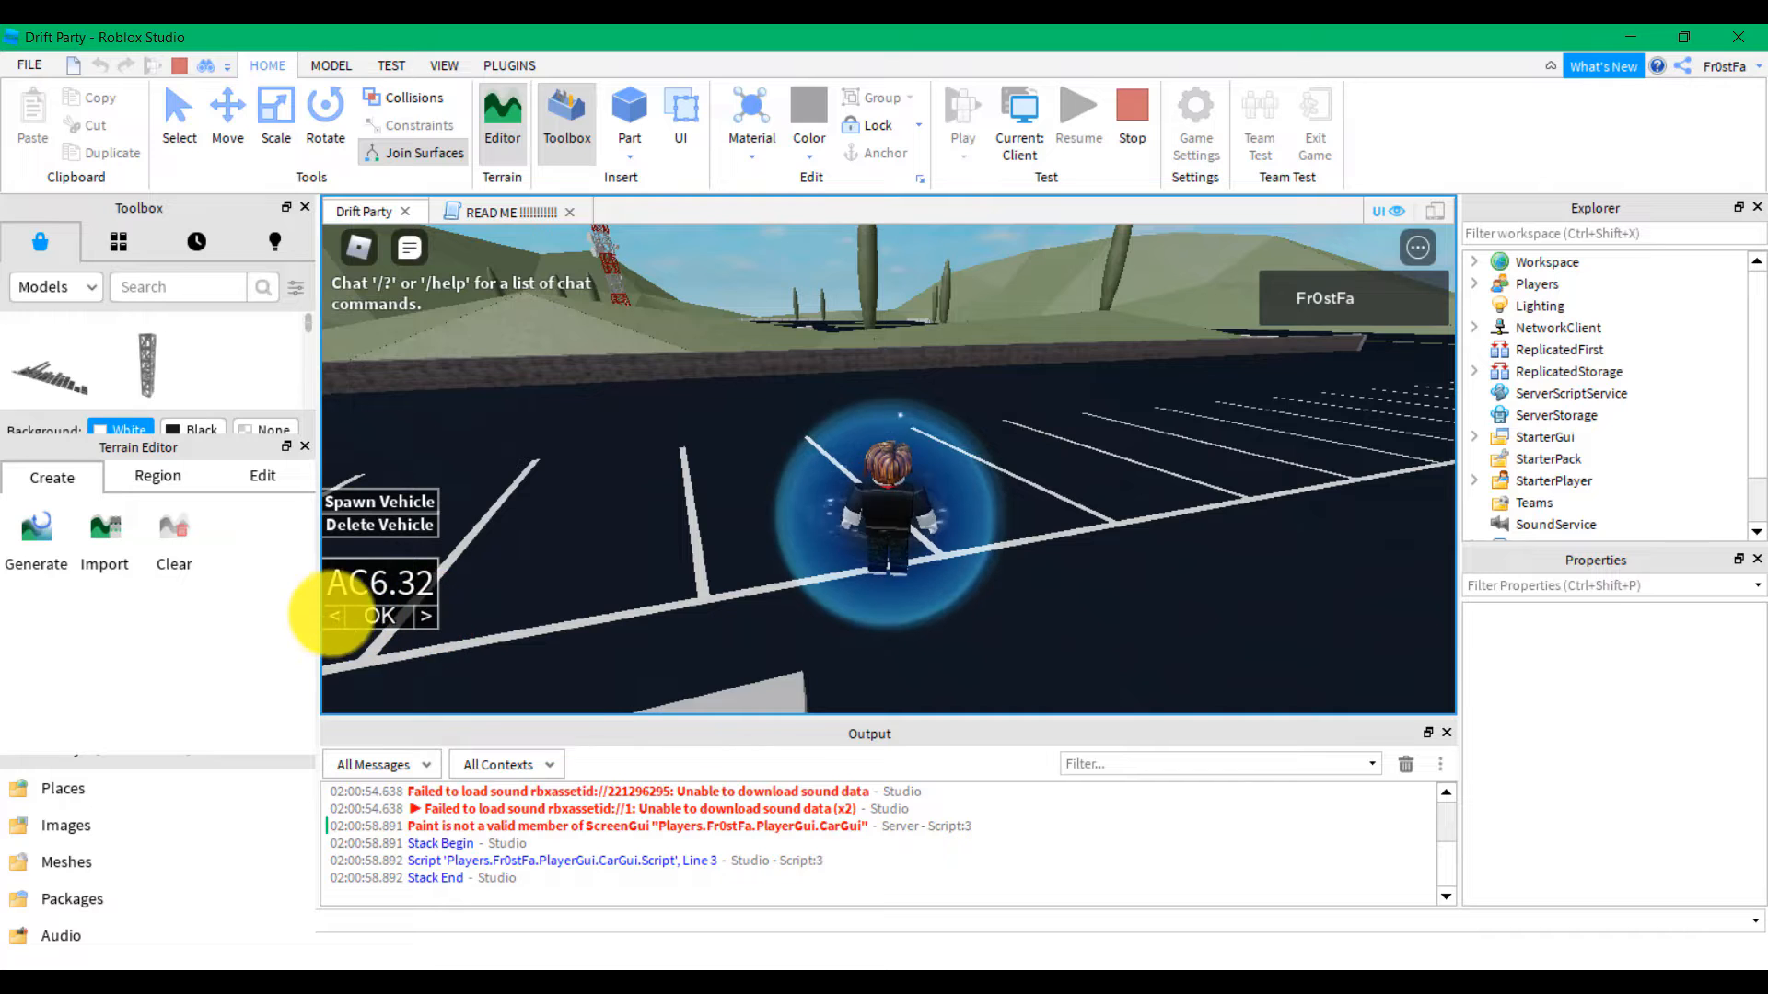
{"action": "left_click", "coordinate": [337, 616]}
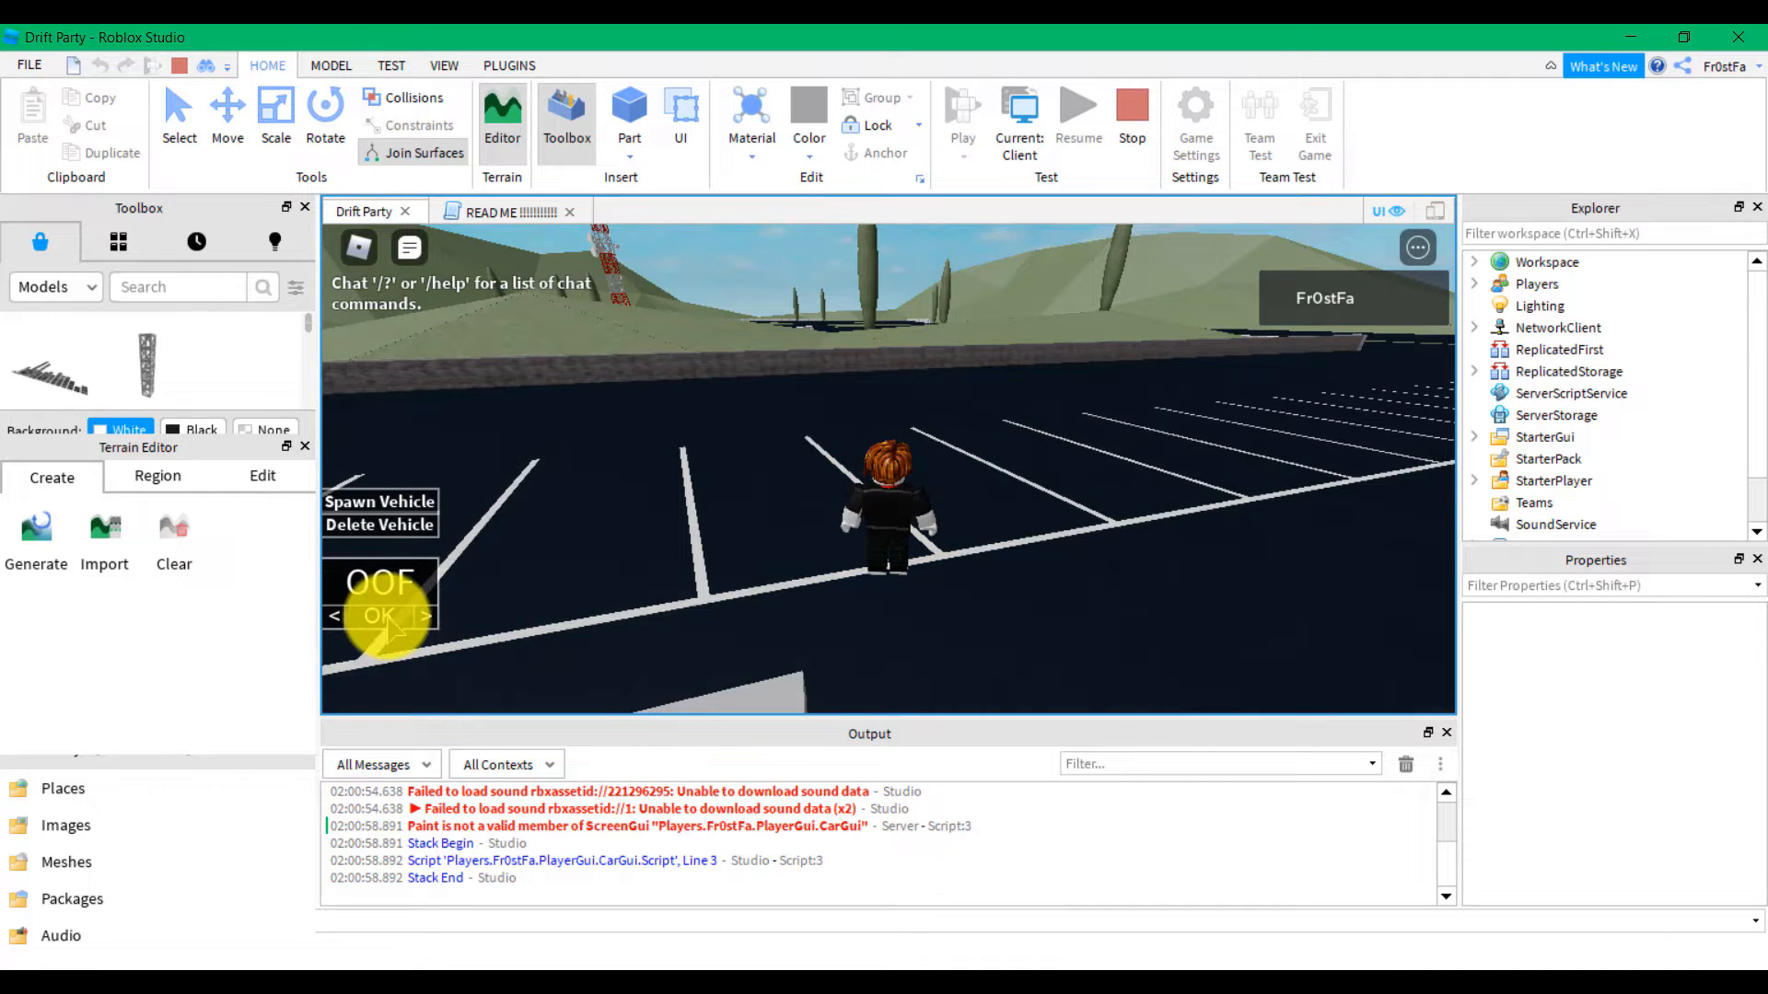
Spawn the cyan OOF car, get in, and drift it around the parking lot
{"action": "left_click", "coordinate": [383, 619]}
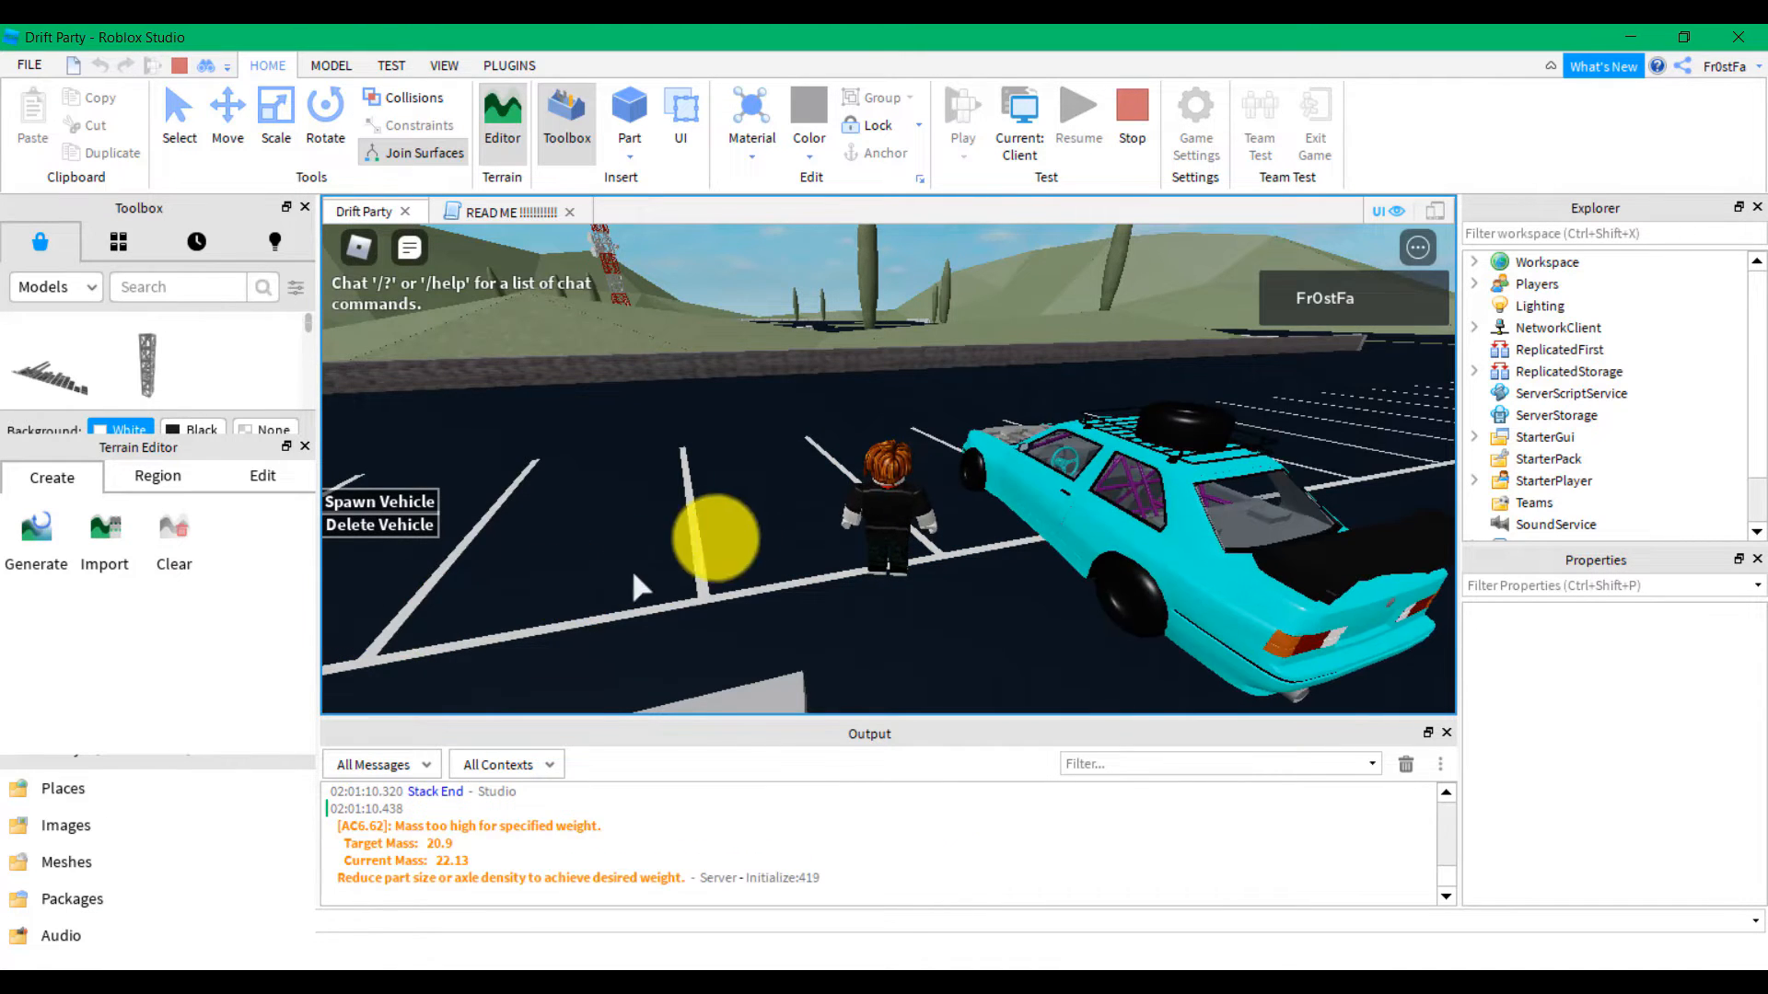
{"action": "key", "text": "w"}
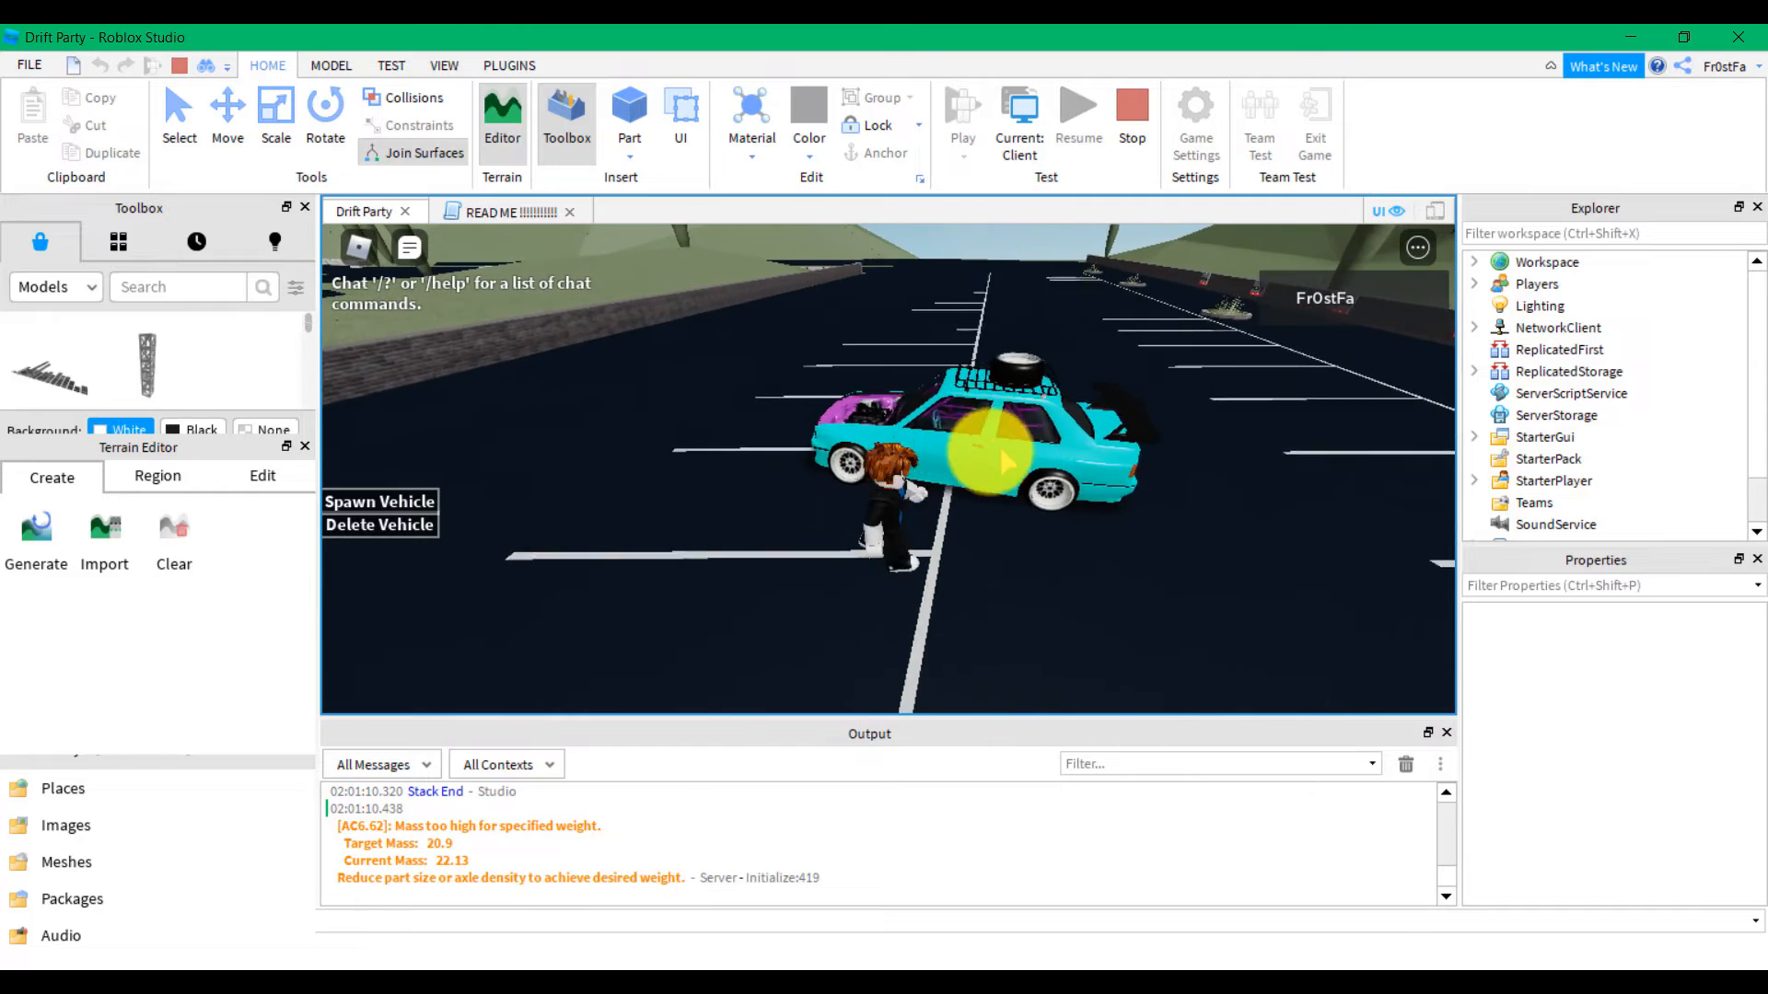
{"action": "key", "text": "w"}
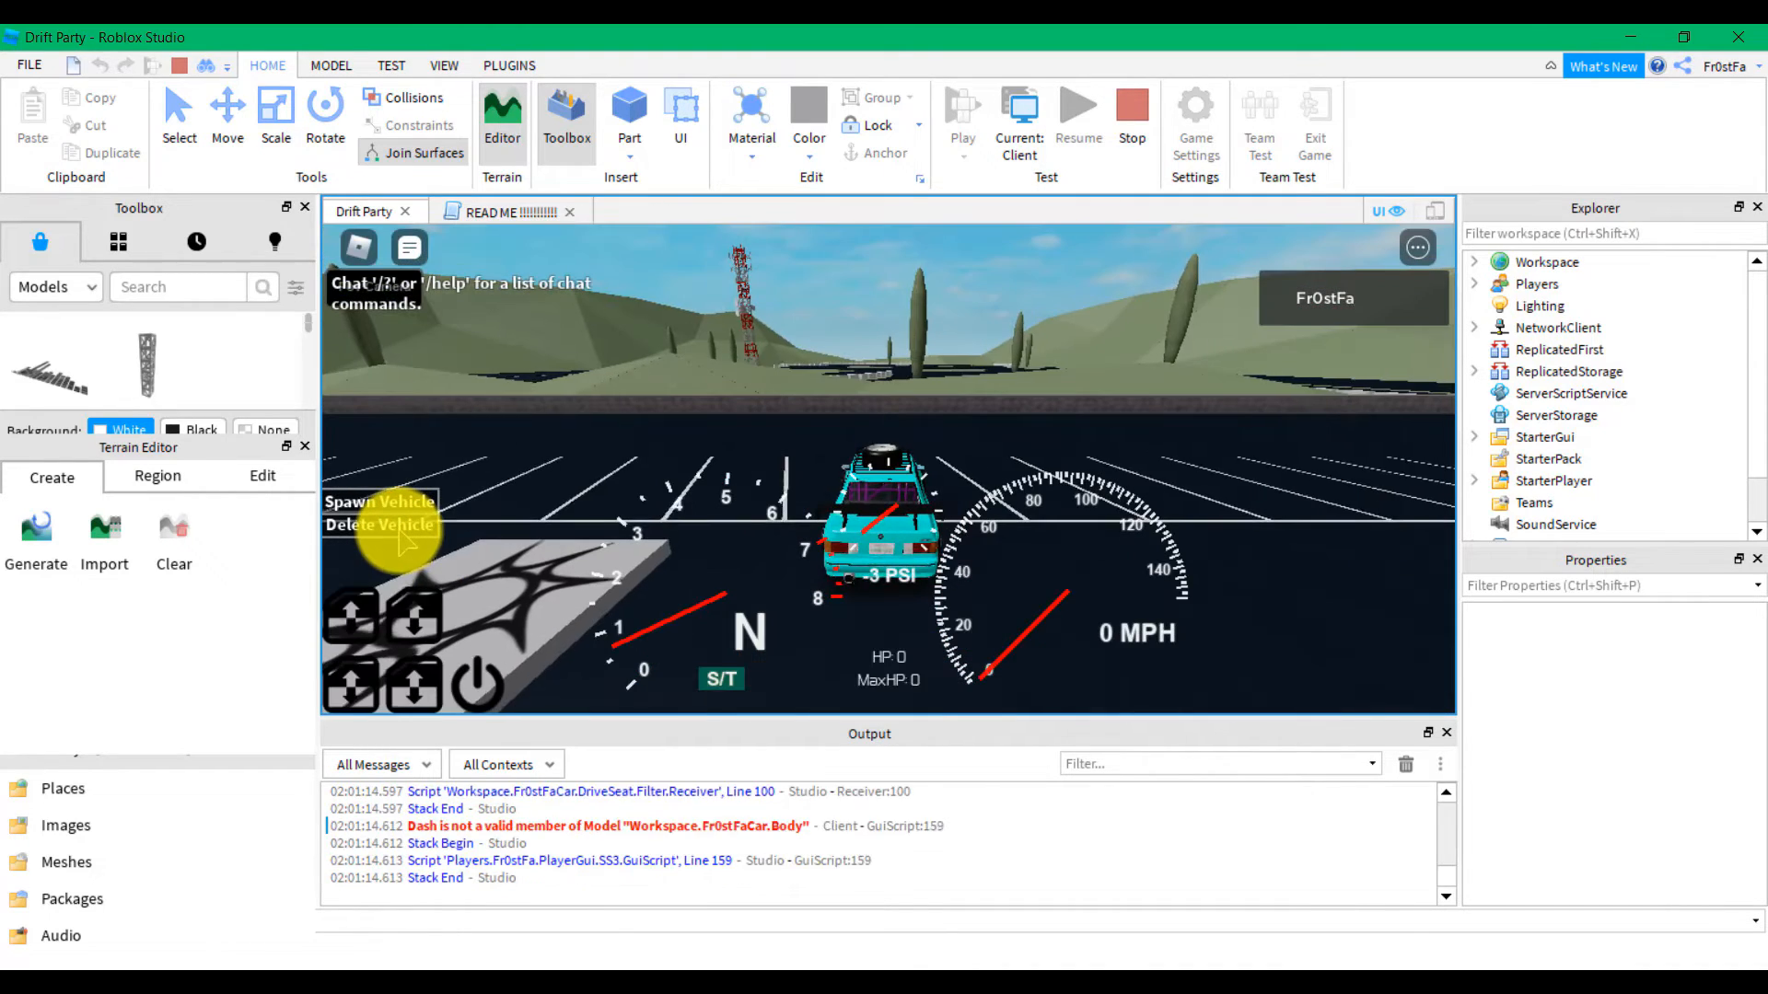
{"action": "right_click_drag", "start_coordinate": [803, 460], "coordinate": [804, 460]}
{"action": "key", "text": "w"}
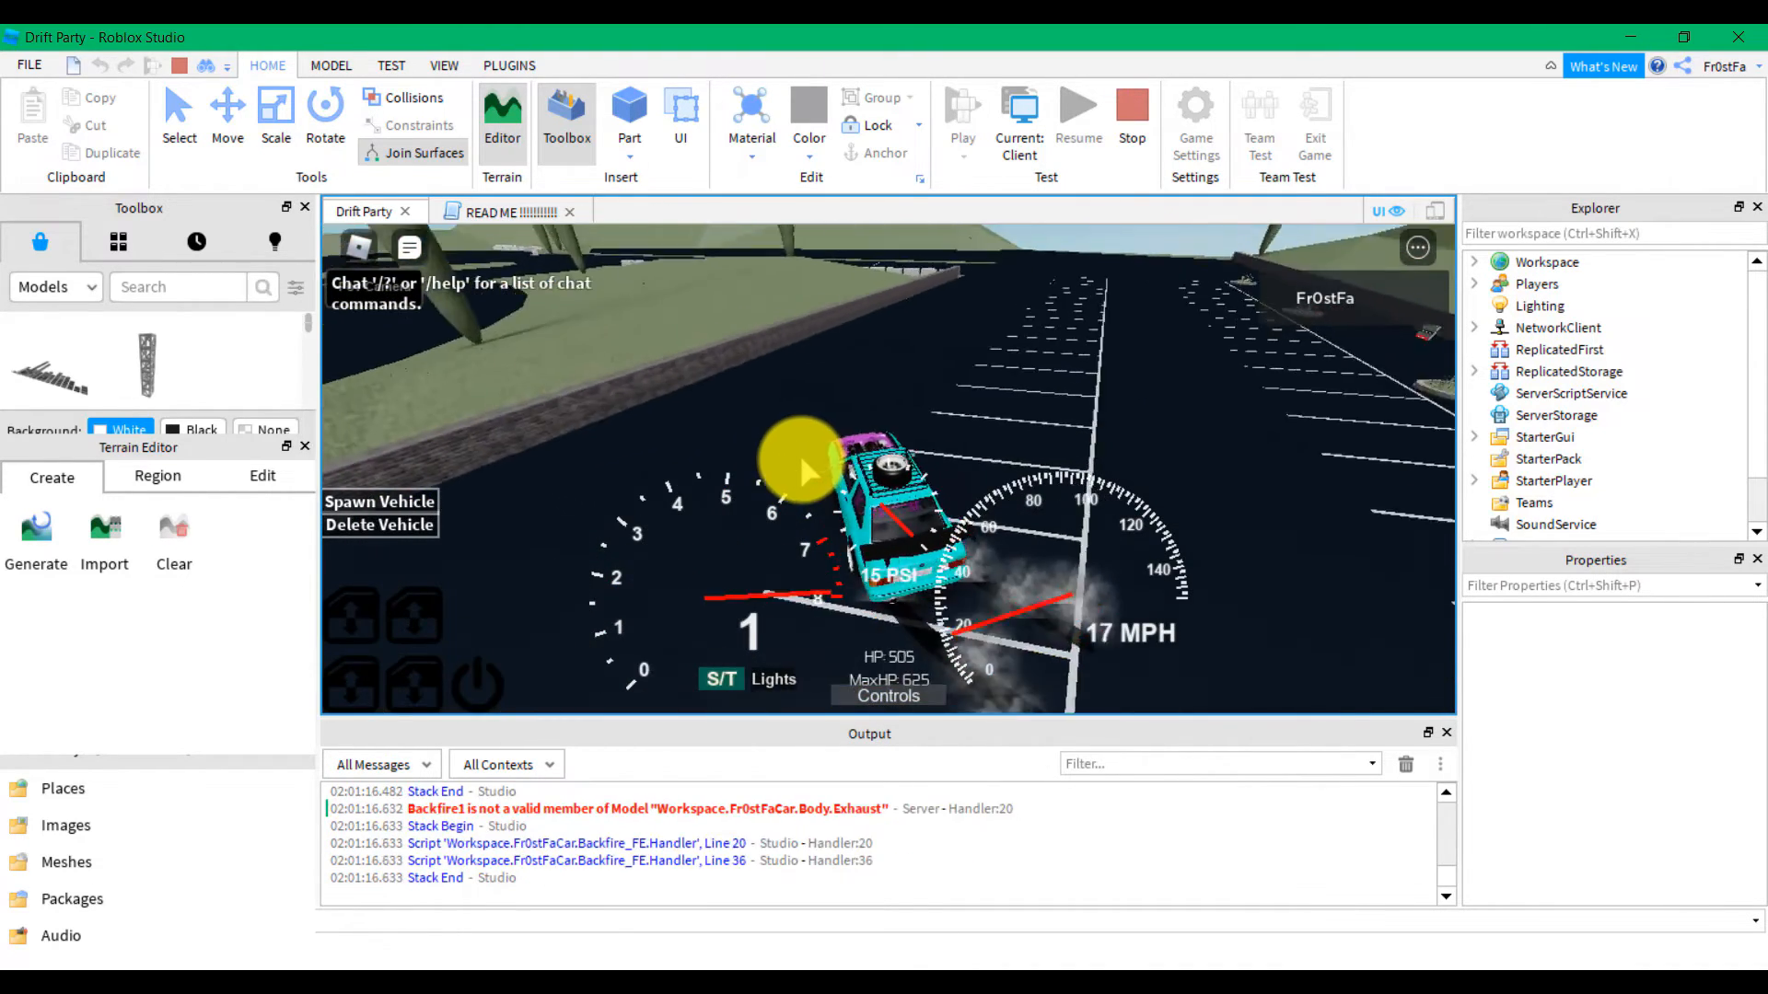
{"action": "key", "text": "w"}
{"action": "key", "text": "a"}
{"action": "key", "text": "d"}
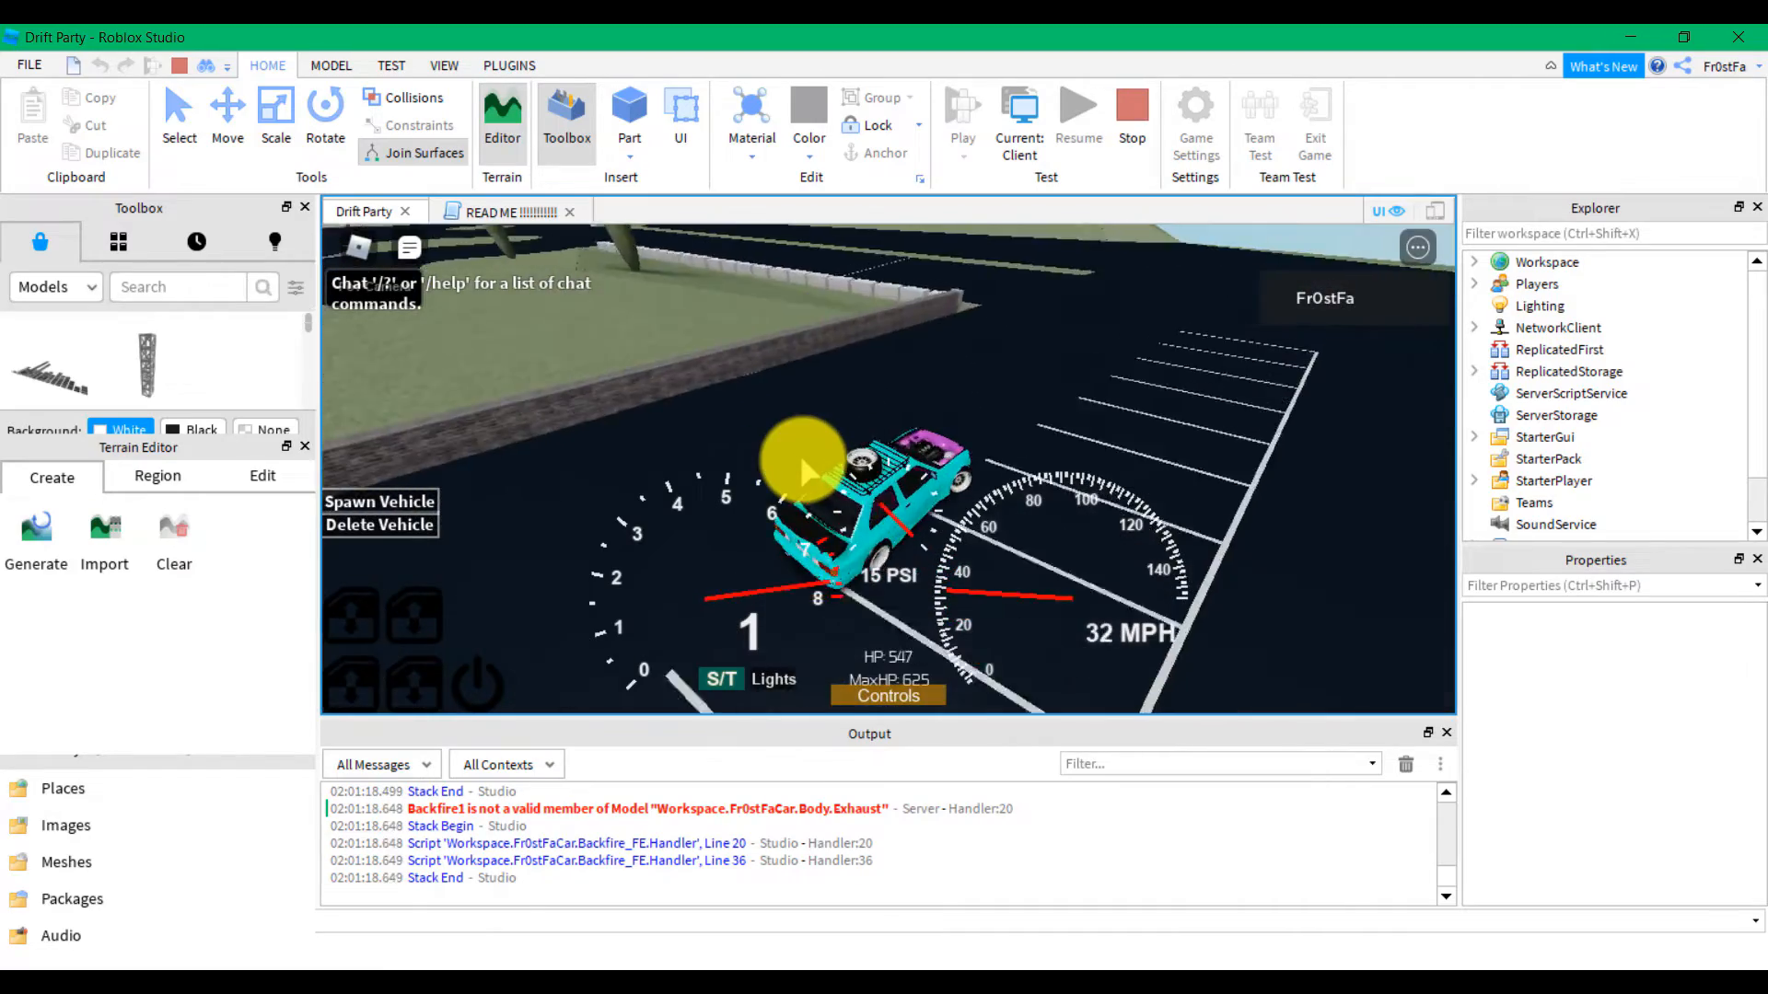
{"action": "key", "text": "w"}
{"action": "key", "text": "a"}
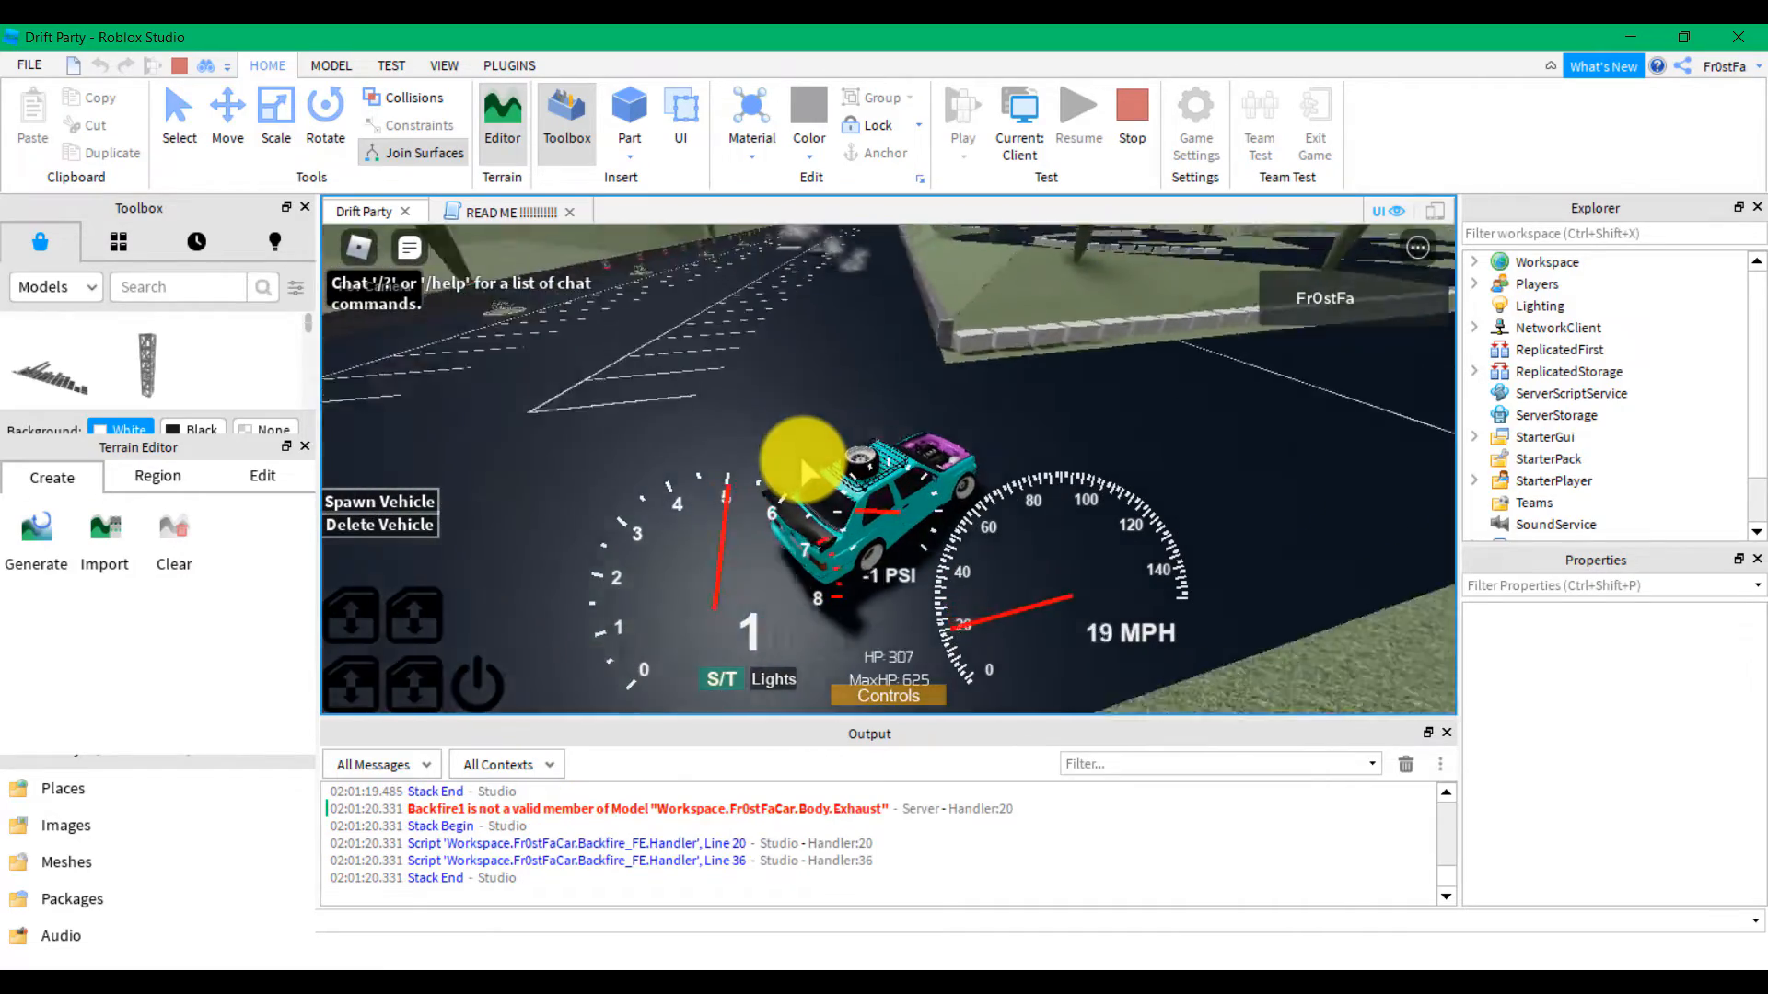
{"action": "key", "text": "w"}
{"action": "key", "text": "w"}
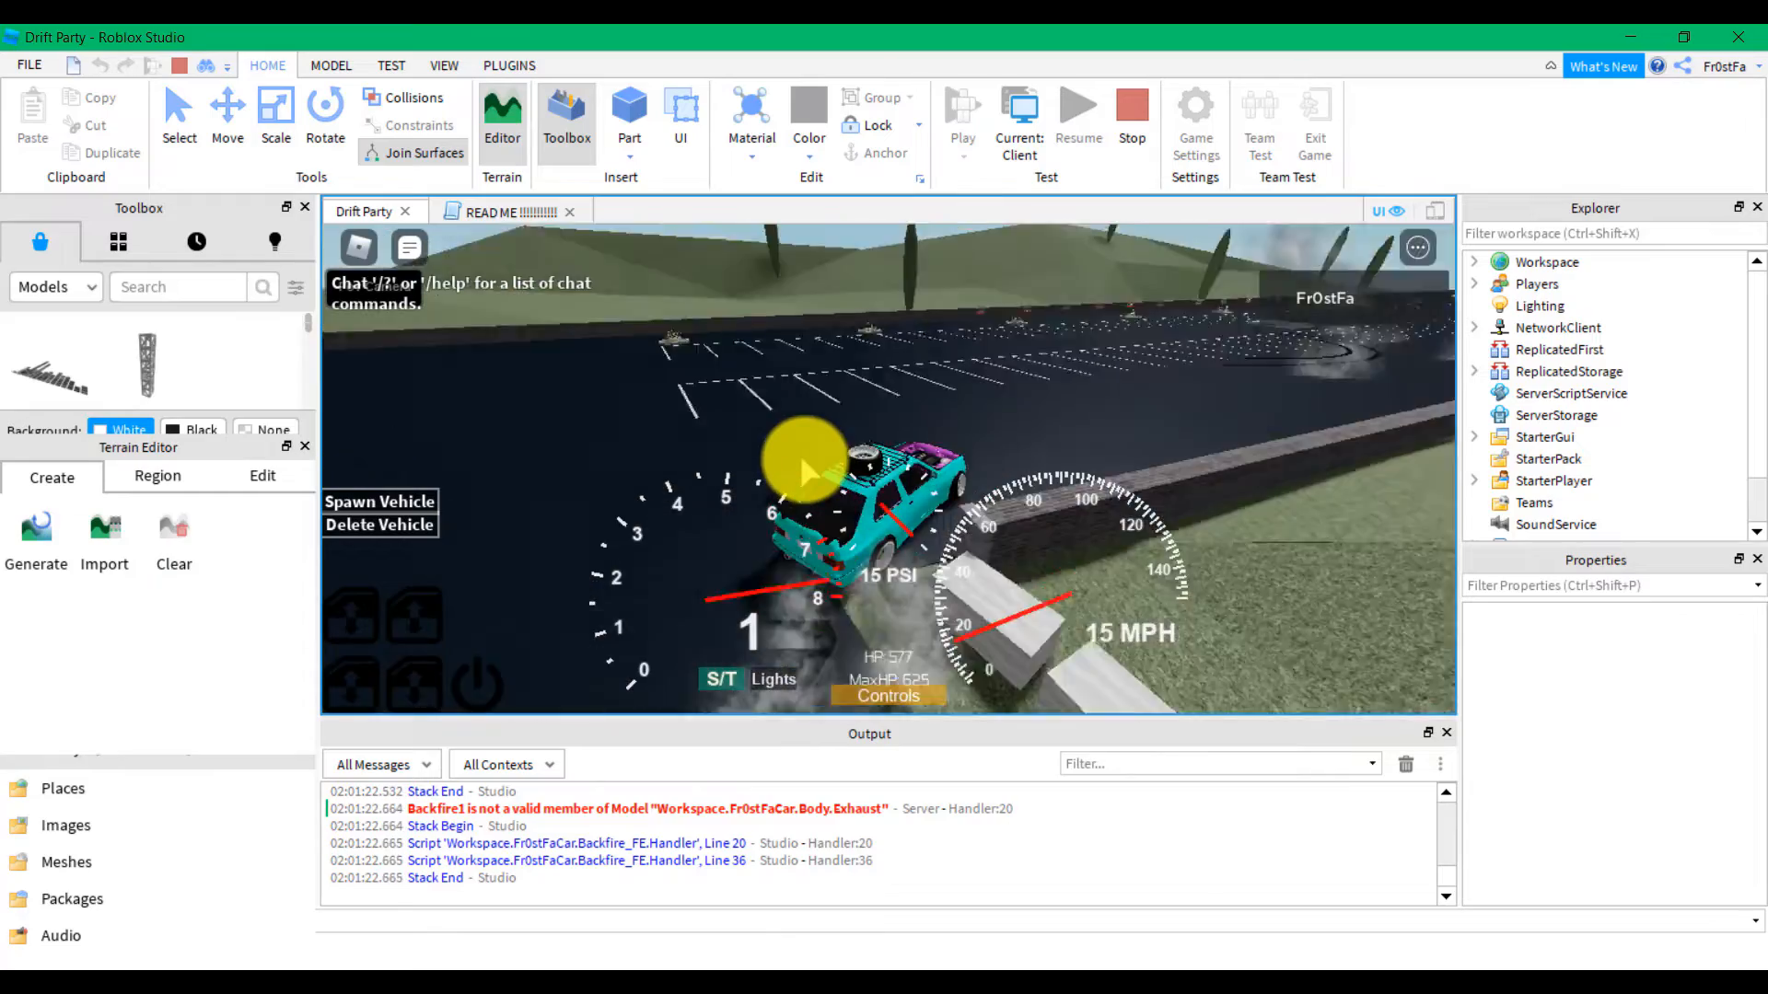
{"action": "key", "text": "w"}
Slow the car, climb out, and walk the character across the lot
{"action": "key", "text": "d"}
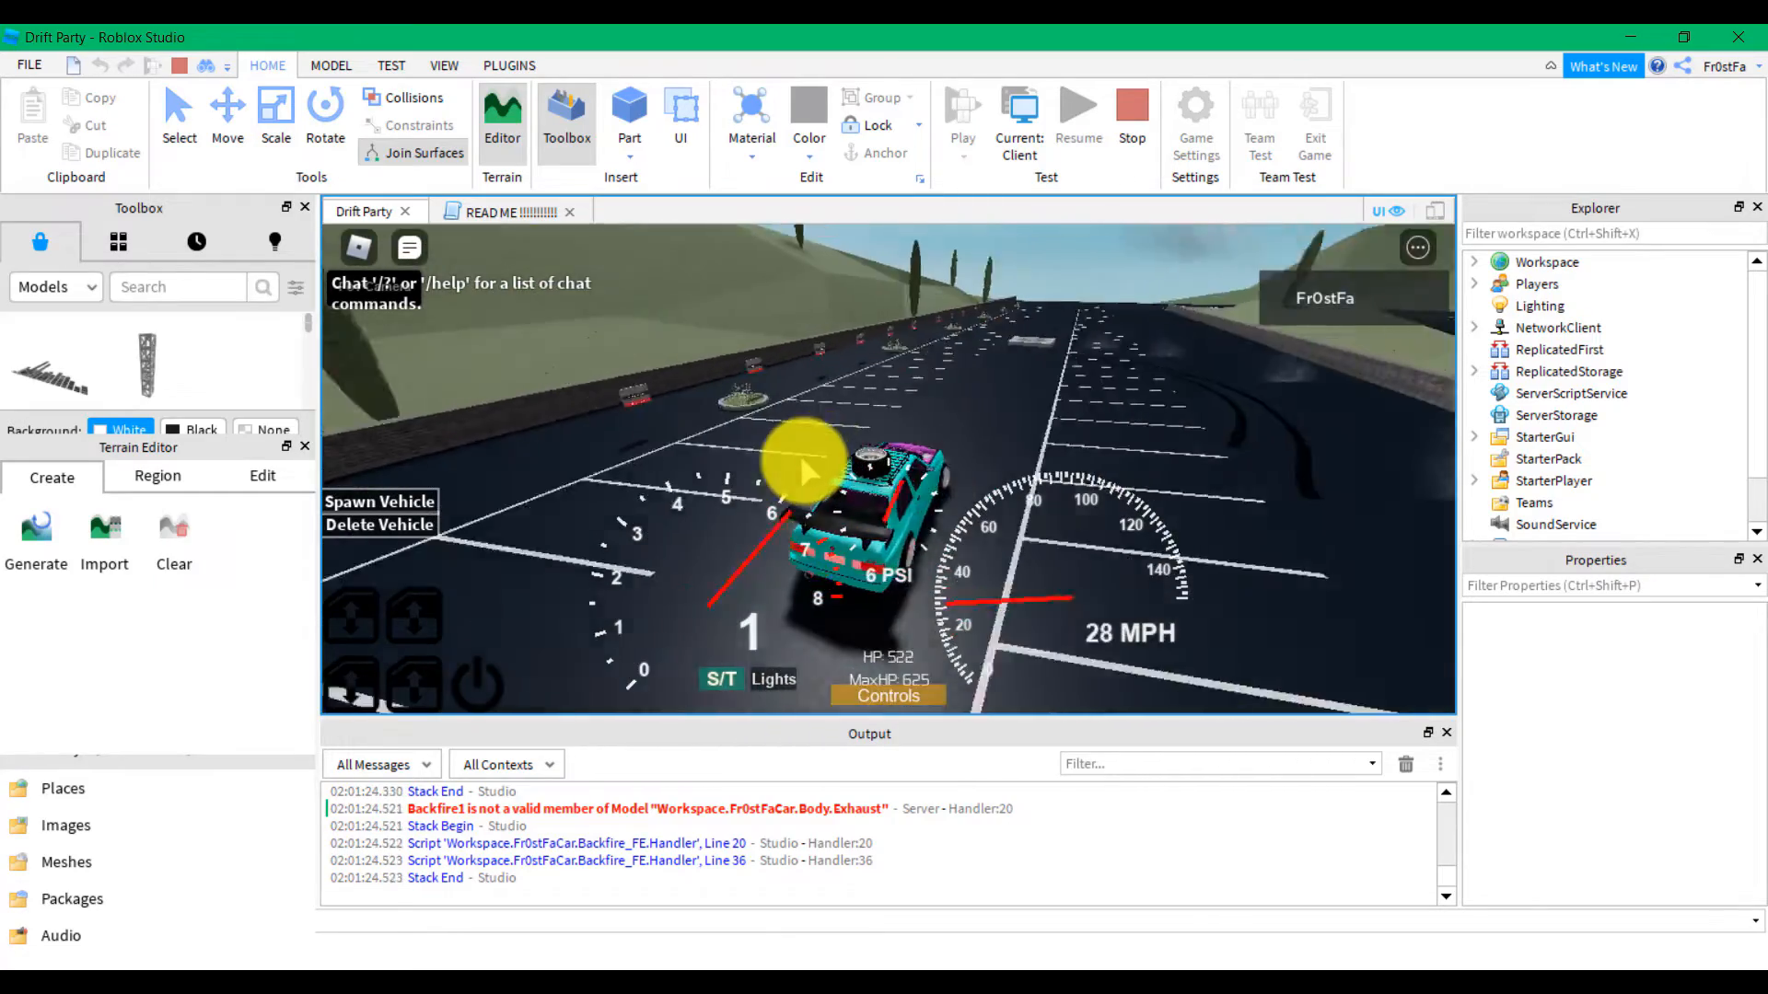
{"action": "key", "text": "s"}
{"action": "key", "text": "space"}
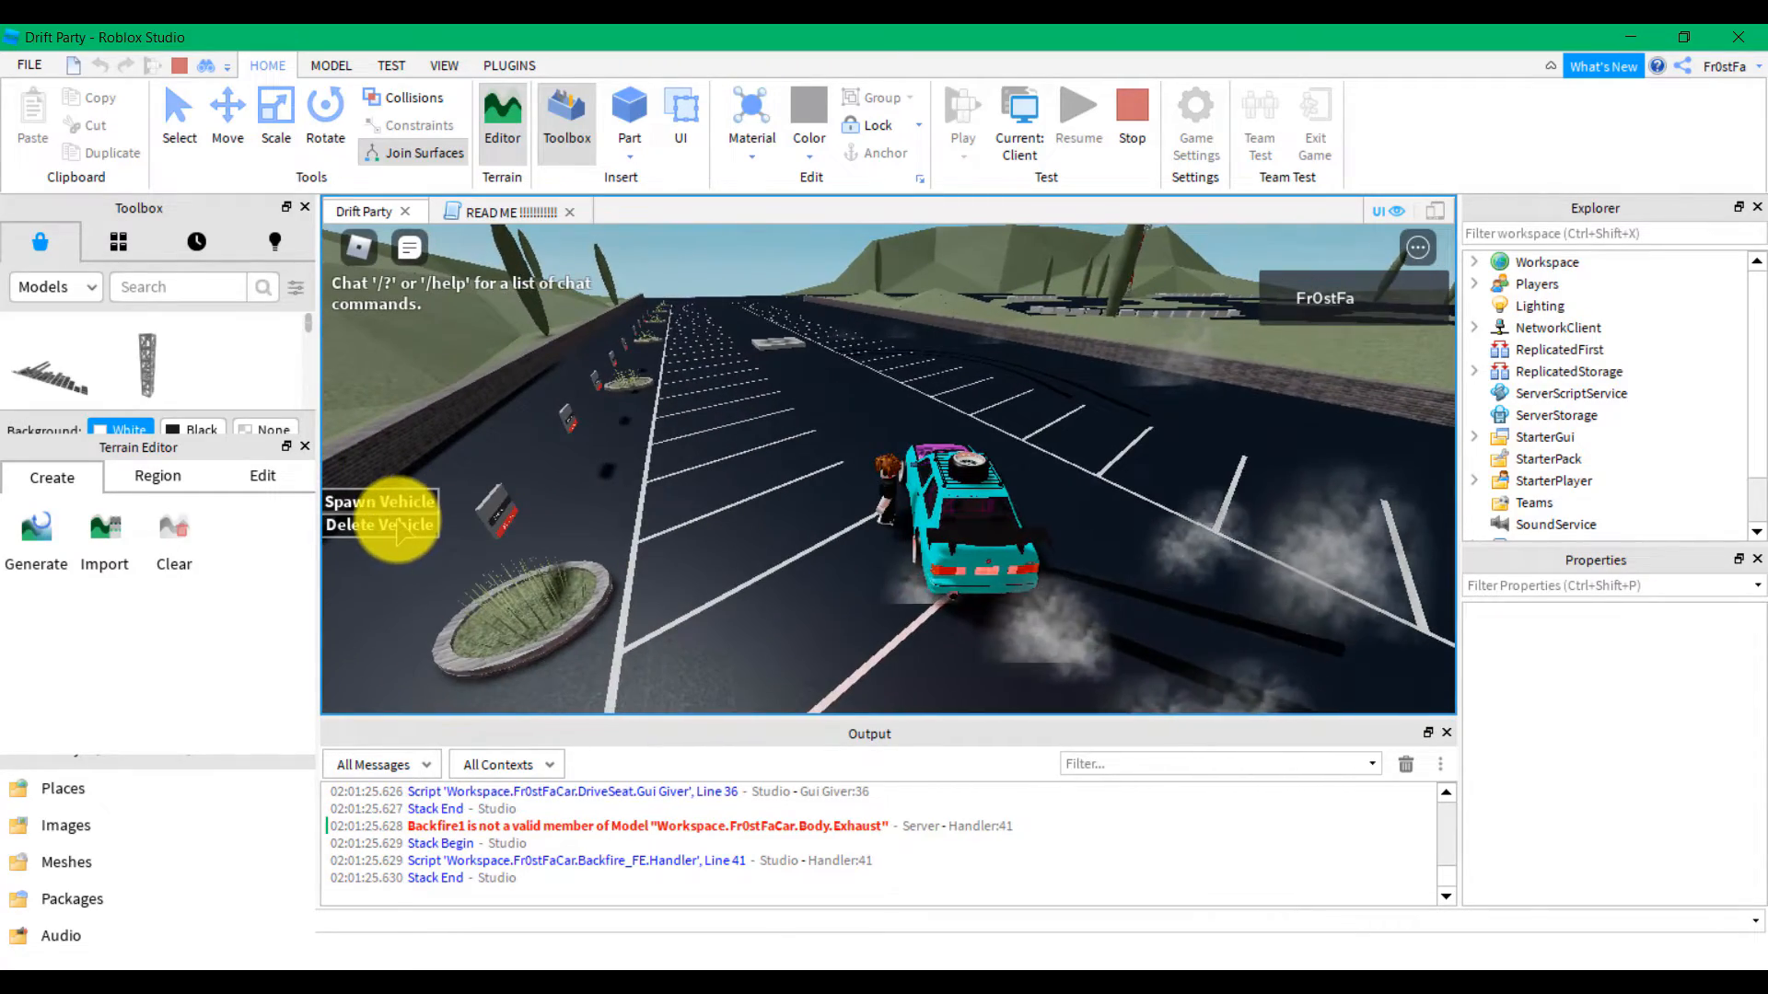
{"action": "key", "text": "d"}
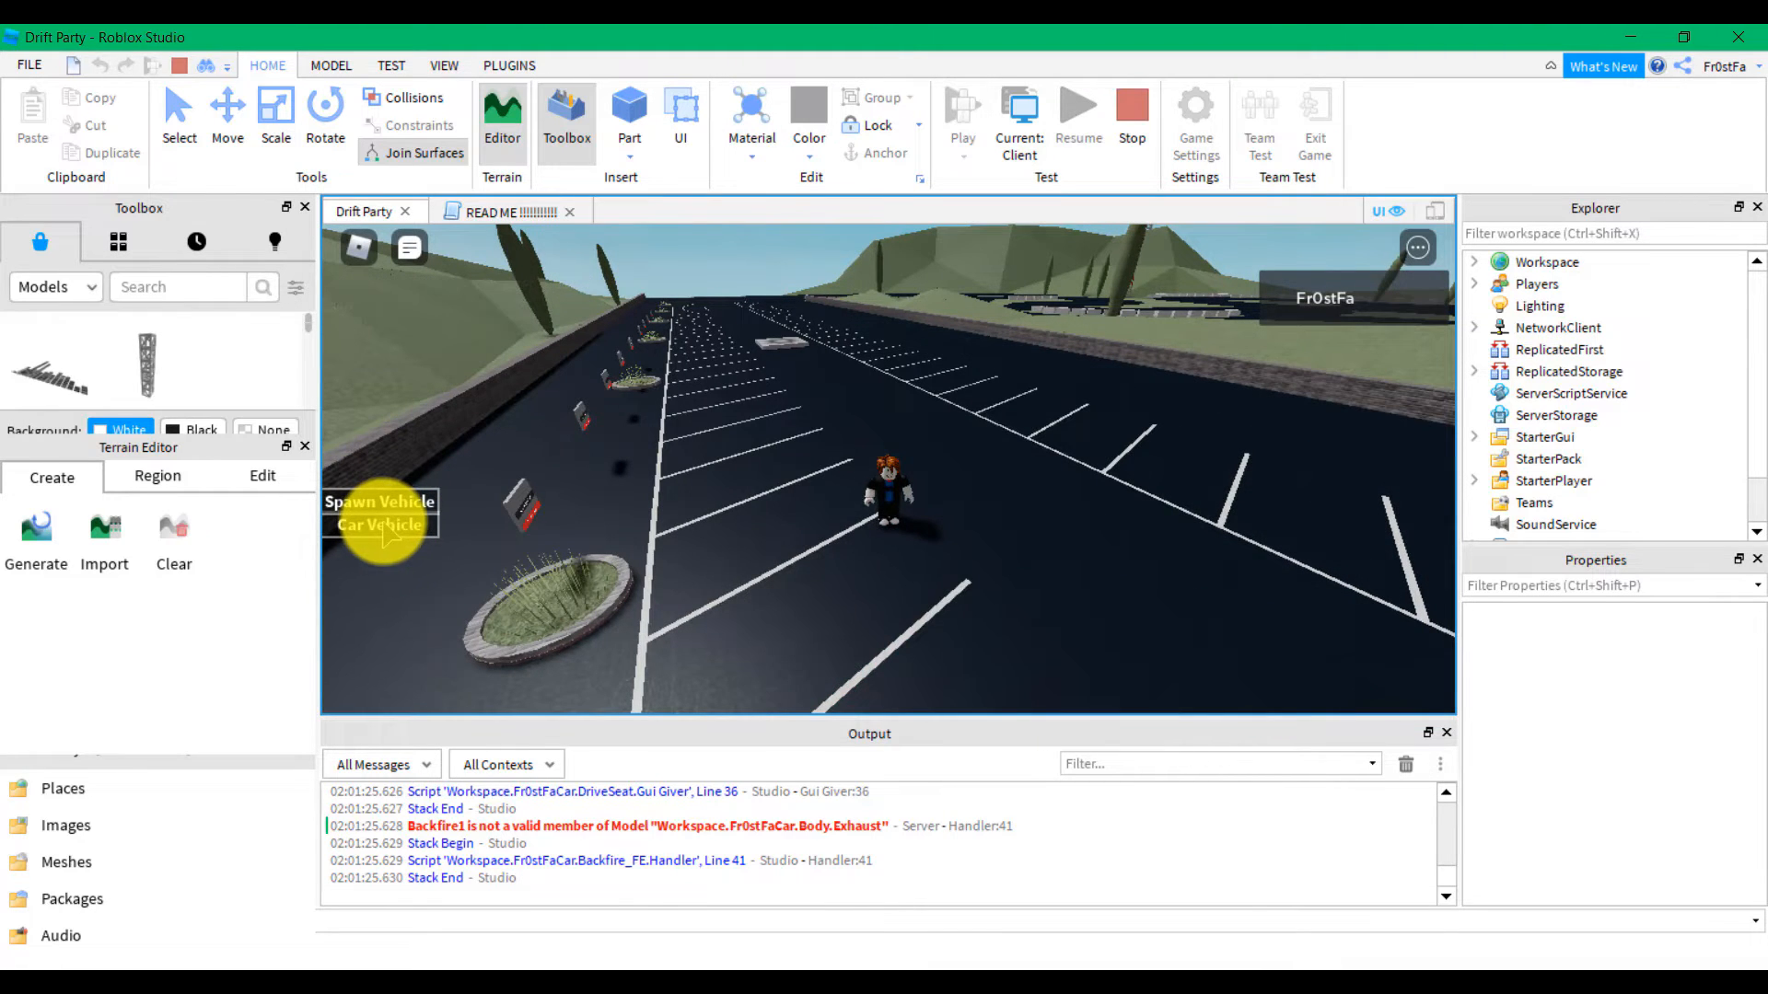
{"action": "key", "text": "w"}
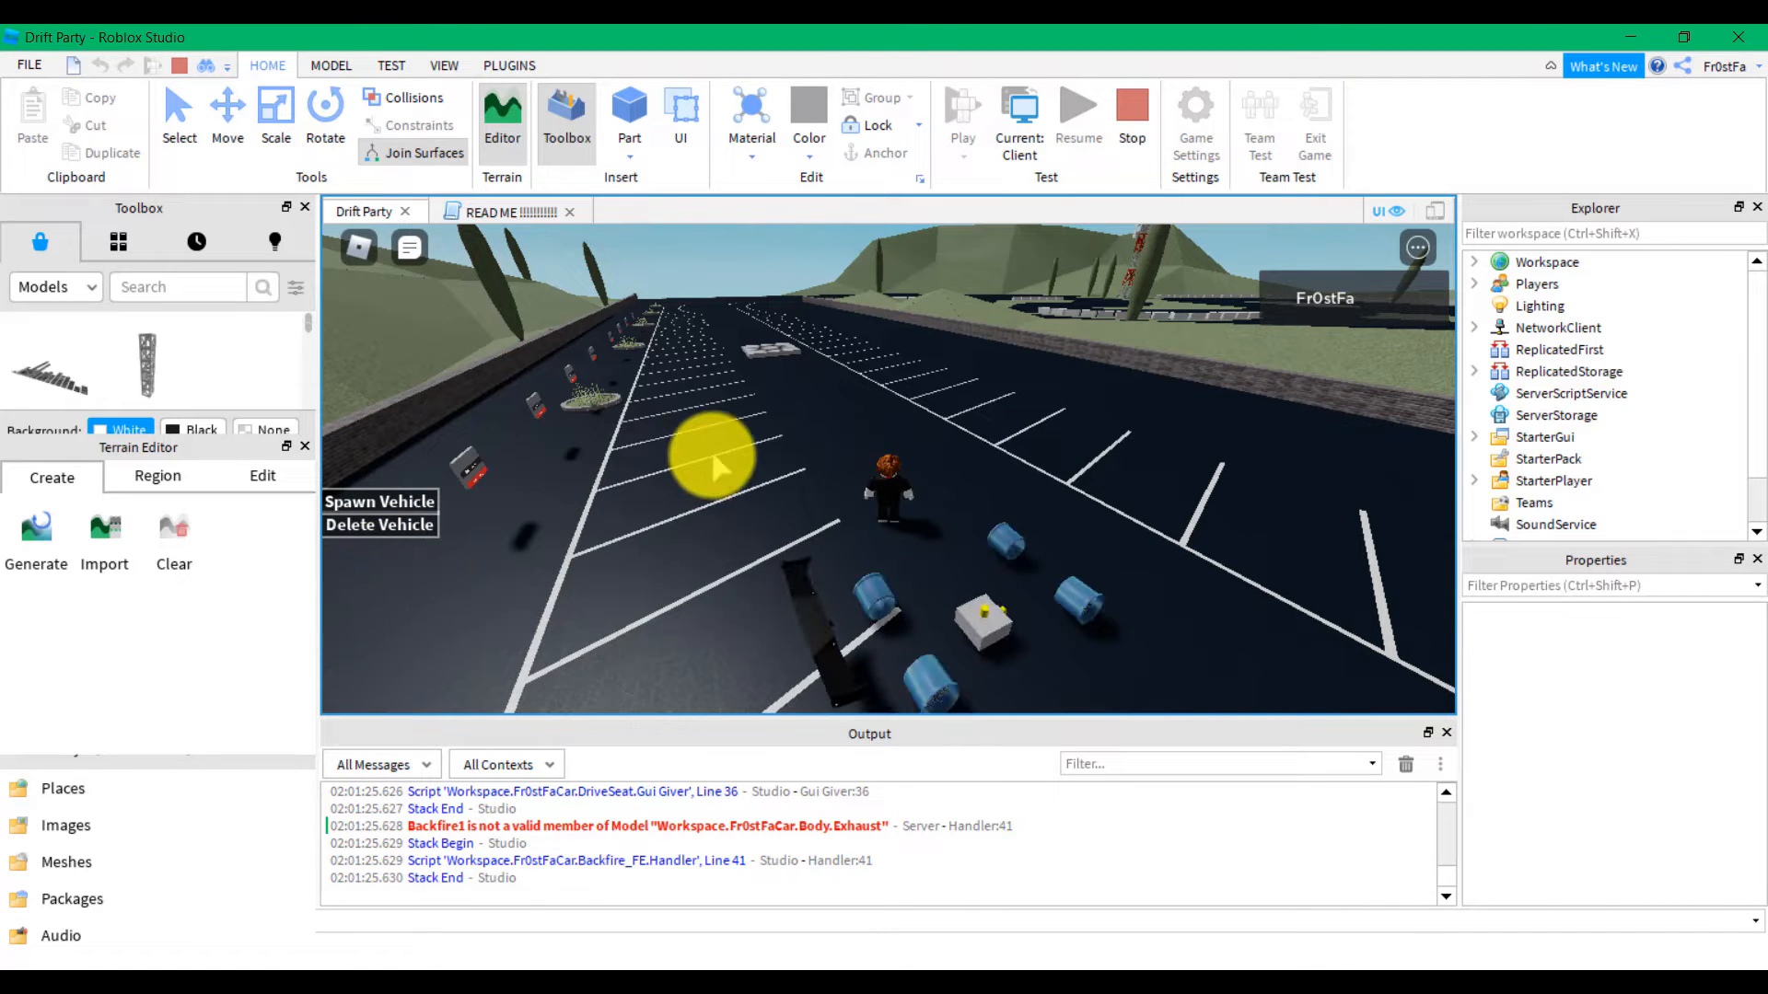
Get back into the drift car, drift it through left turns, then brake and exit
{"action": "right_click_drag", "start_coordinate": [713, 456], "coordinate": [716, 455]}
{"action": "key", "text": "w"}
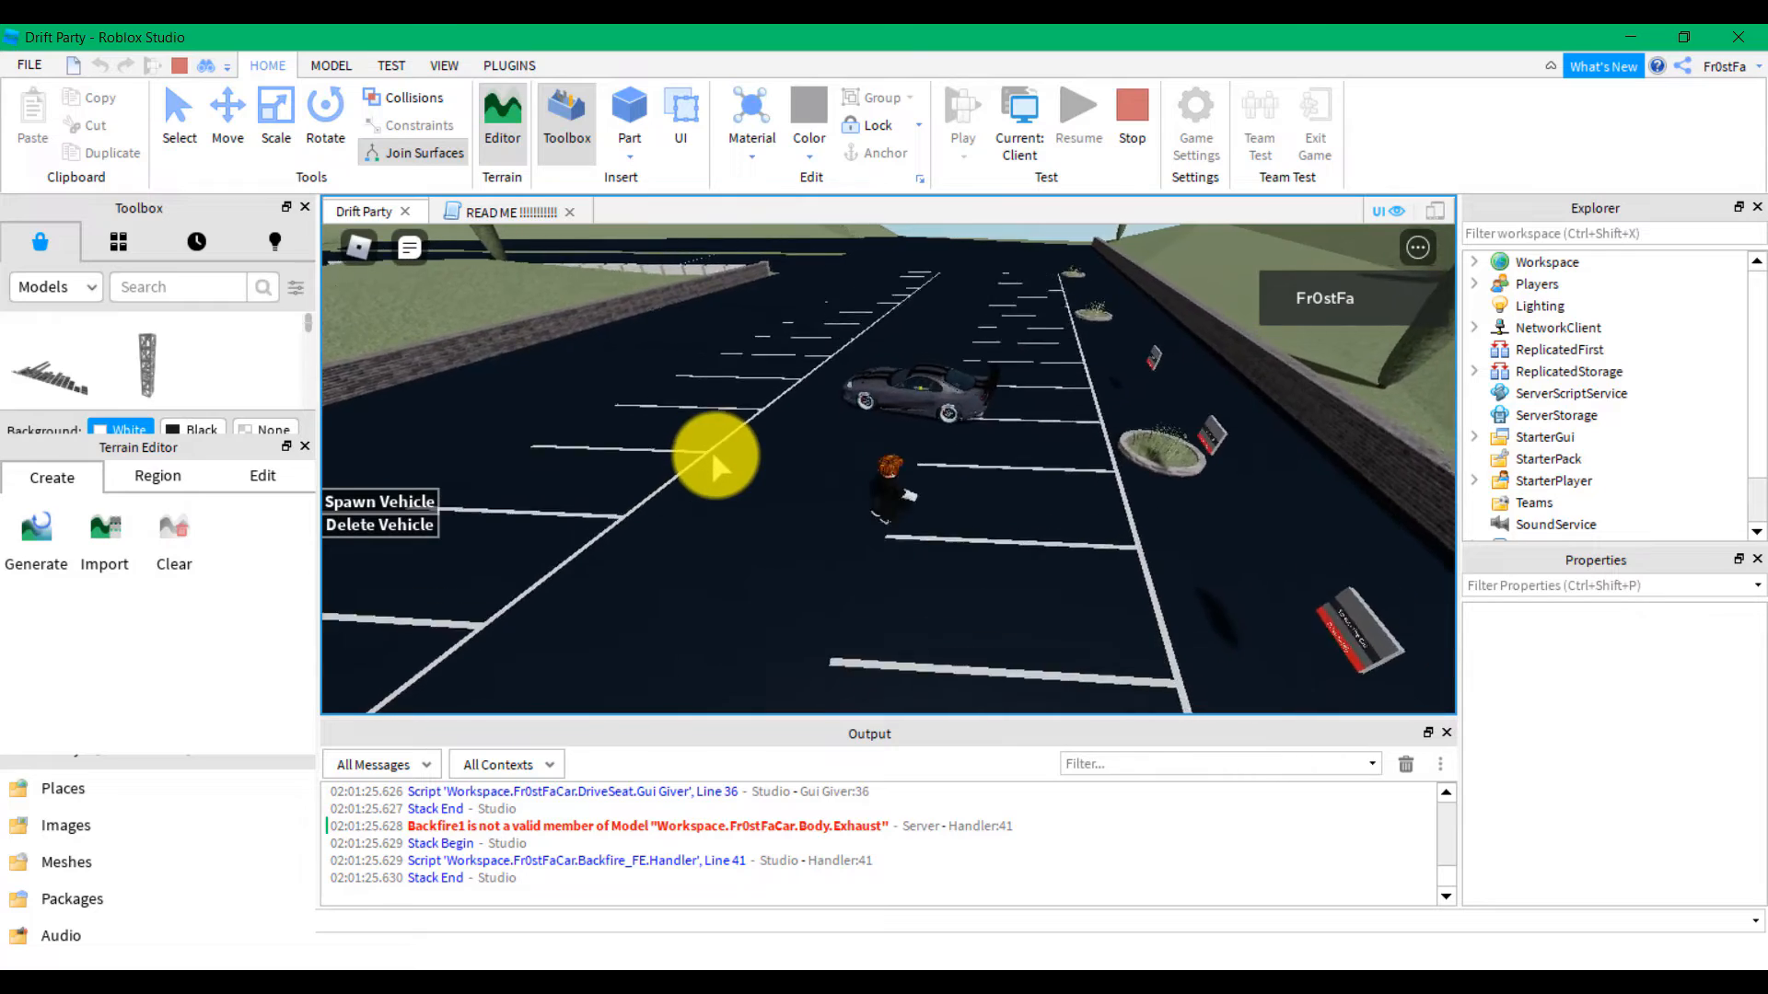
{"action": "key", "text": "w"}
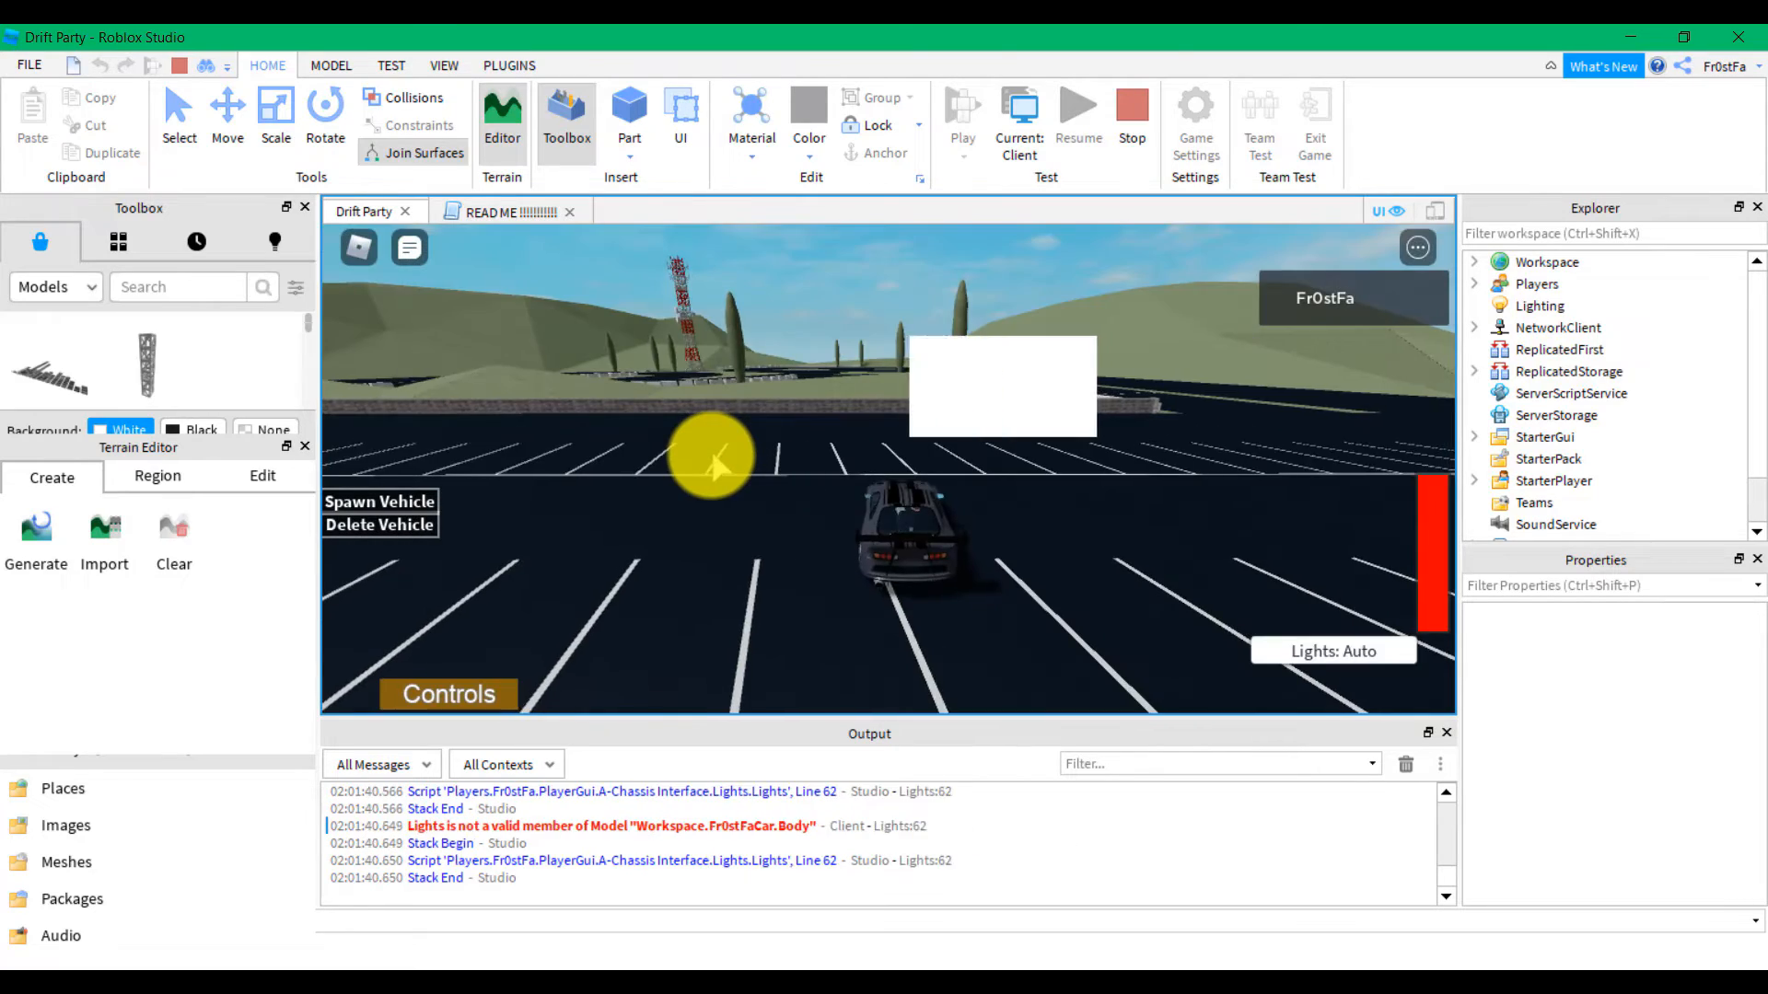
{"action": "right_click_drag", "start_coordinate": [713, 454], "coordinate": [714, 454]}
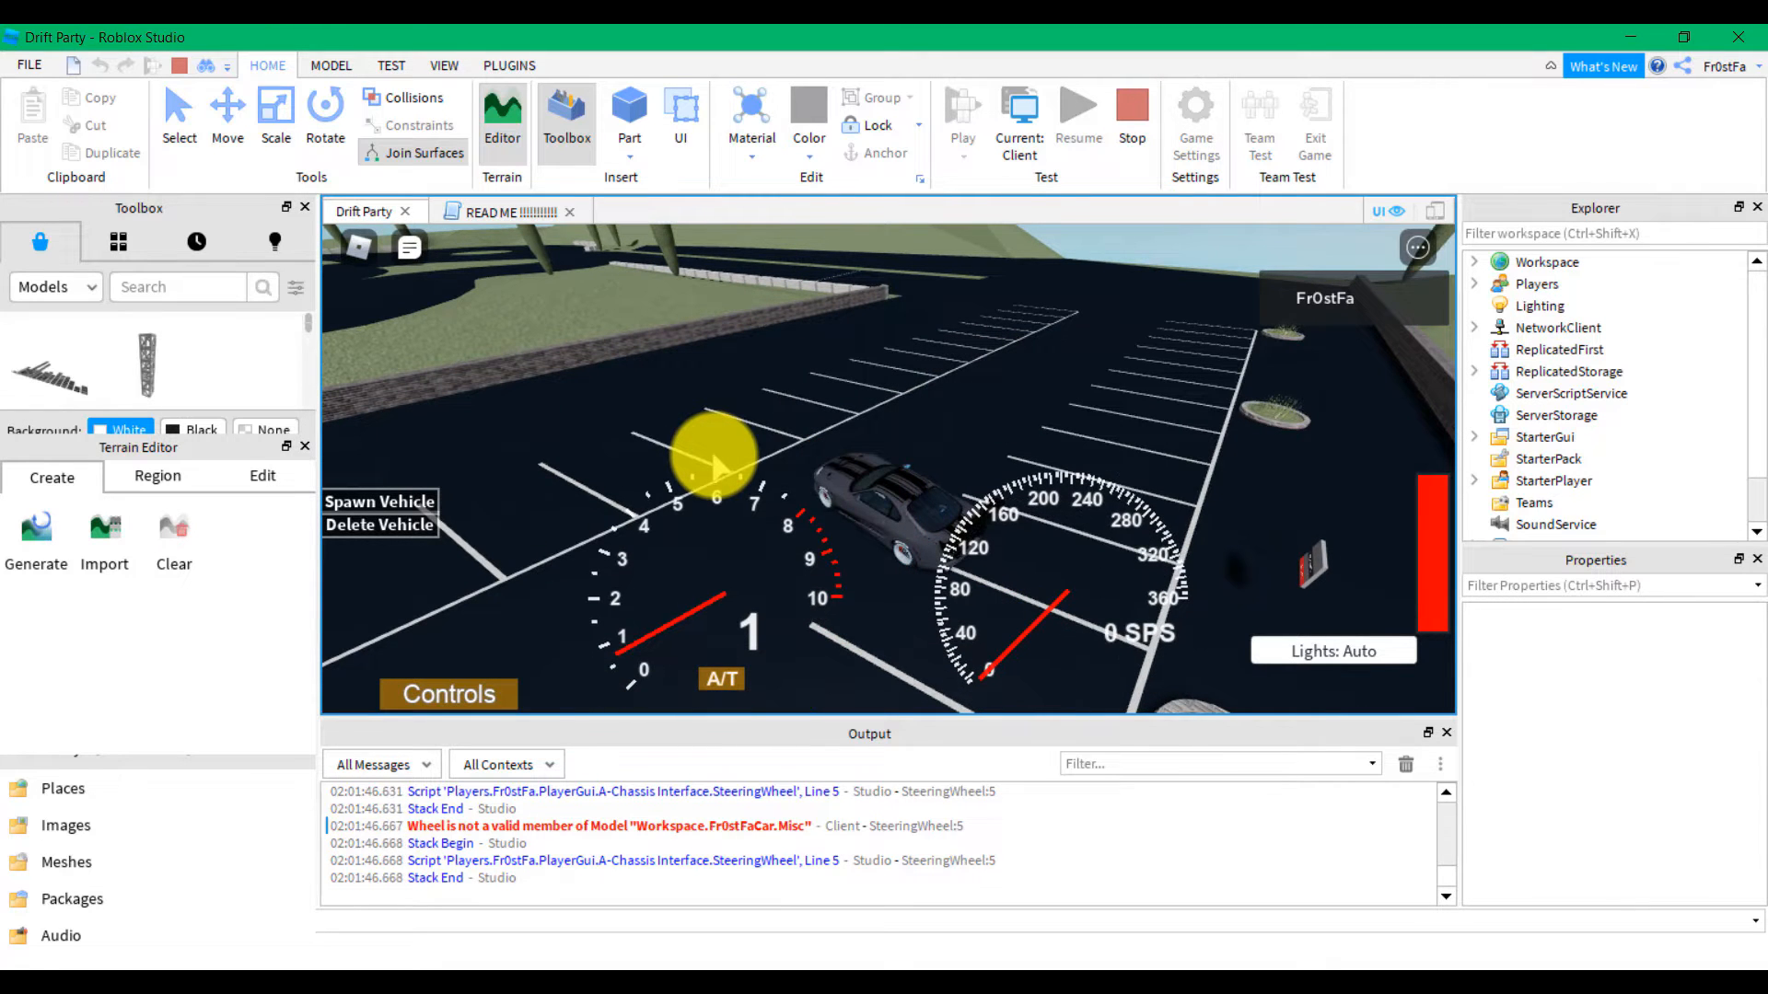
{"action": "key", "text": "w"}
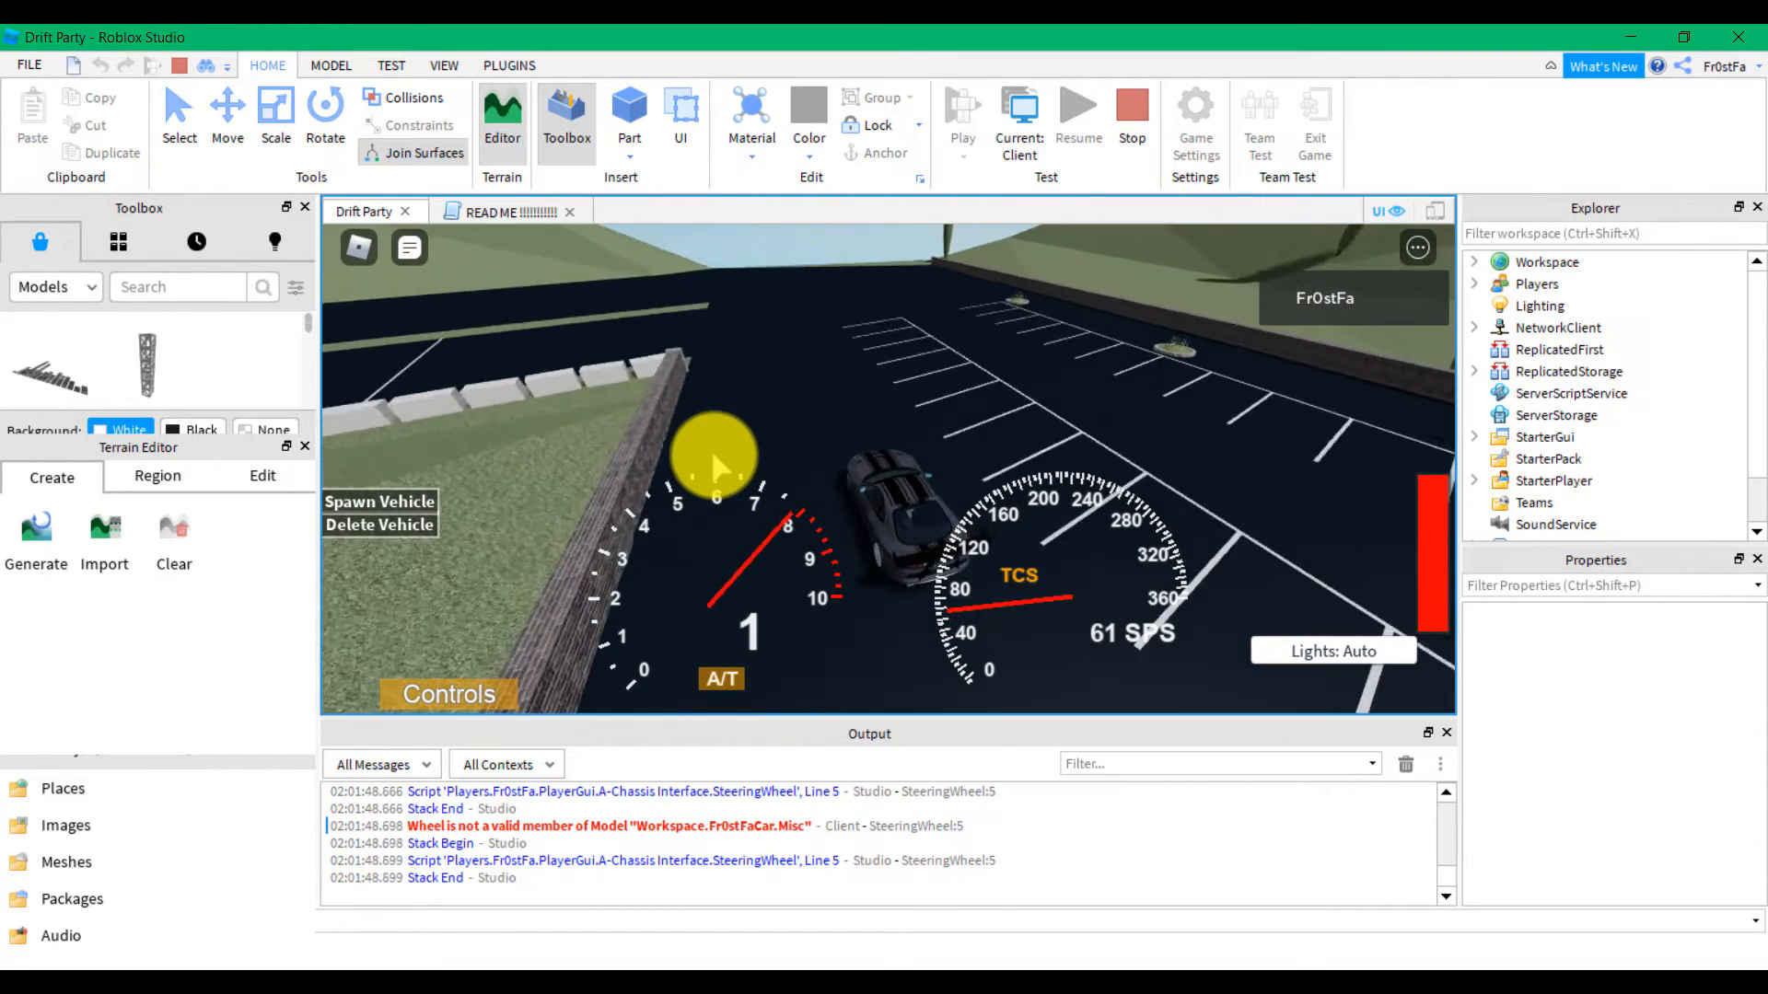
{"action": "key", "text": "a"}
{"action": "key", "text": "w"}
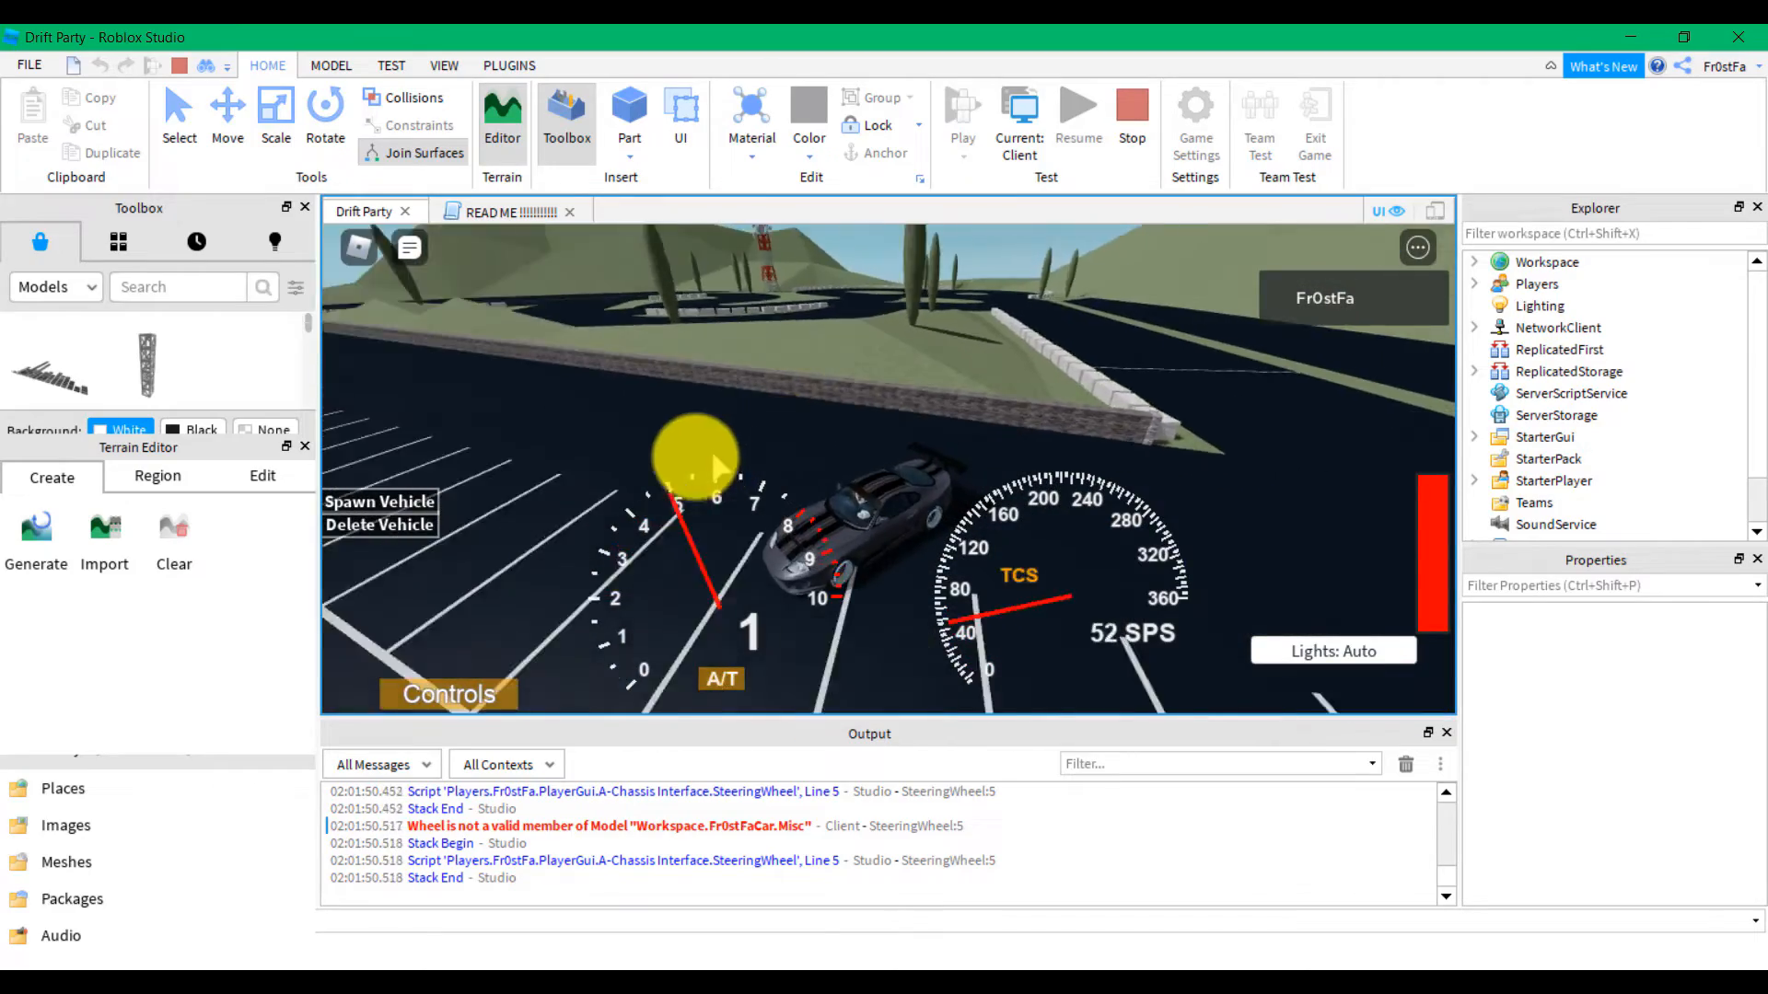
{"action": "key", "text": "d"}
{"action": "key", "text": "w"}
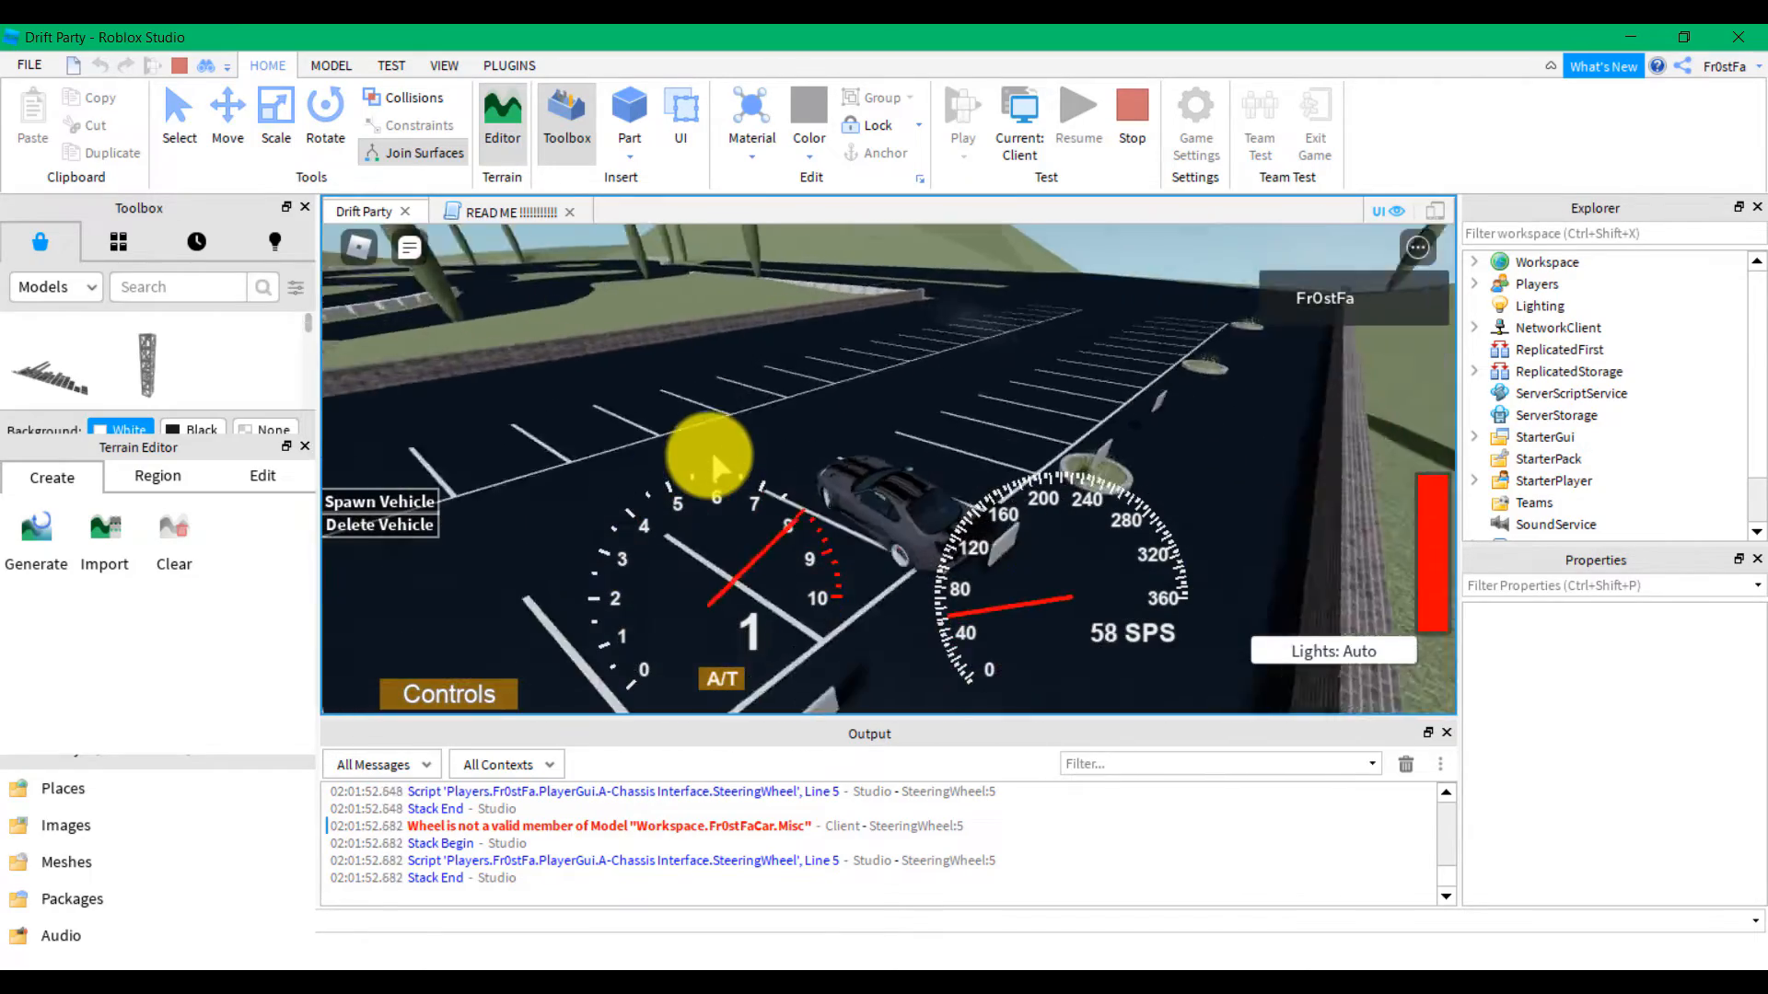
{"action": "key", "text": "a"}
{"action": "key", "text": "w"}
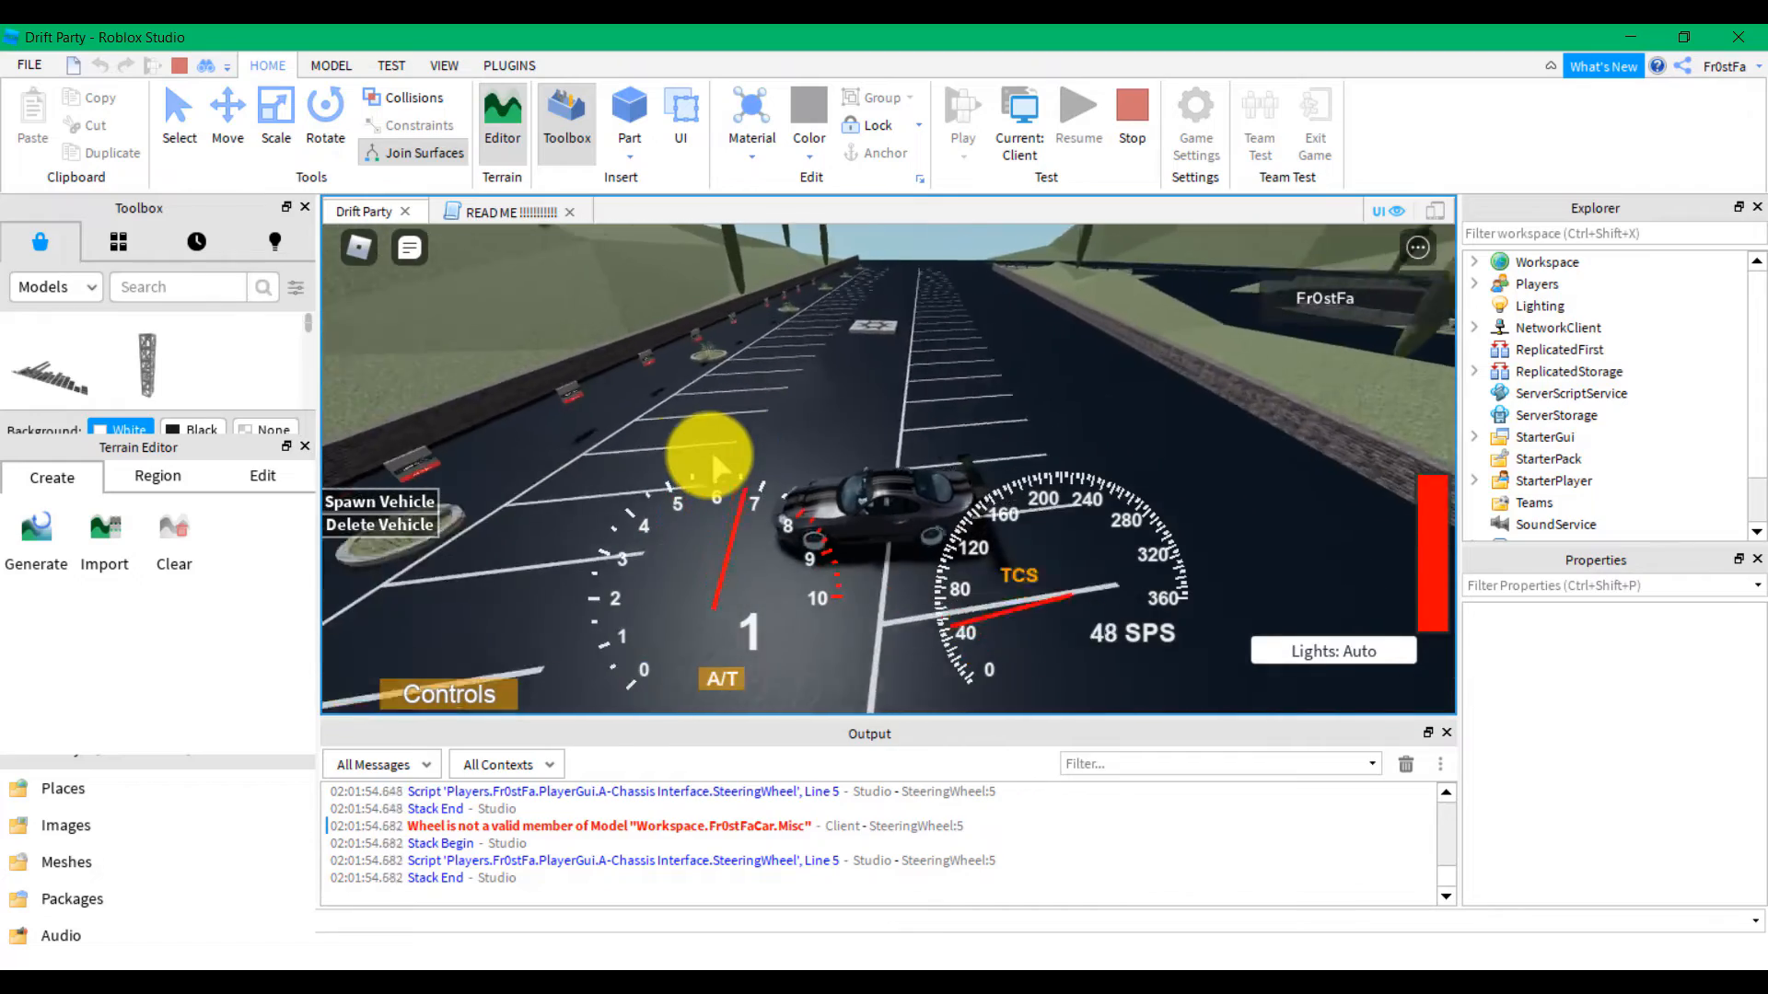
{"action": "key", "text": "s"}
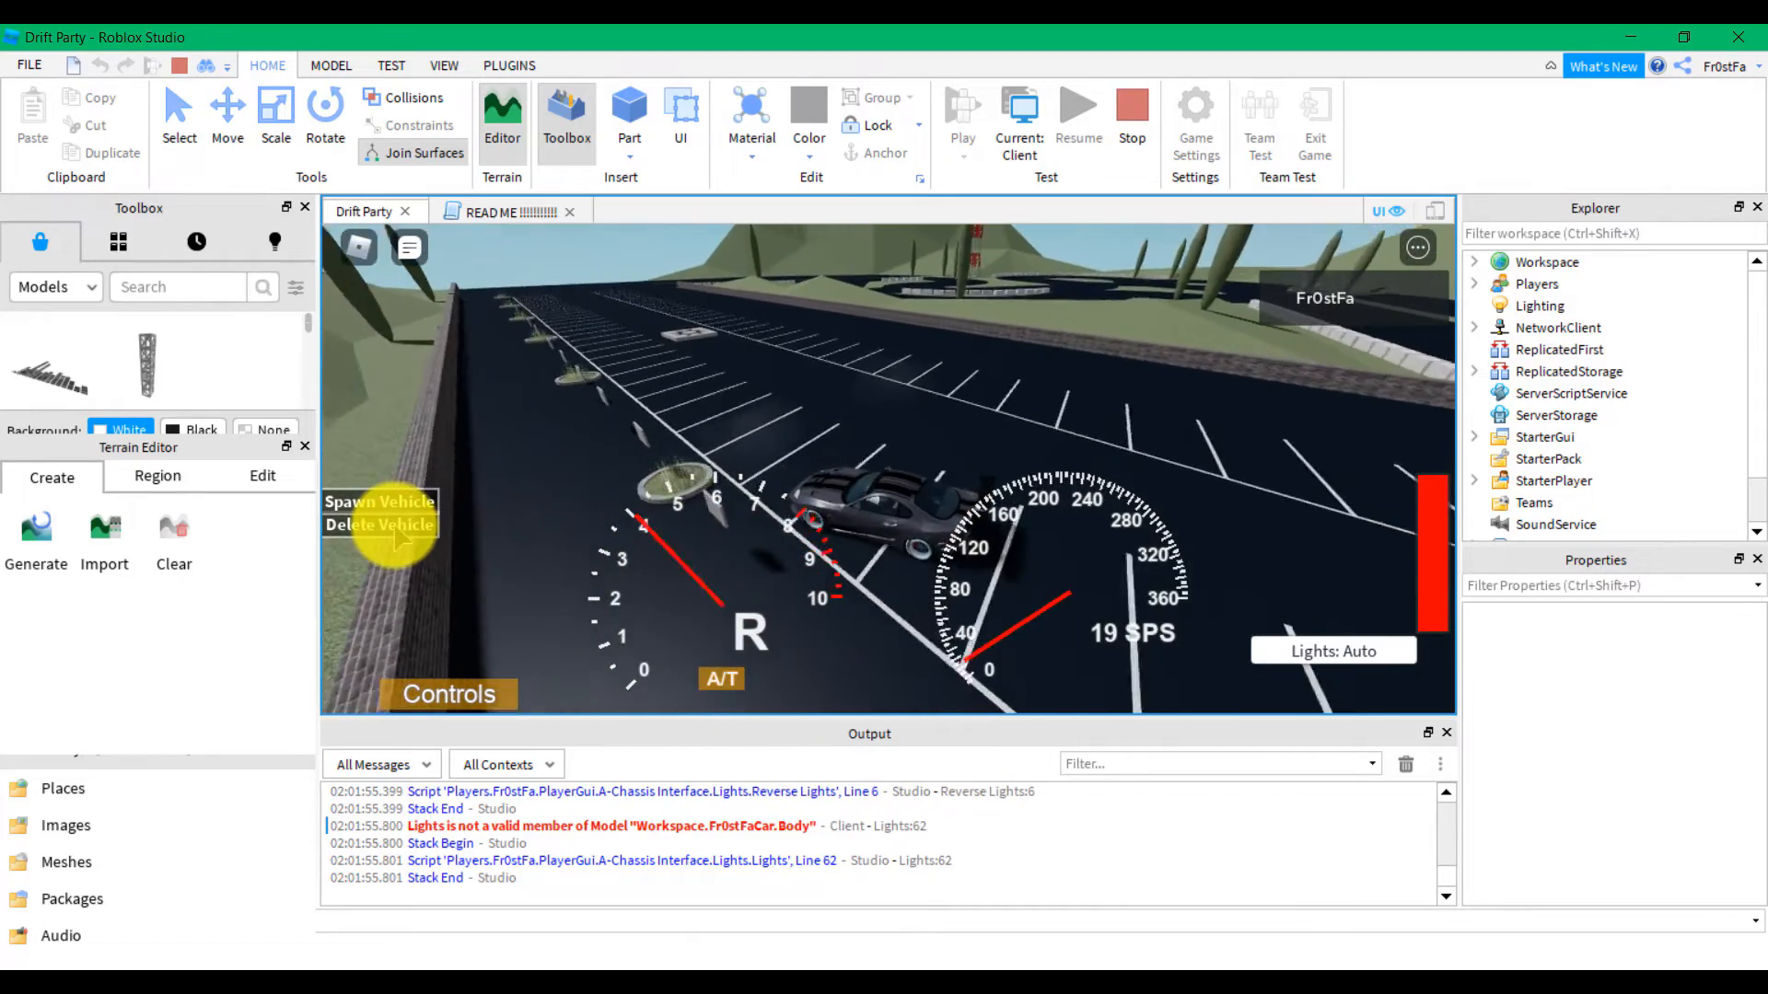
{"action": "key", "text": "space"}
Delete the spawned vehicle and run the character across the parking lot
{"action": "left_click", "coordinate": [394, 522]}
{"action": "key", "text": "w"}
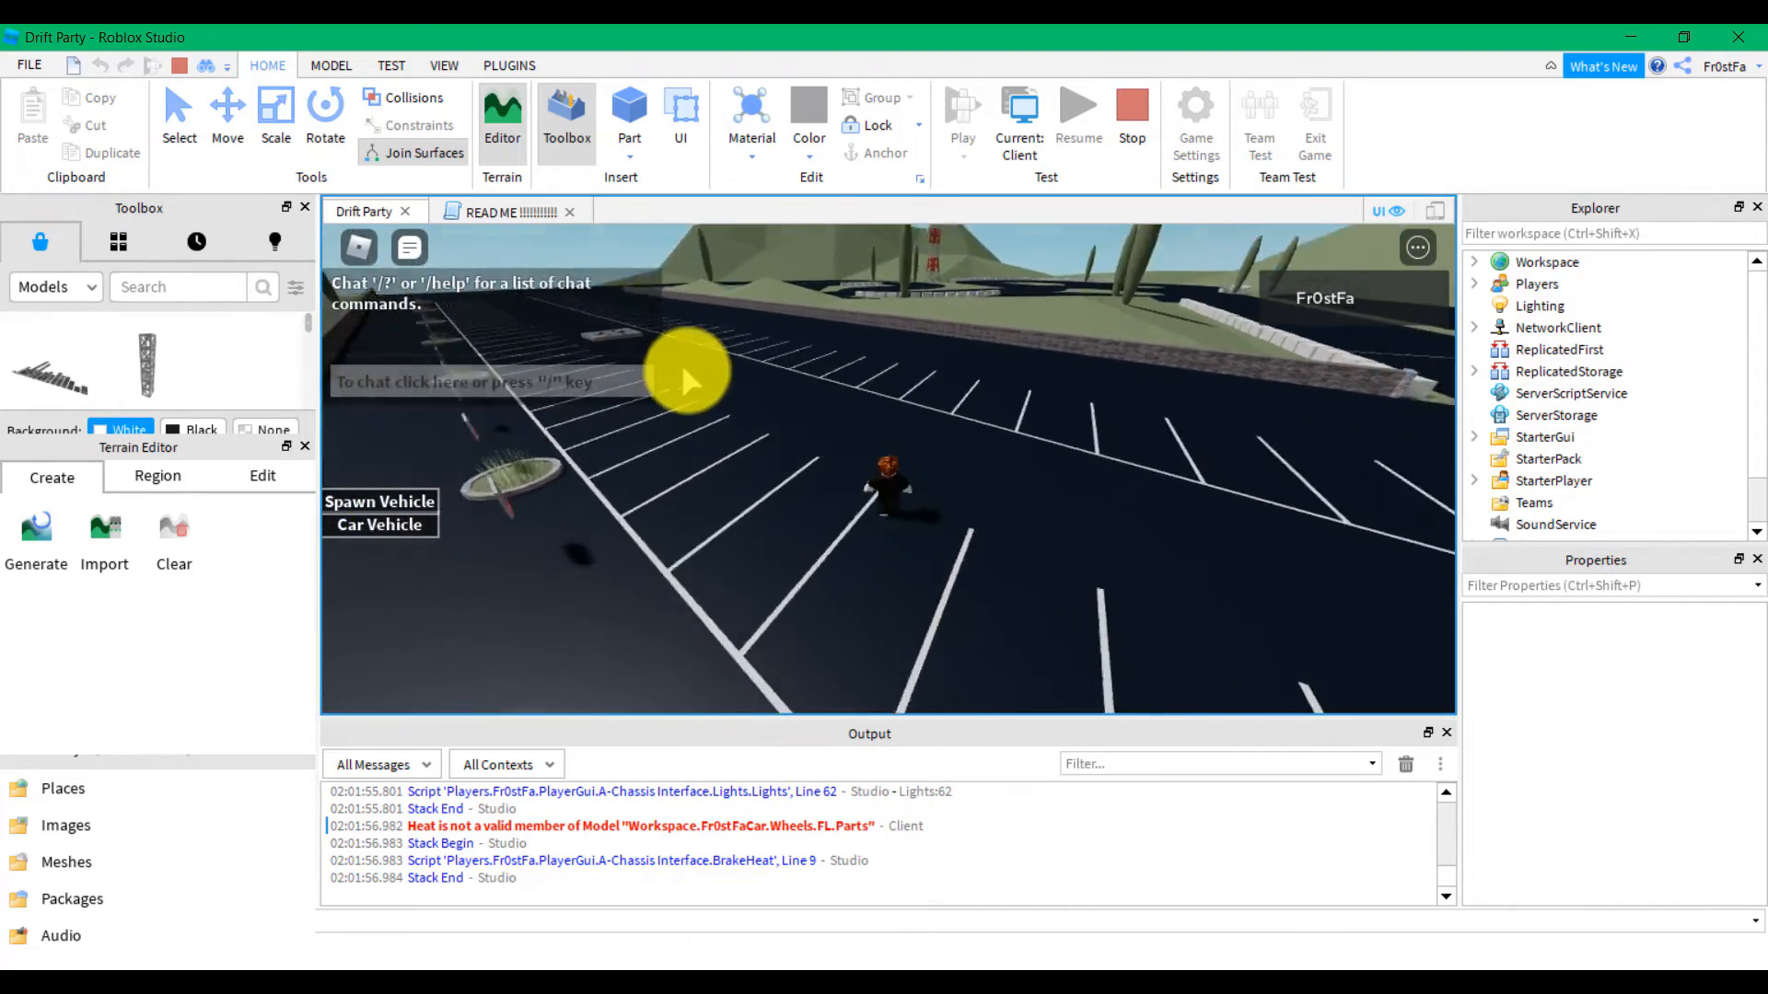
{"action": "key", "text": "w"}
{"action": "right_click_drag", "start_coordinate": [716, 394], "coordinate": [828, 373]}
{"action": "key", "text": "w"}
{"action": "key", "text": "w"}
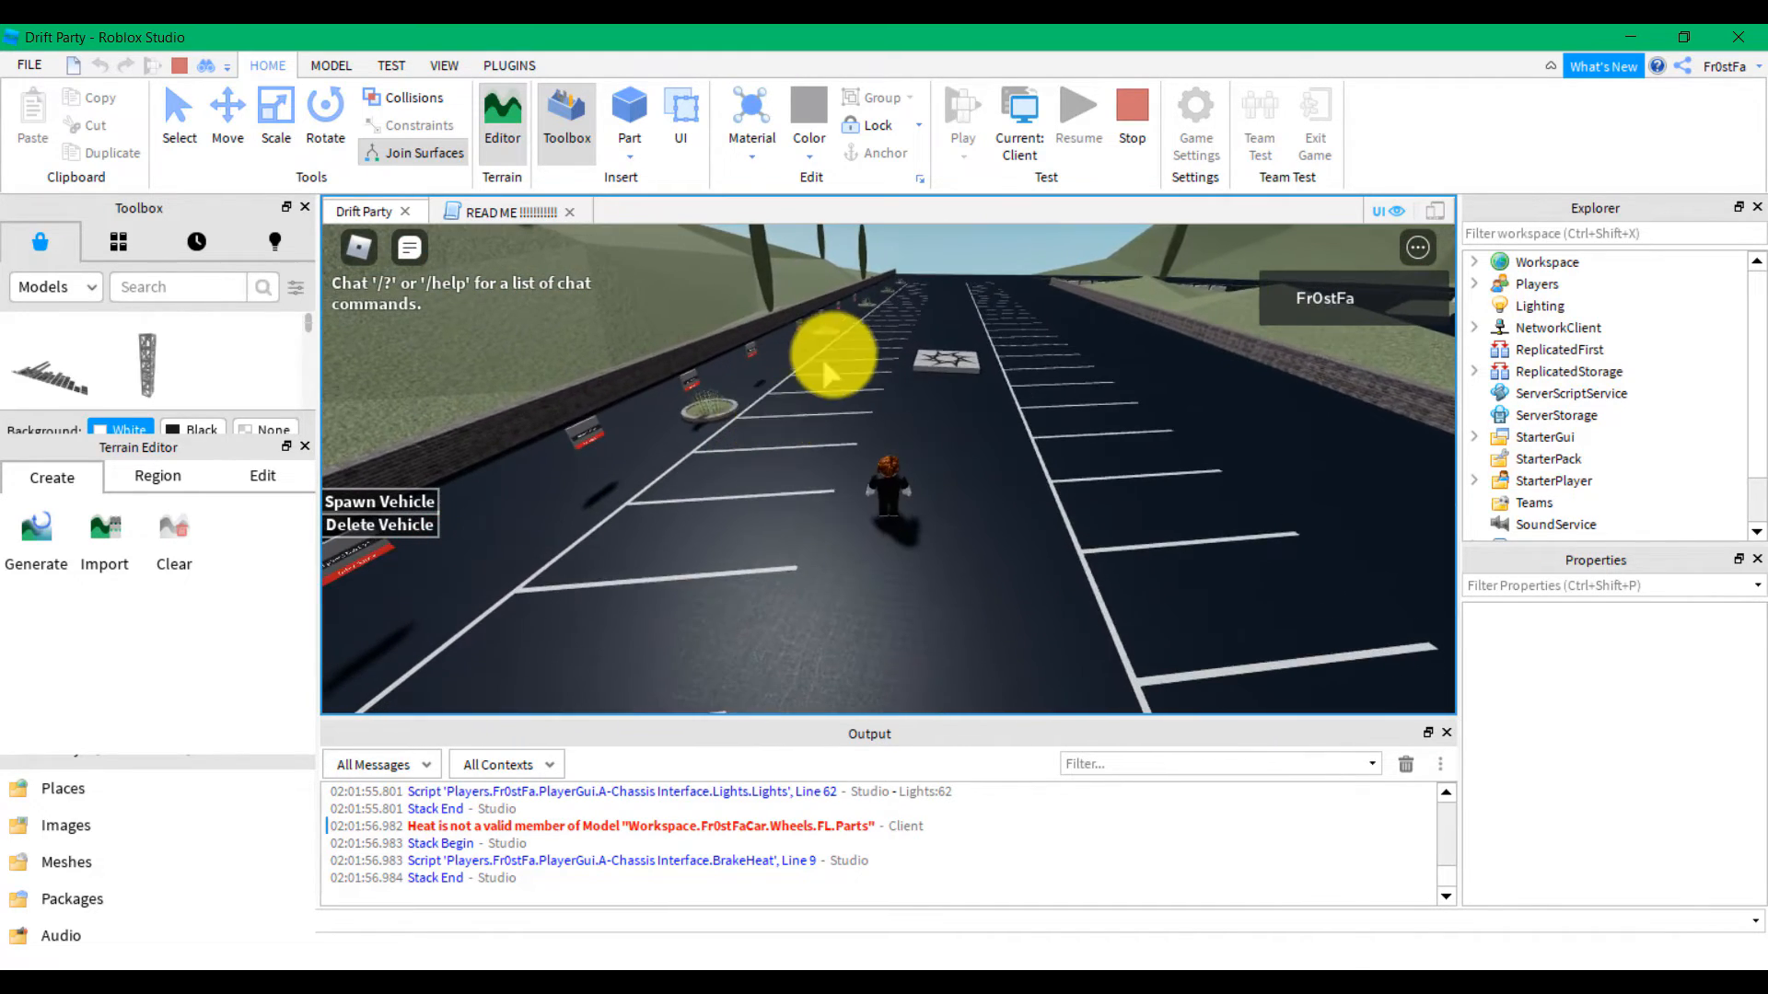
{"action": "right_click_drag", "start_coordinate": [922, 449], "coordinate": [922, 449]}
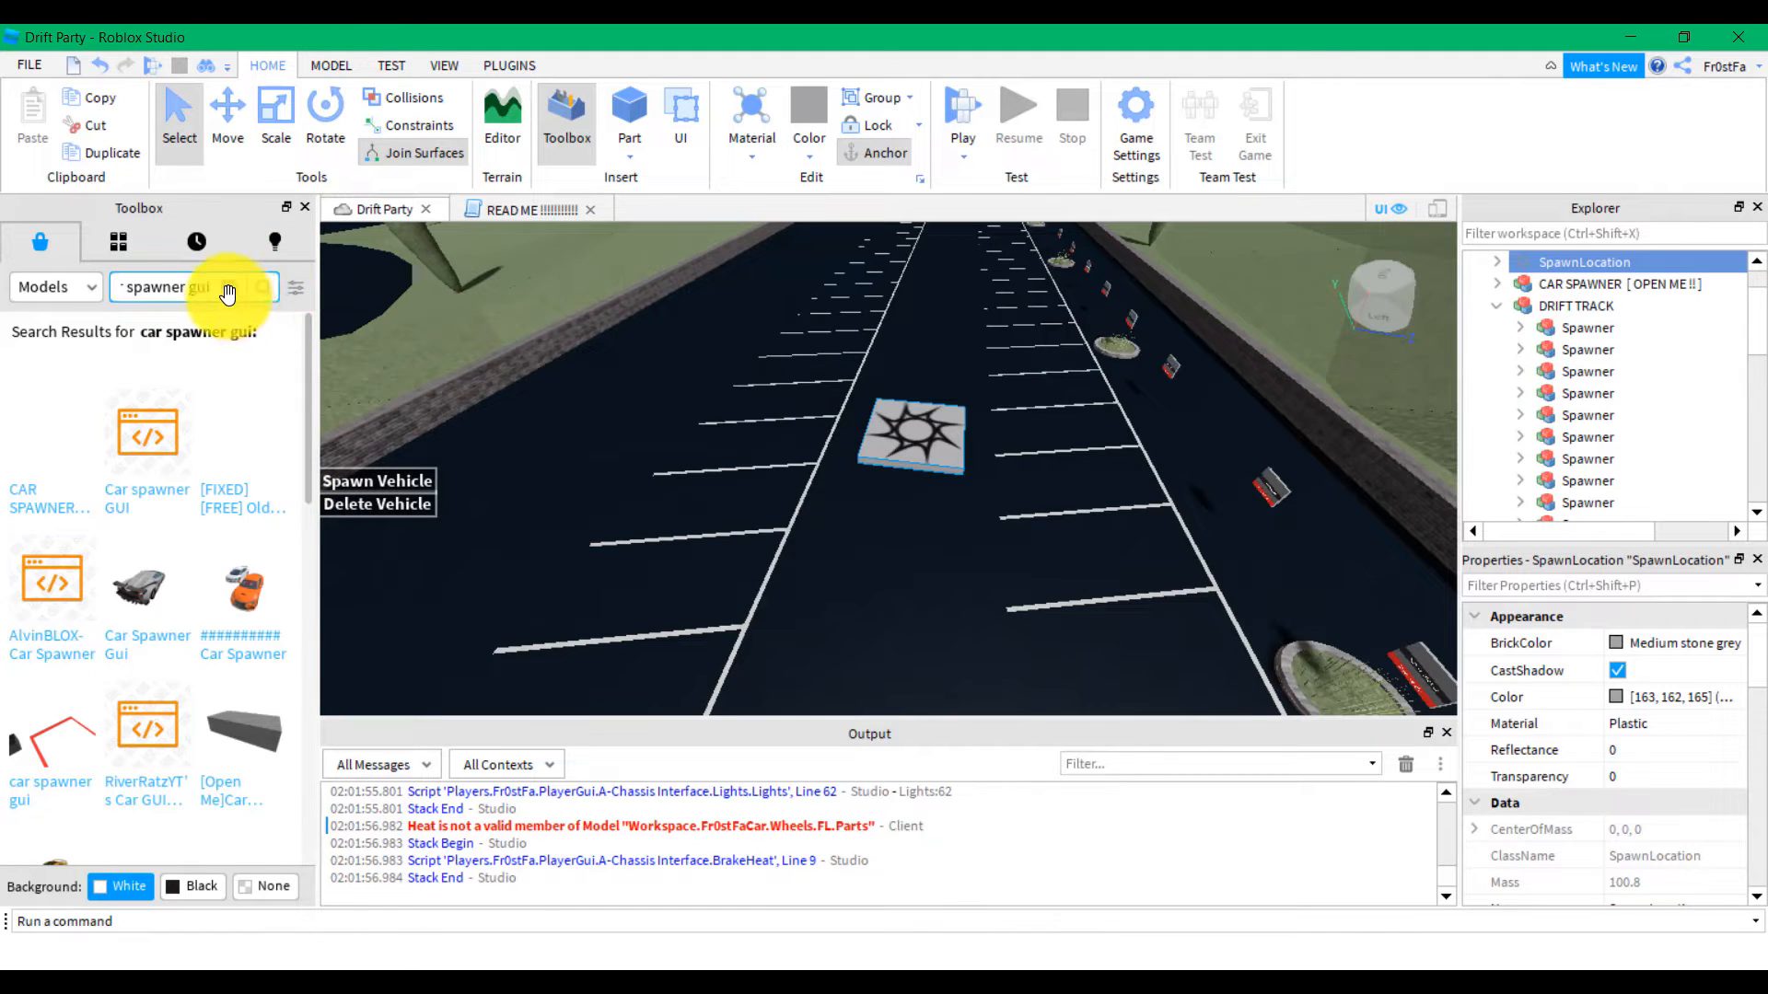
Clear the old Toolbox search and search Models for 'Music Player'
{"action": "left_click", "coordinate": [229, 291]}
{"action": "right_click_drag", "start_coordinate": [861, 543], "coordinate": [880, 502]}
{"action": "left_click", "coordinate": [166, 292]}
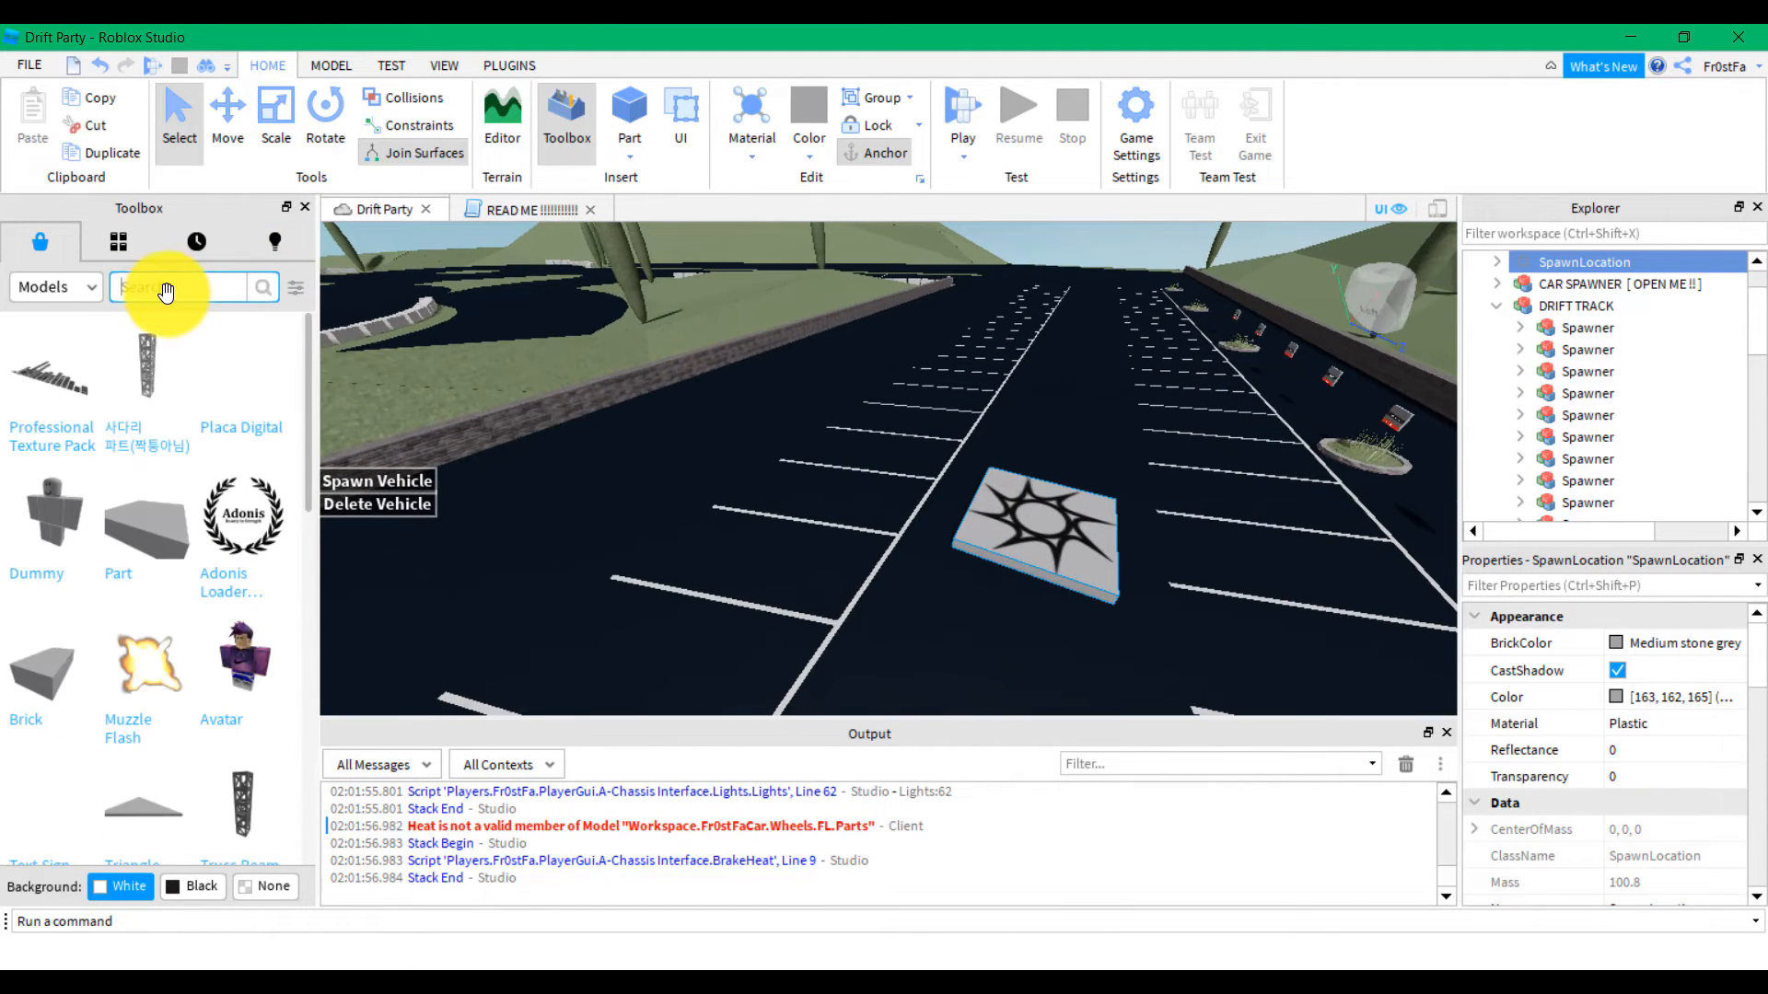
{"action": "type", "text": "Music Player"}
{"action": "key", "text": "Return"}
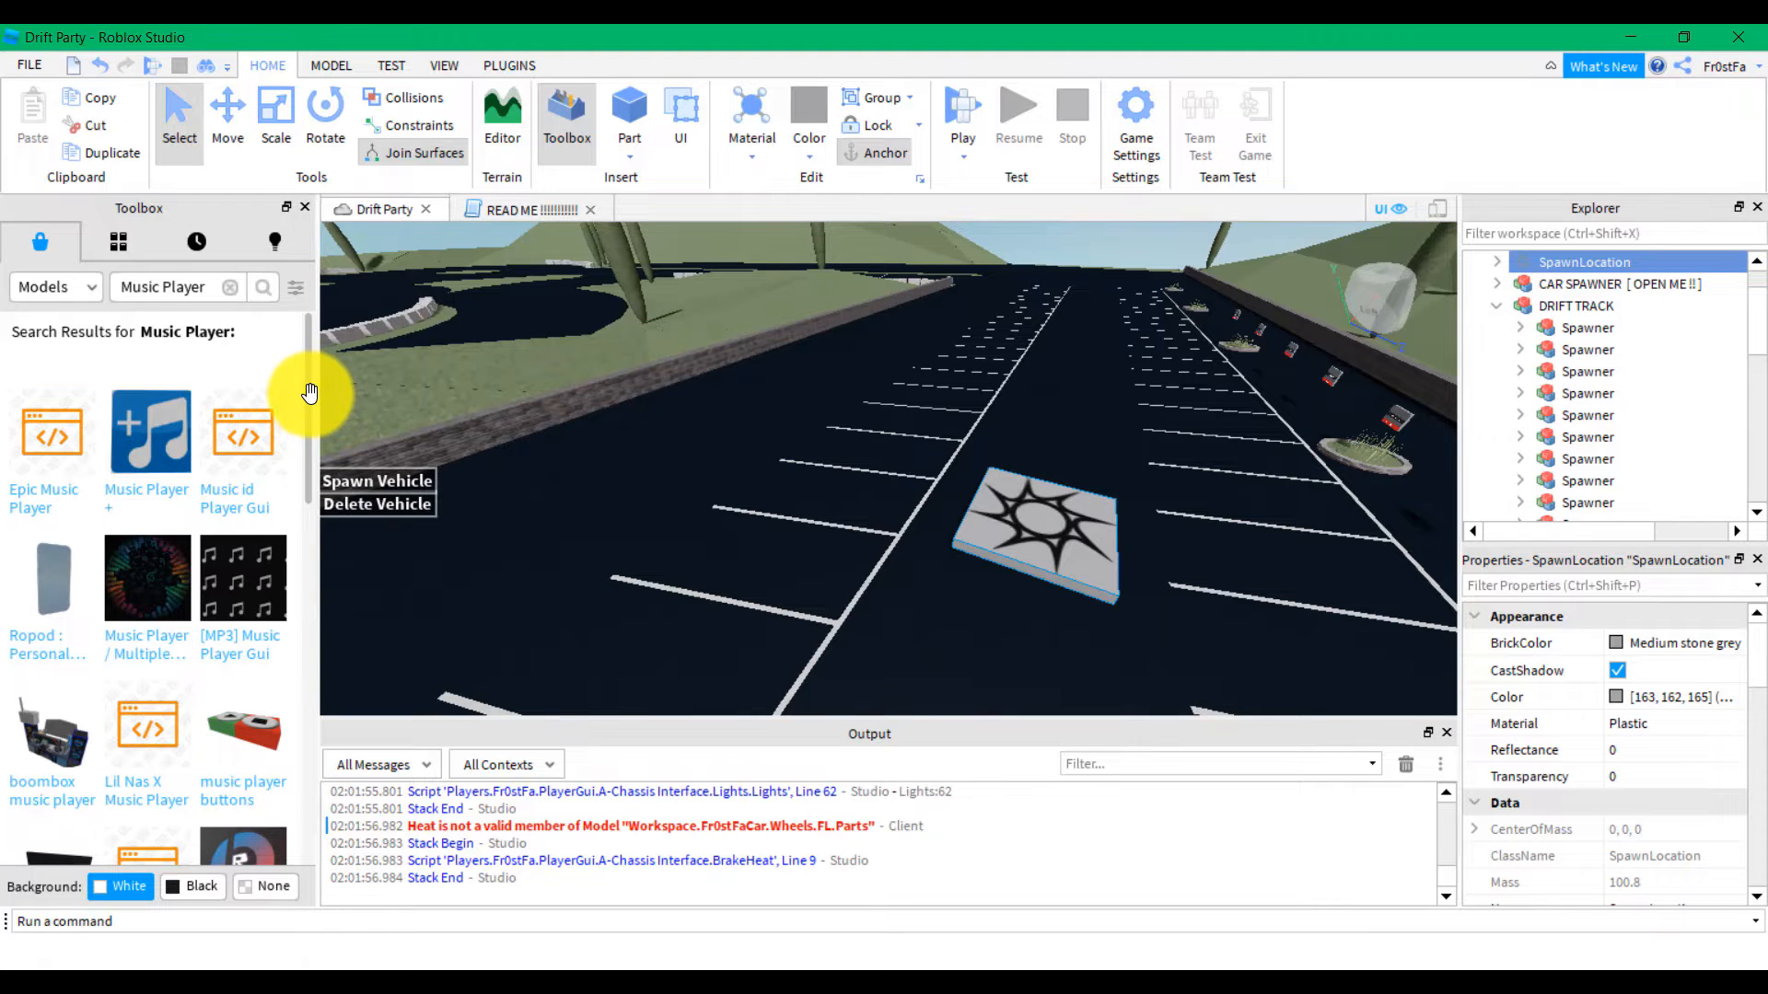
Scroll through the Music Player model results
{"action": "left_click_drag", "start_coordinate": [309, 393], "coordinate": [268, 722]}
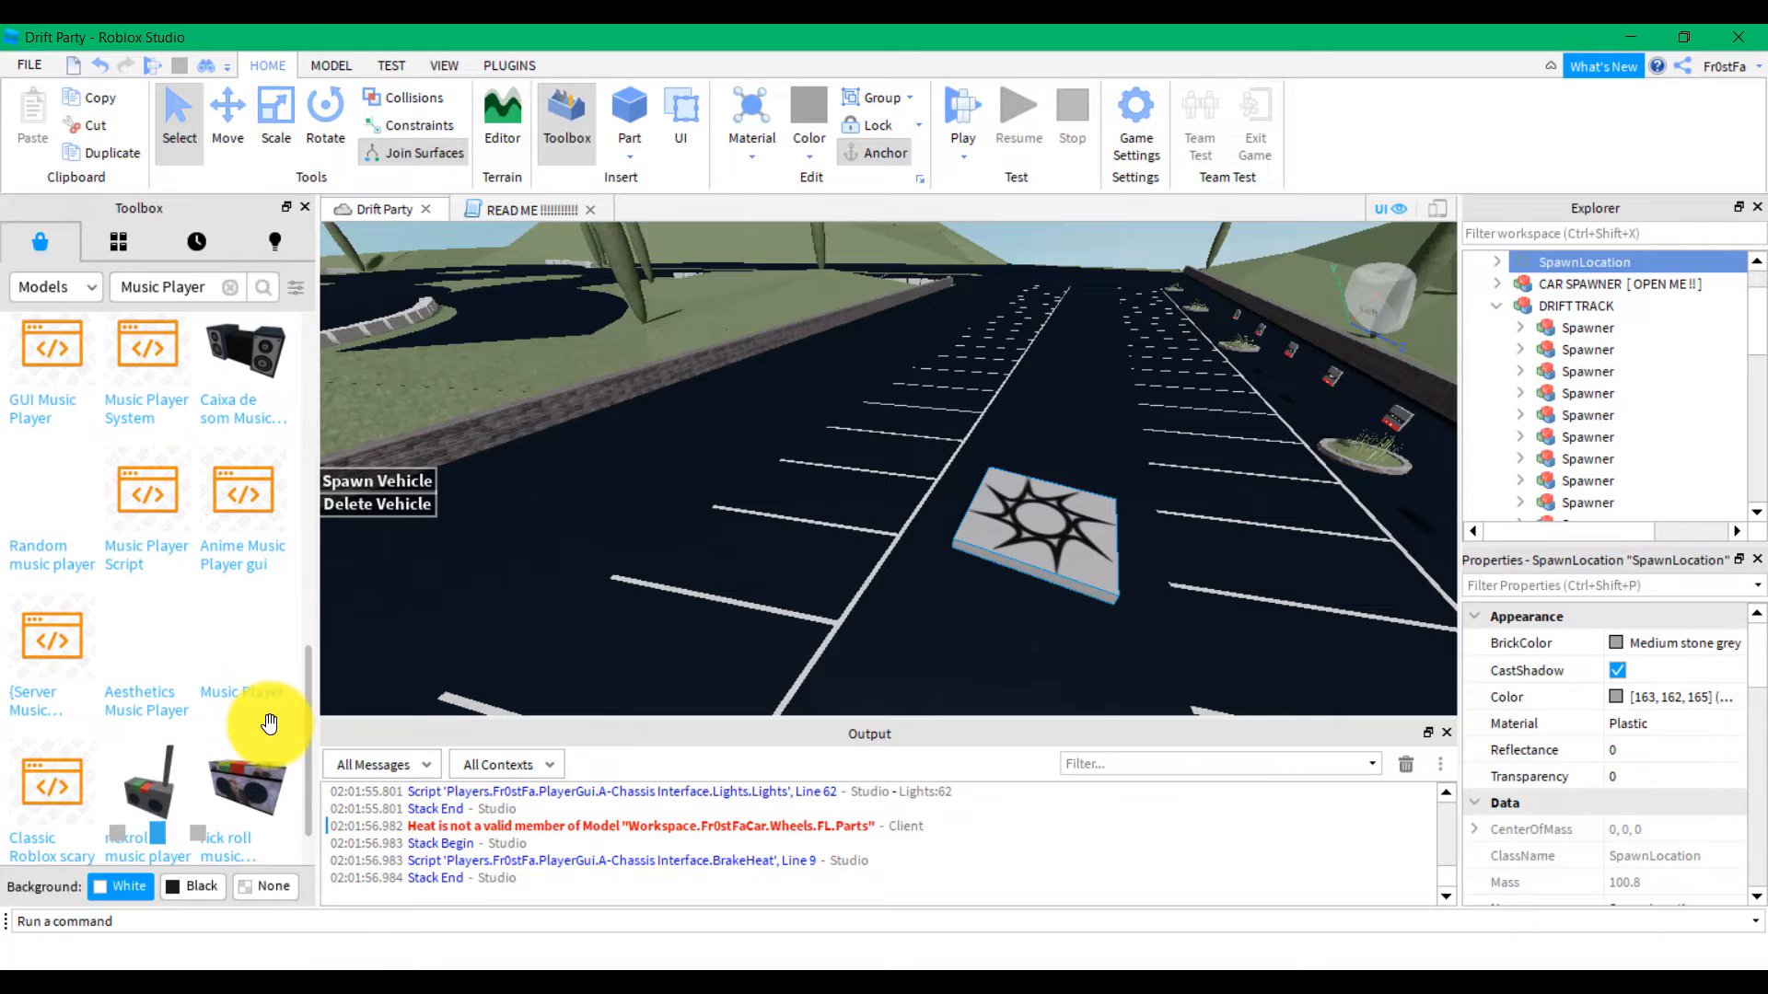
{"action": "scroll", "coordinate": [185, 663], "scroll_direction": "down", "scroll_amount": 9}
{"action": "scroll", "coordinate": [166, 594], "scroll_direction": "down", "scroll_amount": 5}
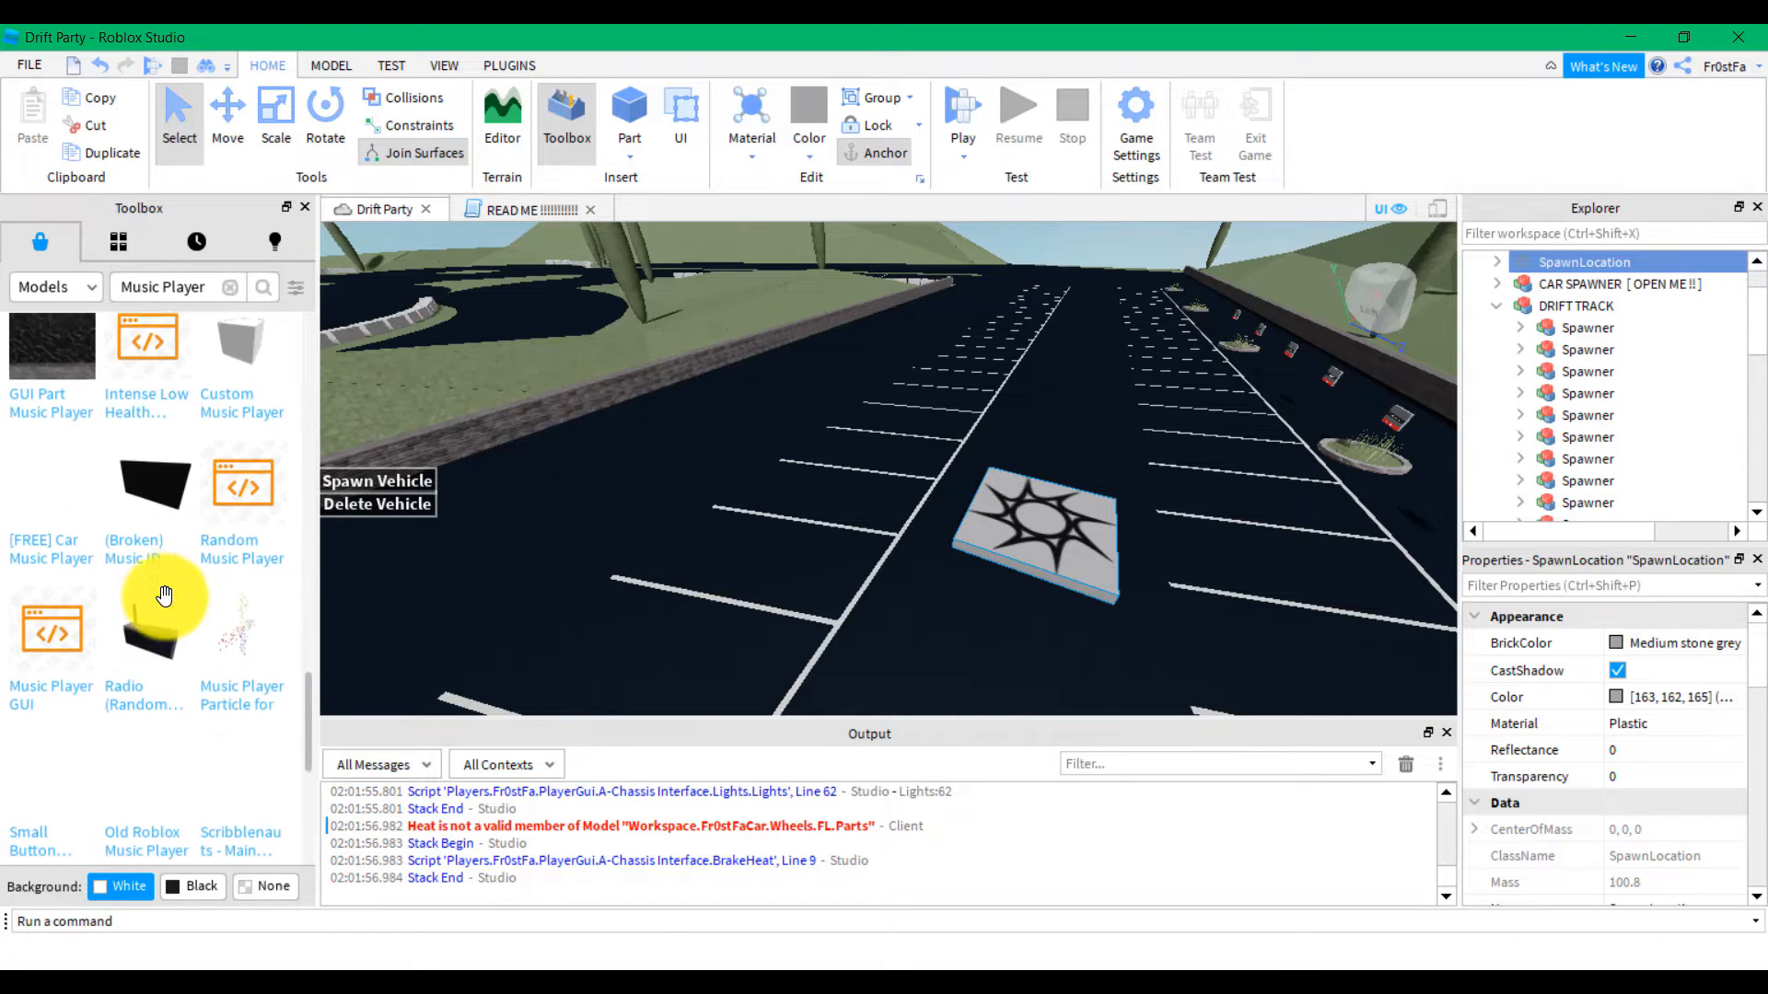
{"action": "scroll", "coordinate": [166, 603], "scroll_direction": "down", "scroll_amount": 6}
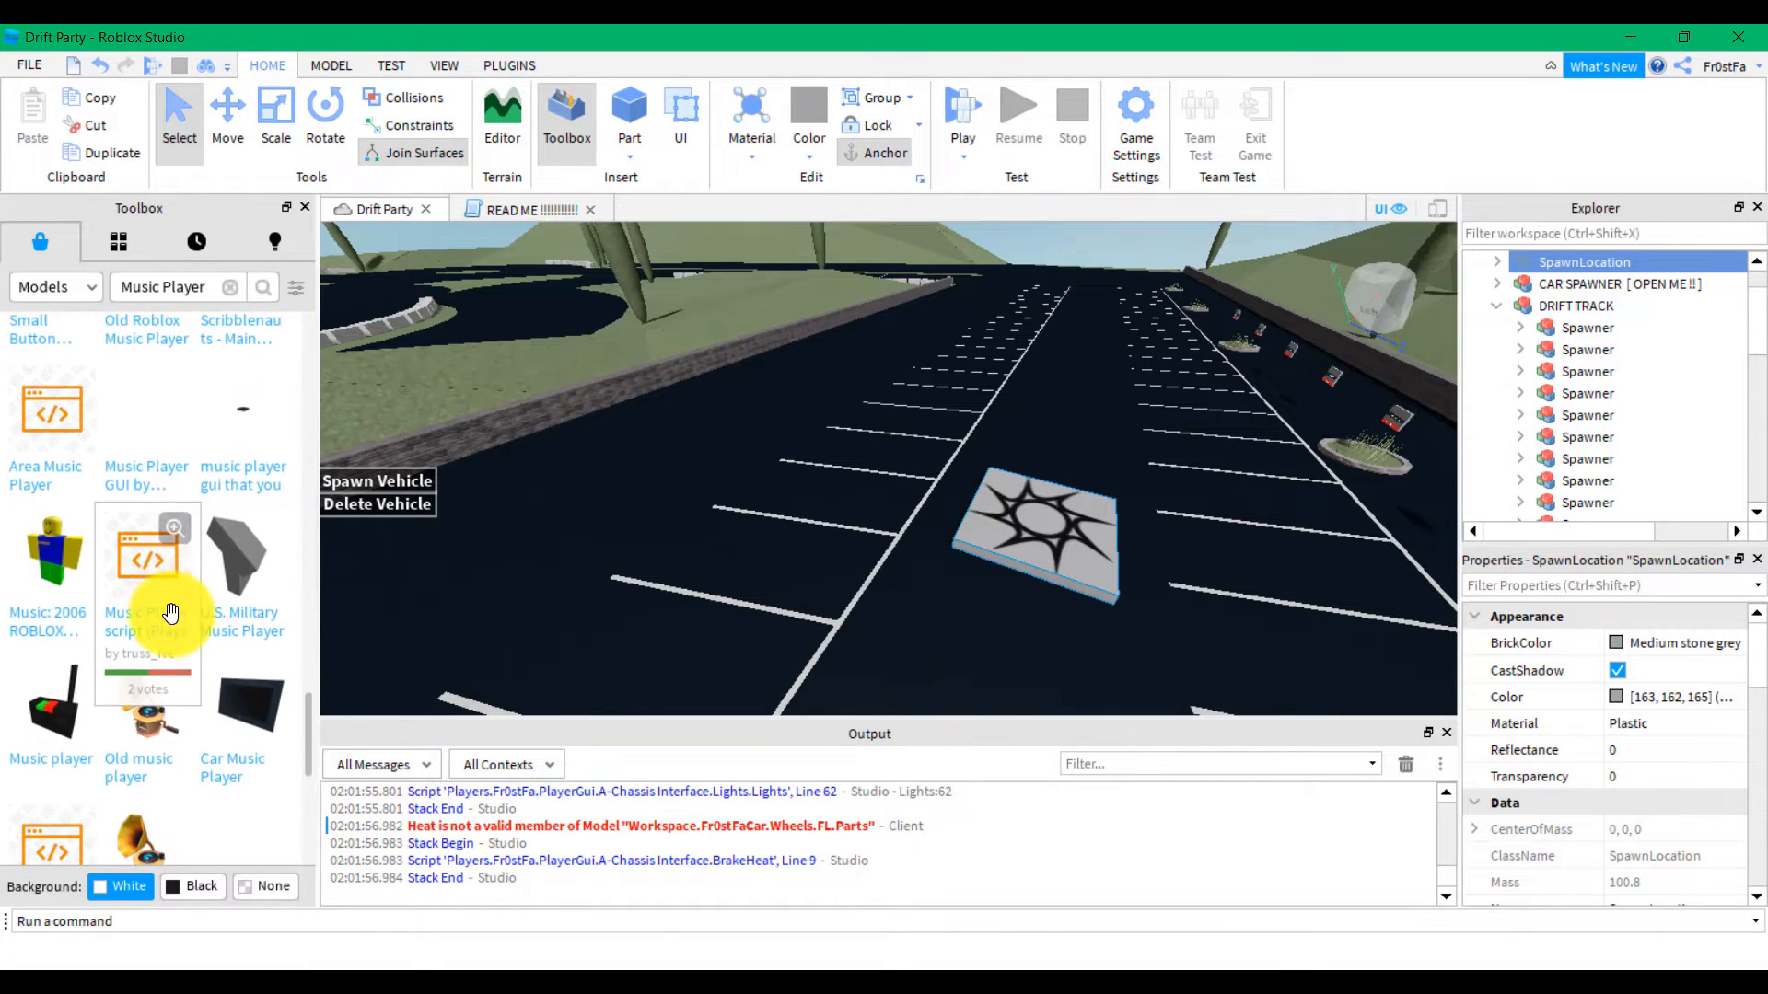
{"action": "scroll", "coordinate": [170, 613], "scroll_direction": "down", "scroll_amount": 6}
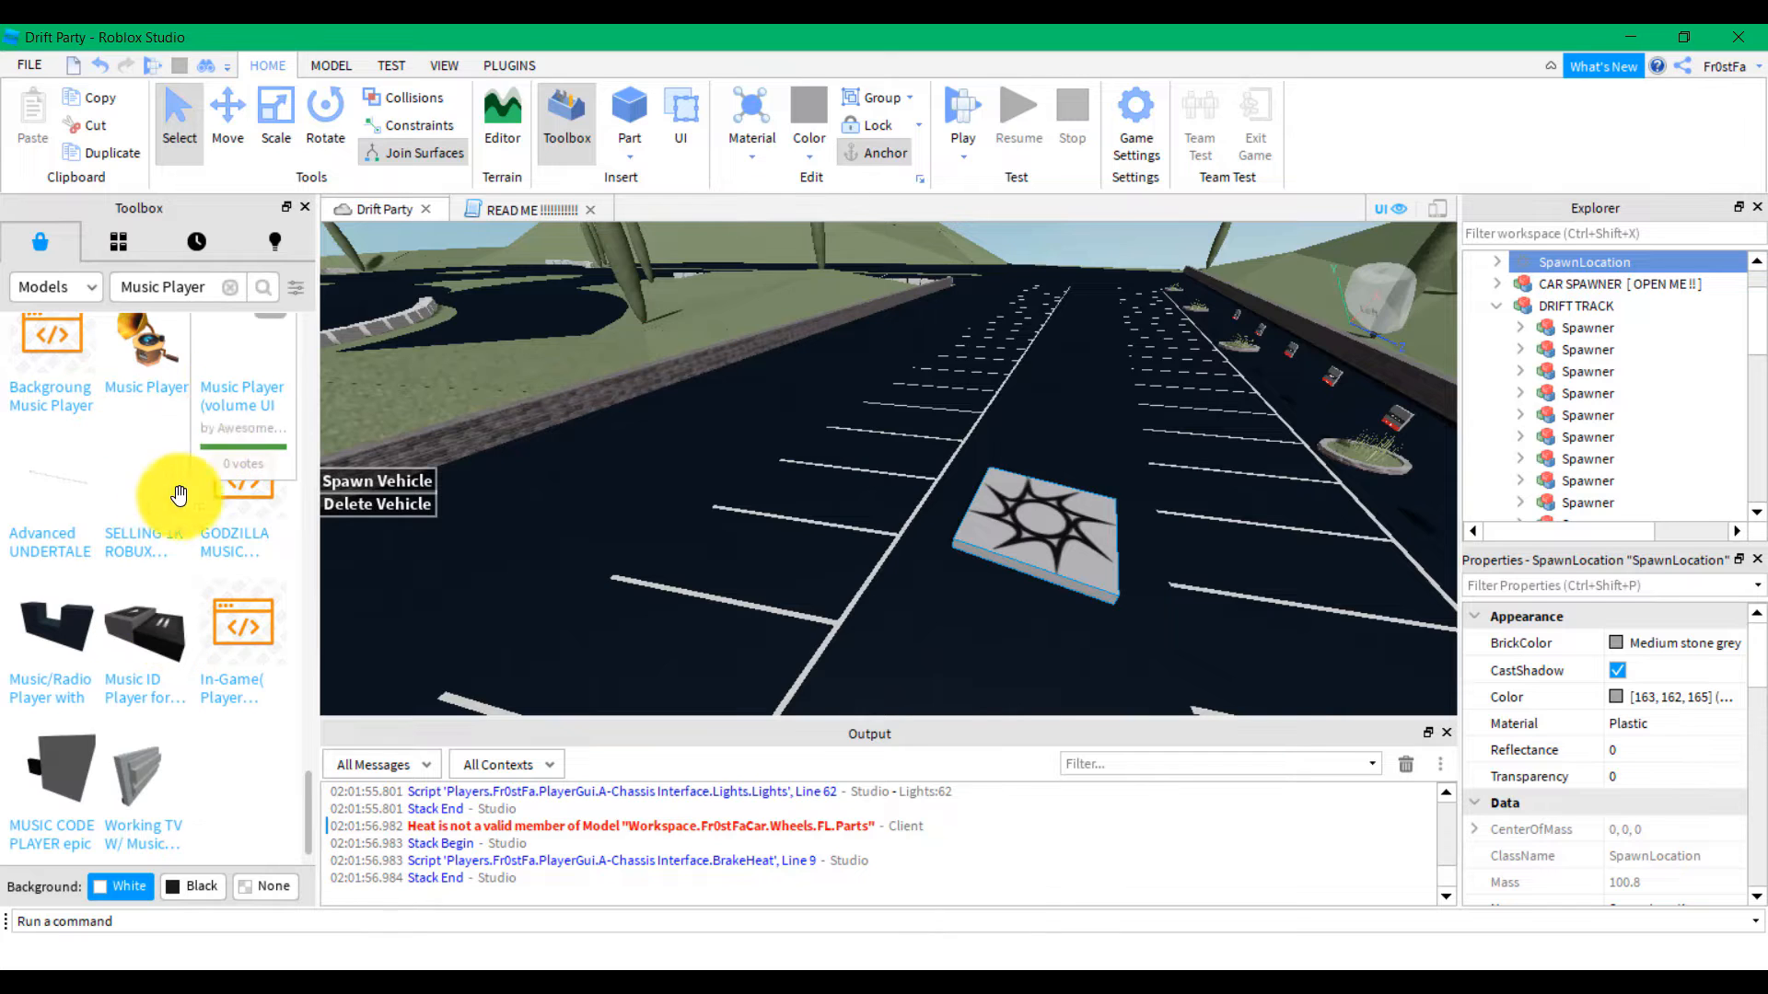
{"action": "scroll", "coordinate": [175, 497], "scroll_direction": "down", "scroll_amount": 1}
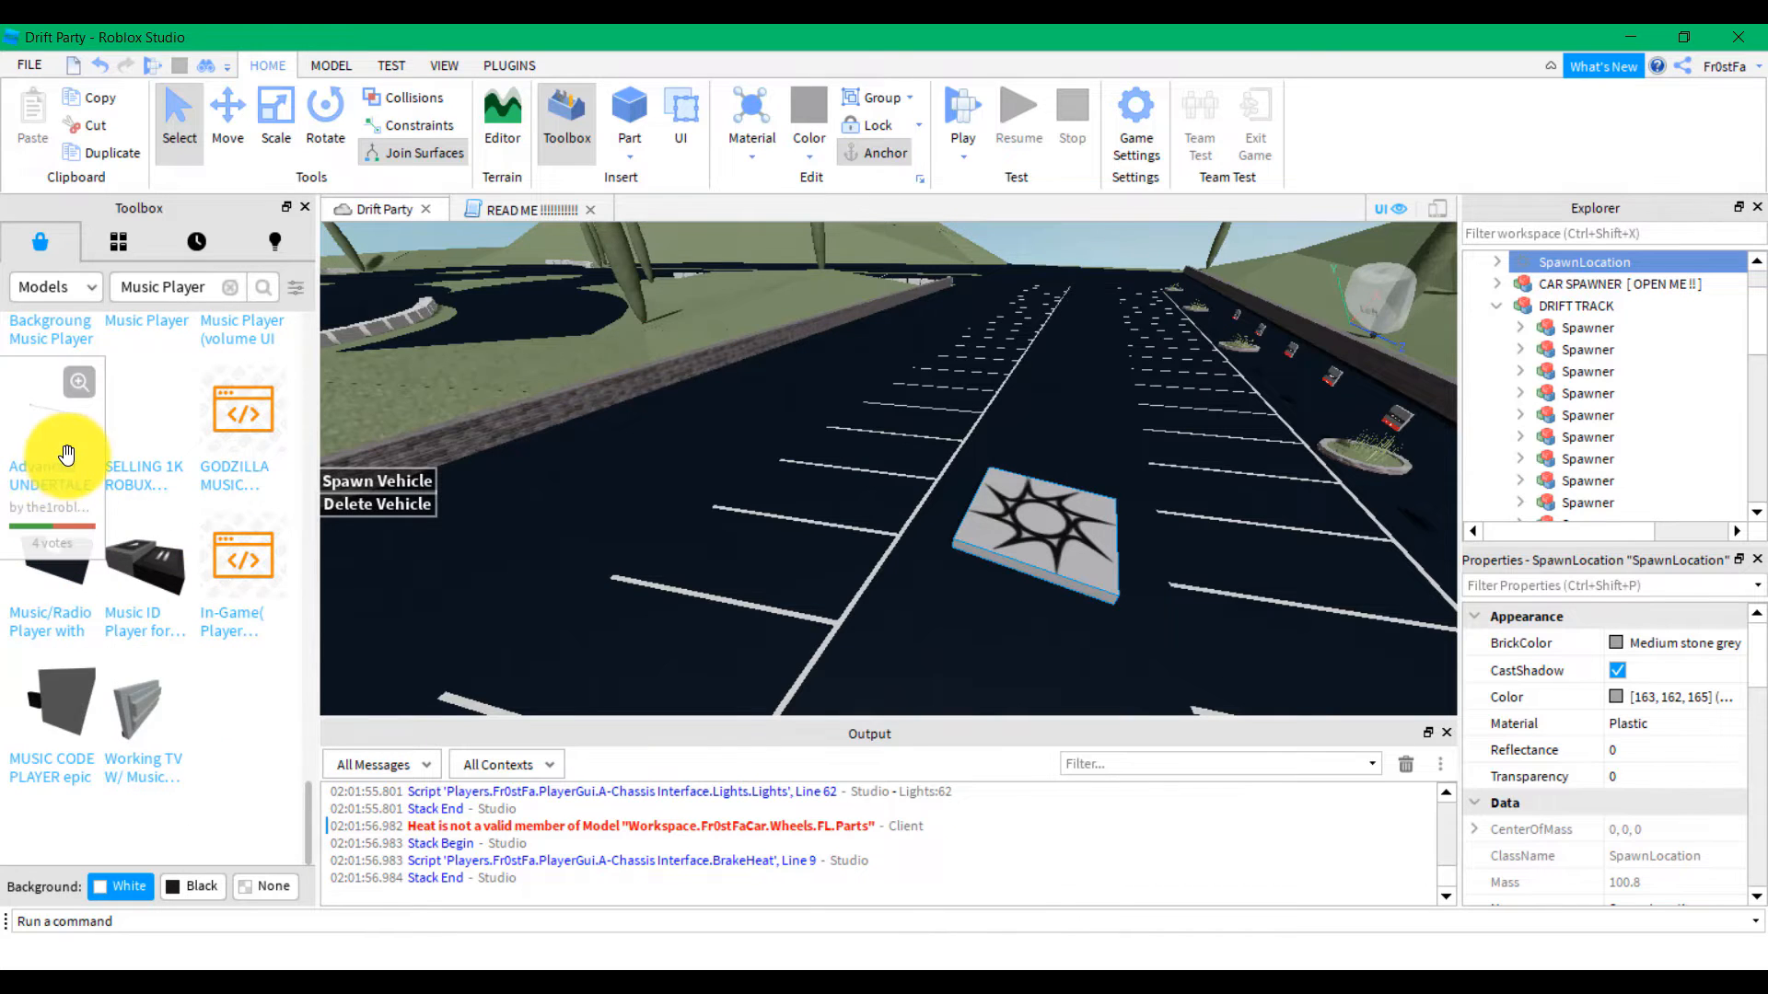
{"action": "scroll", "coordinate": [69, 456], "scroll_direction": "up", "scroll_amount": 12}
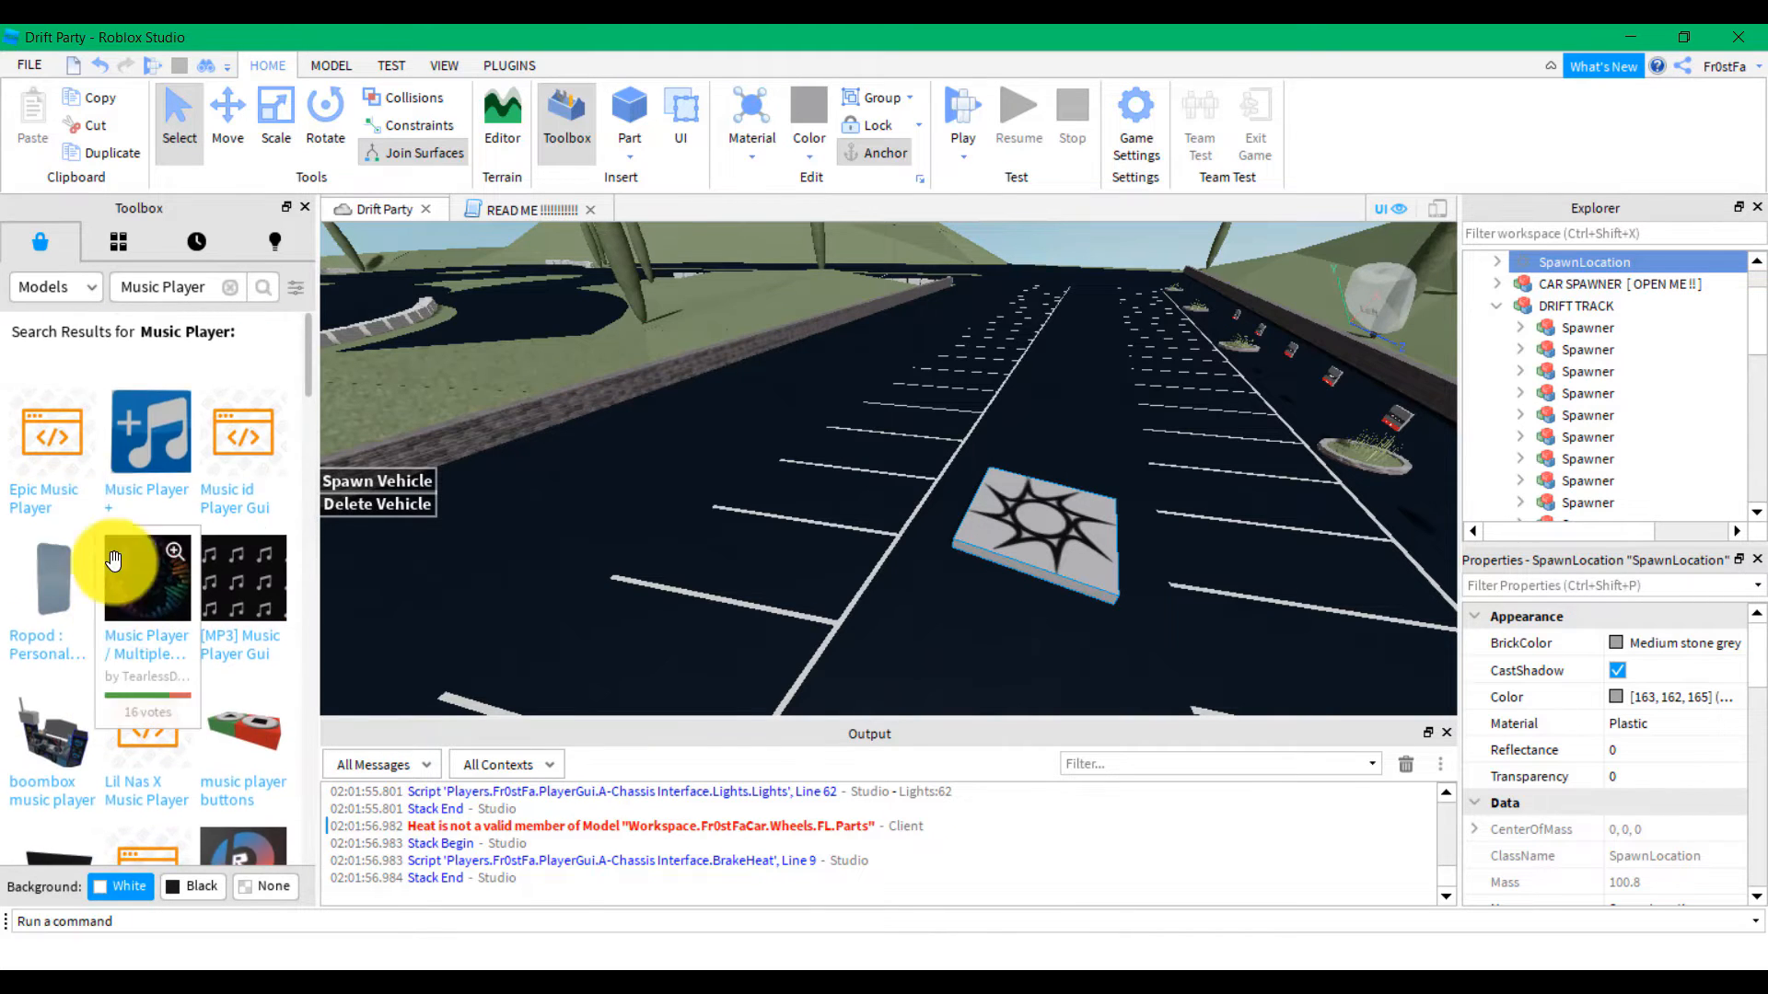
{"action": "scroll", "coordinate": [124, 580], "scroll_direction": "down", "scroll_amount": 12}
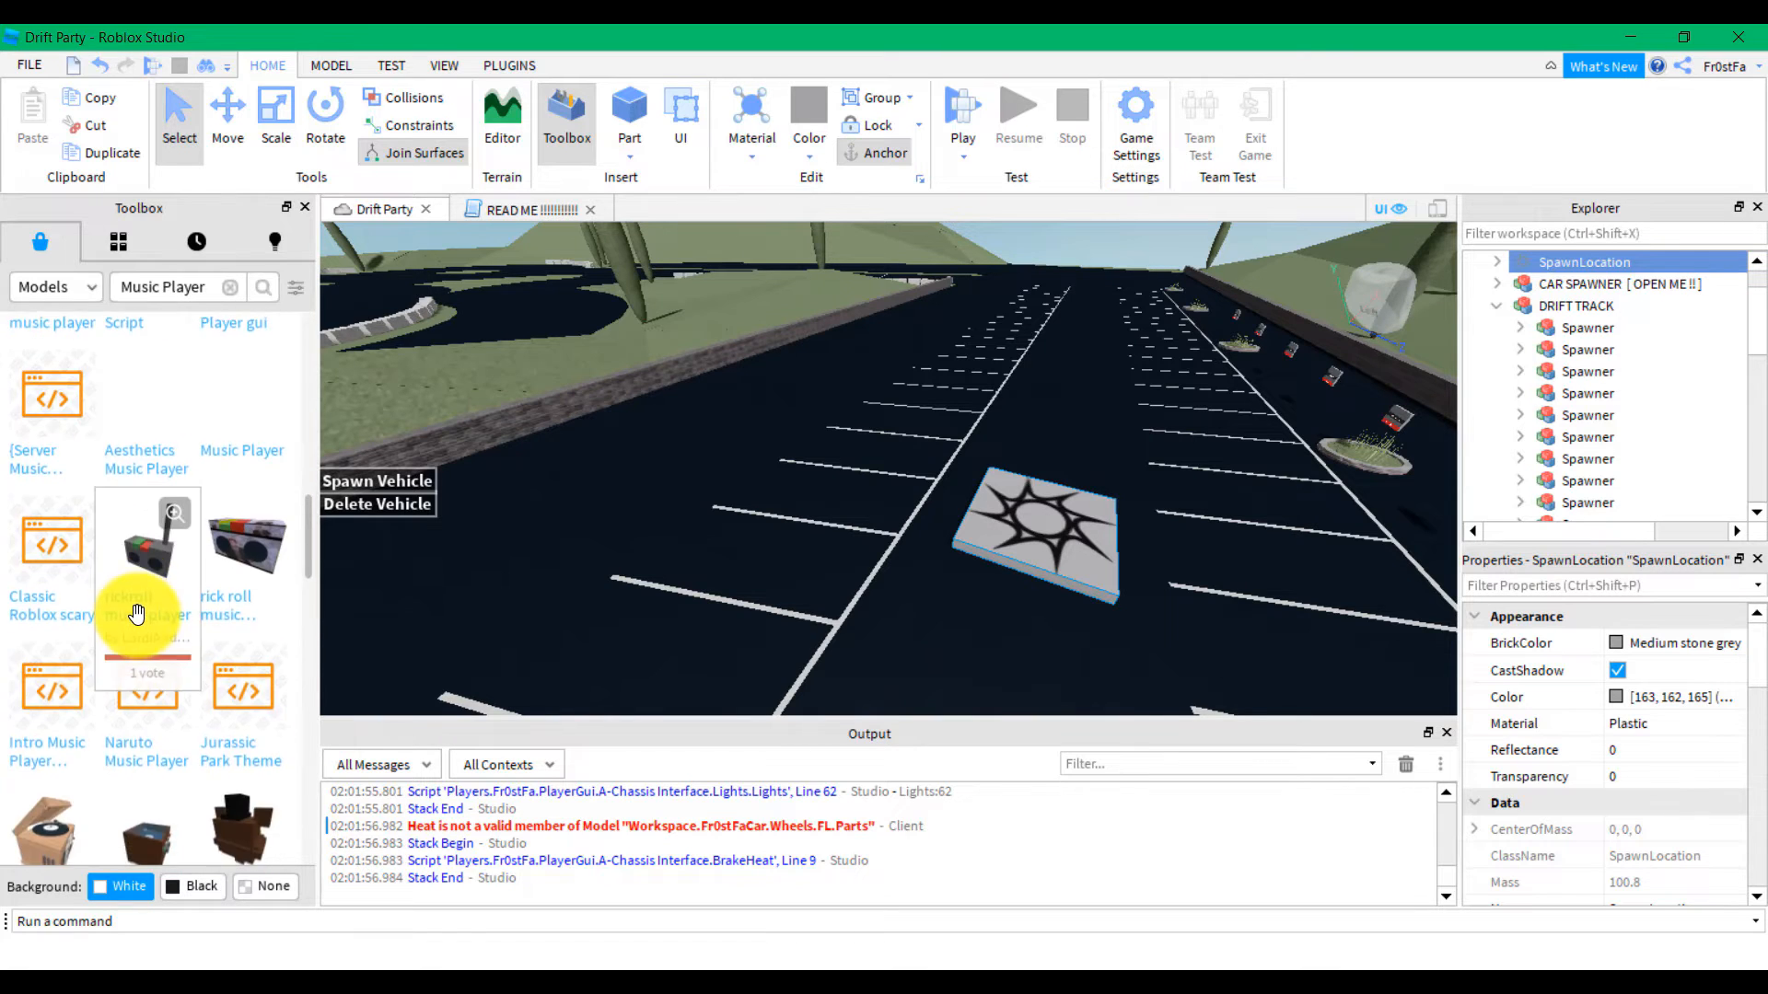
{"action": "scroll", "coordinate": [142, 497], "scroll_direction": "up", "scroll_amount": 12}
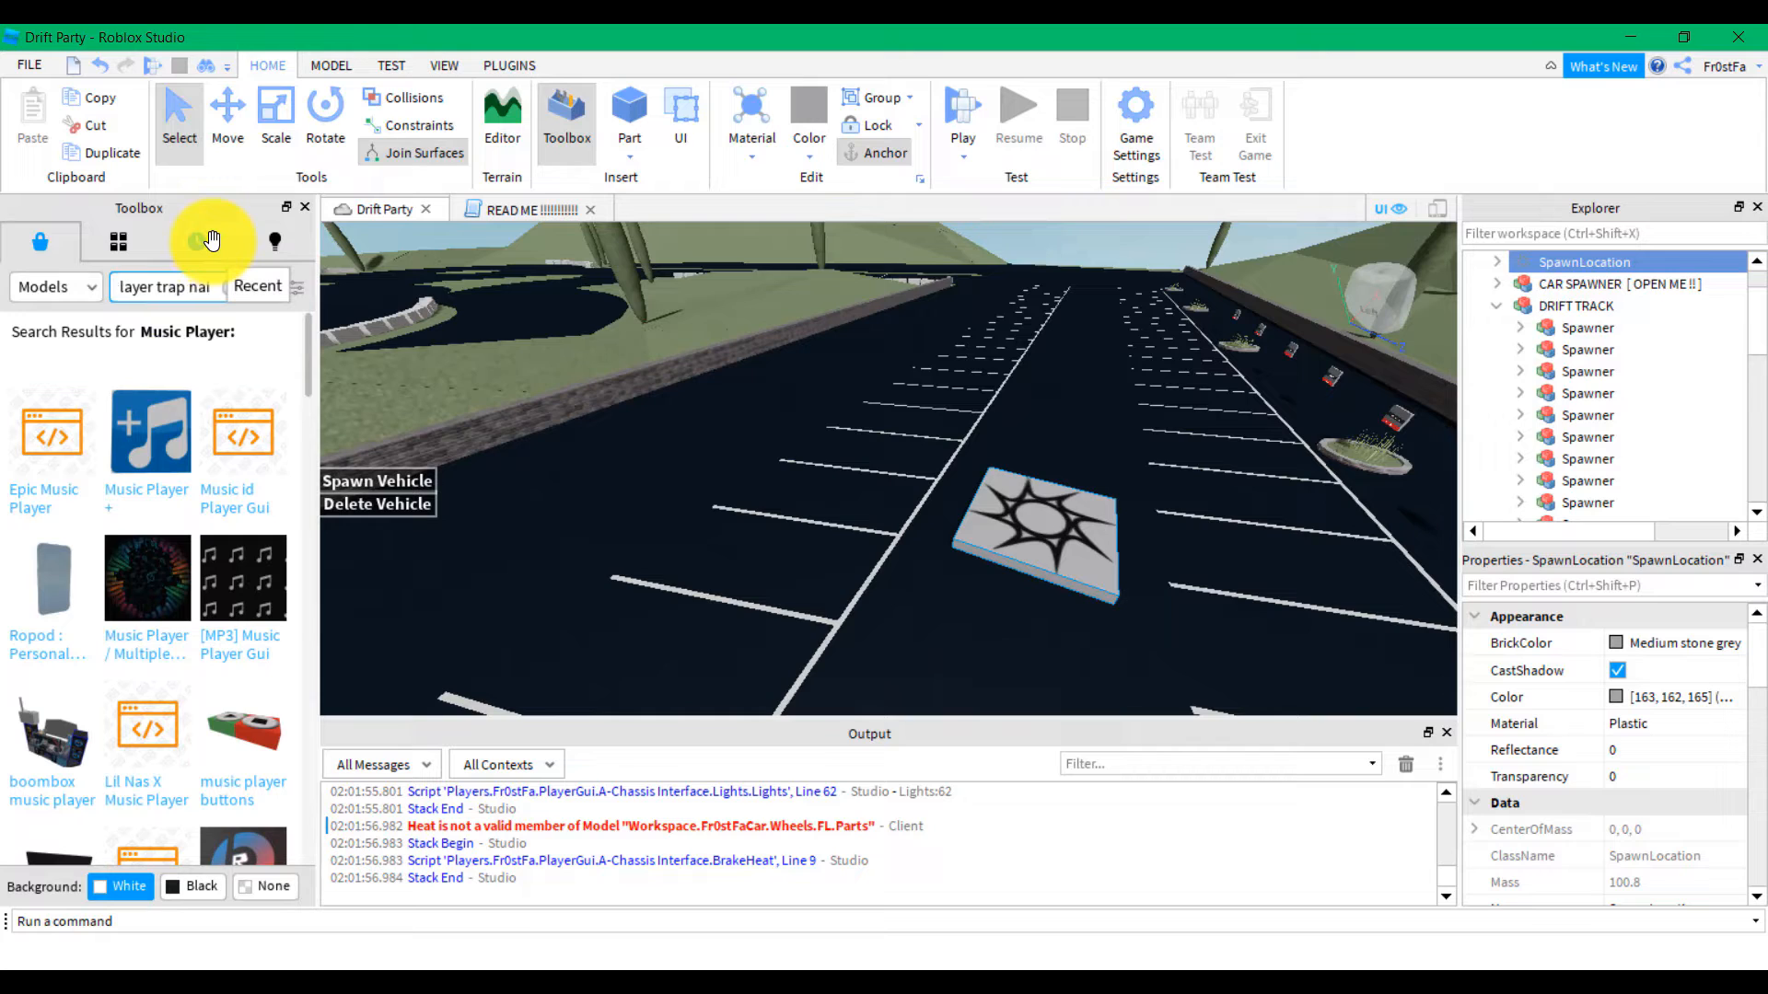
Search Models for 'trap nation' and drag the Trap Nation Song model into the lot
{"action": "type", "text": "n"}
{"action": "key", "text": "Return"}
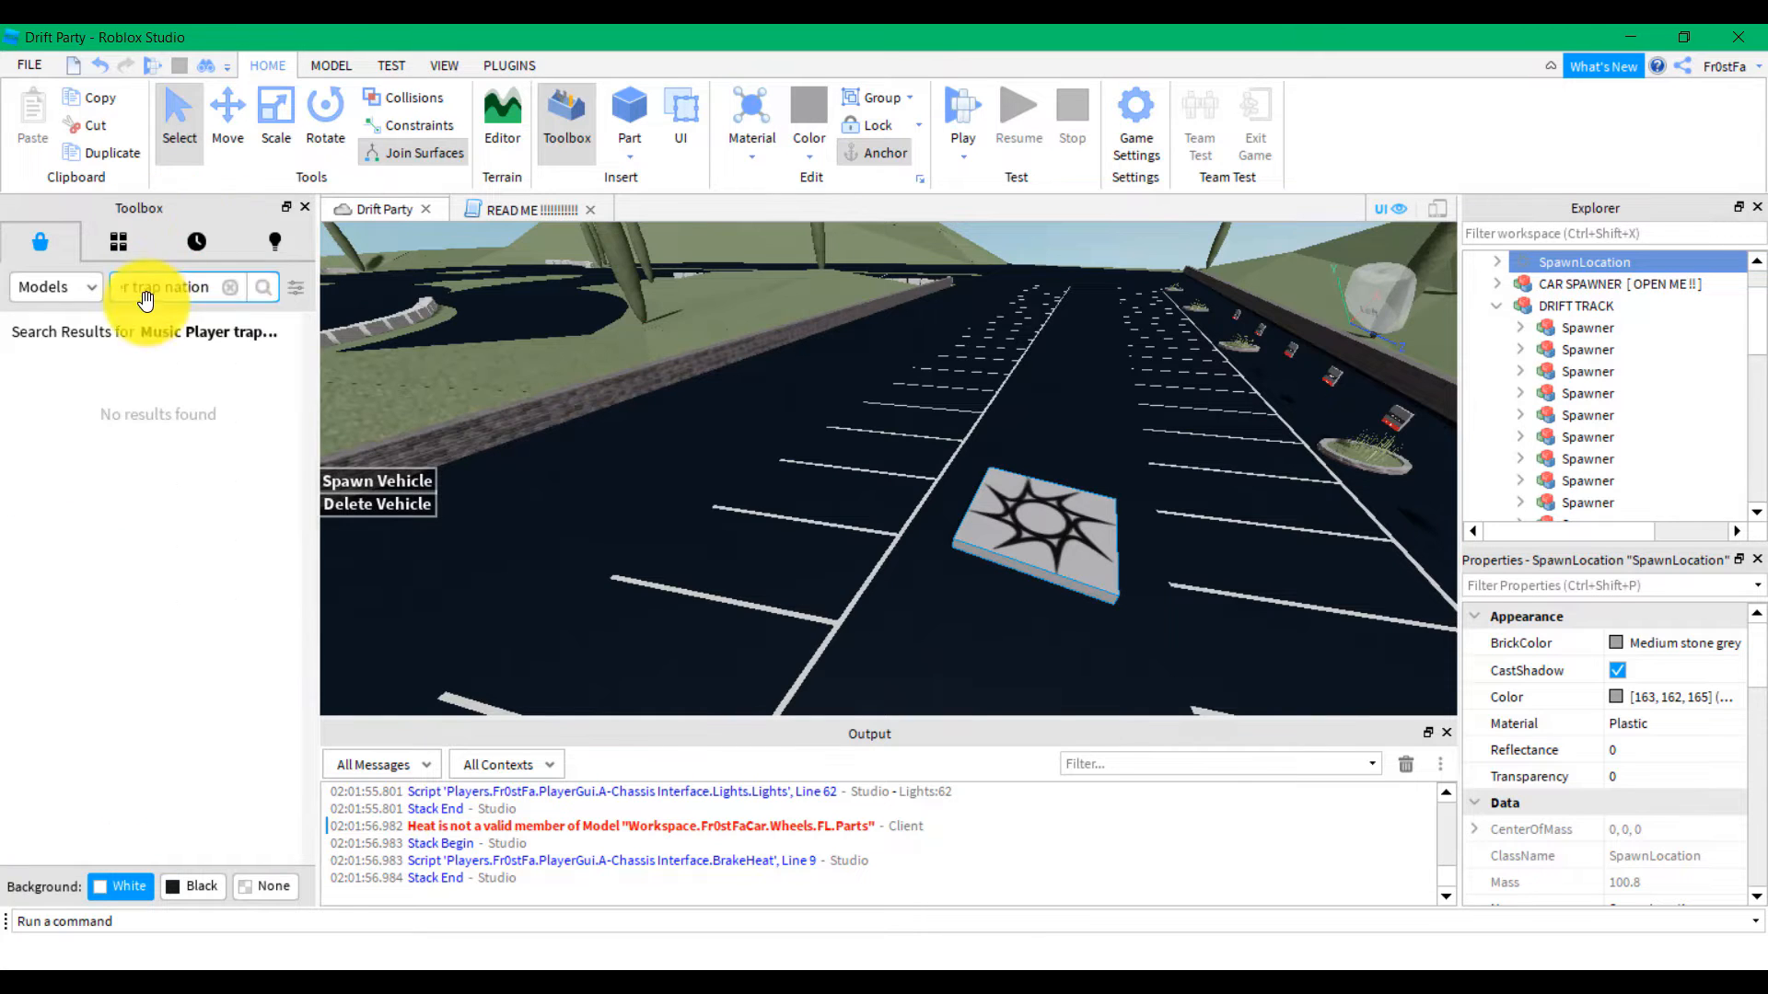
{"action": "type", "text": "tra"}
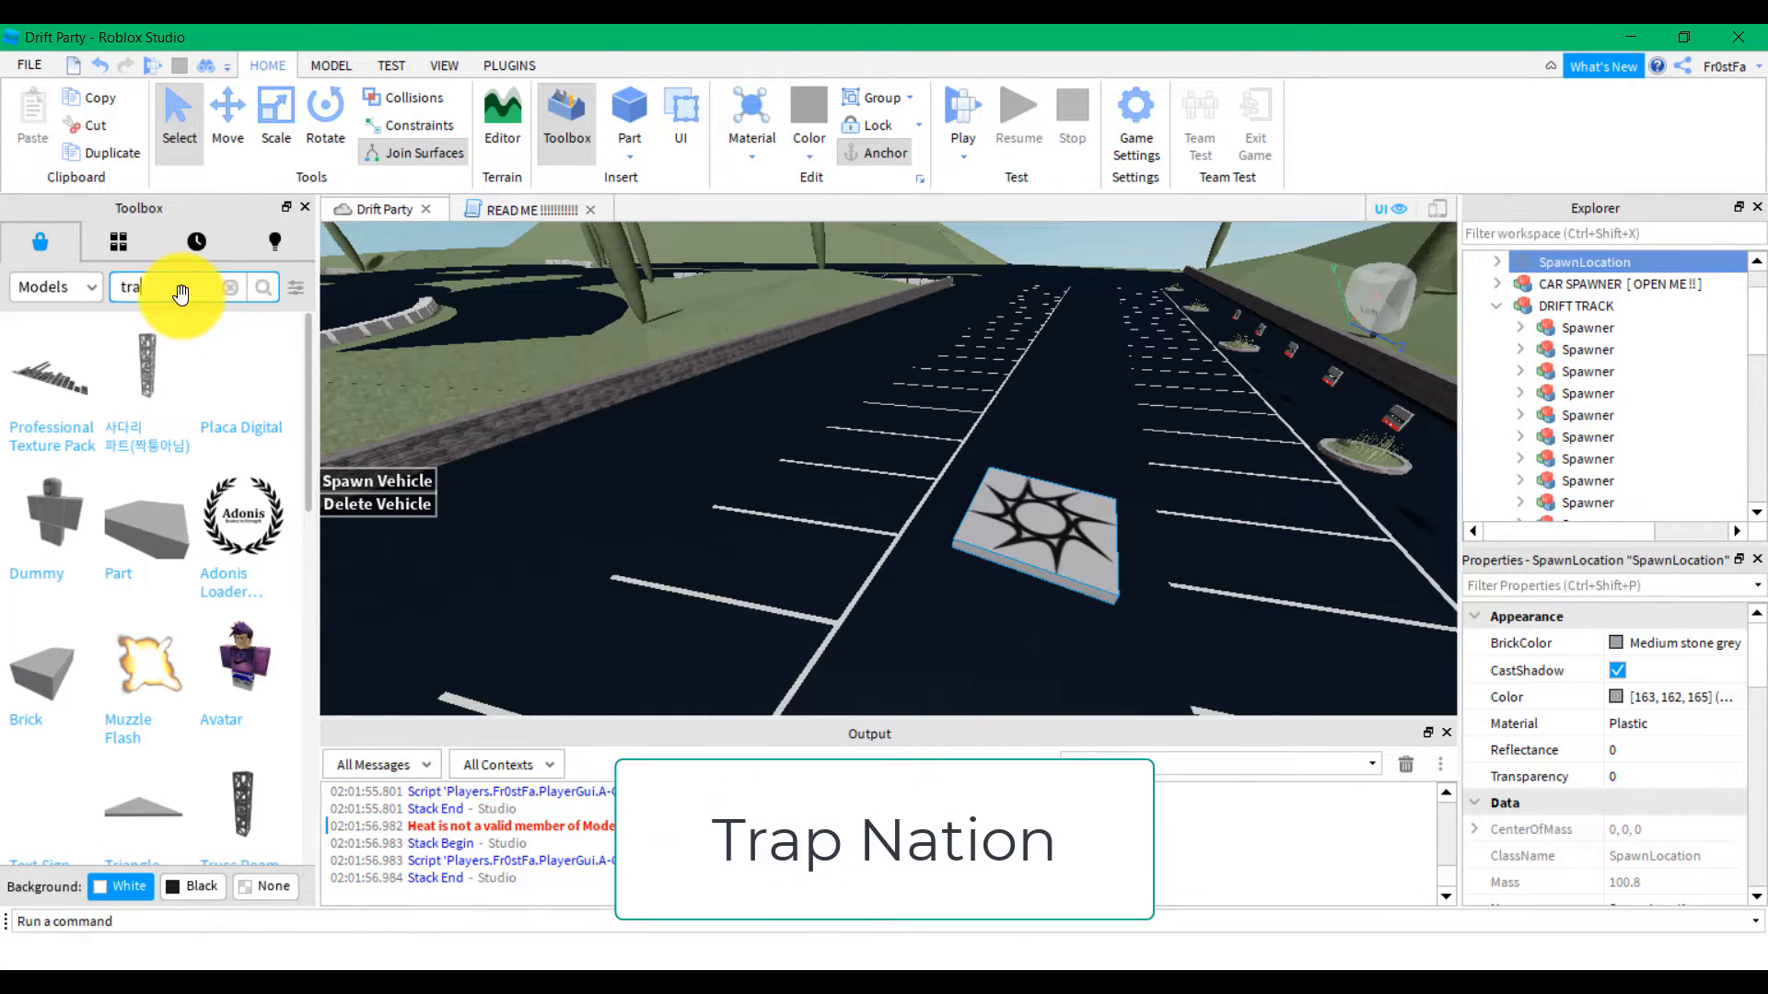
{"action": "type", "text": "p nation"}
{"action": "key", "text": "Return"}
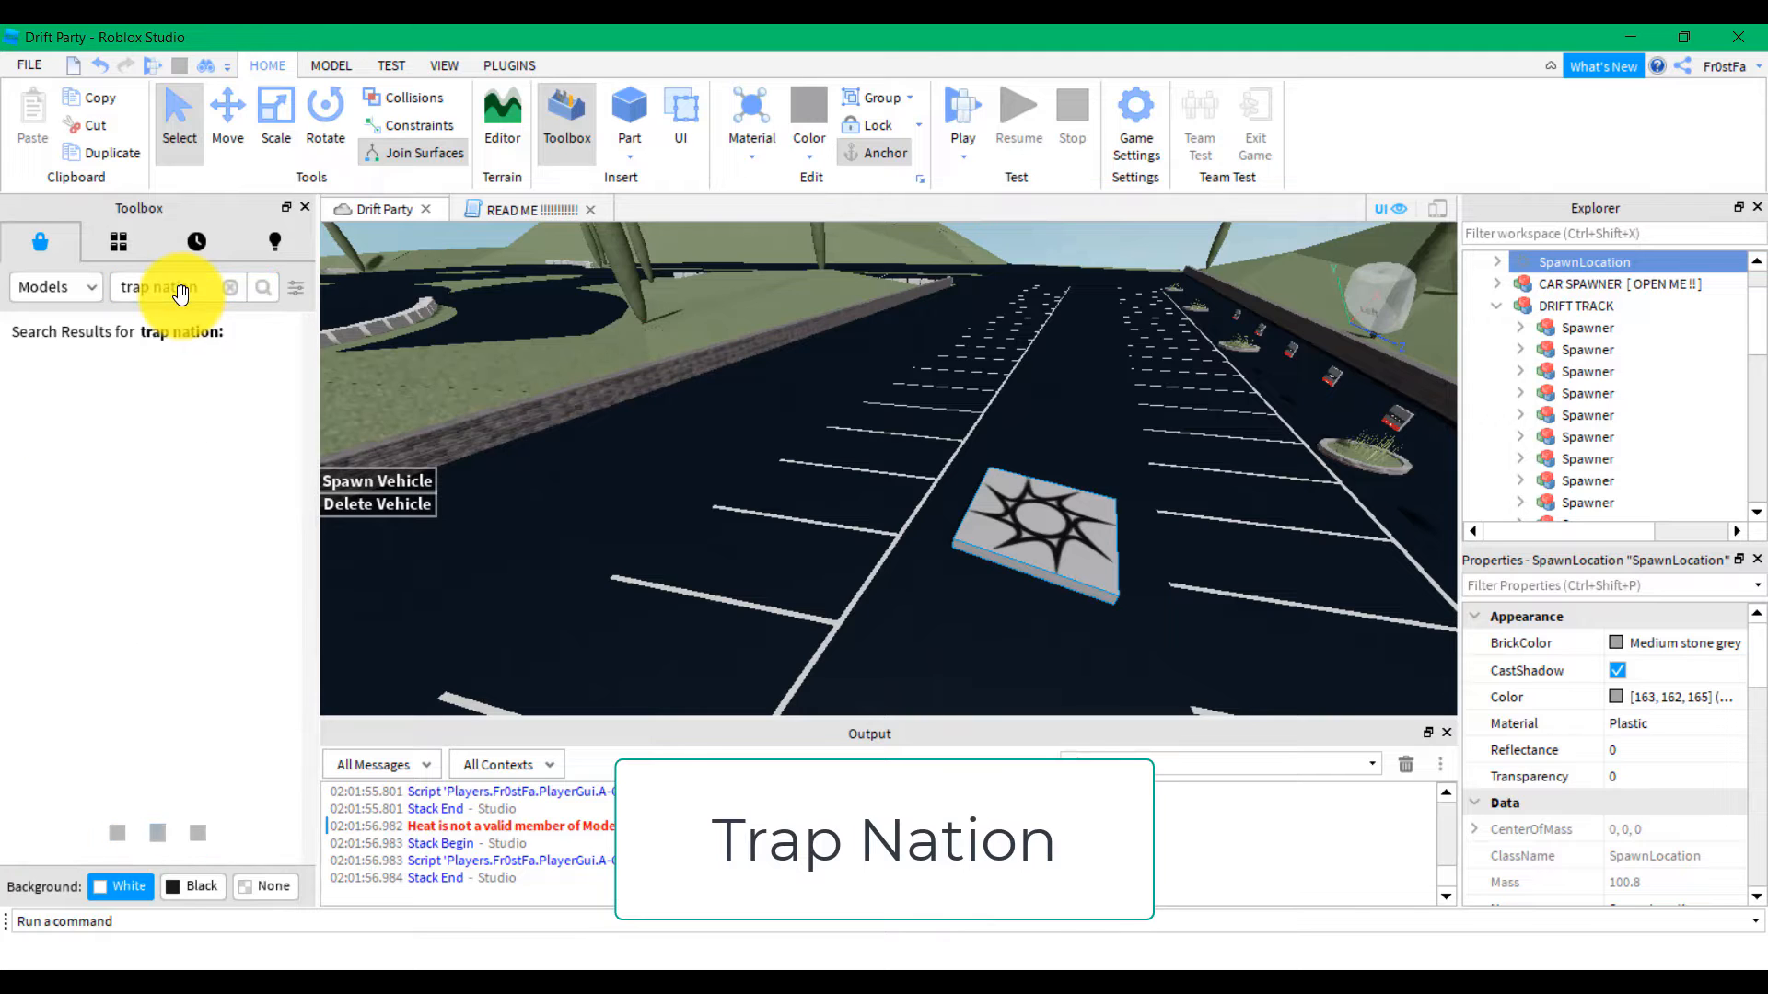
{"action": "right_click_drag", "start_coordinate": [511, 440], "coordinate": [505, 442]}
{"action": "key", "text": "w"}
{"action": "key", "text": "a"}
{"action": "key", "text": "a"}
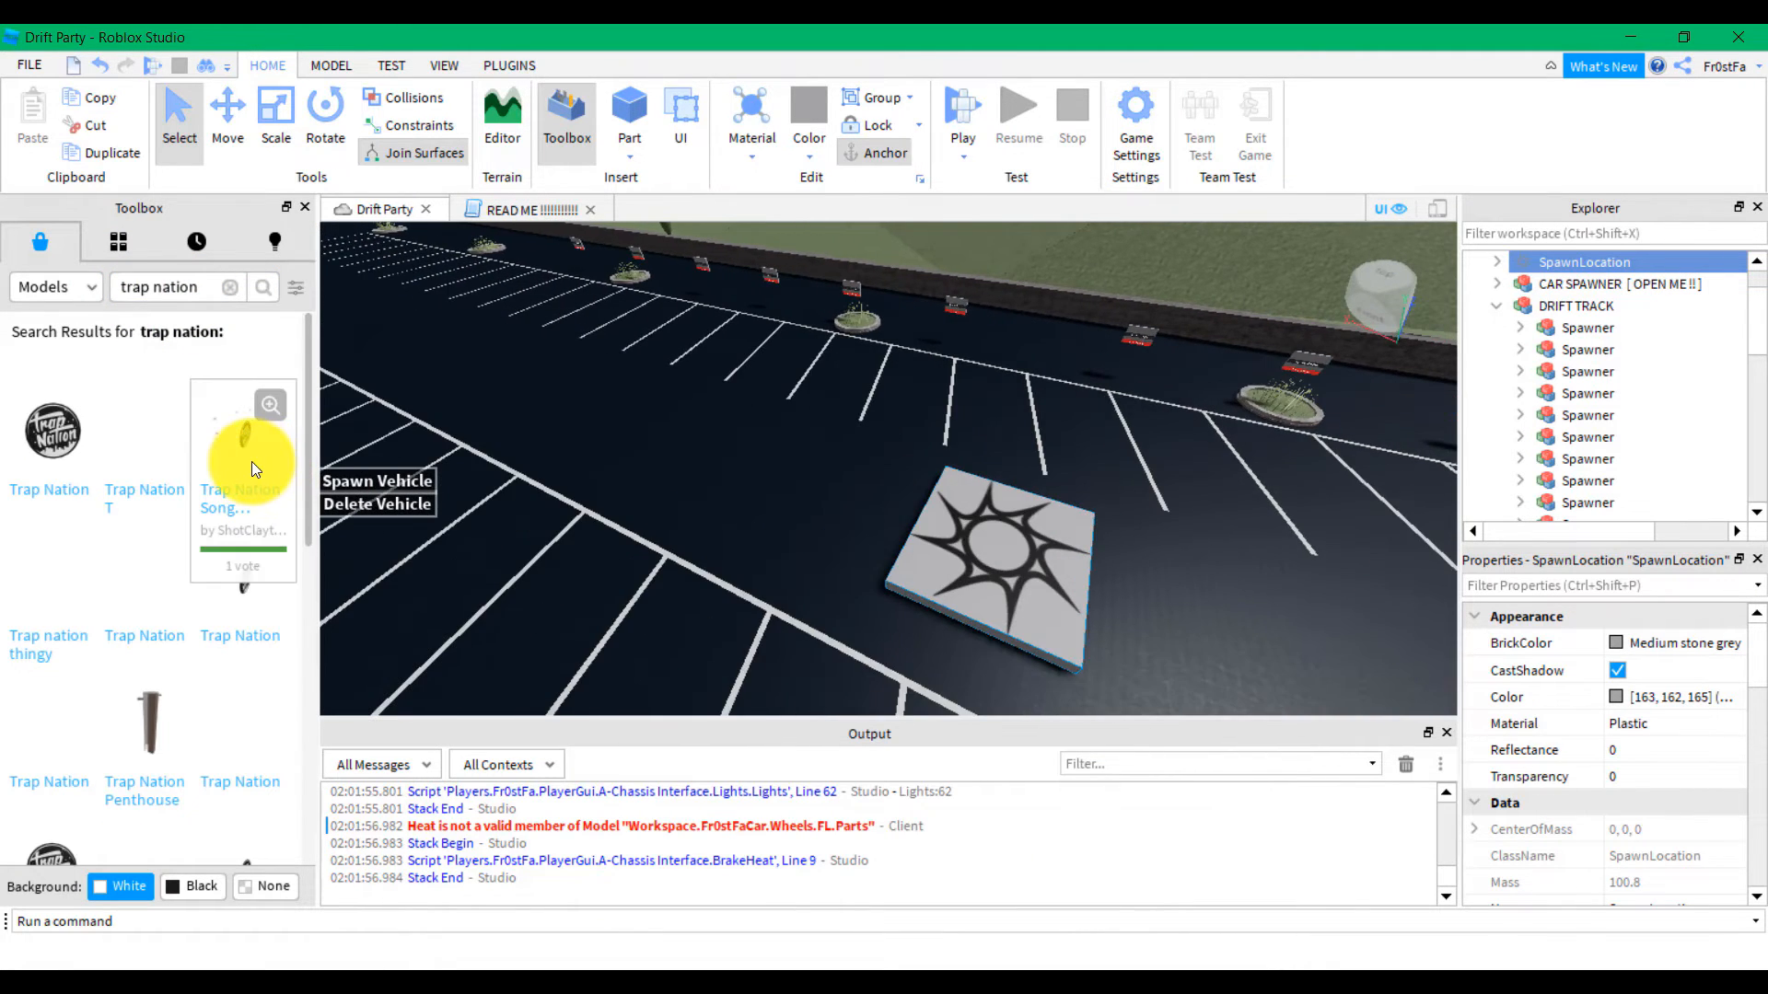
{"action": "left_click_drag", "start_coordinate": [223, 442], "coordinate": [886, 373]}
{"action": "right_click_drag", "start_coordinate": [971, 471], "coordinate": [970, 470]}
{"action": "key", "text": "w"}
{"action": "key", "text": "d"}
Raise the Trap Nation model high above the track with the Move tool
{"action": "left_click", "coordinate": [228, 109]}
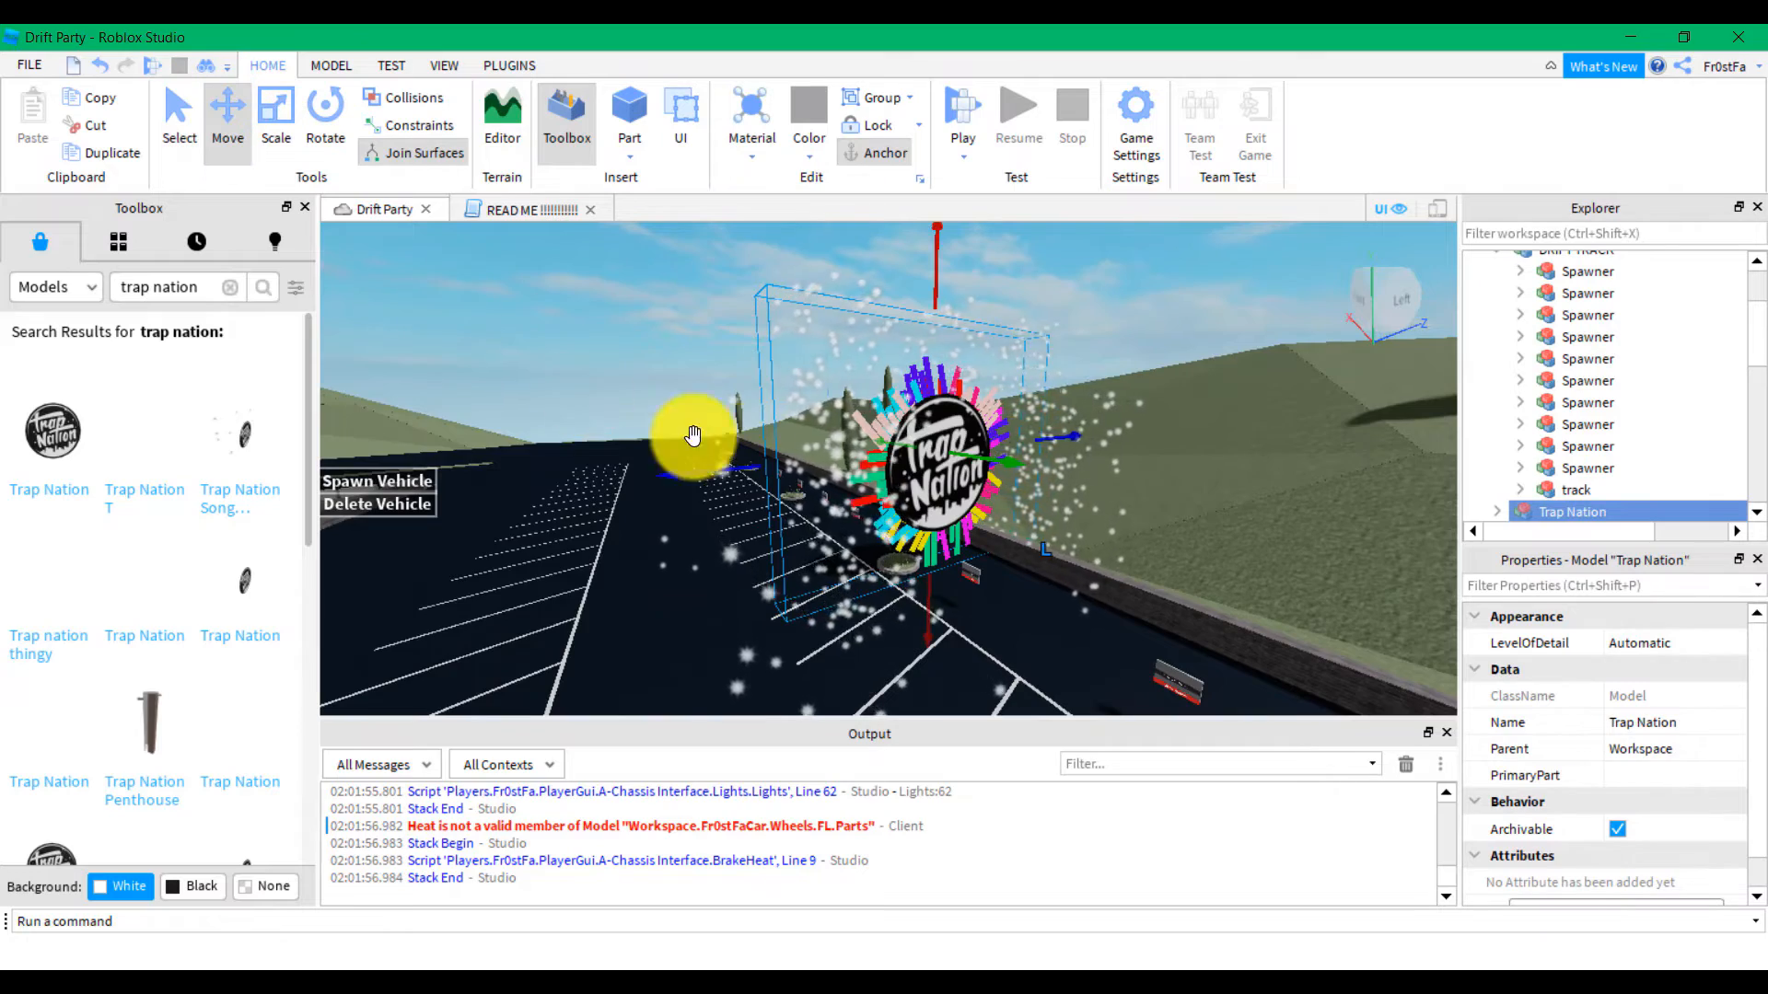
{"action": "right_click_drag", "start_coordinate": [694, 426], "coordinate": [766, 428]}
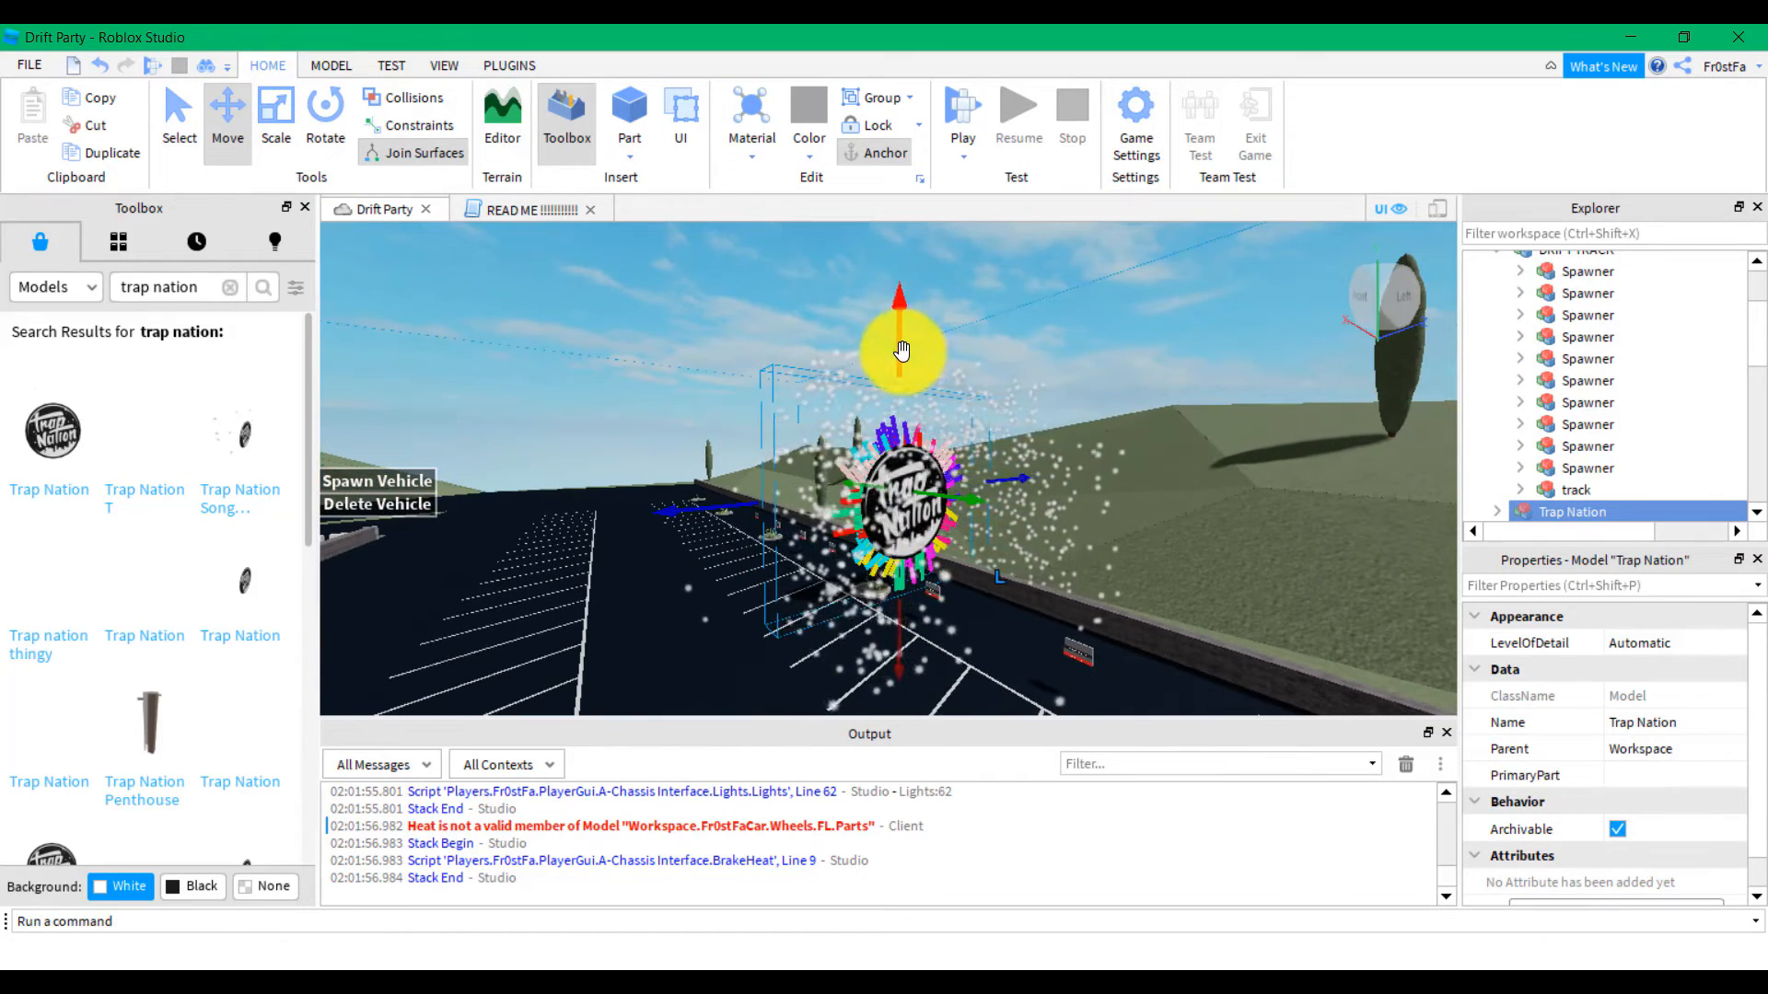
{"action": "left_click_drag", "start_coordinate": [899, 351], "coordinate": [924, 154]}
{"action": "right_click_drag", "start_coordinate": [942, 449], "coordinate": [942, 441]}
{"action": "left_click_drag", "start_coordinate": [892, 392], "coordinate": [749, 343]}
Rotate the Trap Nation model and shift it sideways over the track
{"action": "left_click", "coordinate": [324, 124]}
{"action": "left_click", "coordinate": [236, 140]}
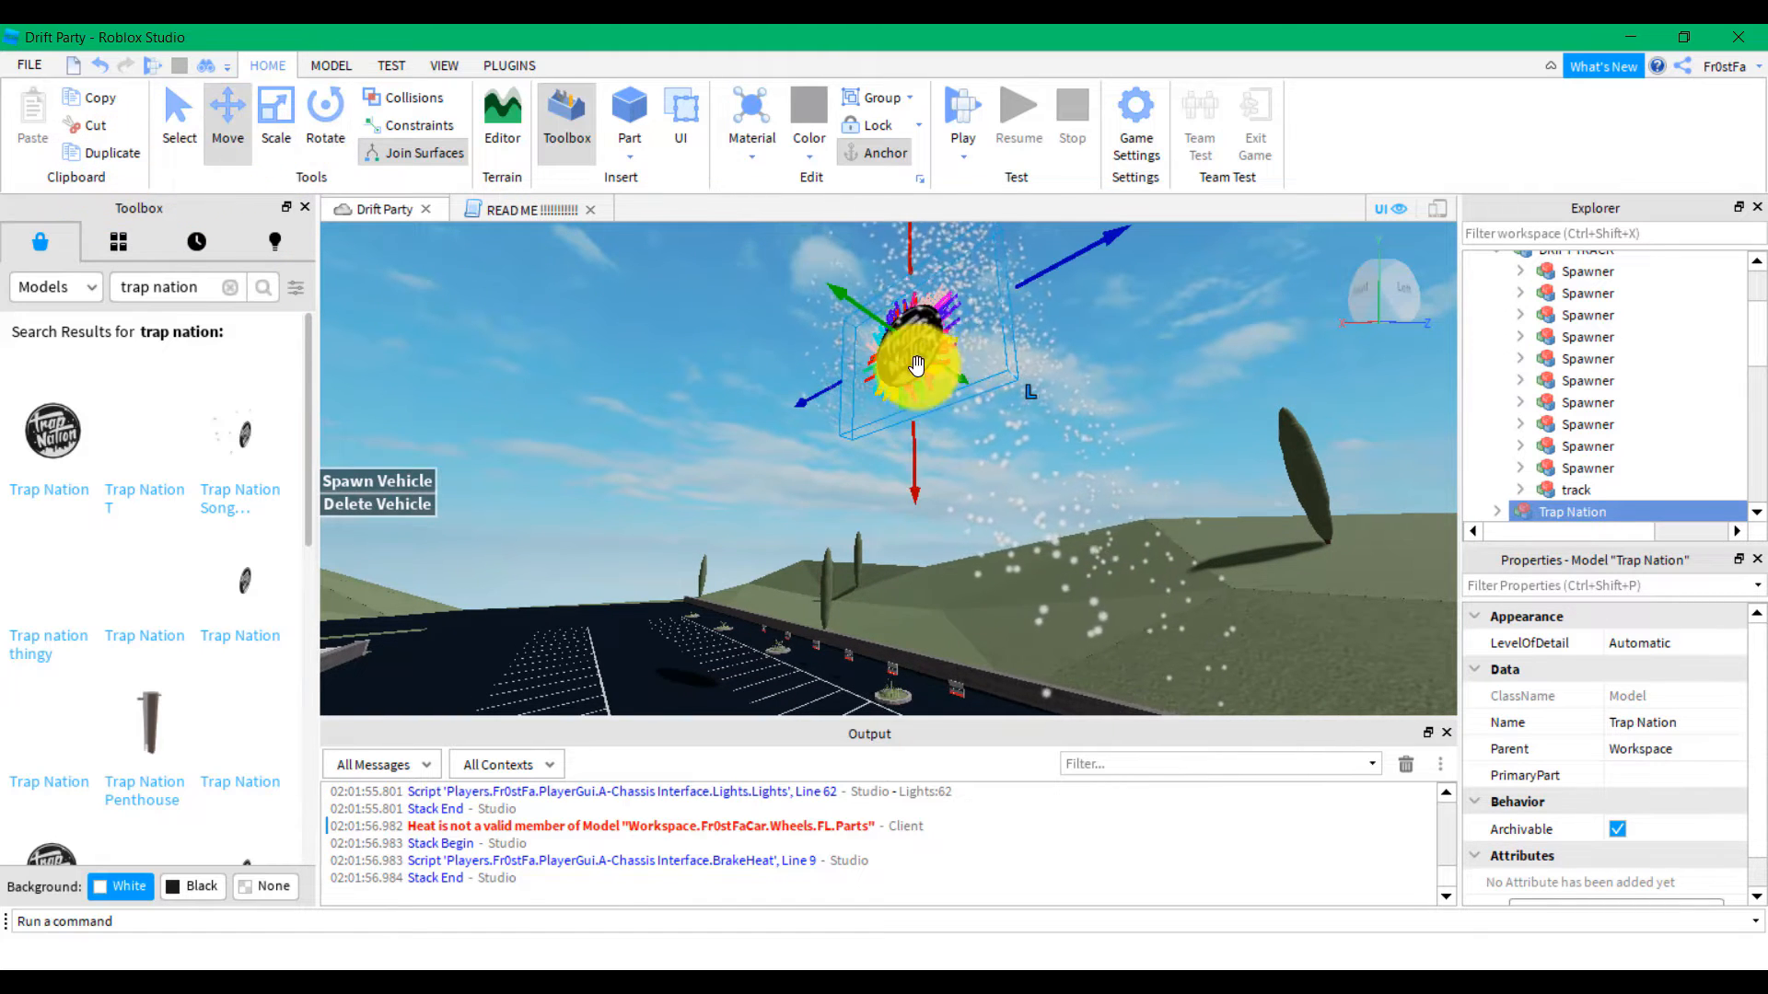
{"action": "left_click_drag", "start_coordinate": [842, 299], "coordinate": [948, 361]}
{"action": "right_click_drag", "start_coordinate": [939, 411], "coordinate": [939, 414]}
{"action": "right_click_drag", "start_coordinate": [939, 413], "coordinate": [937, 414]}
{"action": "left_click", "coordinate": [230, 290]}
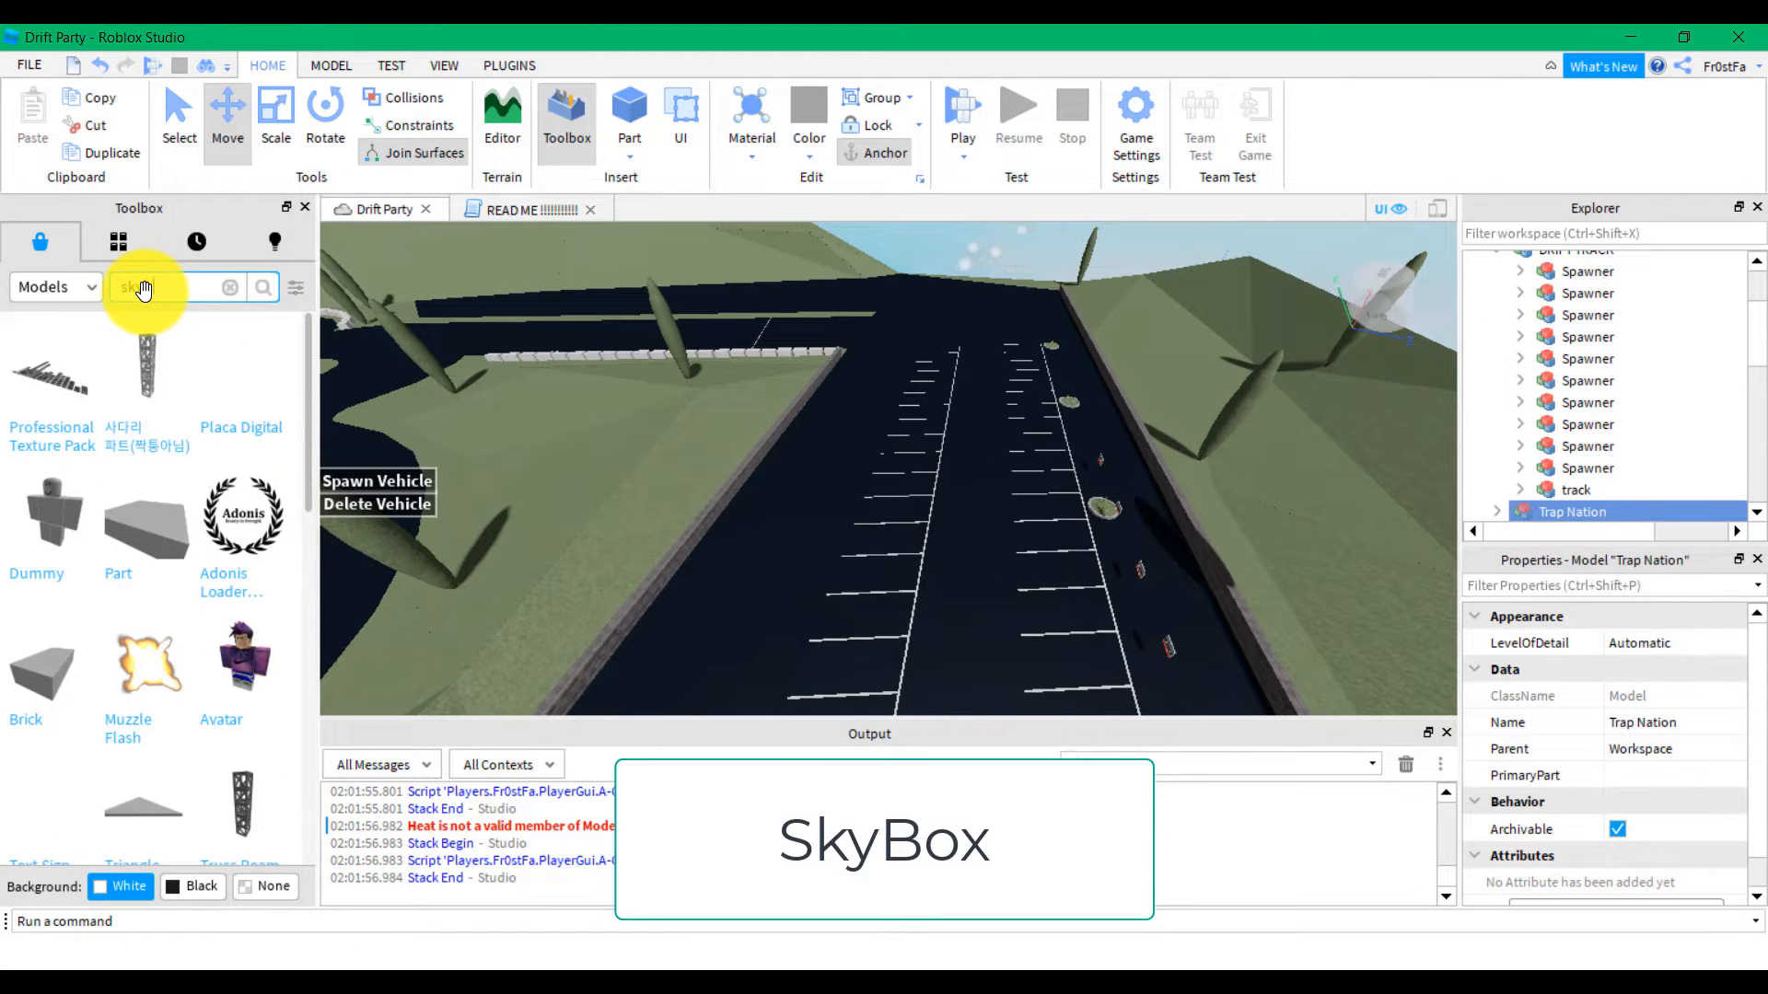
Search Models for 'skybox' and drop the Night Time Mountain sky into the place
{"action": "type", "text": "skybox"}
{"action": "key", "text": "Return"}
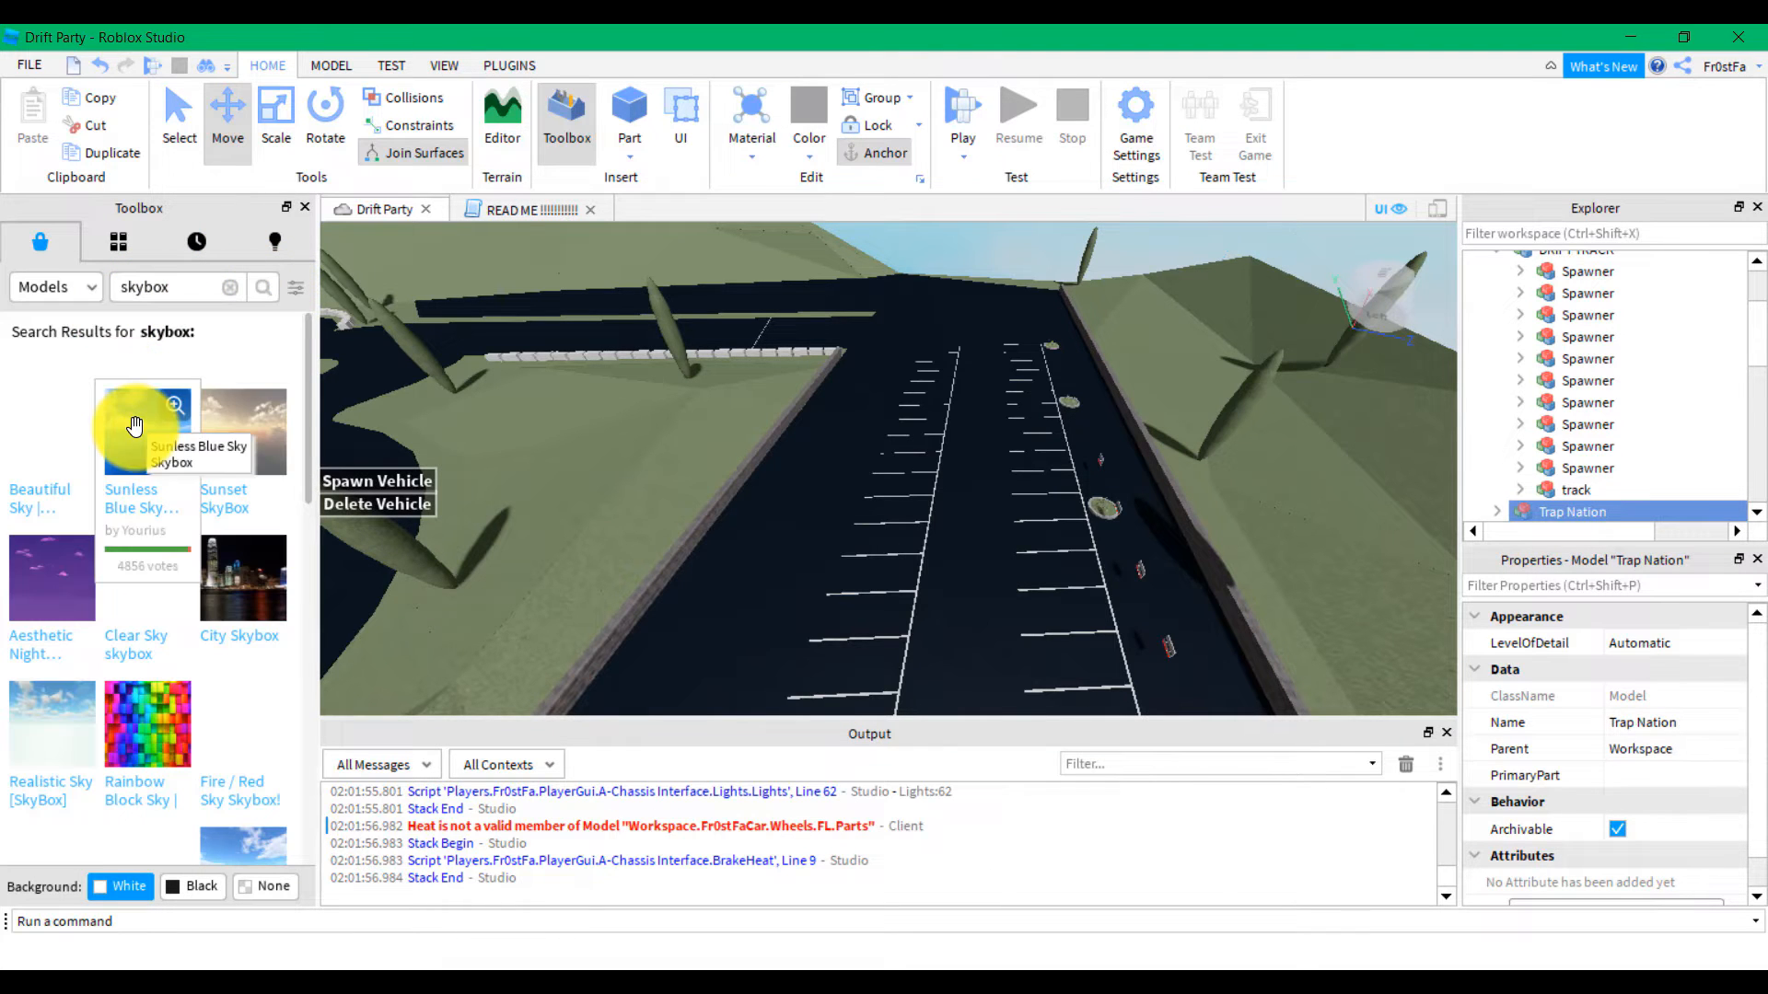
{"action": "right_click_drag", "start_coordinate": [677, 611], "coordinate": [682, 612]}
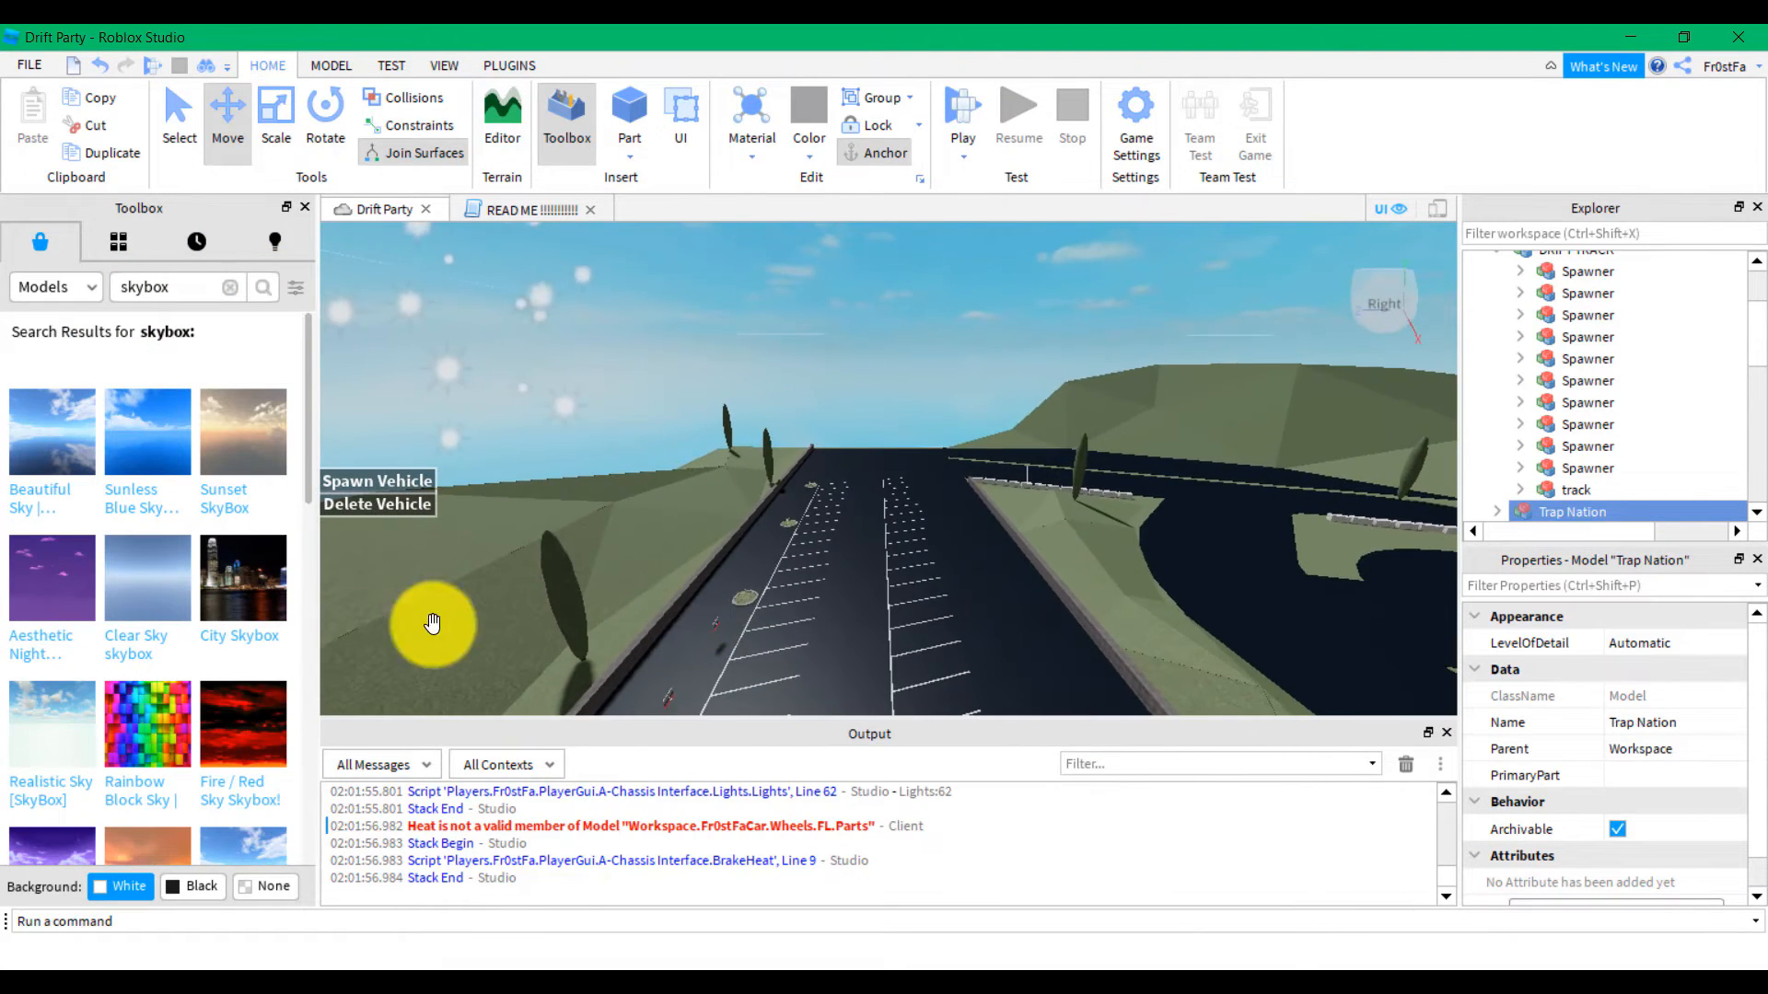
{"action": "scroll", "coordinate": [197, 671], "scroll_direction": "down", "scroll_amount": 5}
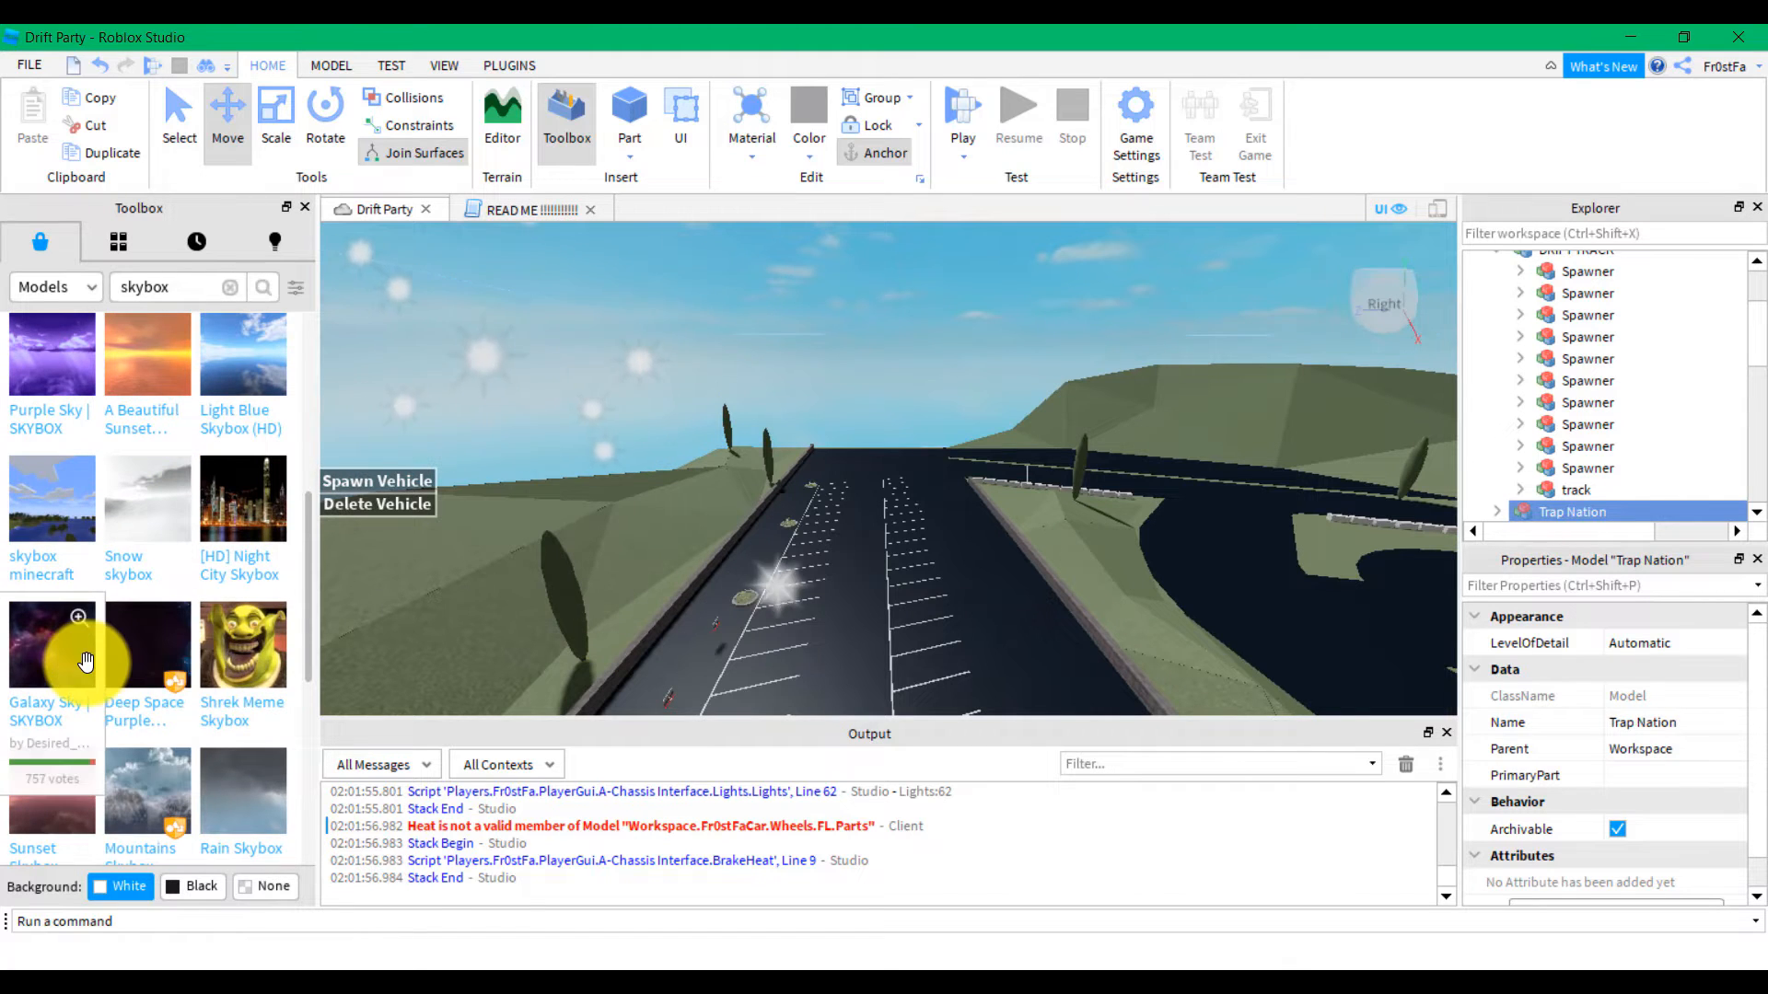
{"action": "scroll", "coordinate": [74, 653], "scroll_direction": "down", "scroll_amount": 2}
{"action": "scroll", "coordinate": [55, 645], "scroll_direction": "down", "scroll_amount": 2}
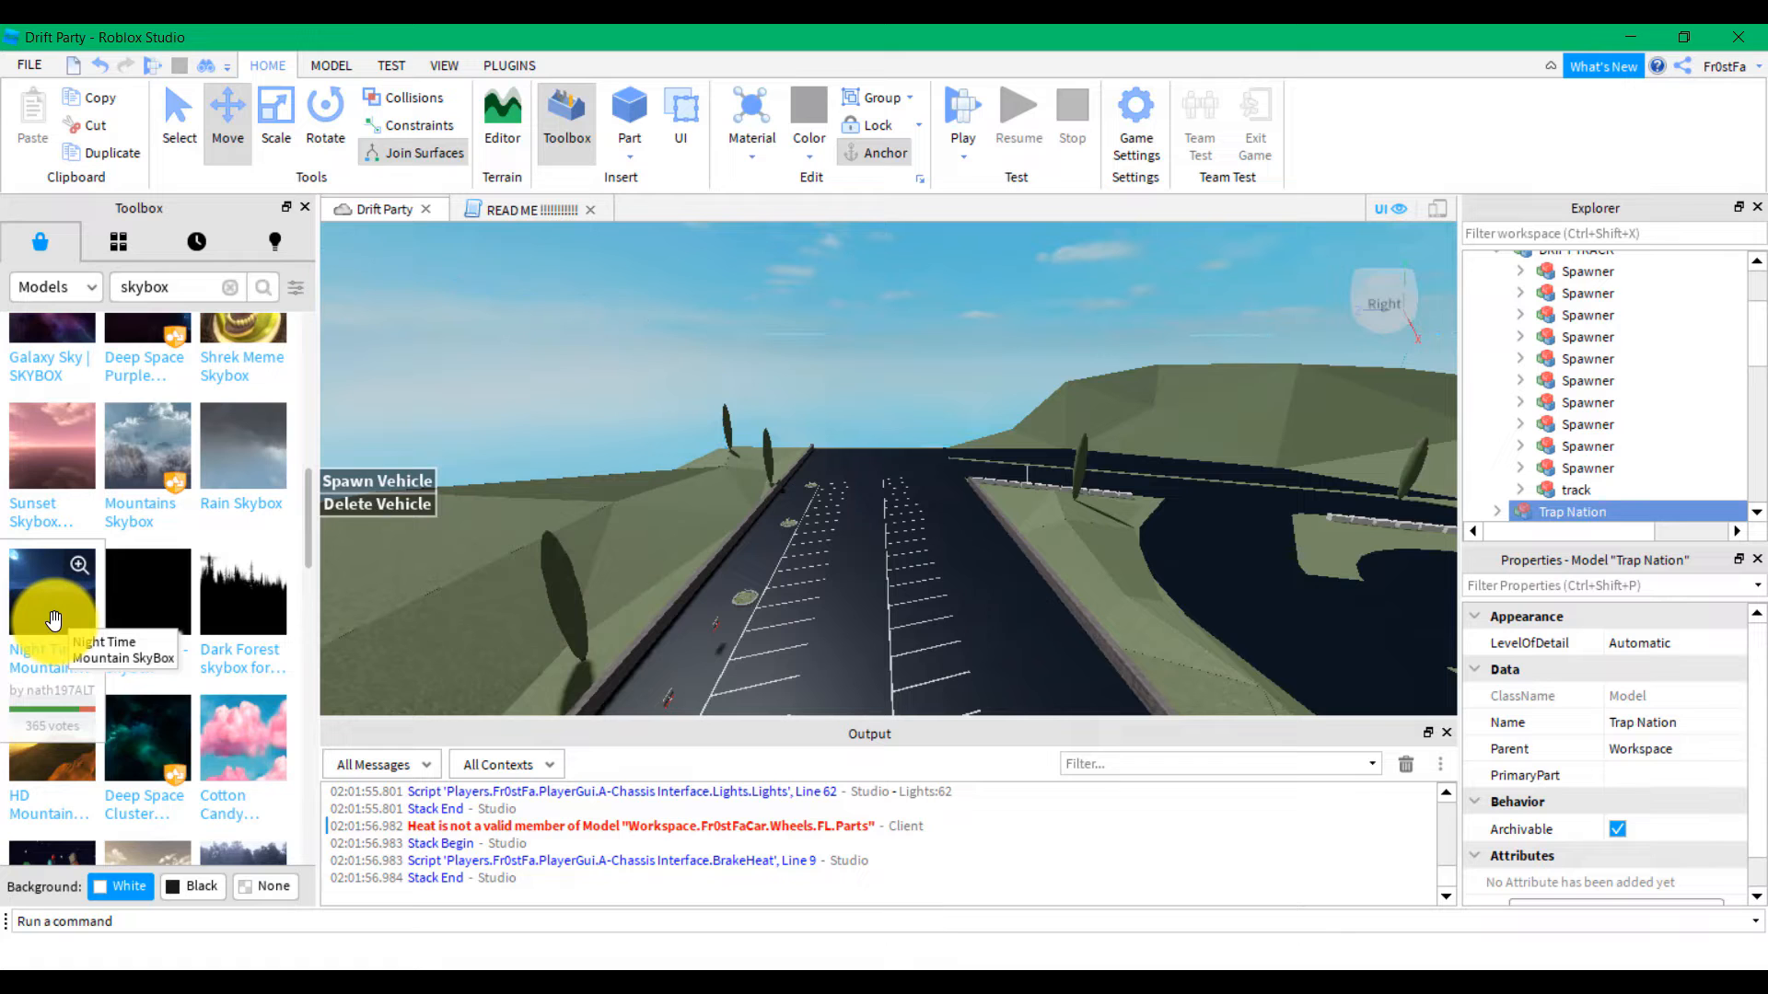
{"action": "left_click_drag", "start_coordinate": [56, 618], "coordinate": [759, 366]}
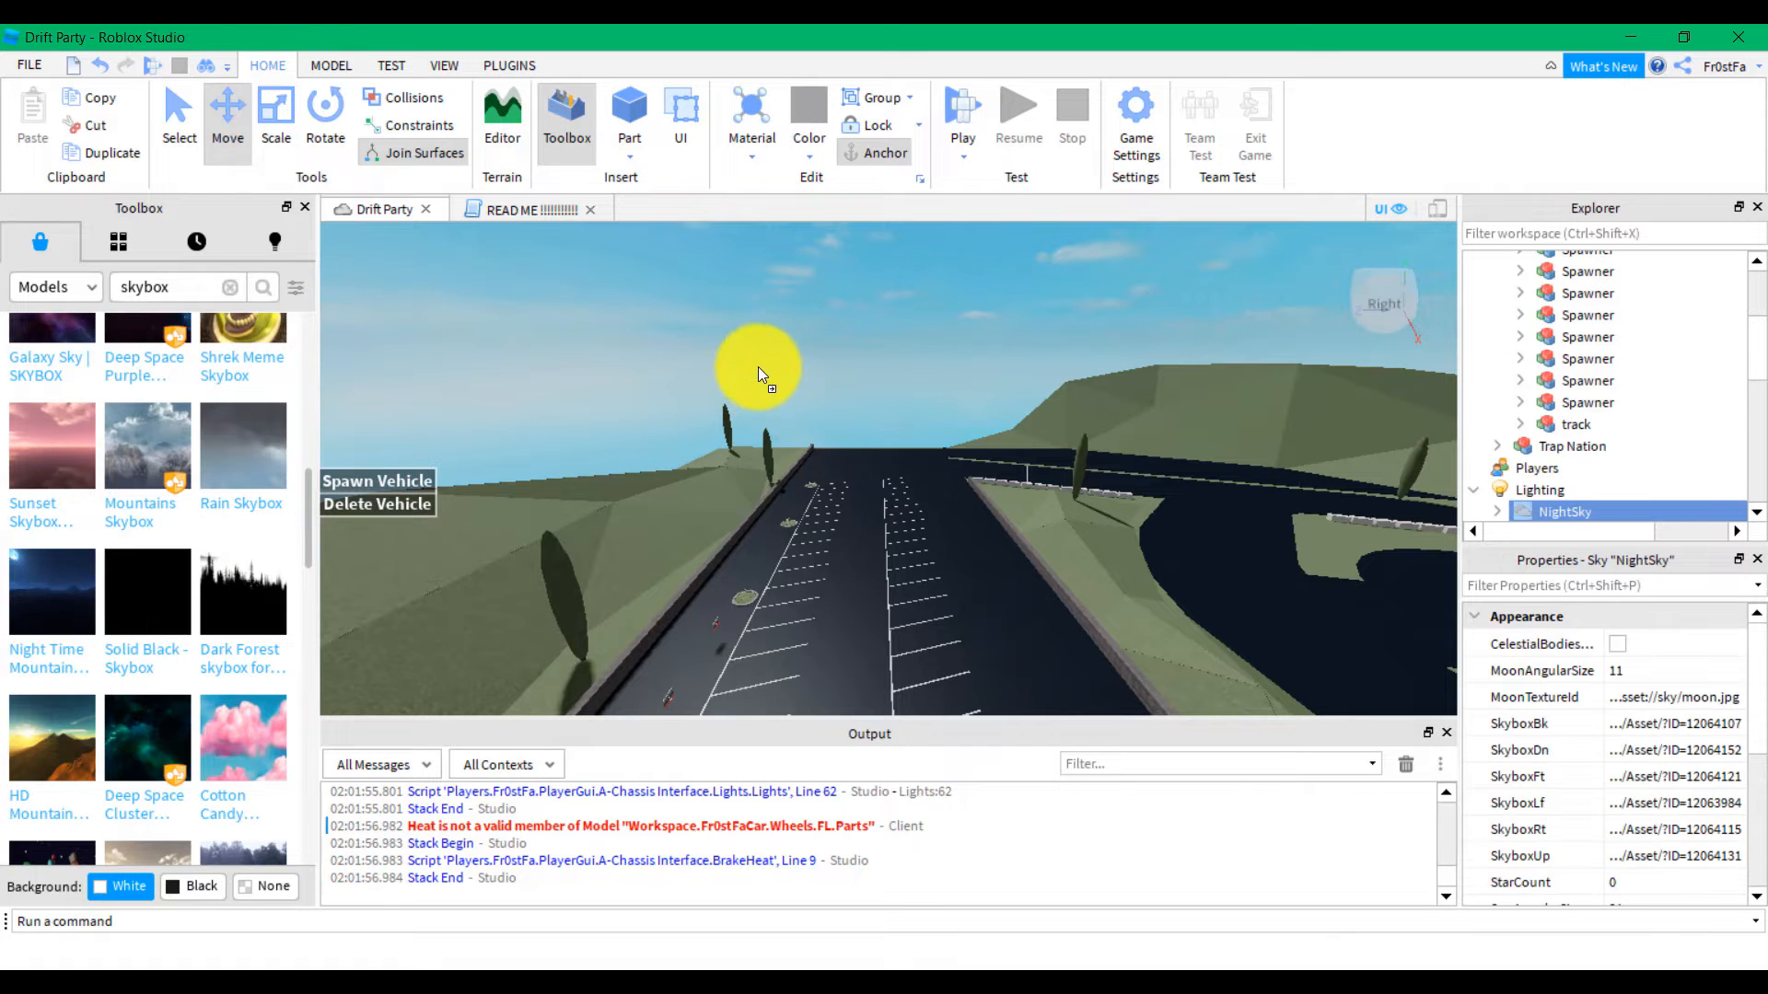
Replace it with the Deep Space skybox and look over the lot
{"action": "right_click_drag", "start_coordinate": [764, 545], "coordinate": [773, 557]}
{"action": "scroll", "coordinate": [140, 680], "scroll_direction": "down", "scroll_amount": 2}
{"action": "right_click_drag", "start_coordinate": [735, 668], "coordinate": [733, 673]}
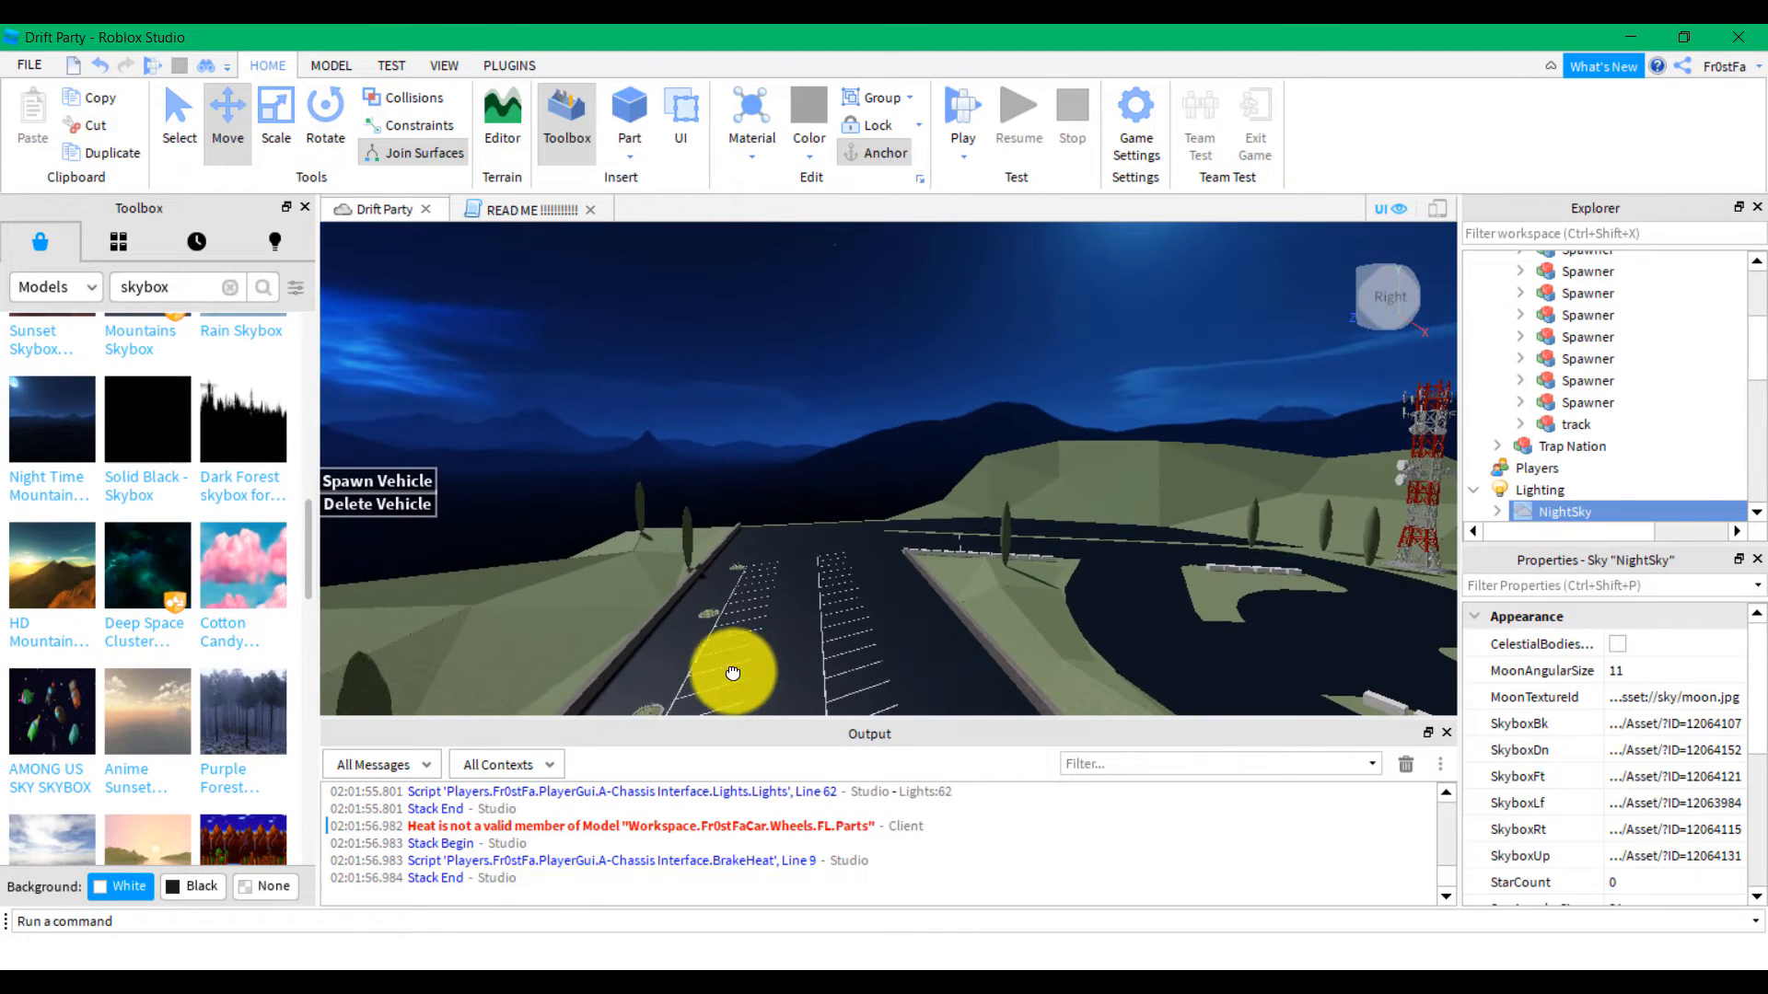
{"action": "left_click", "coordinate": [153, 570]}
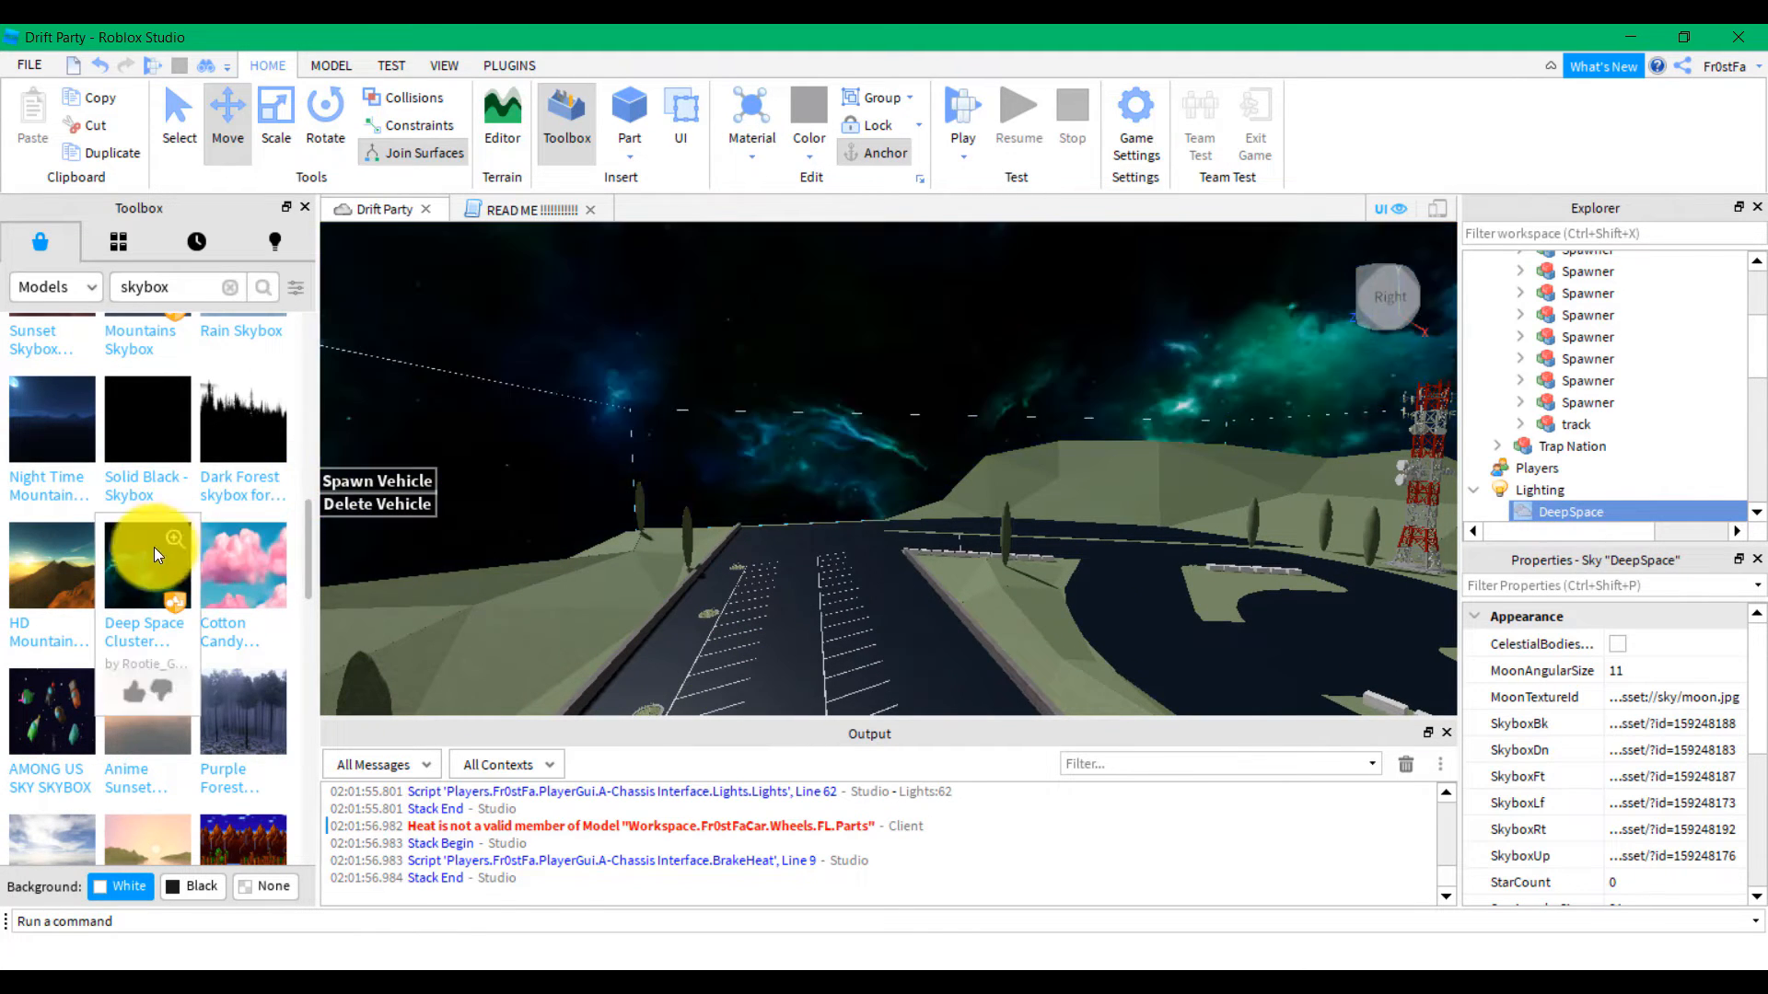
{"action": "scroll", "coordinate": [840, 513], "scroll_direction": "up", "scroll_amount": 10}
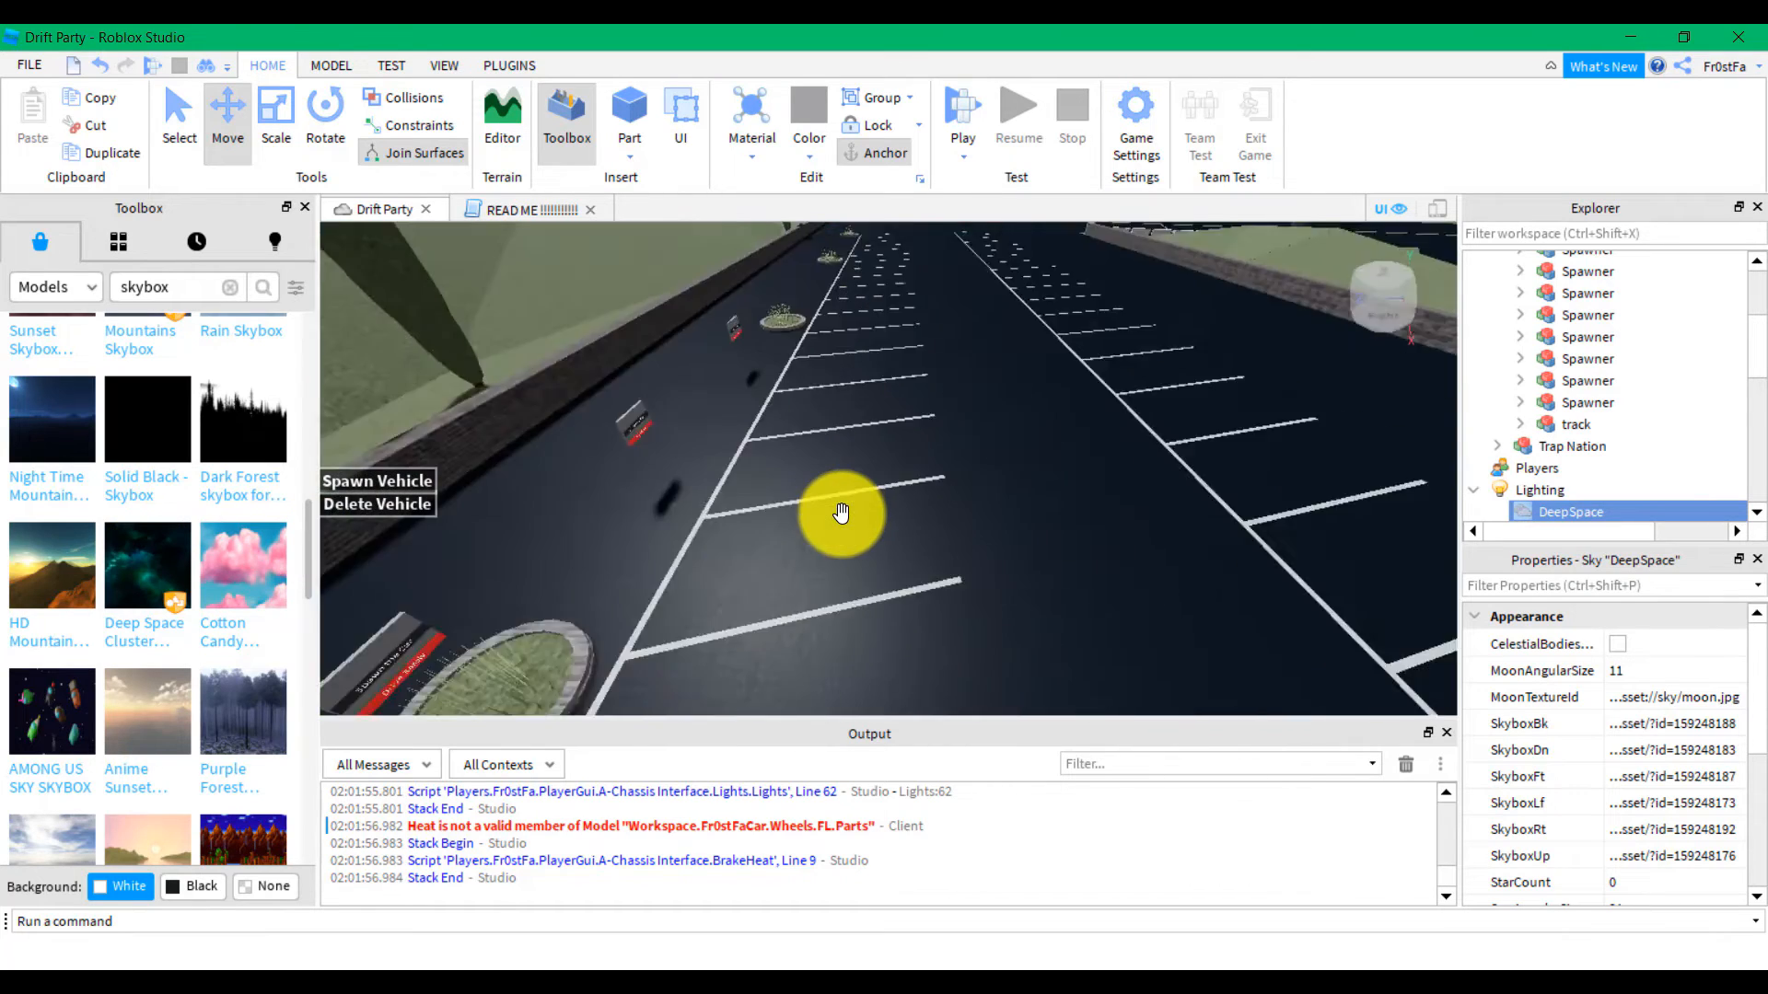
{"action": "scroll", "coordinate": [837, 497], "scroll_direction": "up", "scroll_amount": 3}
{"action": "scroll", "coordinate": [832, 486], "scroll_direction": "down", "scroll_amount": 3}
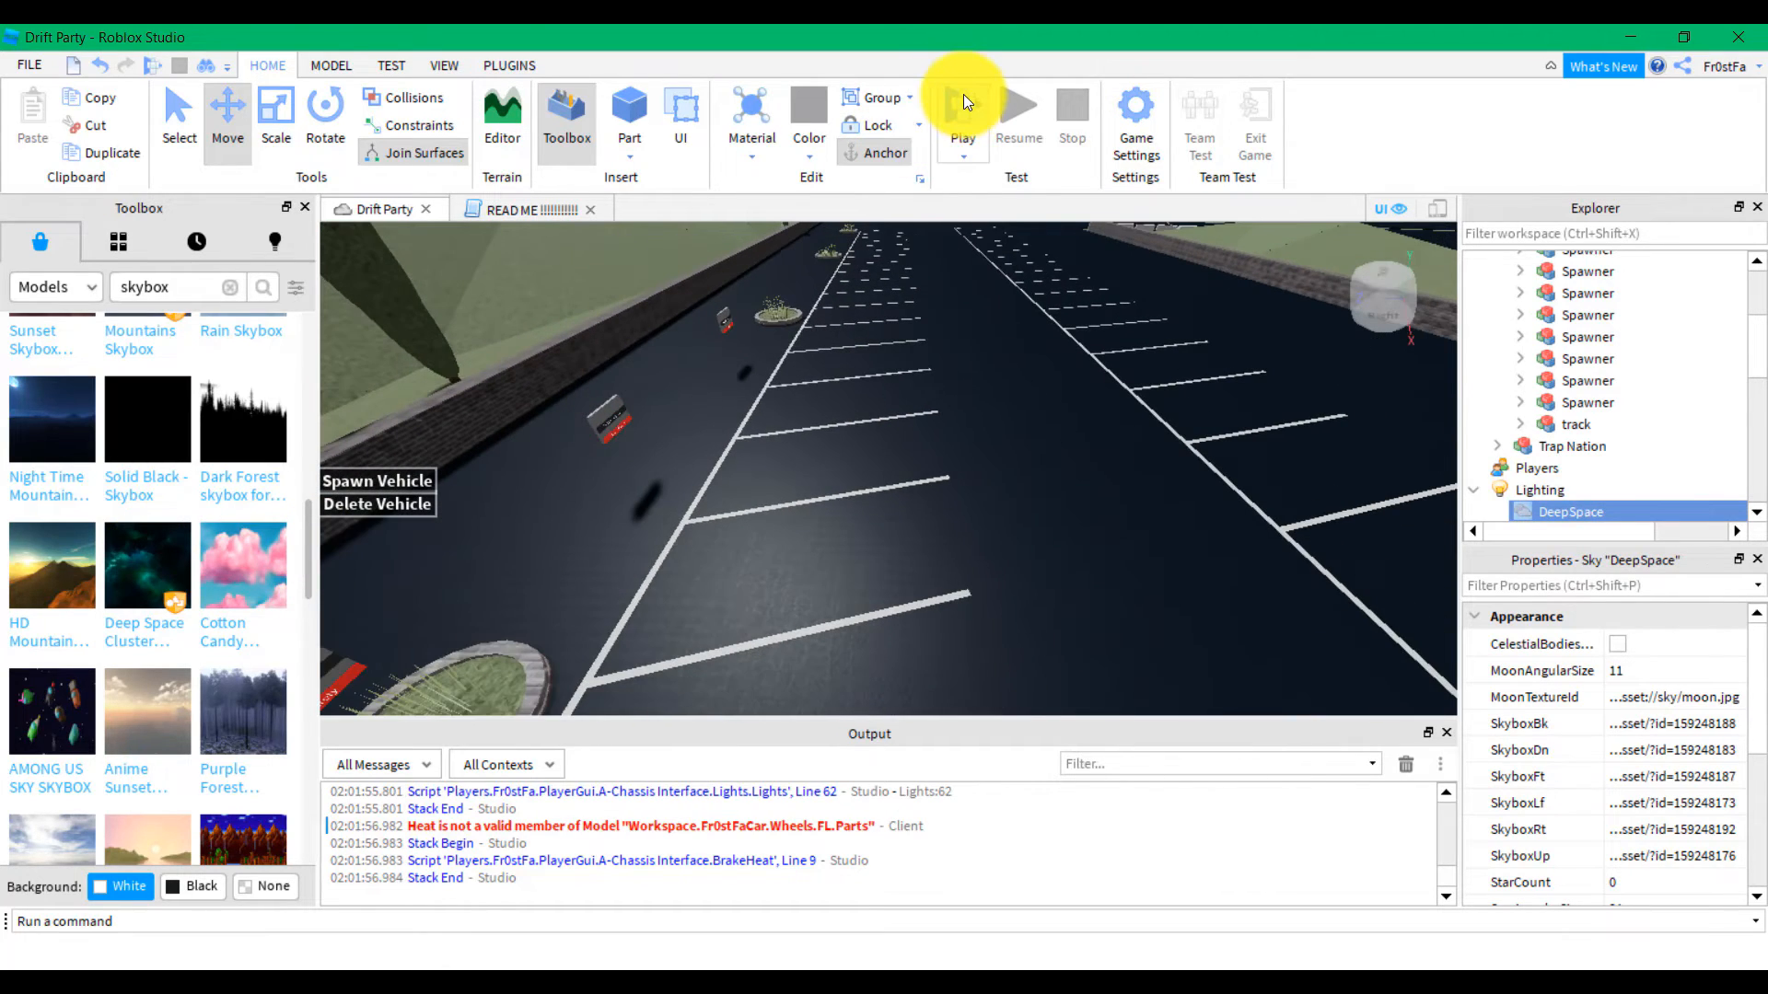
Start a playtest and look through the in-game Settings menu
{"action": "left_click", "coordinate": [964, 91]}
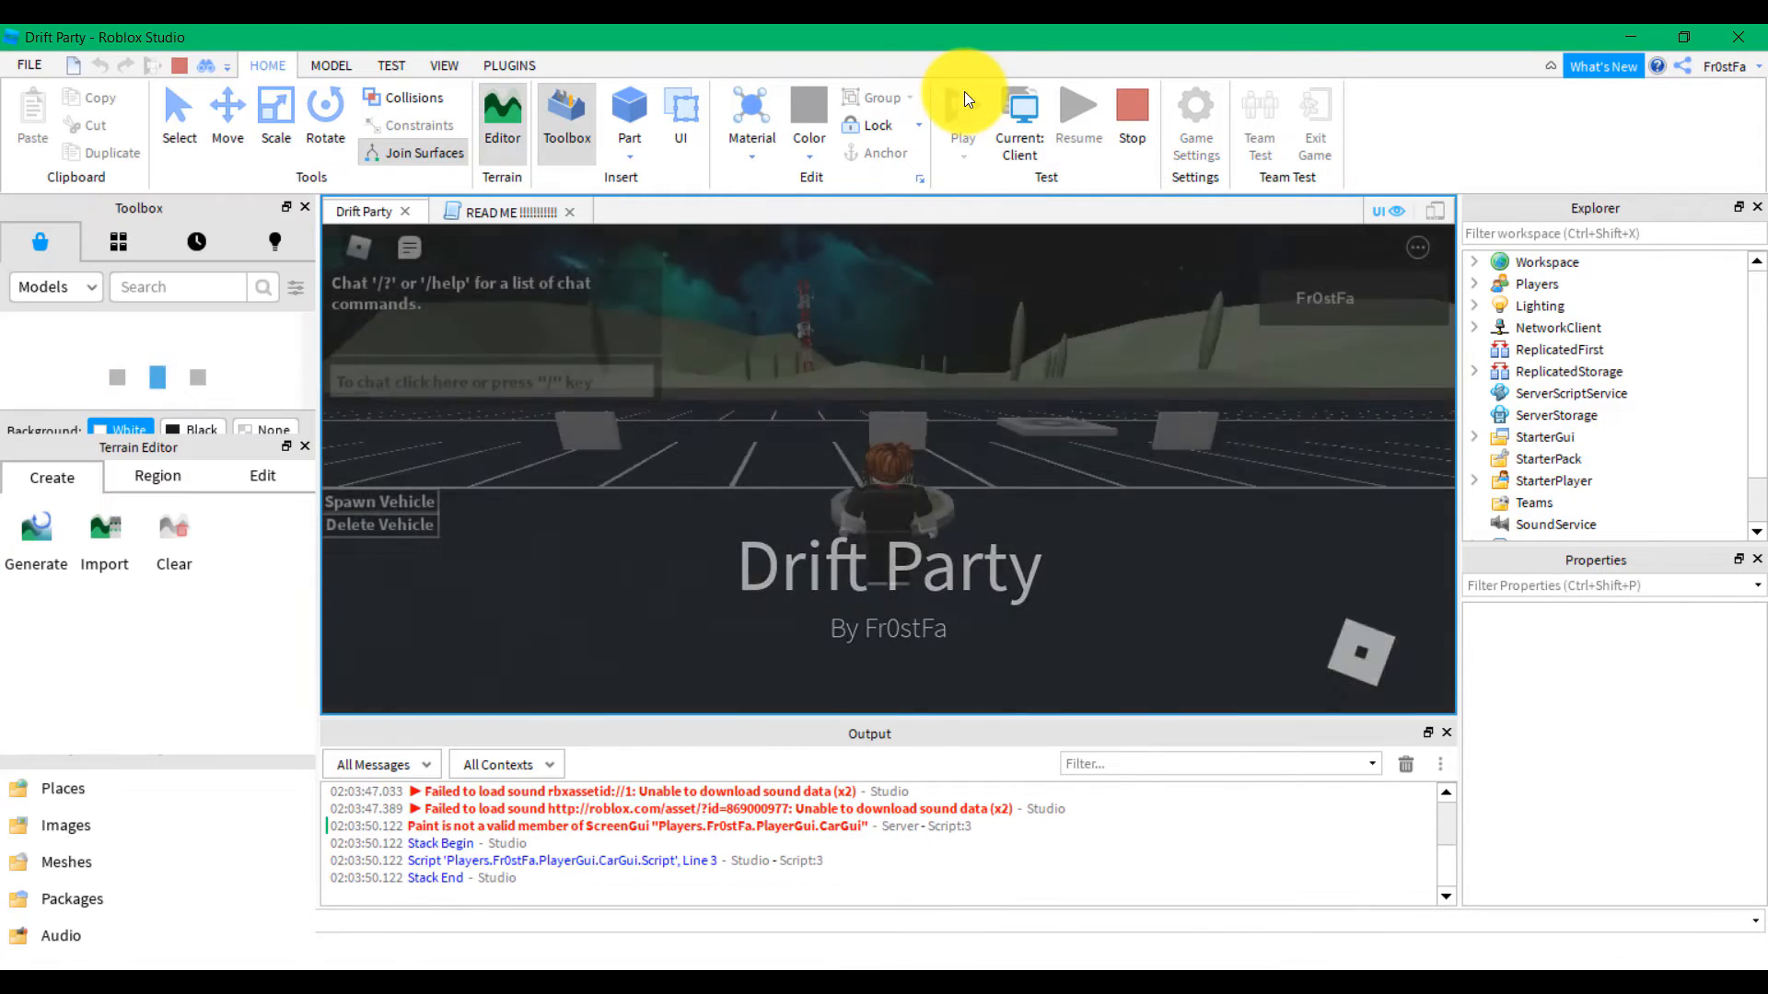
{"action": "right_click_drag", "start_coordinate": [879, 505], "coordinate": [1087, 525]}
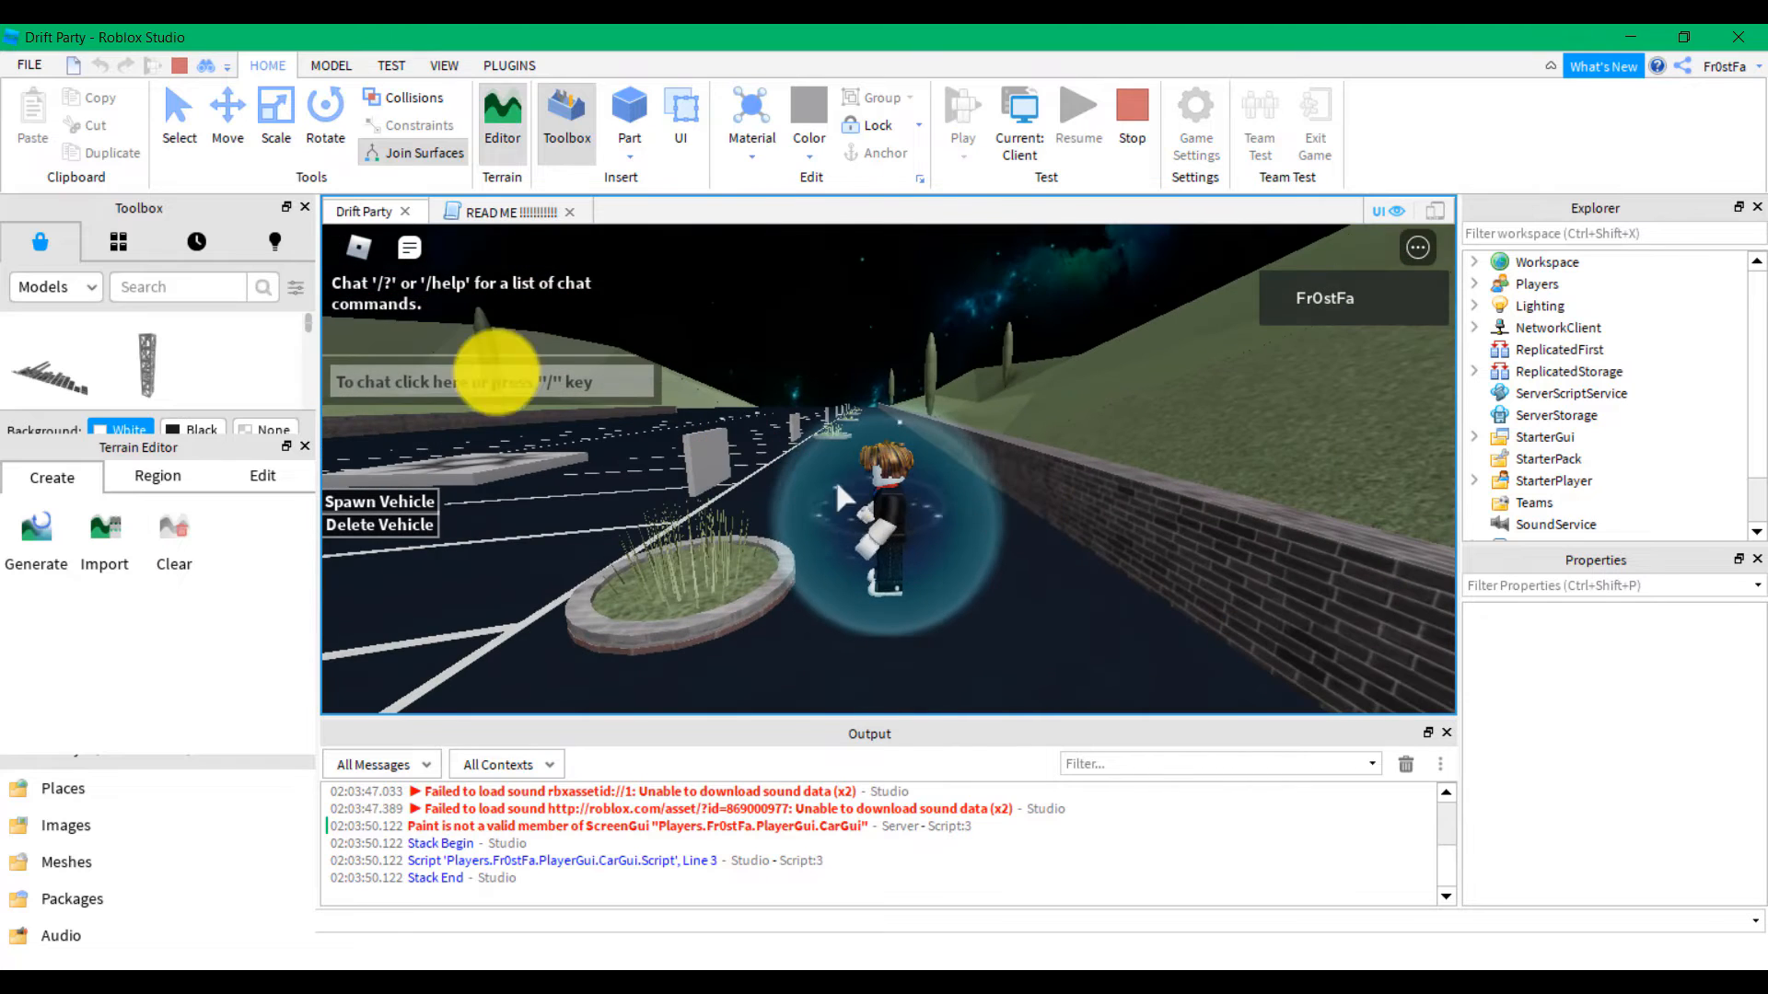
{"action": "left_click", "coordinate": [366, 261]}
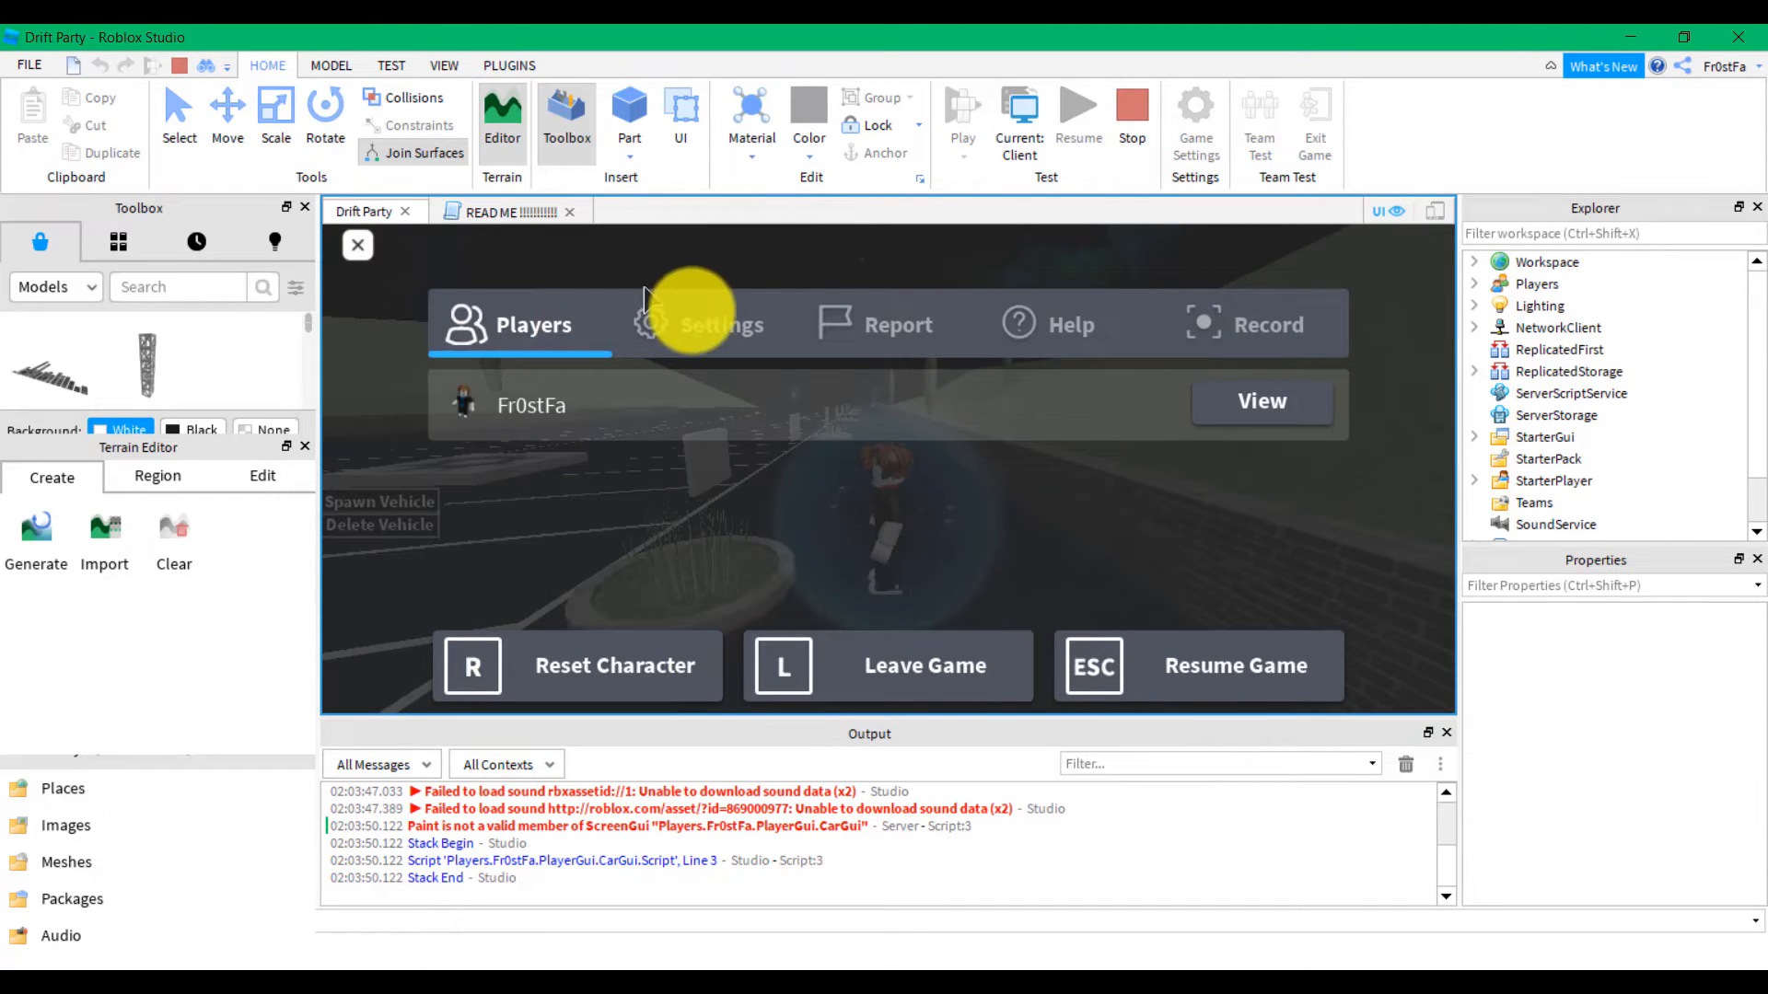
{"action": "left_click", "coordinate": [690, 318]}
{"action": "scroll", "coordinate": [948, 515], "scroll_direction": "down", "scroll_amount": 3}
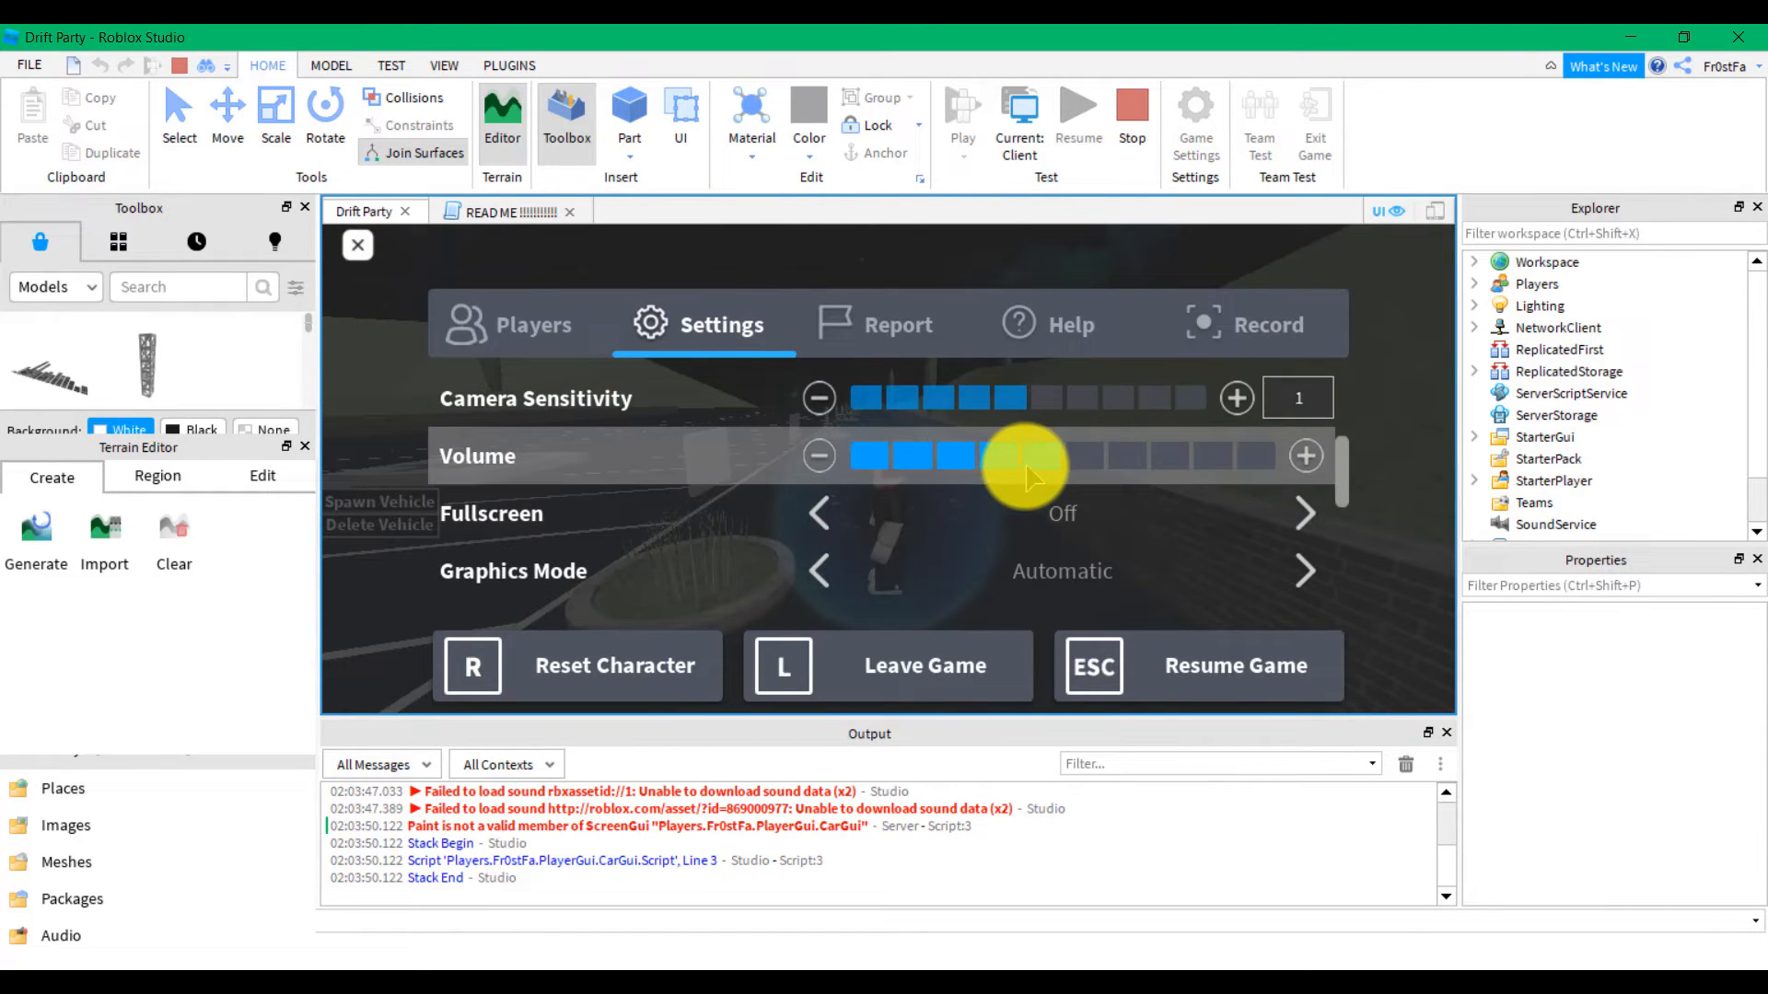
{"action": "left_click", "coordinate": [358, 246]}
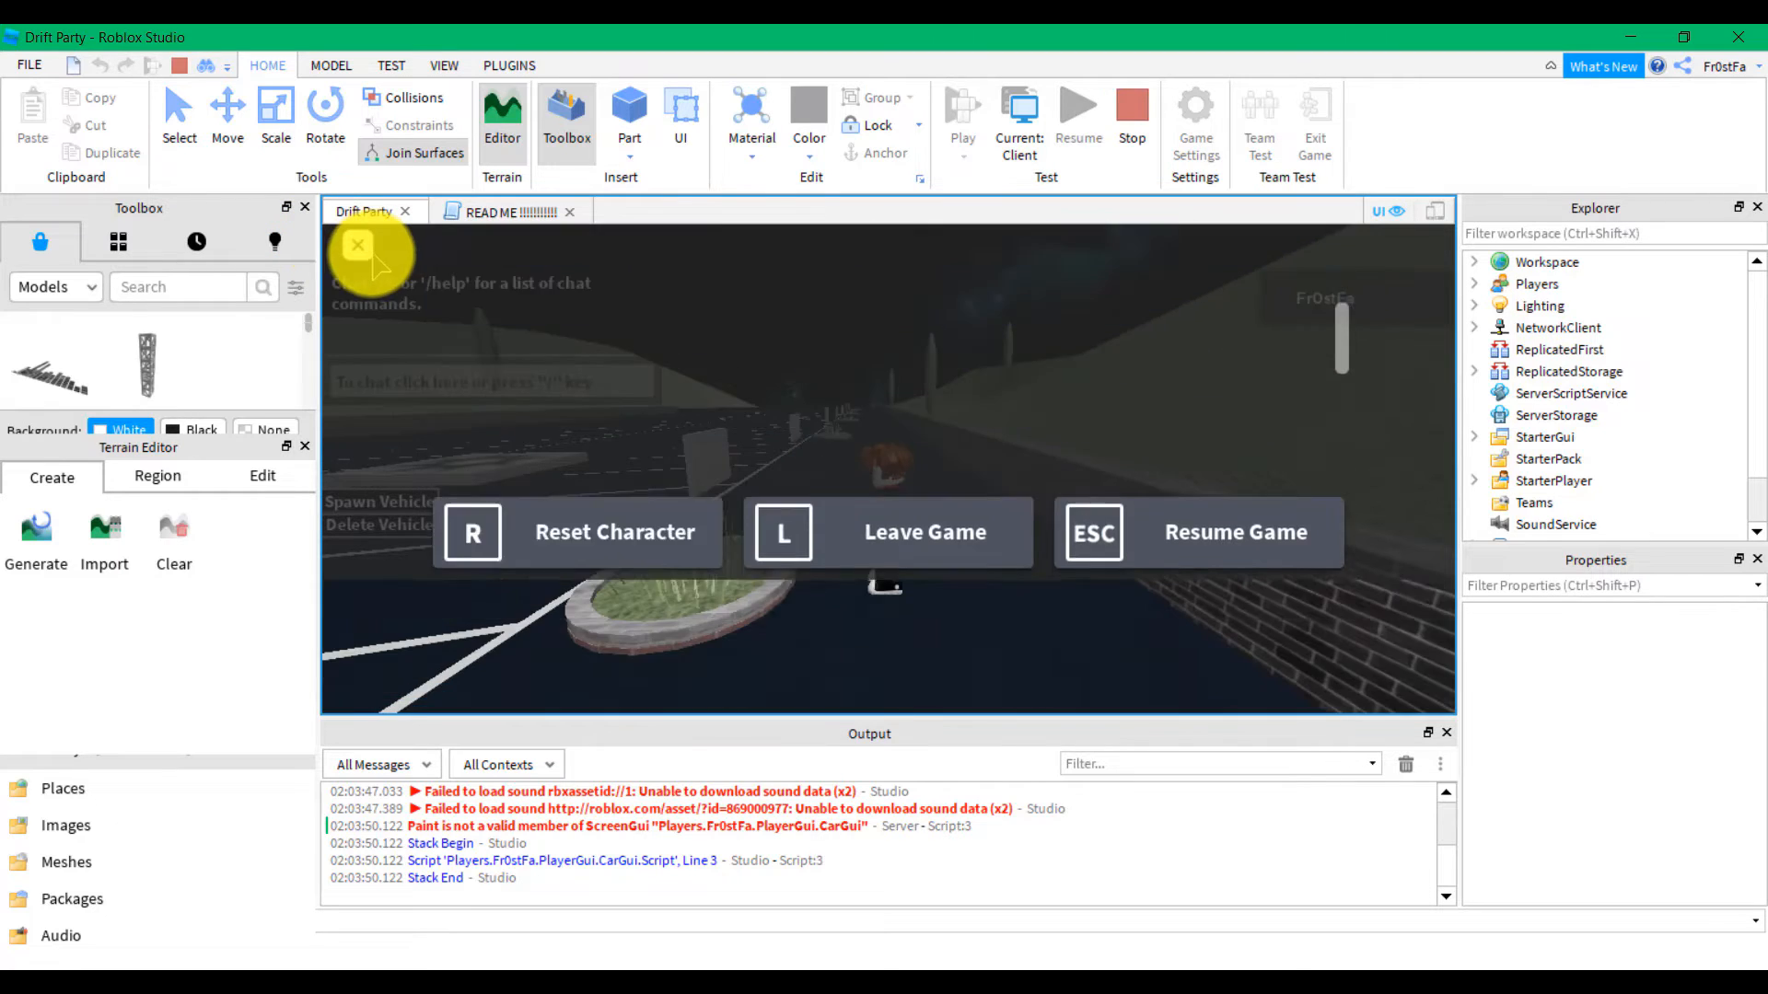
Walk the character along the lot and spawn the Mazda RX7 drift car
{"action": "key", "text": "a"}
{"action": "right_click_drag", "start_coordinate": [777, 467], "coordinate": [786, 476]}
{"action": "key", "text": "a"}
{"action": "key", "text": "w"}
{"action": "key", "text": "s"}
{"action": "key", "text": "s"}
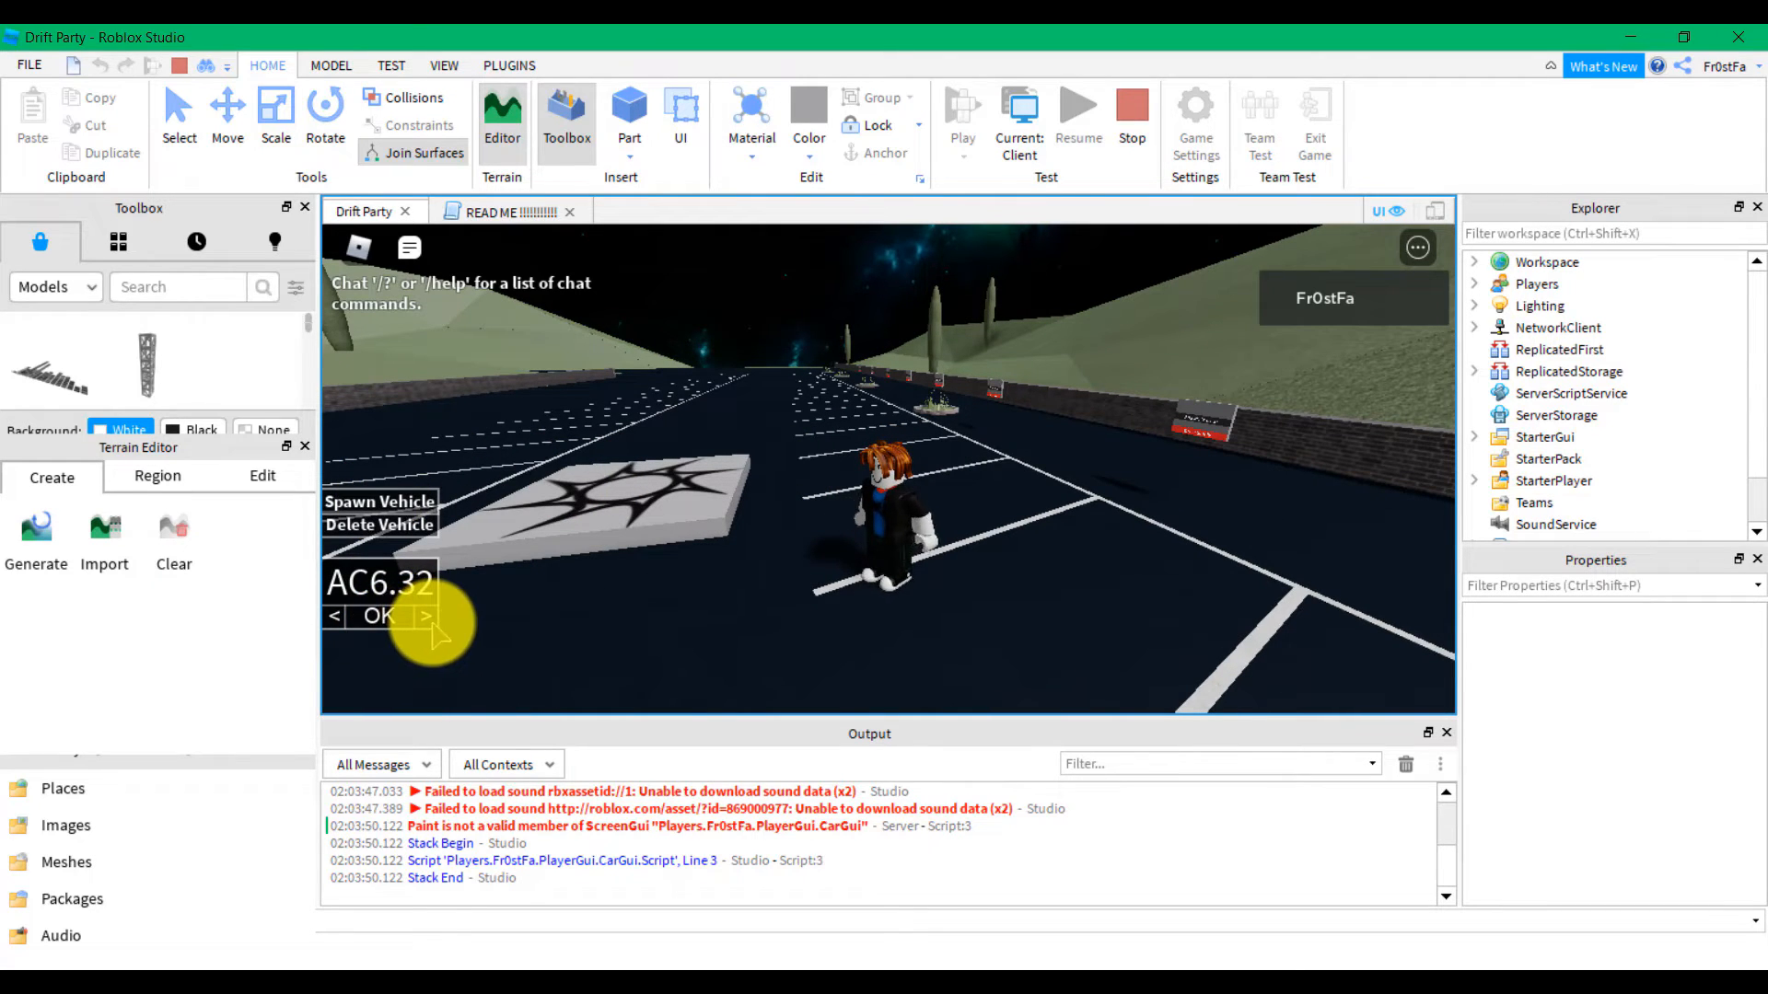
{"action": "left_click", "coordinate": [418, 626]}
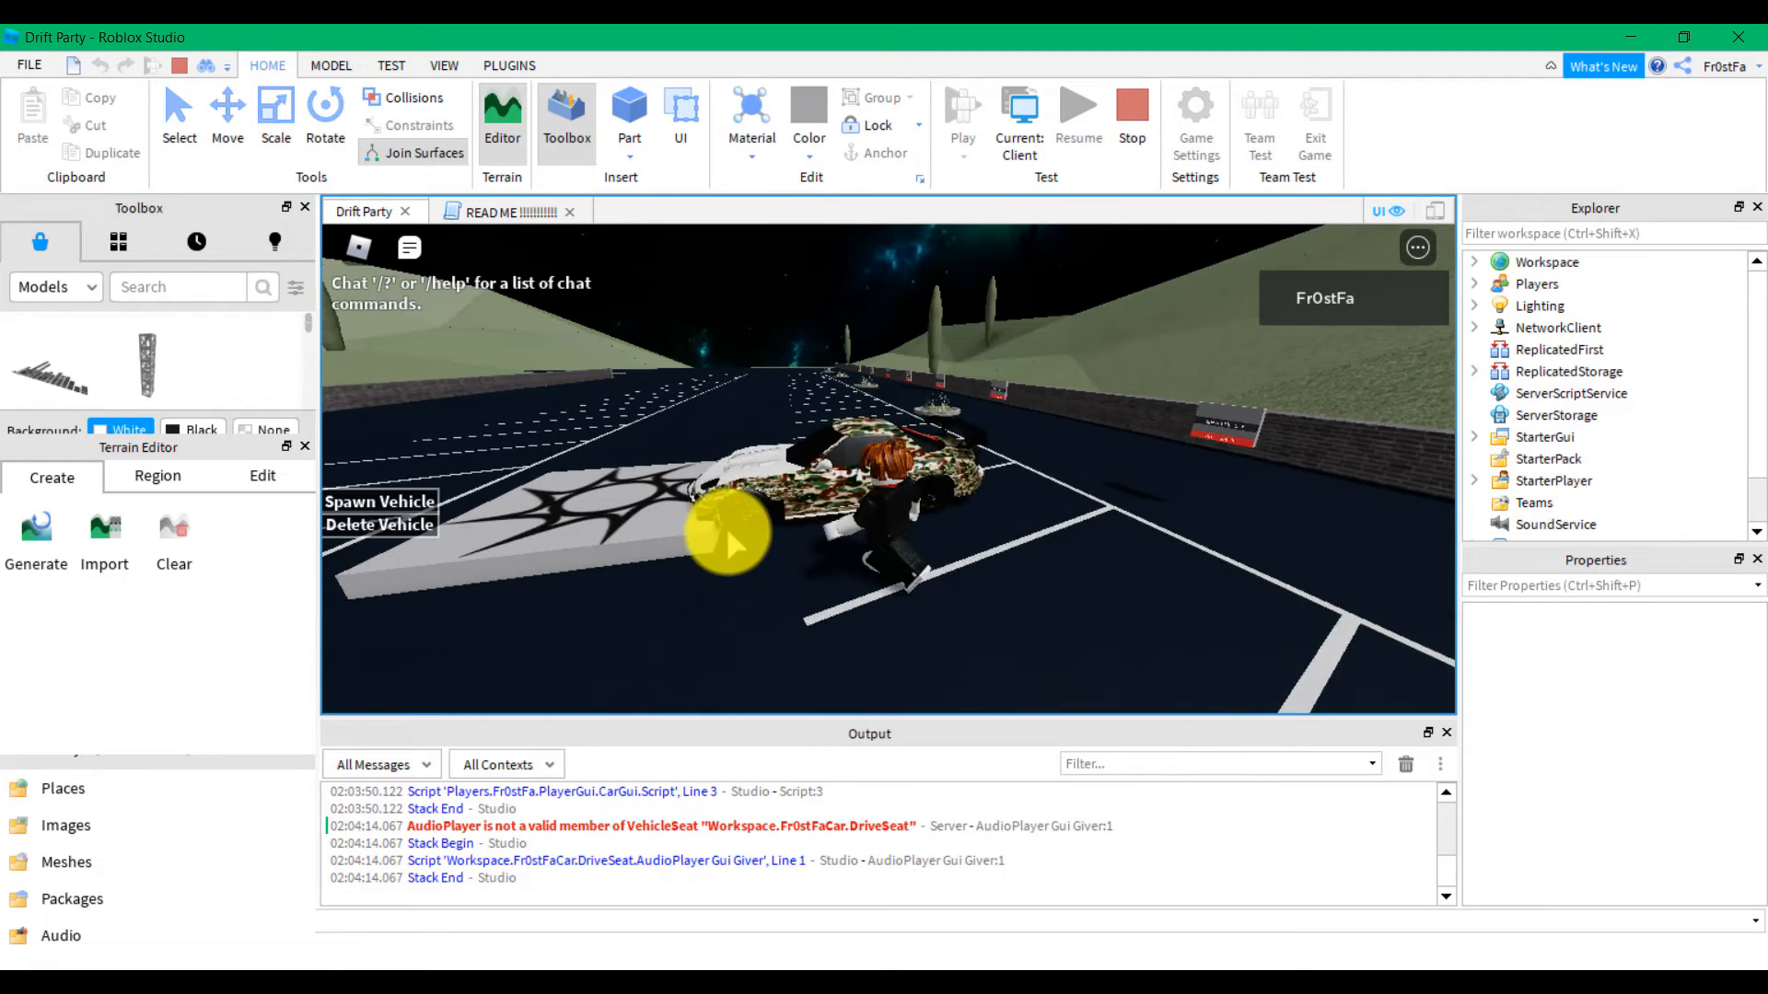
Drive the Mazda RX7 forward and reverse to slow it down
{"action": "scroll", "coordinate": [728, 533], "scroll_direction": "down", "scroll_amount": 3}
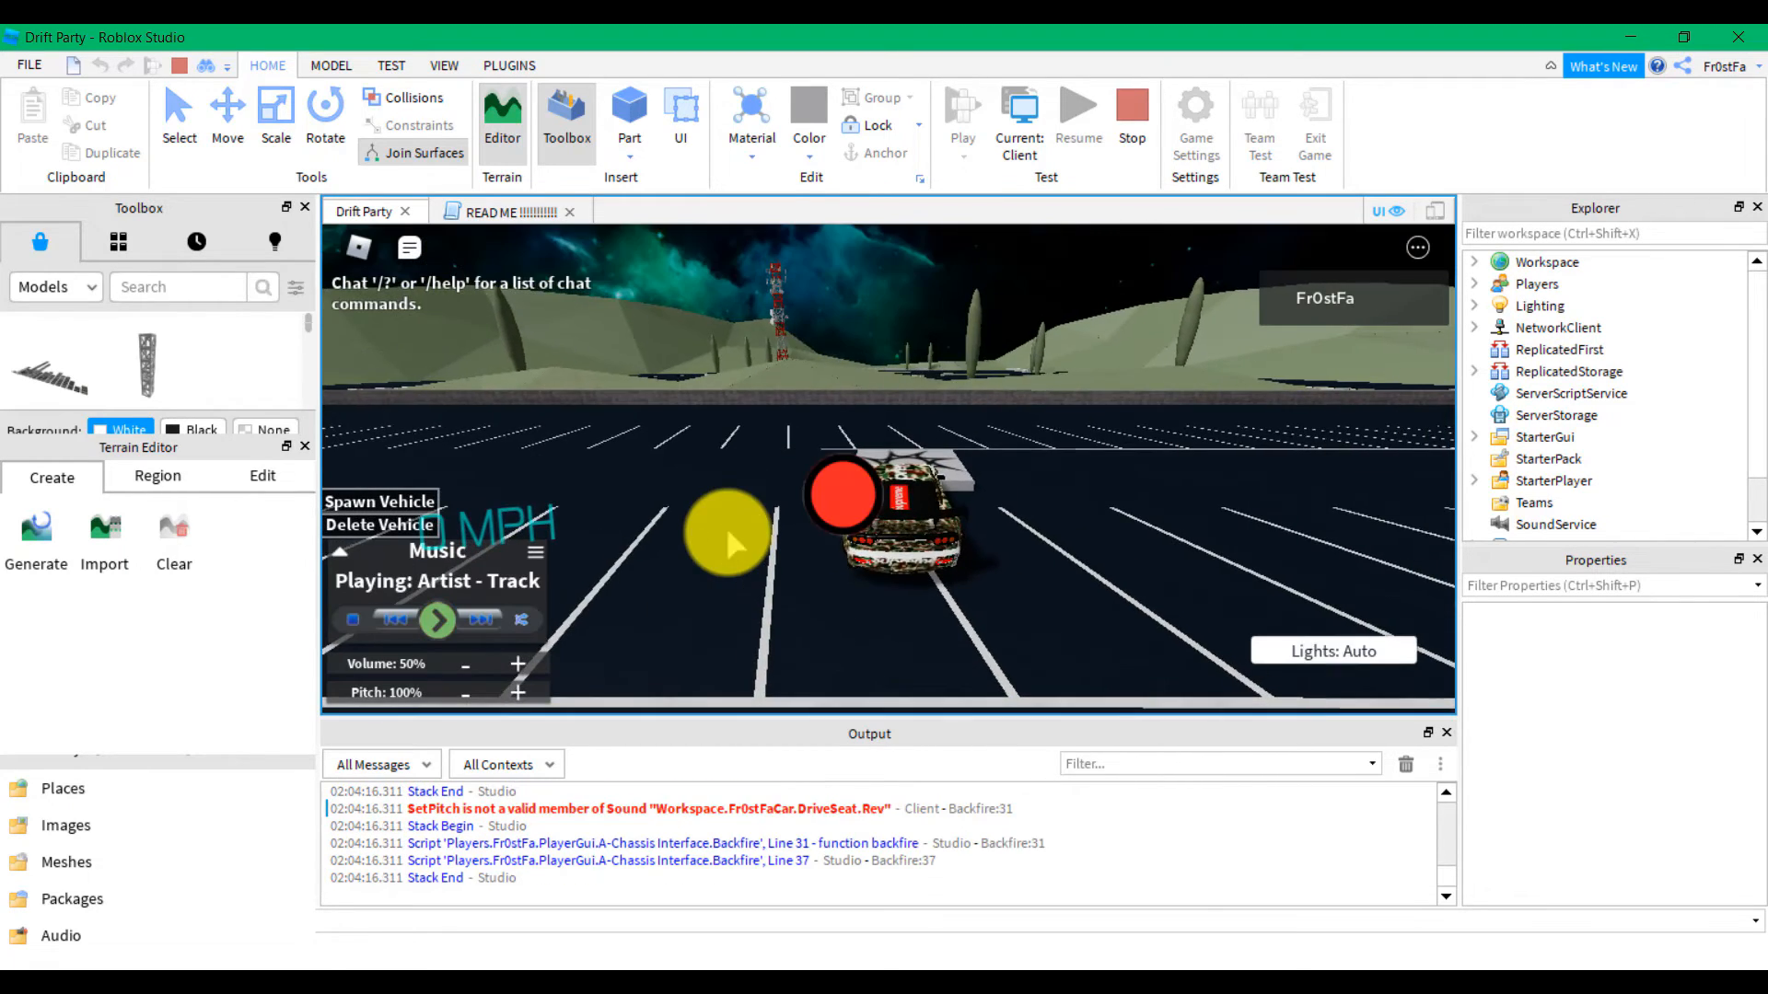
{"action": "right_click_drag", "start_coordinate": [728, 532], "coordinate": [728, 532]}
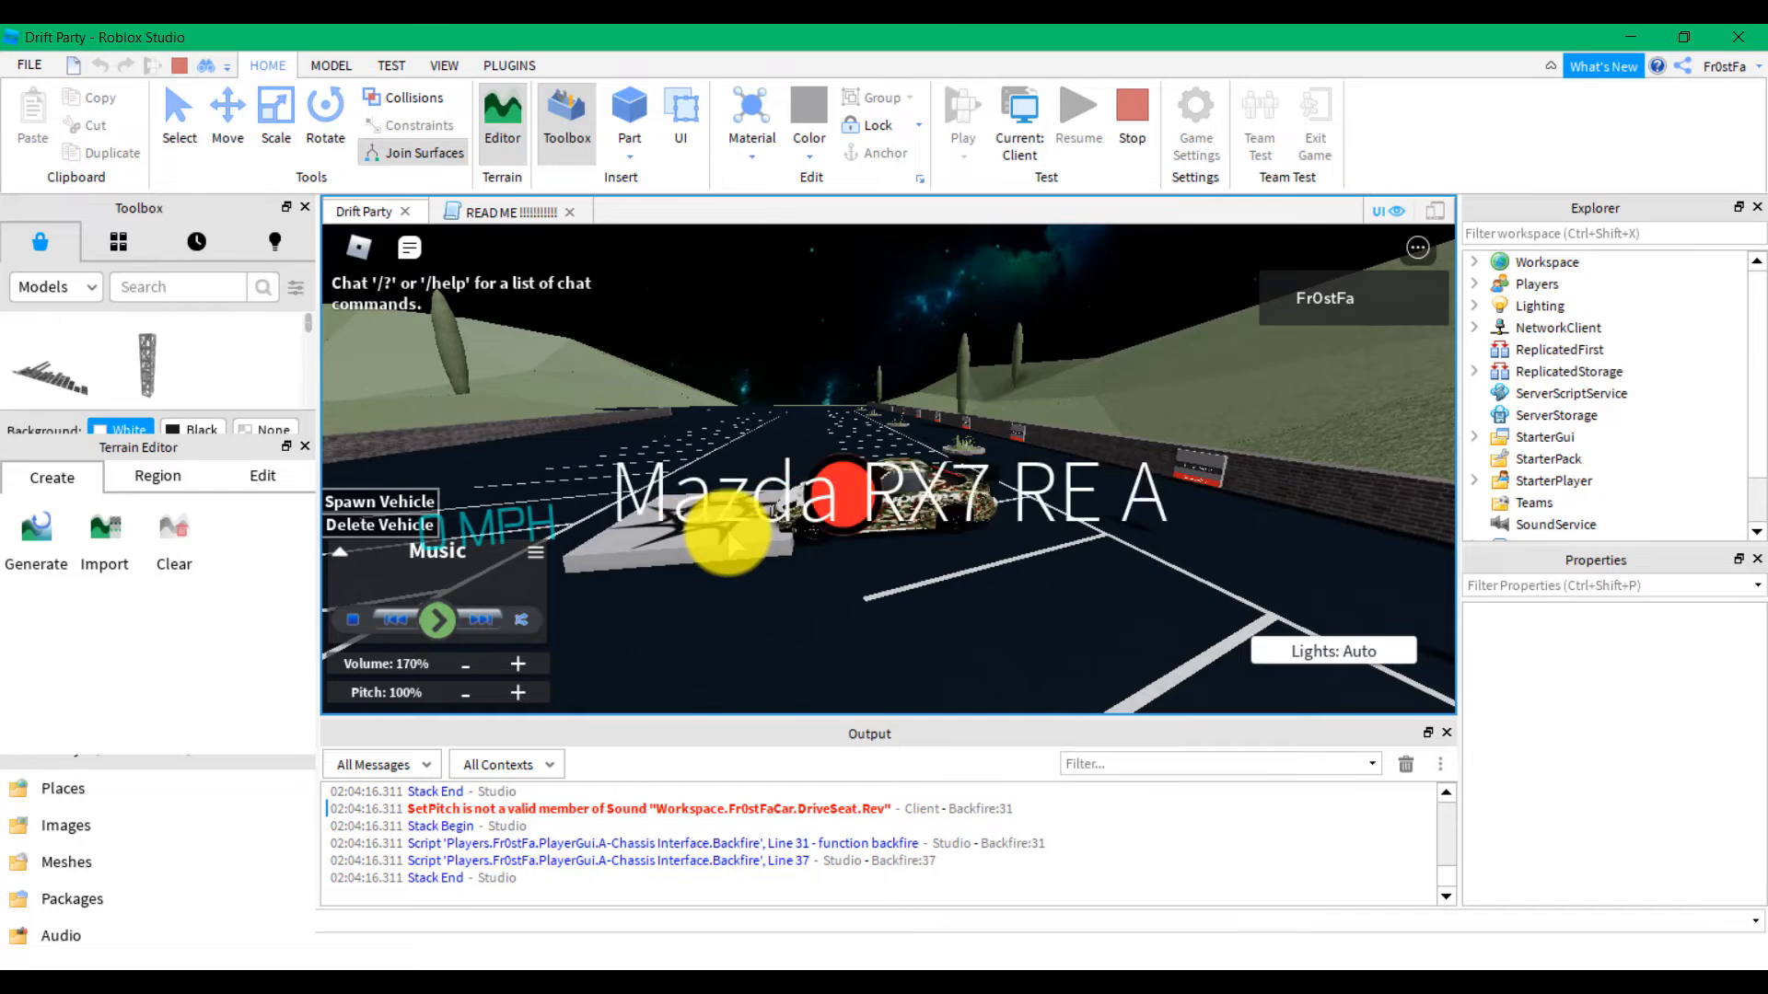
{"action": "key", "text": "w"}
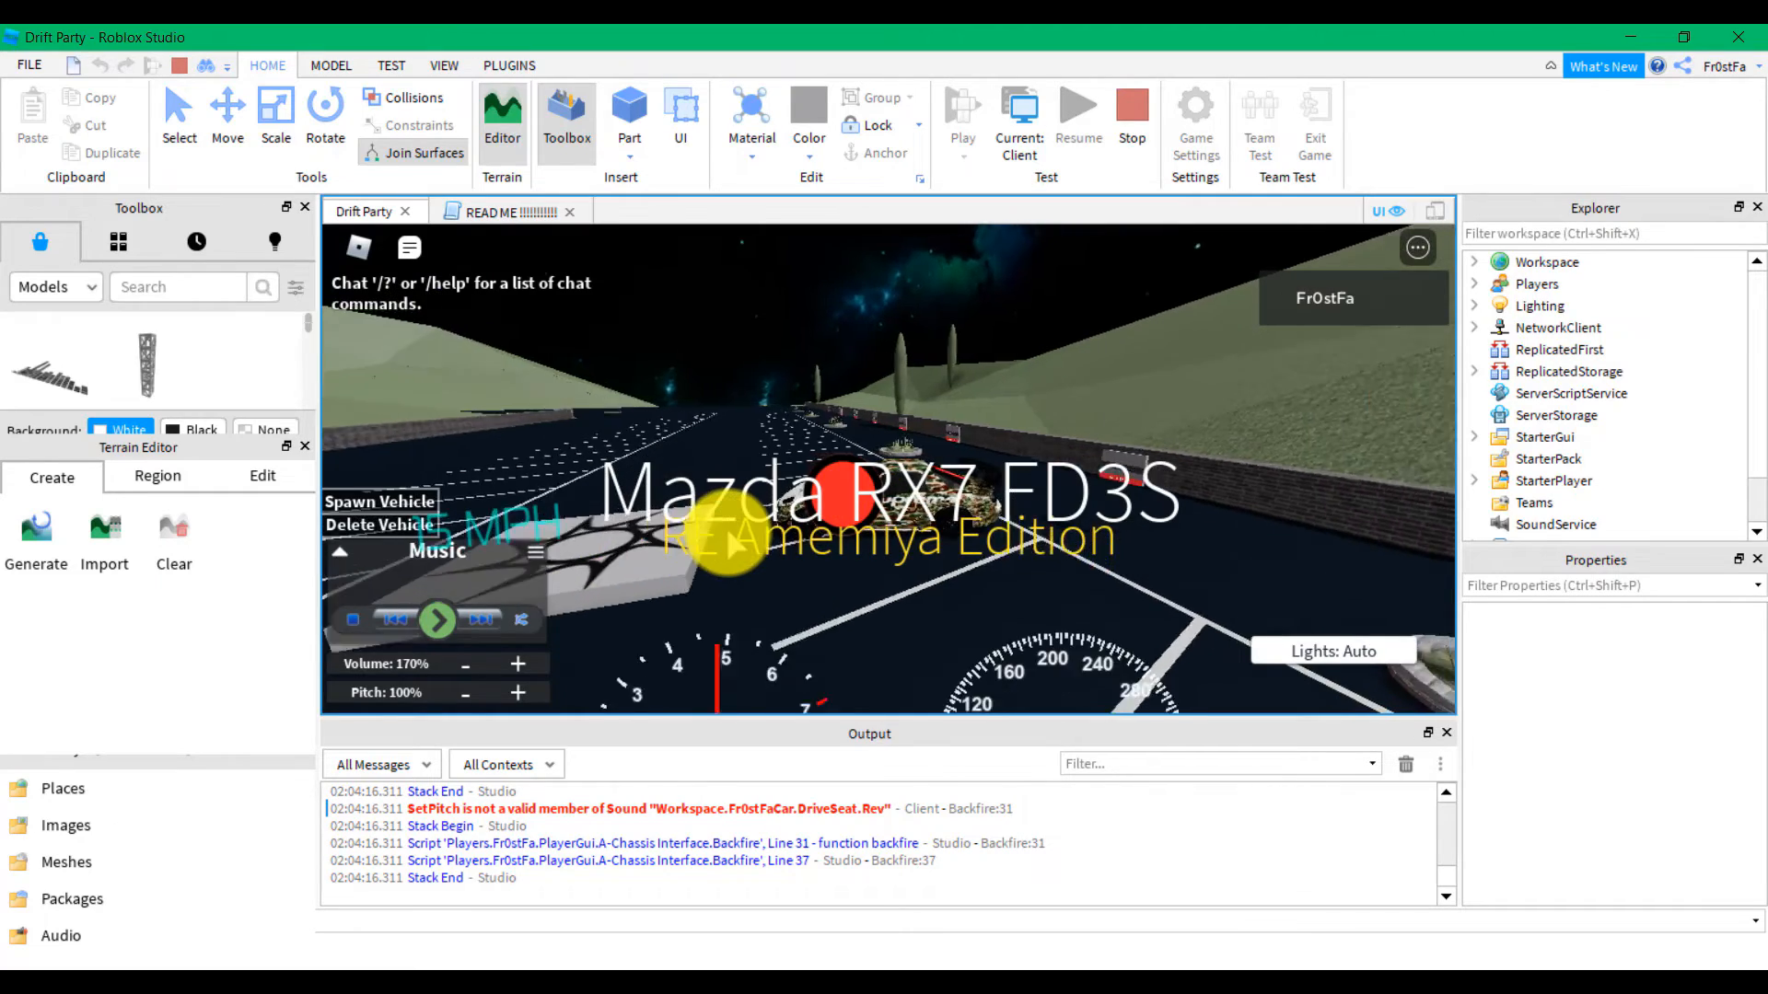
{"action": "key", "text": "s"}
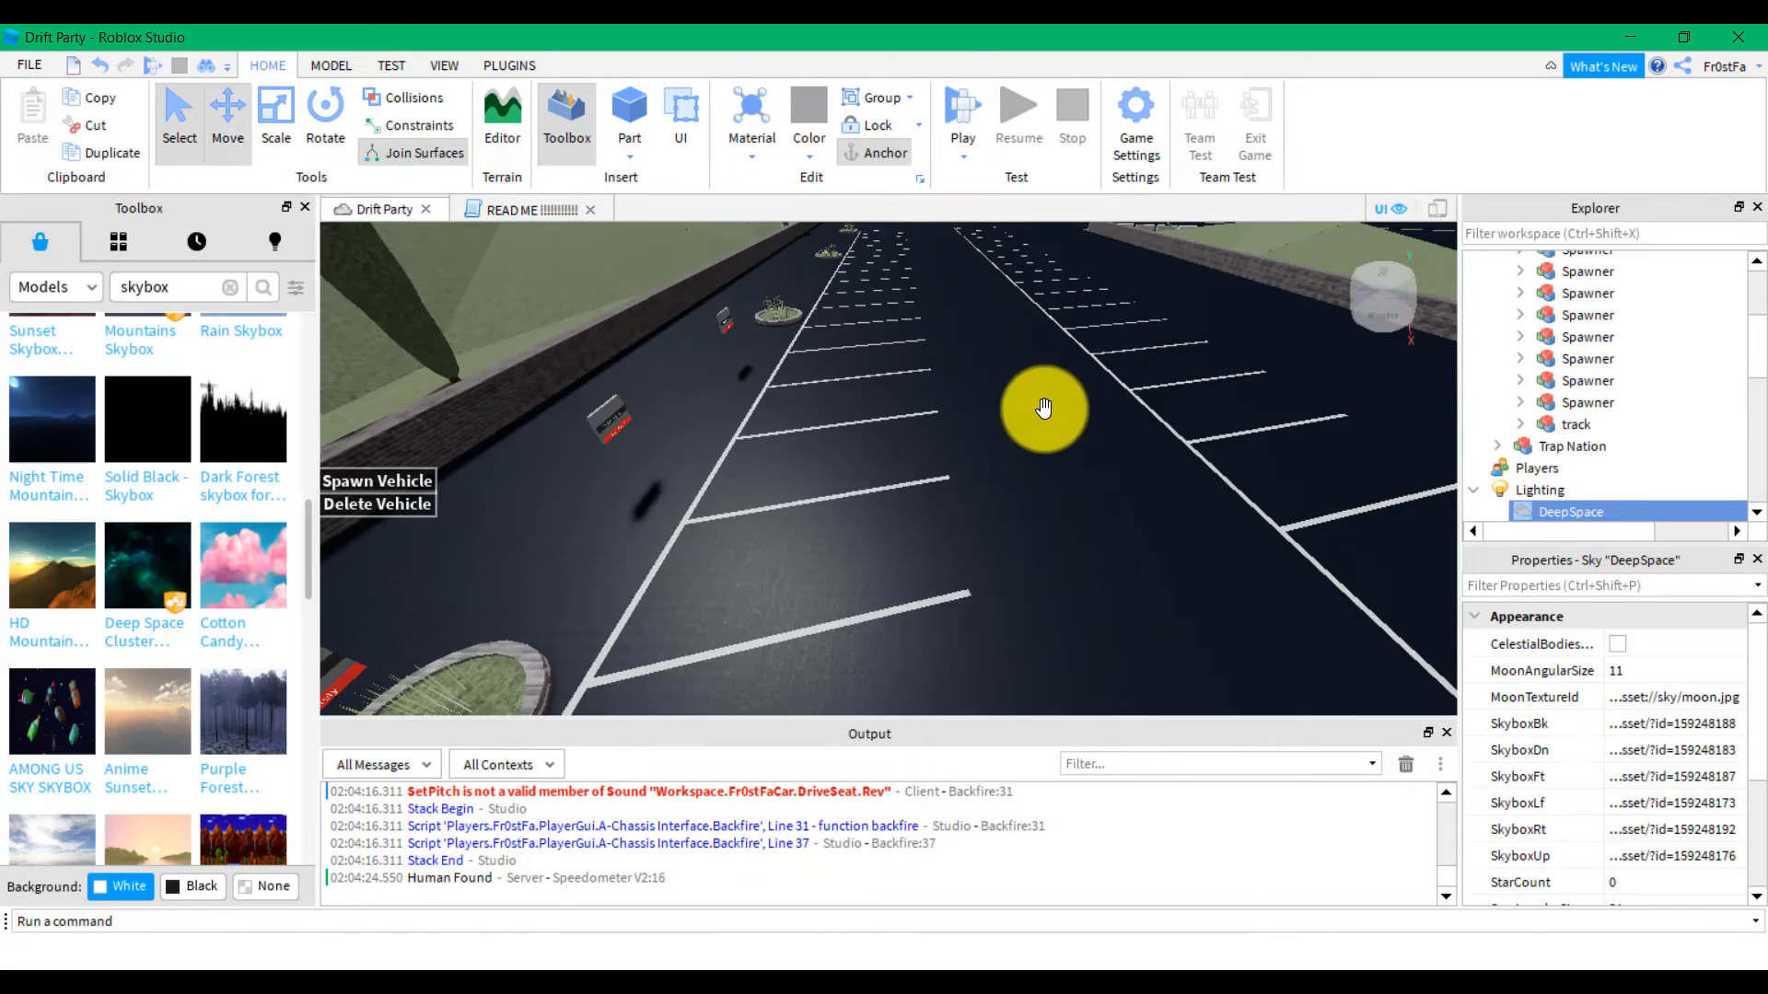
{"action": "right_click_drag", "start_coordinate": [970, 452], "coordinate": [969, 452]}
Replace the skybox search with 'trap nation' and scroll the model results, e.g. Trap Nation Car
{"action": "key", "text": "s"}
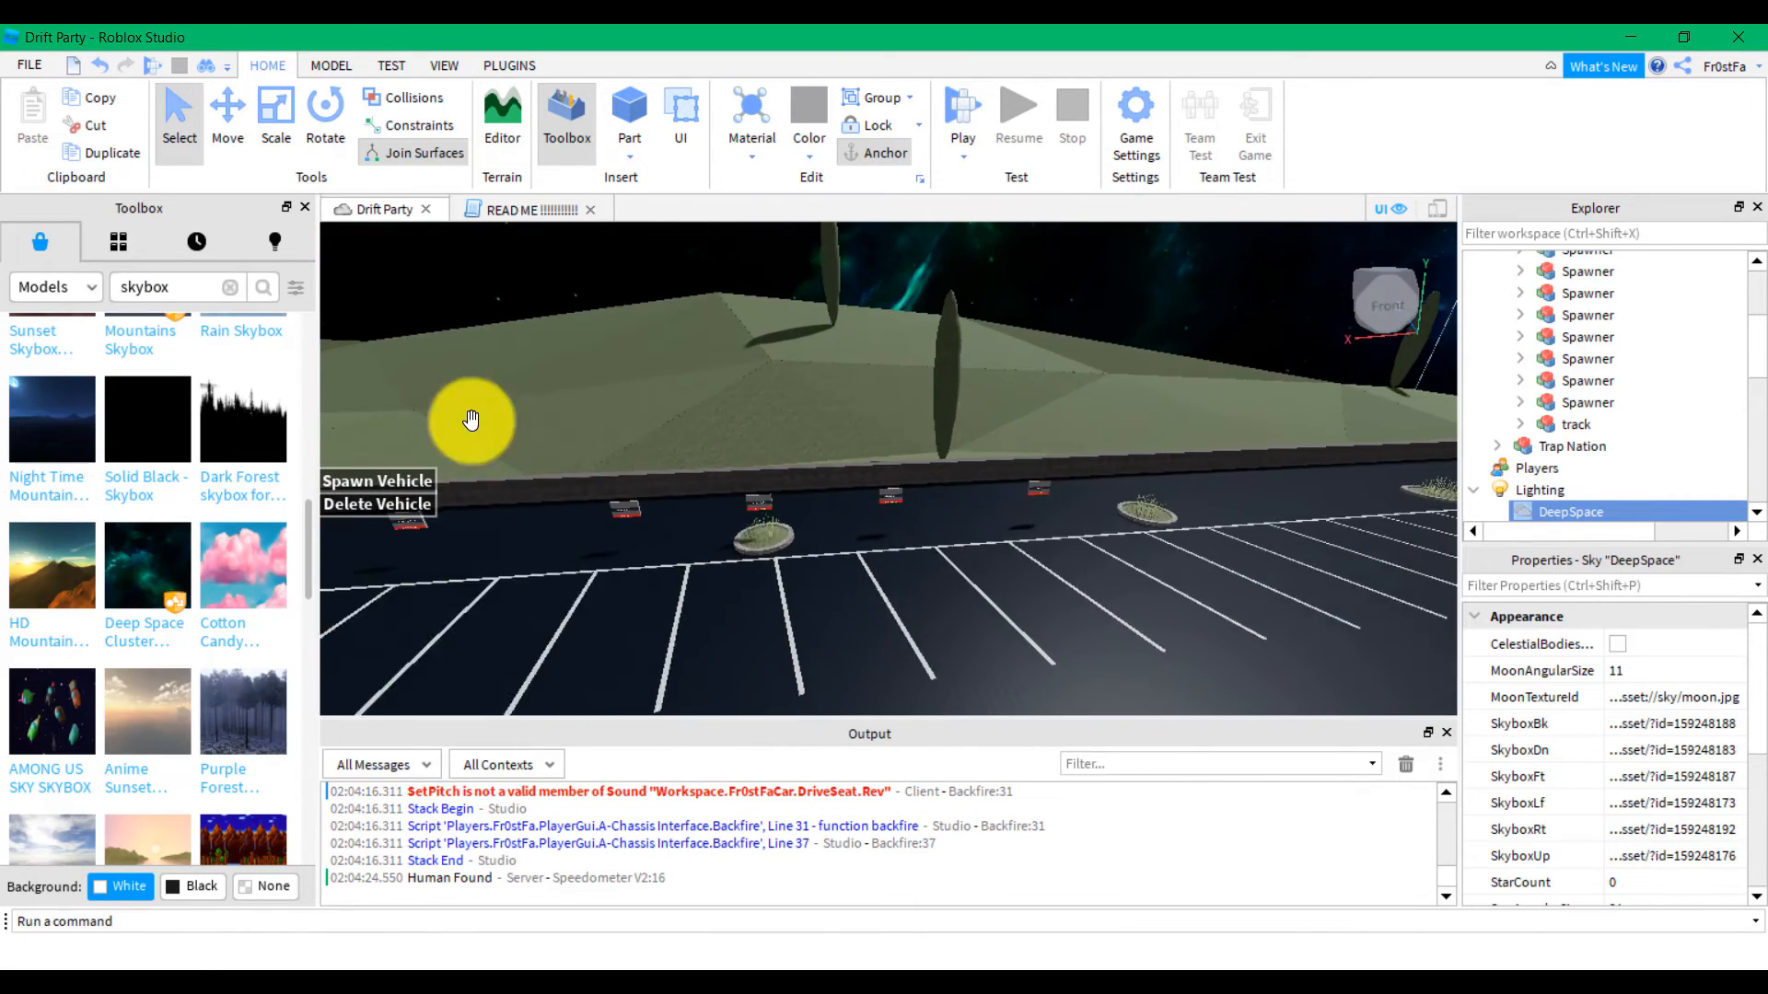
{"action": "left_click", "coordinate": [215, 287]}
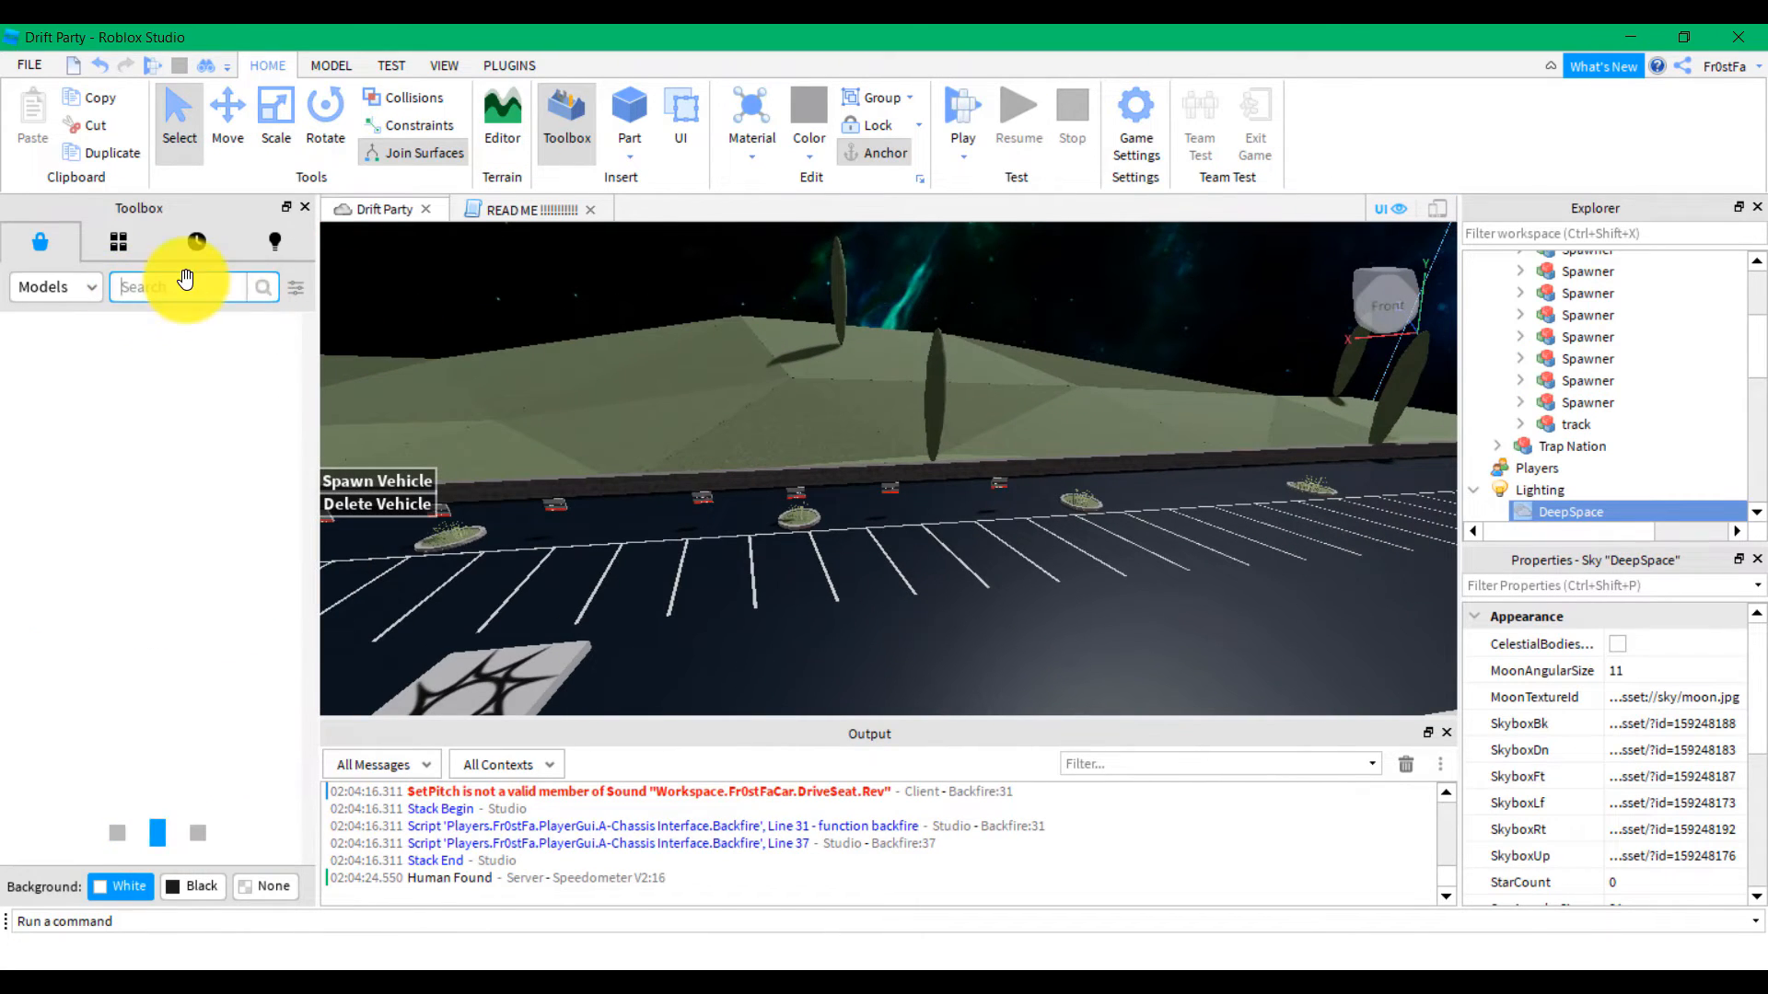
{"action": "type", "text": "trap"}
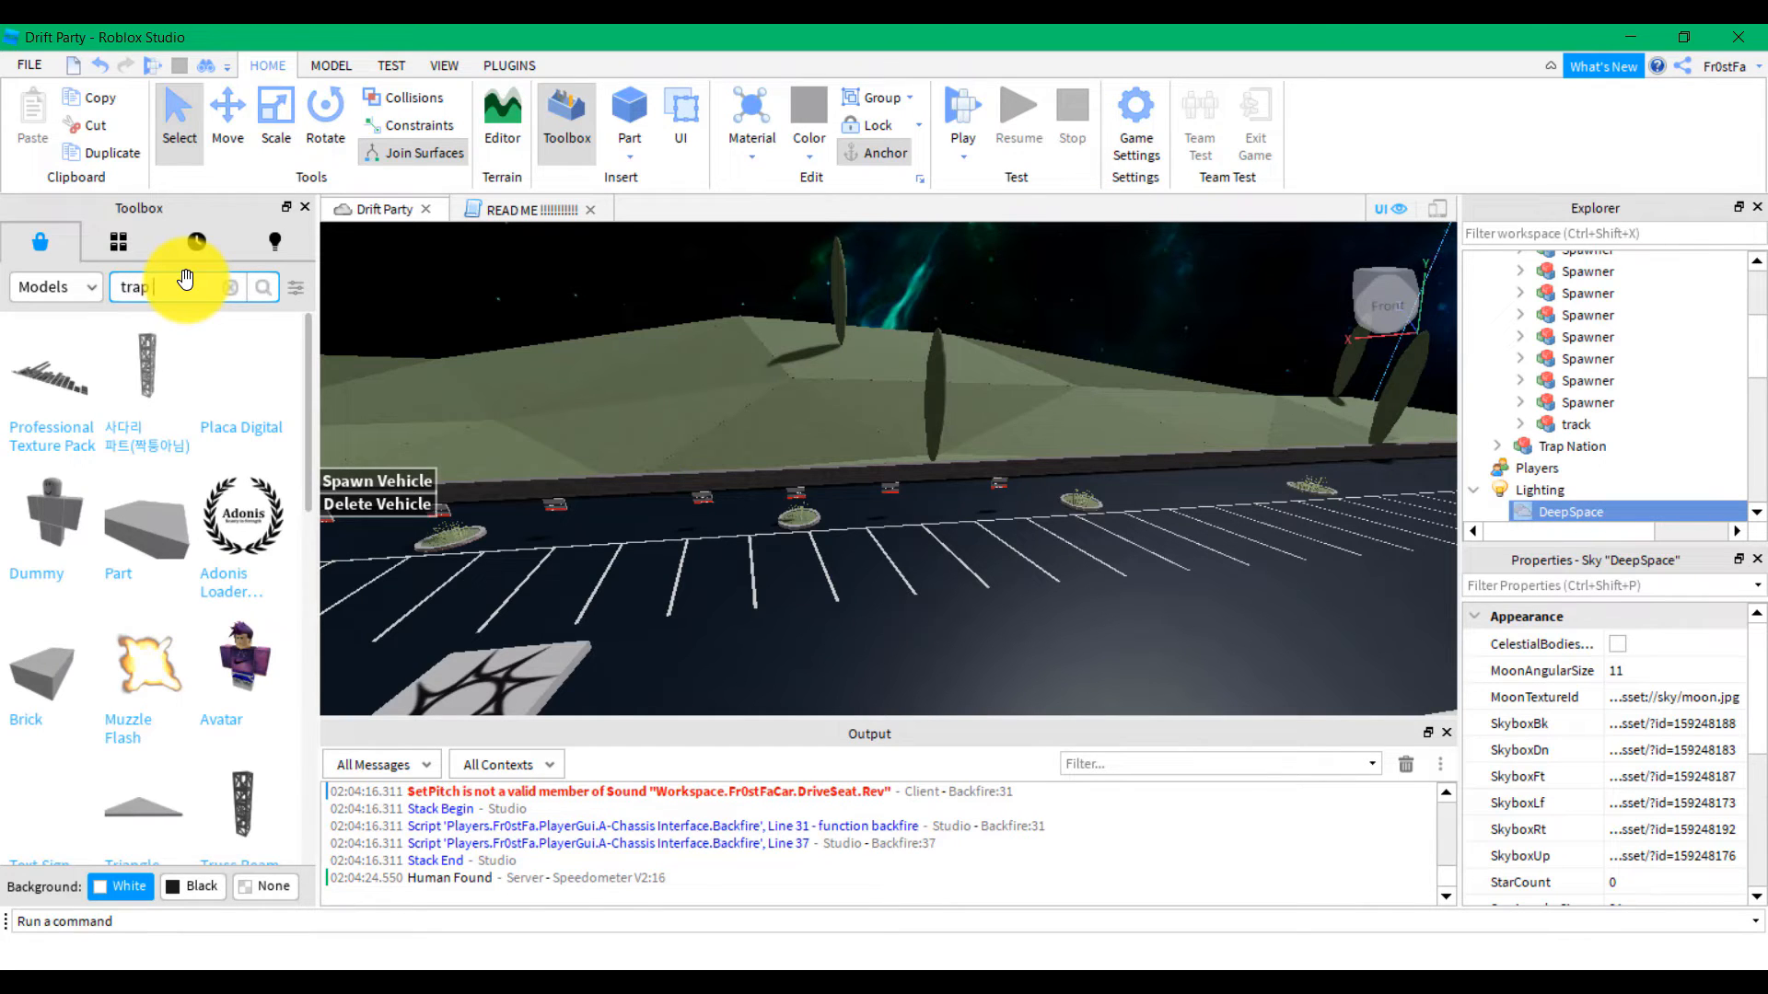
{"action": "type", "text": " nation"}
{"action": "key", "text": "Return"}
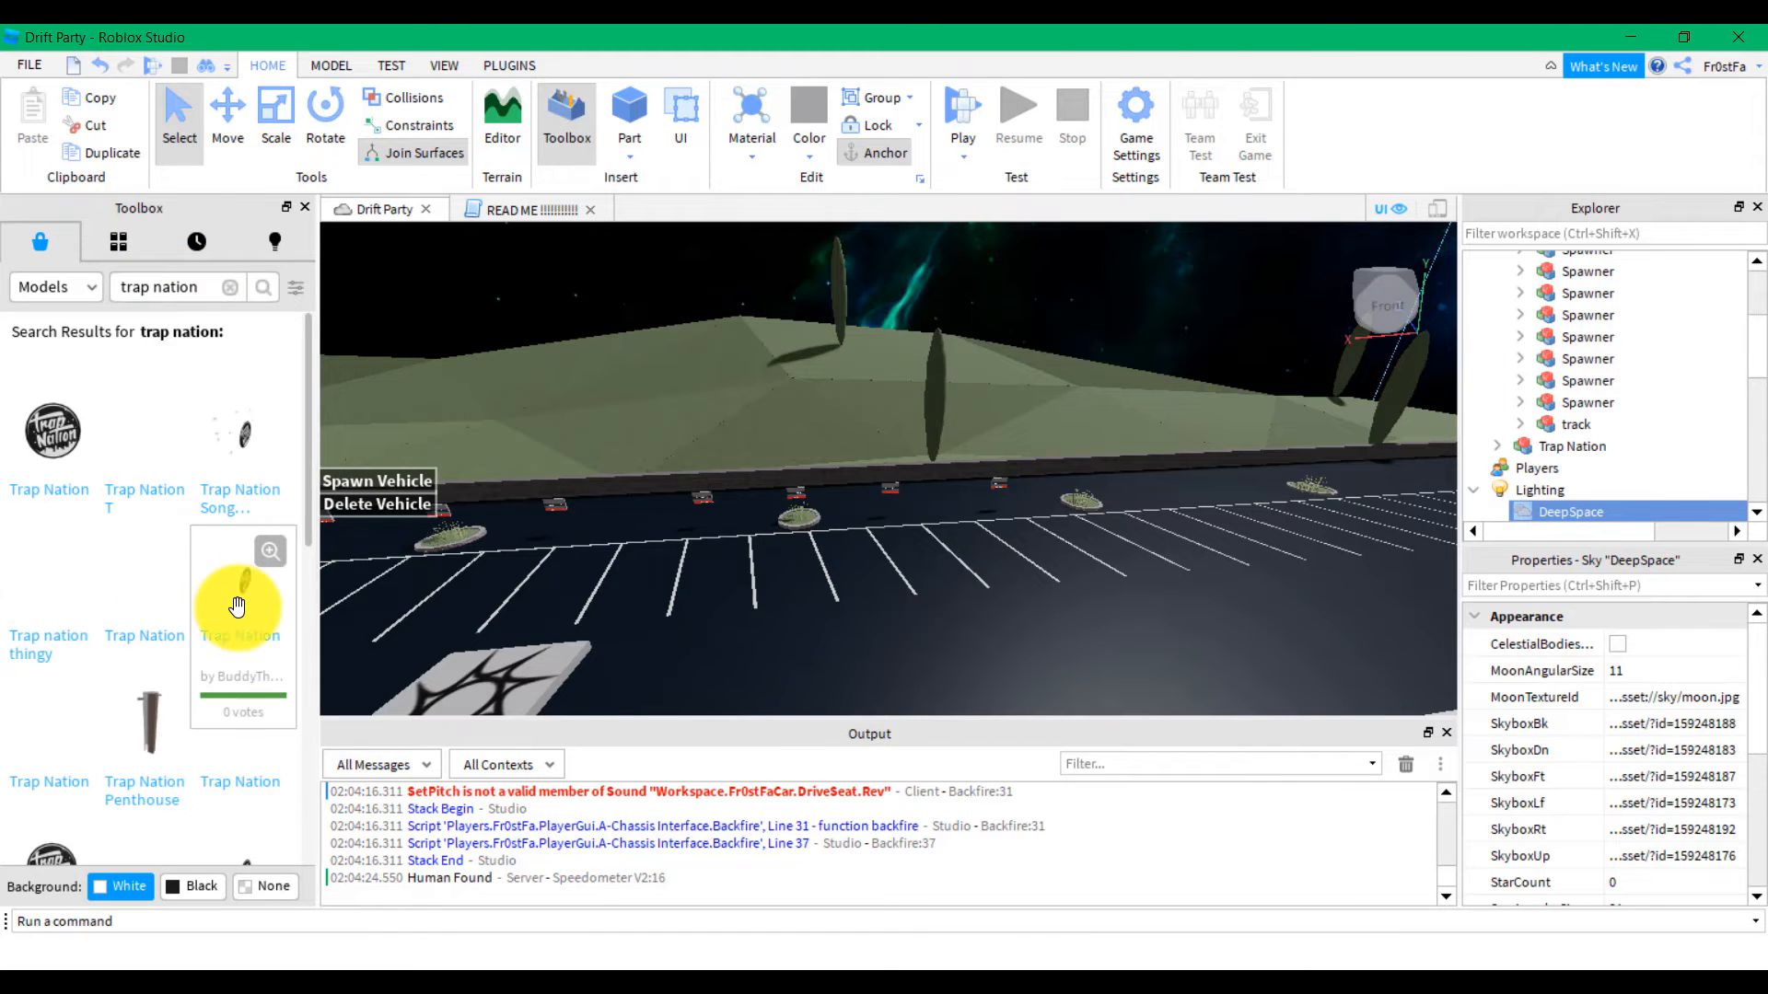
{"action": "scroll", "coordinate": [237, 607], "scroll_direction": "down", "scroll_amount": 4}
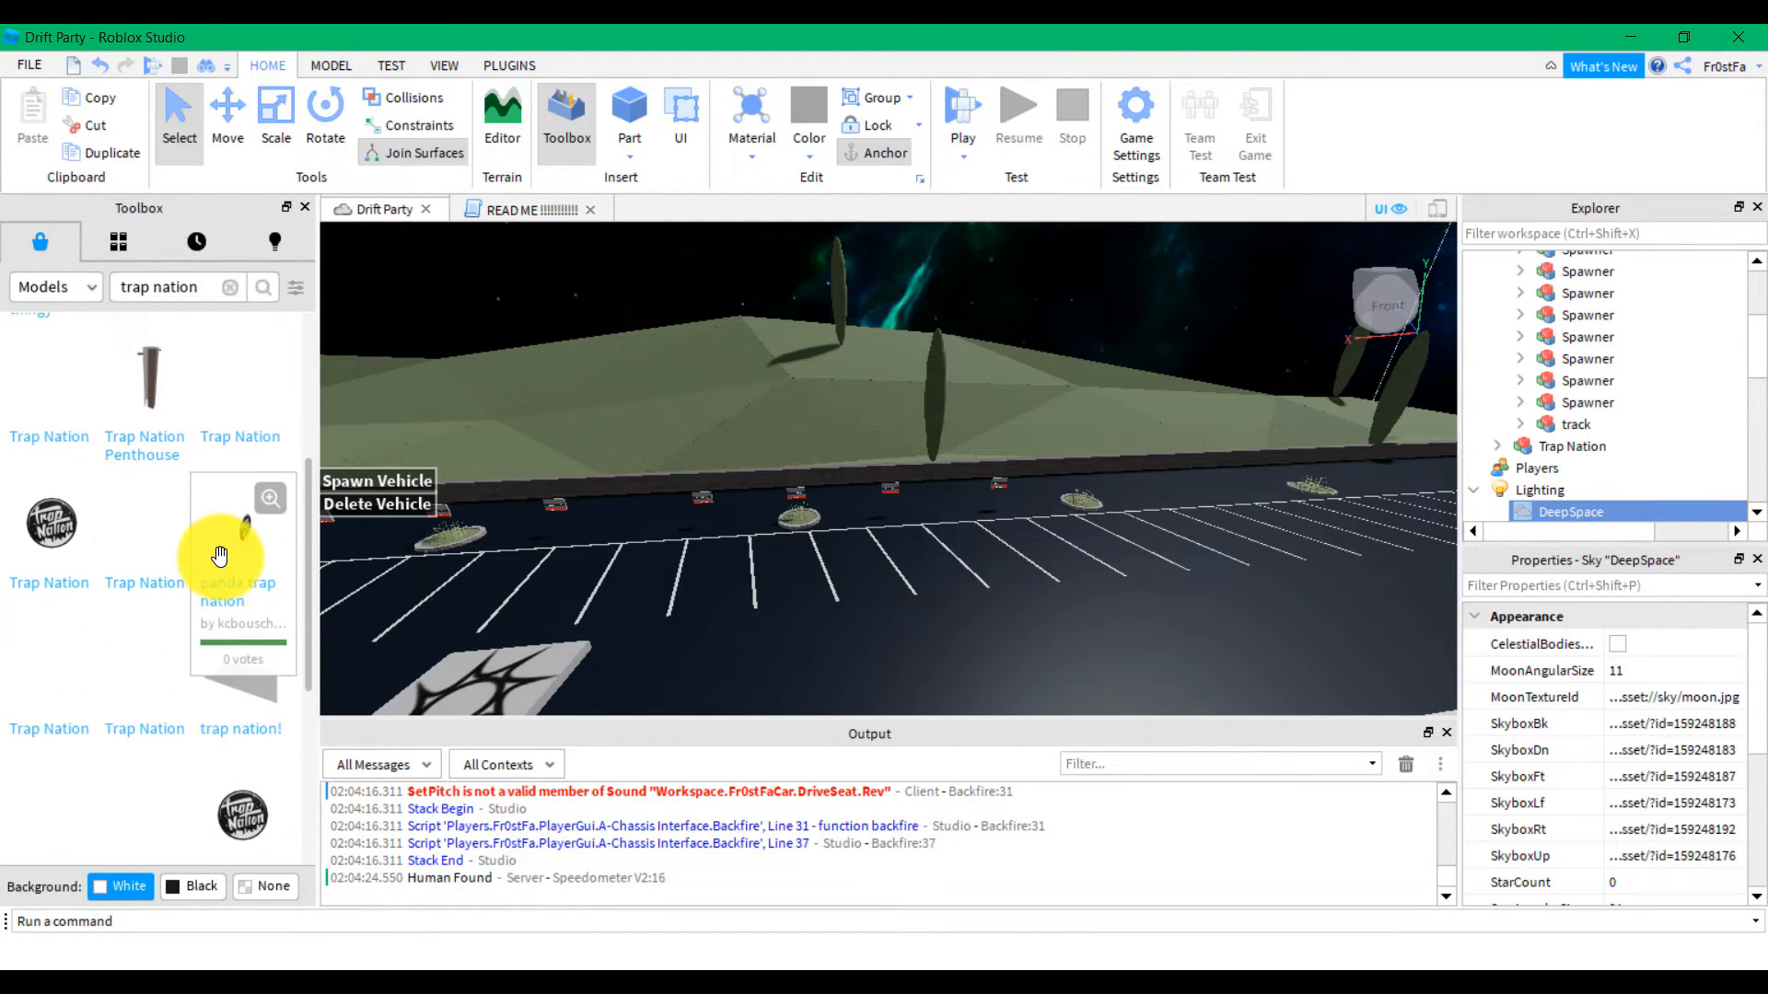
{"action": "scroll", "coordinate": [225, 591], "scroll_direction": "down", "scroll_amount": 4}
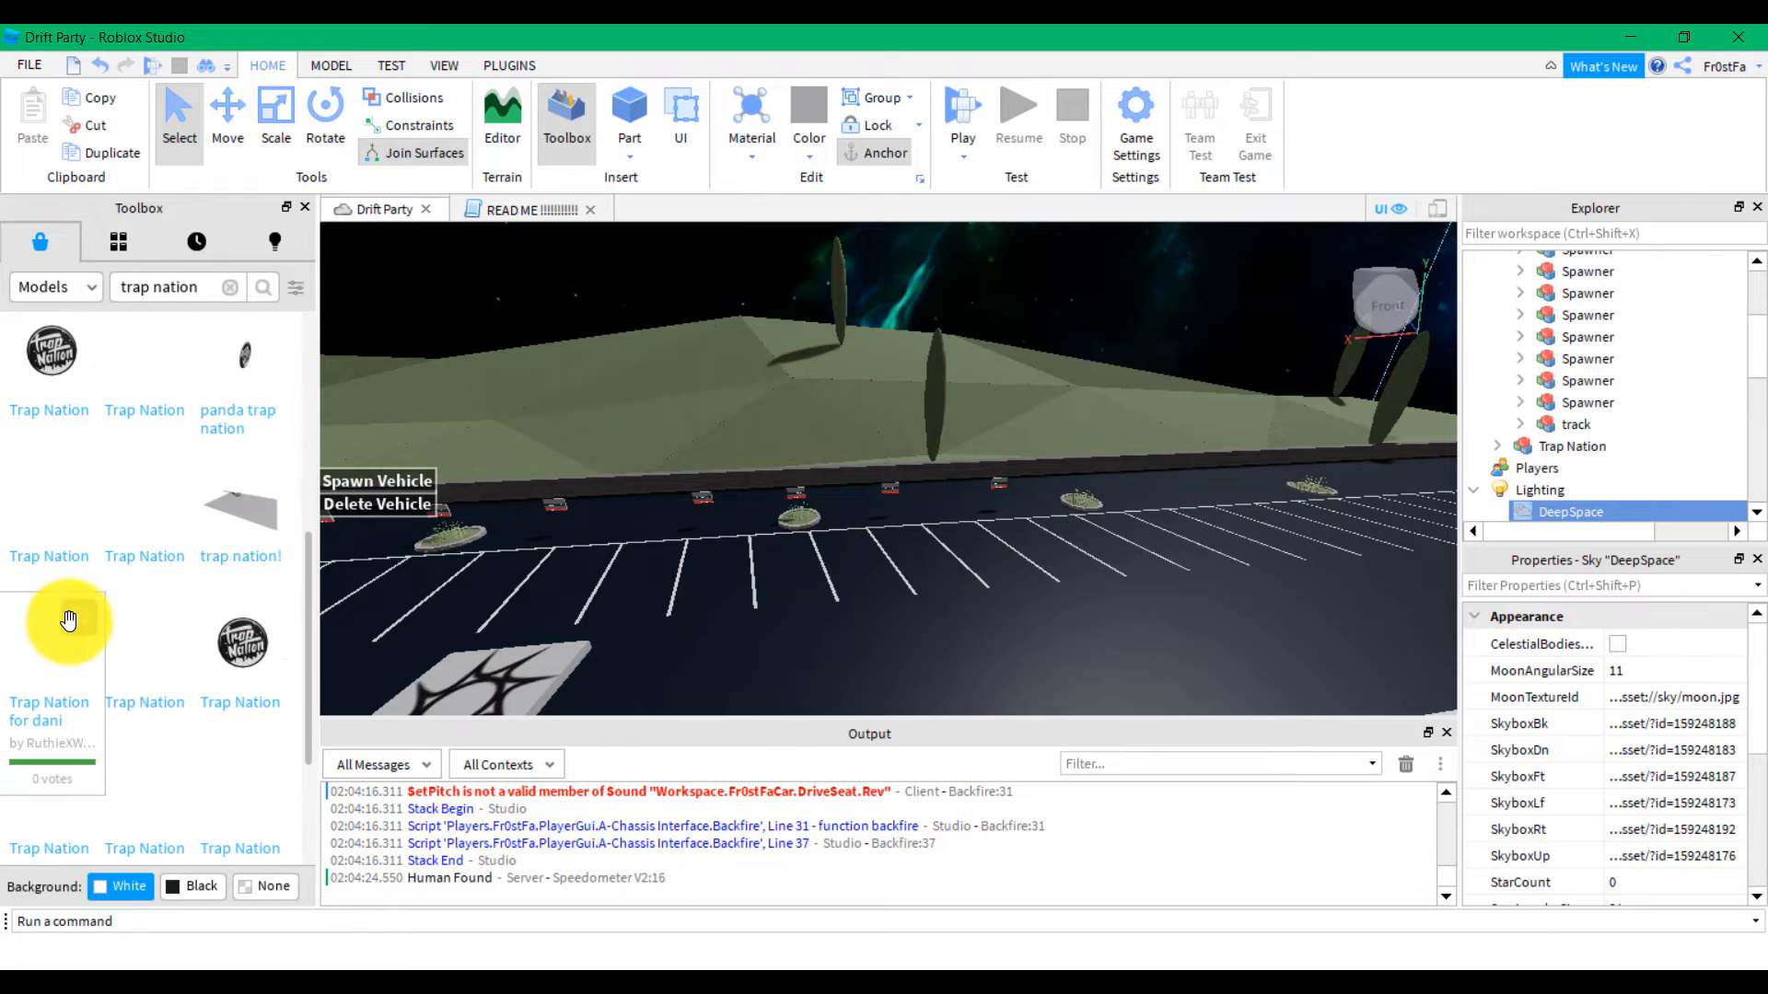
{"action": "scroll", "coordinate": [67, 626], "scroll_direction": "up", "scroll_amount": 8}
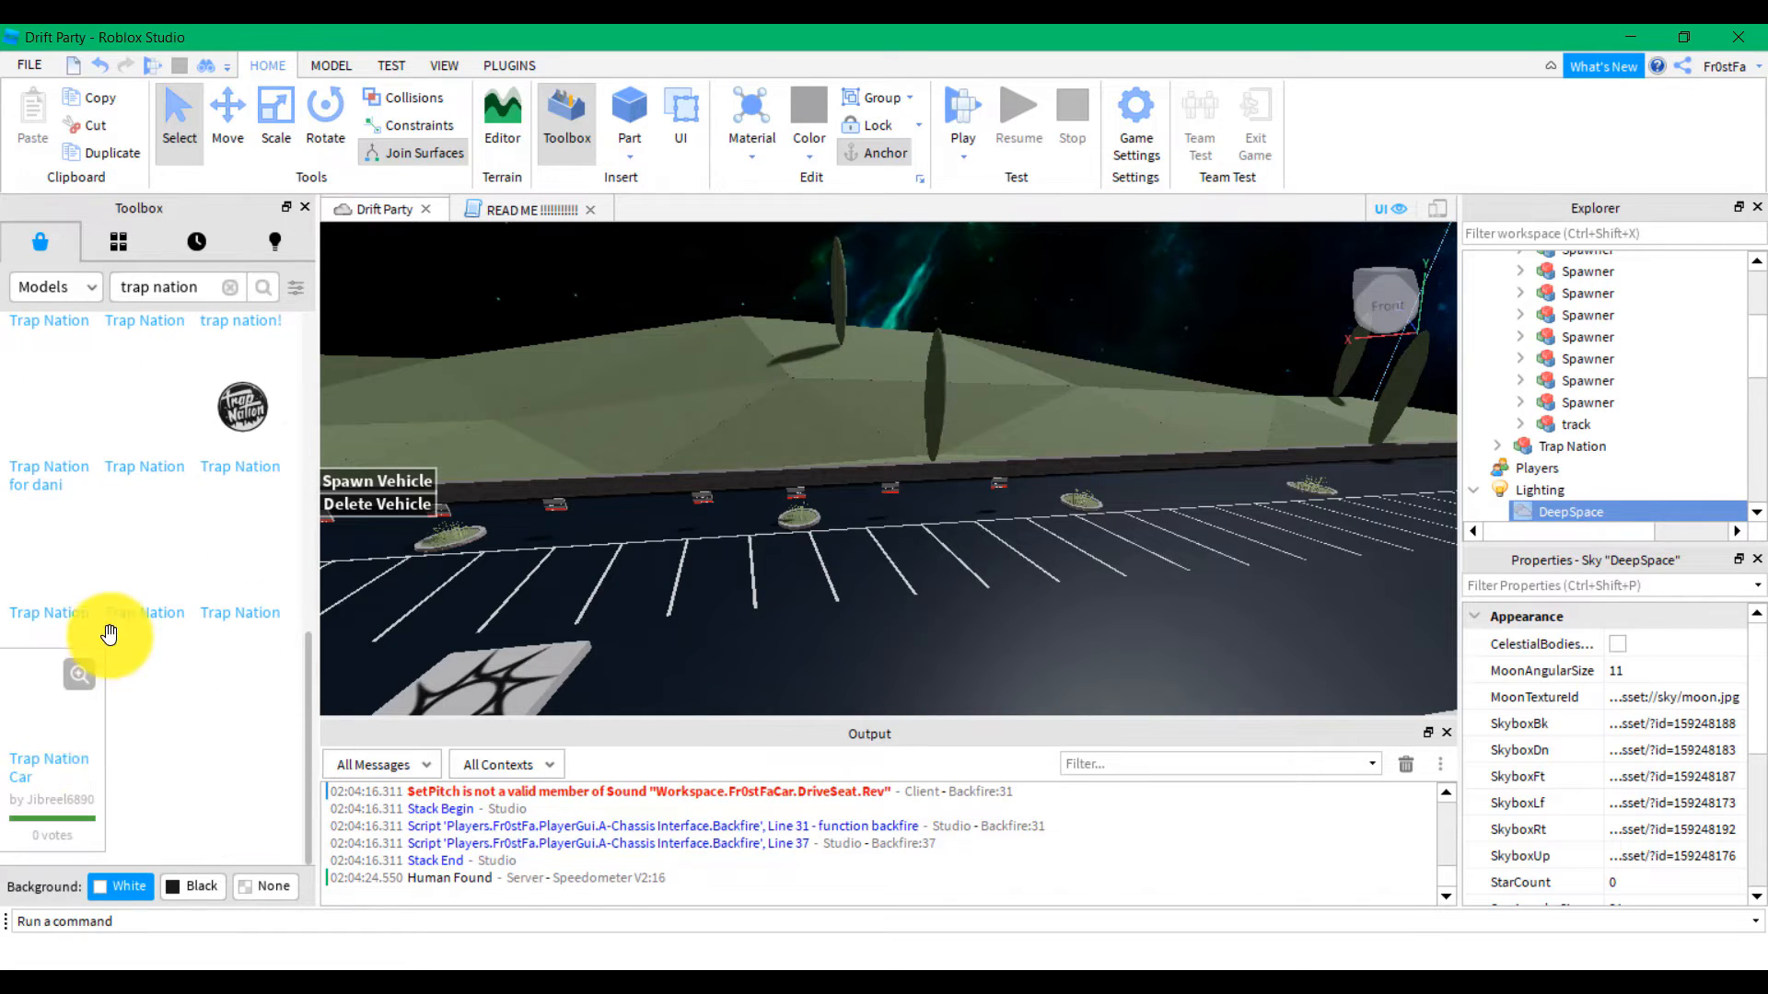
Insert the Trap Nation model and change line 4 of PLAY YOUR MUSIC to lowercase 'workspace'
{"action": "left_click", "coordinate": [111, 572]}
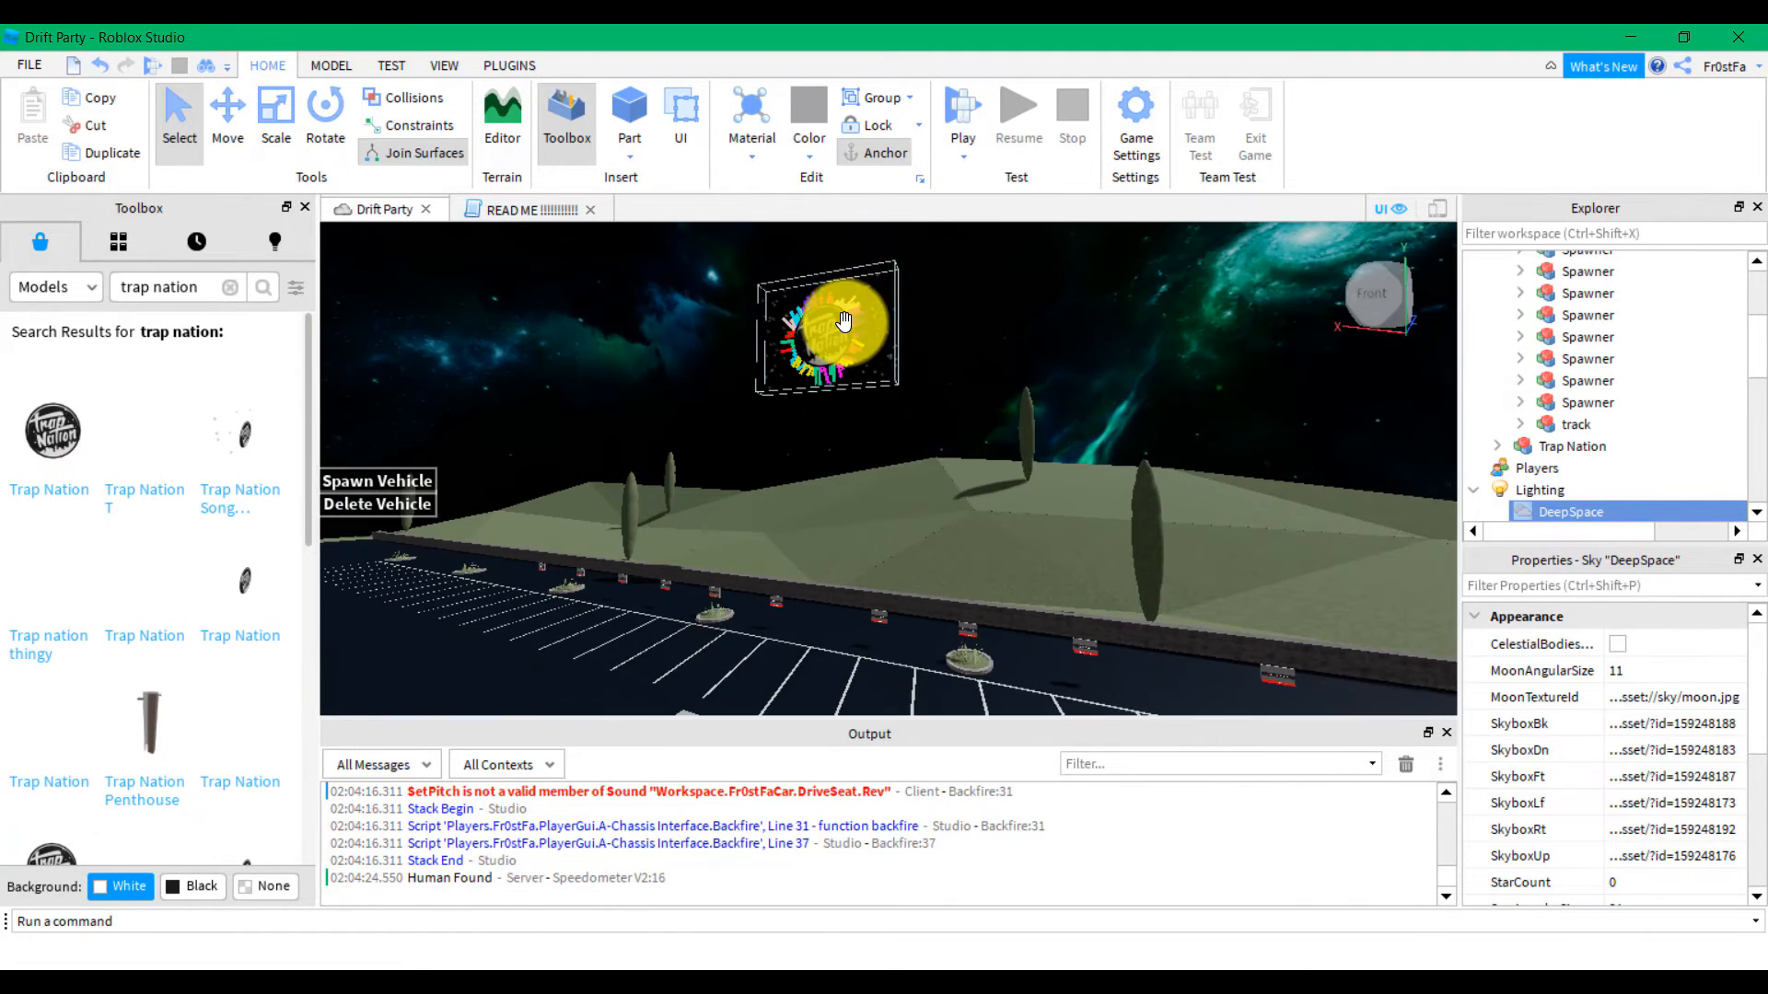
{"action": "left_click", "coordinate": [1499, 447]}
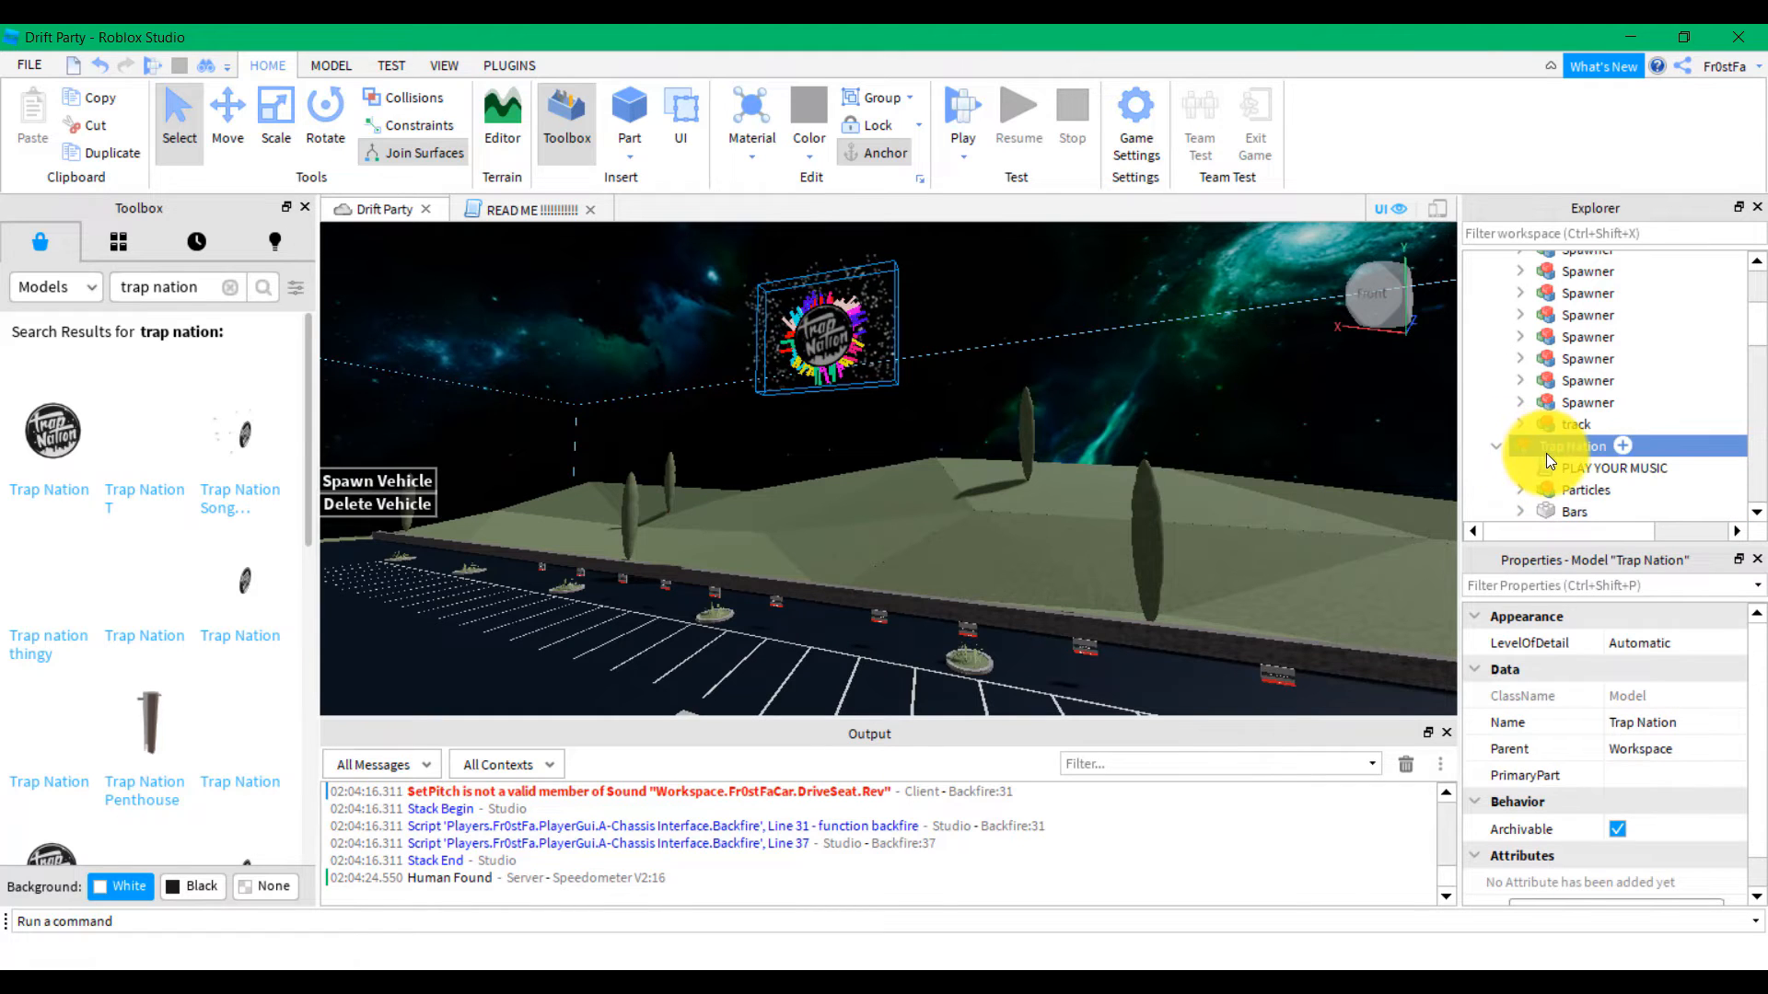
{"action": "double_click", "coordinate": [1554, 403]}
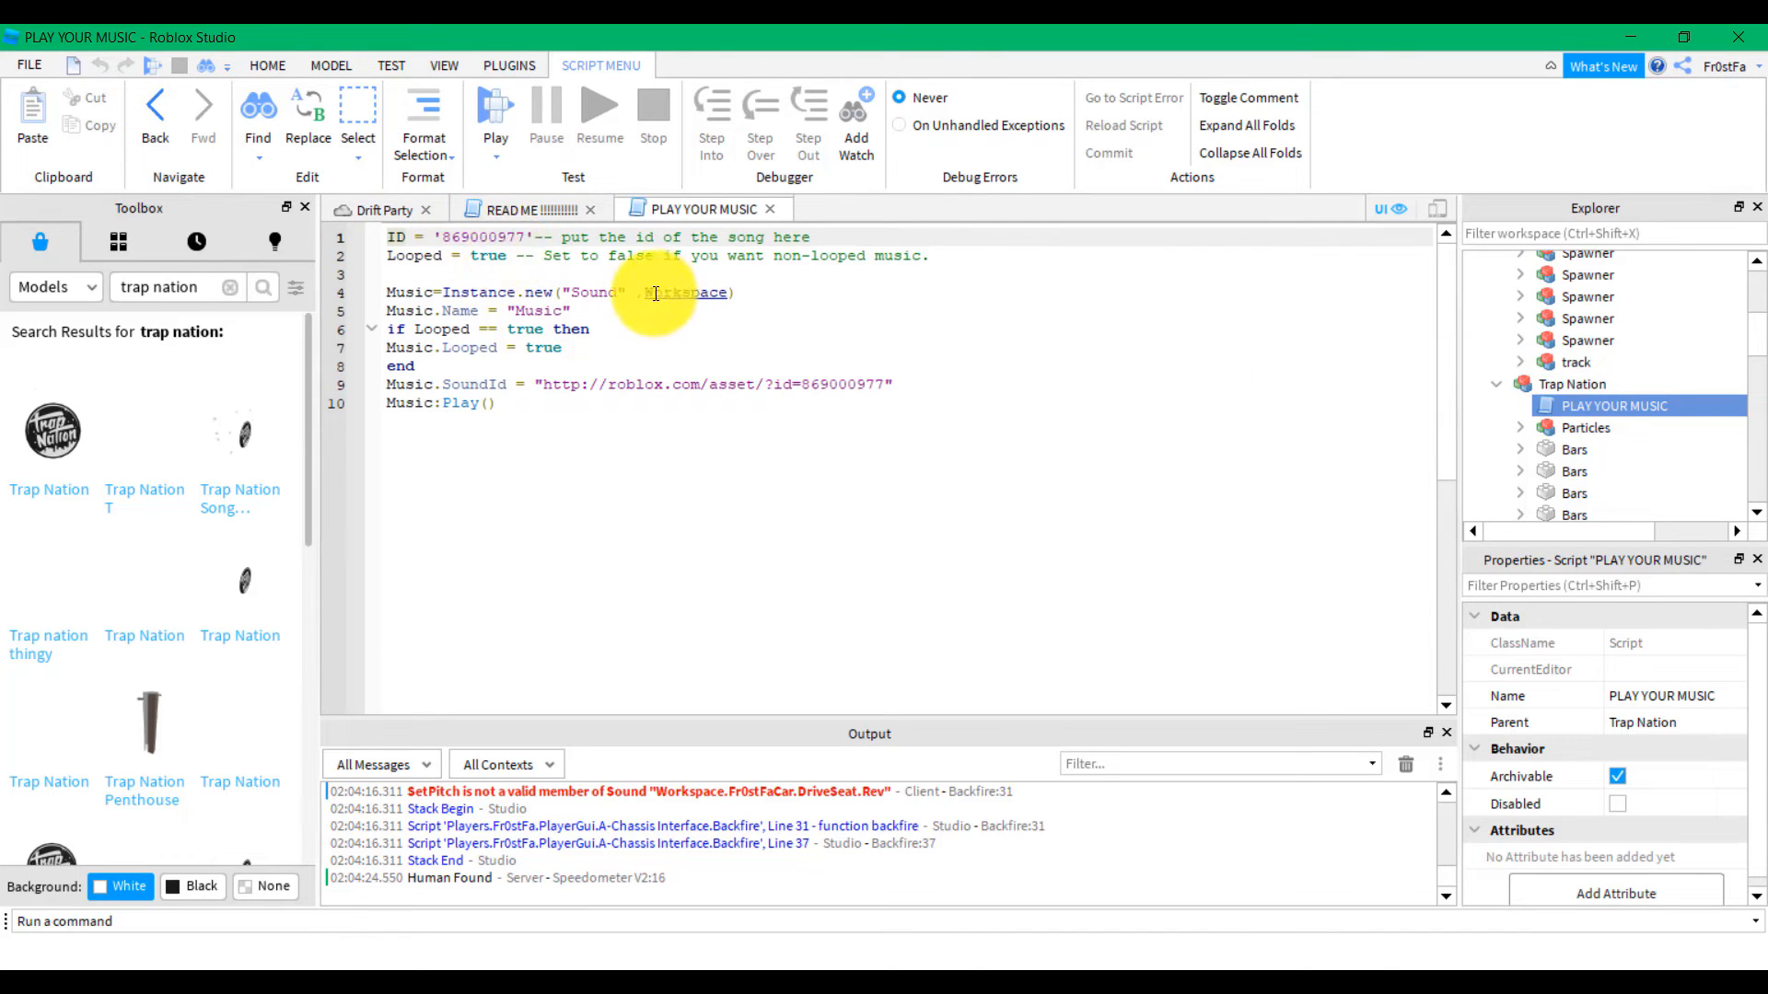
{"action": "mouse_move", "coordinate": [655, 293]}
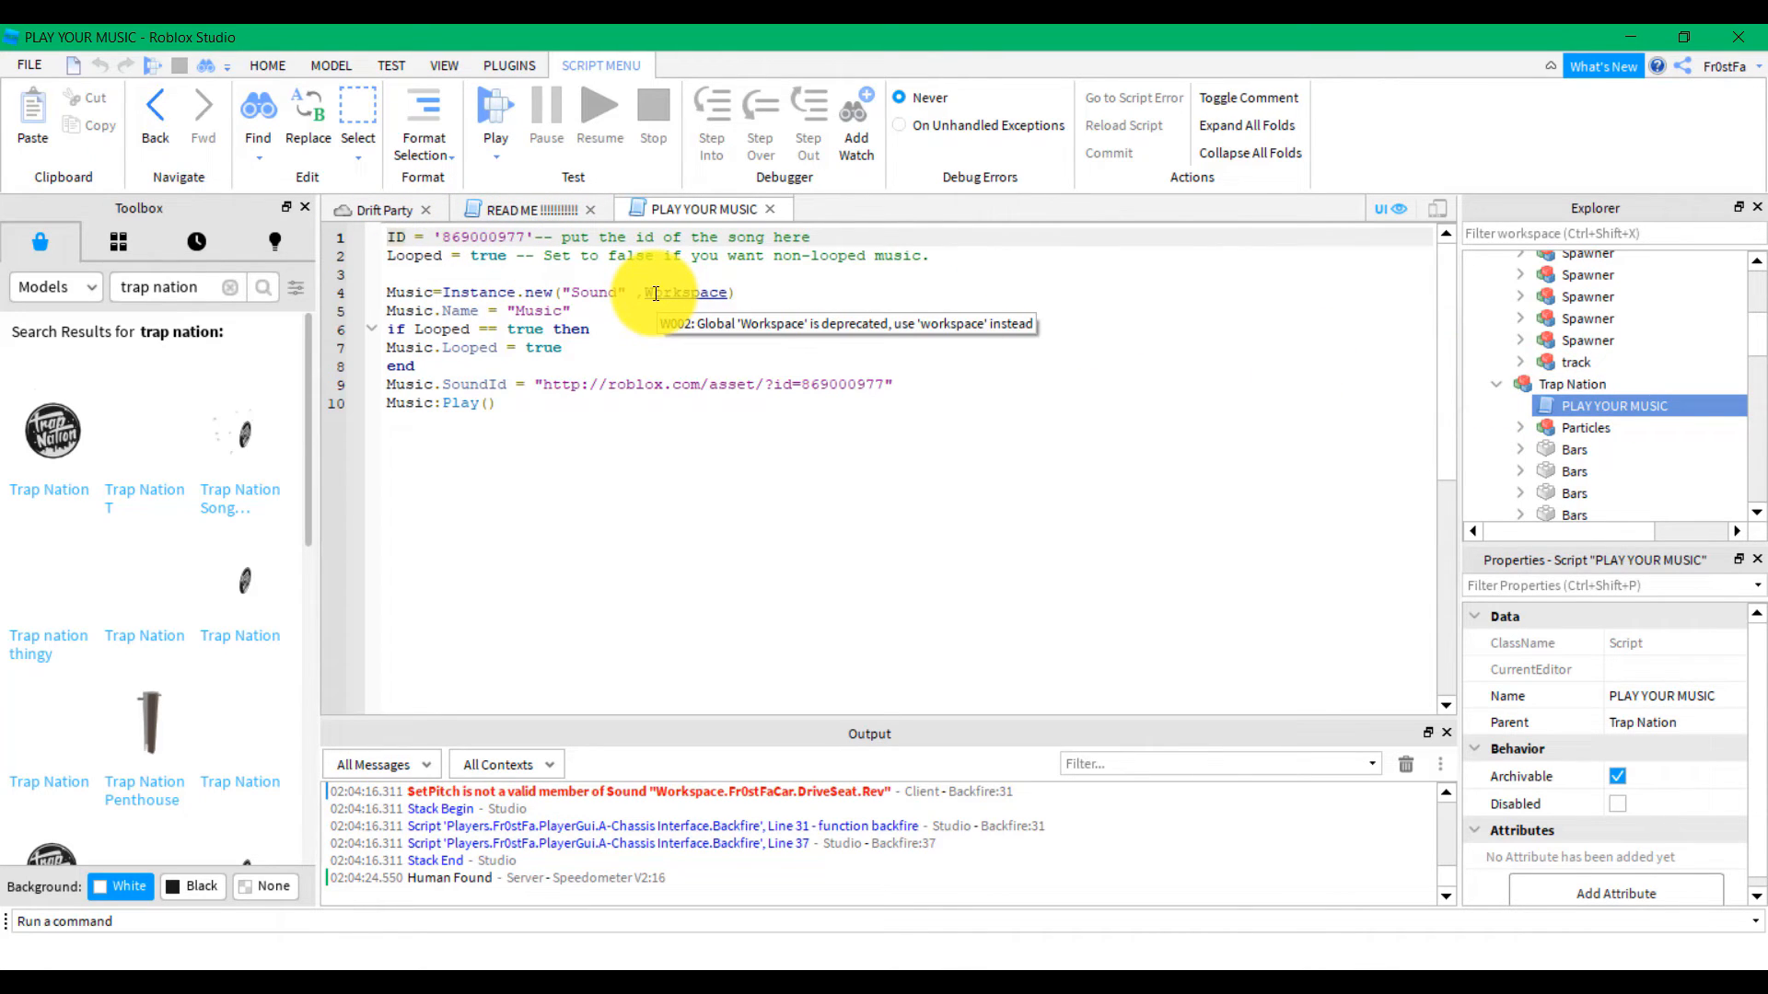
{"action": "left_click", "coordinate": [655, 293]}
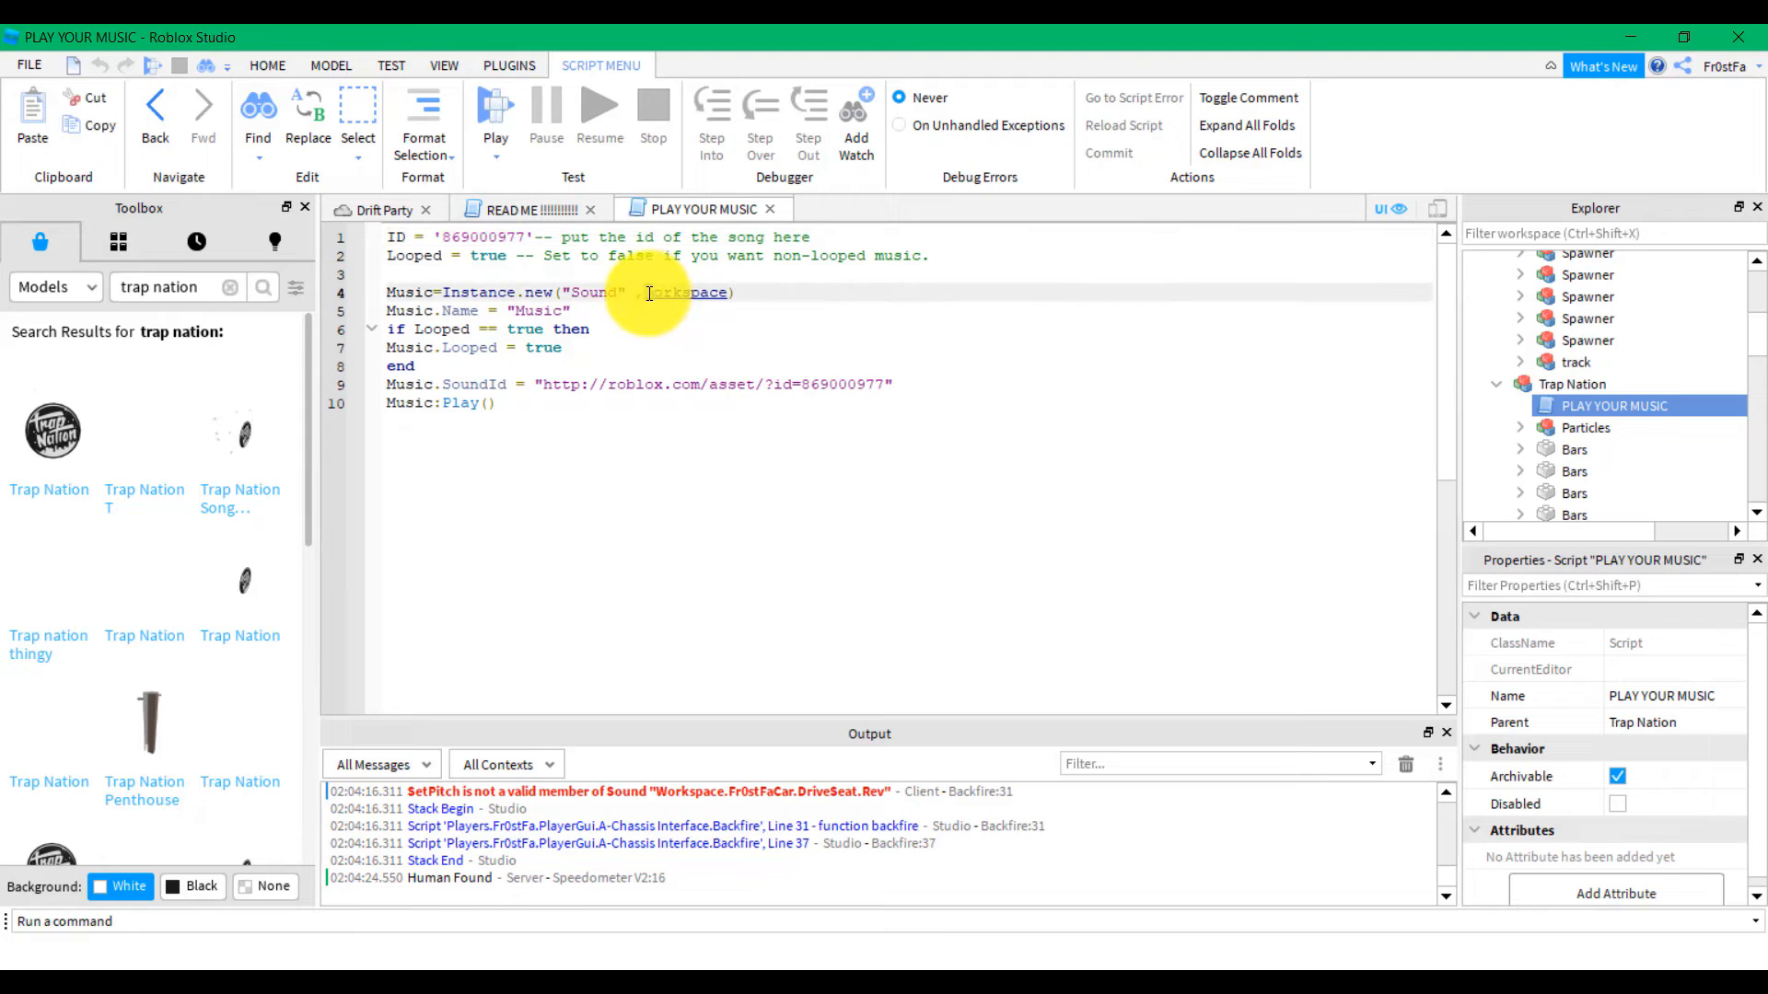
{"action": "left_click", "coordinate": [379, 208]}
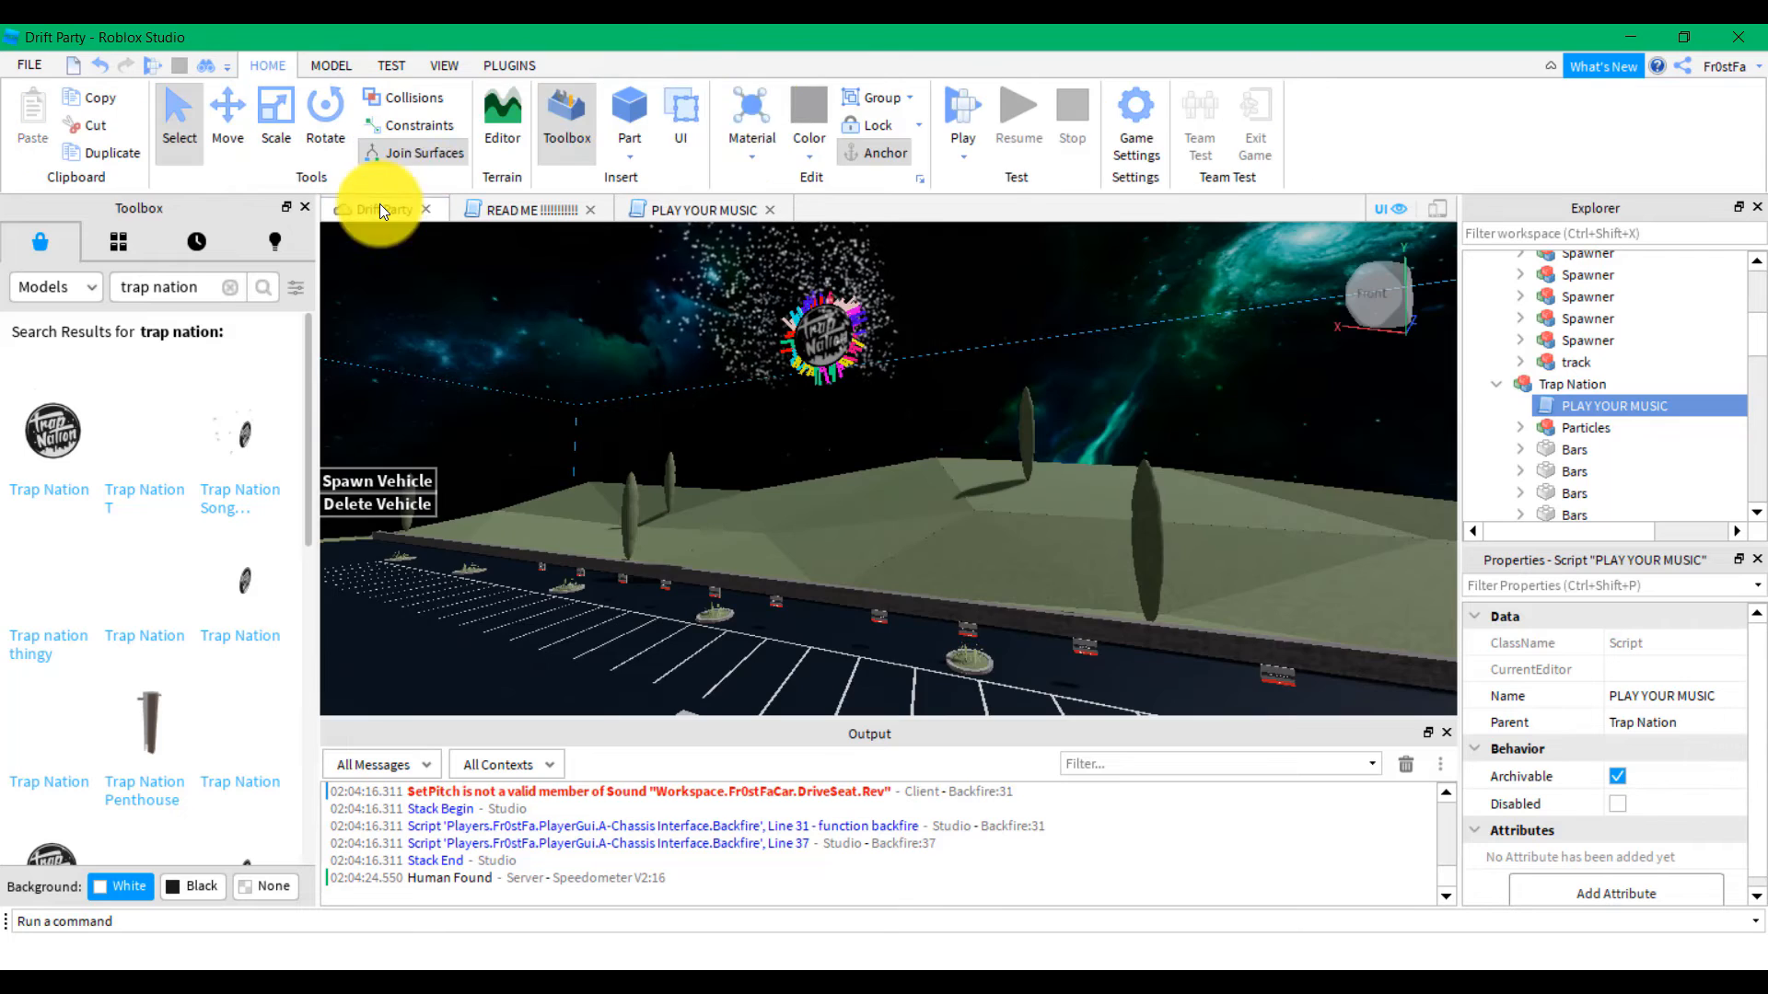
Run a short Drift Party playtest to hear the Trap Nation music, then stop it
{"action": "left_click", "coordinate": [970, 102]}
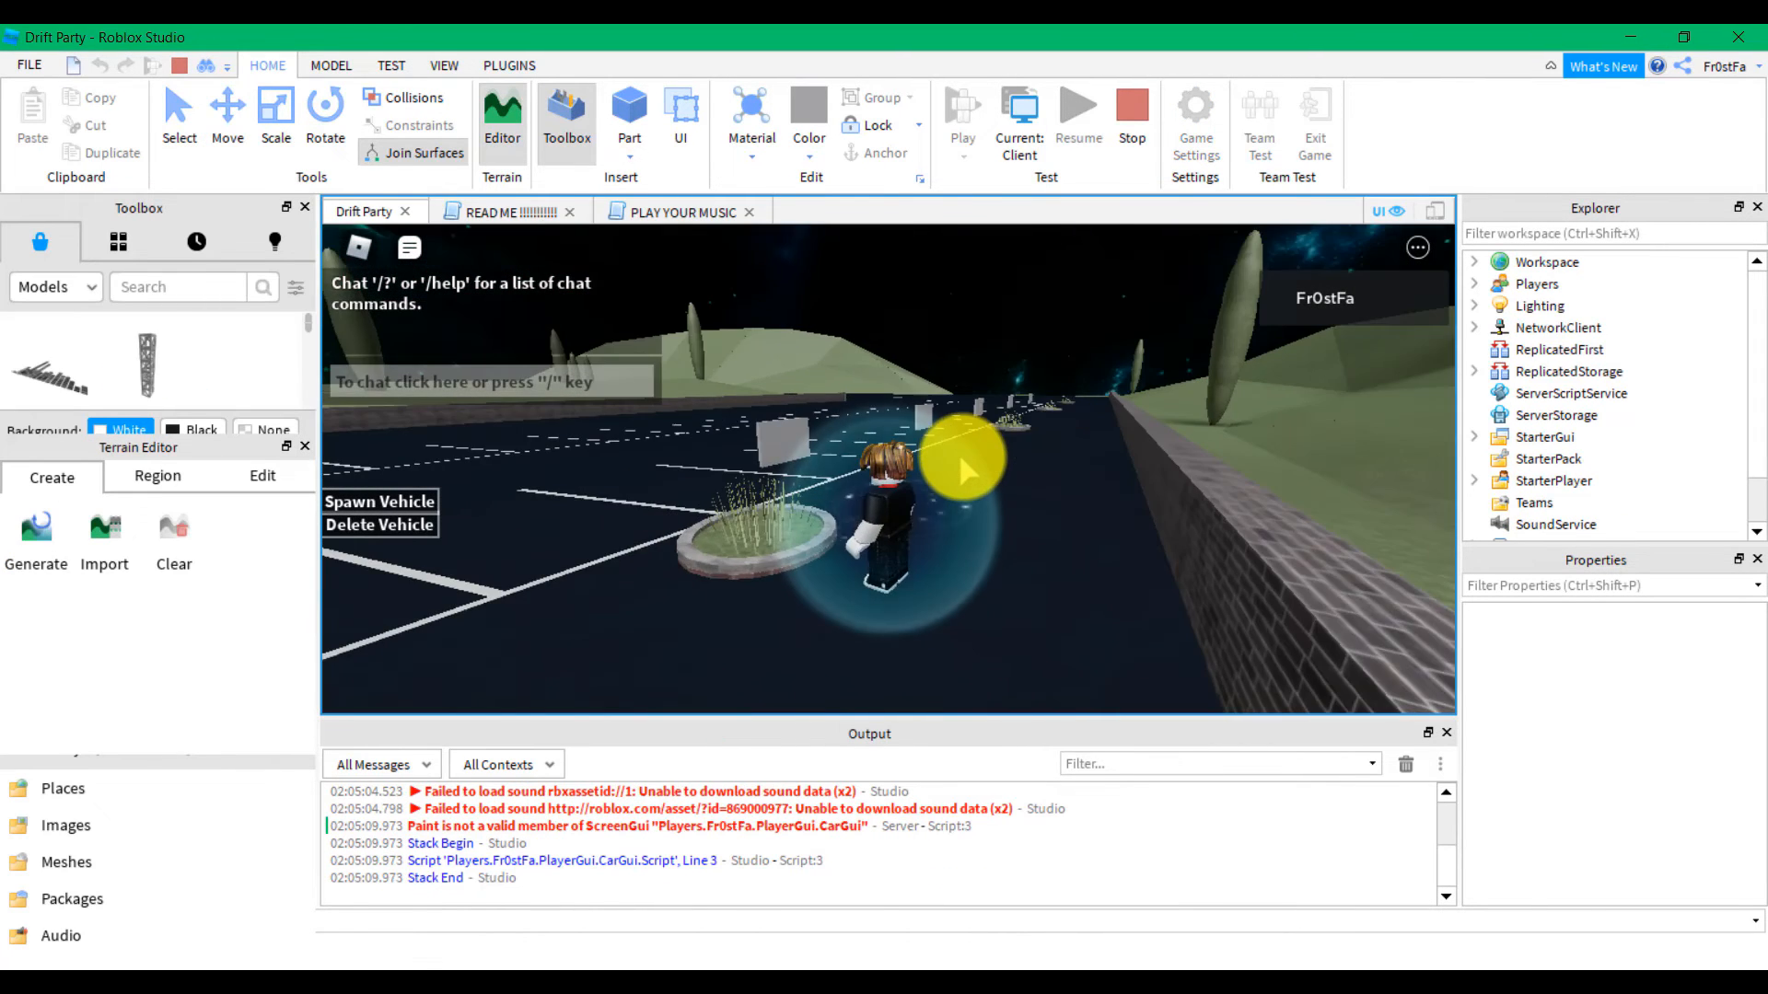
{"action": "right_click_drag", "start_coordinate": [962, 457], "coordinate": [962, 458]}
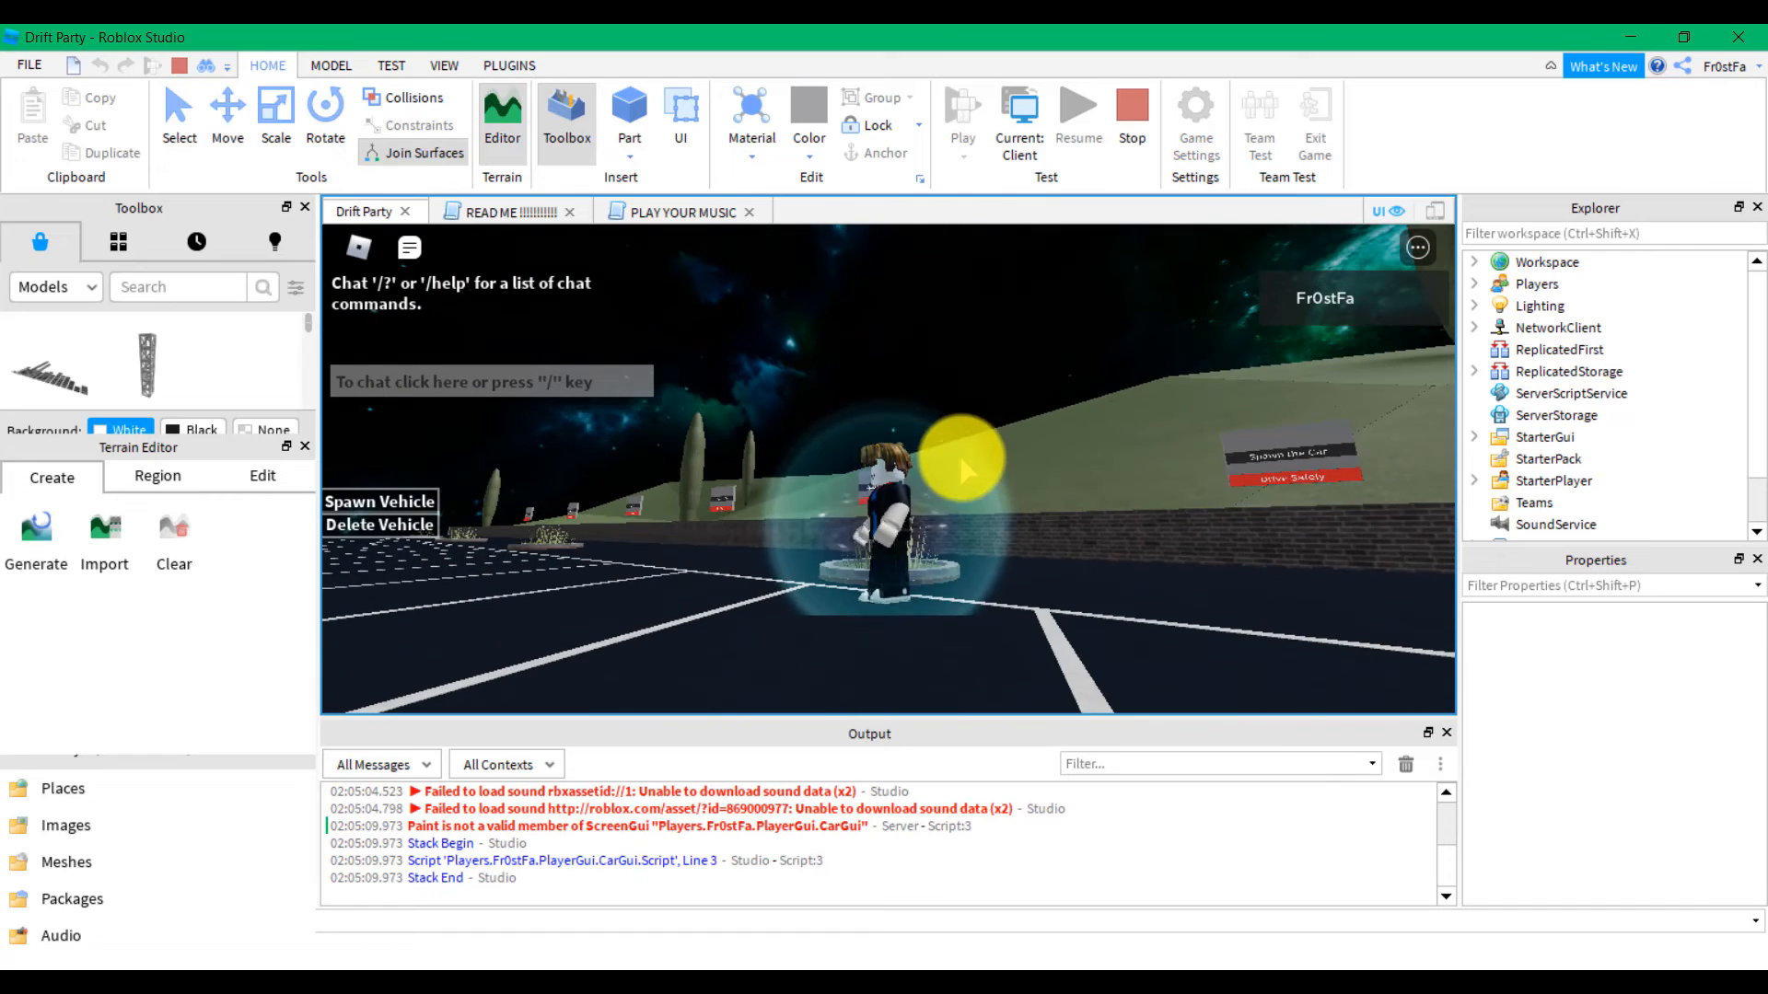
{"action": "left_click", "coordinate": [1127, 134]}
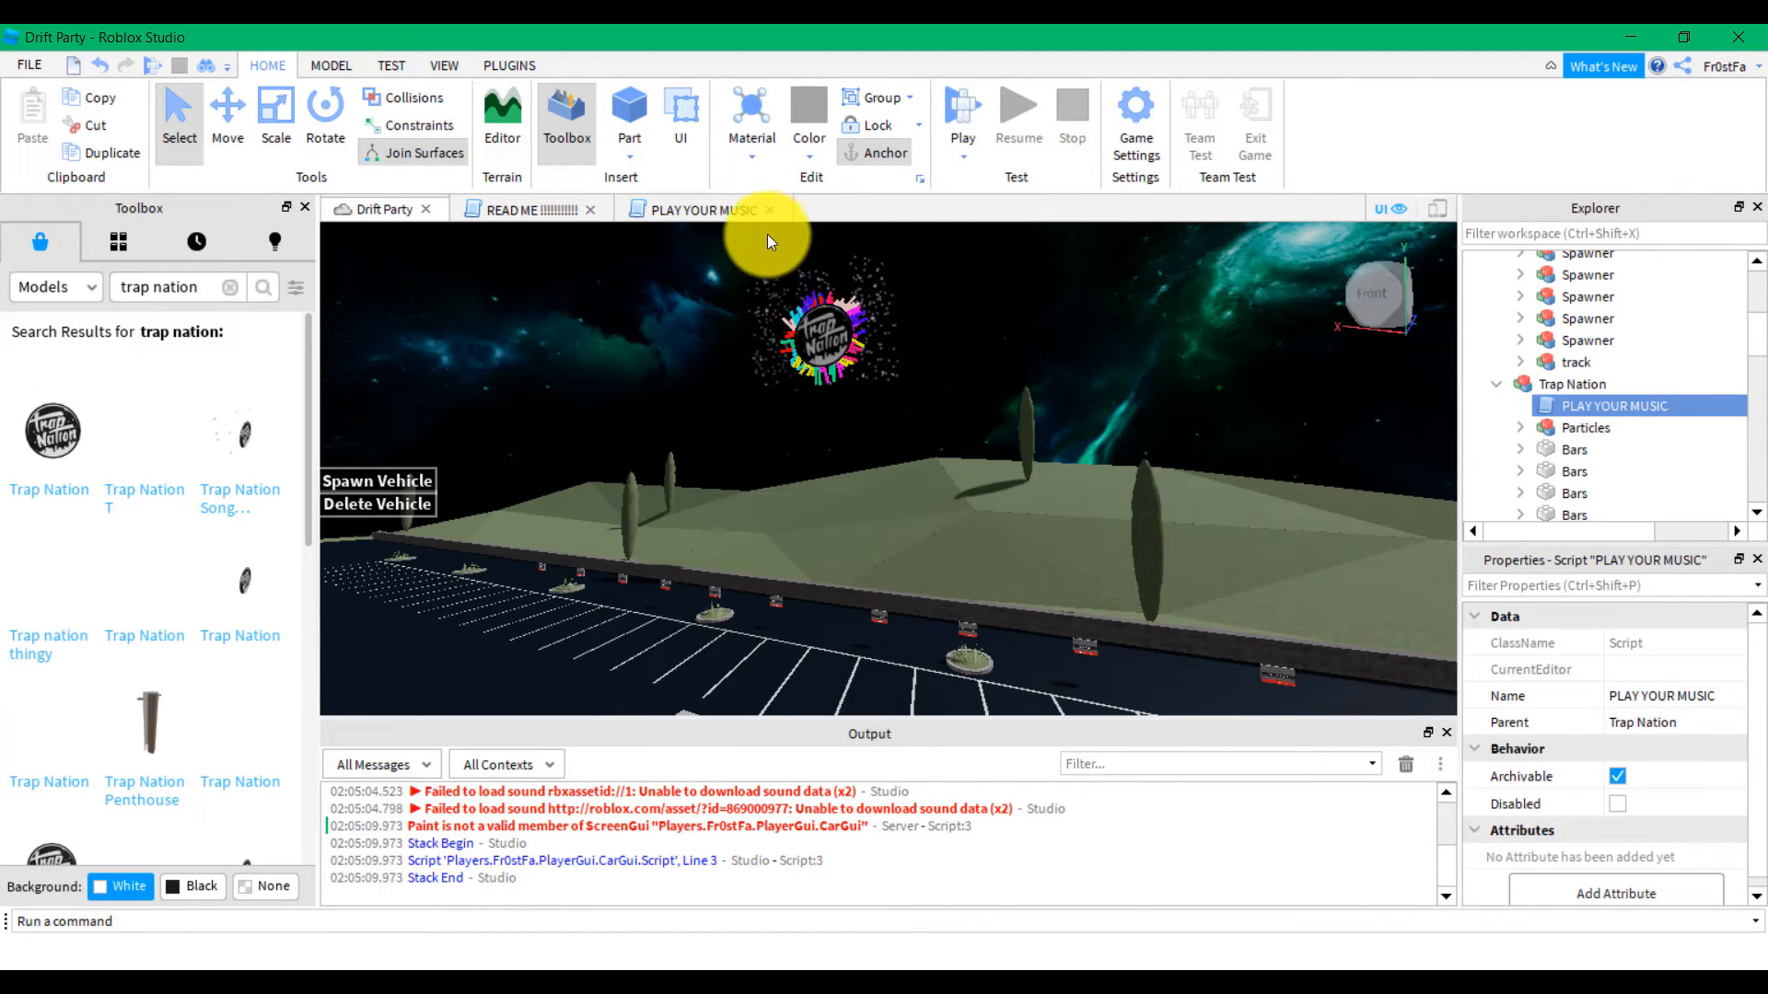
{"action": "left_click", "coordinate": [728, 212]}
{"action": "left_click", "coordinate": [769, 209]}
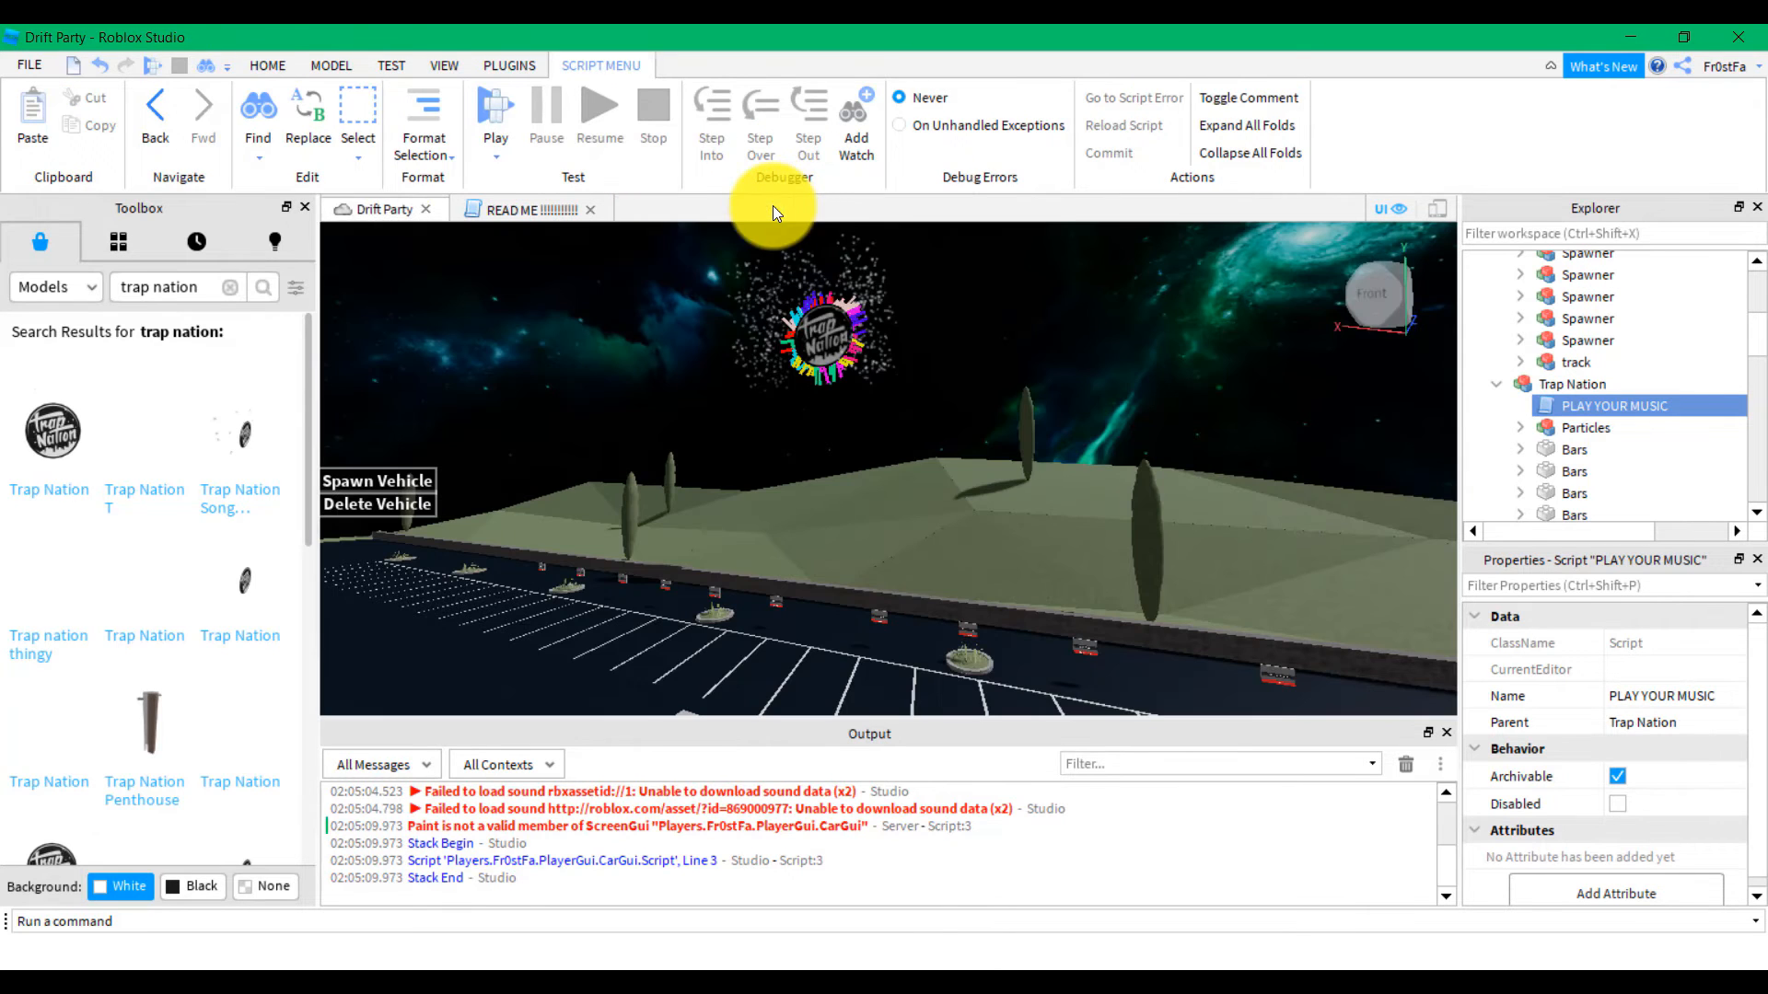
{"action": "right_click_drag", "start_coordinate": [682, 393], "coordinate": [684, 392]}
{"action": "right_click_drag", "start_coordinate": [845, 486], "coordinate": [532, 446]}
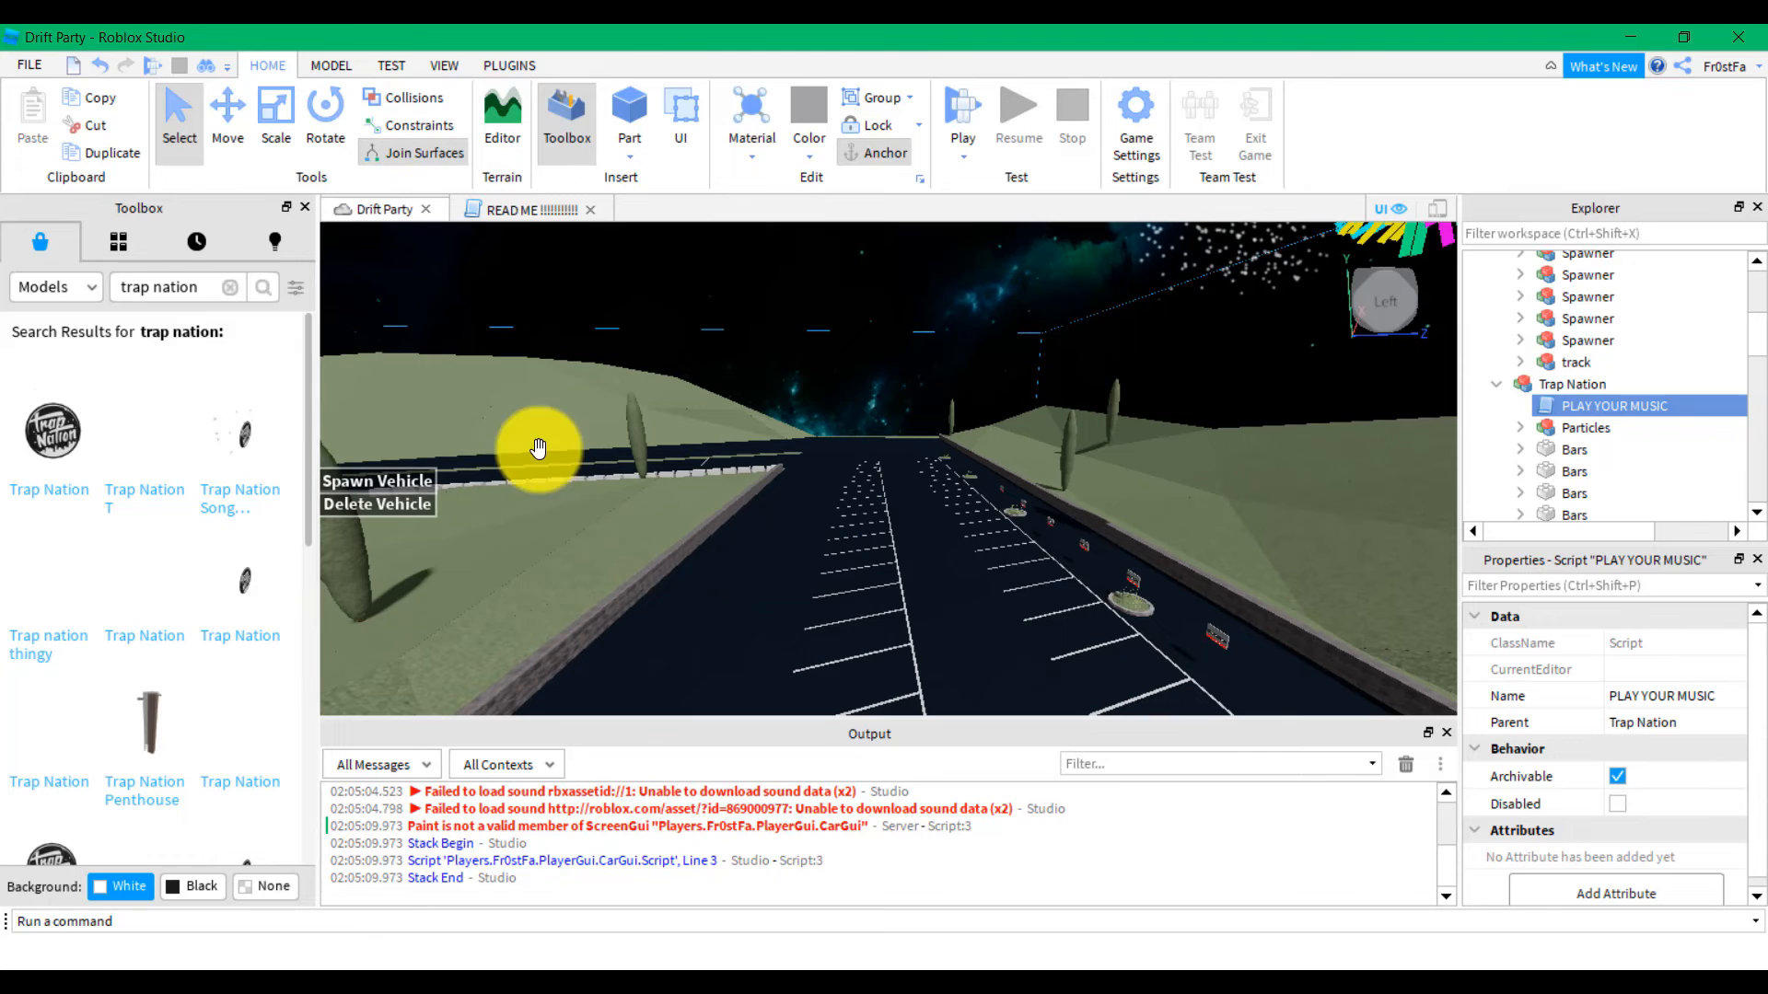
{"action": "left_click", "coordinate": [230, 287]}
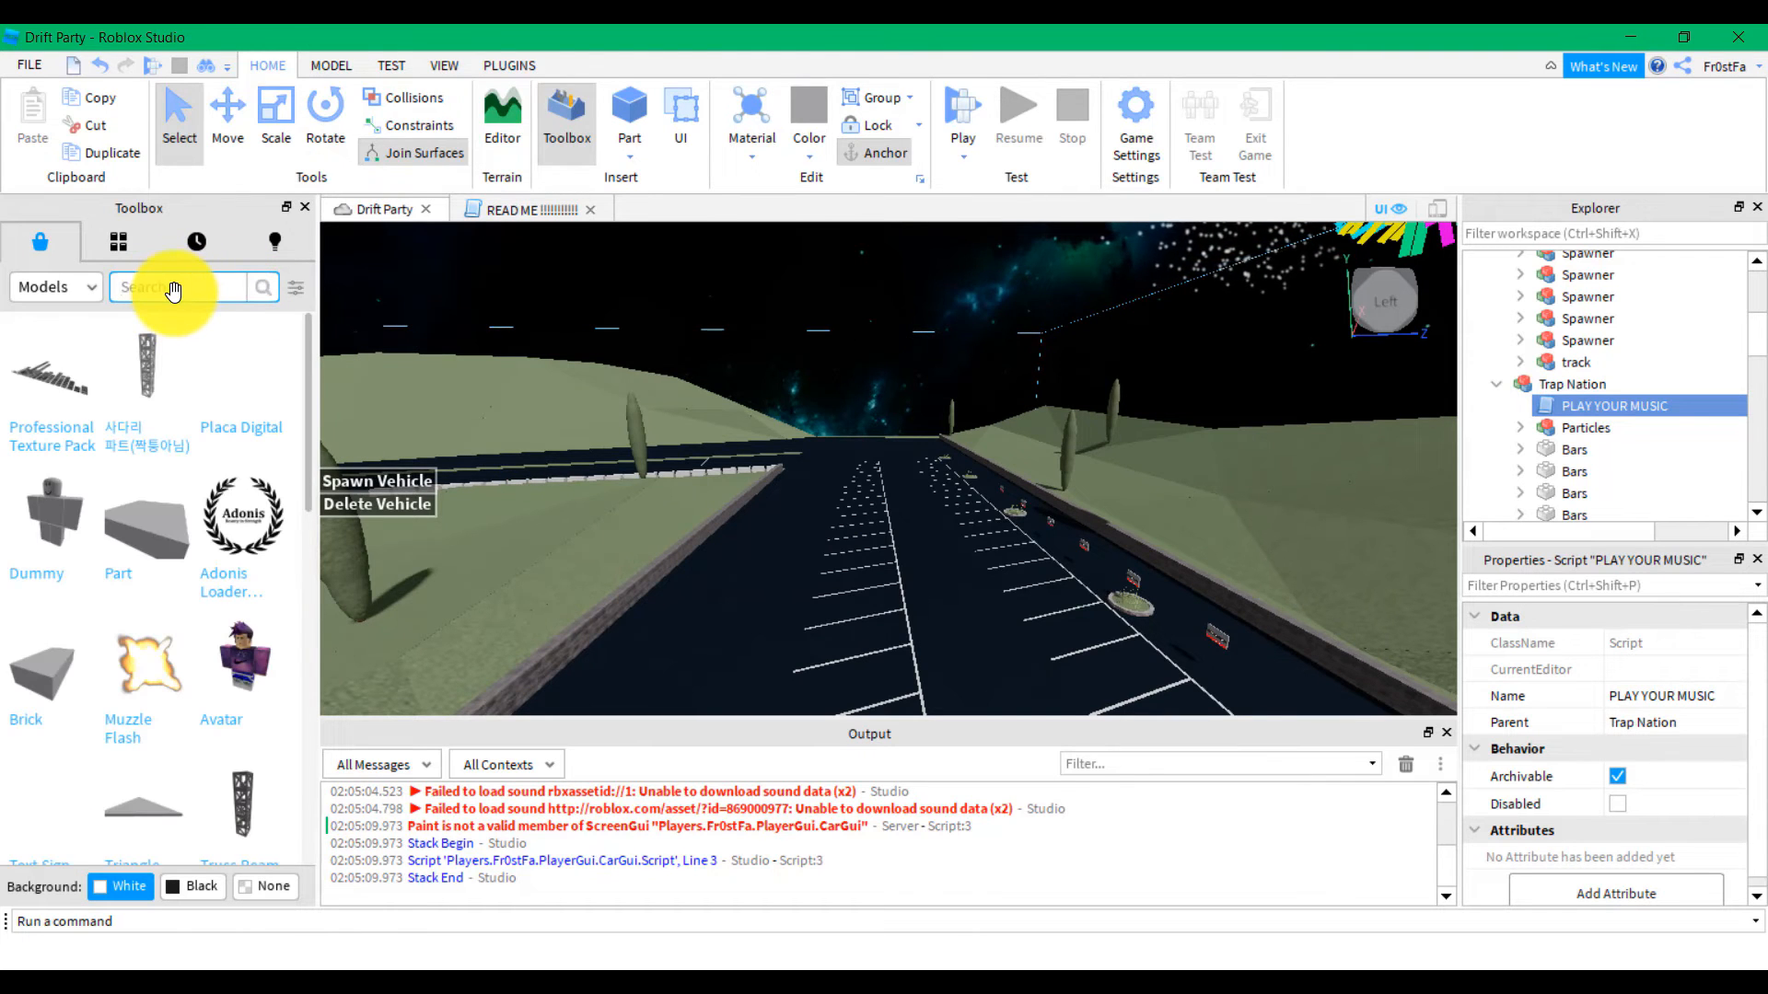
{"action": "right_click_drag", "start_coordinate": [659, 445], "coordinate": [604, 434]}
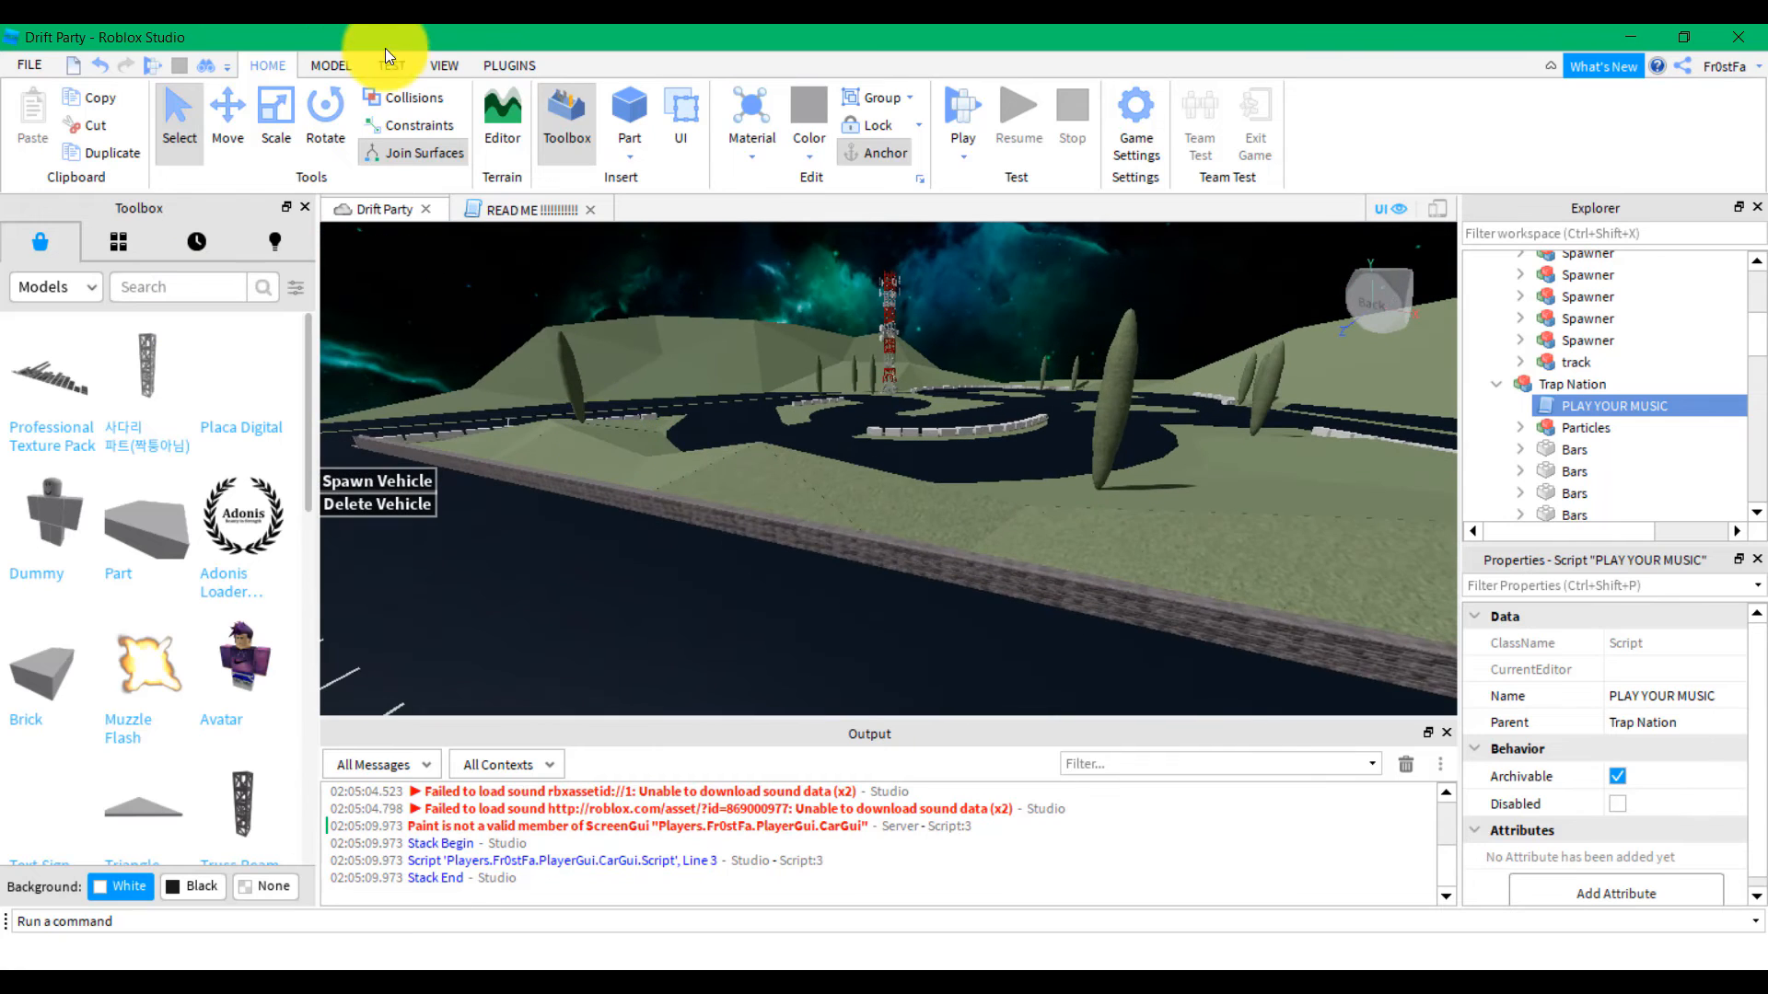
Set the TEST tab's local server player count to 3 Players
{"action": "left_click", "coordinate": [400, 61]}
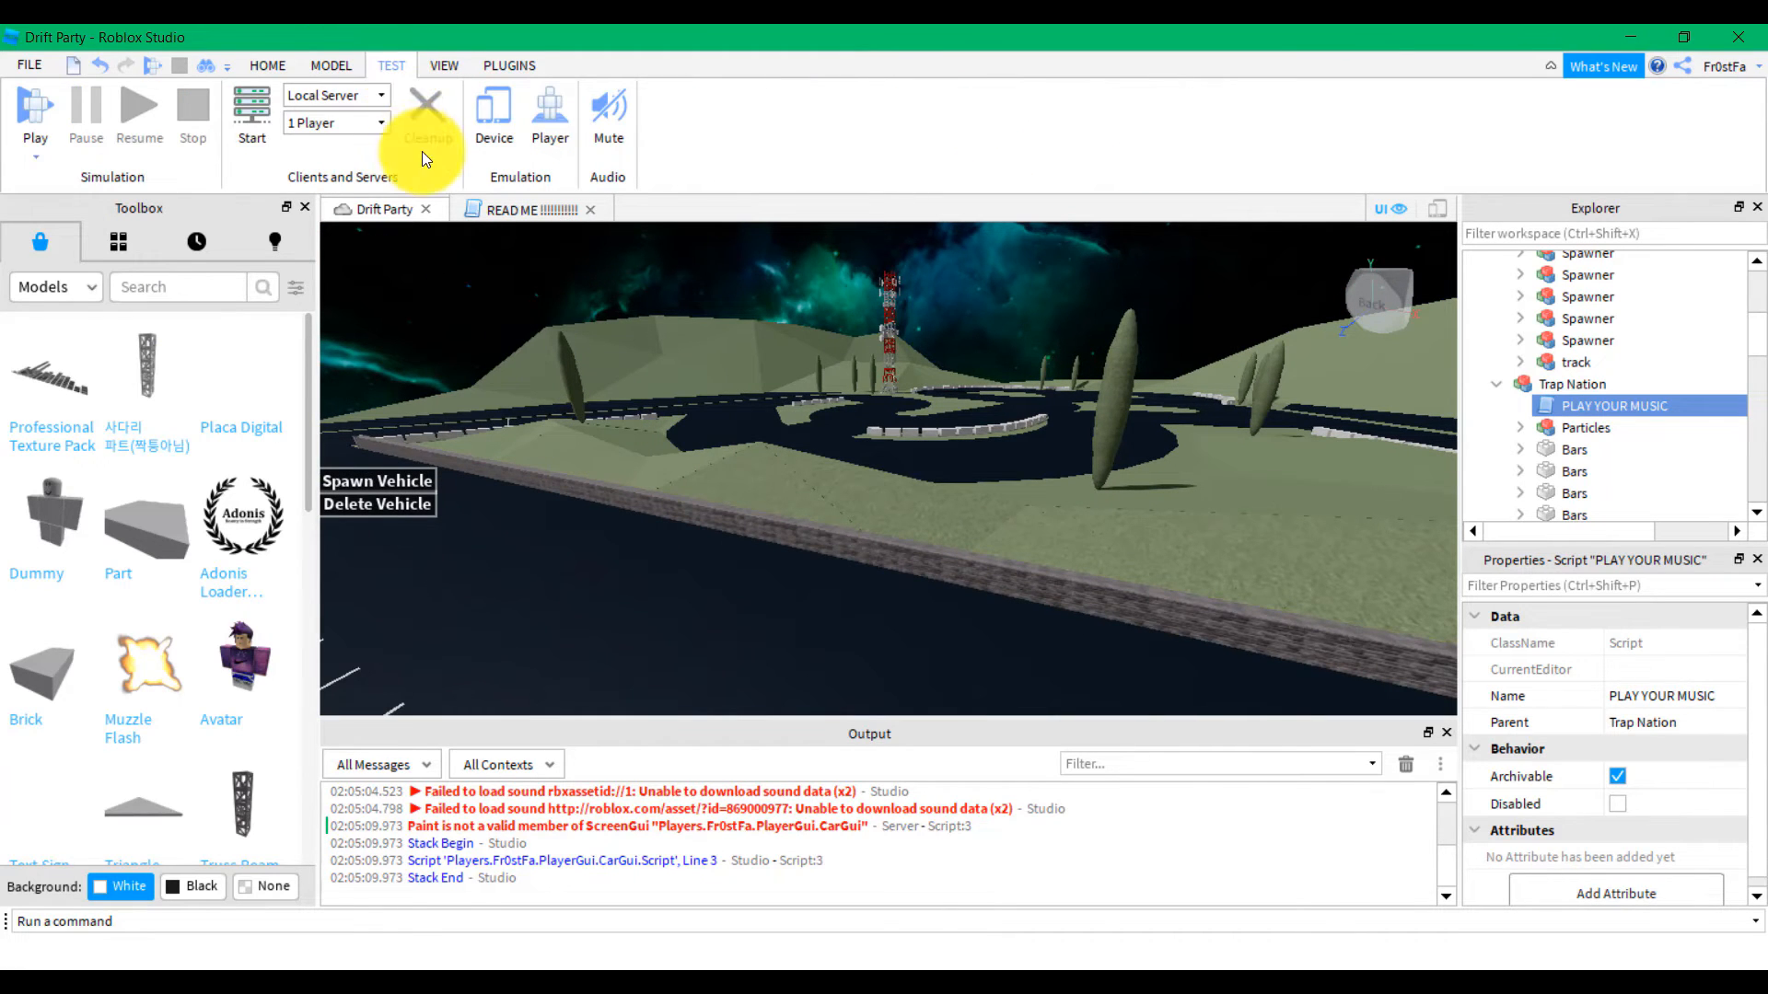
{"action": "left_click", "coordinate": [377, 129]}
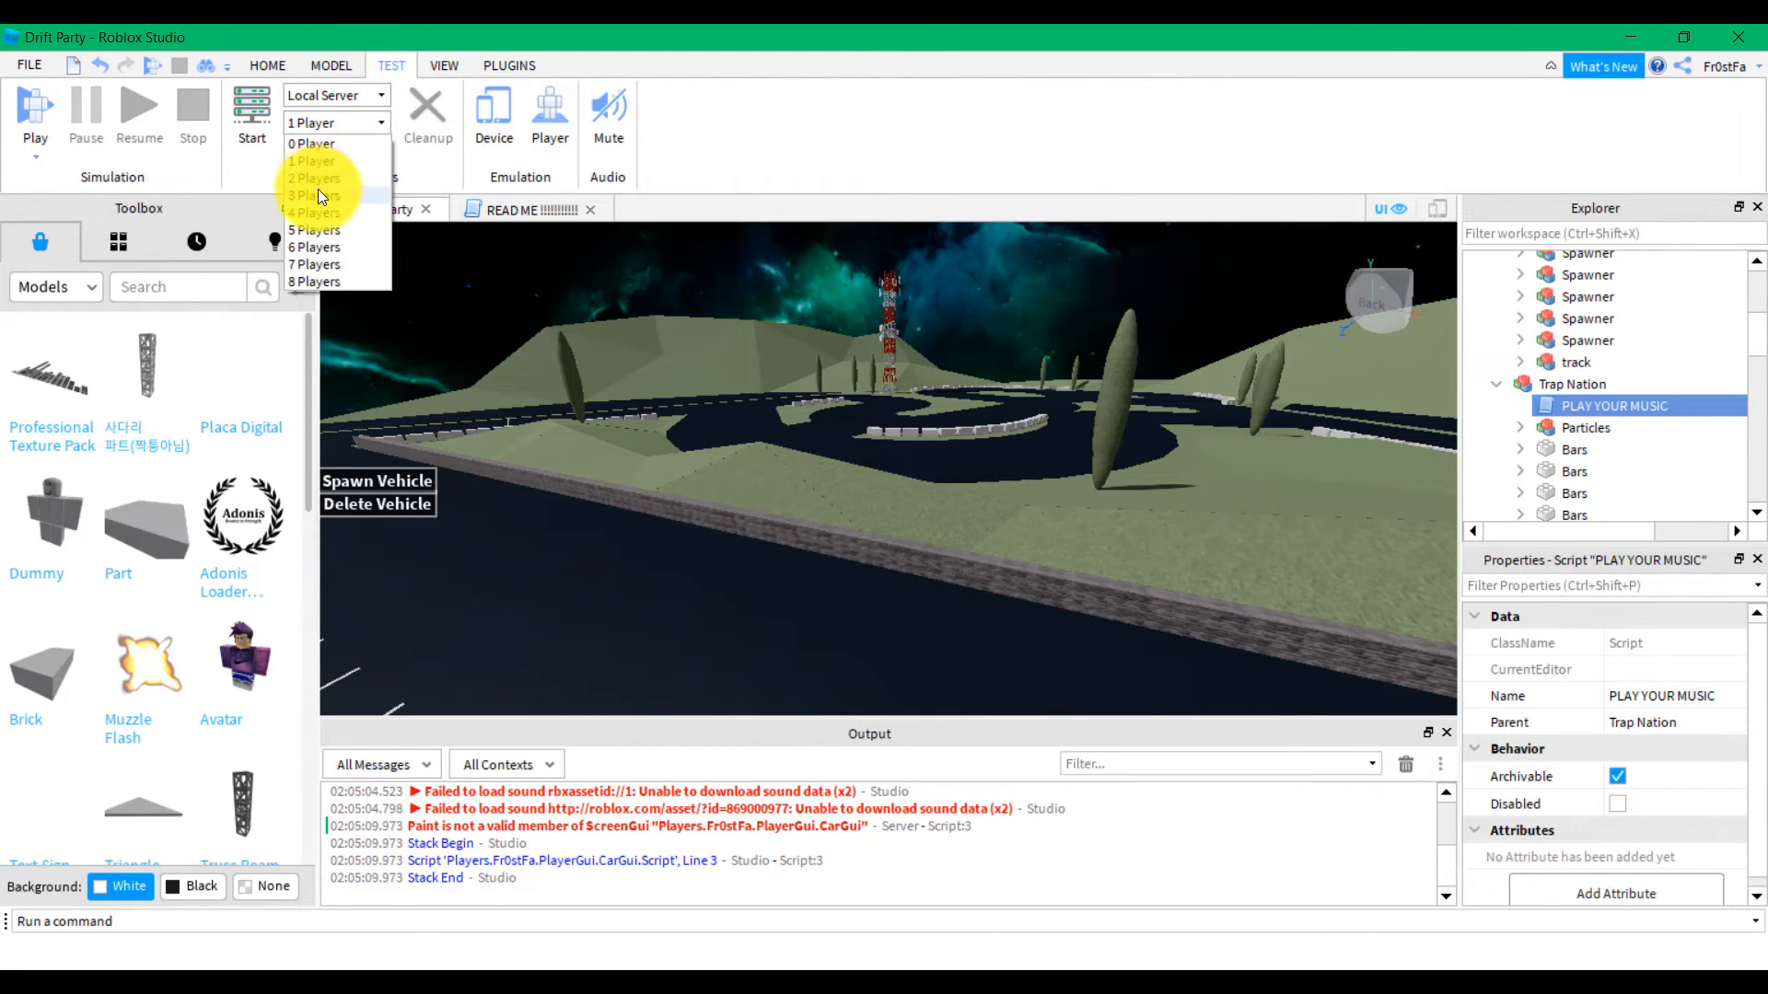
{"action": "left_click", "coordinate": [318, 194]}
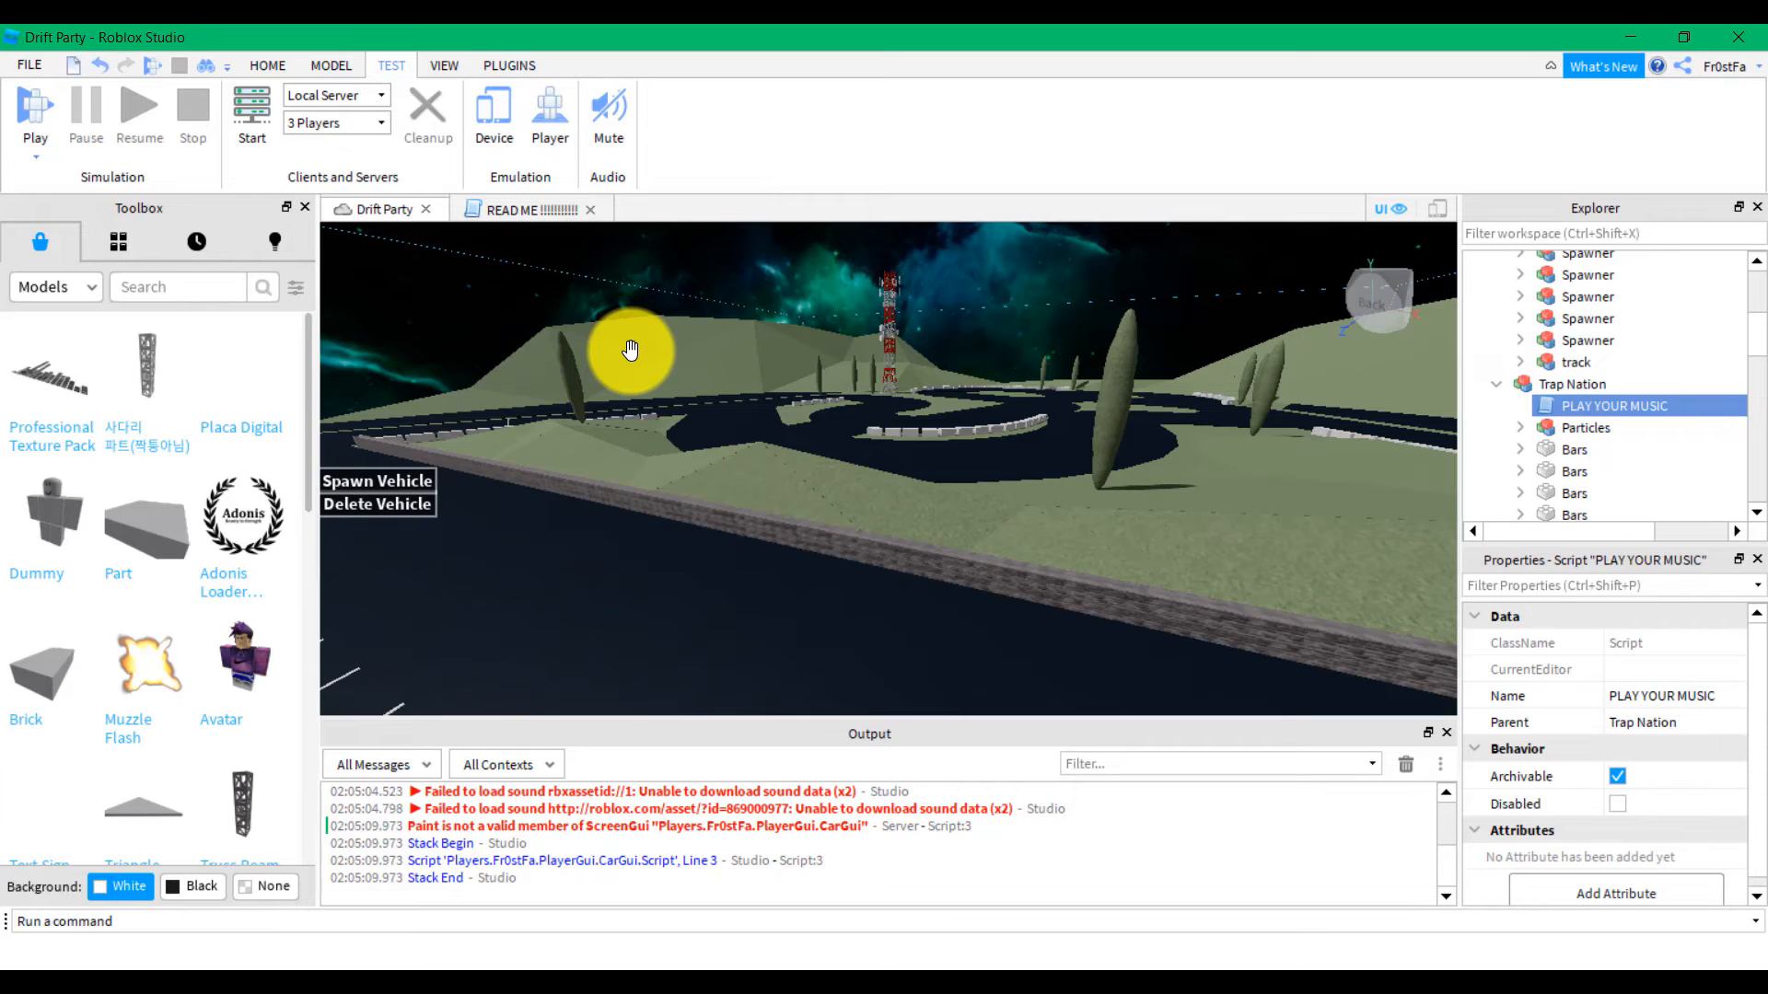
{"action": "right_click_drag", "start_coordinate": [706, 407], "coordinate": [640, 382]}
{"action": "key", "text": "d"}
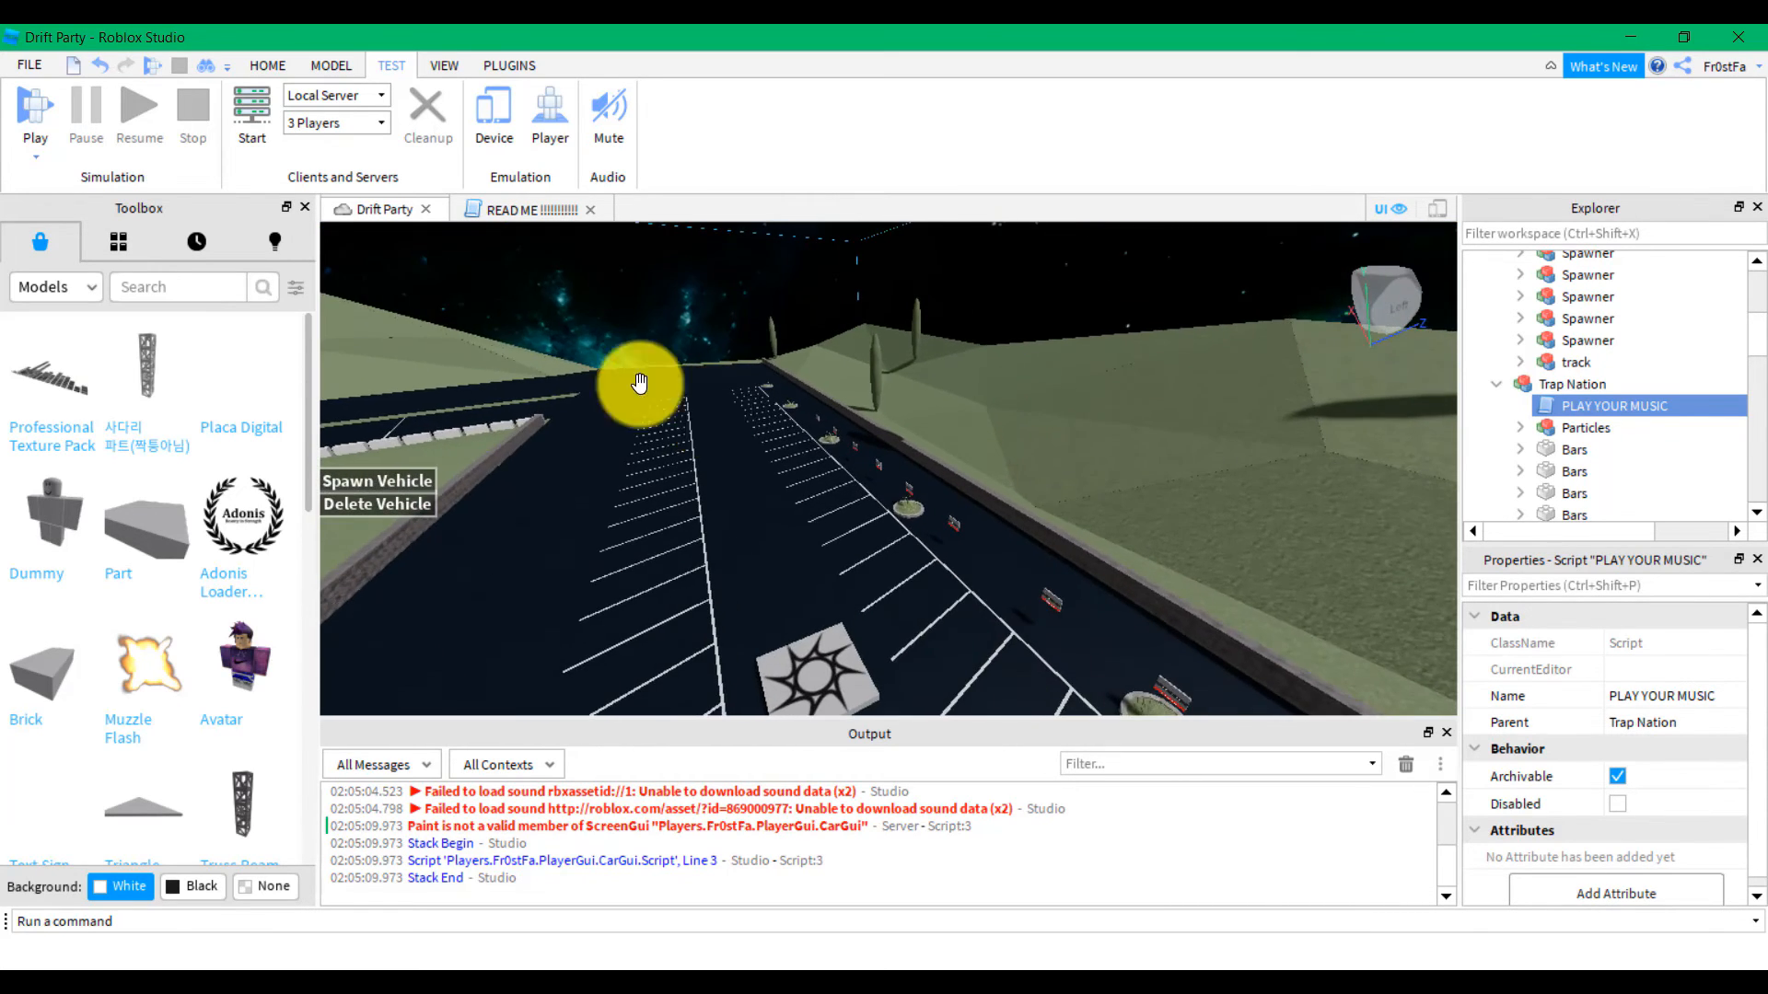
{"action": "left_click", "coordinate": [268, 66]}
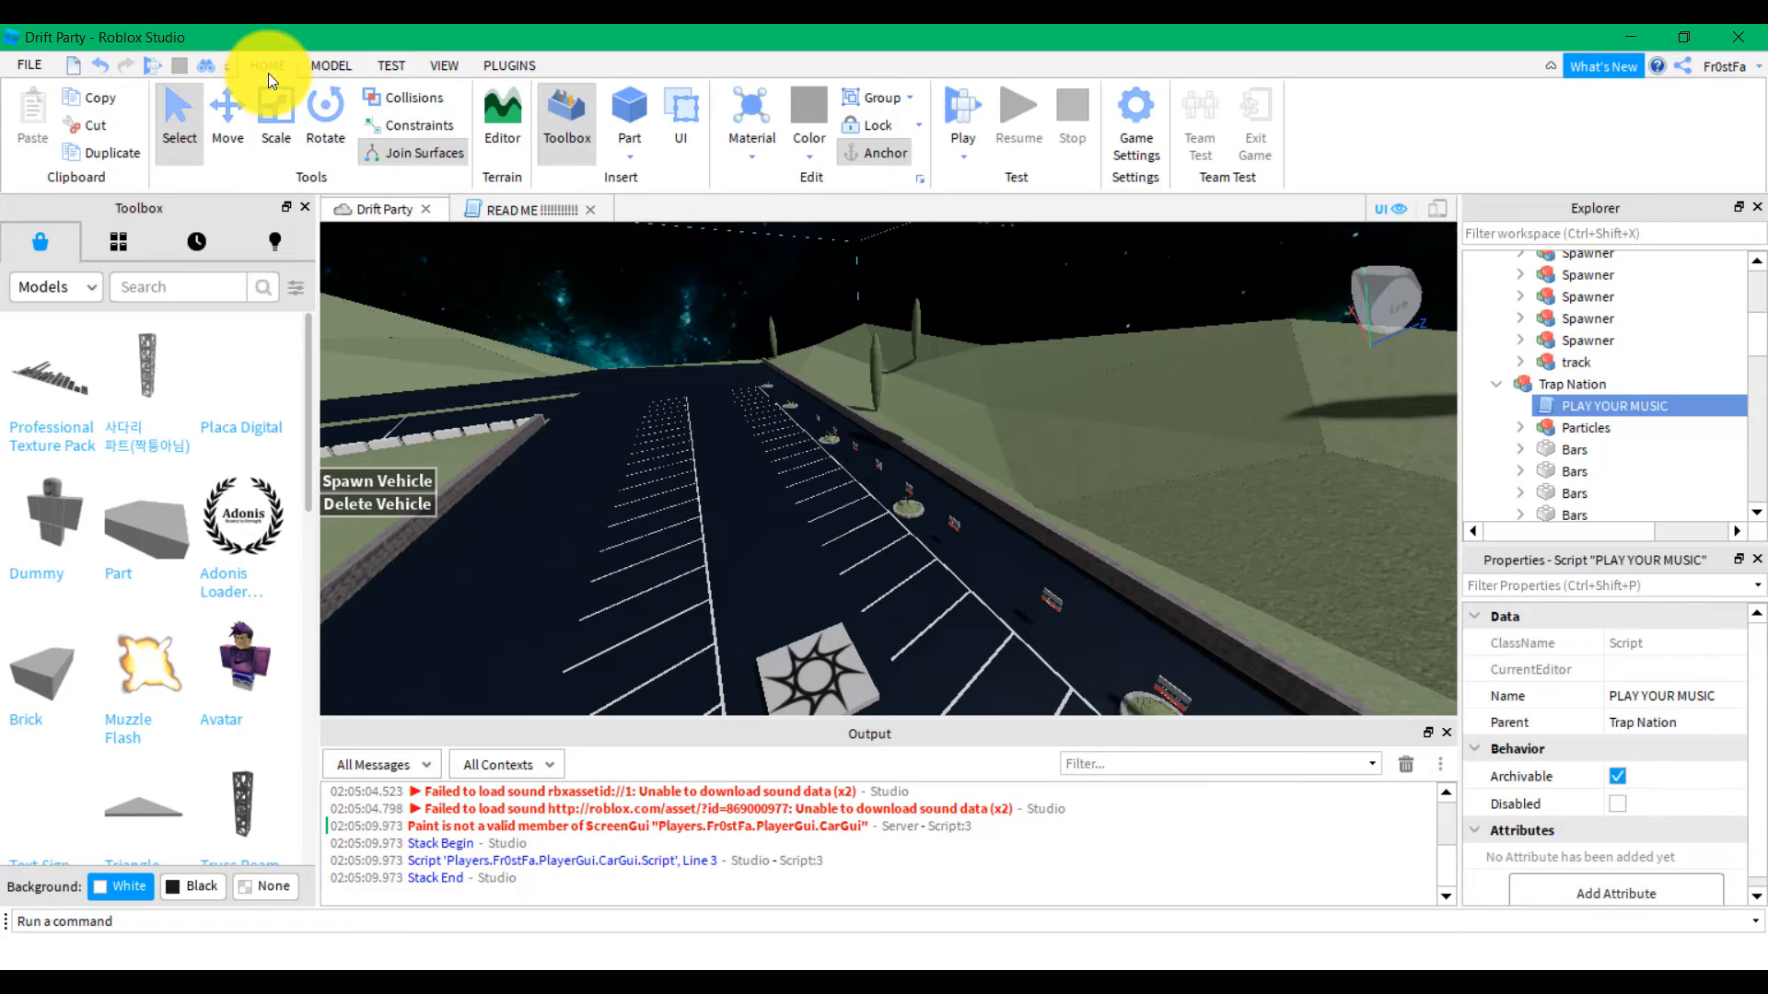
{"action": "left_click", "coordinate": [1141, 103]}
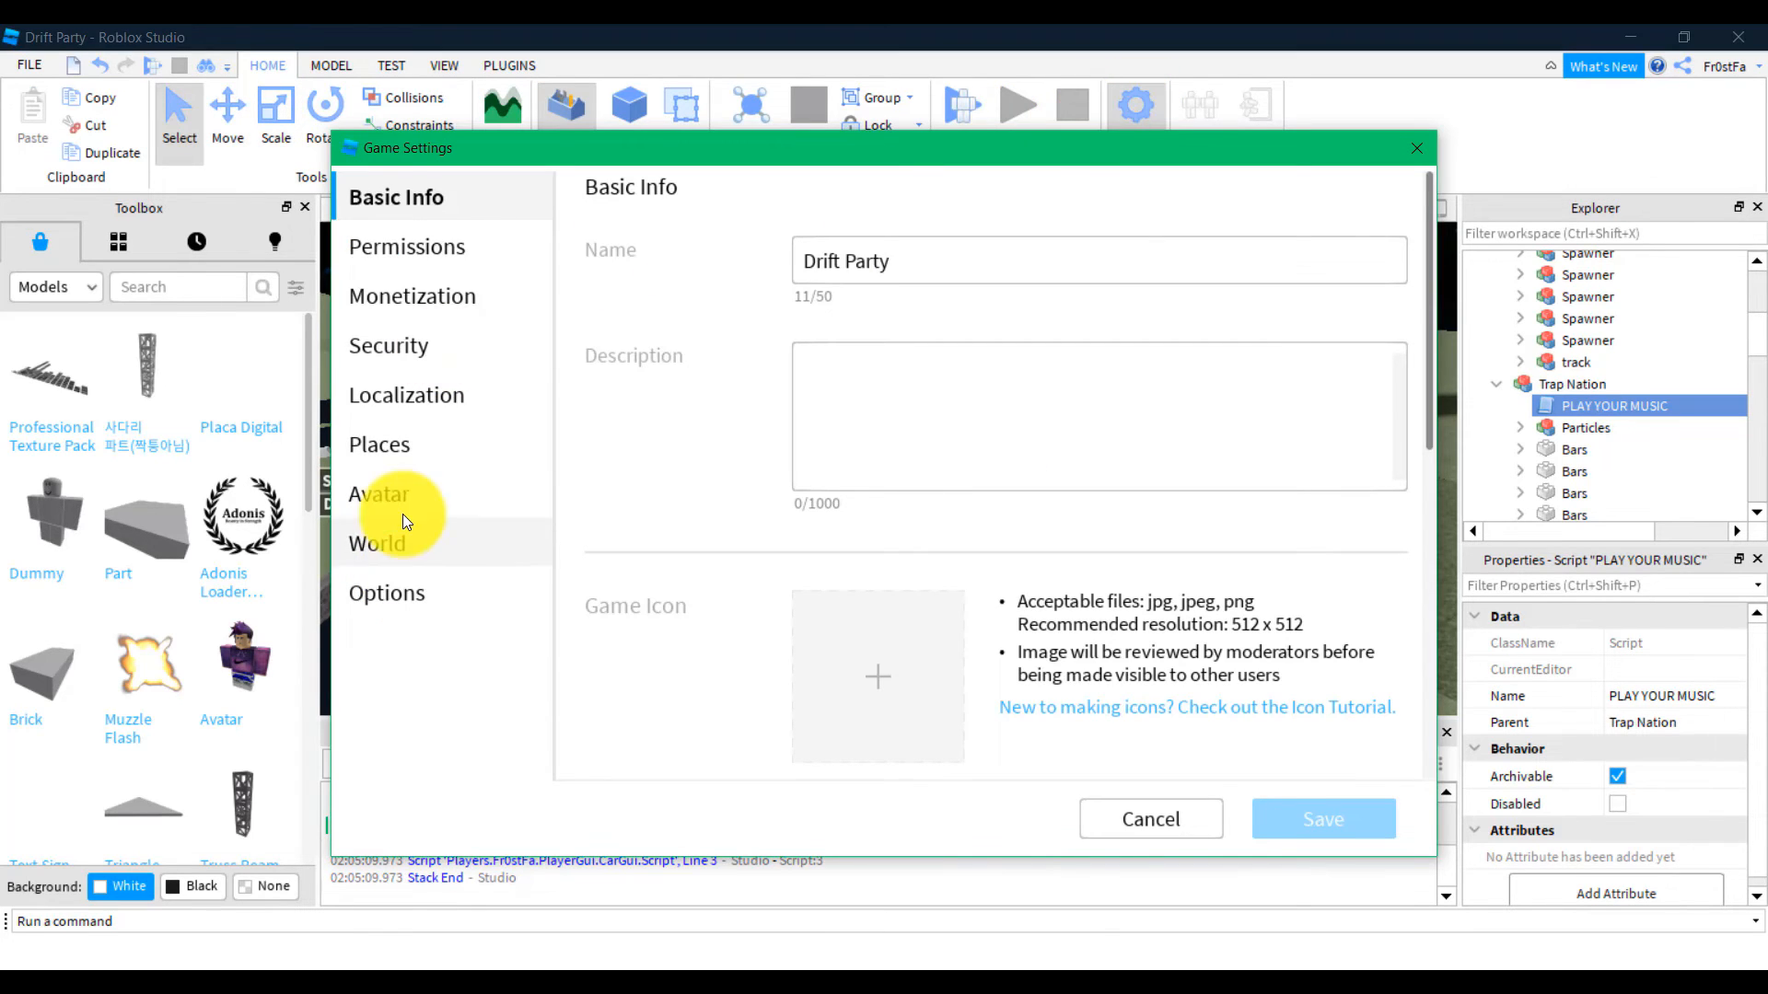
{"action": "left_click", "coordinate": [409, 289]}
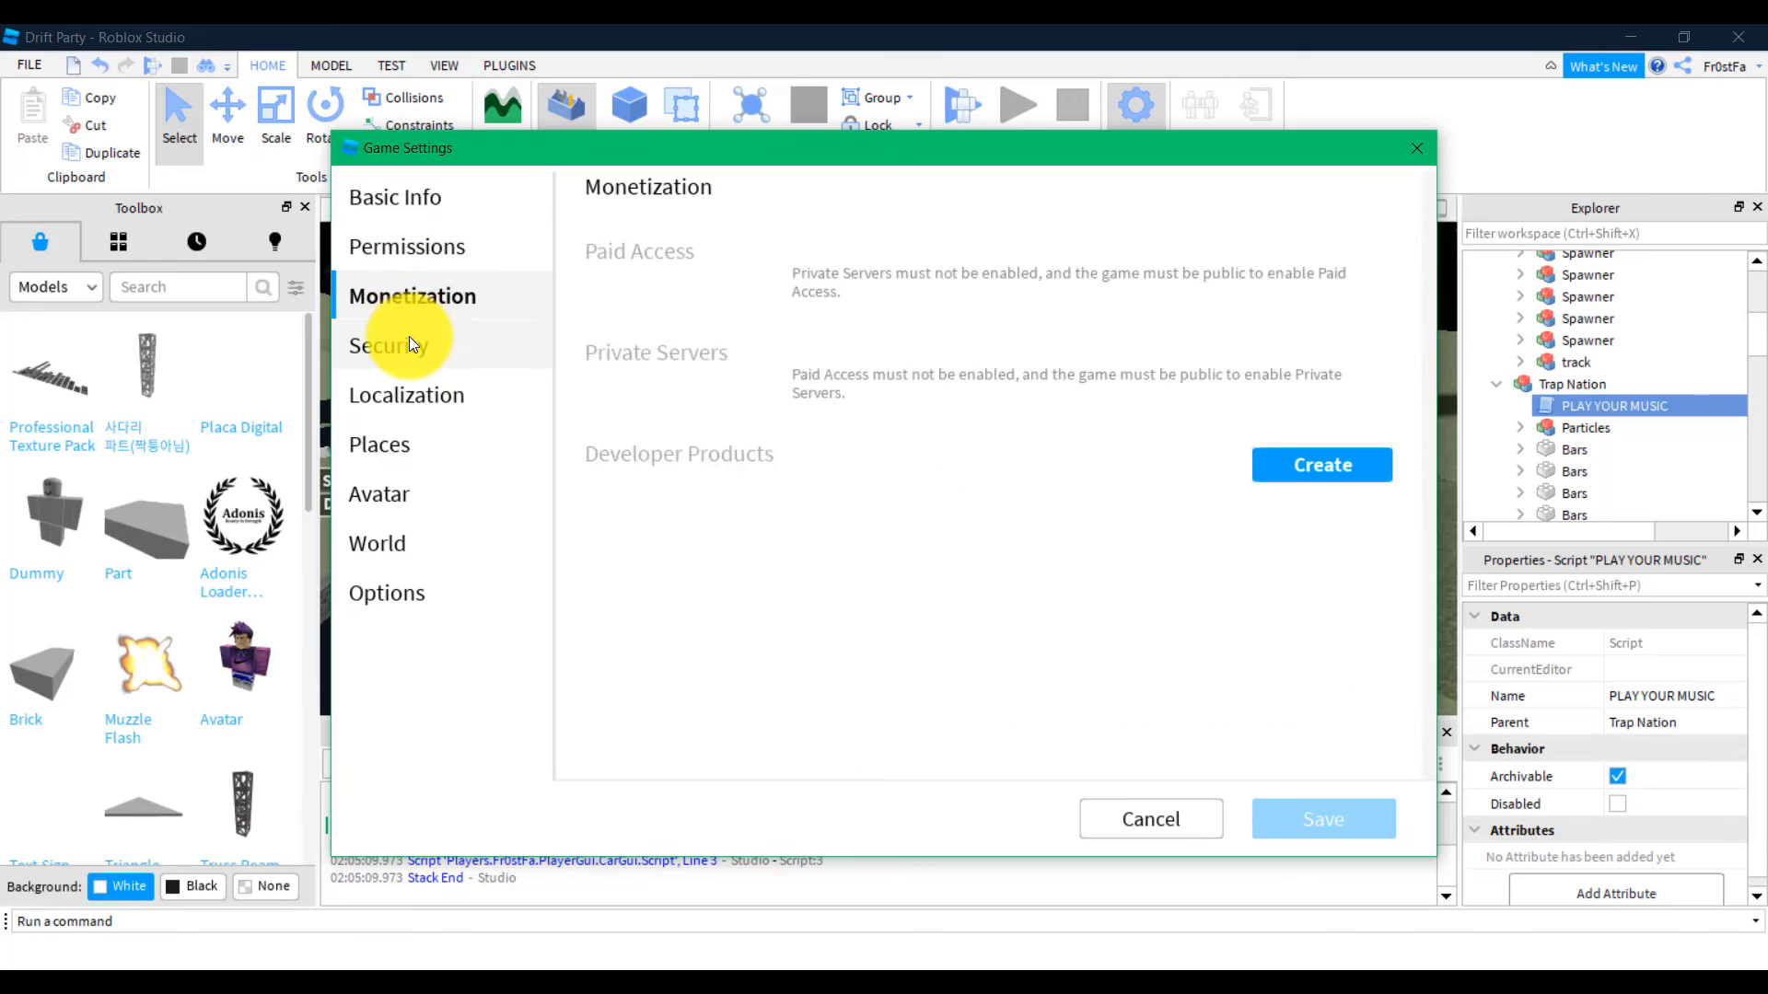
{"action": "left_click", "coordinate": [408, 345]}
{"action": "left_click", "coordinate": [401, 446]}
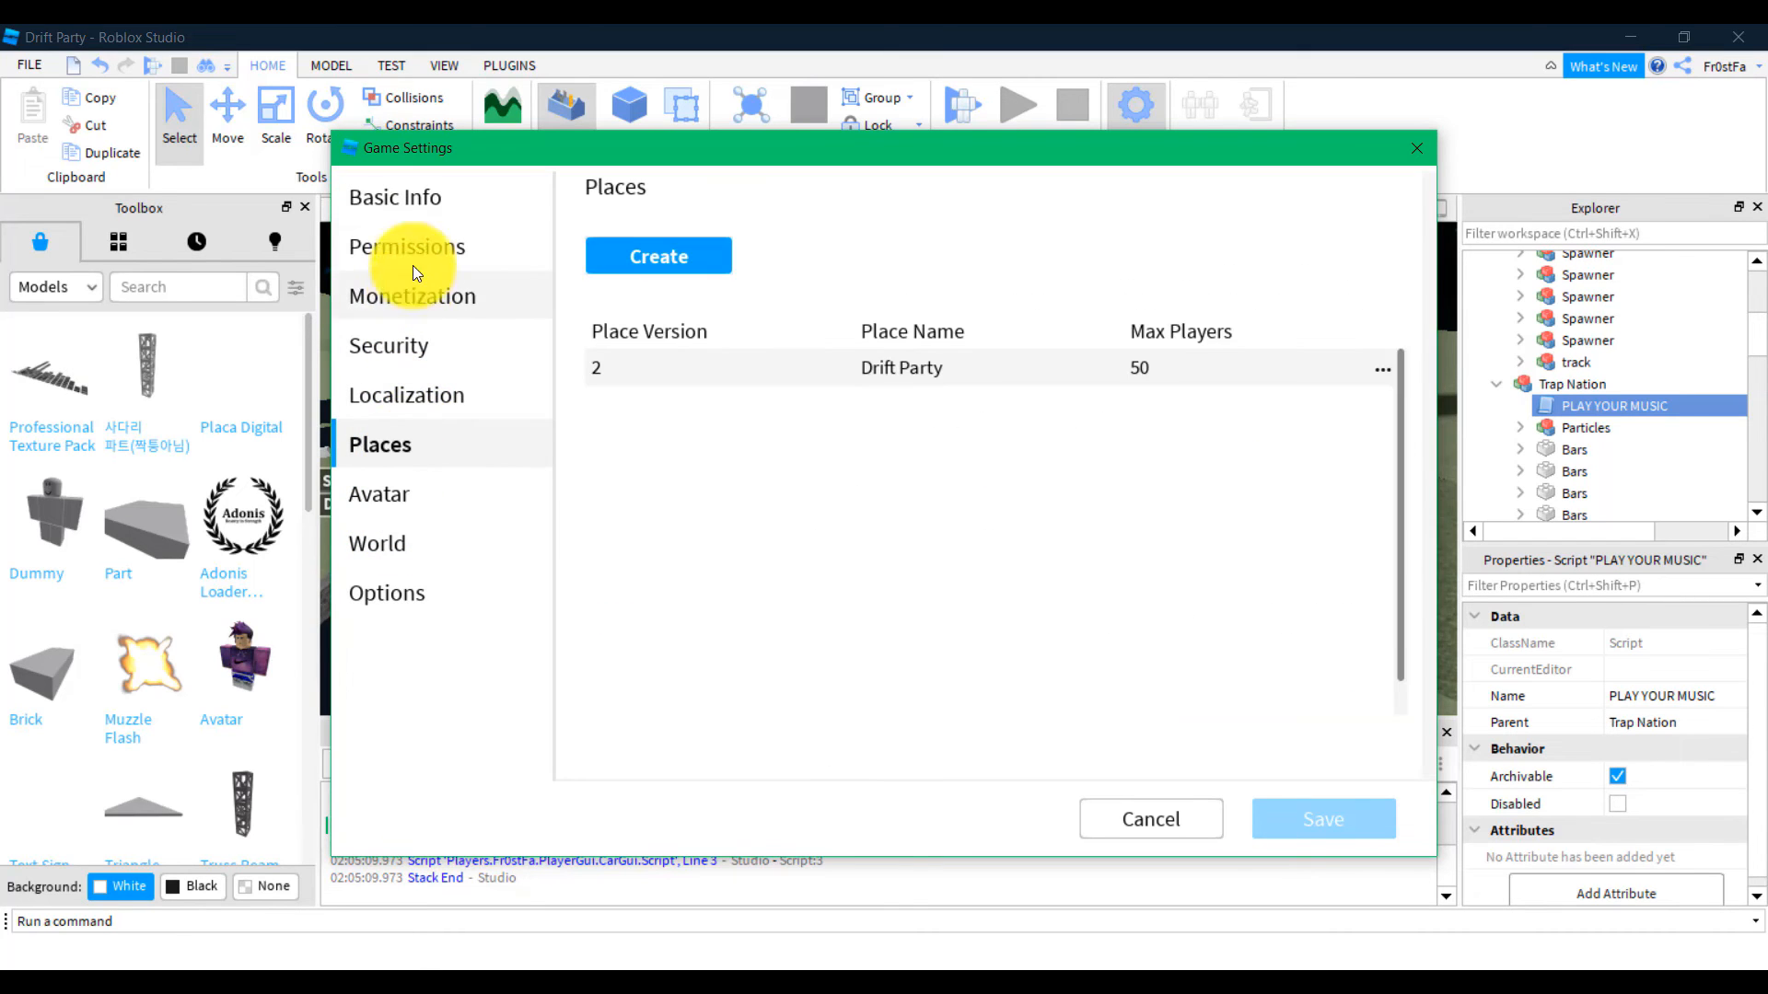
{"action": "left_click", "coordinate": [423, 205]}
{"action": "scroll", "coordinate": [1162, 560], "scroll_direction": "down", "scroll_amount": 8}
{"action": "scroll", "coordinate": [1157, 560], "scroll_direction": "up", "scroll_amount": 8}
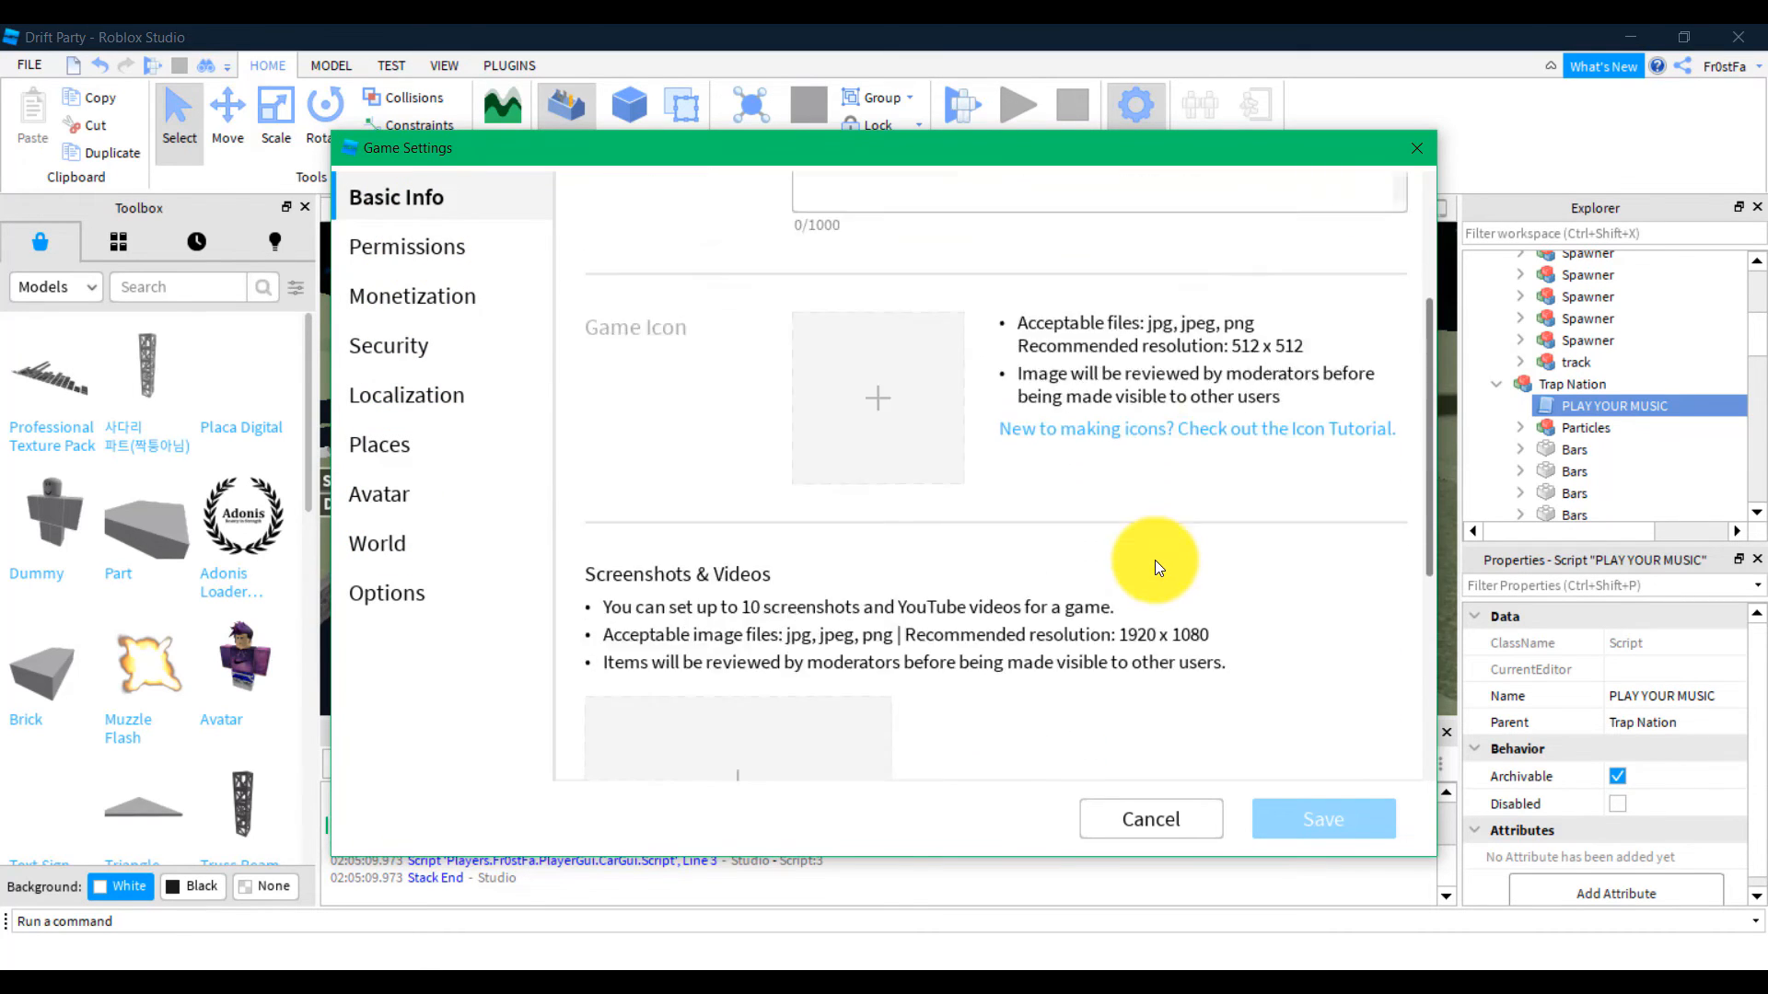
{"action": "scroll", "coordinate": [861, 309], "scroll_direction": "down", "scroll_amount": 8}
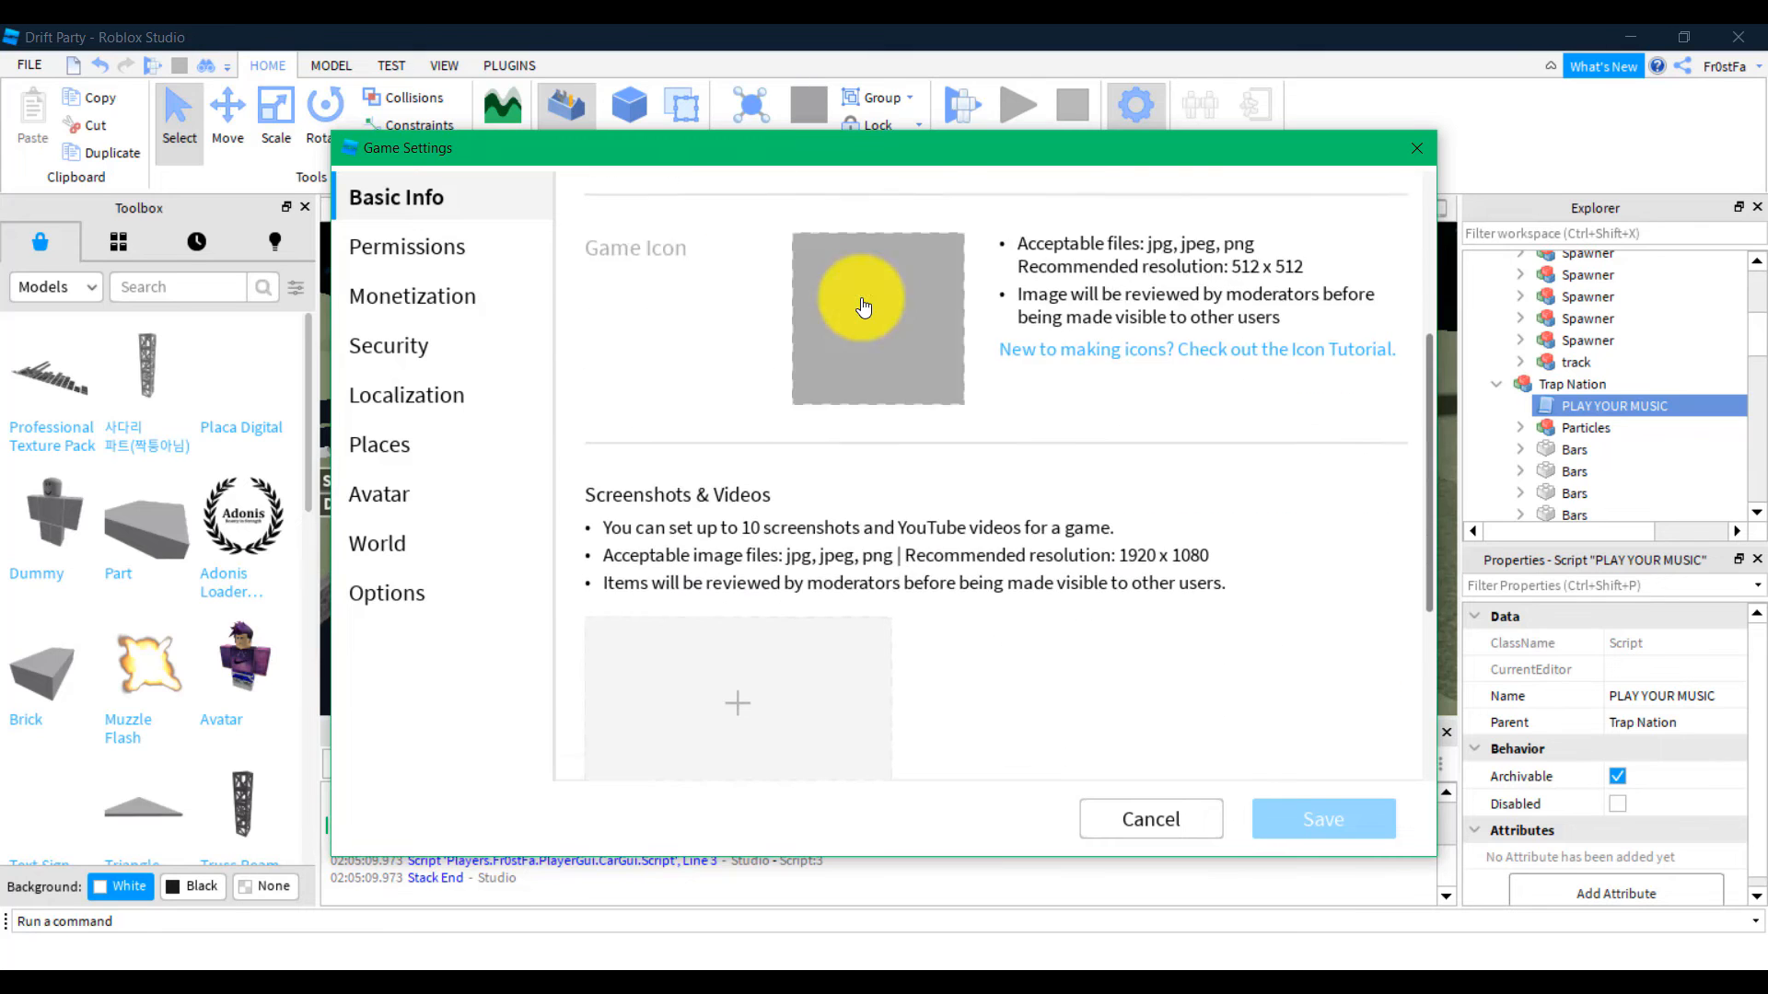
{"action": "scroll", "coordinate": [930, 439], "scroll_direction": "up", "scroll_amount": 8}
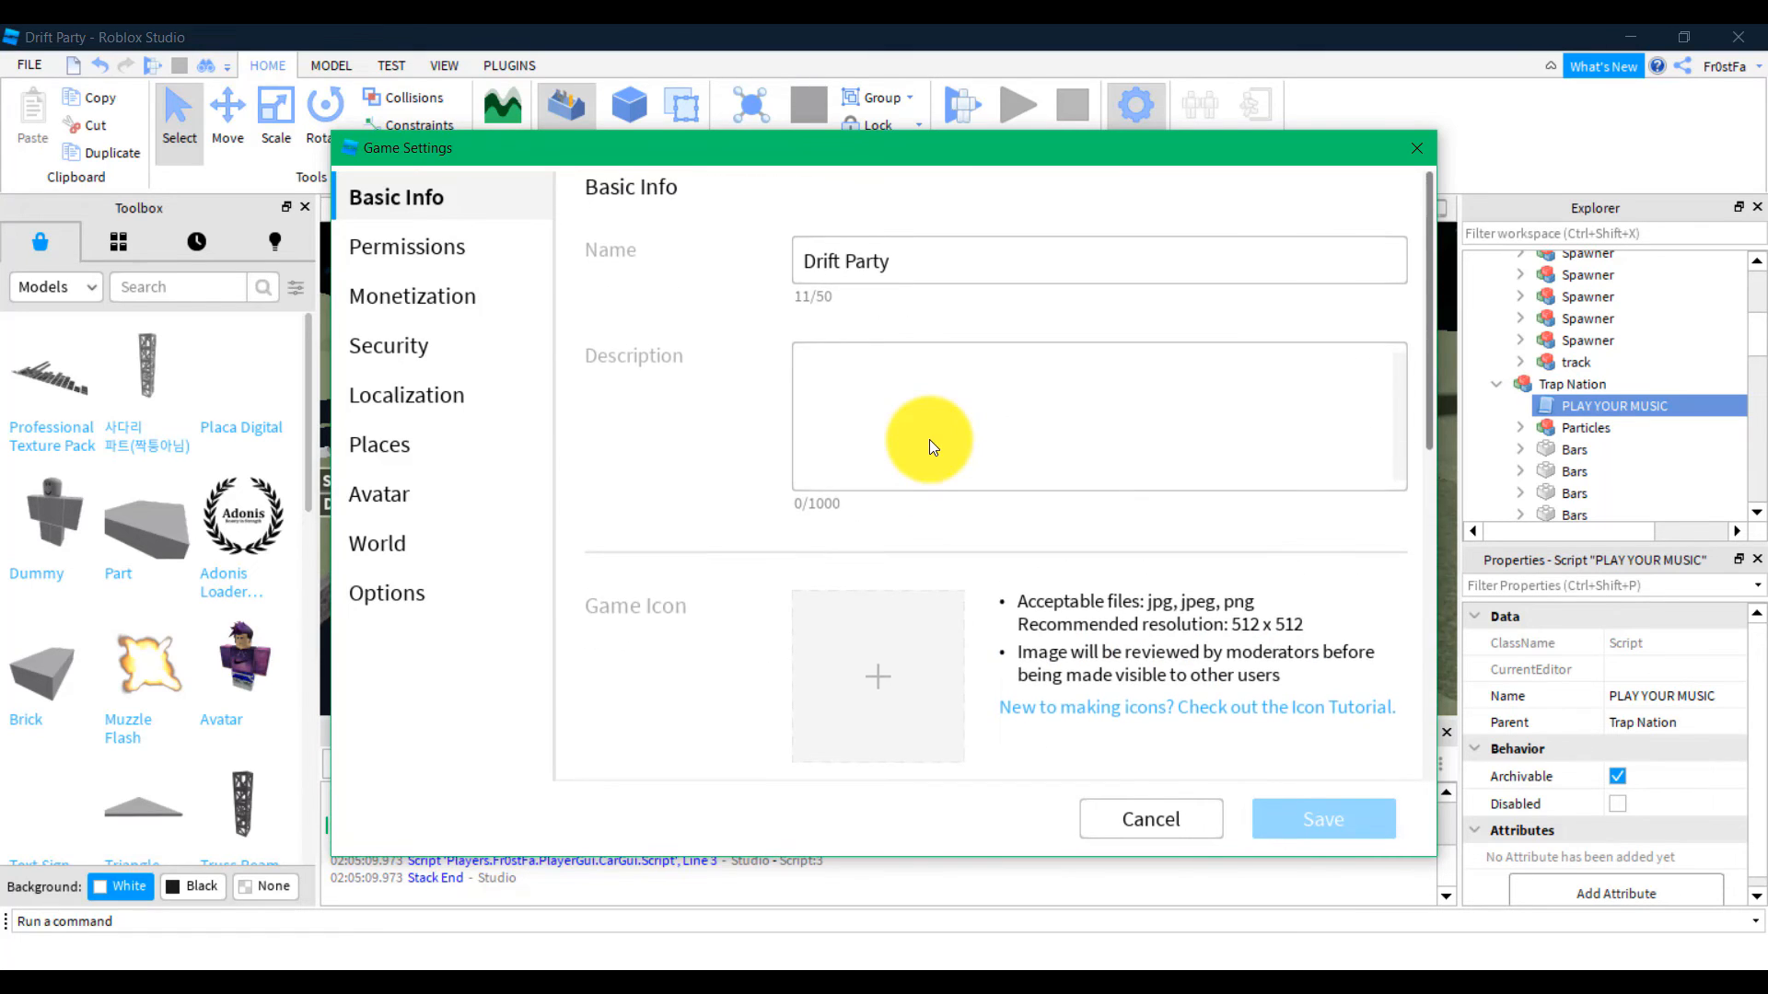
{"action": "scroll", "coordinate": [929, 439], "scroll_direction": "down", "scroll_amount": 8}
{"action": "left_click", "coordinate": [1147, 819]}
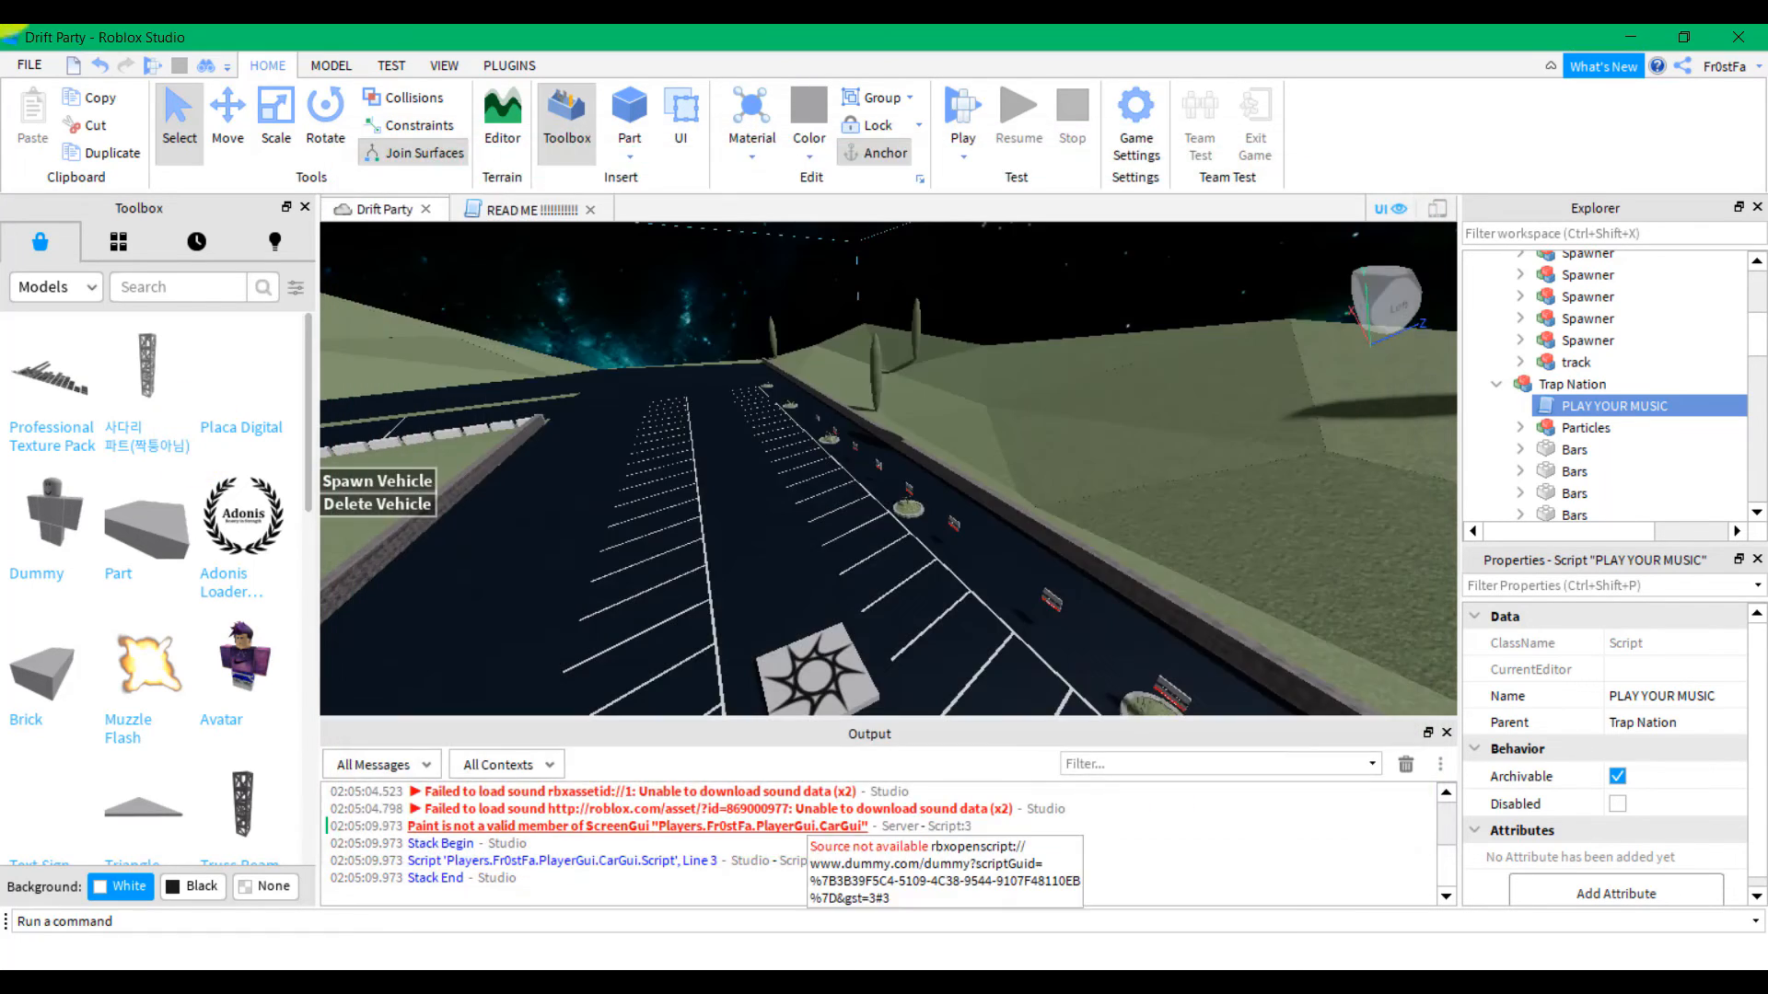
Close Drift Party, saving its changes to a local place file named Drift
{"action": "left_click", "coordinate": [32, 65]}
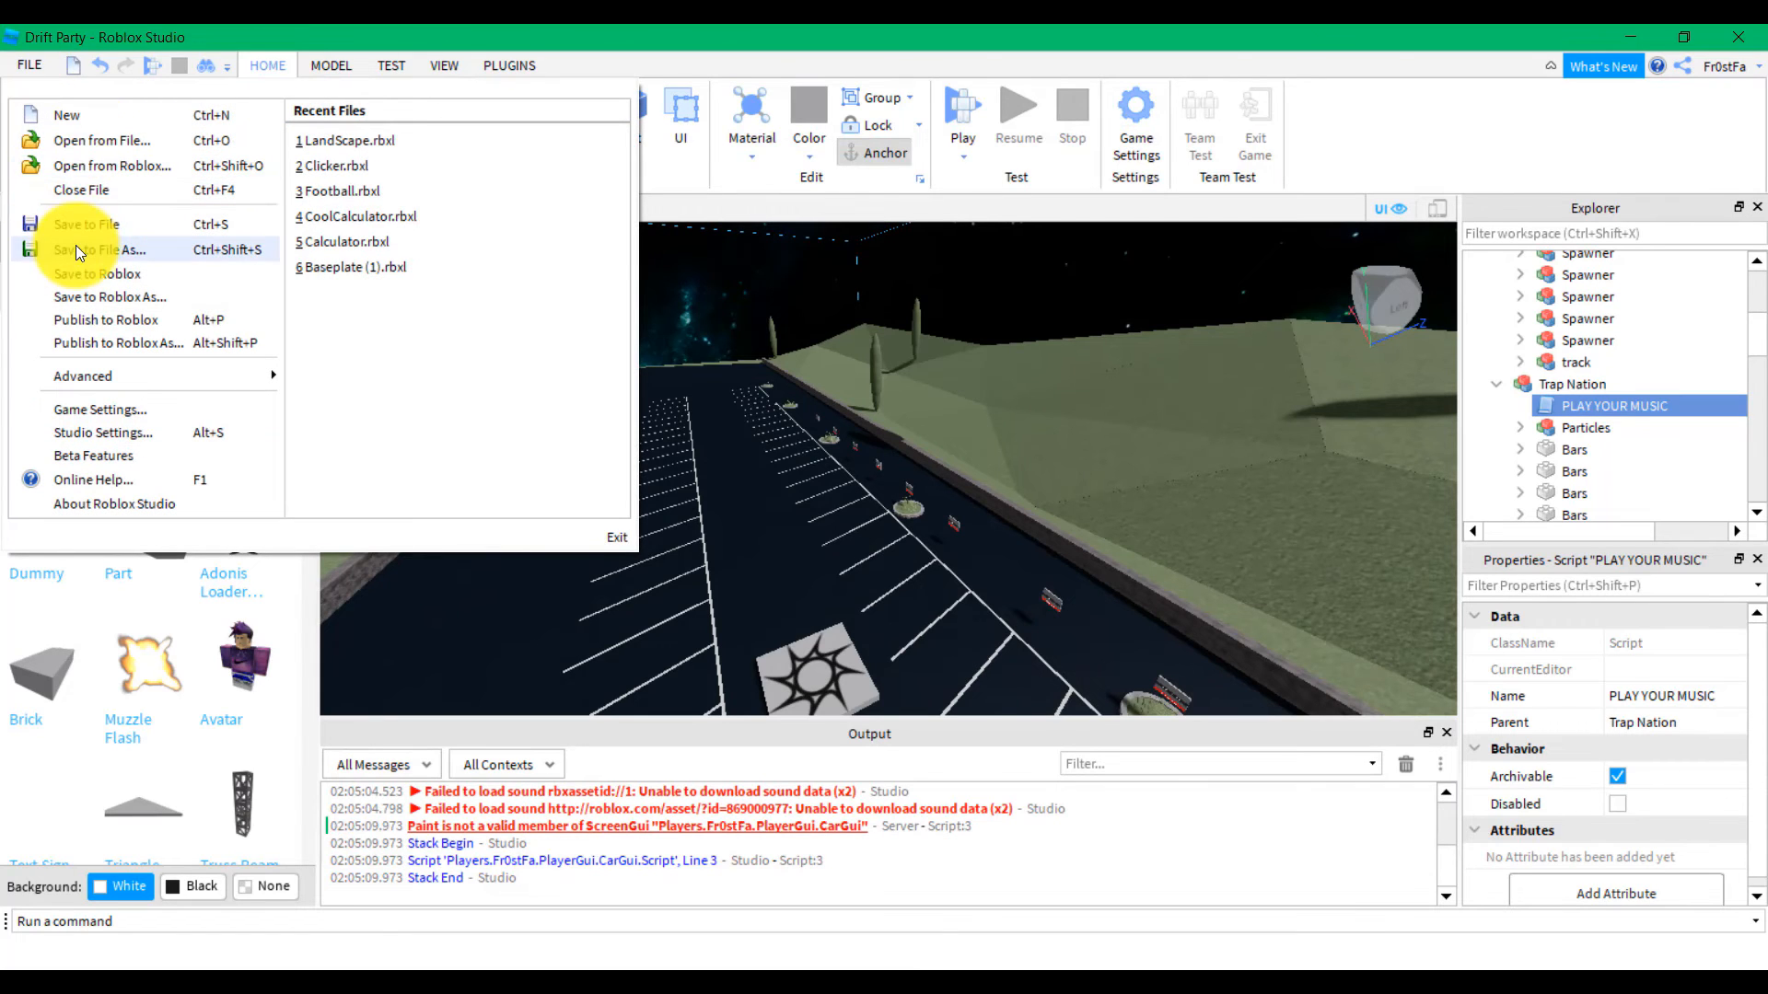
{"action": "left_click", "coordinate": [87, 195]}
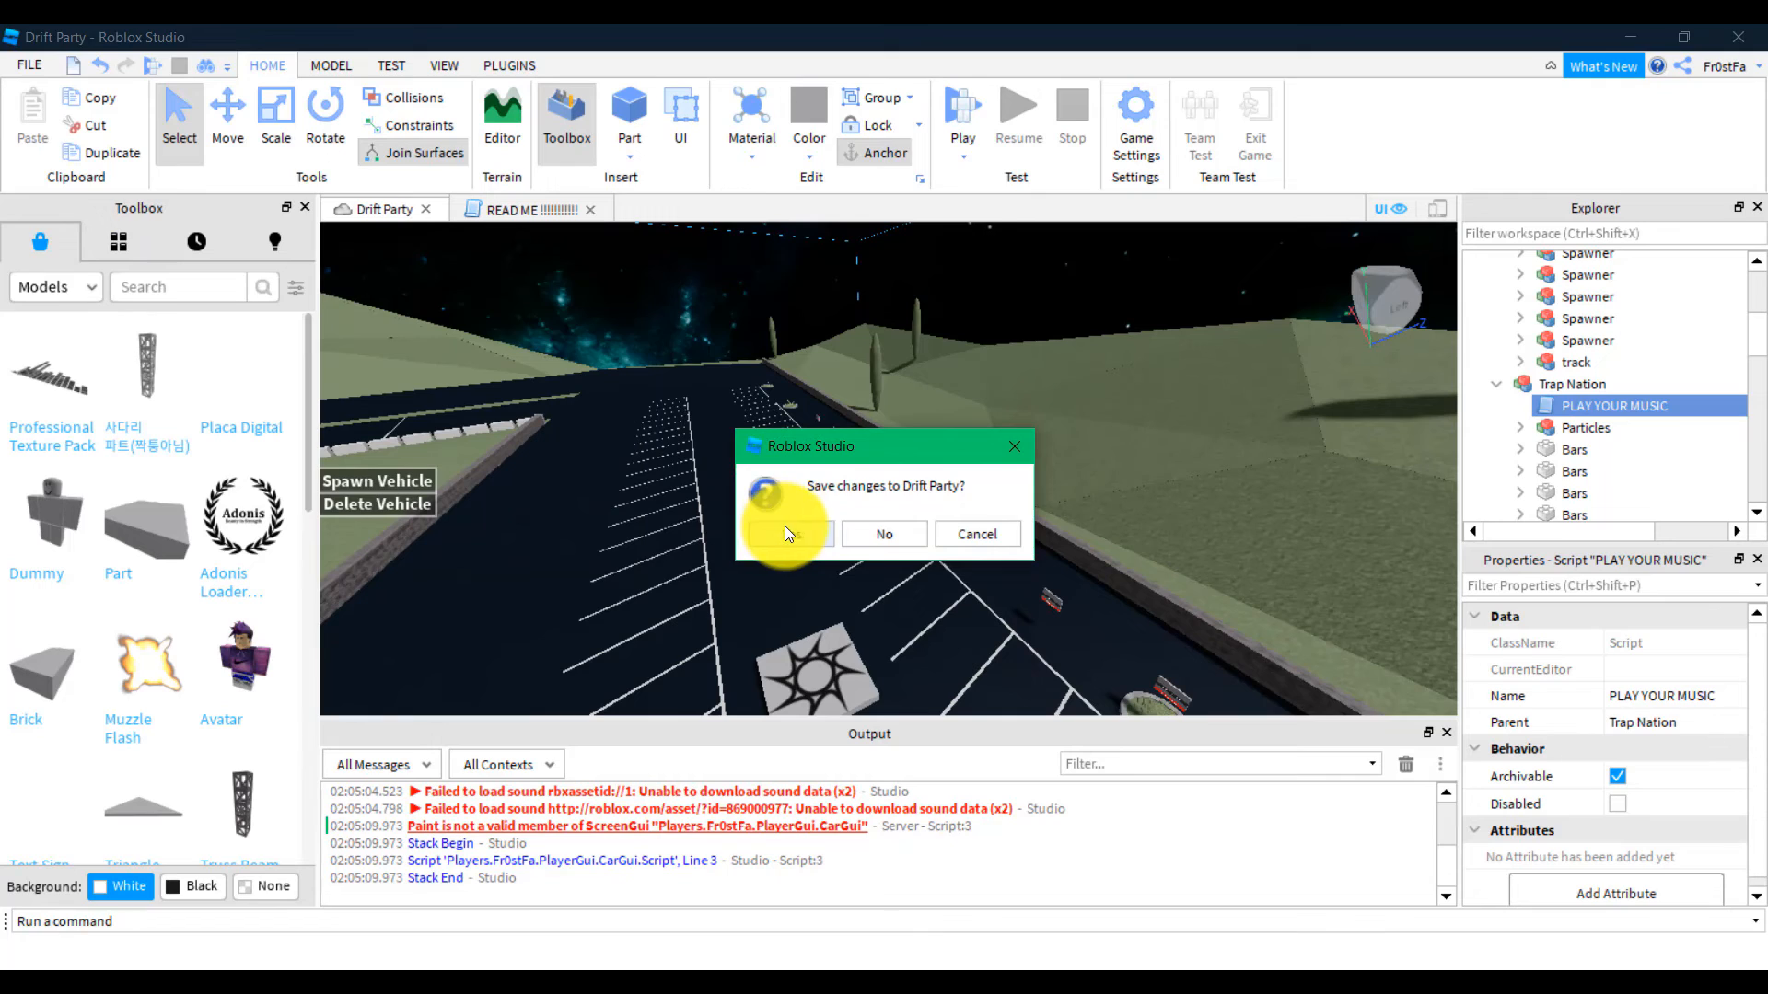
{"action": "left_click", "coordinate": [784, 527]}
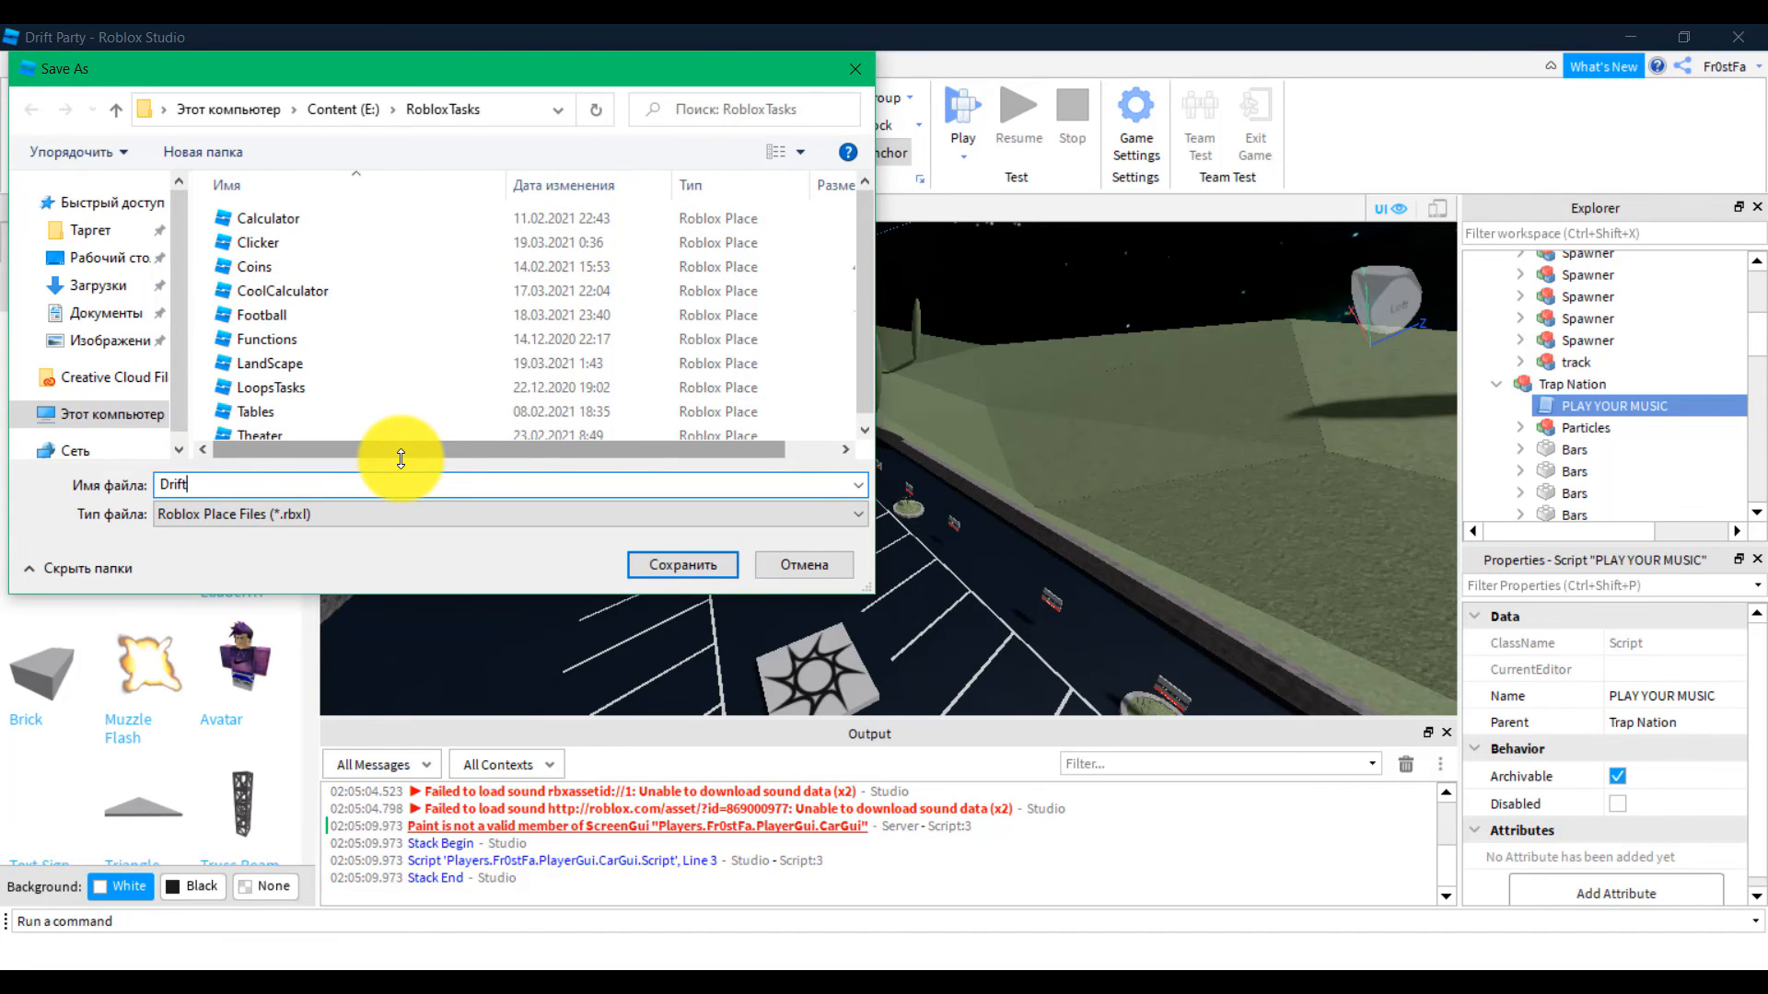
{"action": "key", "text": "Return"}
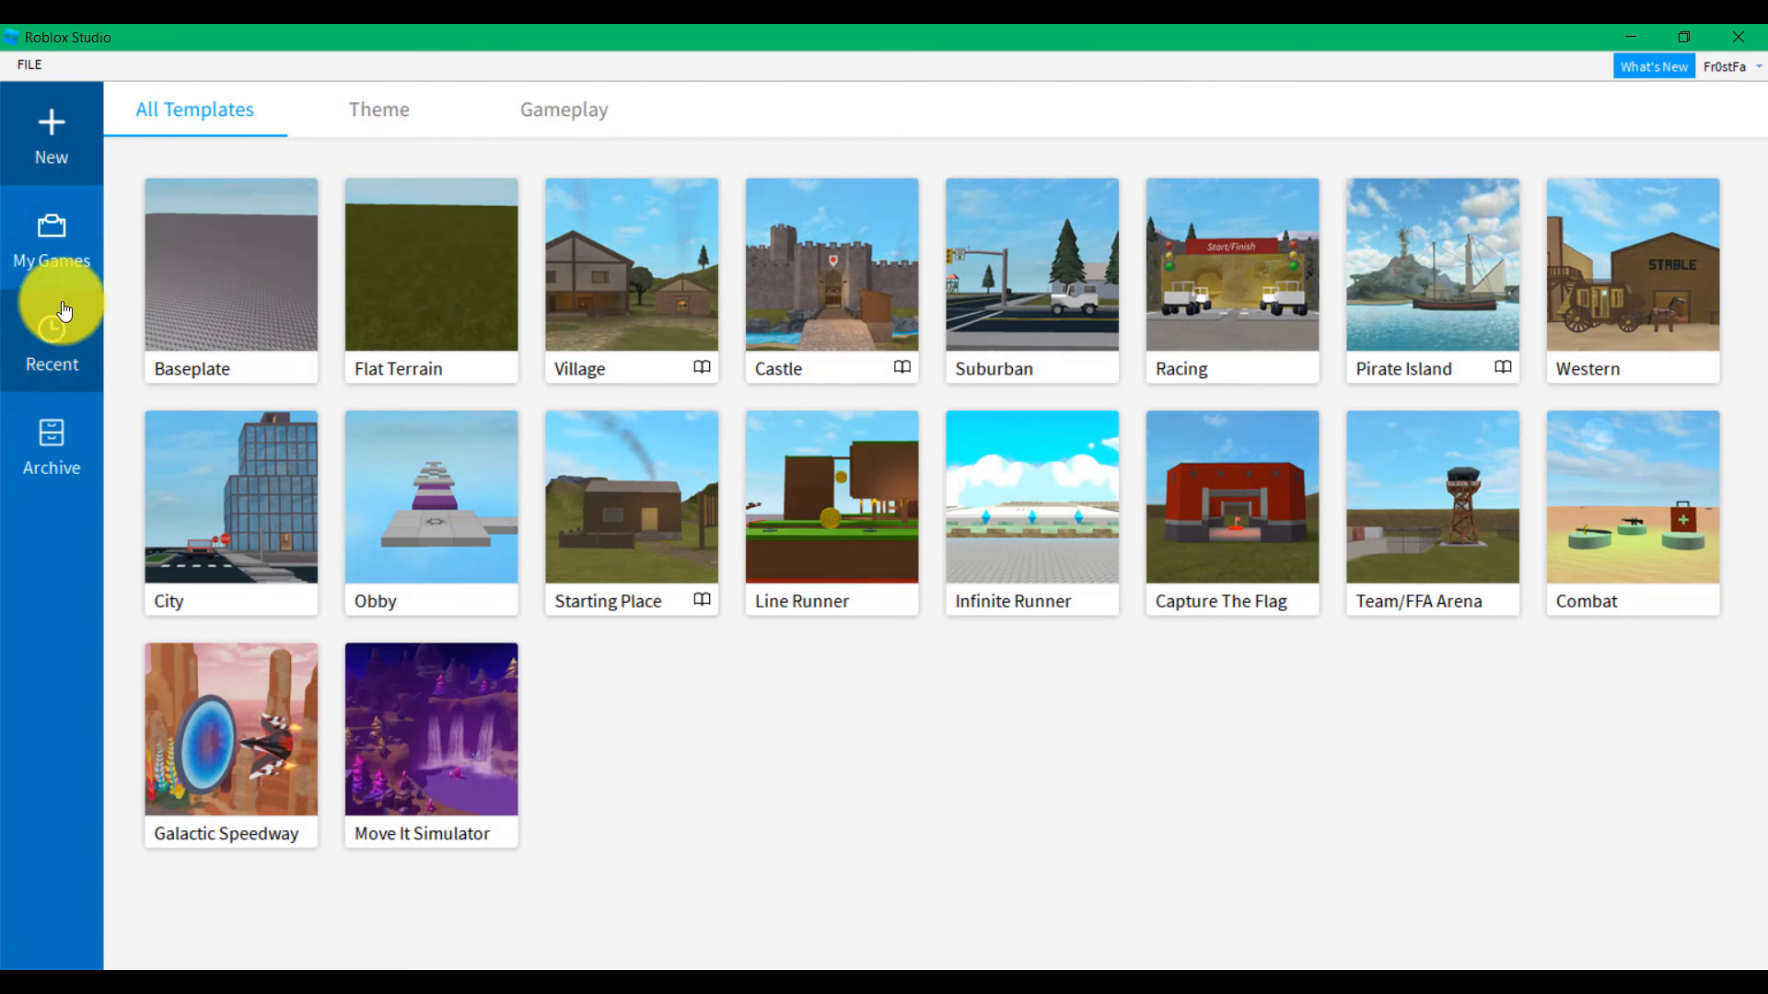
Set the Drift Party game in Recent Games to Public
{"action": "left_click", "coordinate": [48, 245]}
{"action": "left_click", "coordinate": [47, 332]}
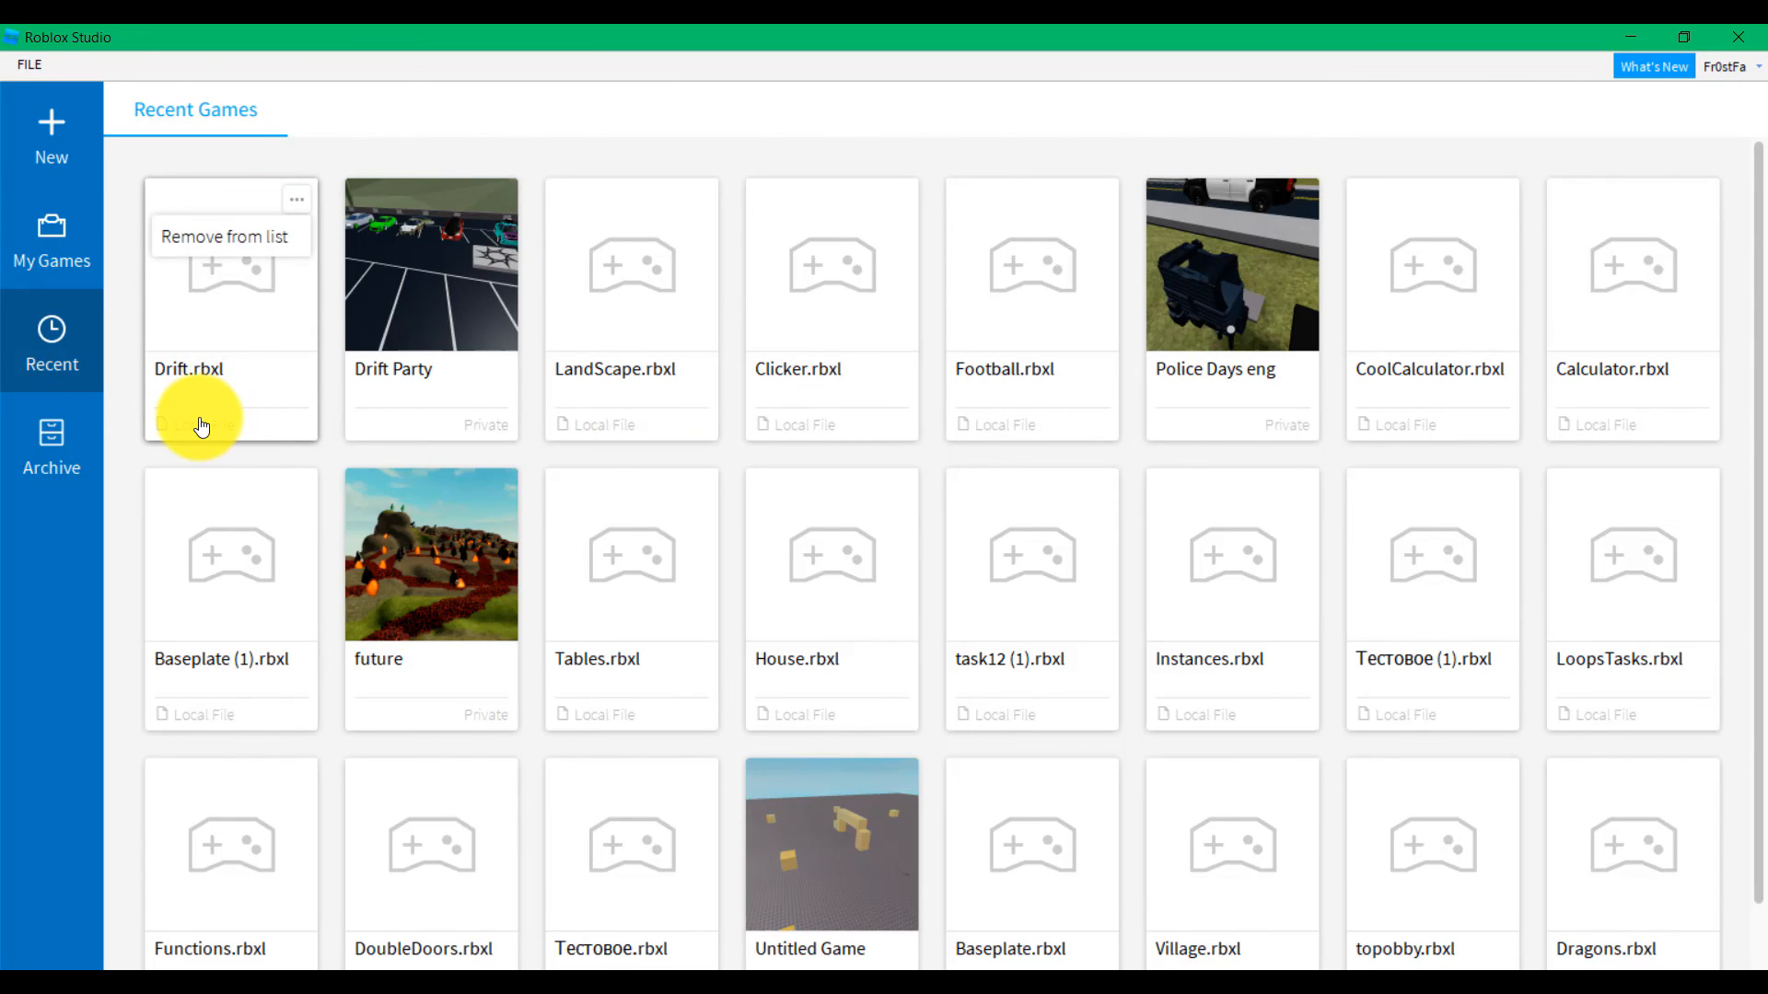
{"action": "right_click", "coordinate": [406, 343]}
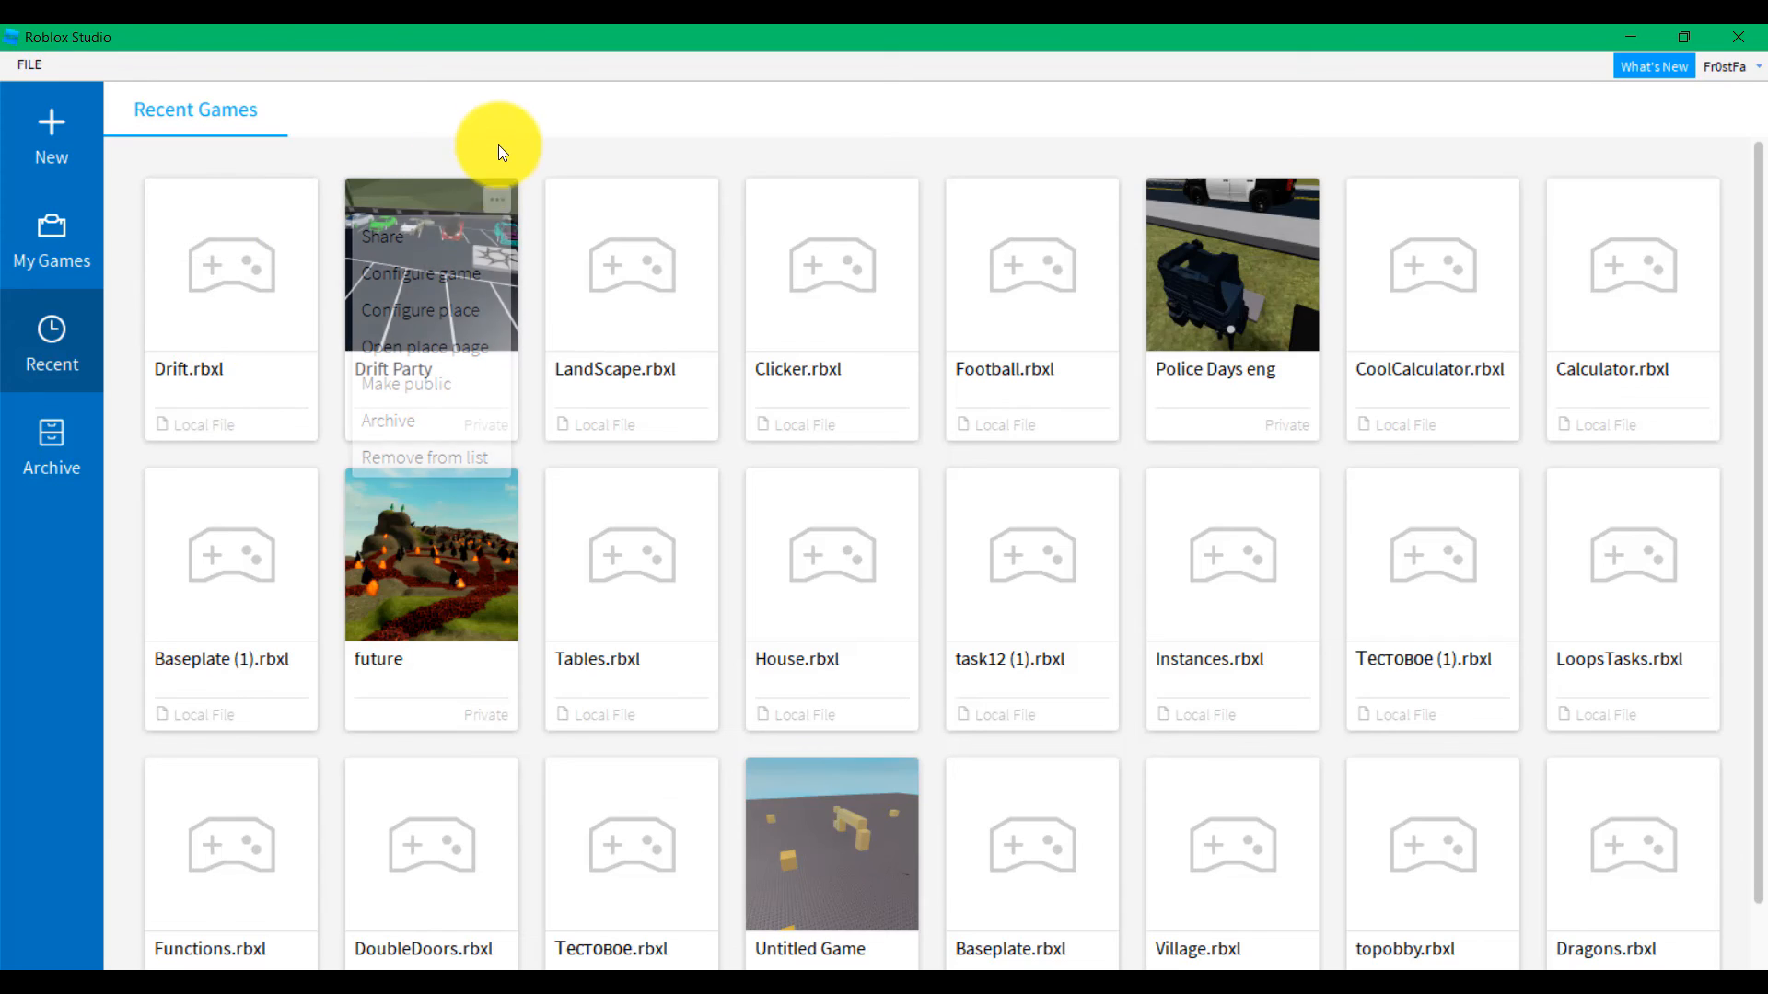
{"action": "left_click", "coordinate": [490, 191]}
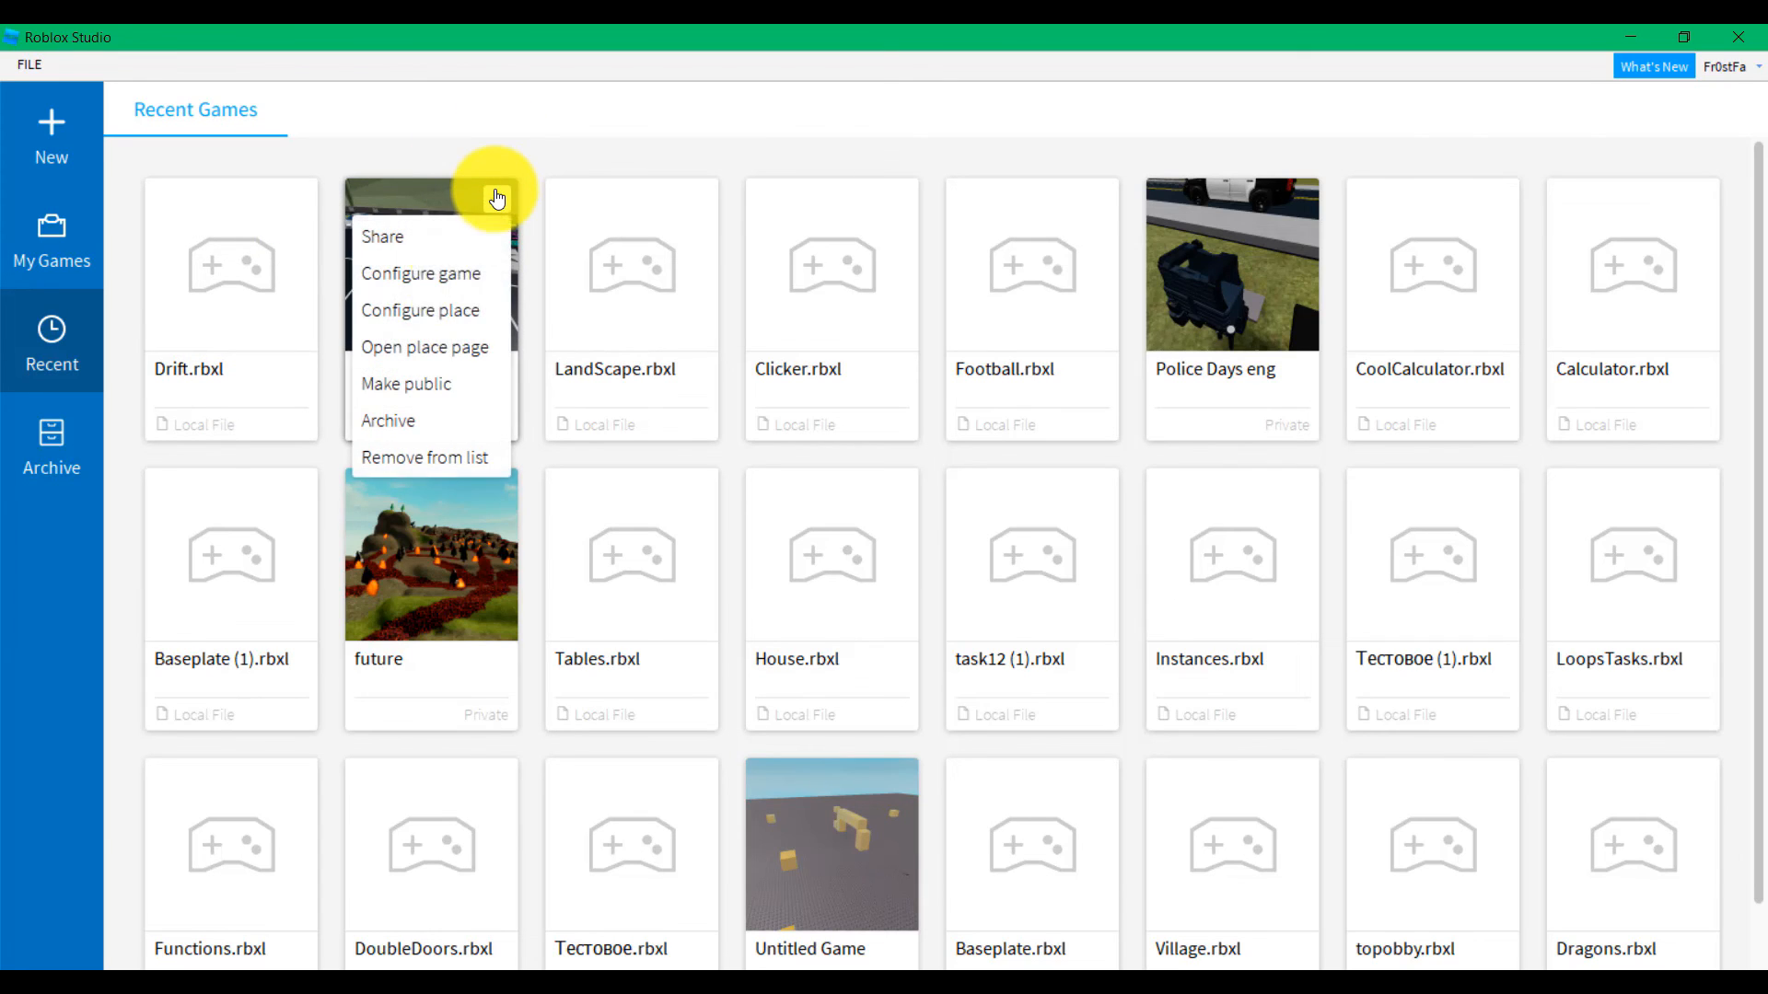
{"action": "left_click", "coordinate": [421, 377]}
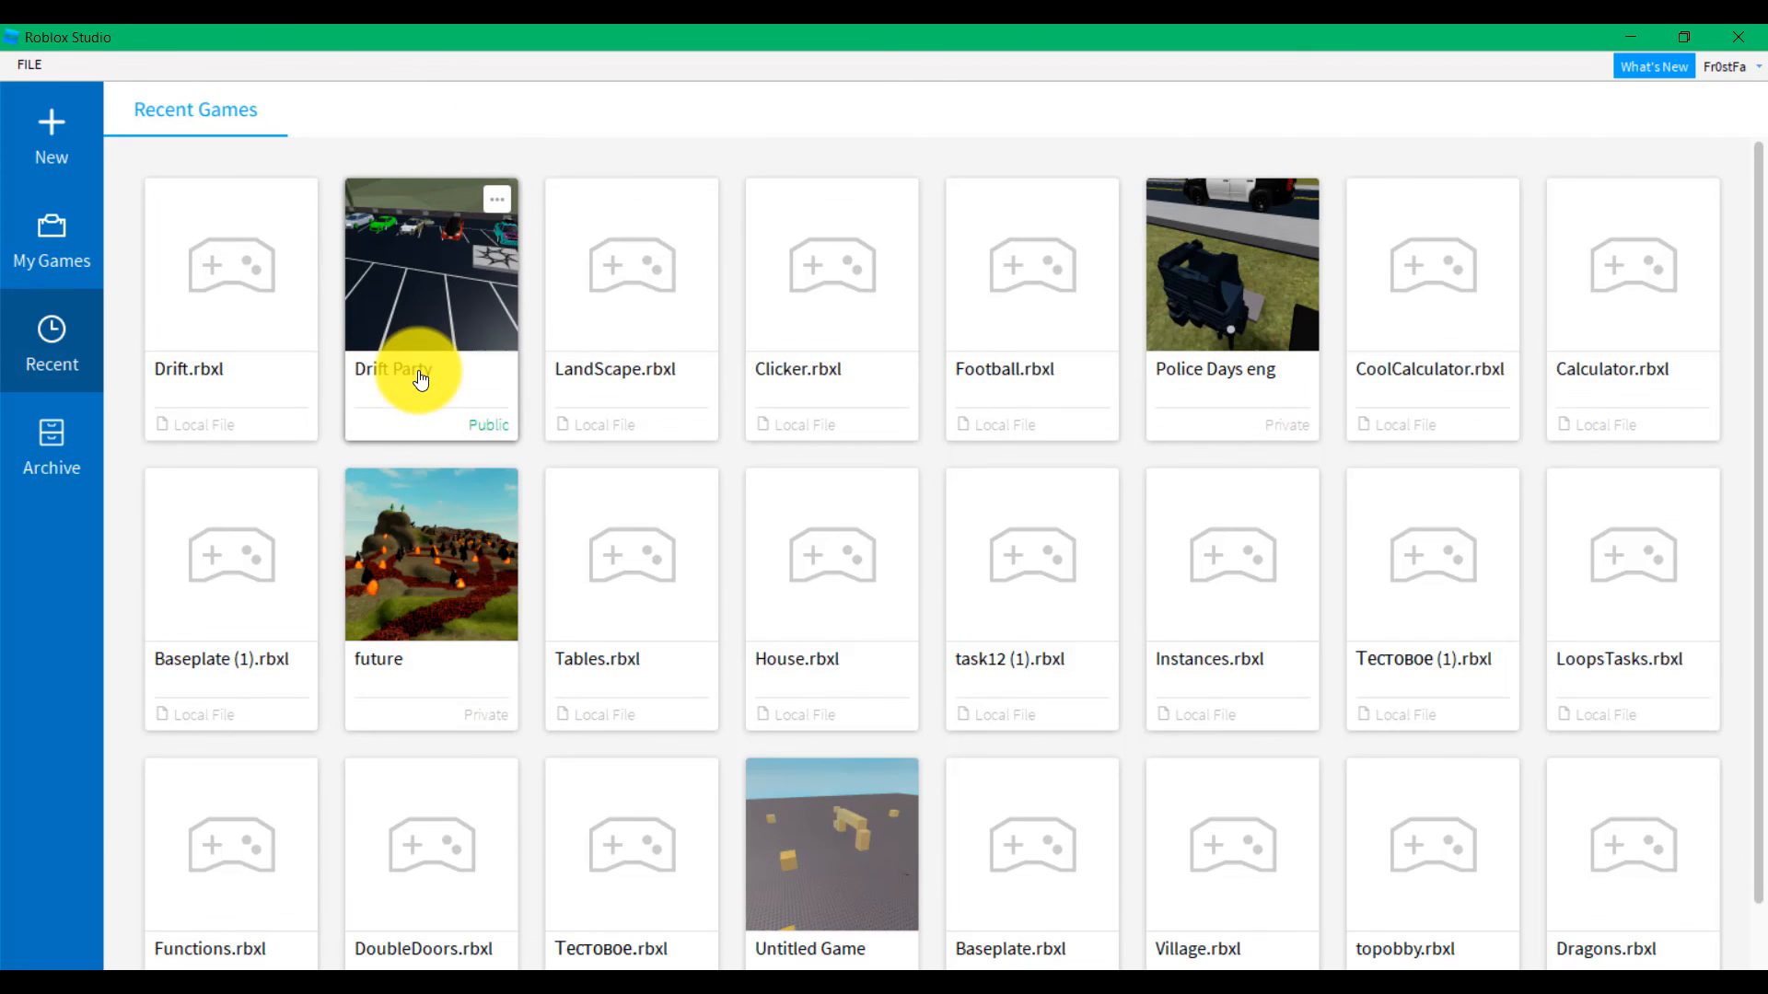
Copy the Drift Party game's share link
{"action": "left_click", "coordinate": [496, 200]}
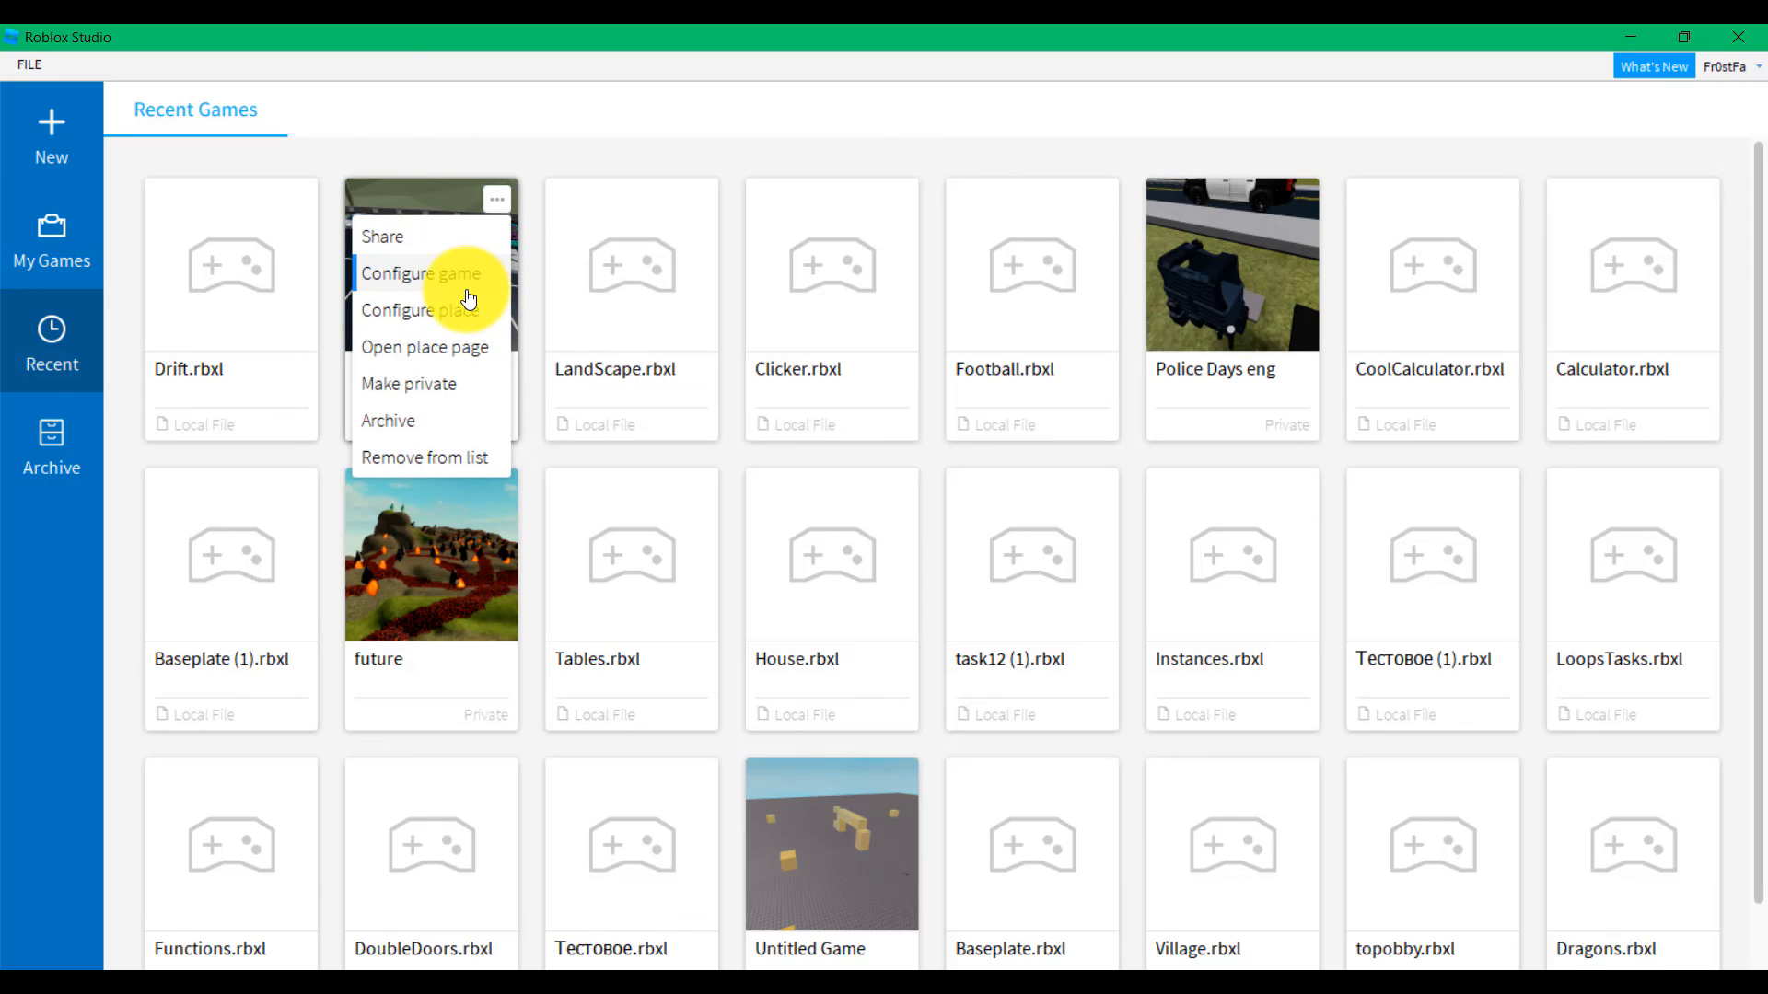
{"action": "left_click", "coordinate": [414, 238]}
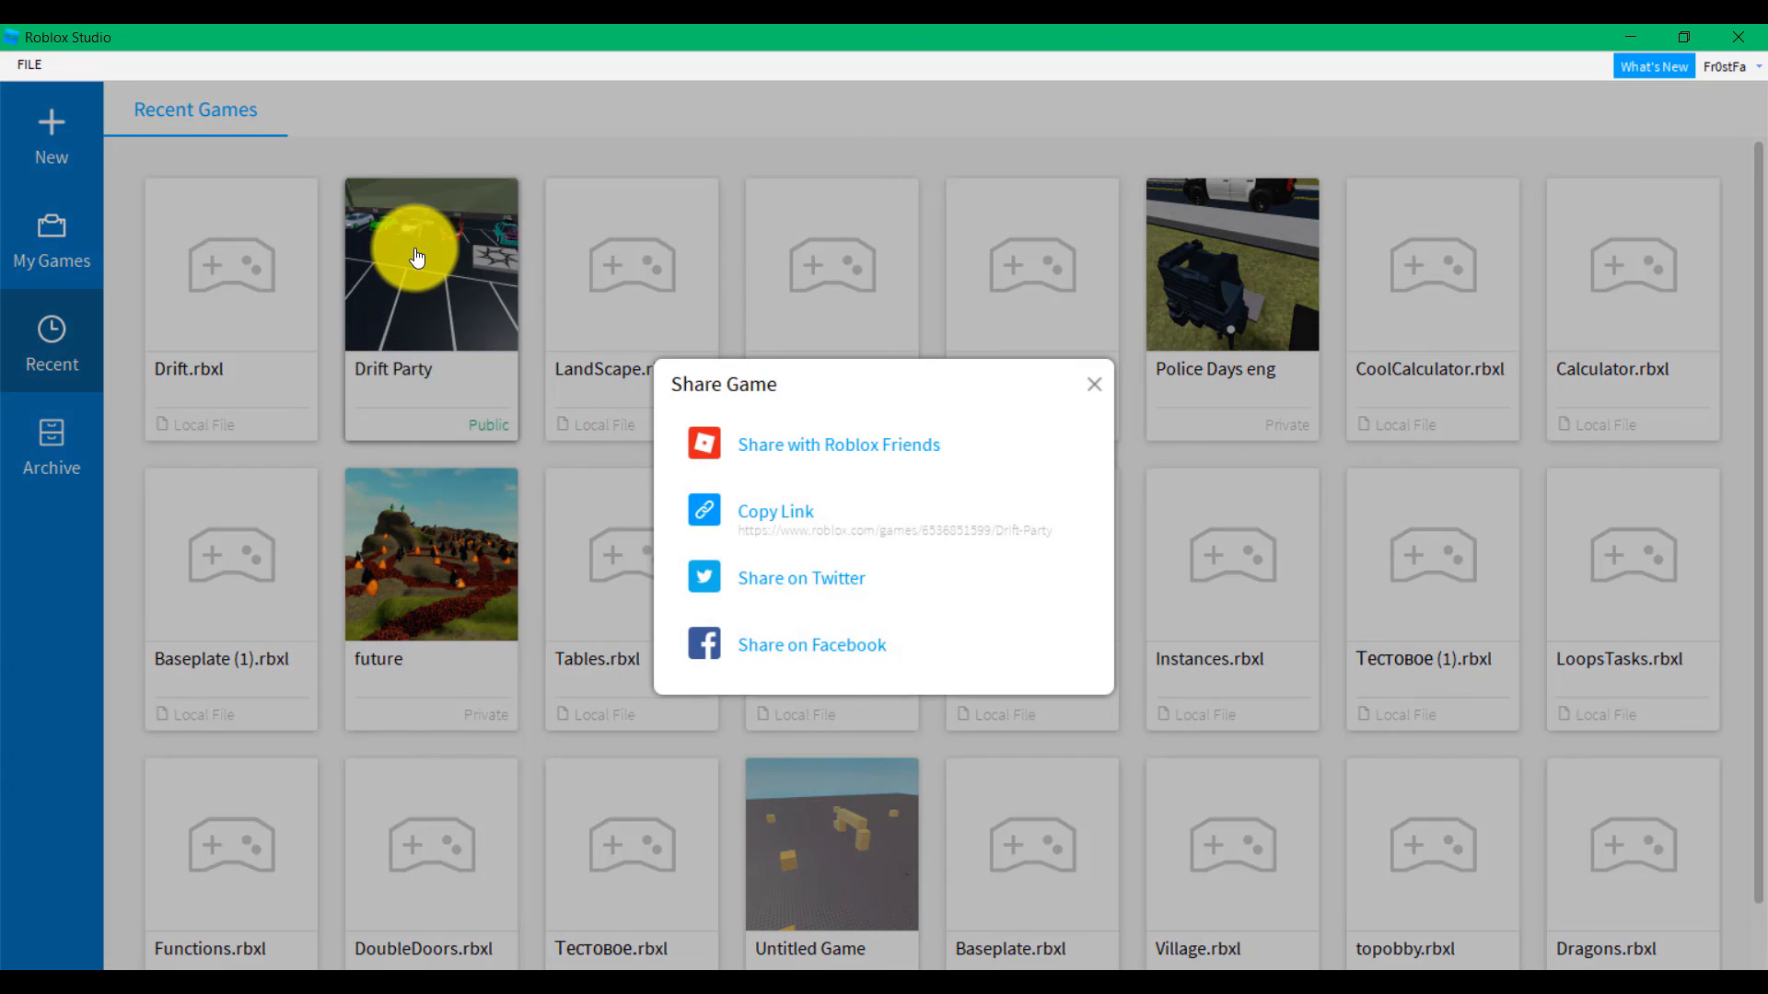
{"action": "left_click", "coordinate": [783, 515]}
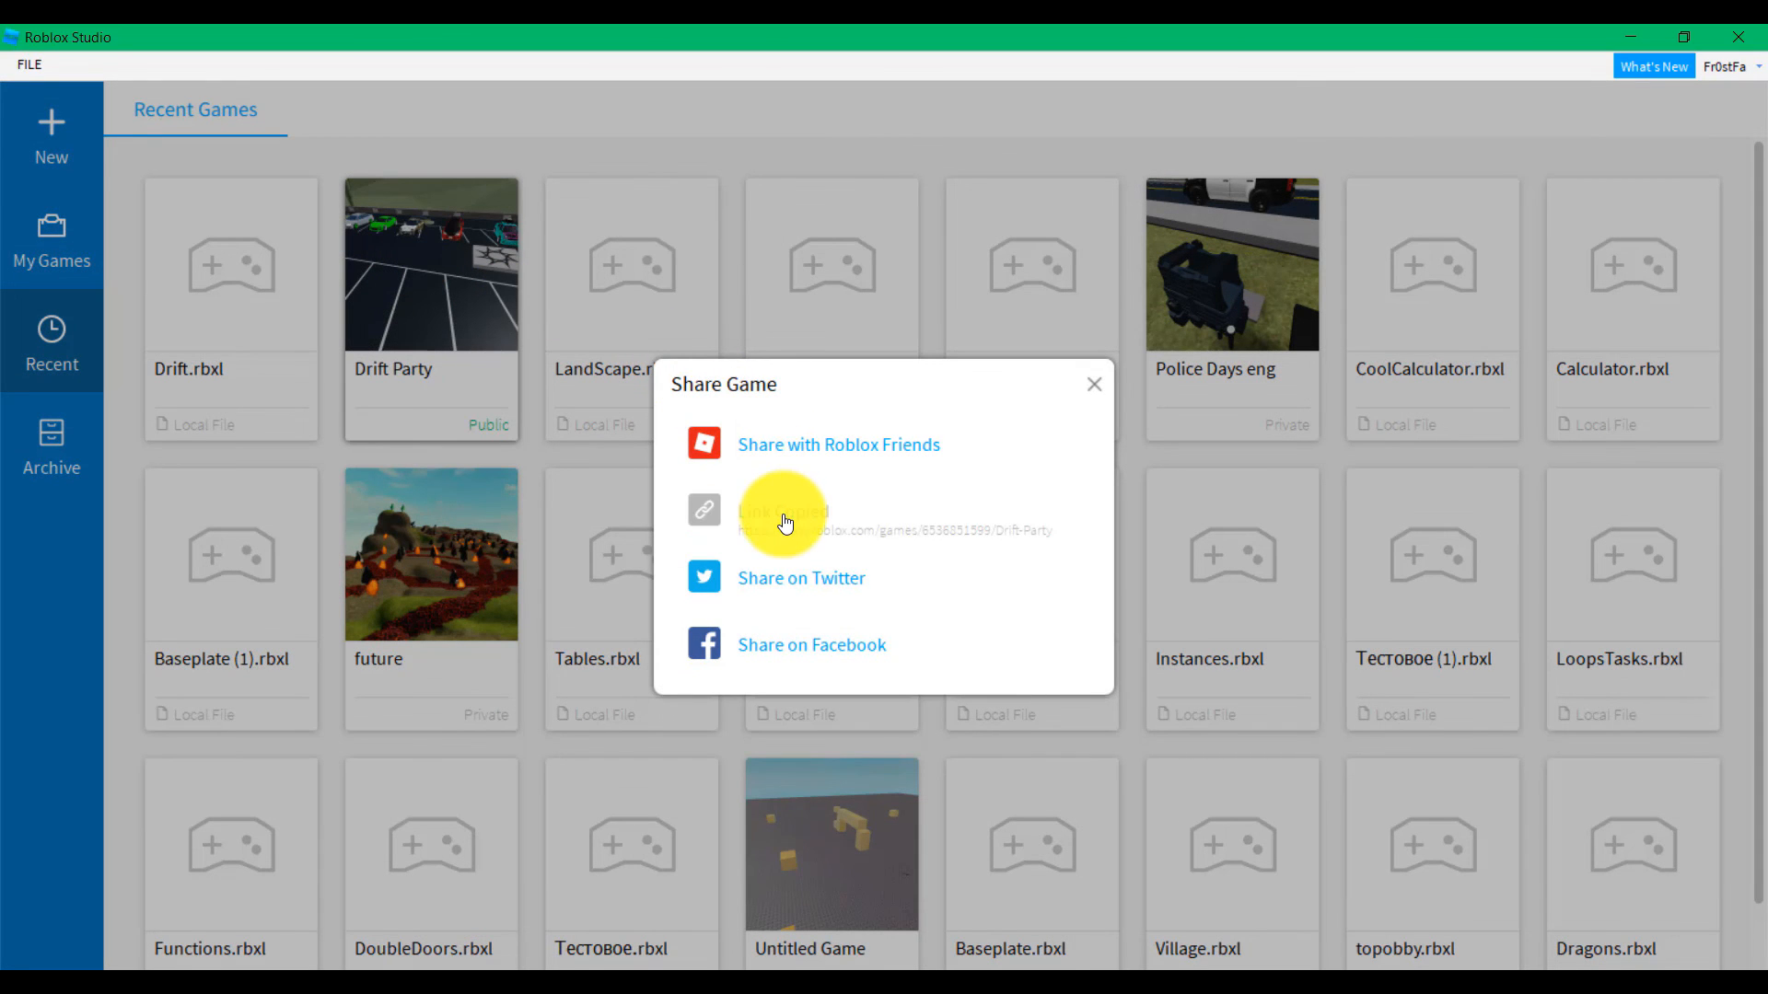
{"action": "left_click", "coordinate": [1090, 385]}
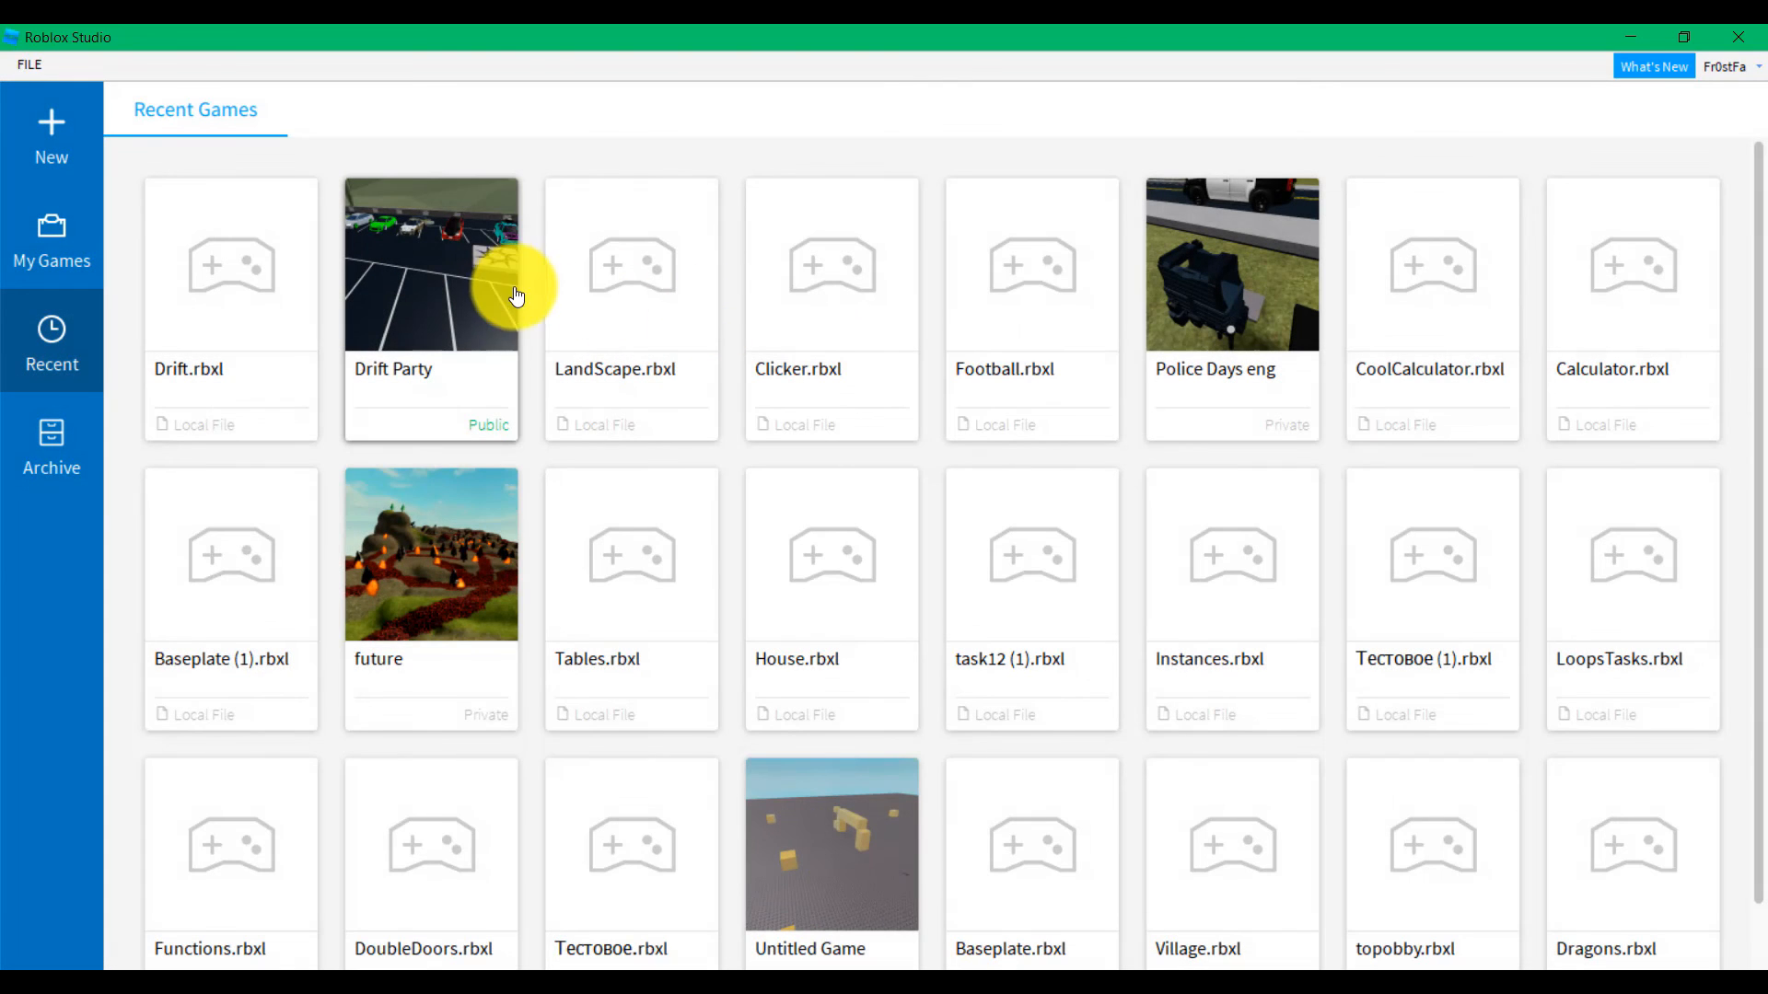